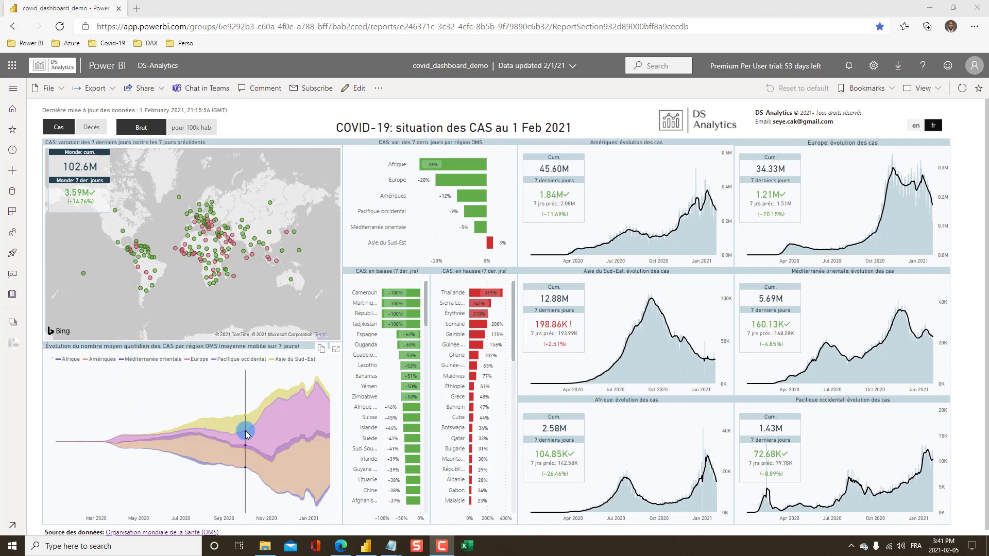
# - Switch to Power BI Desktop, add a Carte (map) visual to the report page and enlarge it below the Cas/Brut slicers
pyautogui.hotkey('alt', 'Tab')
pyautogui.hotkey('alt', 'Tab')
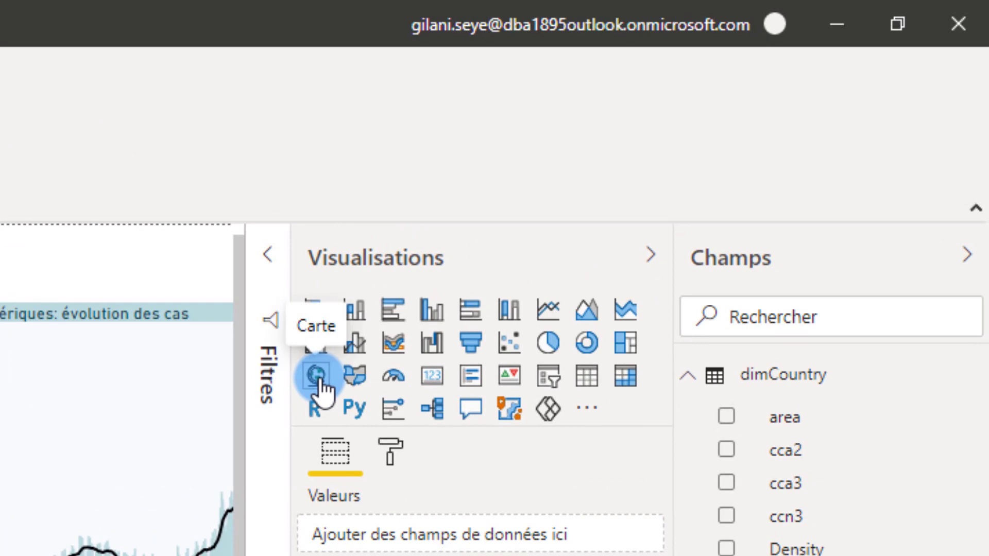
pyautogui.click(315, 376)
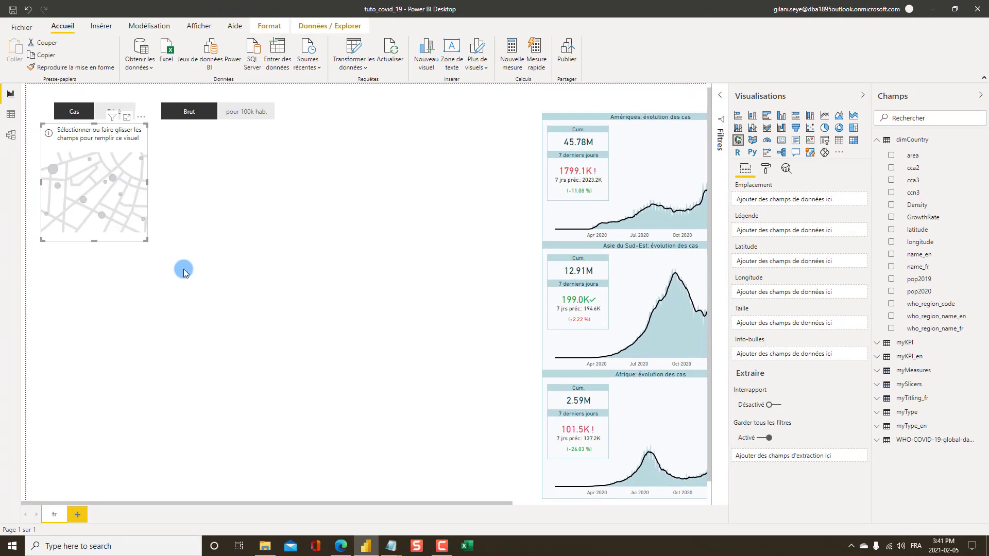
pyautogui.moveTo(147, 238); pyautogui.dragTo(383, 328)
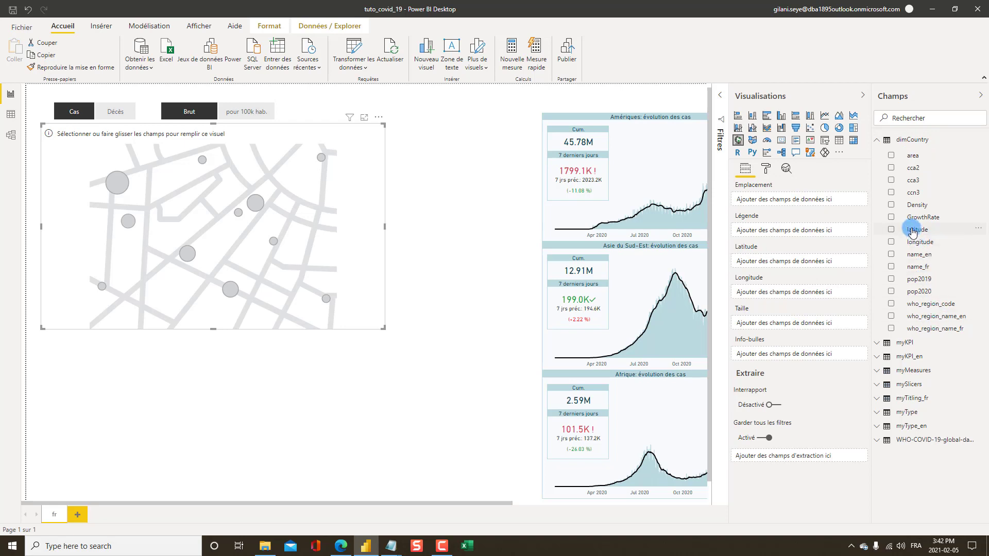
# - Assign the dimCountry fields latitude and longitude to the map's Latitude and Longitude roles
pyautogui.moveTo(913, 232); pyautogui.dragTo(777, 263)
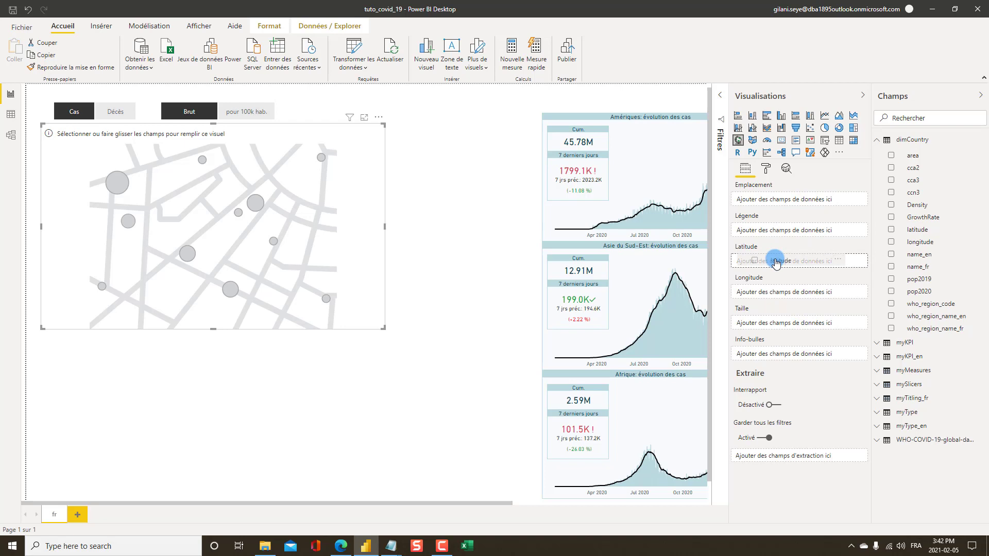
pyautogui.moveTo(777, 262); pyautogui.dragTo(775, 262)
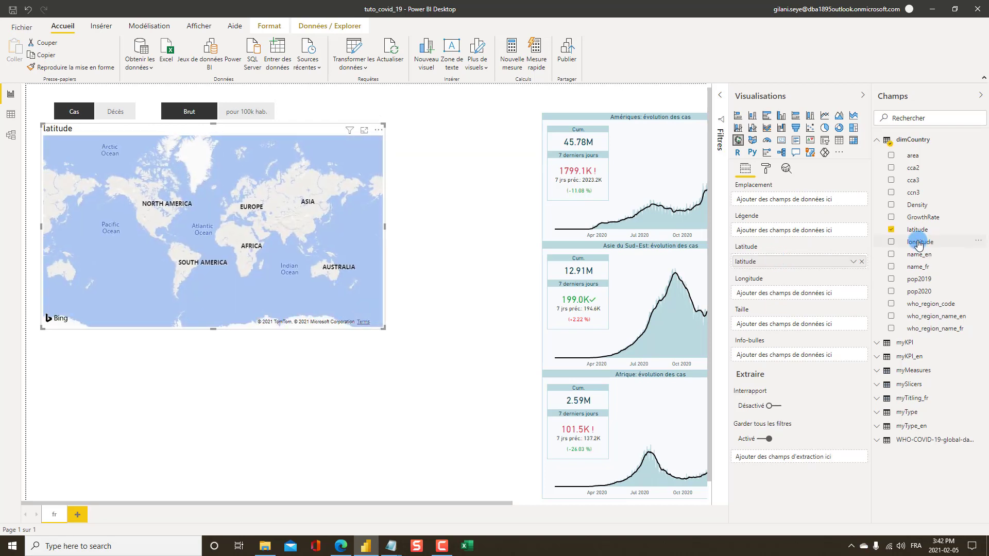
pyautogui.moveTo(918, 243); pyautogui.dragTo(779, 295)
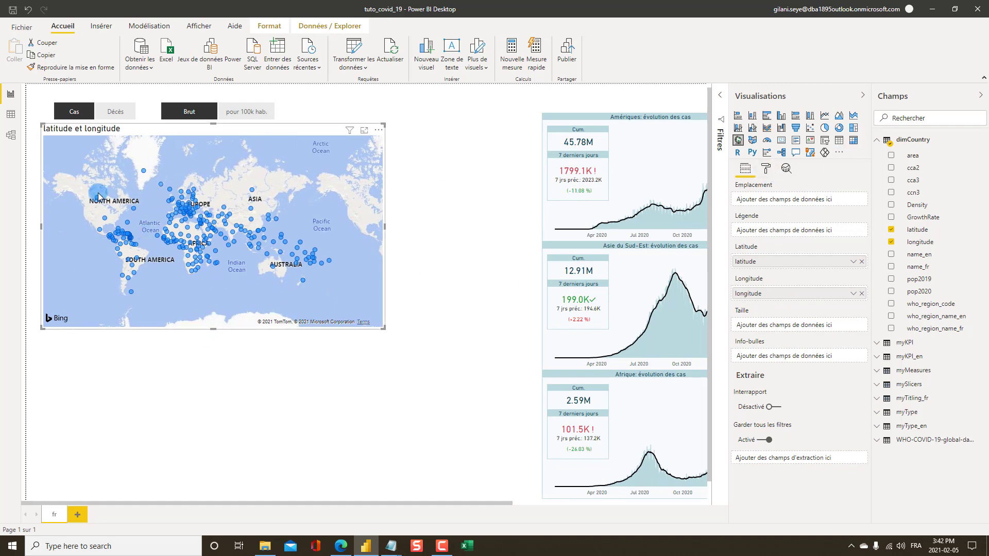
# - Turn off the map's visual header (En-tête du visuel) in its formatting
pyautogui.click(766, 170)
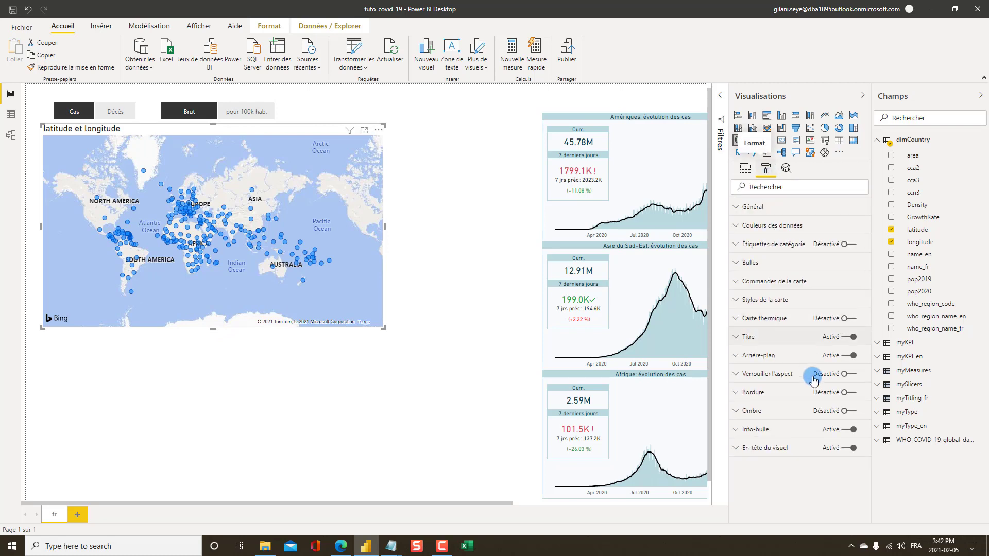
pyautogui.click(849, 448)
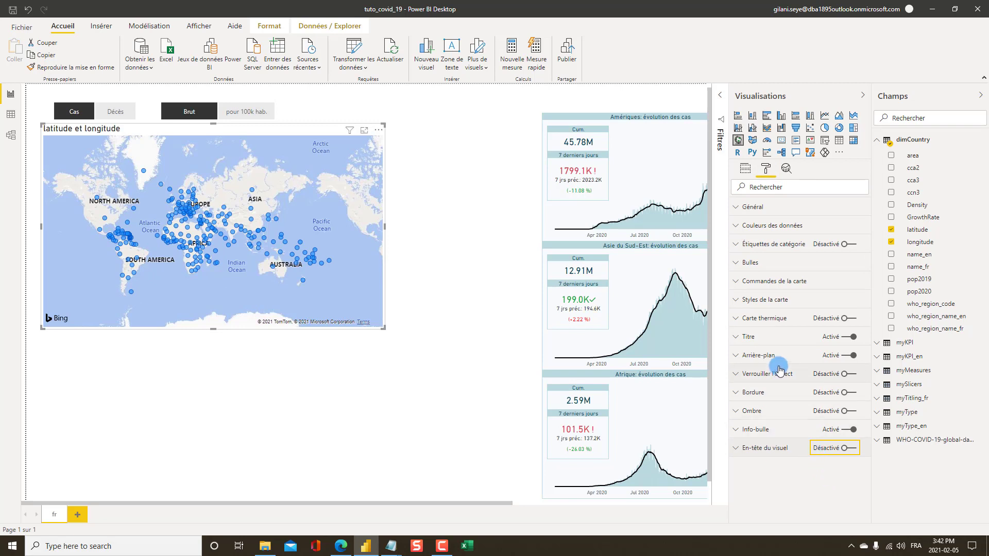
# - Set the map style theme to Nuances de gris and turn off the map labels
pyautogui.click(766, 303)
pyautogui.click(773, 330)
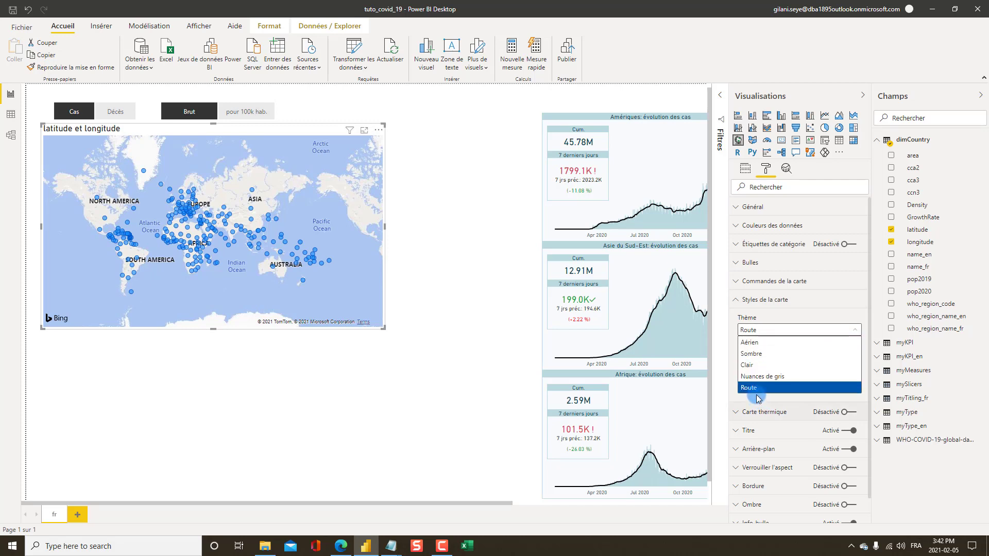
pyautogui.click(764, 377)
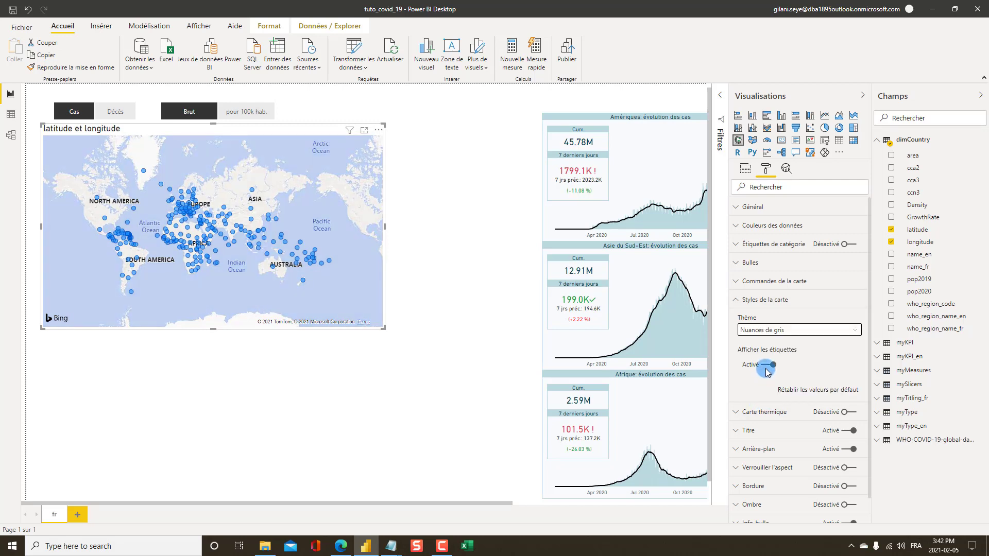
pyautogui.click(769, 365)
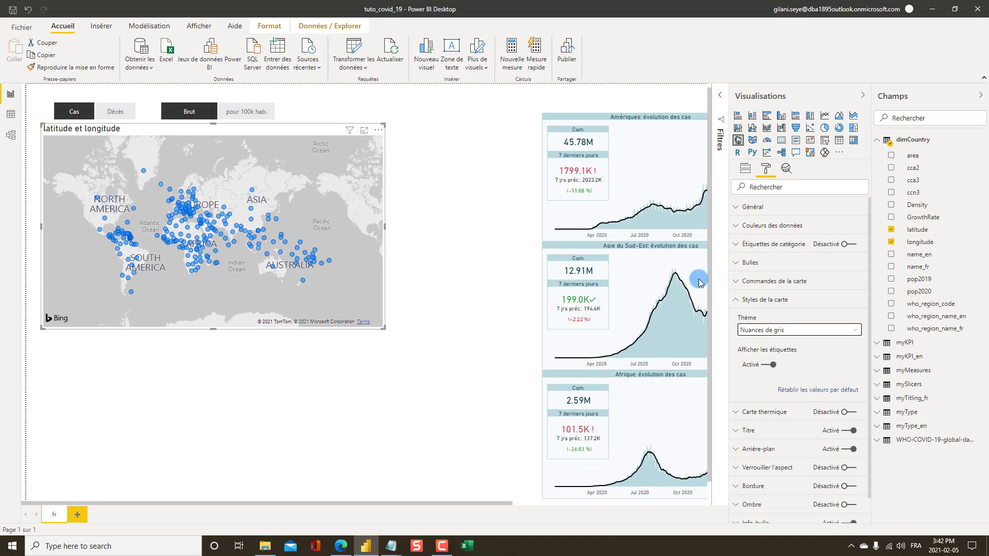
pyautogui.click(768, 366)
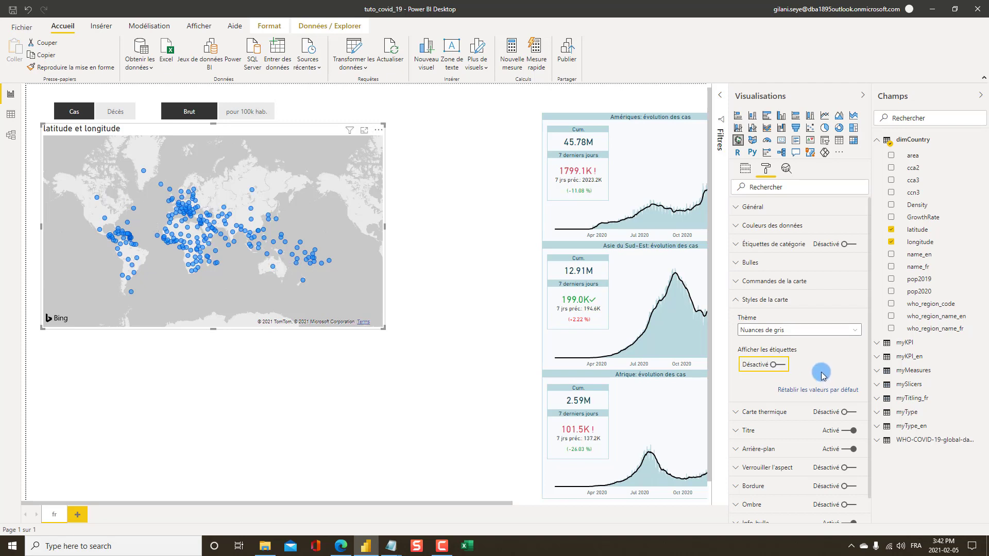
pyautogui.click(738, 302)
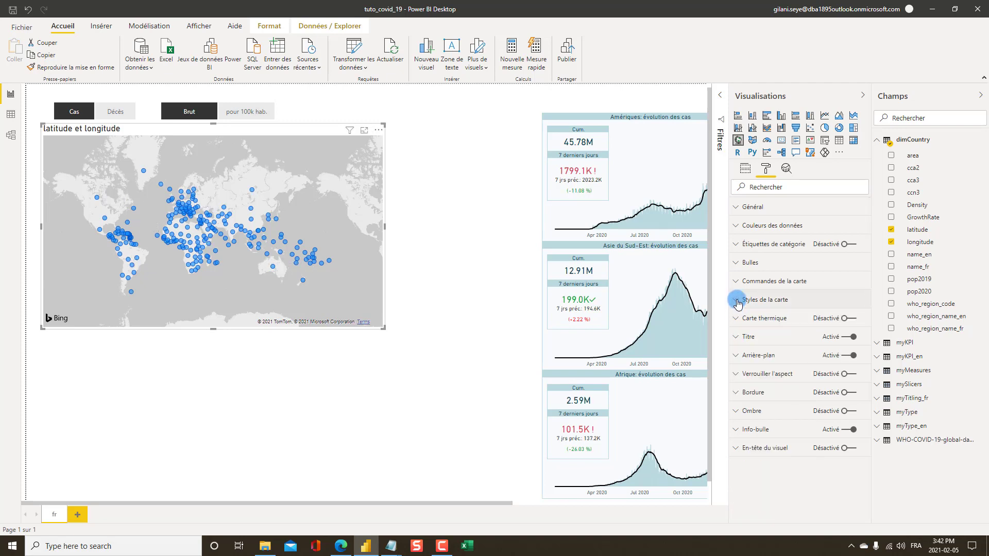
# - Set the size of the map's bubbles to -12
pyautogui.click(745, 263)
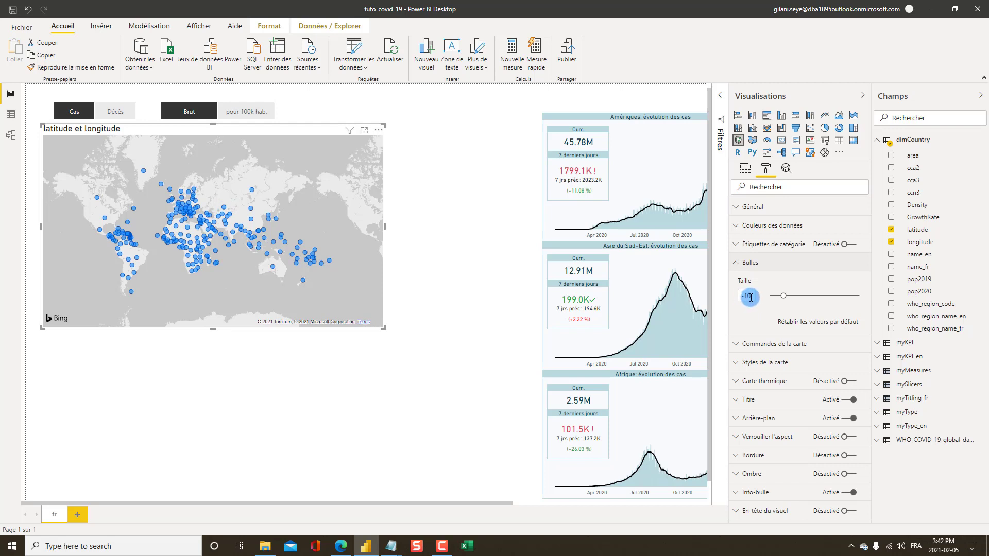
pyautogui.moveTo(747, 296); pyautogui.dragTo(771, 316)
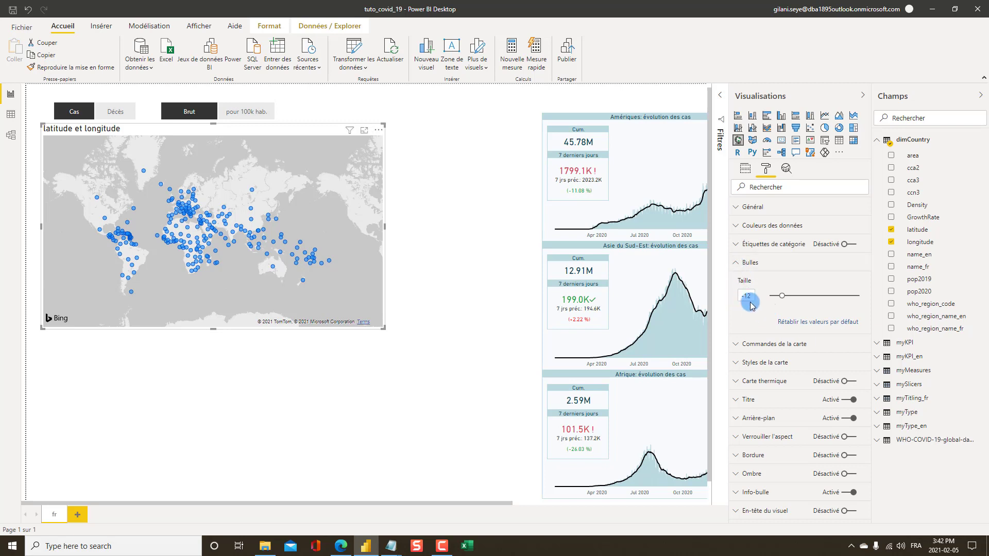
pyautogui.click(737, 264)
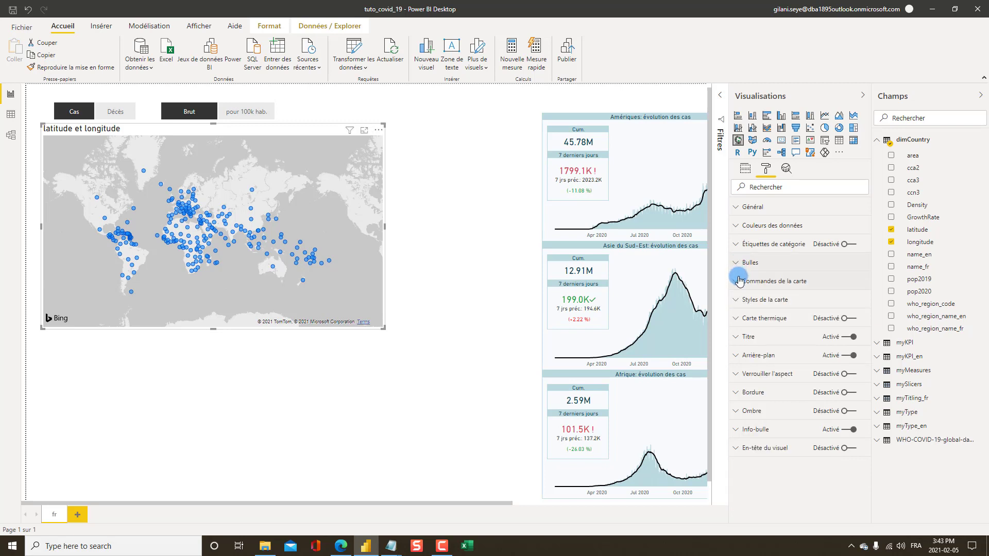
# - Compare the new map with the coloured map in the published covid_dashboard_demo report in the browser, ending in Power BI Desktop
pyautogui.hotkey('alt', 'Tab')
pyautogui.press('Tab')
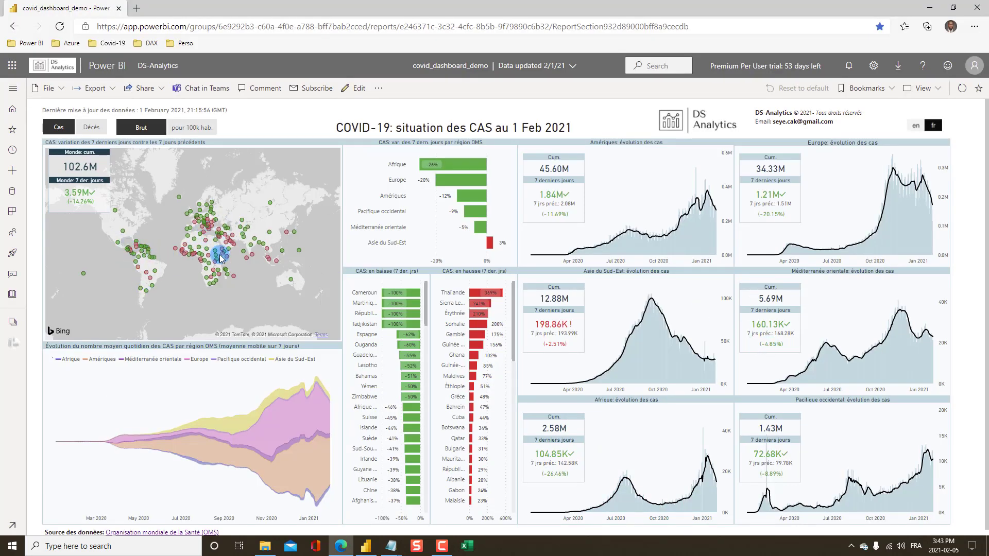
pyautogui.hotkey('alt', 'Tab')
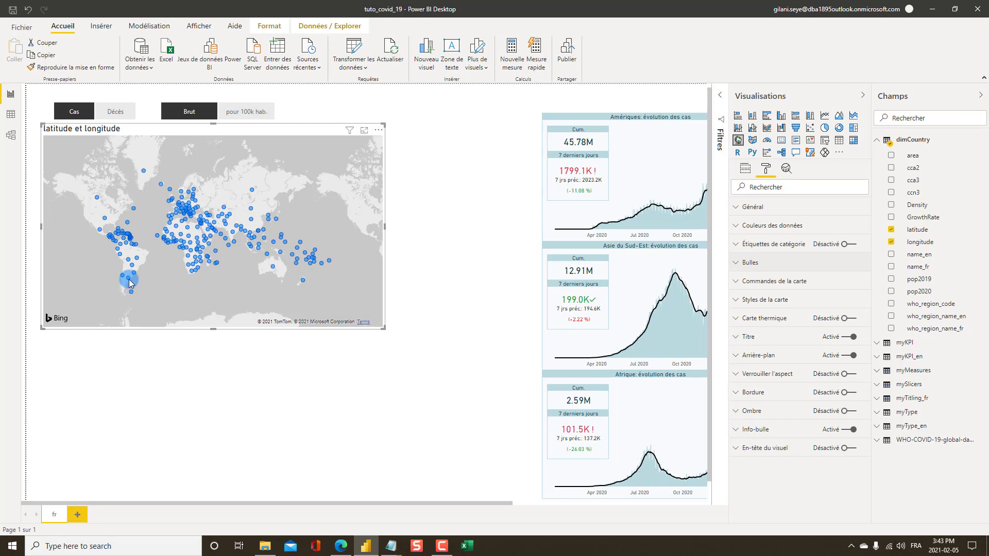
pyautogui.moveTo(130, 282)
pyautogui.hotkey('alt', 'Tab')
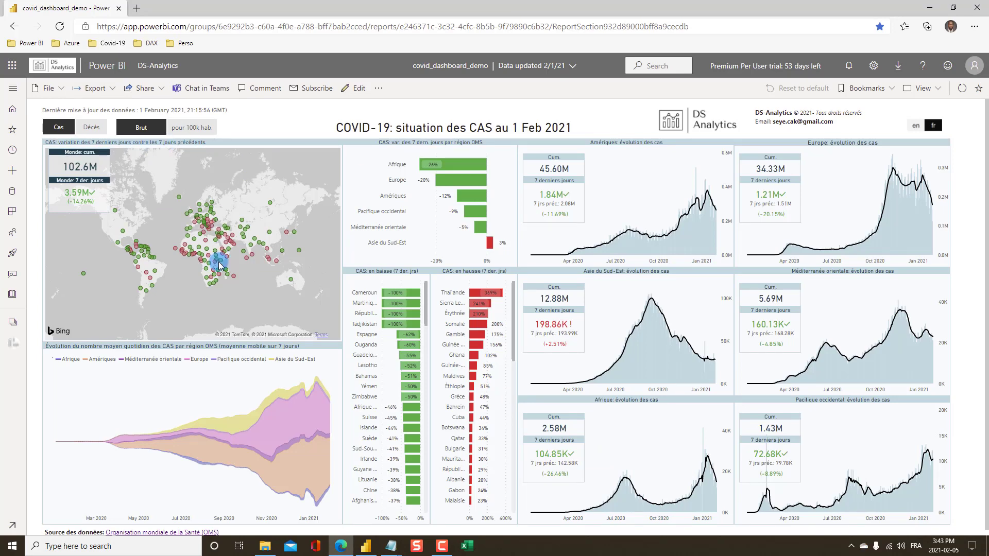
pyautogui.hotkey('alt', 'Tab')
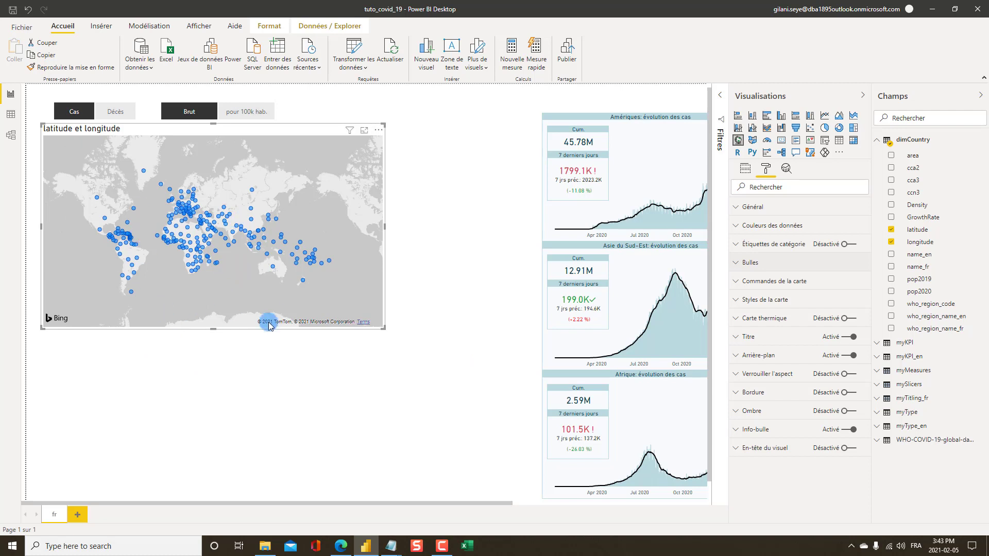
# - Collapse the dimCountry table, expand myMeasures, and widen the field list so the full measure names can be read
pyautogui.click(877, 143)
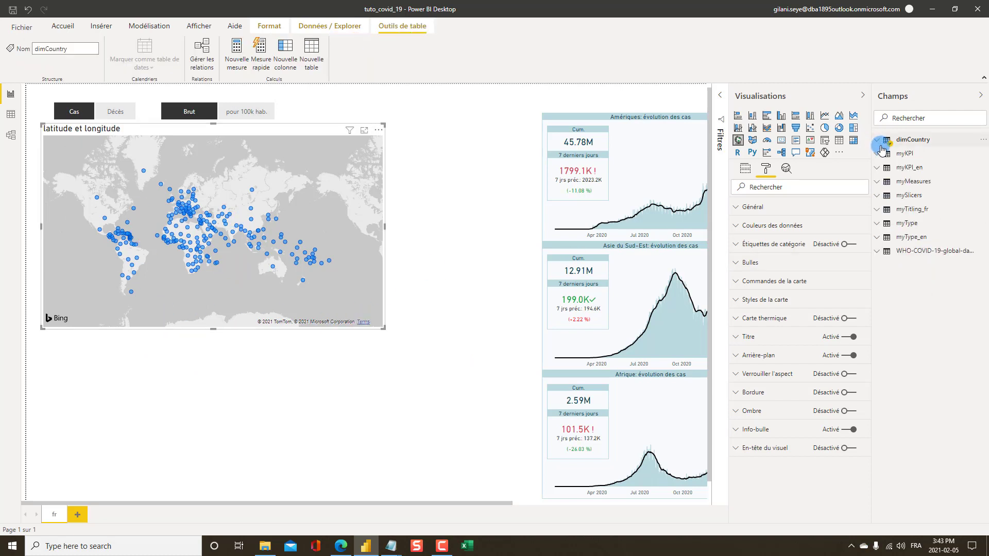
pyautogui.click(879, 183)
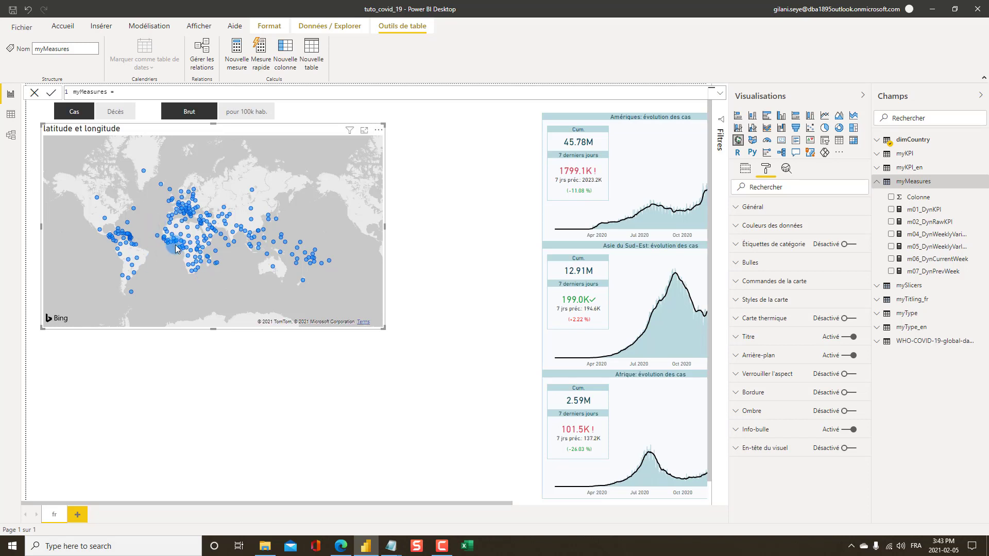
pyautogui.moveTo(175, 243)
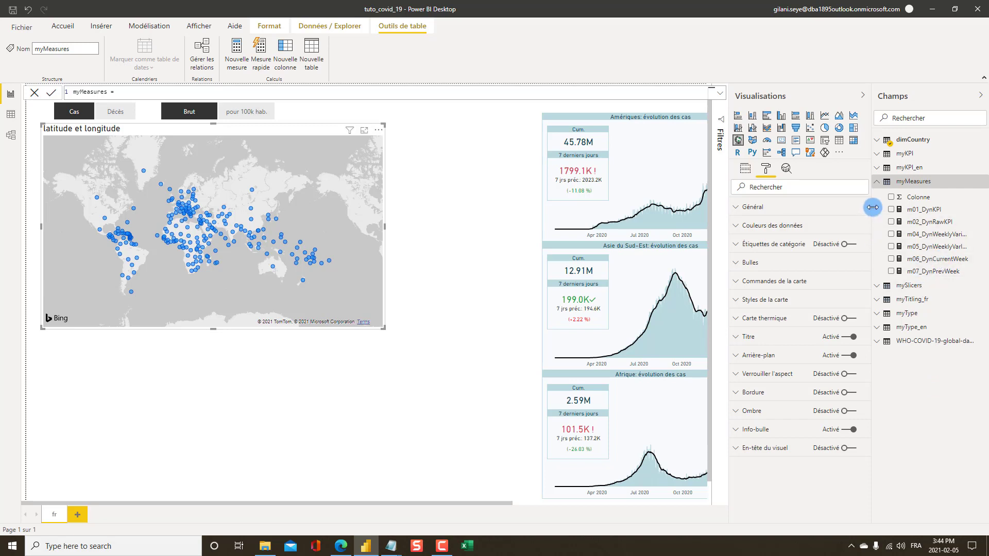
pyautogui.moveTo(871, 207); pyautogui.dragTo(842, 197)
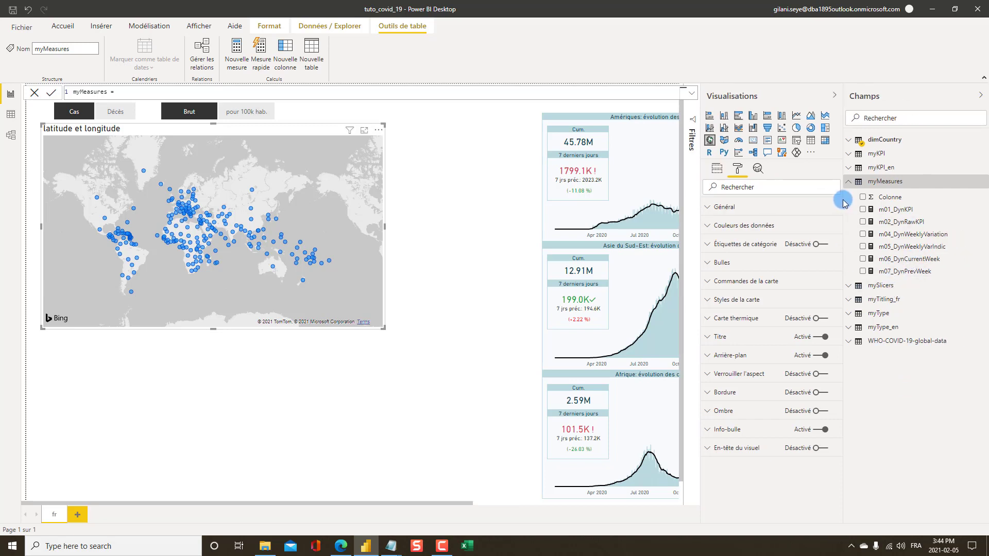
# - Open the formula of the m05_DynWeeklyVarIndic measure and correct its comment to read "0 = hausse (rouge)"
pyautogui.click(905, 247)
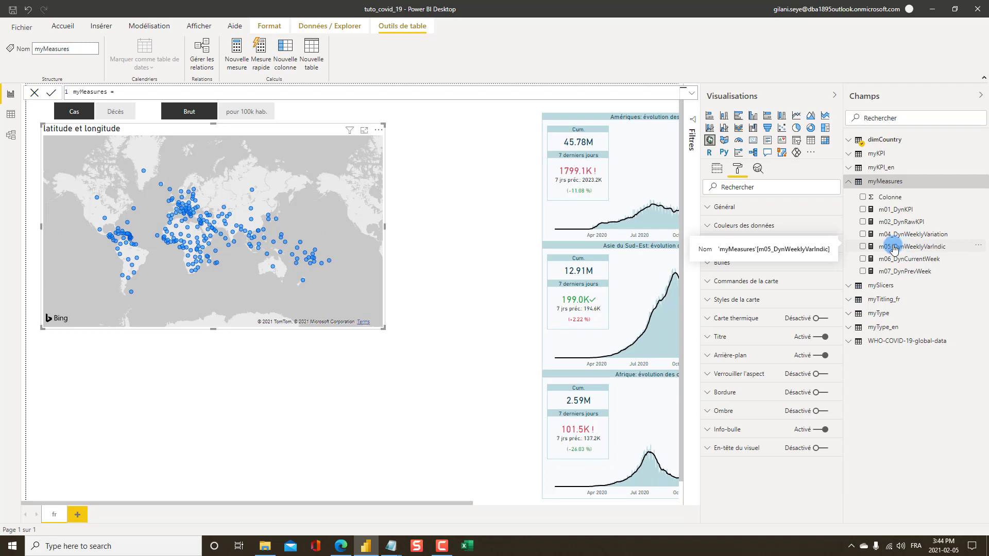
pyautogui.click(692, 98)
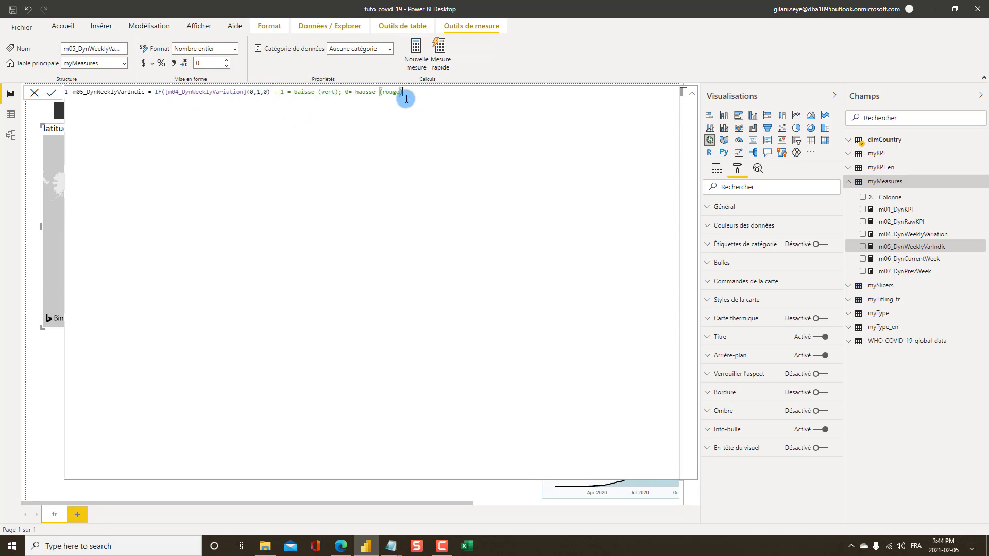
pyautogui.click(692, 96)
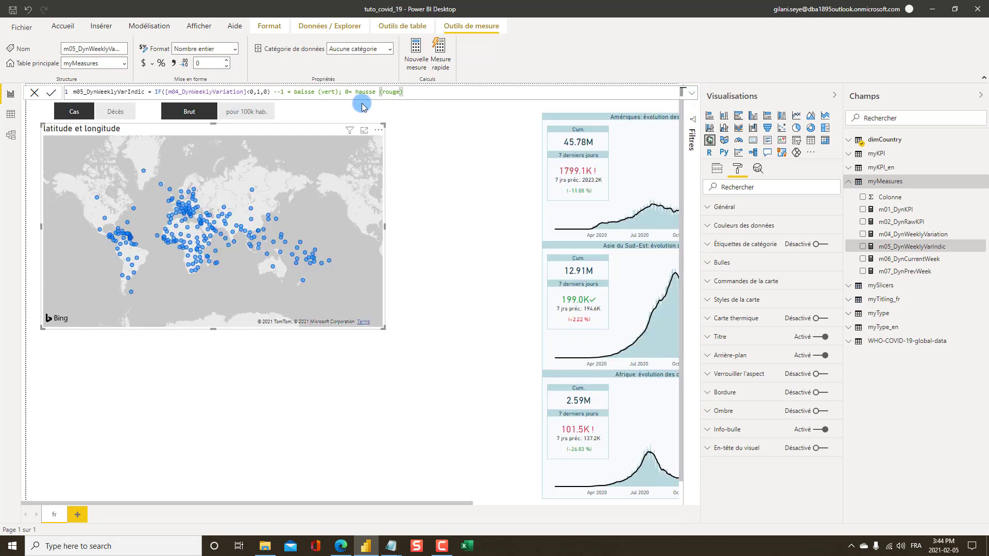
pyautogui.click(347, 91)
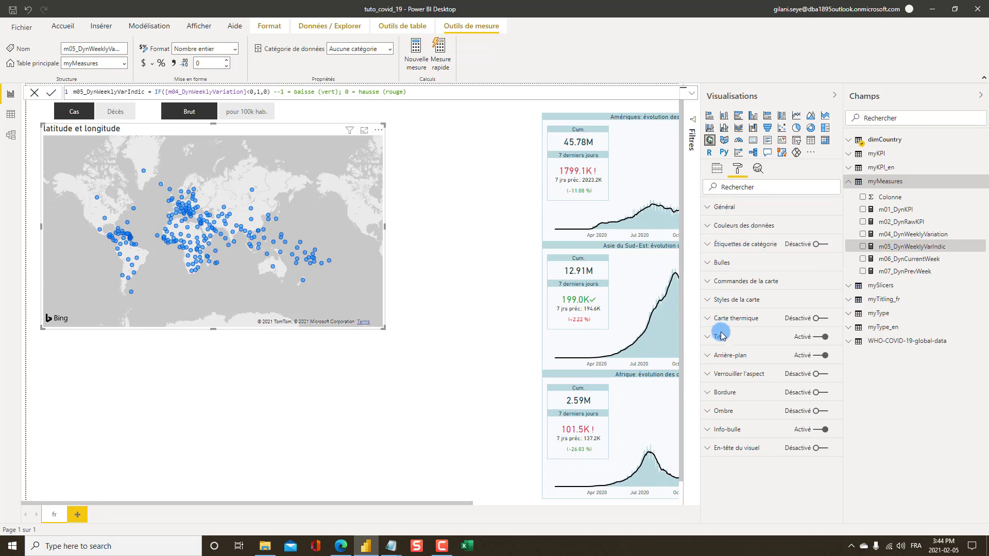
# - Open conditional formatting for the map's default data colour, format it by Règles, and base it on m05_DynWeeklyVarIndic
pyautogui.click(716, 229)
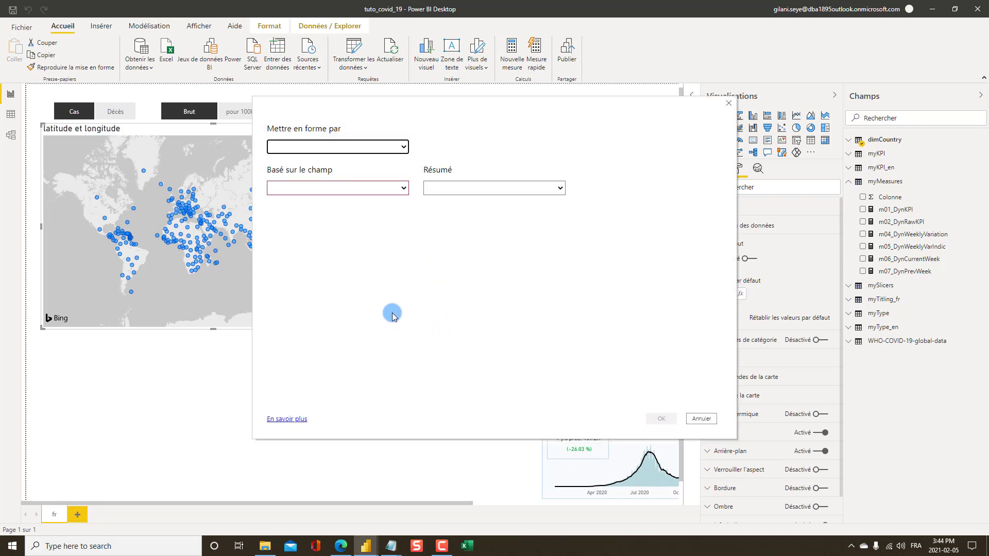
pyautogui.click(297, 161)
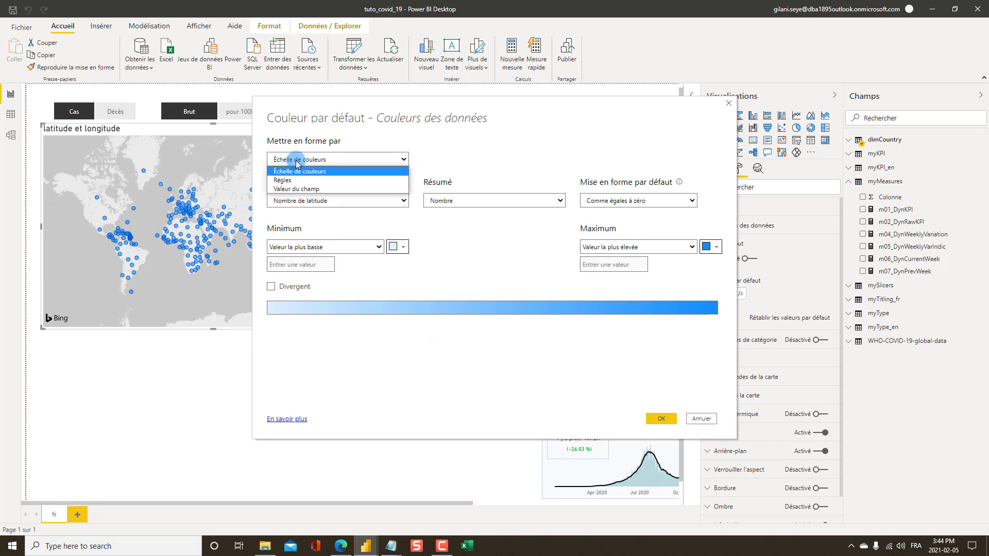
pyautogui.click(287, 181)
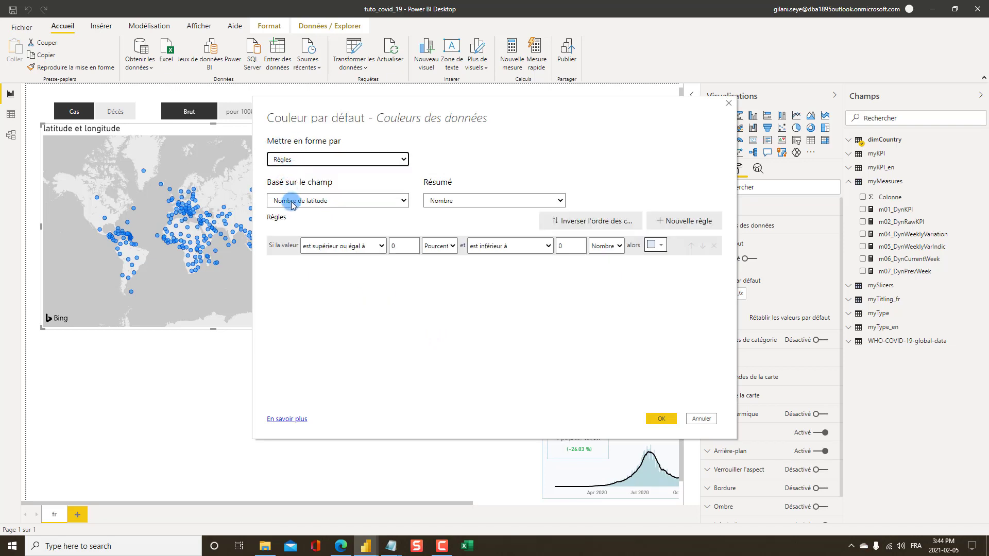
pyautogui.click(302, 201)
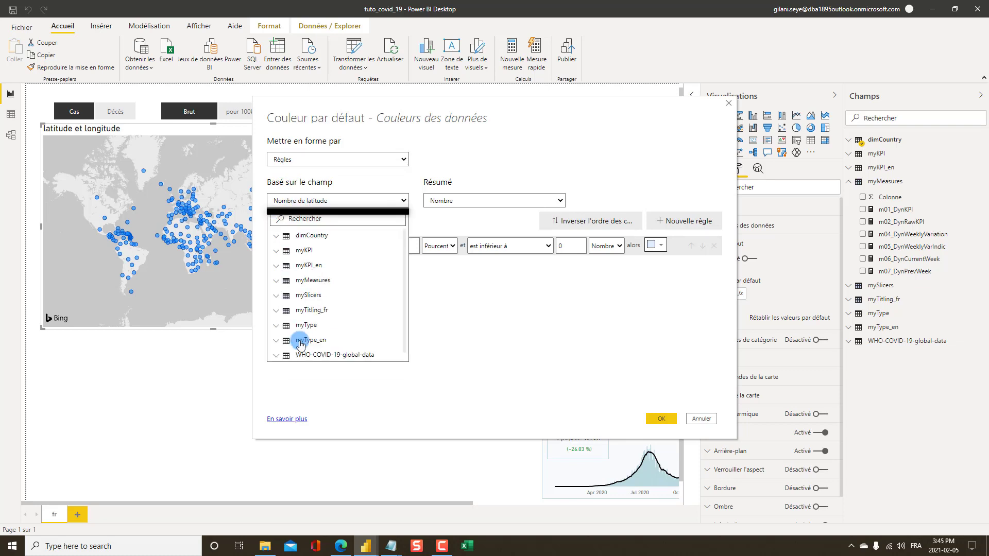
pyautogui.click(309, 280)
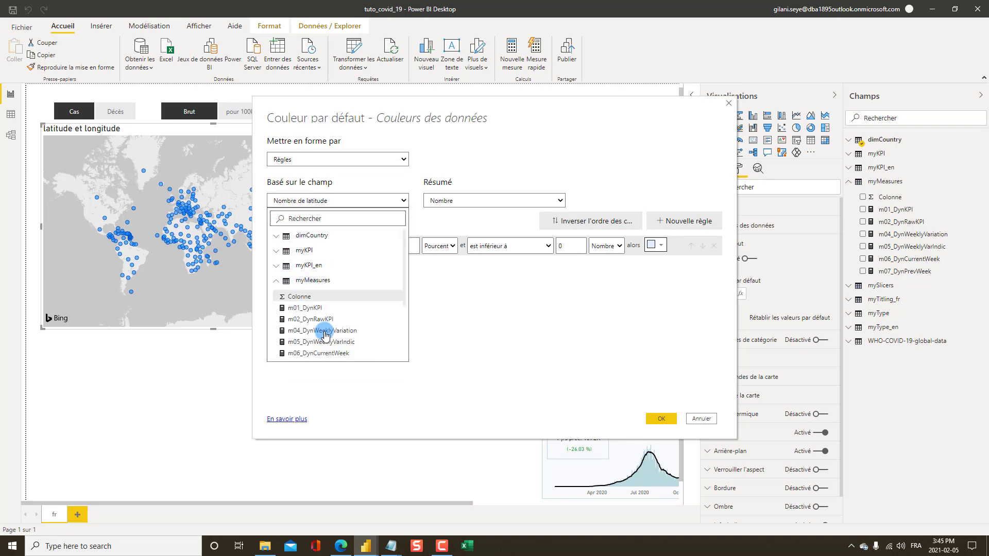
pyautogui.click(326, 341)
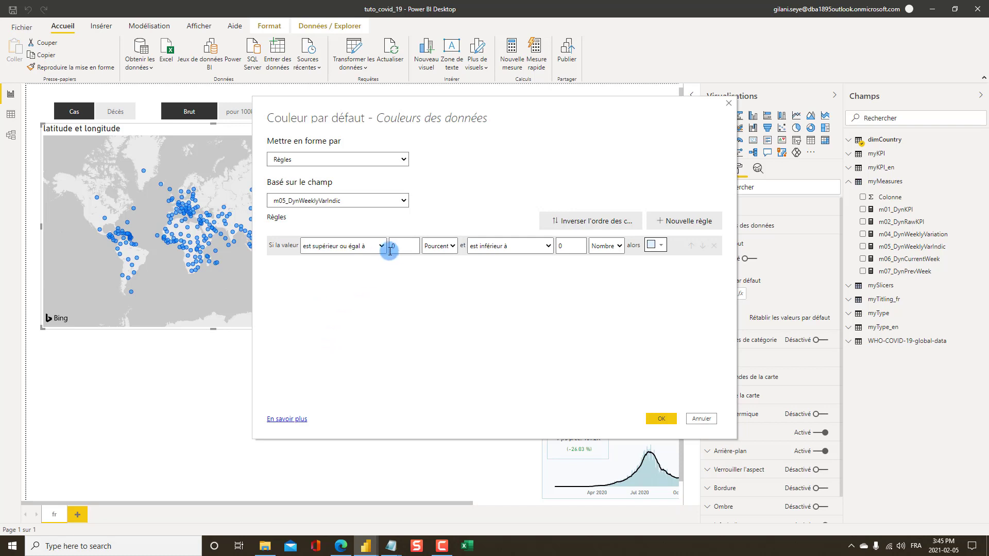
# - Set the first data colour rule's condition to "est" the value 1, compared as Nombre
pyautogui.click(363, 247)
pyautogui.click(347, 277)
pyautogui.moveTo(415, 244); pyautogui.dragTo(380, 252)
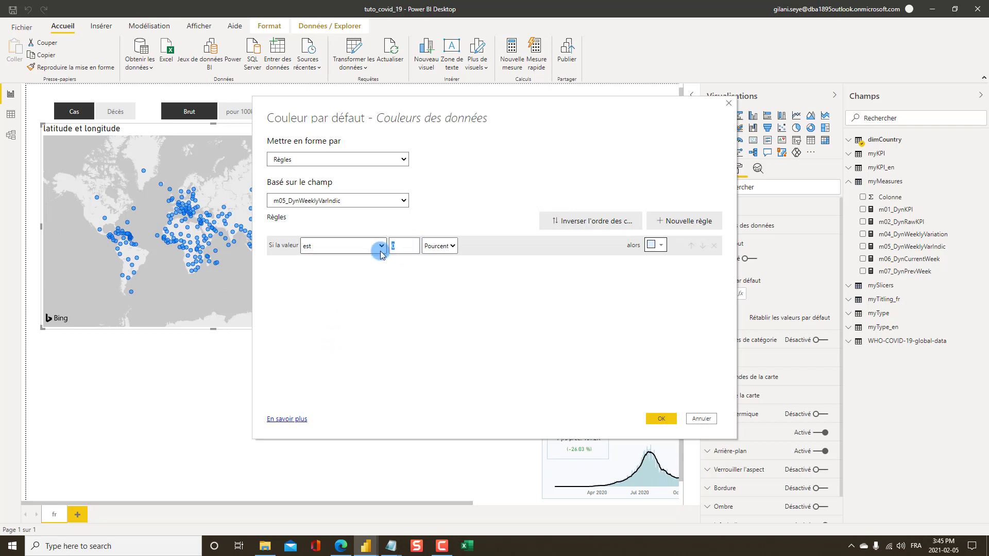
pyautogui.write('1')
pyautogui.click(453, 247)
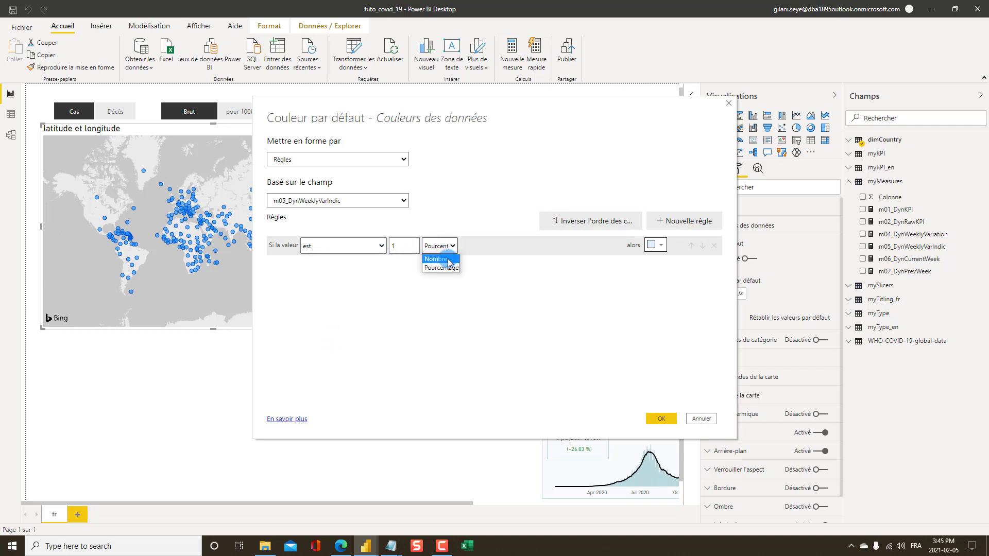
pyautogui.click(438, 263)
# - Give the first rule the custom colour D64554, checking the hex code in the covid_layout_design.txt notes in Notepad
pyautogui.click(661, 247)
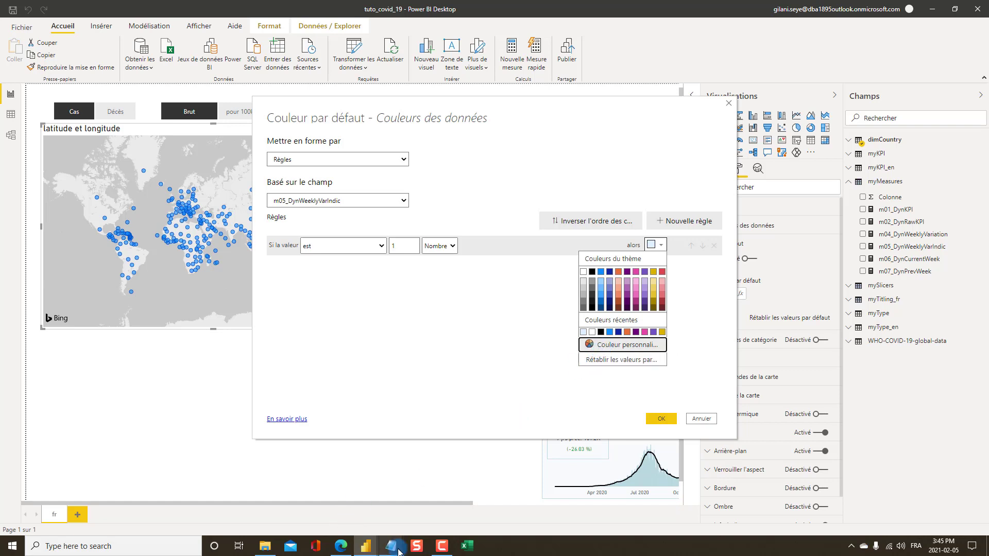
pyautogui.moveTo(396, 547)
pyautogui.click(503, 502)
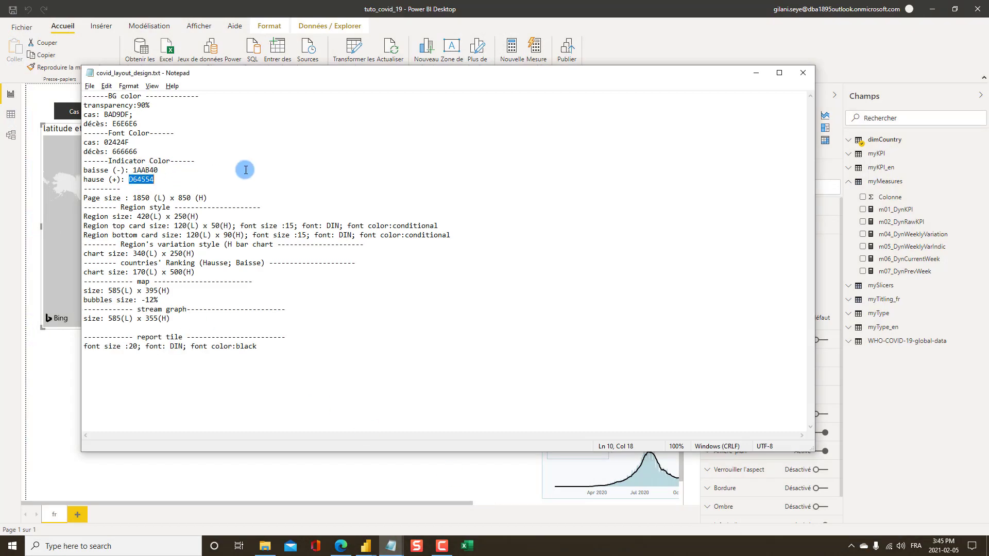
pyautogui.hotkey('alt', 'Tab')
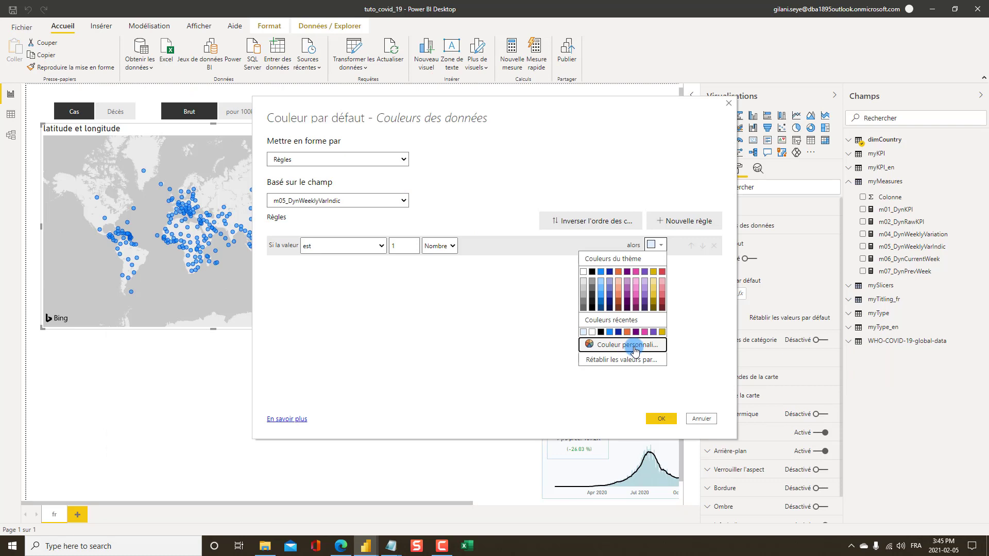
pyautogui.click(627, 347)
pyautogui.moveTo(625, 349); pyautogui.dragTo(573, 352)
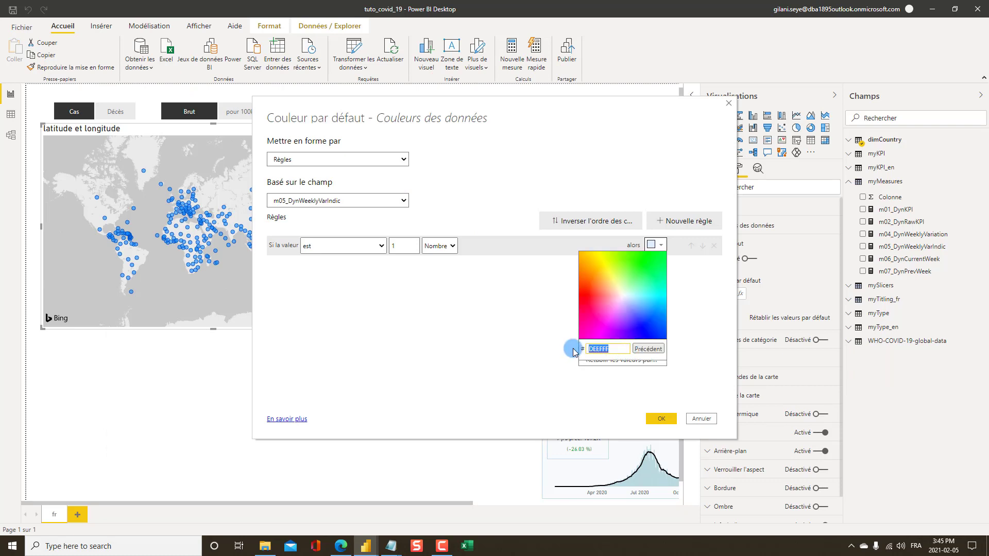
pyautogui.hotkey('ctrl', 'v')
pyautogui.click(690, 333)
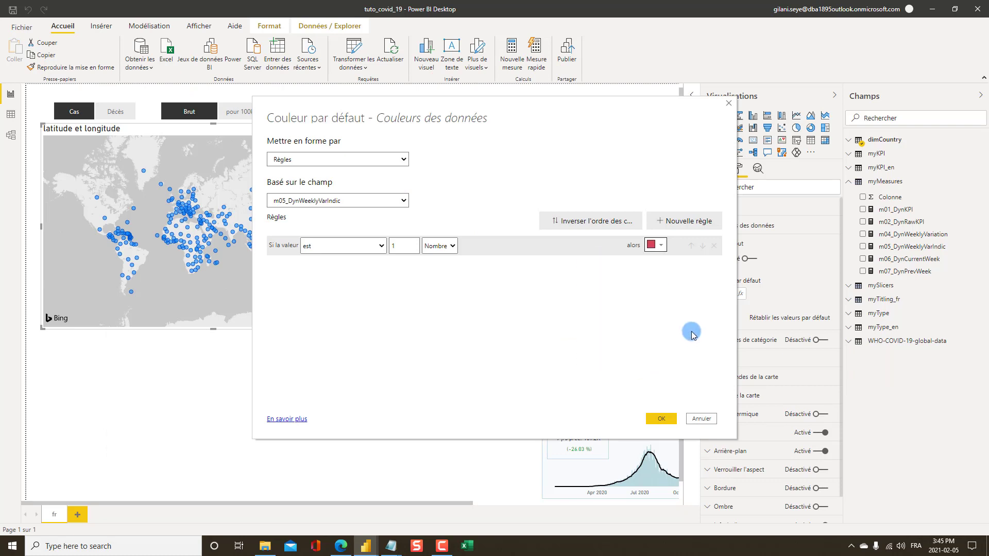
# - Add a second data colour rule with the condition "est" and the value 0
pyautogui.click(680, 225)
pyautogui.click(364, 266)
pyautogui.click(329, 293)
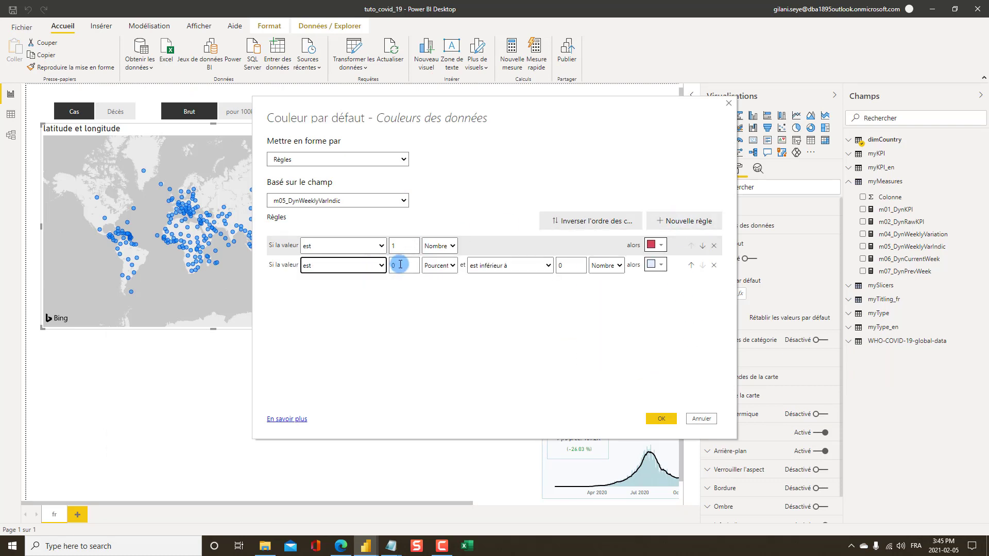
# - Change the first rule's colour to the "baisse" indicator colour 1AAB40 copied from the covid_layout_design.txt notes in Notepad
pyautogui.click(662, 245)
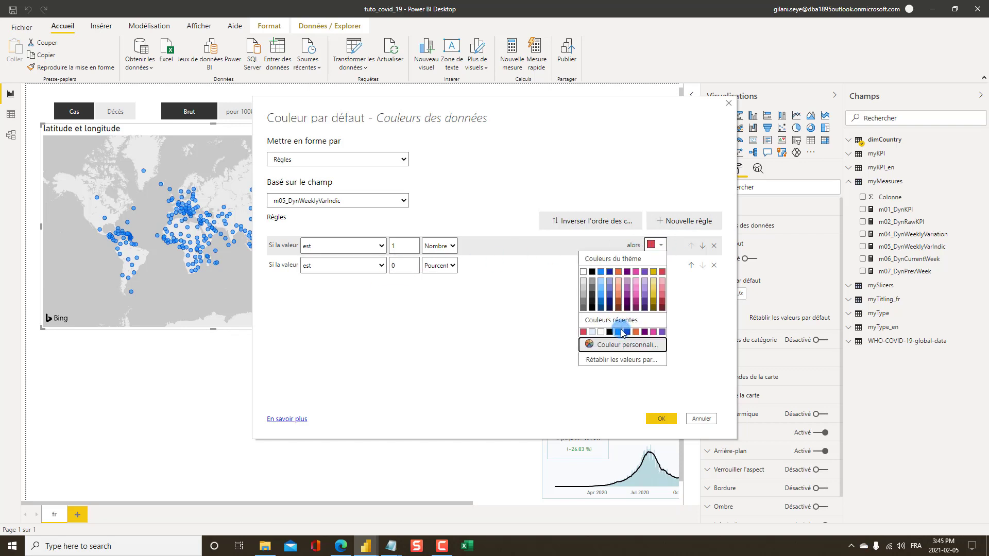
pyautogui.click(614, 347)
pyautogui.hotkey('alt', 'Tab')
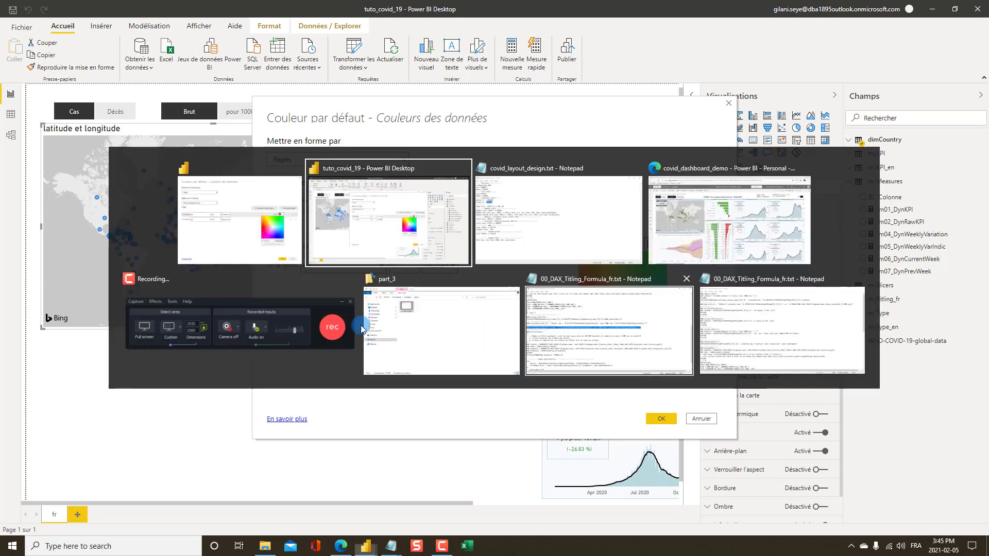
pyautogui.hotkey('alt', 'Tab')
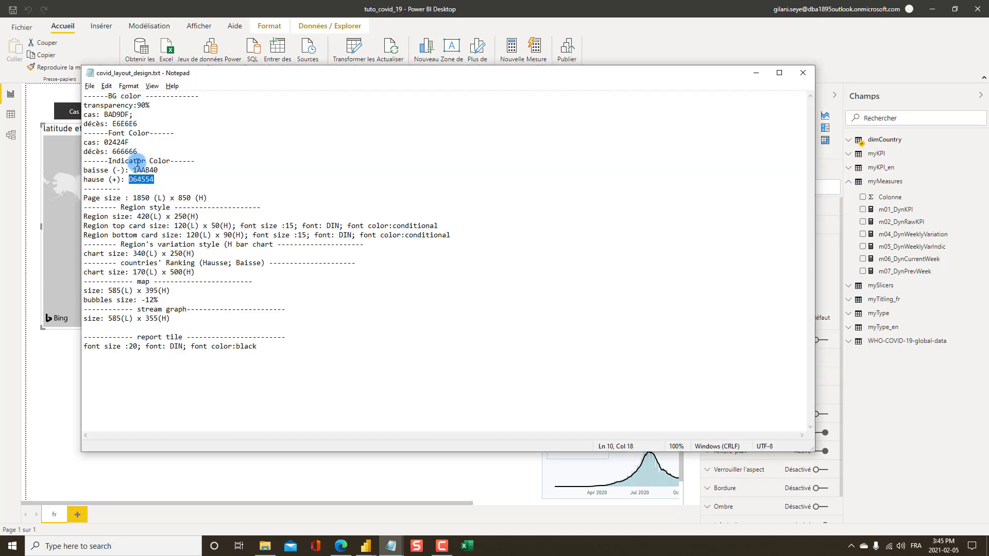
pyautogui.hotkey('alt', 'Tab')
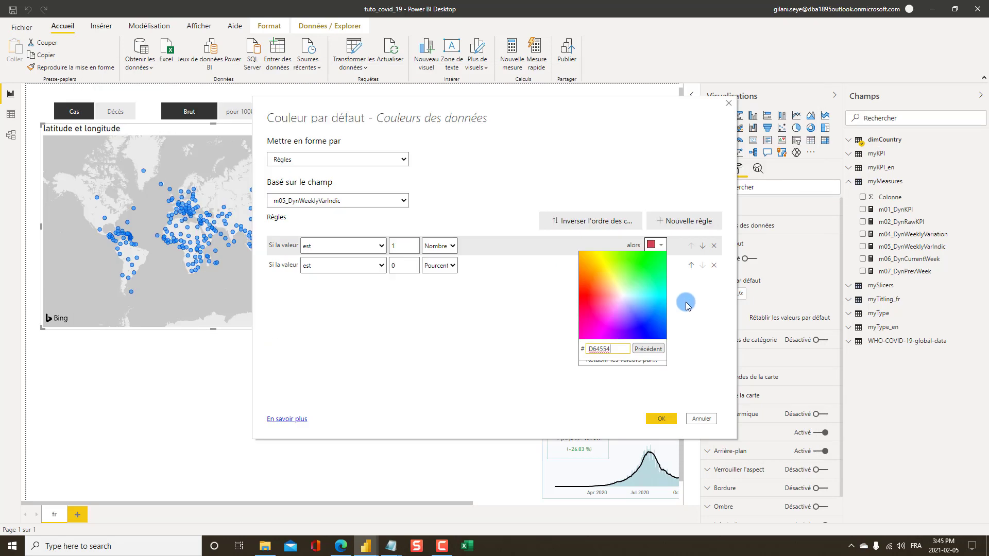
pyautogui.moveTo(619, 350); pyautogui.dragTo(567, 349)
pyautogui.write('1AAB40')
pyautogui.click(687, 340)
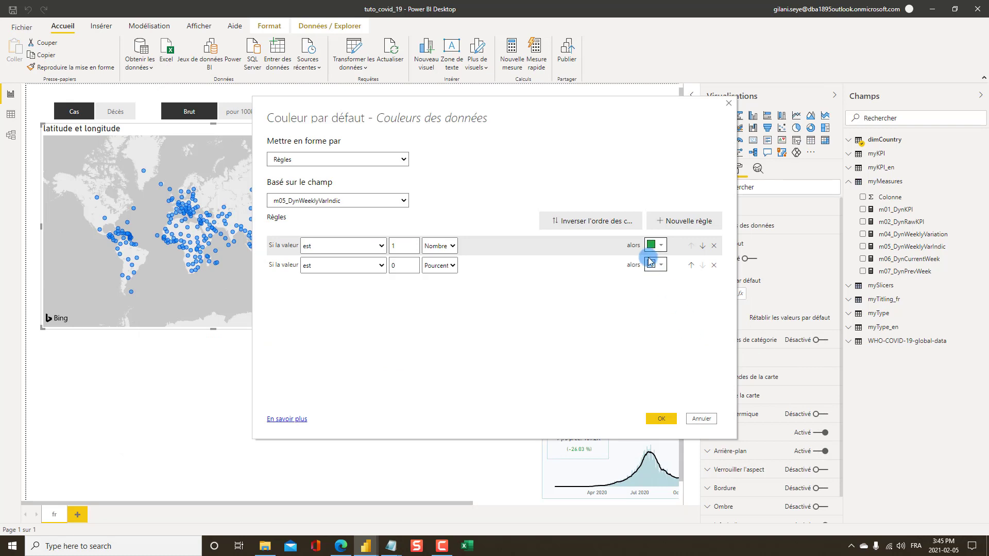
# - Set the second rule's value type to Nombre and its colour to D64554, and apply the data colour rules to the map
pyautogui.click(434, 266)
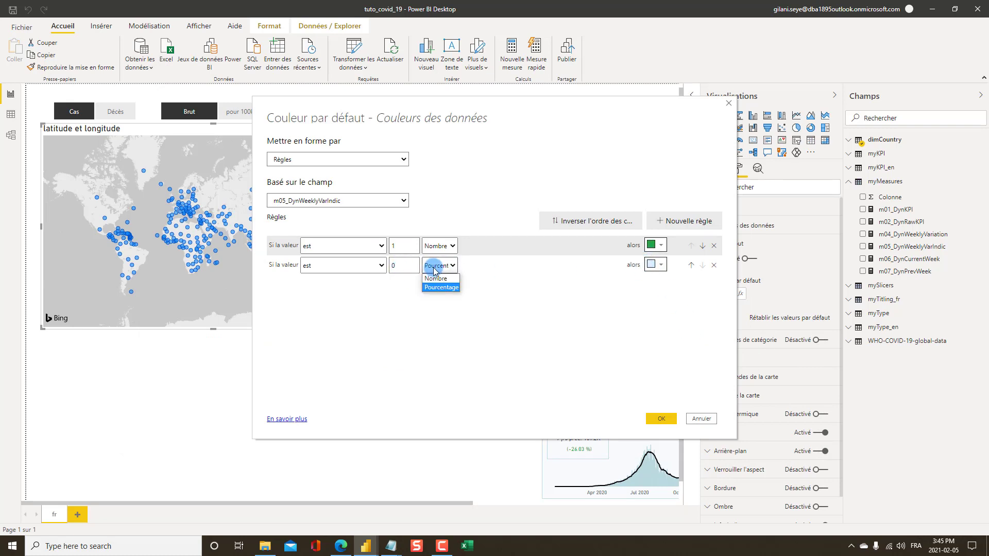
pyautogui.click(436, 278)
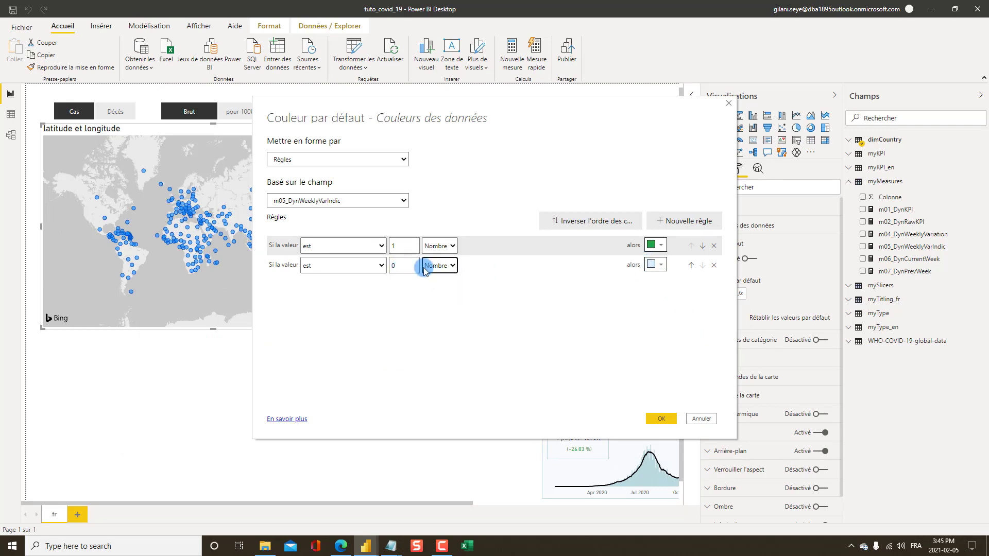
pyautogui.click(660, 265)
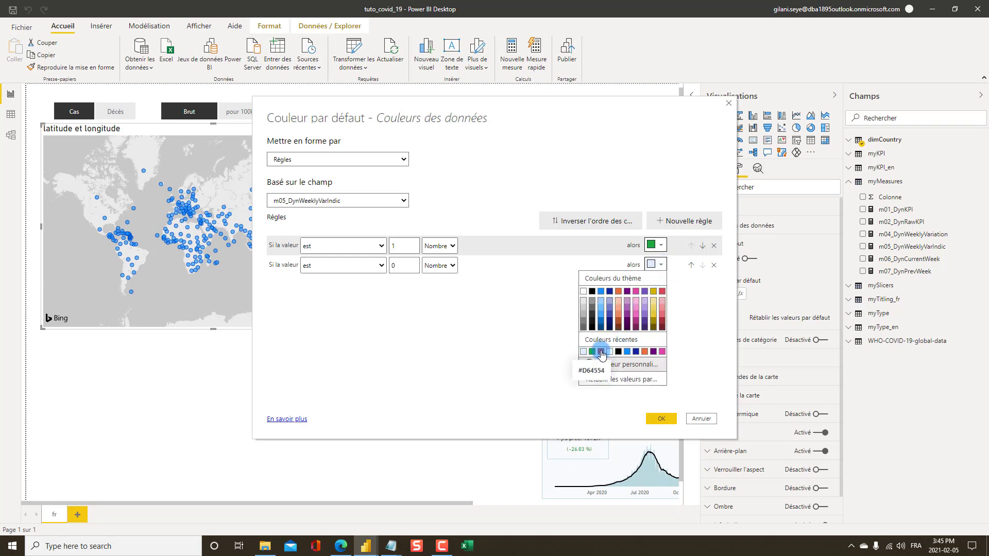
pyautogui.click(601, 354)
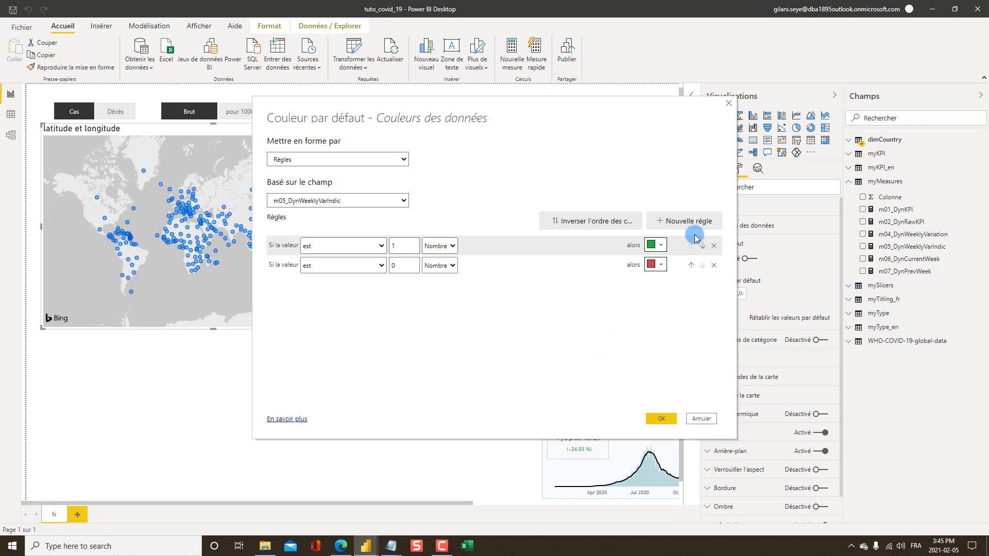
pyautogui.click(660, 419)
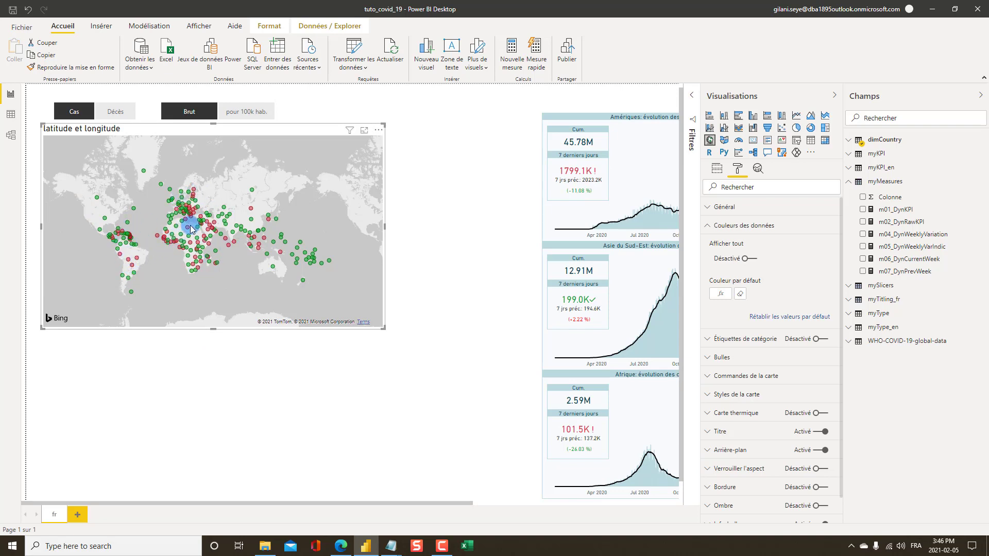
# - Compare the recoloured map with the map in the published covid_dashboard_demo report in the browser, ending in Power BI Desktop
pyautogui.moveTo(195, 193)
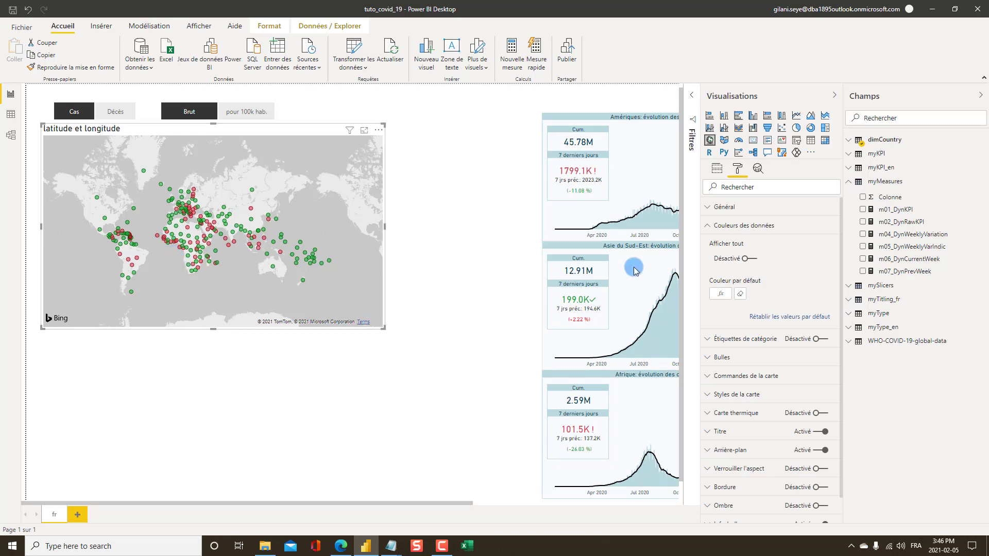
pyautogui.hotkey('alt', 'Tab')
pyautogui.hotkey('alt', 'Tab')
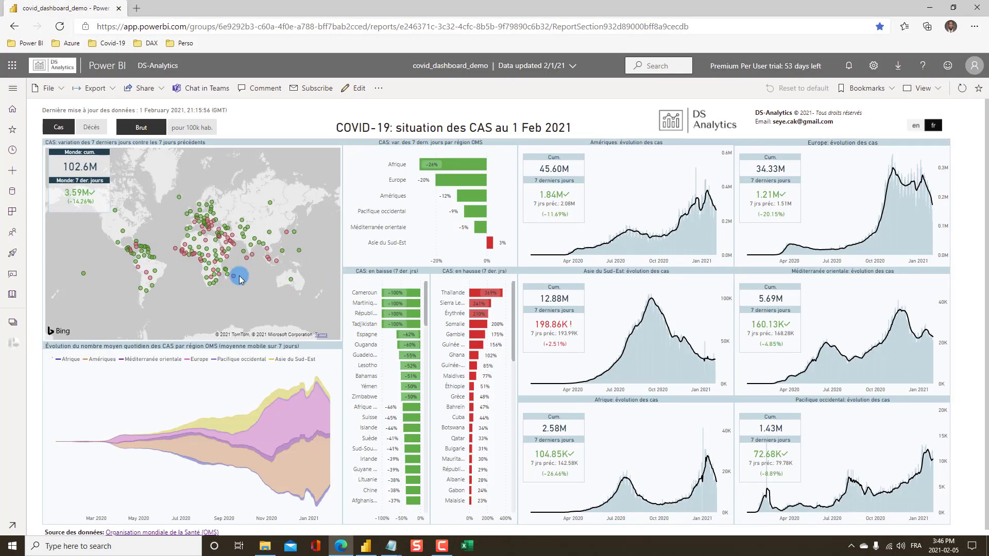
pyautogui.hotkey('alt', 'Tab')
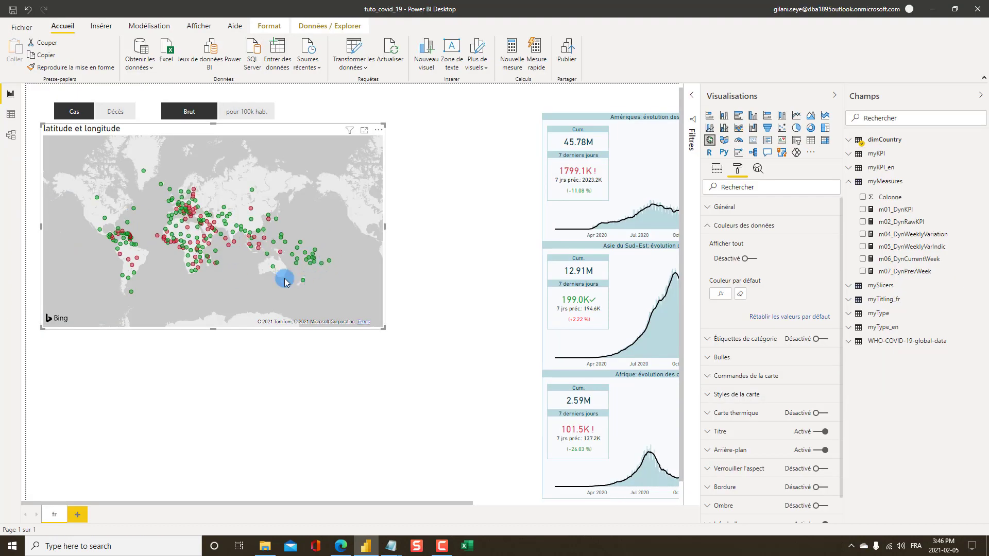
pyautogui.hotkey('alt', 'Tab')
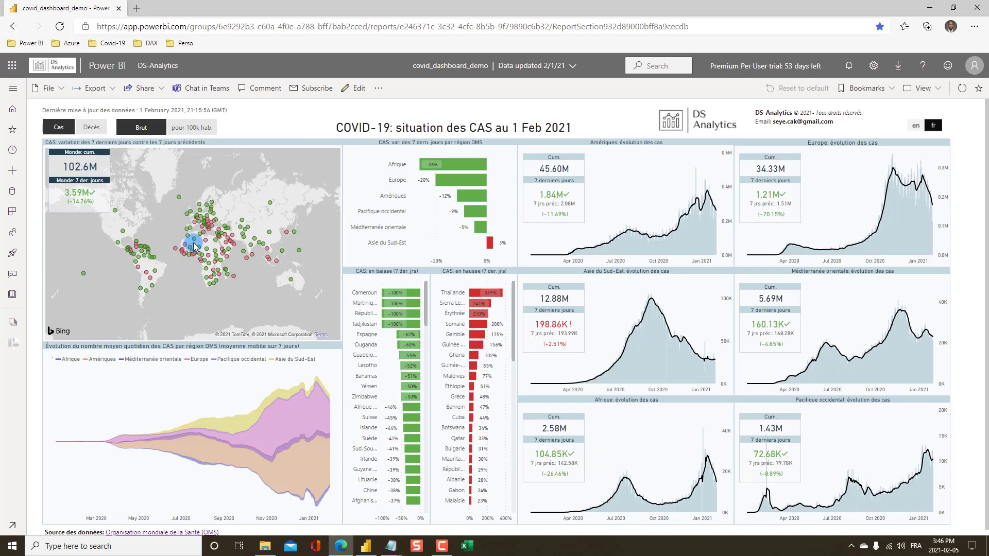
pyautogui.hotkey('alt', 'Tab')
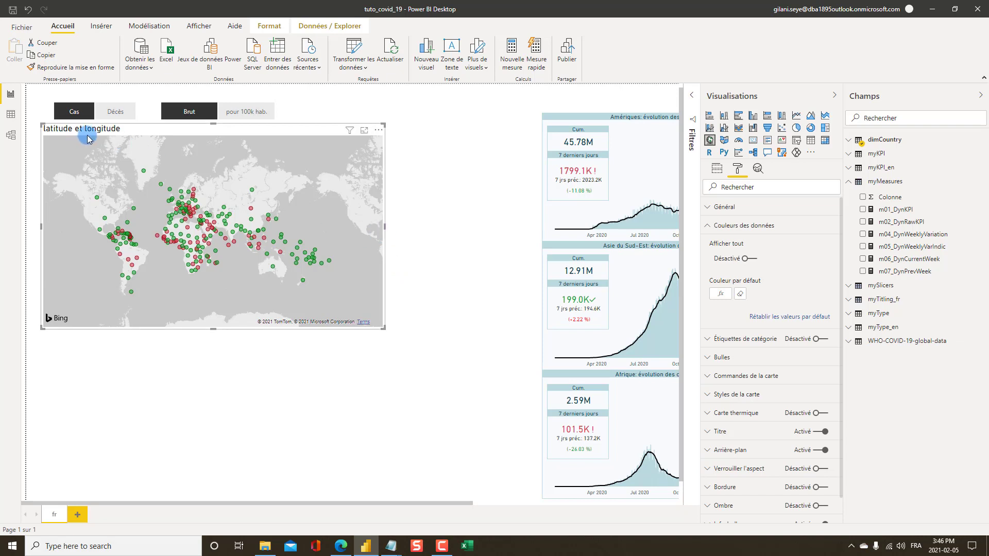
# - Move the map to about X 13, Y 76 and resize it to Largeur 585 and Hauteur 395, following the layout notes in Notepad
pyautogui.moveTo(85, 131)
pyautogui.mouseDown()
pyautogui.moveTo(75, 130)
pyautogui.moveTo(85, 130)
pyautogui.mouseUp()
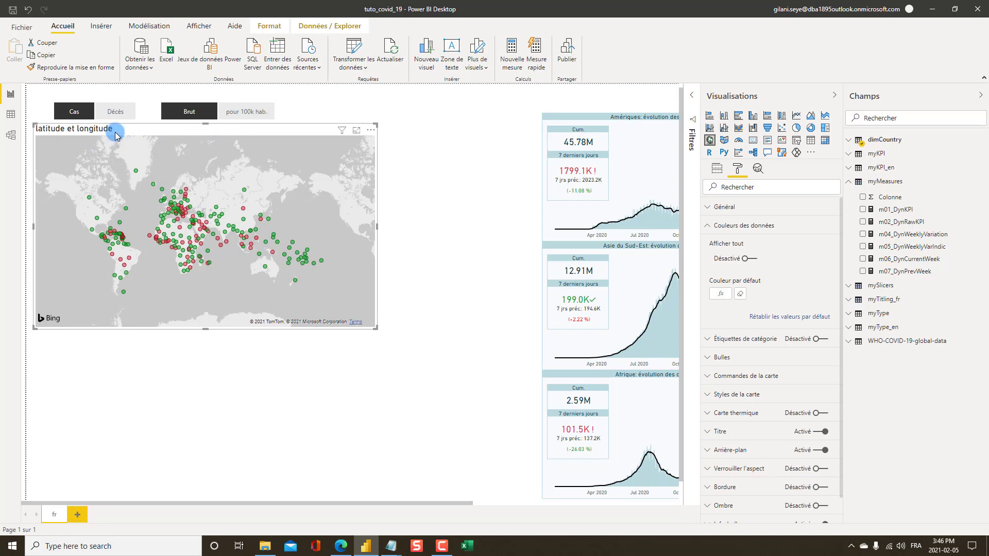
pyautogui.hotkey('alt', 'Tab')
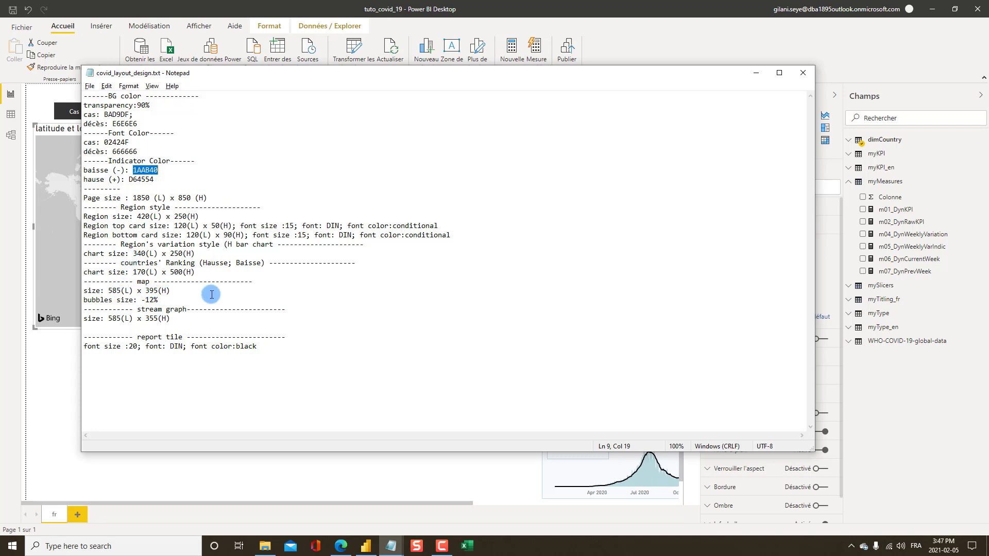
pyautogui.hotkey('alt', 'Tab')
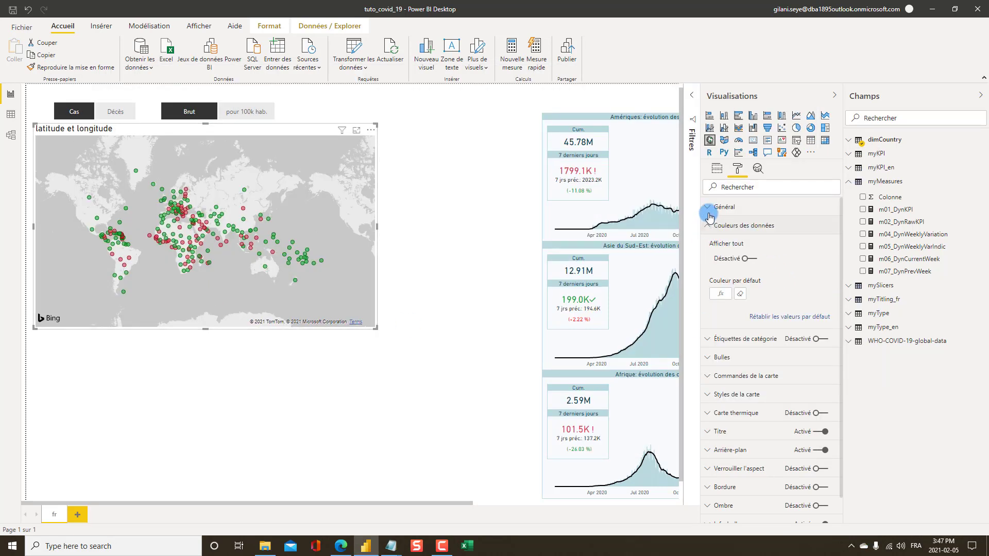
pyautogui.click(707, 224)
pyautogui.click(707, 208)
pyautogui.moveTo(749, 303); pyautogui.dragTo(680, 302)
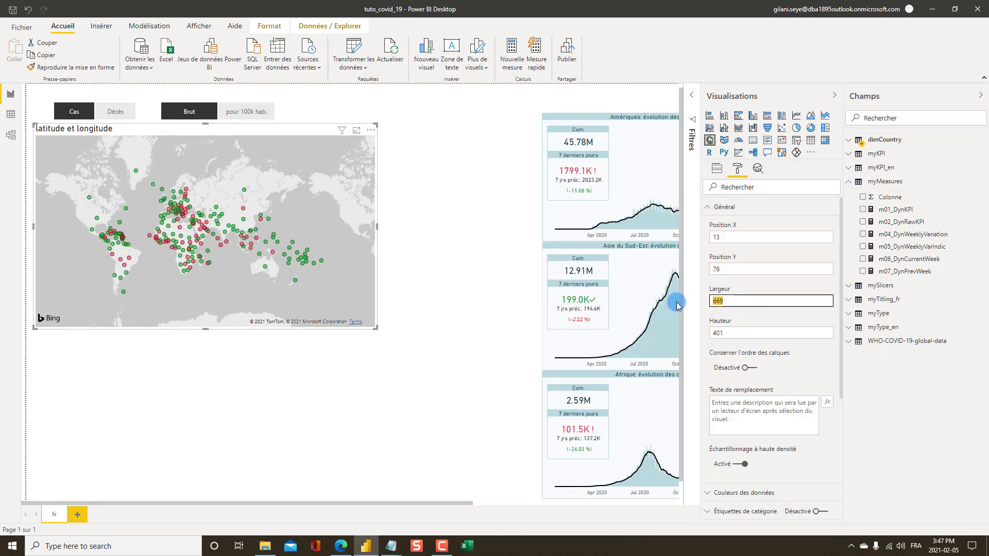
pyautogui.write('585')
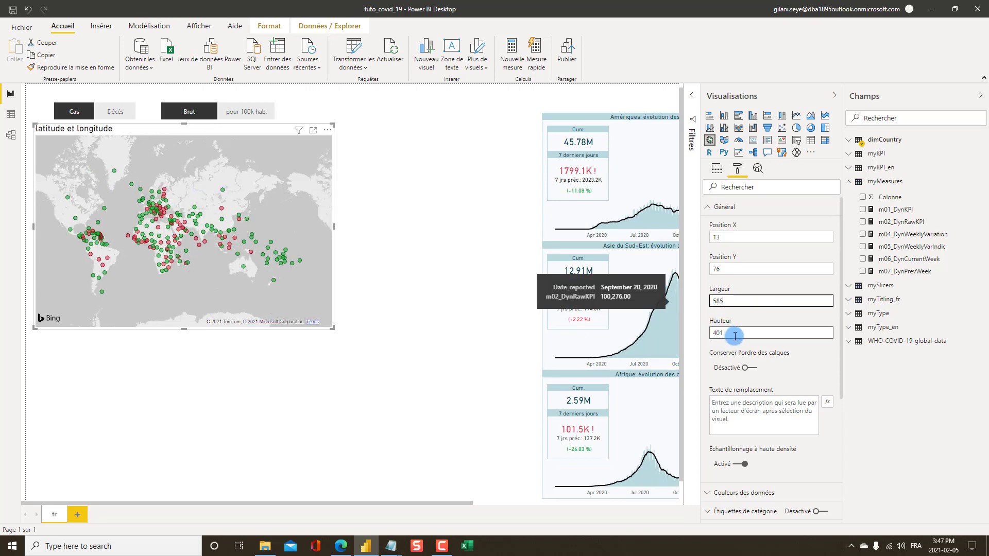
pyautogui.moveTo(734, 334); pyautogui.dragTo(707, 336)
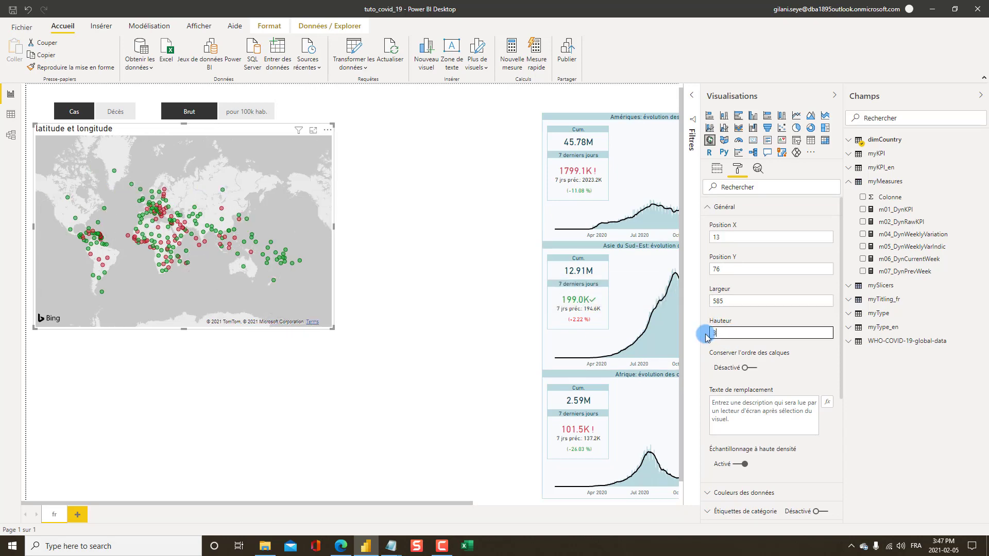
pyautogui.hotkey('alt', 'Tab')
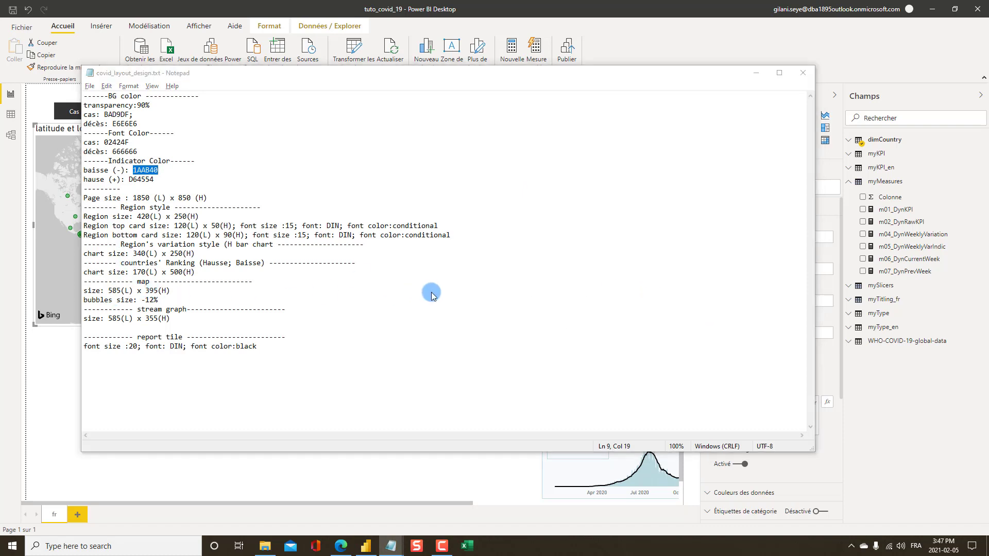
pyautogui.hotkey('alt', 'Tab')
pyautogui.write('395')
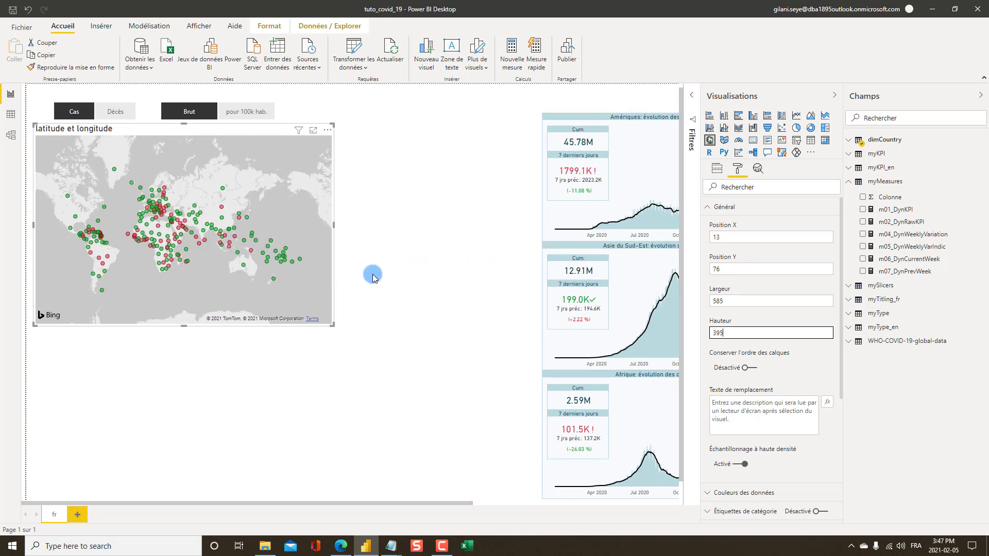
# - Turn on the map's border and colour it by Règles based on m00_mySlice, with a first rule for values from 1 to 2 inclusive
pyautogui.click(706, 207)
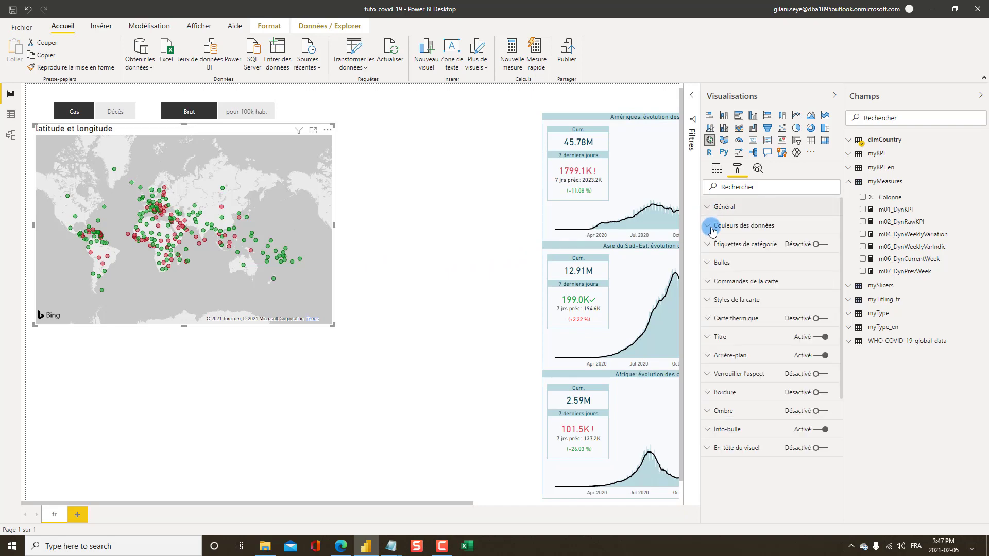
pyautogui.click(711, 228)
pyautogui.click(740, 423)
pyautogui.click(400, 248)
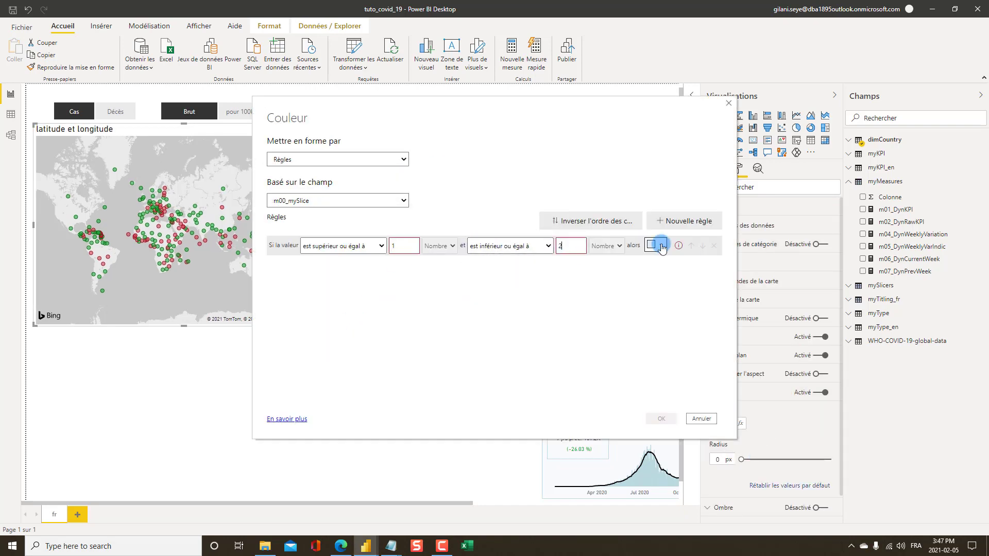
# - Set the first border rule's custom colour to the hex code copied from the layout notes in Notepad
pyautogui.click(661, 245)
pyautogui.click(391, 546)
pyautogui.click(496, 486)
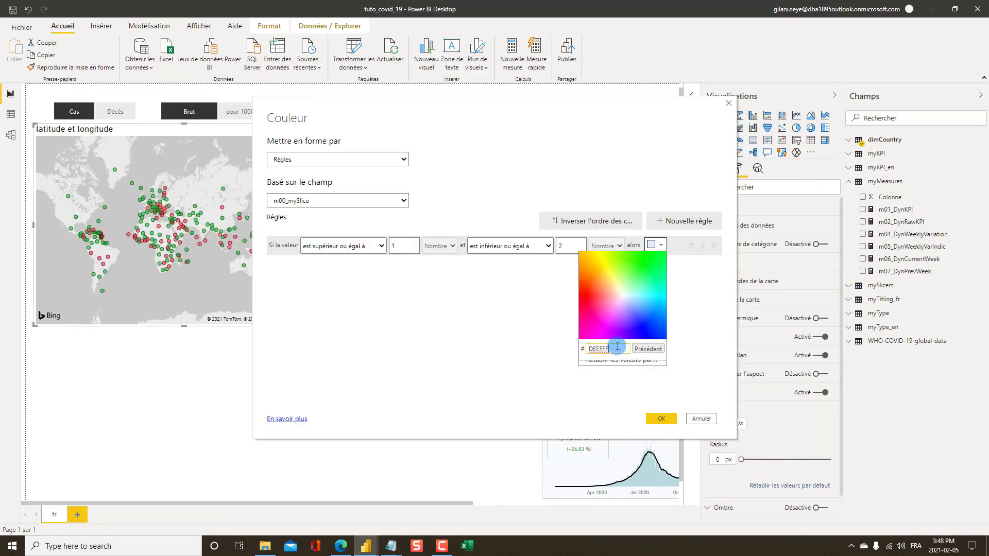
pyautogui.hotkey('ctrl', 'v')
# - Add a second border colour rule for values from 2 to 3 and apply the border rules to the map
pyautogui.click(684, 221)
pyautogui.click(404, 265)
pyautogui.write('2')
pyautogui.click(510, 265)
pyautogui.click(510, 288)
pyautogui.write('3')
pyautogui.click(661, 418)
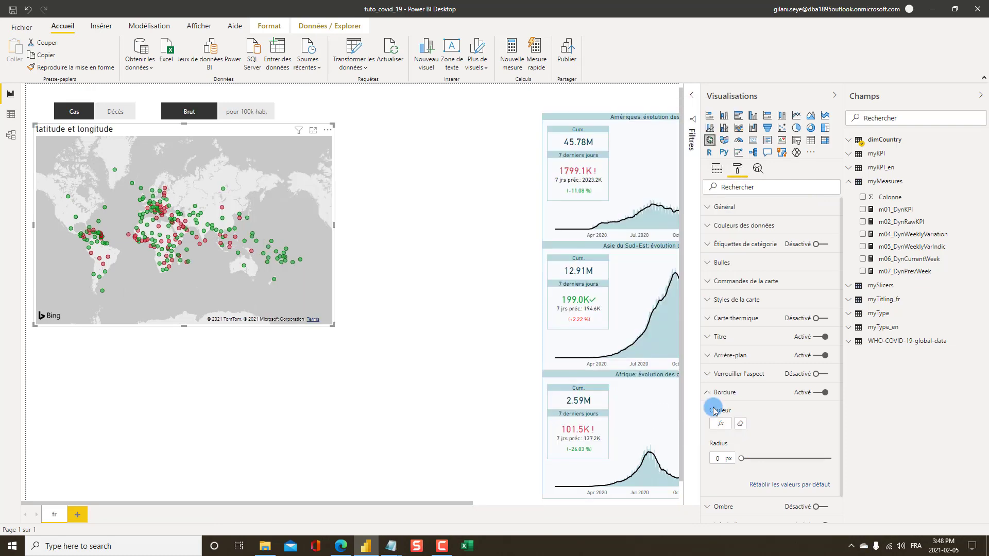
# - Turn off the map's background and base the title's font colour rules on the m00_mySlice field
pyautogui.click(709, 393)
pyautogui.click(710, 356)
pyautogui.click(710, 356)
pyautogui.click(710, 337)
pyautogui.click(740, 437)
pyautogui.click(337, 201)
pyautogui.click(302, 313)
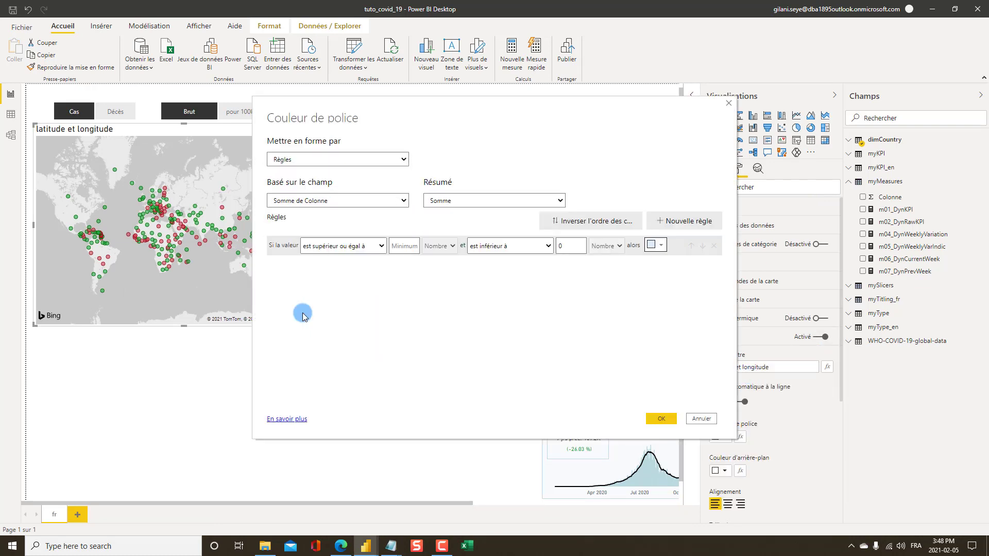
# - Set the first title font colour rule to values from 1 up to and including 2
pyautogui.click(405, 245)
pyautogui.write('1')
pyautogui.click(509, 245)
pyautogui.click(505, 269)
pyautogui.doubleClick(566, 246)
pyautogui.write('2')
# - Give the first font colour rule the custom colour 02424F, copied from the layout notes in Notepad
pyautogui.click(660, 245)
pyautogui.click(391, 546)
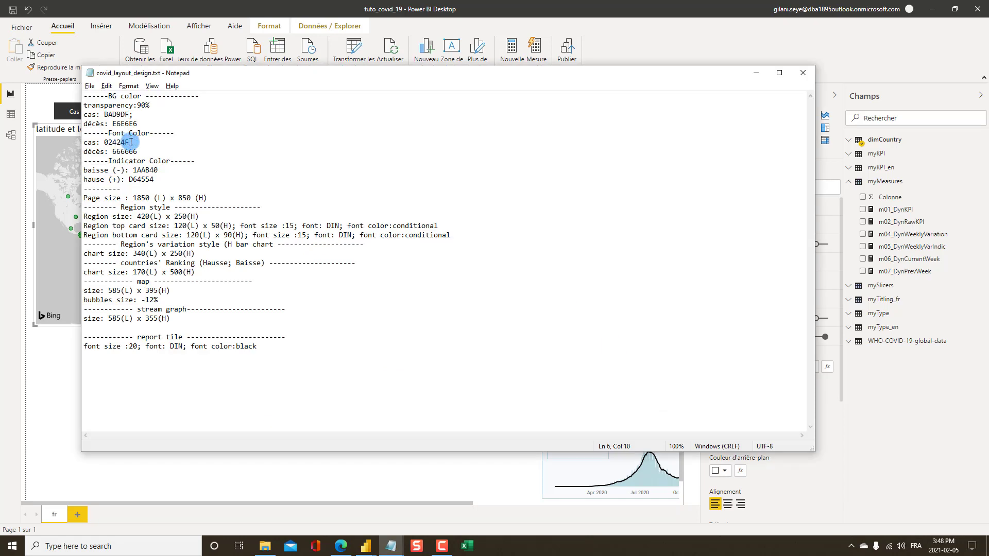
pyautogui.moveTo(131, 142); pyautogui.dragTo(104, 142)
pyautogui.hotkey('alt', 'Tab')
pyautogui.write('02424F')
# - Add a second font colour rule for values from 3 to 4 inclusive in dark grey and apply the title font rules
pyautogui.click(684, 221)
pyautogui.click(402, 265)
pyautogui.write('34')
pyautogui.click(661, 264)
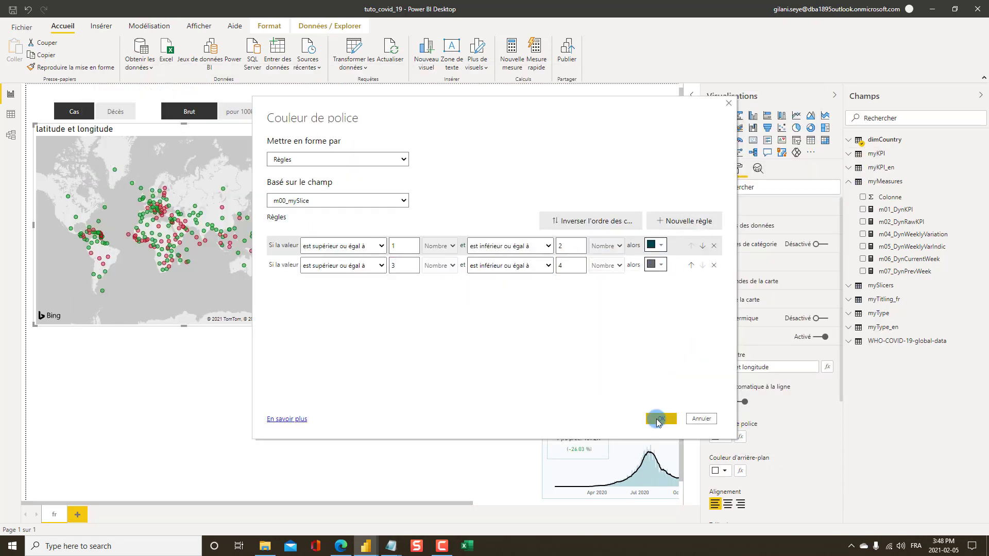
pyautogui.click(658, 420)
# - Colour the title's background by m00_mySlice, with a first rule from 1 to 2 using the recent light blue
pyautogui.click(740, 470)
pyautogui.click(320, 201)
pyautogui.click(303, 313)
pyautogui.click(402, 247)
pyautogui.write('12')
pyautogui.click(661, 245)
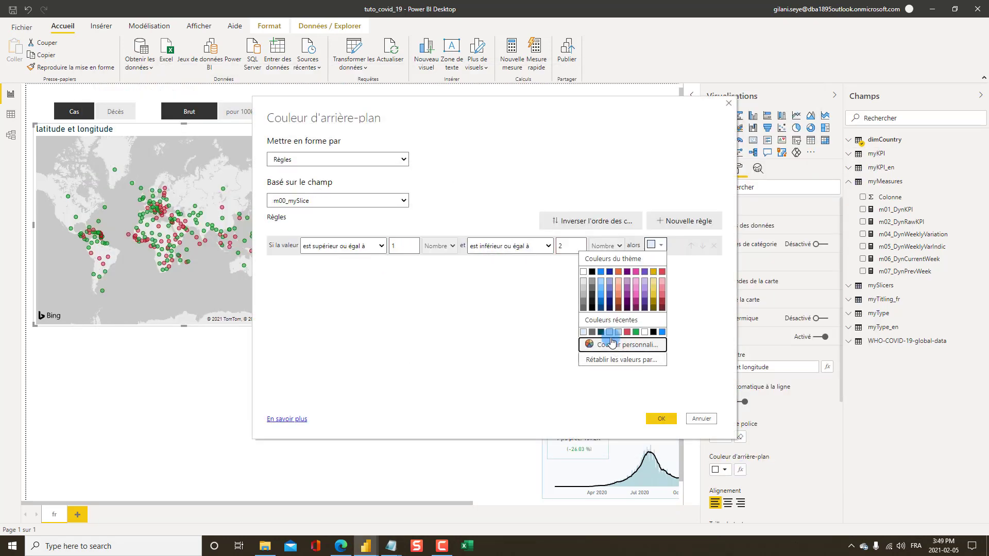
pyautogui.click(609, 332)
# - Add a second title background rule for values from 3 to 4 in light grey and apply the background rules
pyautogui.click(684, 221)
pyautogui.click(404, 265)
pyautogui.write('3')
pyautogui.click(566, 266)
pyautogui.write('4')
pyautogui.click(660, 265)
pyautogui.click(661, 420)
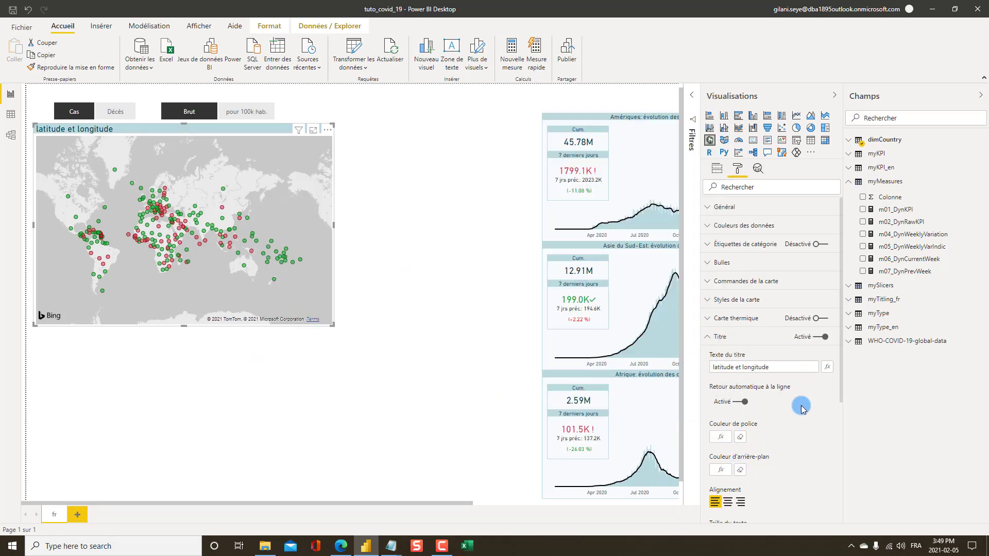
# - Set the map title's text size to 10 pt and close the title settings
pyautogui.scroll(-2, 799, 408)
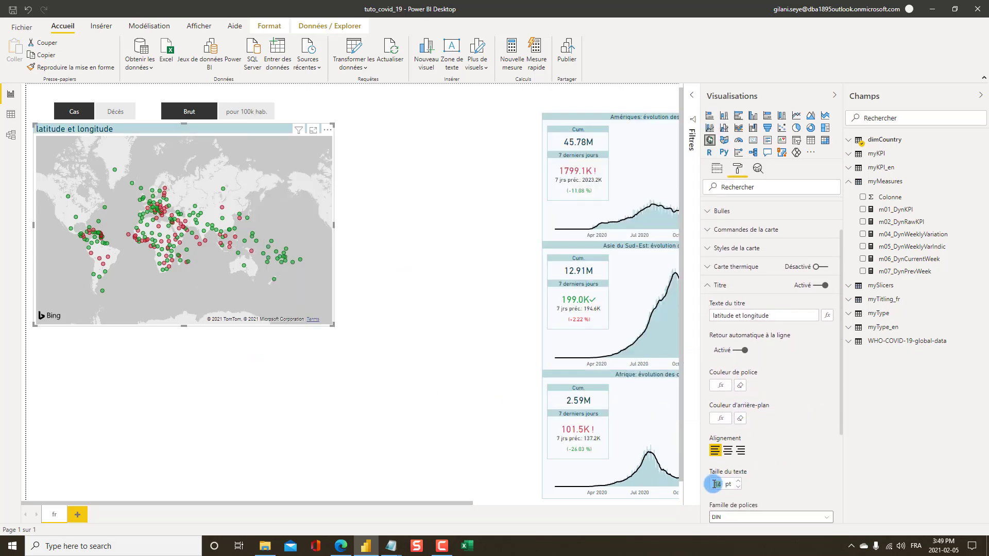
pyautogui.write('9')
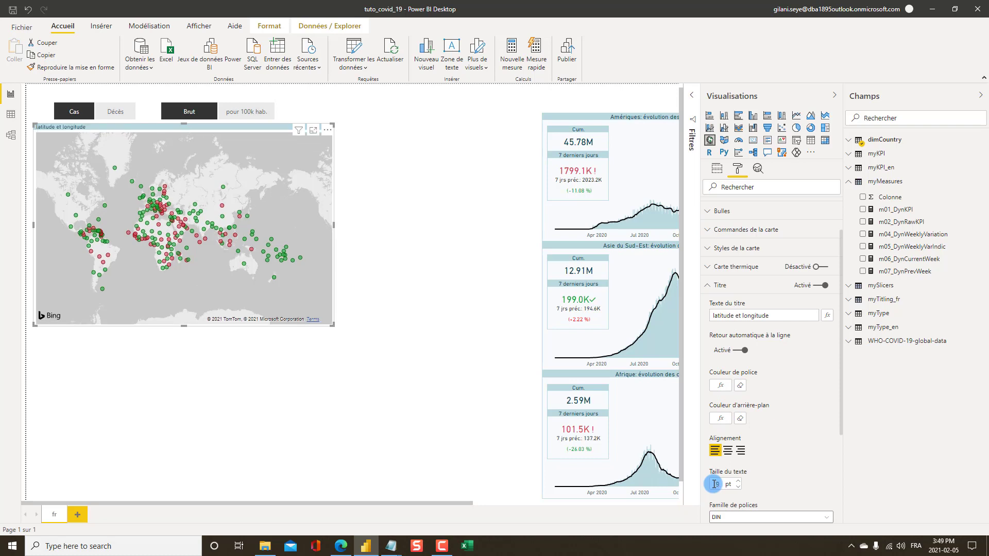
pyautogui.write('10')
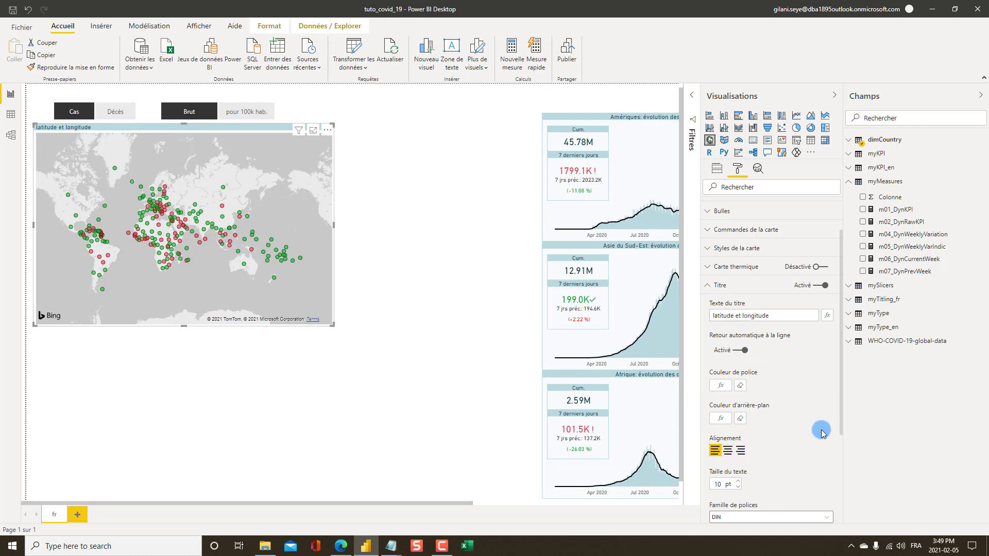
pyautogui.scroll(-1, 822, 434)
pyautogui.scroll(-1, 822, 430)
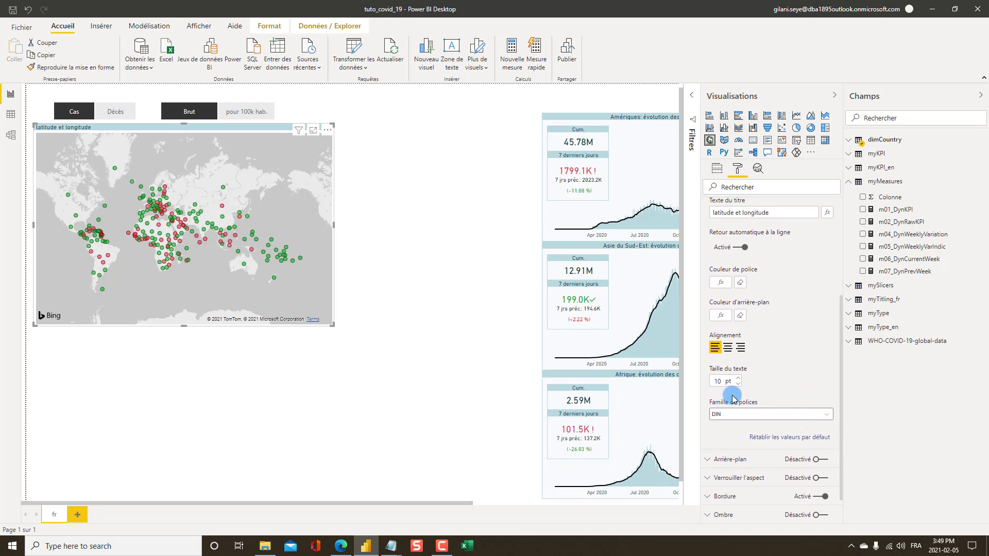
pyautogui.scroll(-1, 798, 389)
pyautogui.scroll(4, 799, 390)
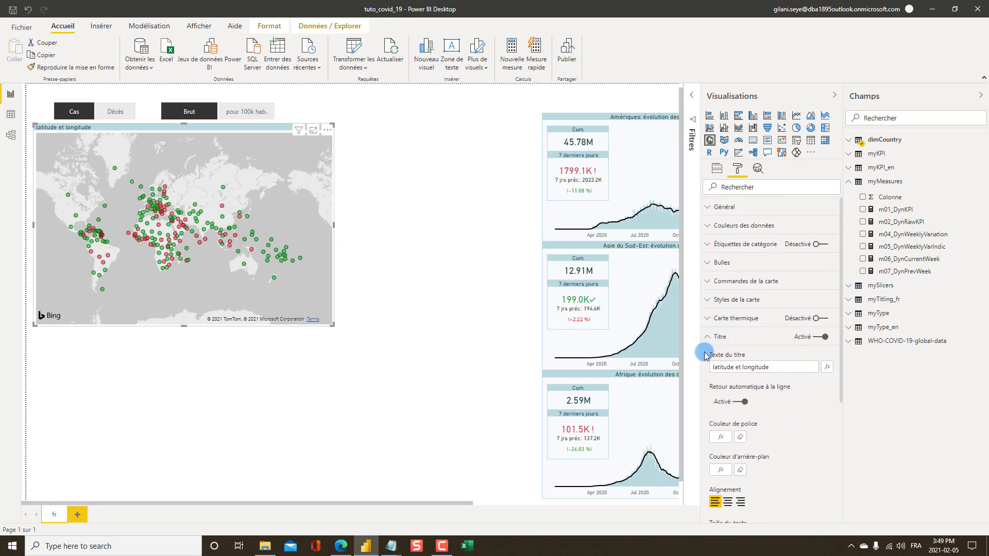
pyautogui.click(708, 337)
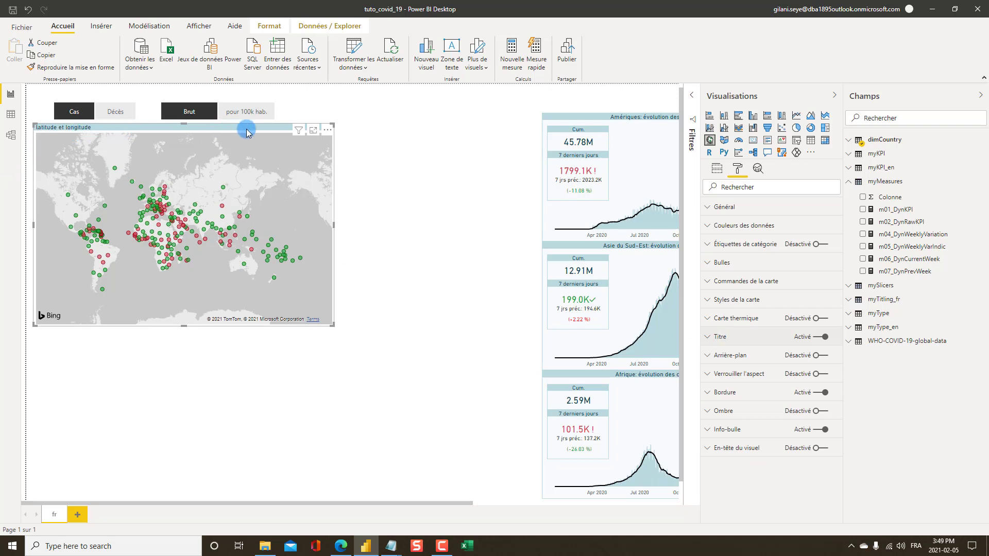
# - Switch the report to Décès to check the map's conditional colours, compare with the published dashboard in the browser, and return to Cas
pyautogui.click(158, 420)
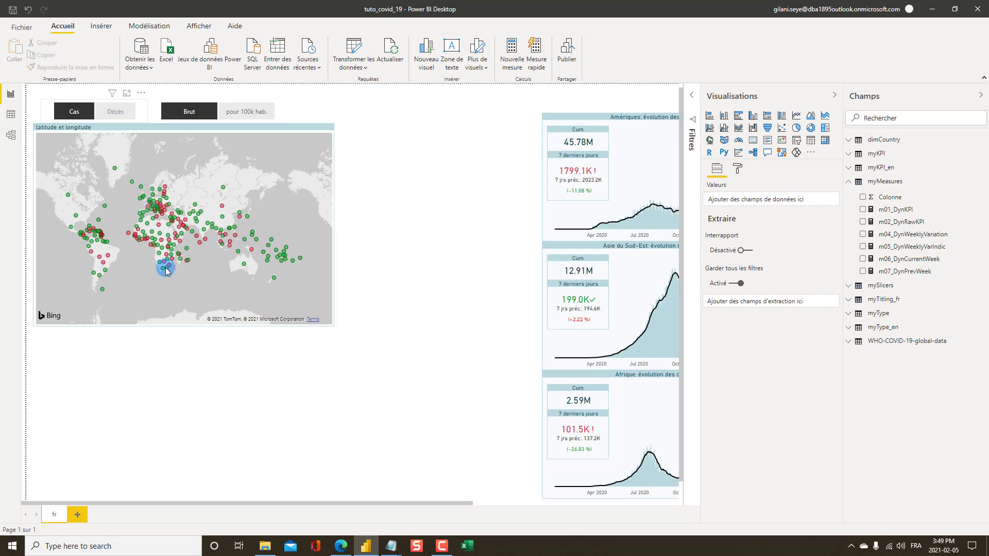
pyautogui.click(58, 114)
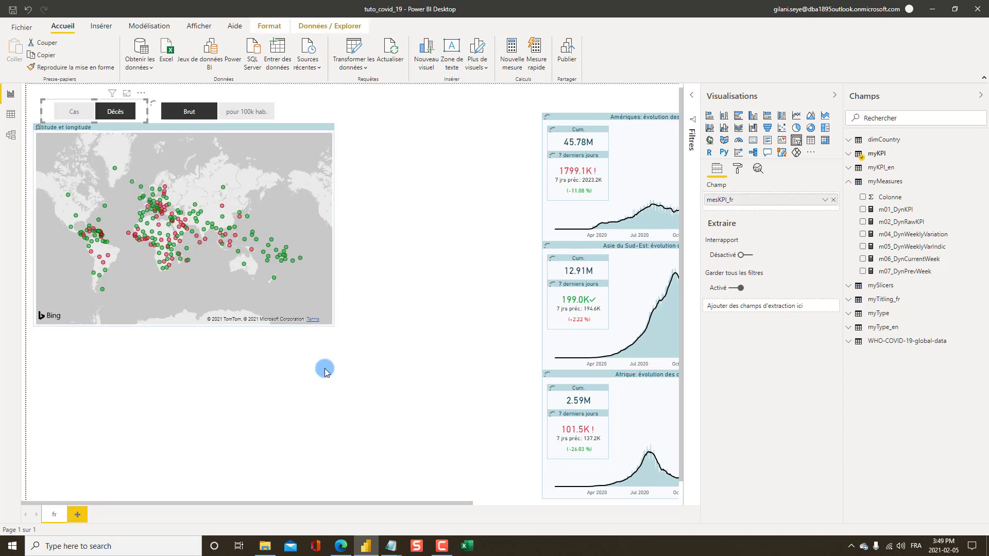
pyautogui.hotkey('alt', 'Tab')
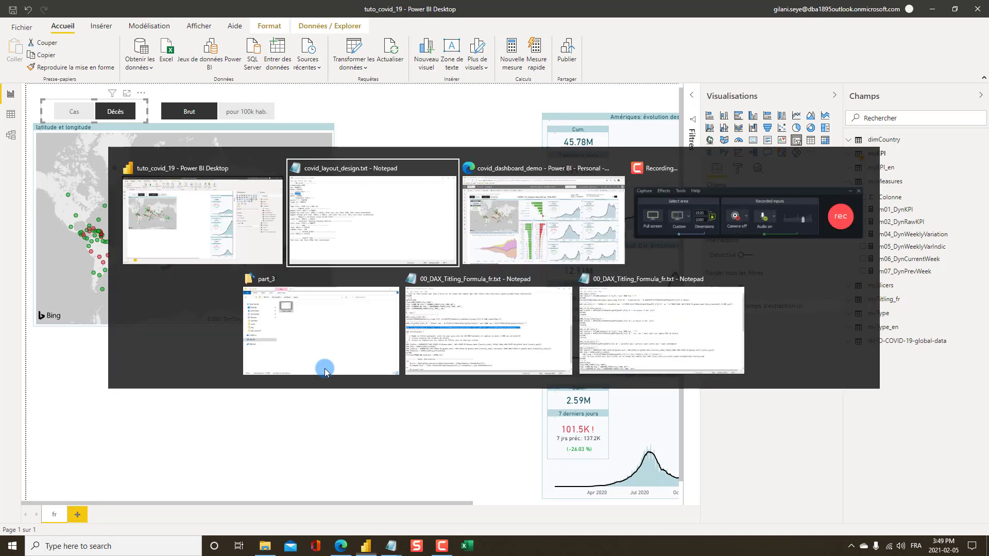
pyautogui.press('Tab')
pyautogui.press('Tab')
pyautogui.press('Tab')
pyautogui.press('Tab')
pyautogui.press('Tab')
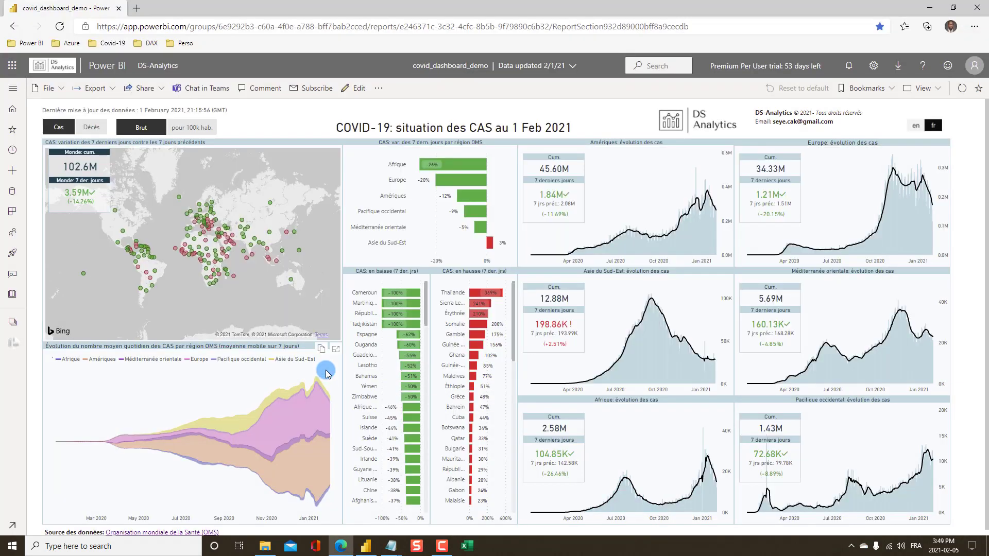
pyautogui.hotkey('alt', 'Tab')
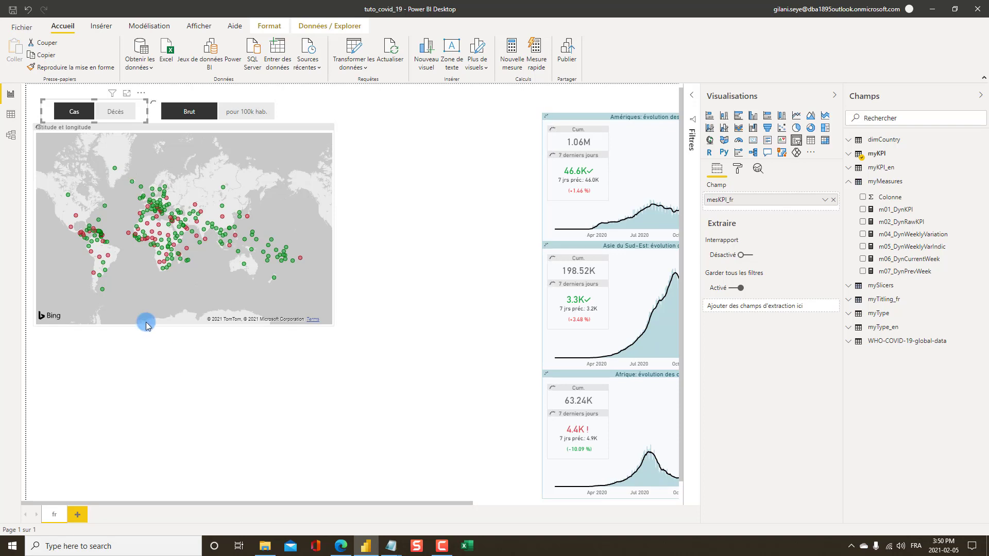
# - Try sizing the map's bubbles by m04_DynWeeklyVariation, and clear the size field again
pyautogui.click(315, 320)
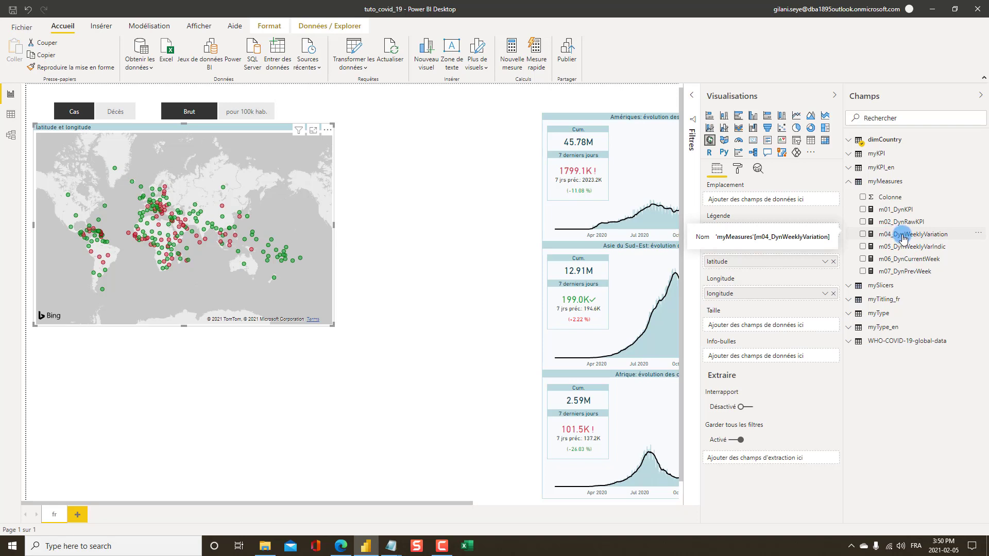
pyautogui.moveTo(901, 238); pyautogui.dragTo(762, 330)
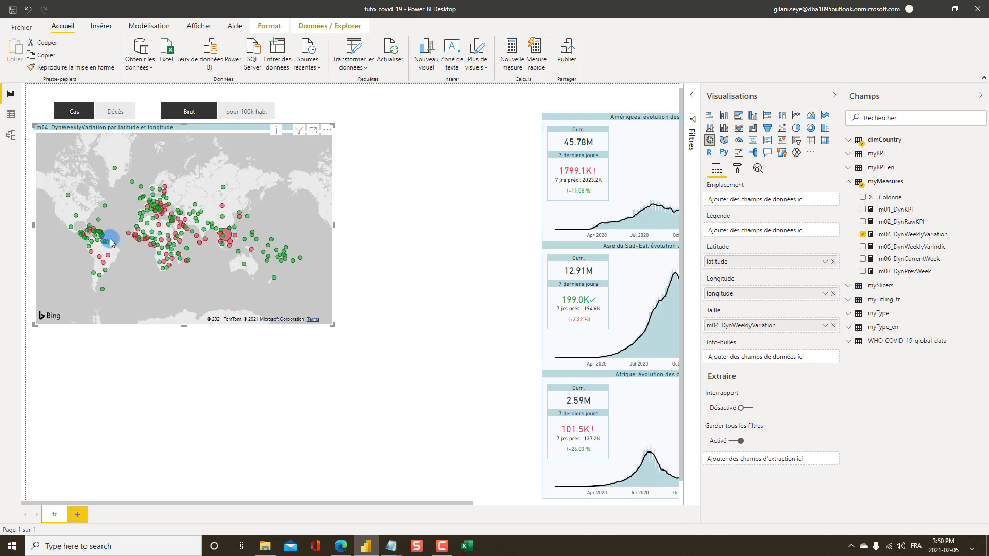
pyautogui.click(834, 327)
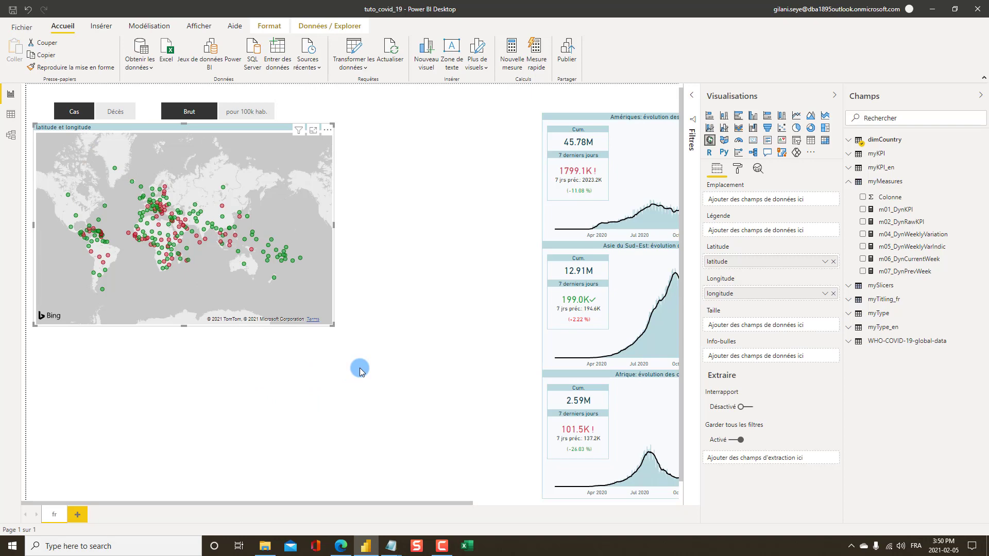
# - Check the map title in the published dashboard and create a new measure in the myTitling_fr table with the formula editor expanded
pyautogui.hotkey('alt', 'Tab')
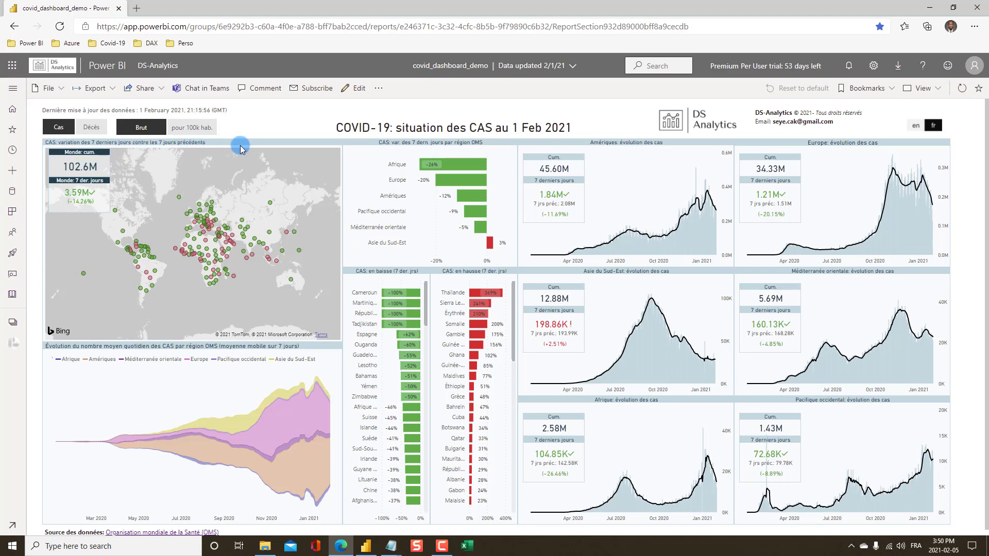
pyautogui.hotkey('alt', 'Tab')
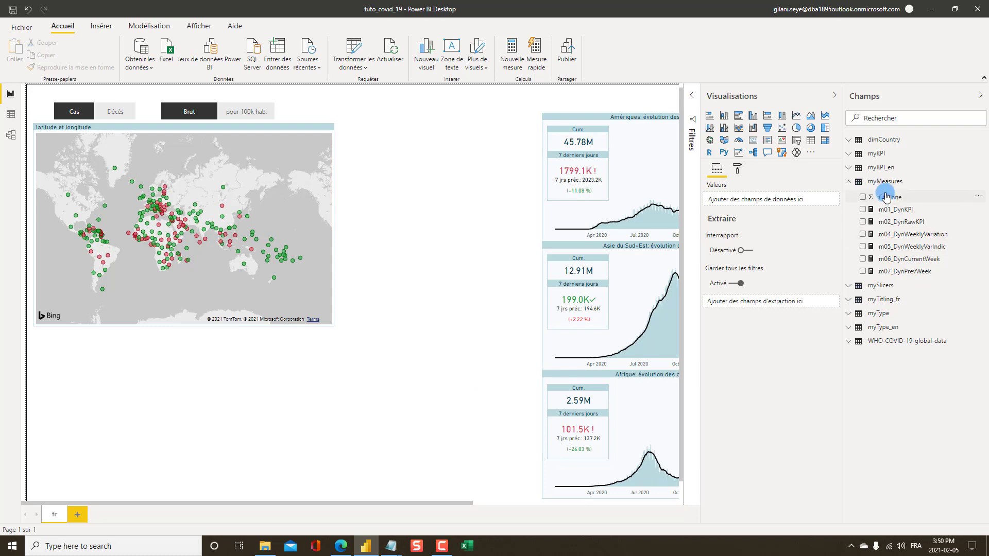
pyautogui.click(847, 183)
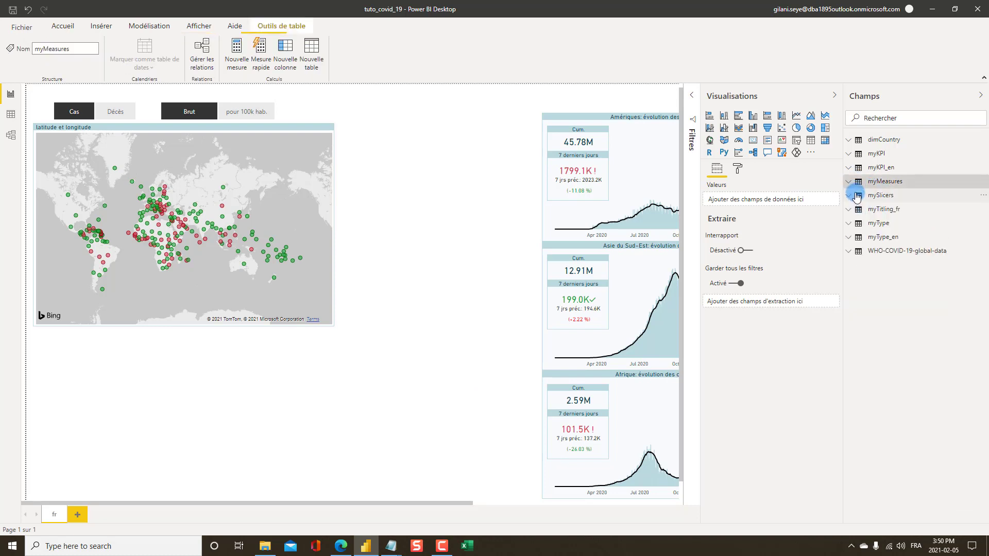
pyautogui.rightClick(884, 211)
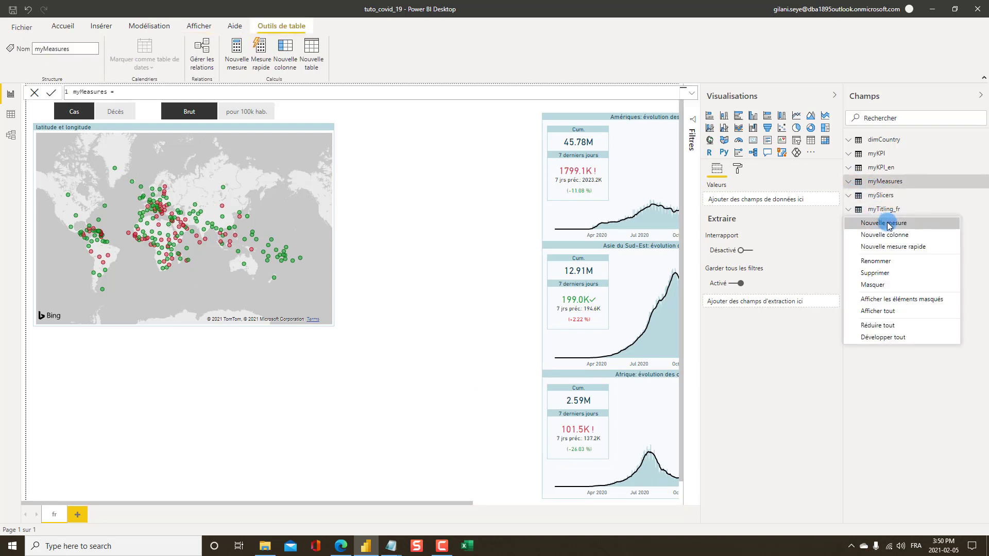
pyautogui.click(888, 224)
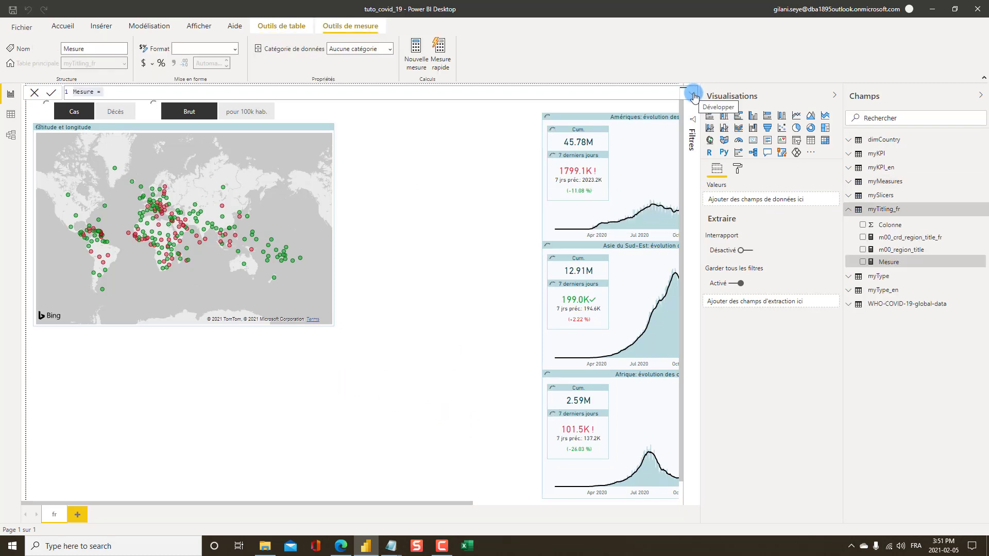
pyautogui.click(693, 96)
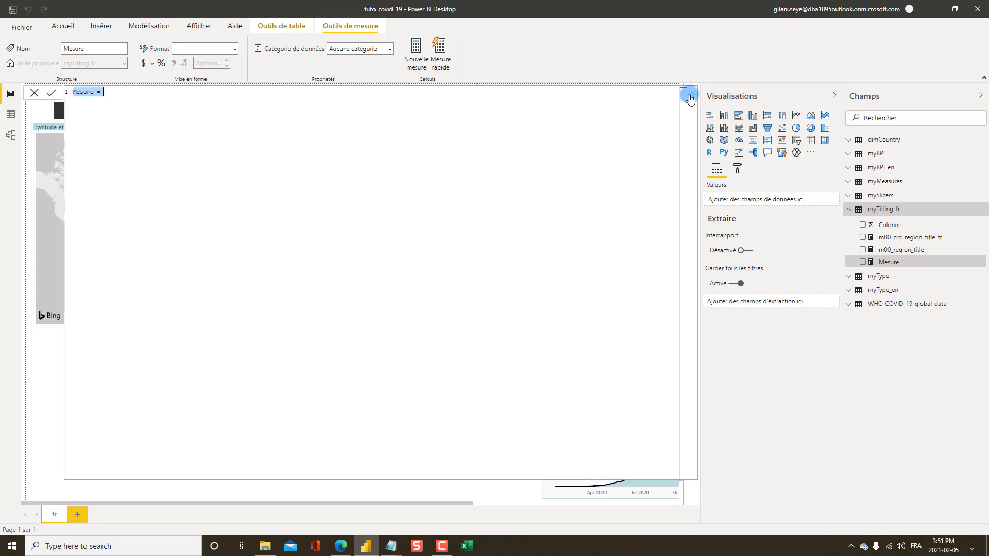
# - Replace the new measure's formula with the m00_cht_04_title_fr definition copied from 00_DAX_Titling_Formula_fr.txt in Notepad
pyautogui.hotkey('alt', 'Tab')
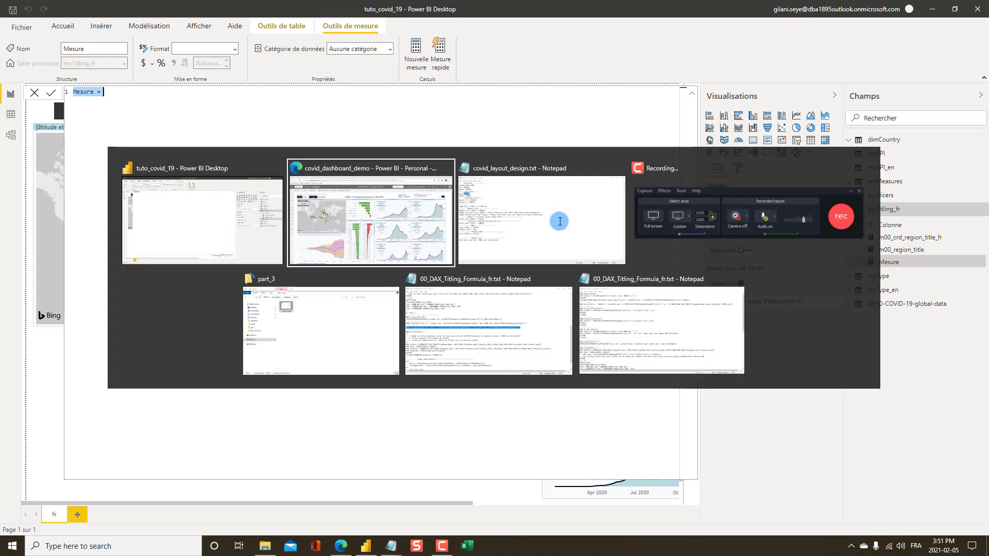
pyautogui.click(691, 300)
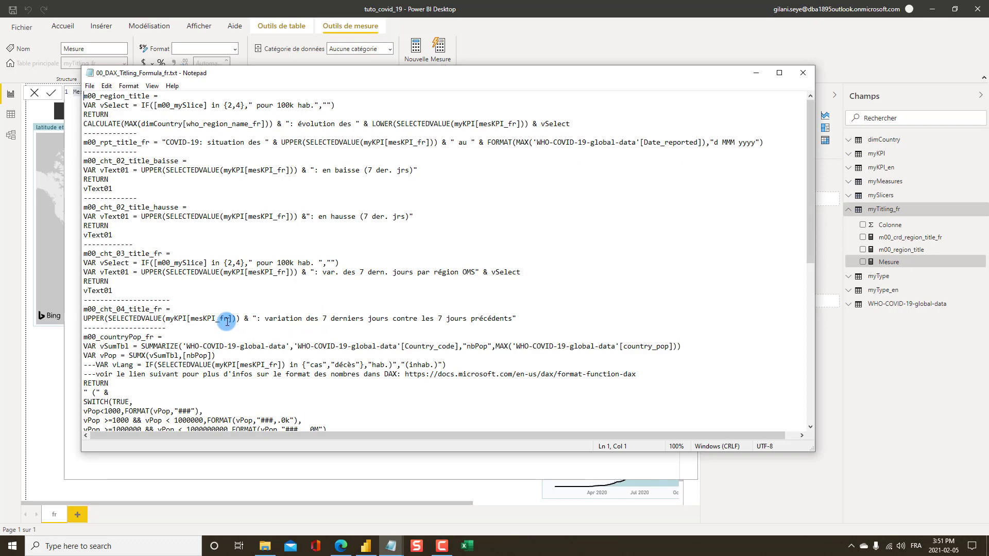
pyautogui.scroll(-1, 227, 321)
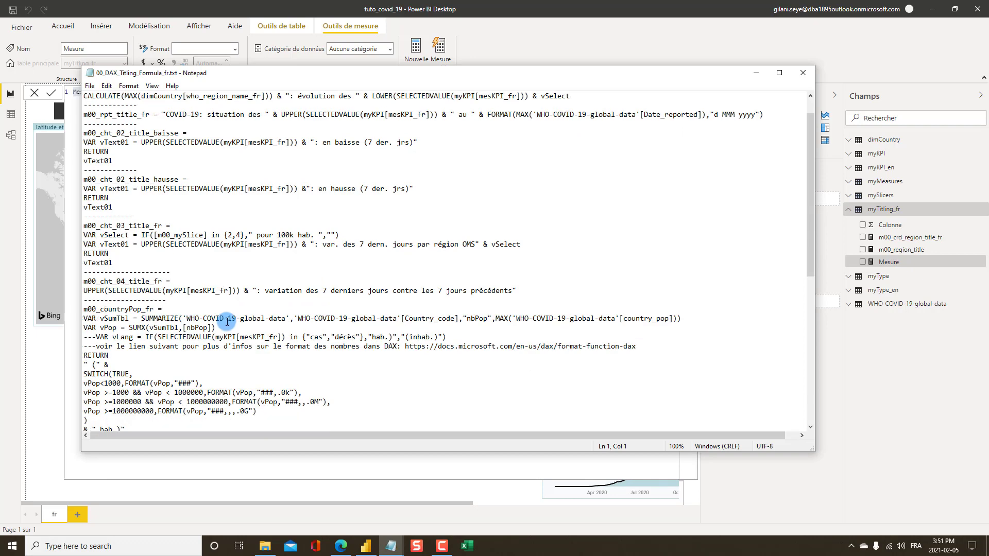
pyautogui.scroll(-10, 227, 322)
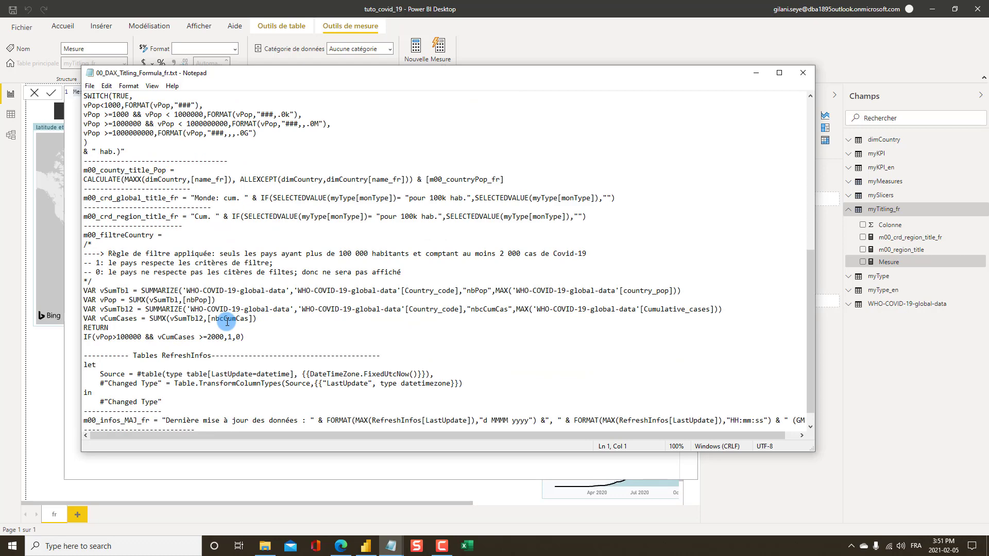
pyautogui.scroll(-1, 227, 321)
pyautogui.scroll(3, 221, 309)
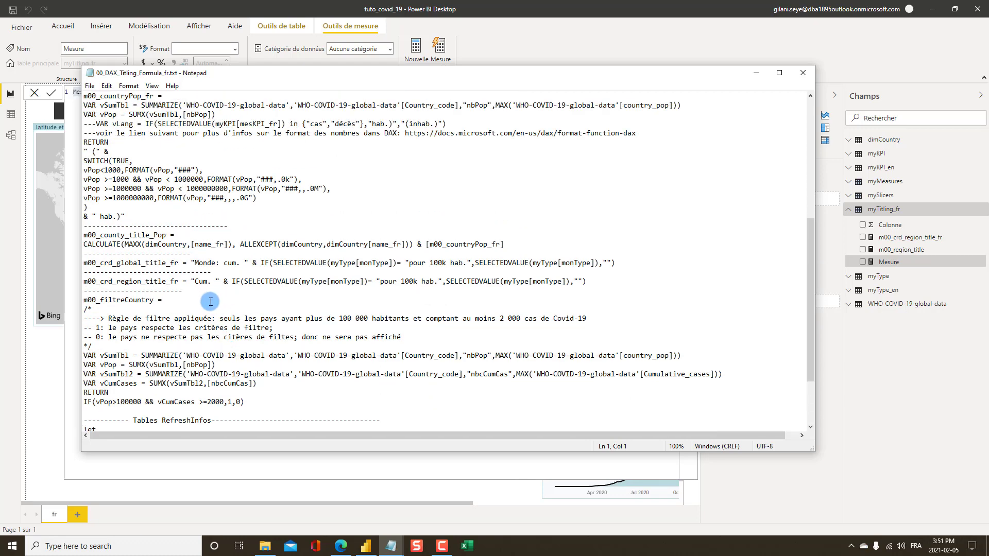
pyautogui.scroll(1, 235, 337)
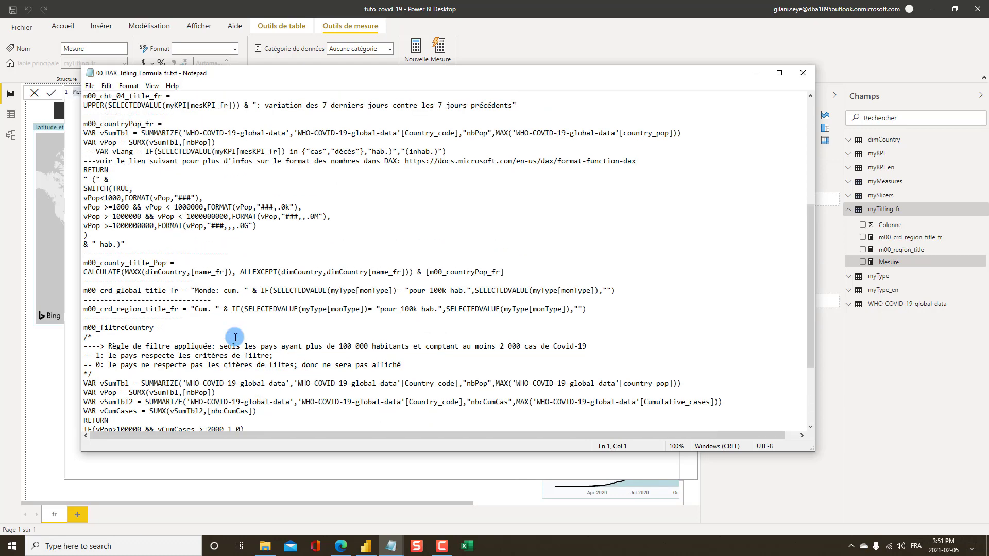
pyautogui.scroll(2, 235, 337)
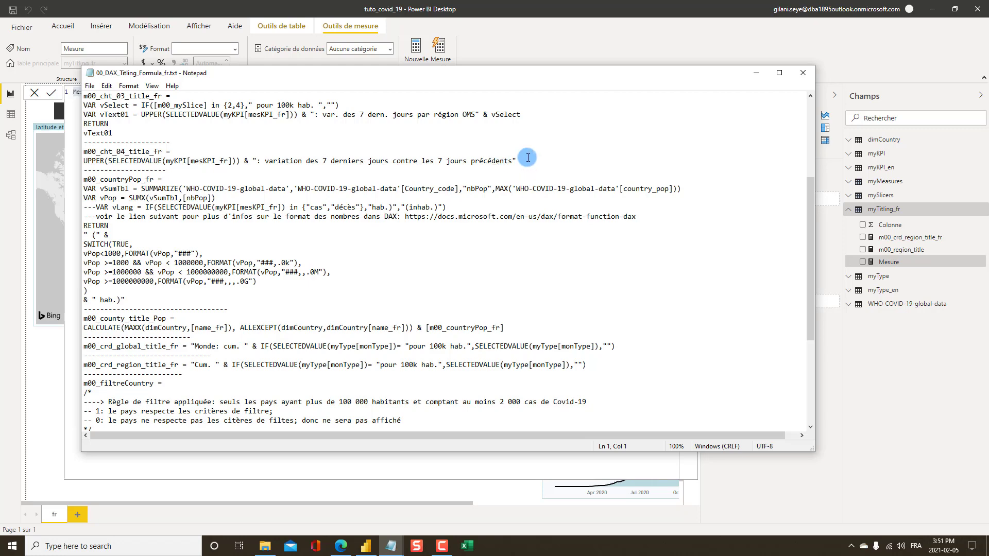
pyautogui.moveTo(517, 161); pyautogui.dragTo(77, 156)
pyautogui.hotkey('ctrl', 'c')
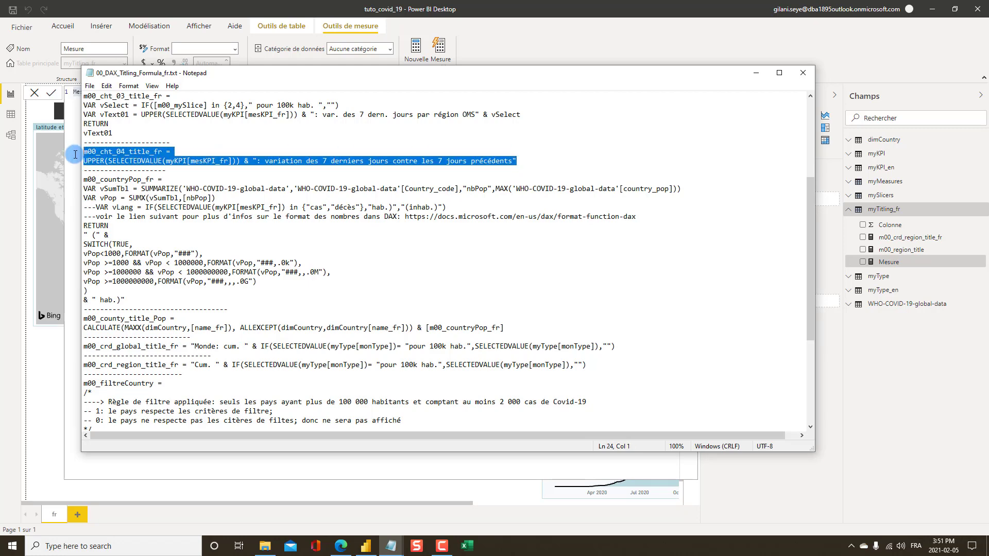
pyautogui.hotkey('alt', 'Tab')
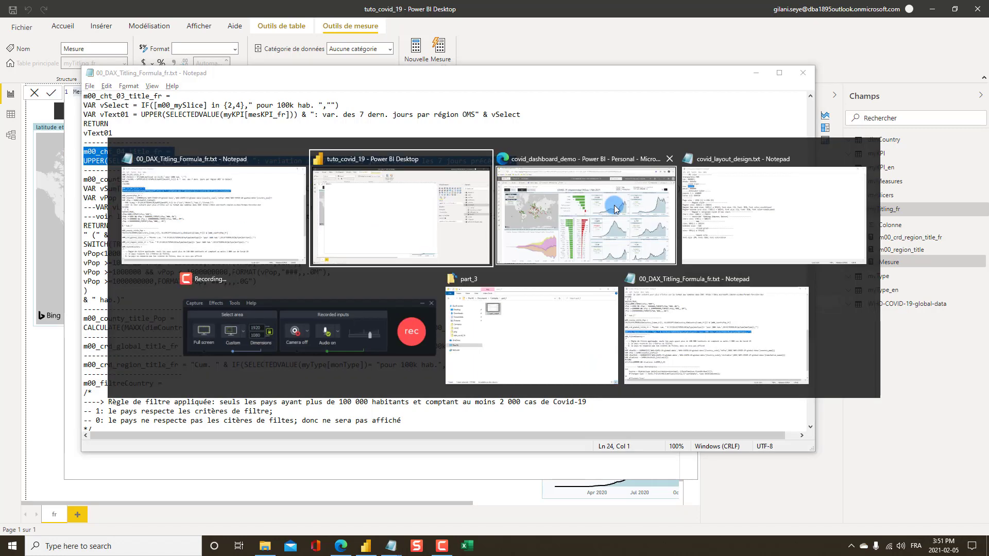
pyautogui.hotkey('ctrl', 'v')
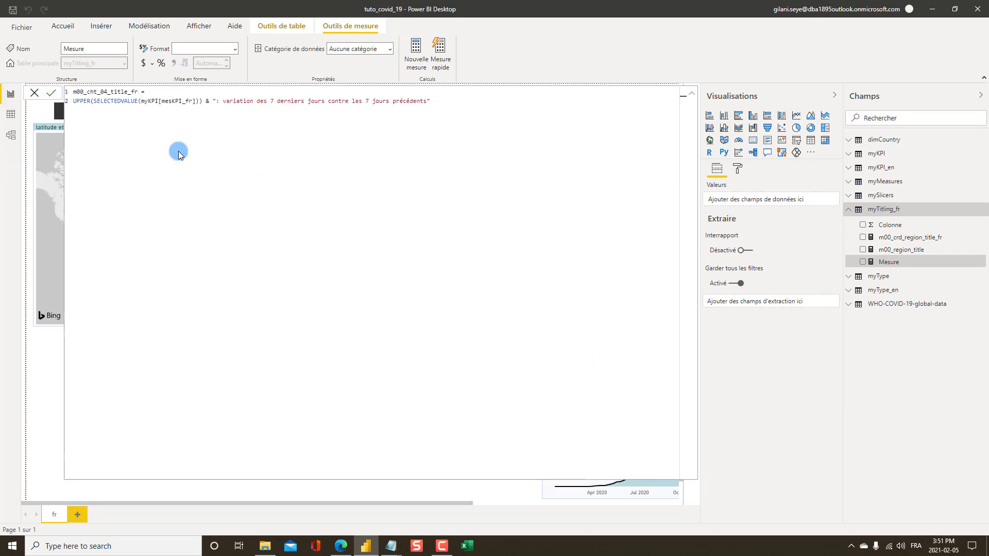
# - Commit the m00_cht_04_title_fr measure and base the map's title text on that measure's field value
pyautogui.press('Return')
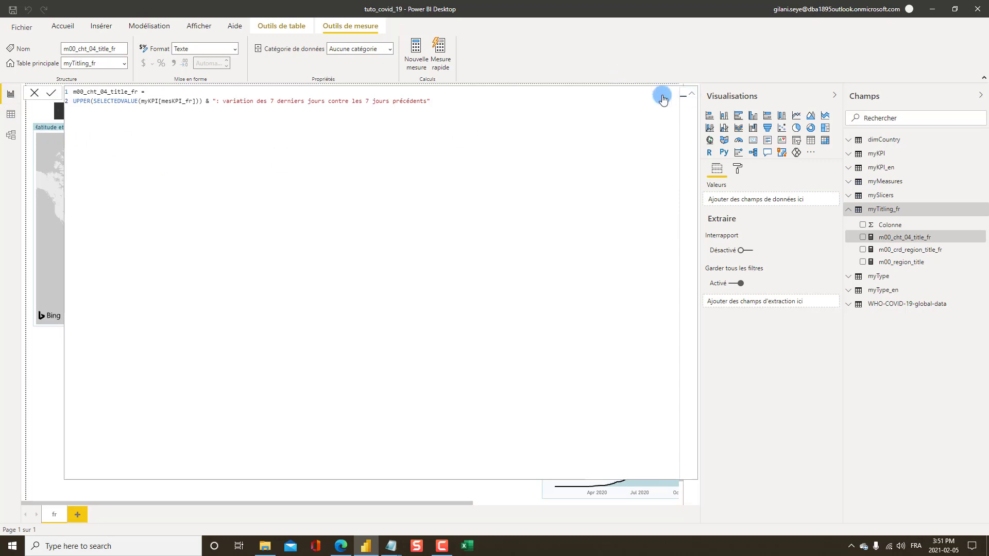
pyautogui.press('Escape')
pyautogui.click(221, 126)
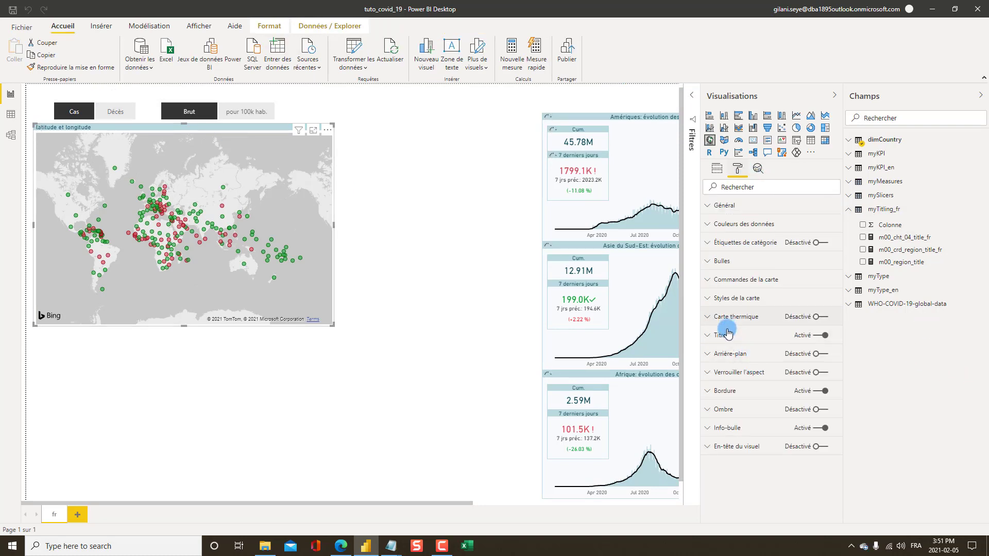
pyautogui.click(727, 334)
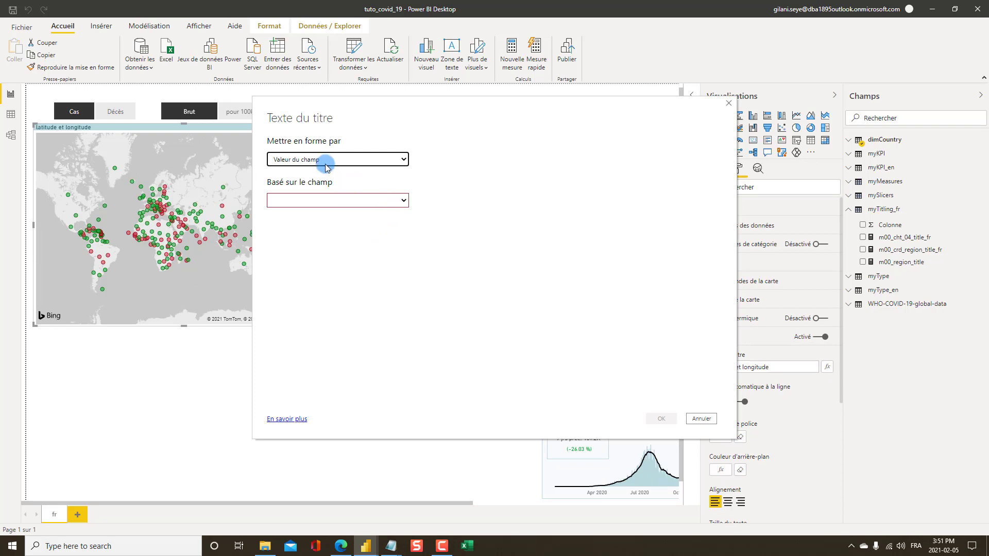
pyautogui.click(318, 201)
pyautogui.click(311, 310)
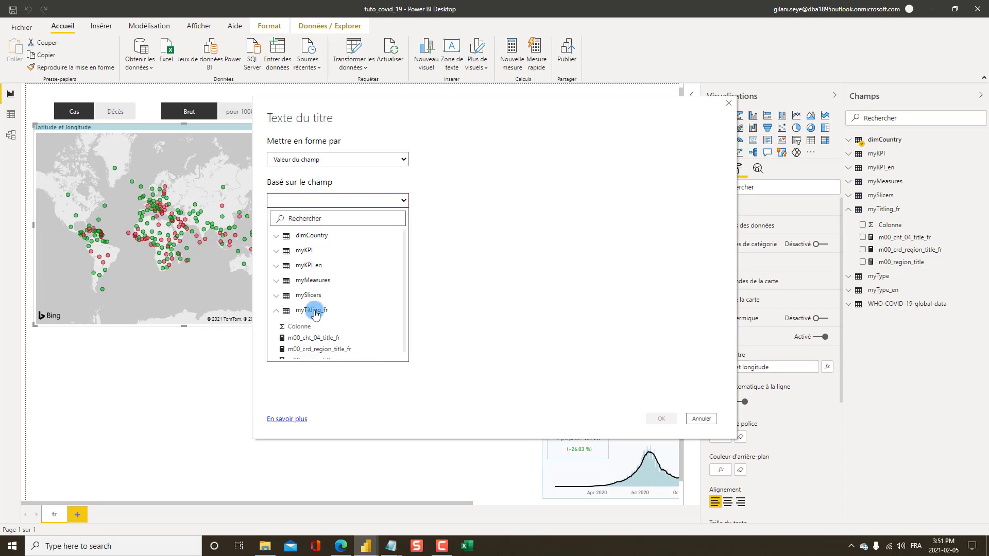
pyautogui.scroll(-3, 379, 324)
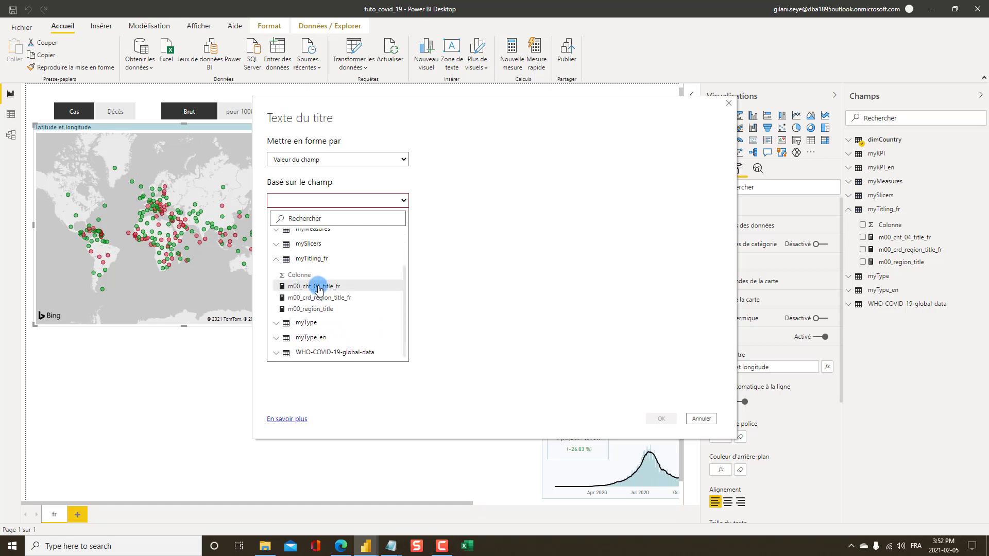
pyautogui.click(319, 286)
pyautogui.click(661, 418)
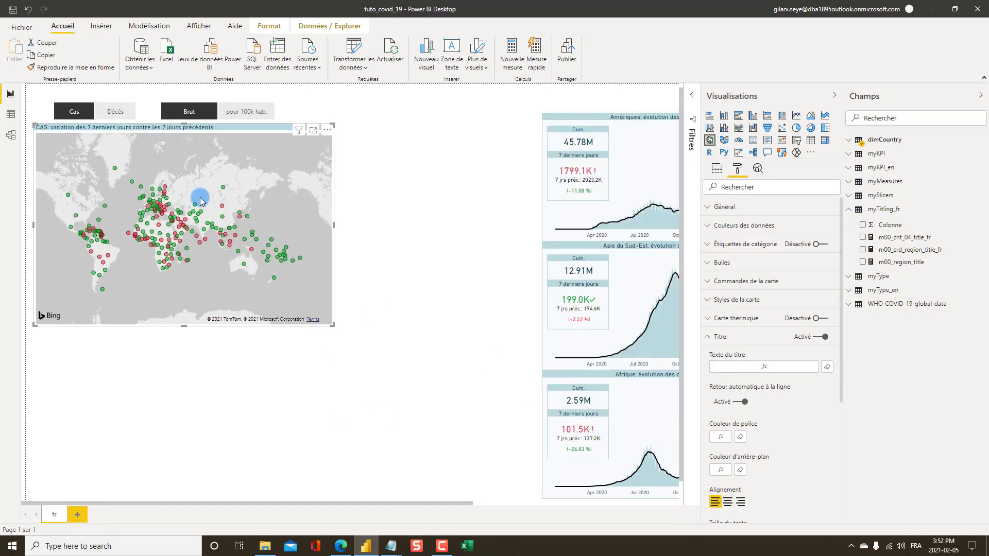
# - Switch the report to Décès to check the map's dynamic title, and collapse the fields and visualisations areas to widen the canvas
pyautogui.click(115, 114)
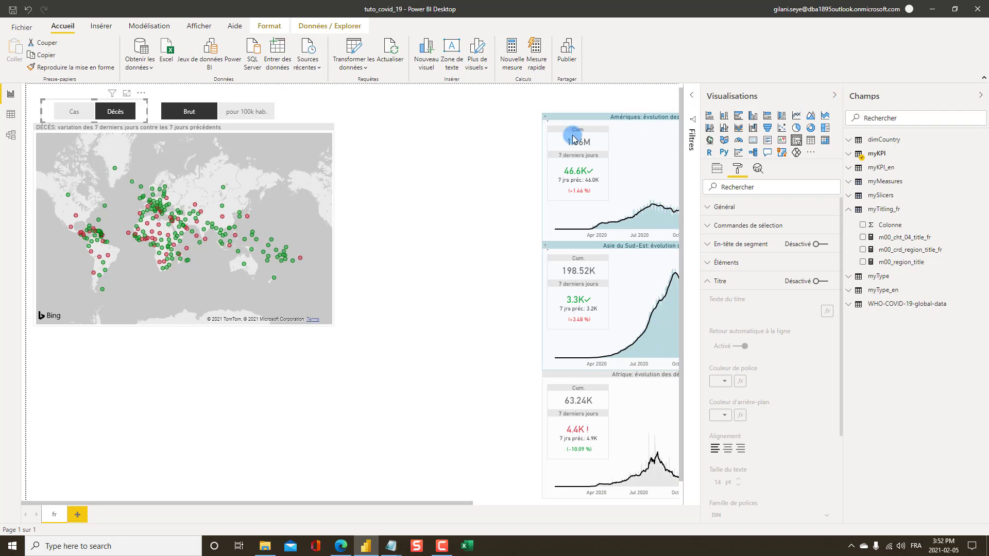
pyautogui.click(835, 97)
pyautogui.click(834, 97)
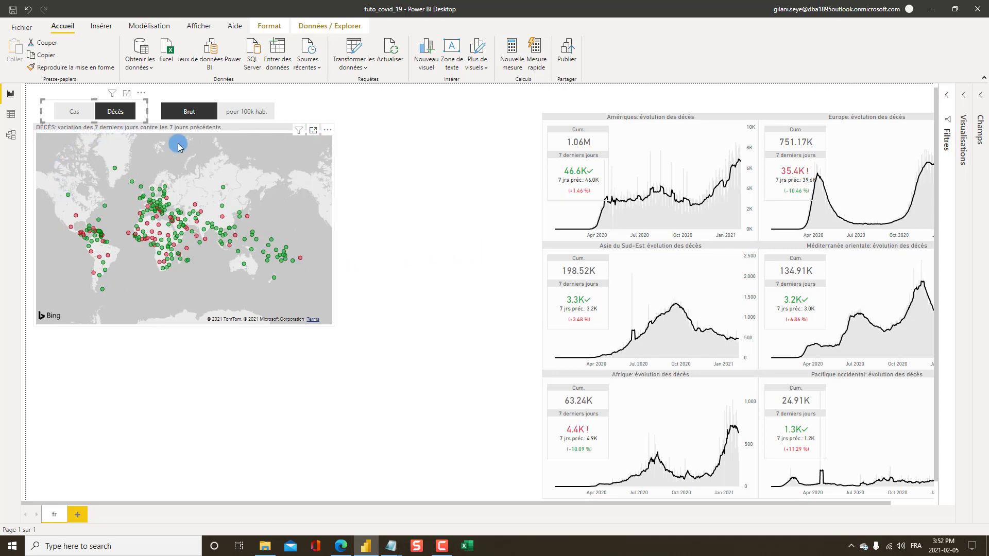
pyautogui.click(282, 397)
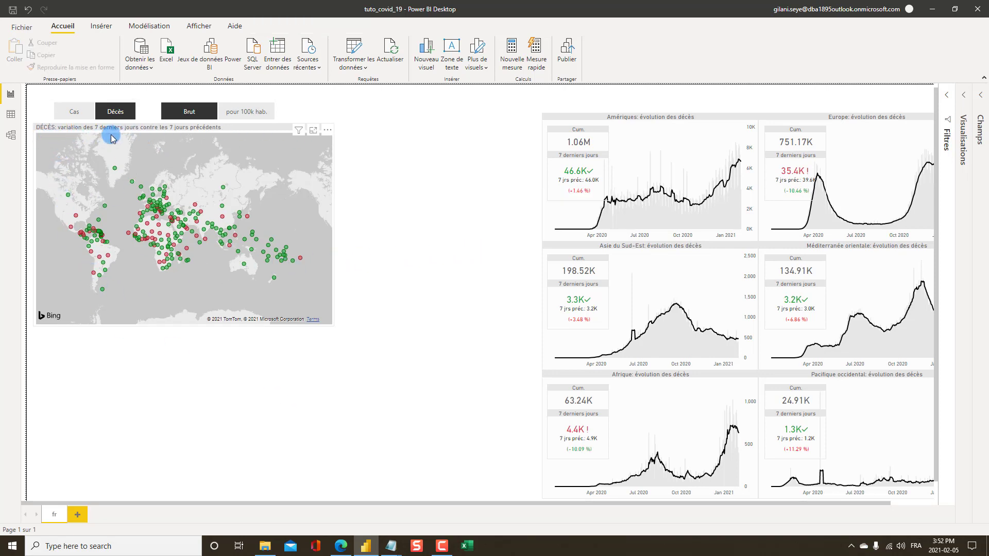
# - Move the Cas/Décès slicer and the Brut/pour 100k hab. slicer slightly left above the map
pyautogui.moveTo(45, 109); pyautogui.dragTo(30, 117)
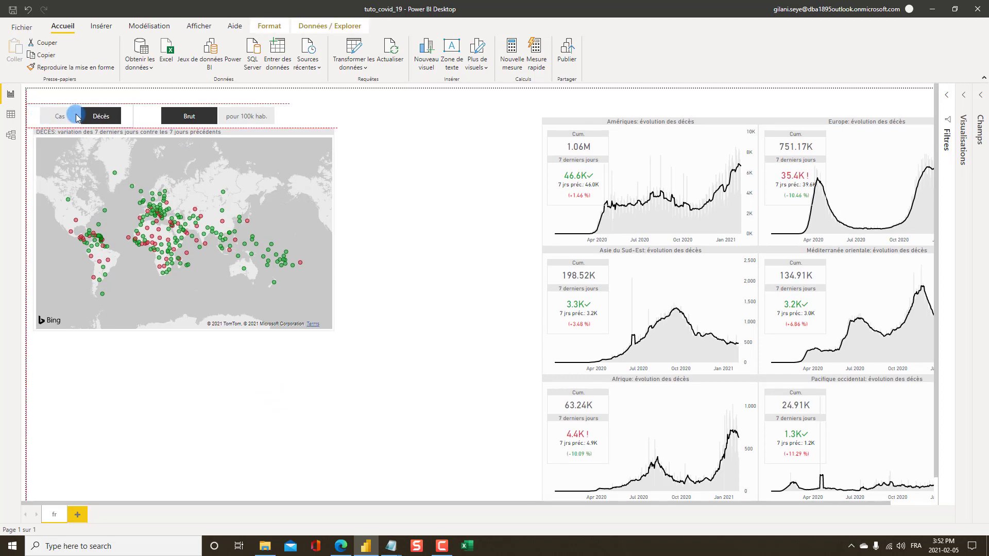
pyautogui.moveTo(182, 107); pyautogui.dragTo(169, 108)
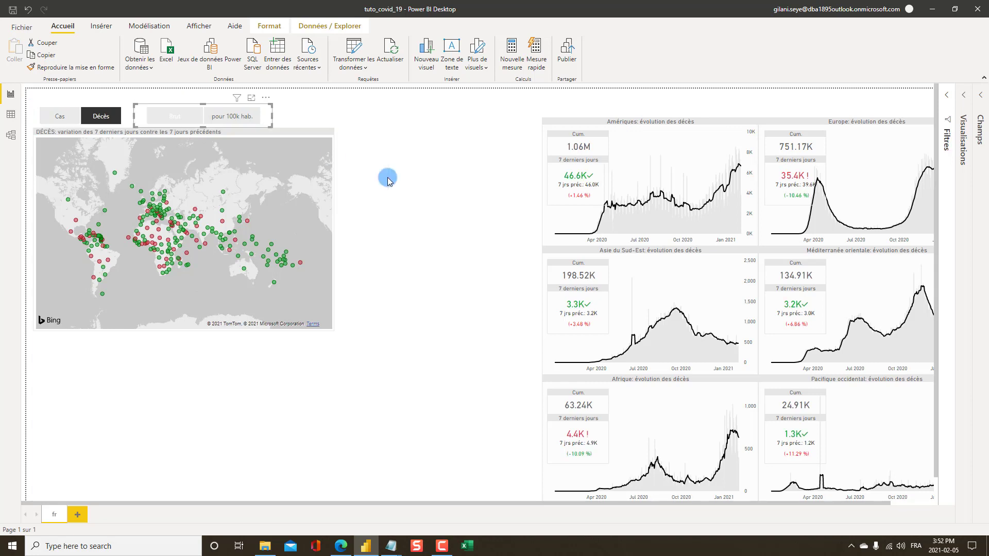
pyautogui.click(433, 236)
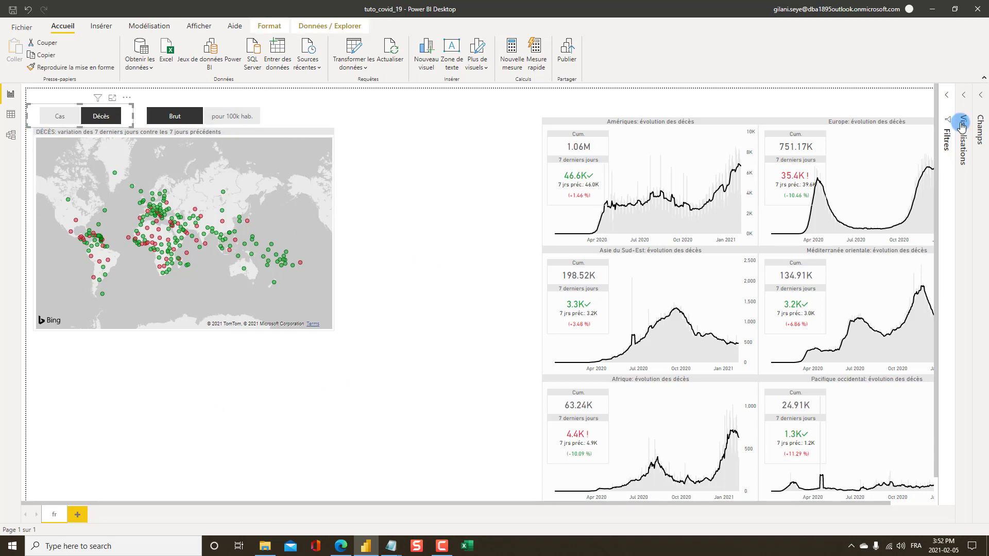
# - Turn off the background of both the Cas/Décès slicer and the Brut/pour 100k hab. slicer
pyautogui.click(963, 97)
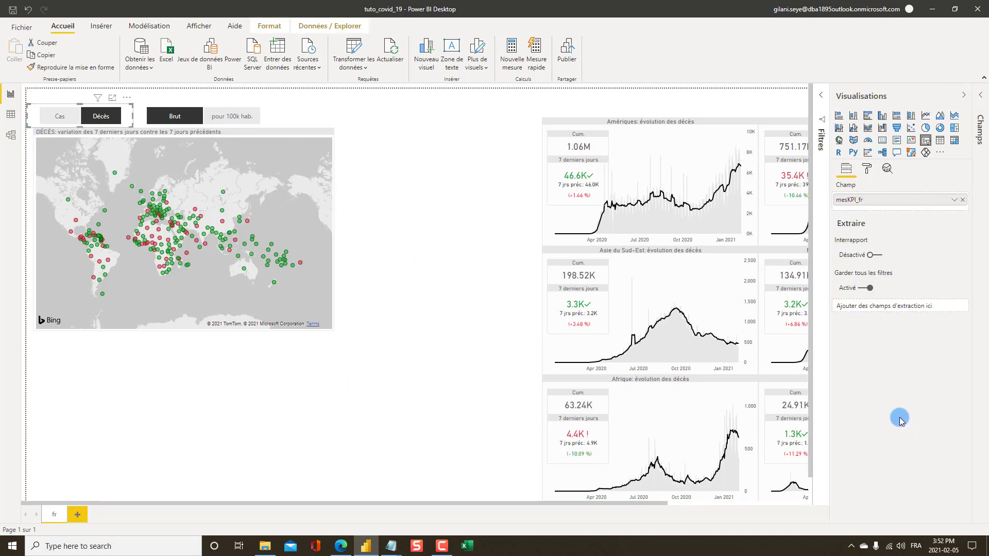
pyautogui.click(867, 168)
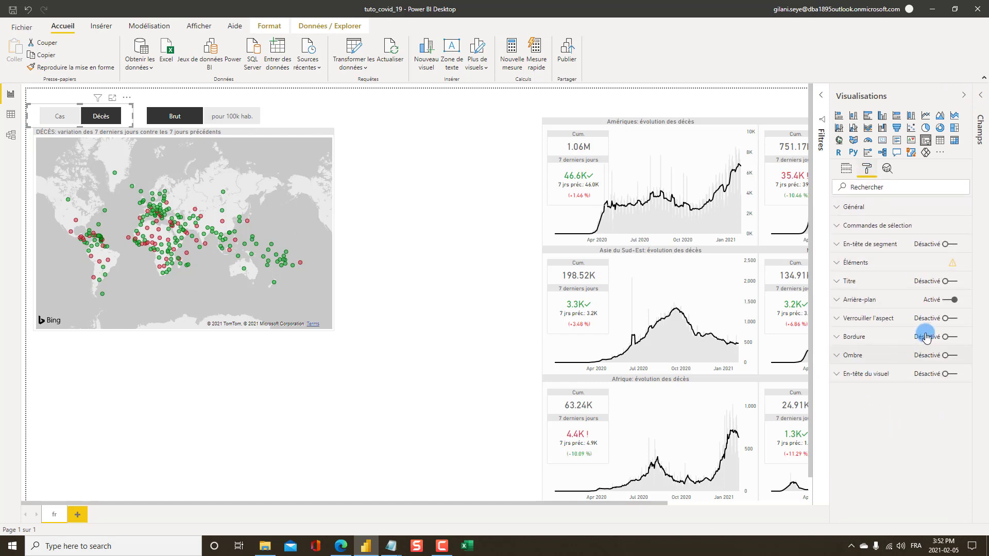
pyautogui.click(950, 300)
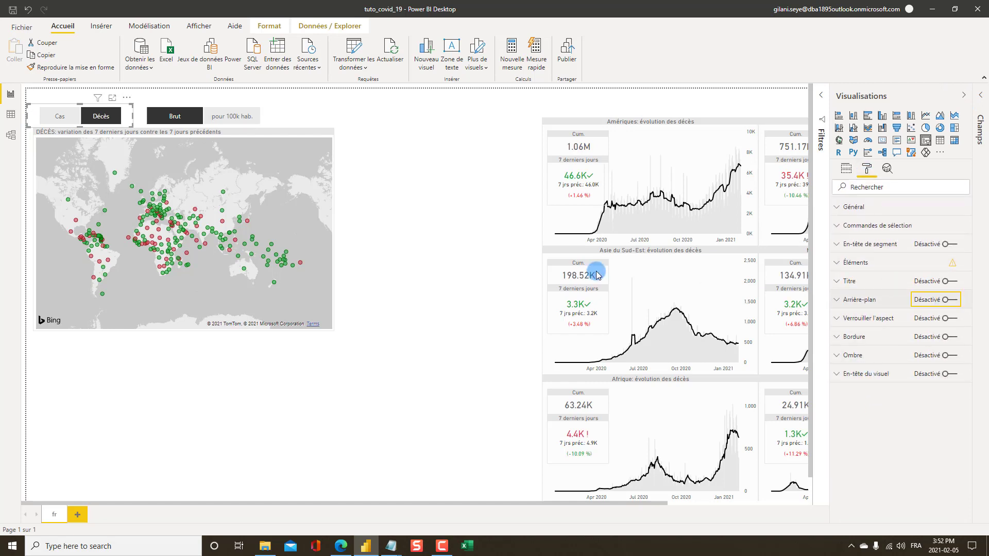
pyautogui.click(268, 115)
pyautogui.click(946, 301)
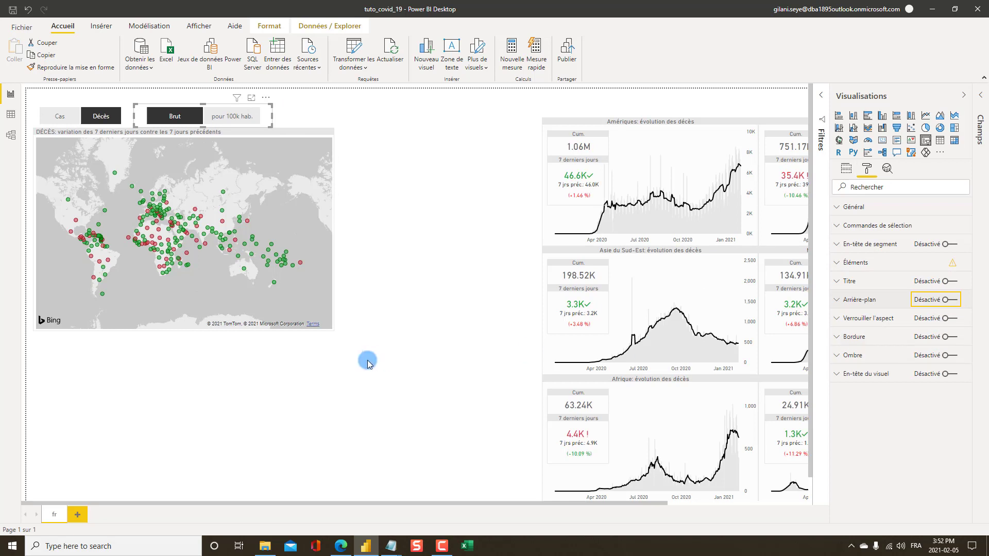
pyautogui.click(340, 382)
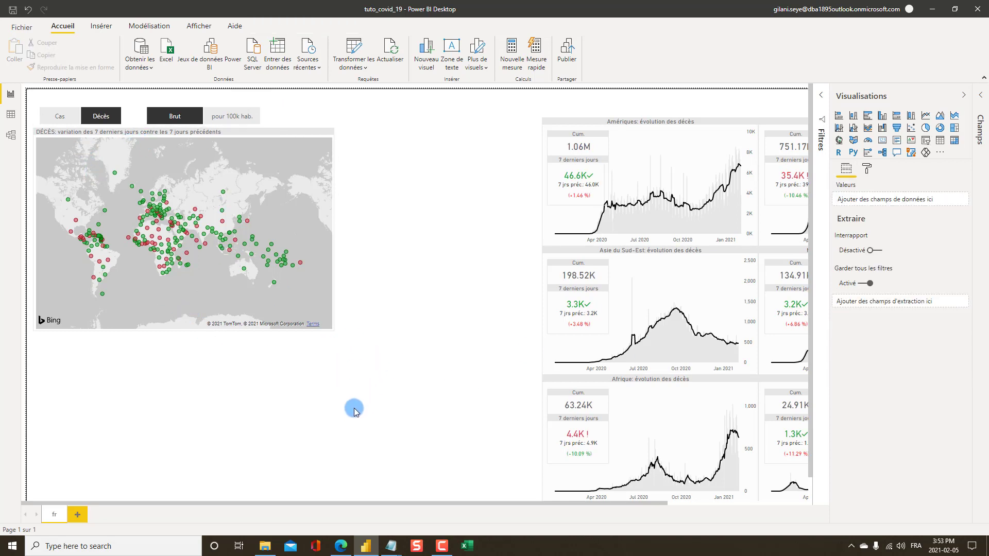
# - Check the variation chart by WHO region in the published dashboard and add a stacked bar chart directly beside the report's map
pyautogui.hotkey('alt', 'Tab')
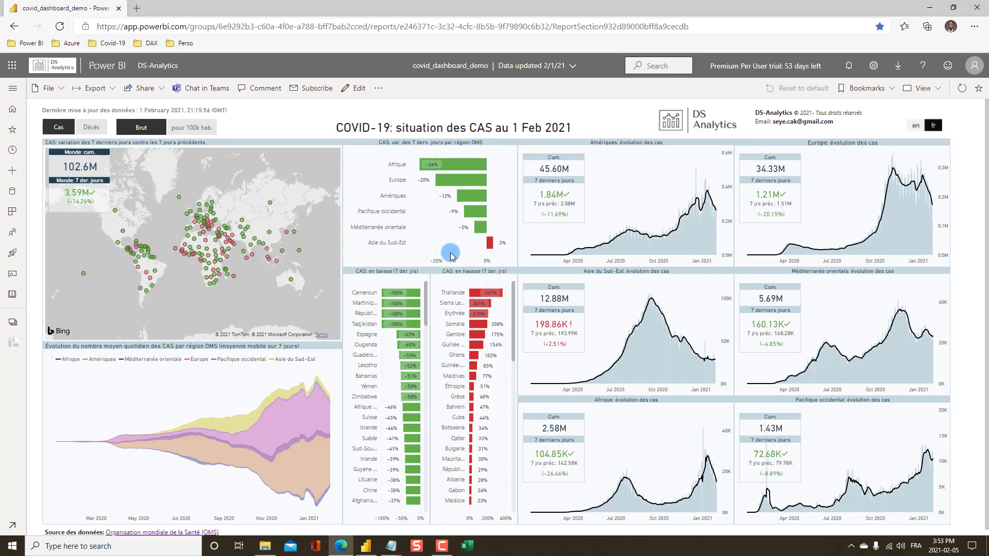
pyautogui.hotkey('alt', 'Tab')
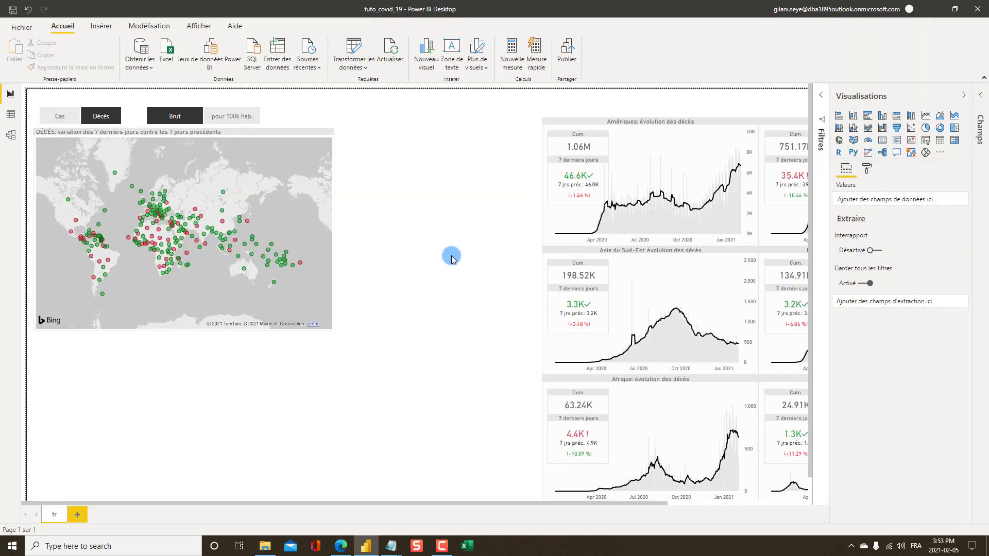
pyautogui.hotkey('alt', 'Tab')
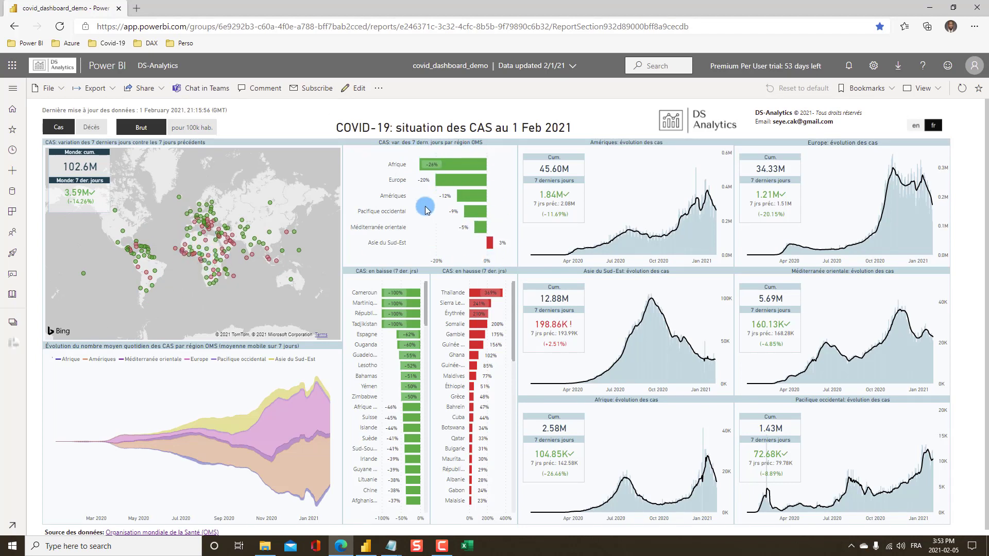
pyautogui.hotkey('alt', 'Tab')
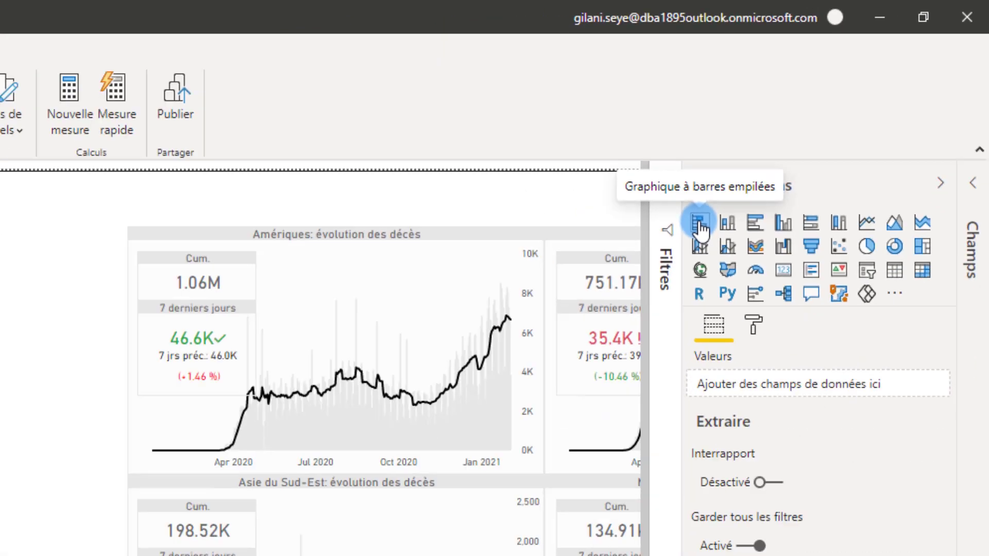
pyautogui.click(468, 400)
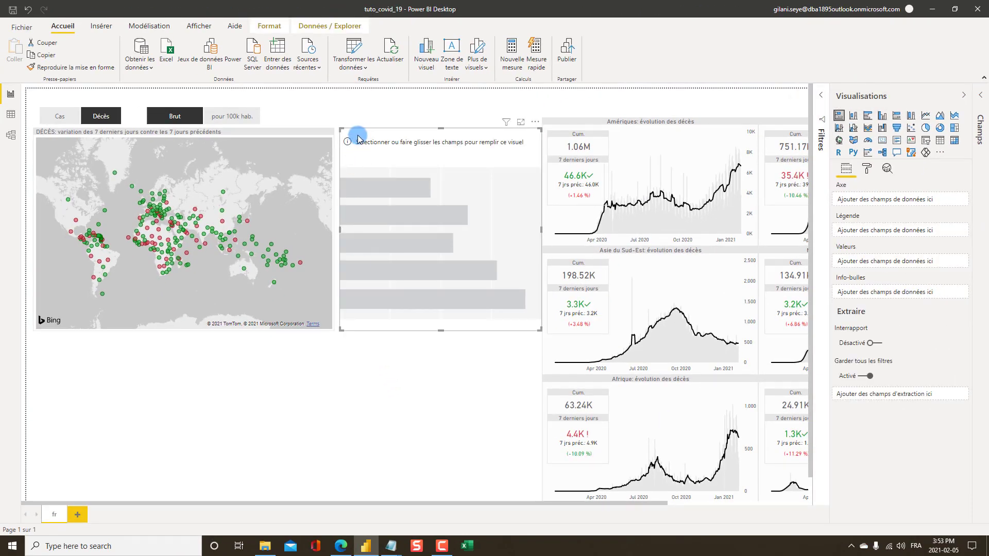
pyautogui.moveTo(358, 138); pyautogui.dragTo(356, 137)
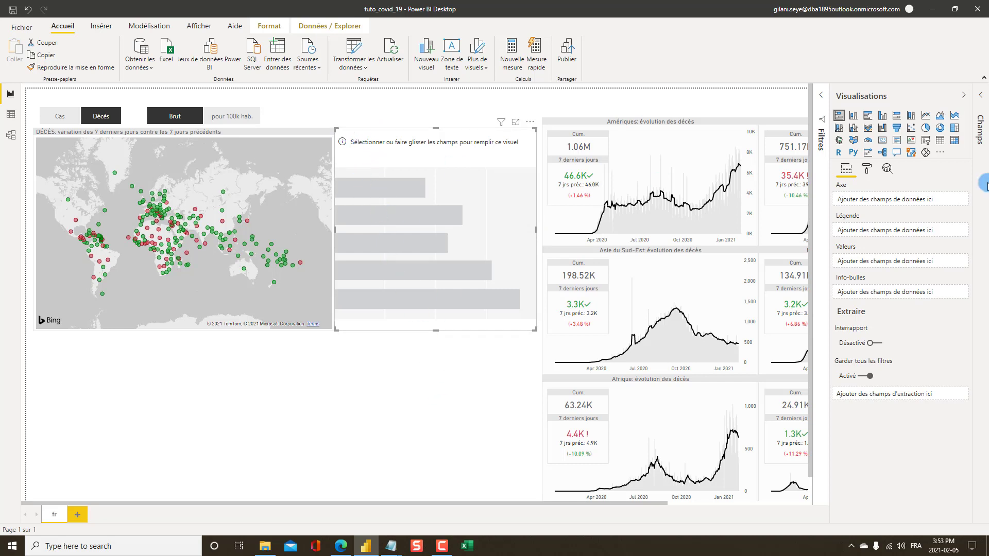
# - Fill the bar chart with m04_DynWeeklyVariation as values and dimCountry's who_region_name_fr as the axis
pyautogui.click(985, 262)
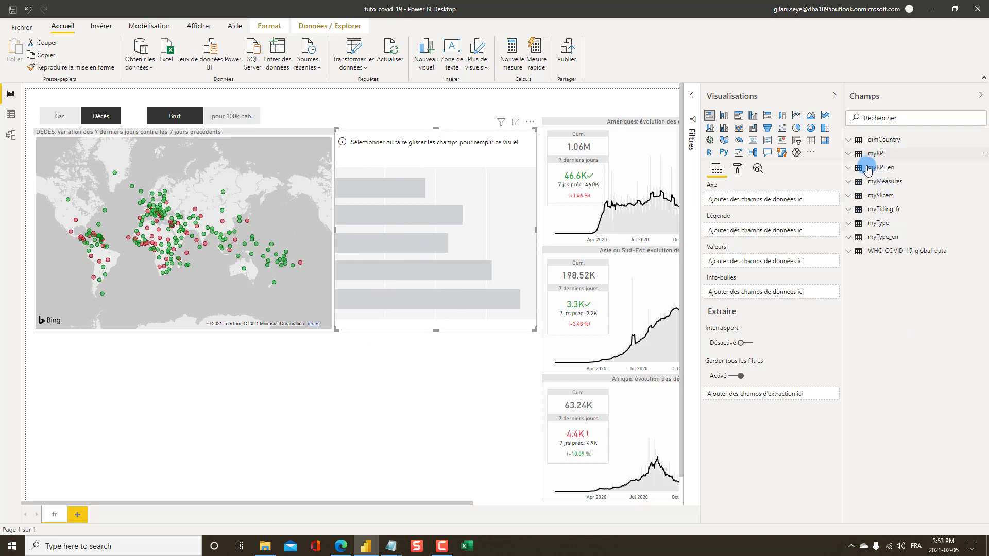
pyautogui.click(850, 184)
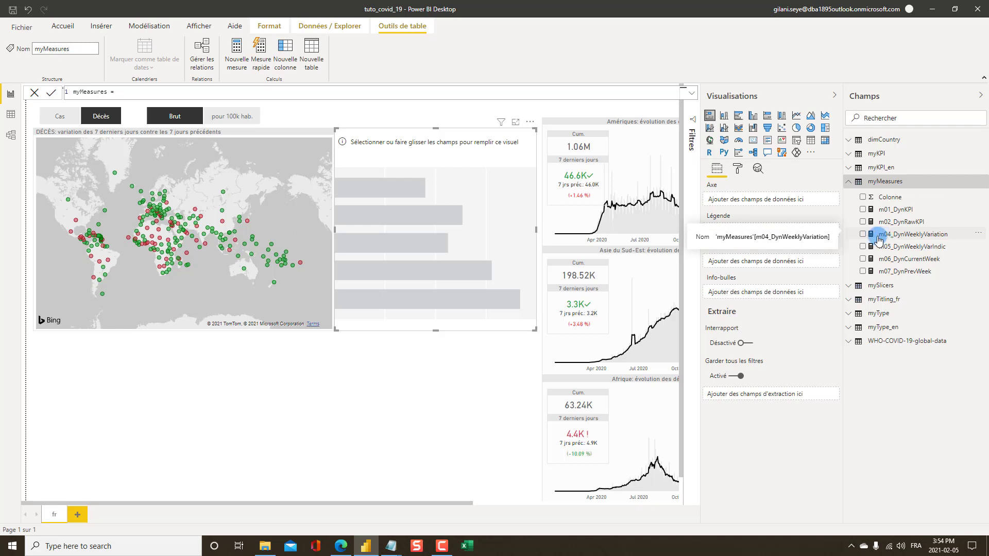
pyautogui.moveTo(882, 238); pyautogui.dragTo(742, 273)
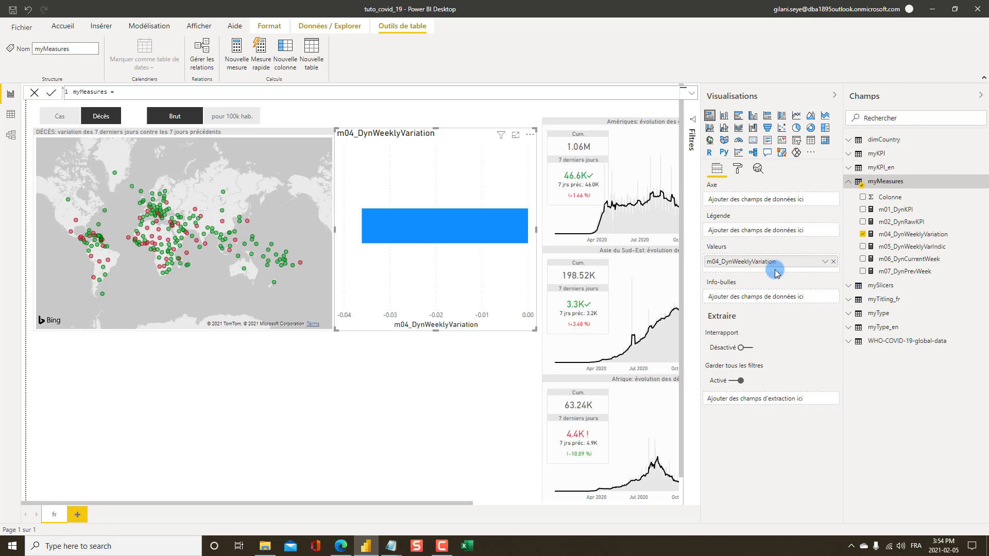
pyautogui.click(866, 180)
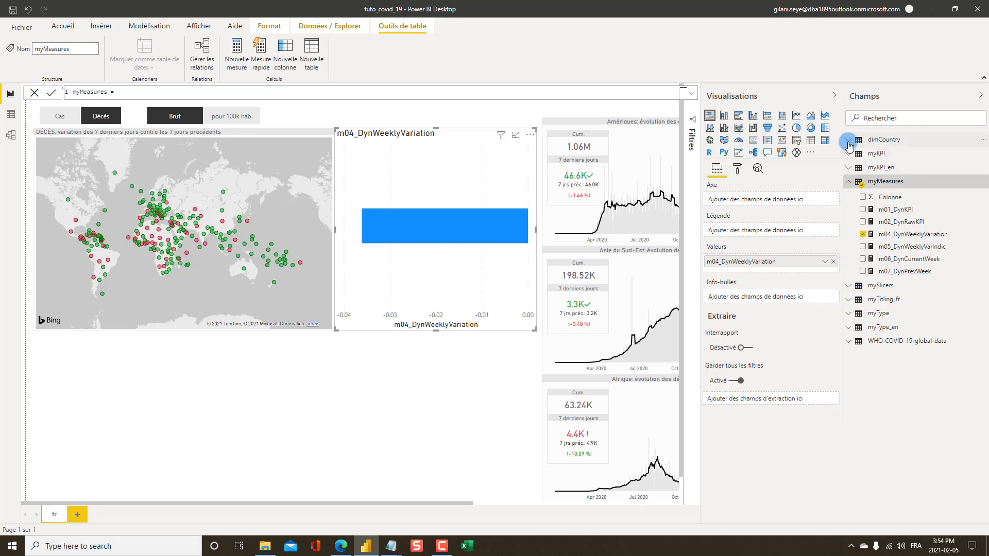
pyautogui.click(849, 142)
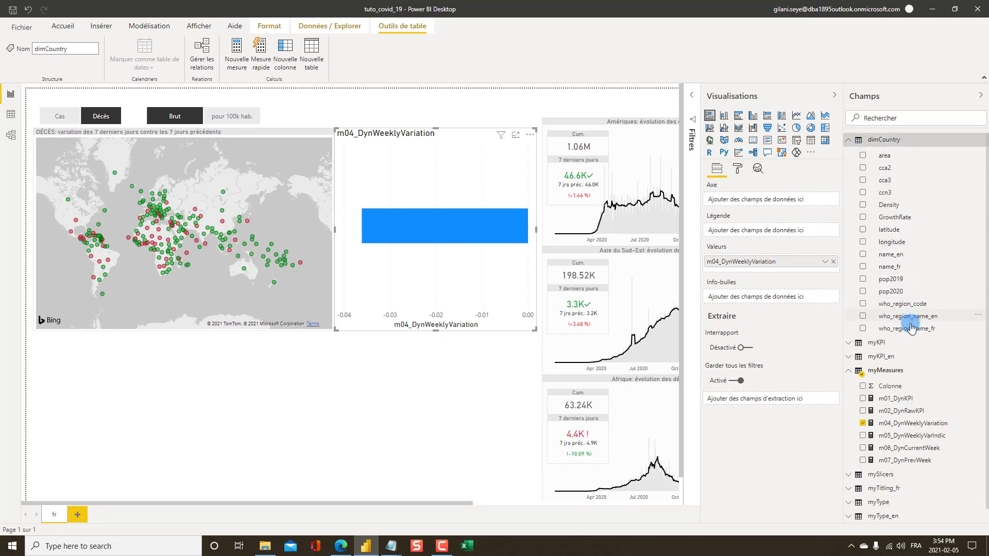
pyautogui.moveTo(908, 334); pyautogui.dragTo(763, 202)
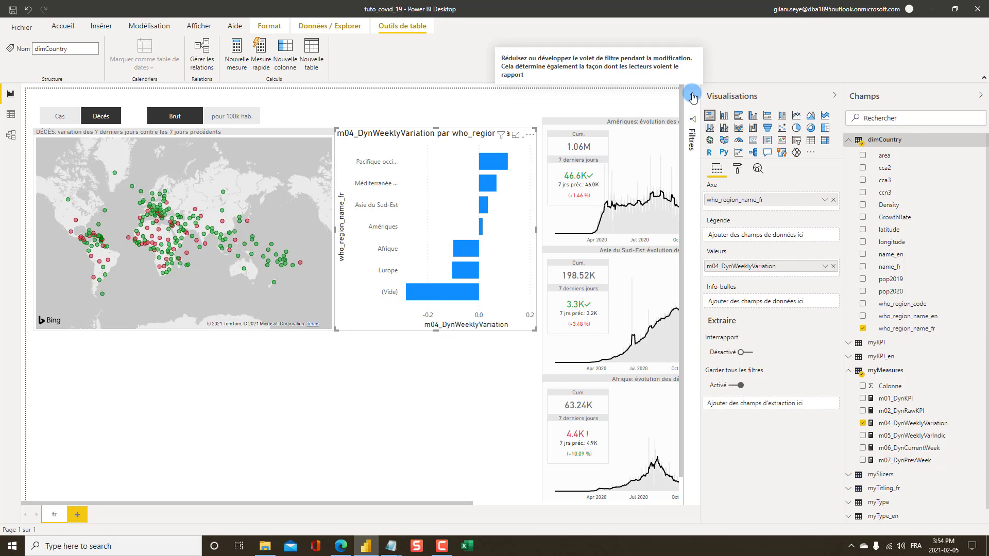
# - Apply an advanced filter on who_region_name_fr for the bar chart with the condition "n'est pas vide"
pyautogui.click(682, 262)
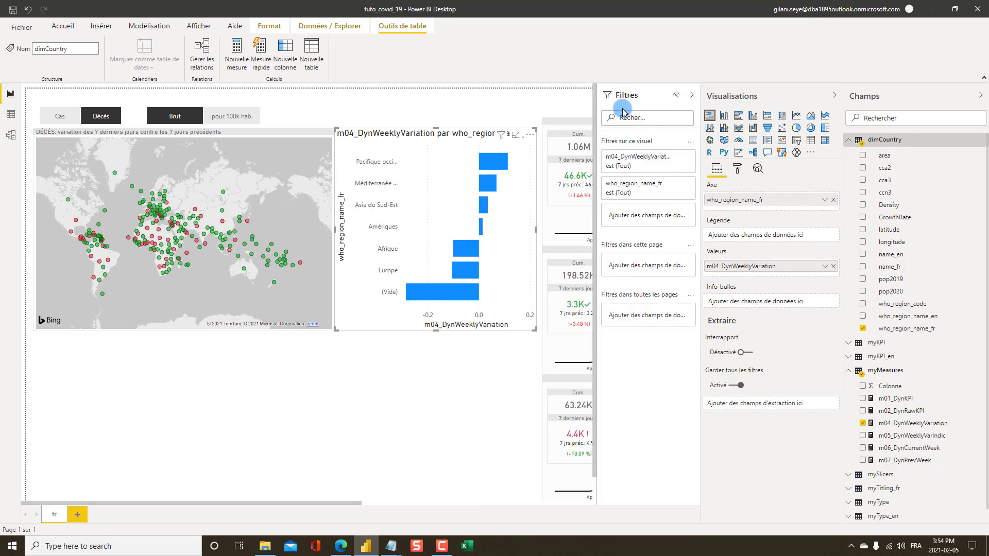
pyautogui.click(675, 186)
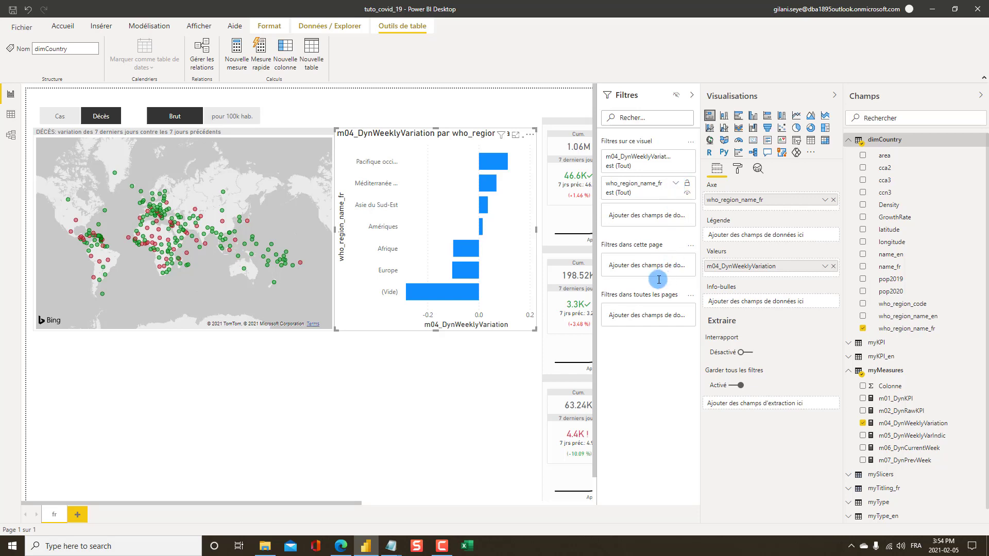
pyautogui.click(634, 219)
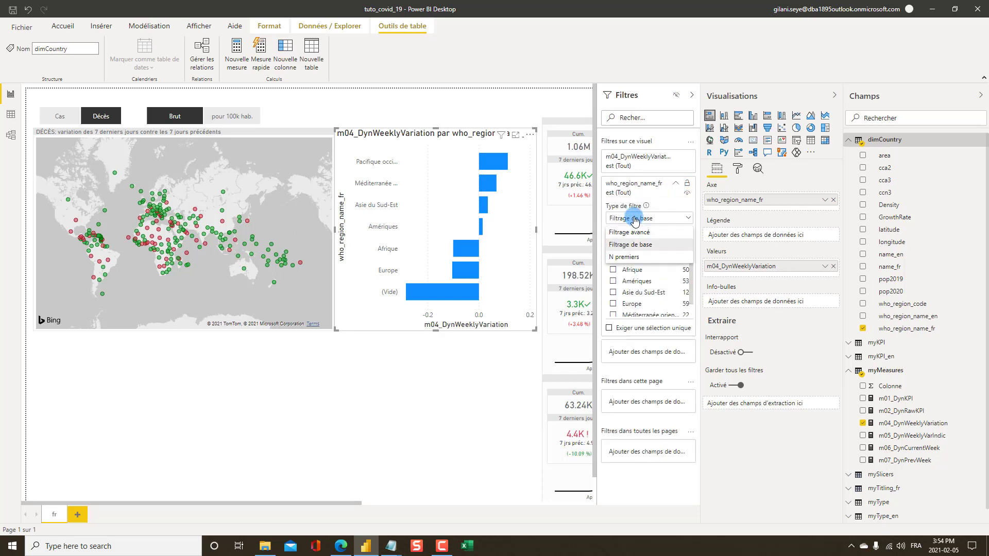
pyautogui.click(645, 244)
pyautogui.click(643, 234)
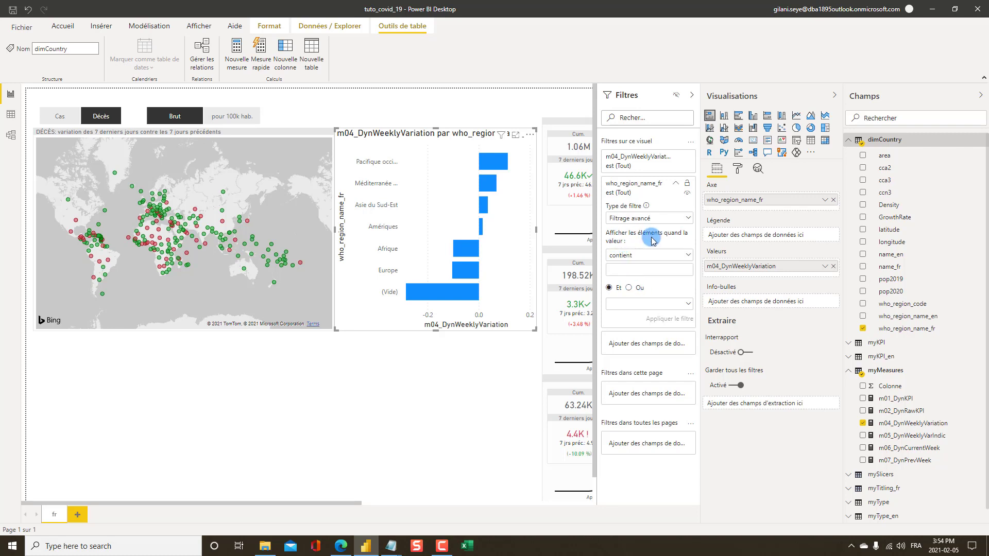
pyautogui.click(629, 255)
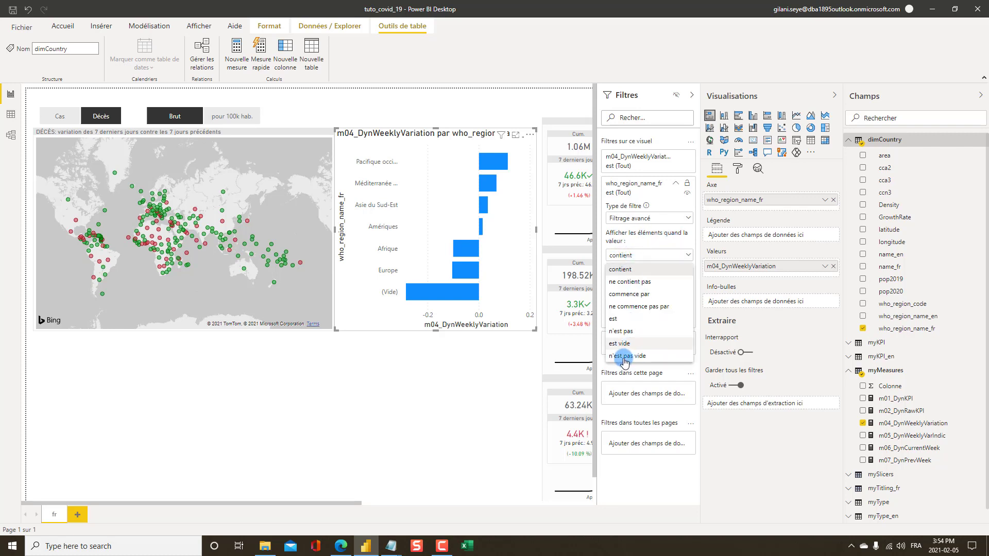
pyautogui.click(637, 351)
pyautogui.click(671, 304)
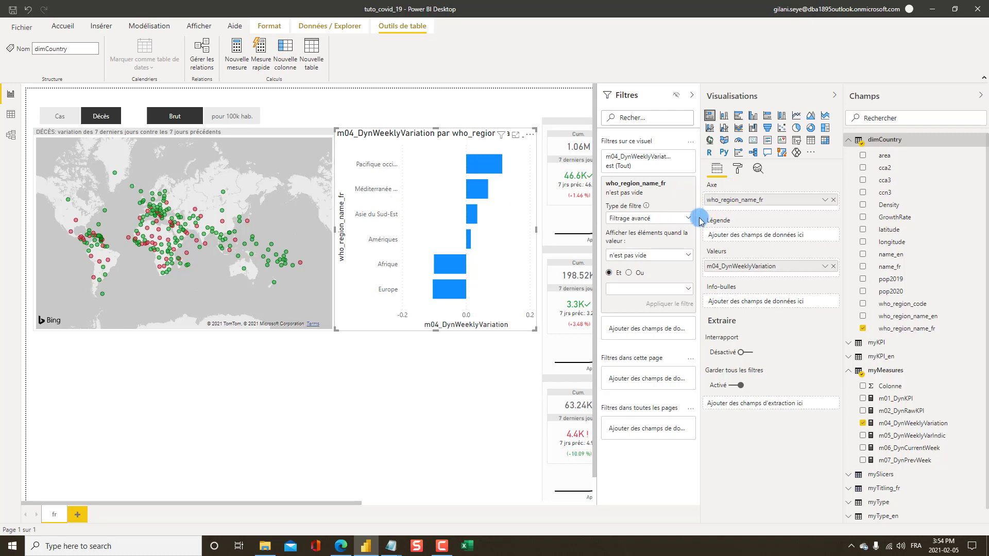
# - Lock and hide the bar chart's who_region_name_fr filter, then collapse its filter card
pyautogui.moveTo(690, 197)
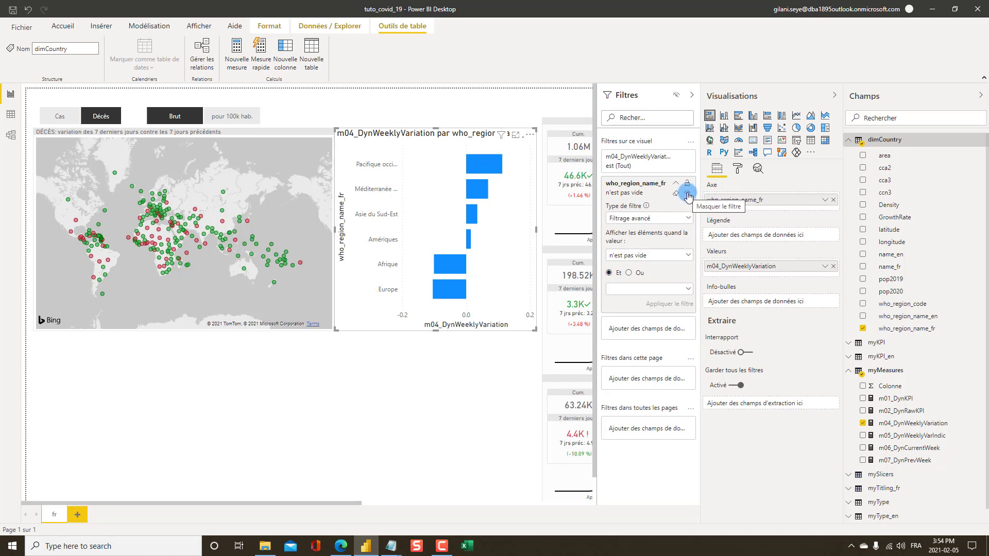
pyautogui.click(688, 194)
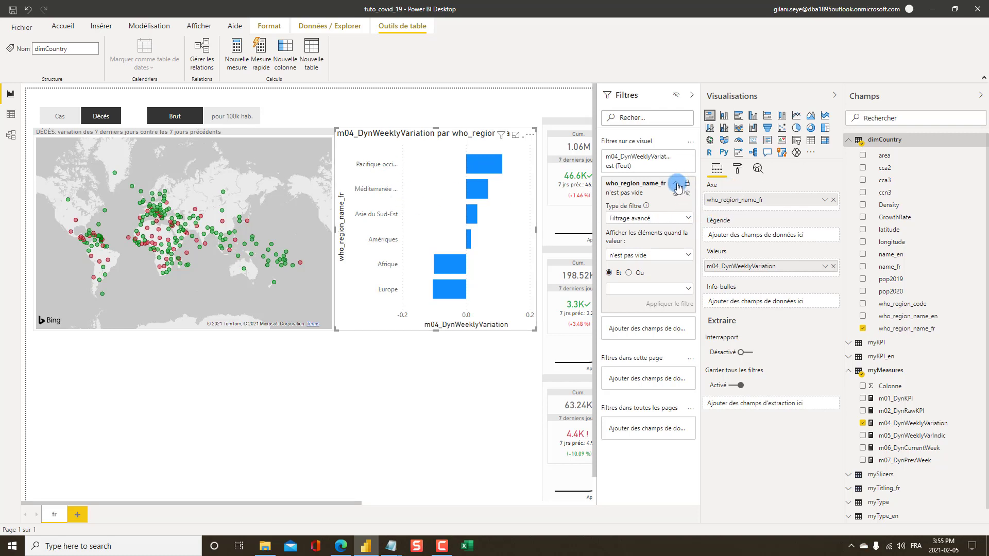
pyautogui.click(675, 185)
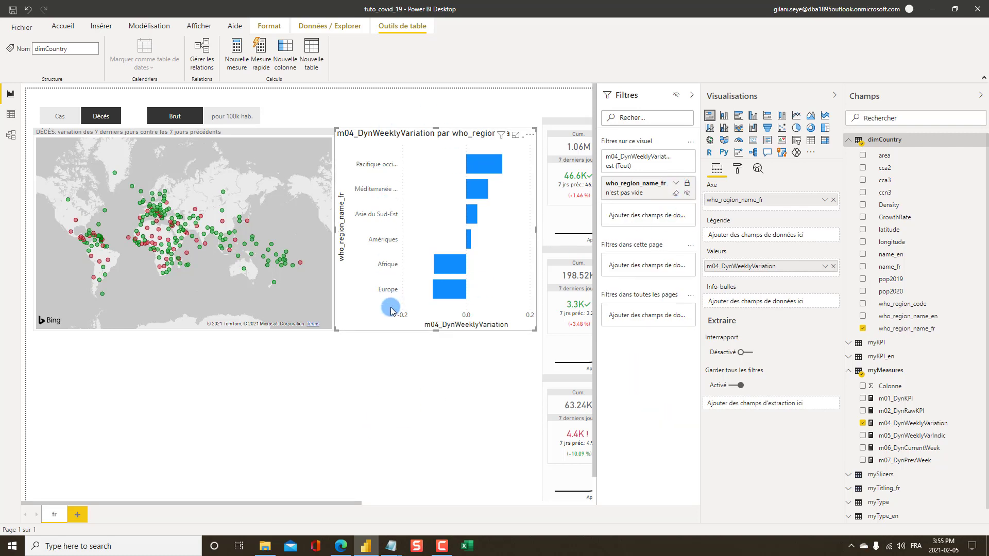
# - Turn off the bar chart's visual header and tooltip, and turn on its border
pyautogui.click(737, 169)
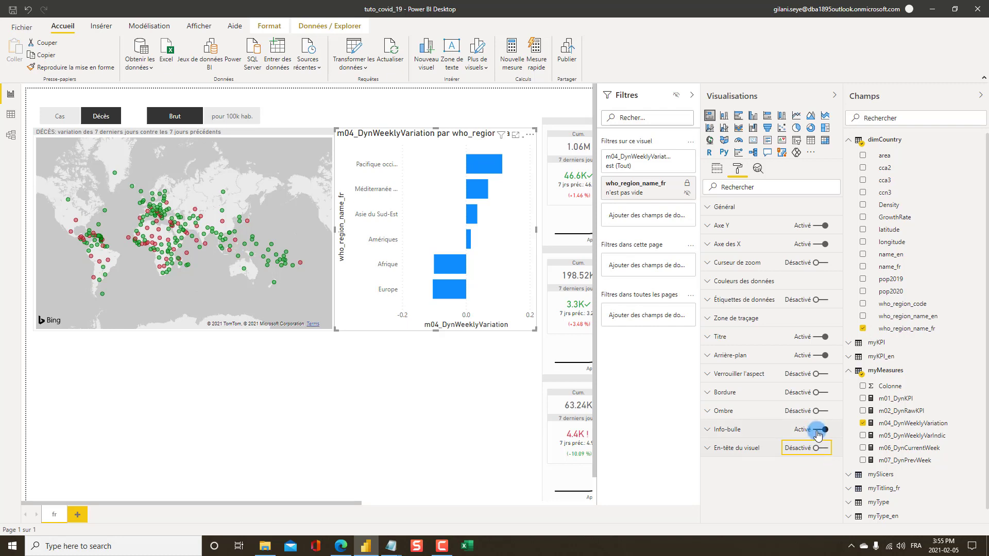
pyautogui.click(820, 430)
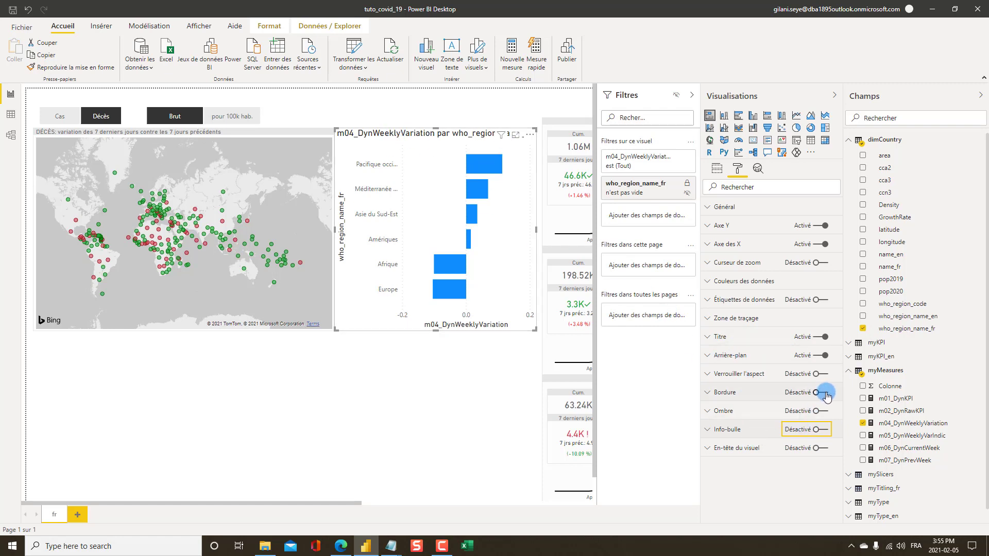
pyautogui.click(745, 394)
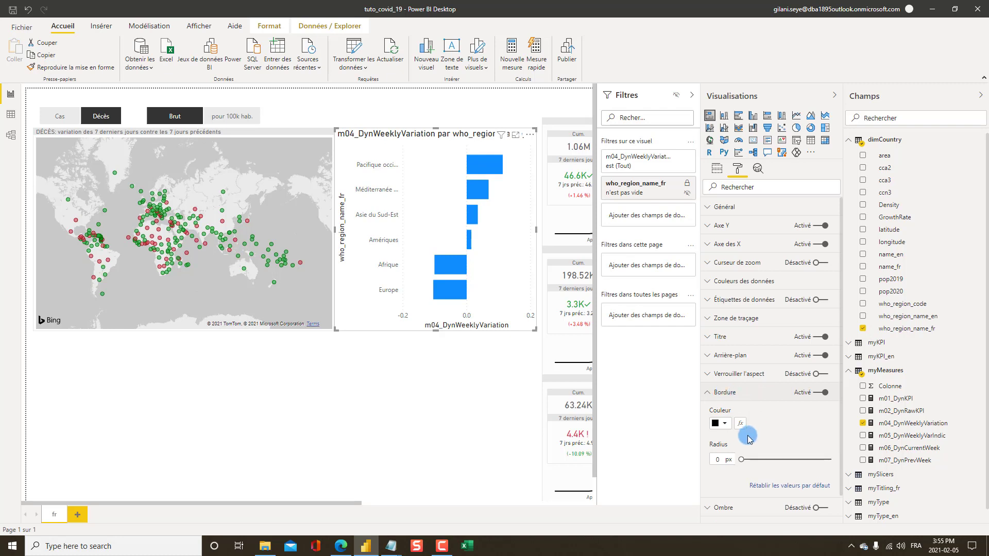
# - Colour the border by rules based on m00_mySlice, giving light blue-grey to values from 1 up to and including 2
pyautogui.click(741, 425)
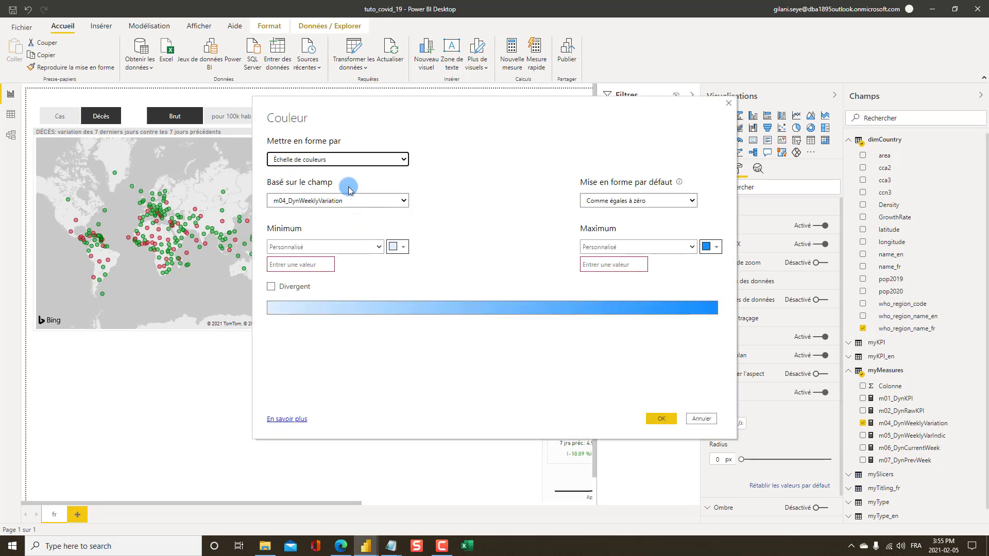
pyautogui.click(315, 160)
pyautogui.click(311, 180)
pyautogui.click(322, 201)
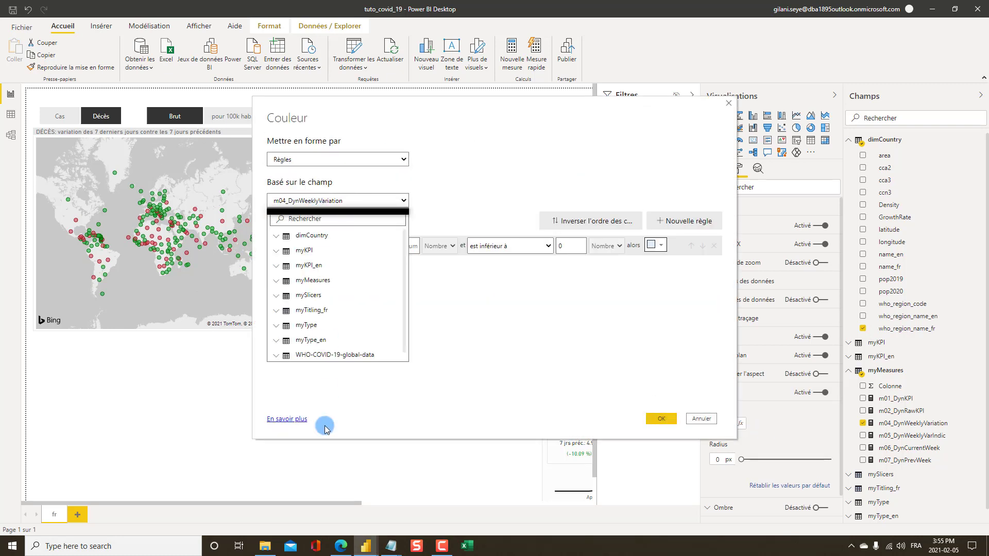
pyautogui.click(309, 296)
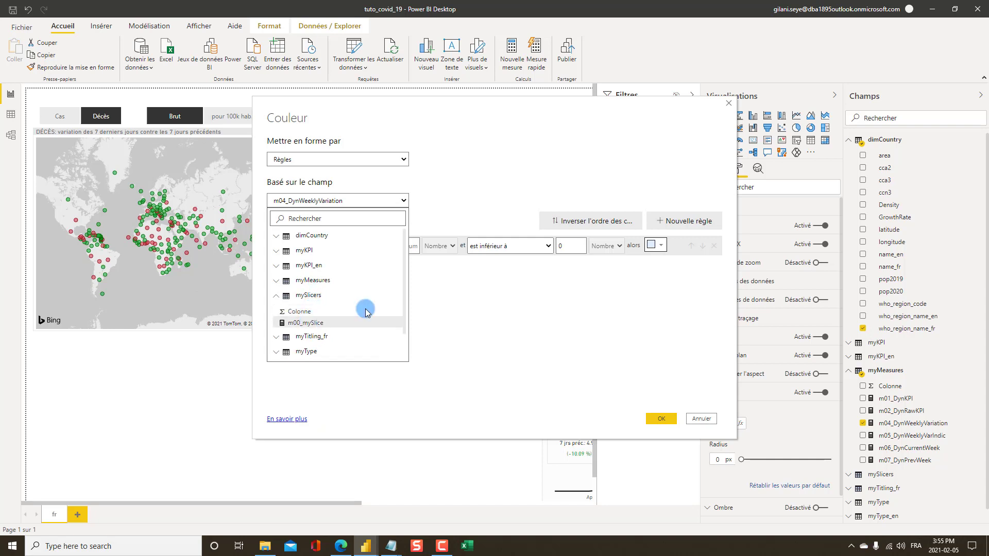
pyautogui.click(356, 322)
pyautogui.write('1')
pyautogui.click(494, 246)
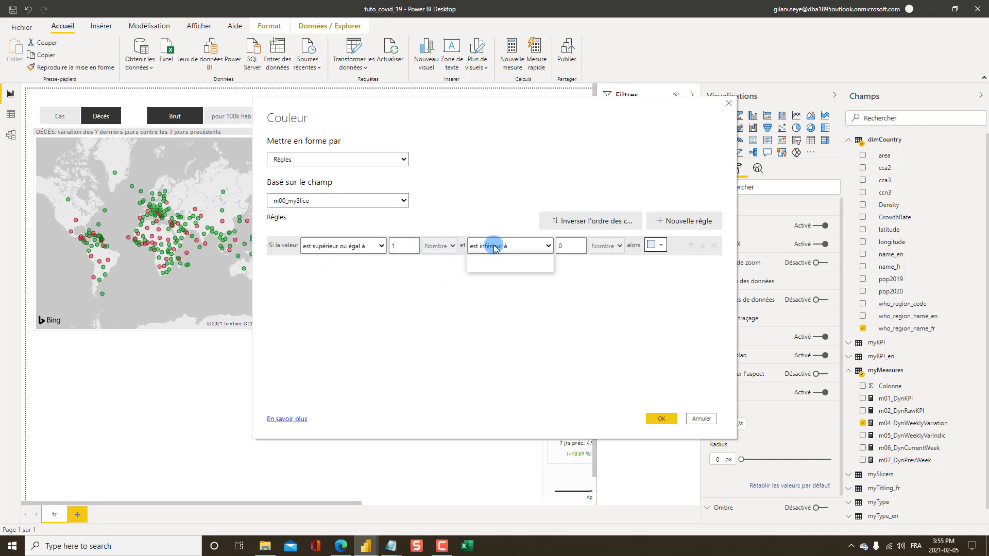
pyautogui.click(508, 269)
pyautogui.press('Tab')
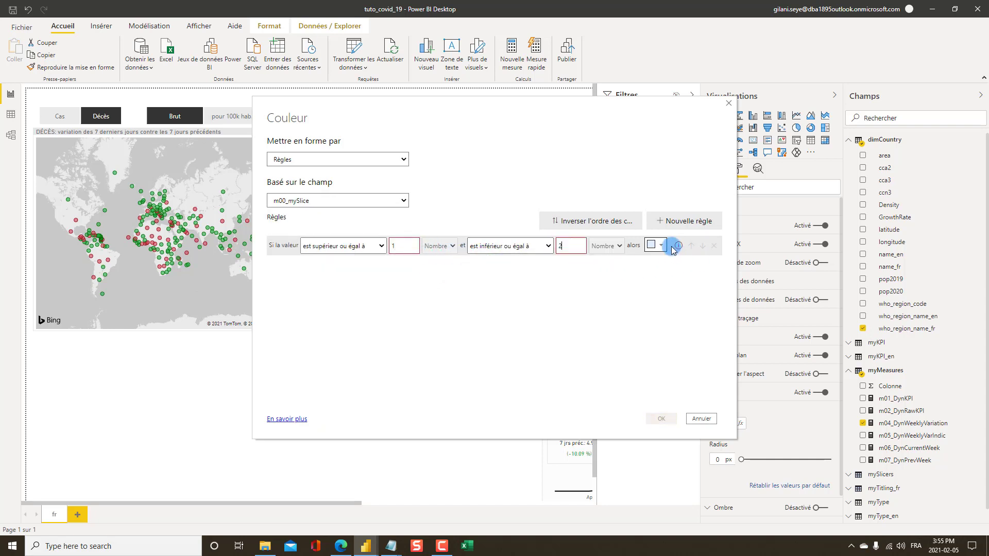
pyautogui.click(655, 245)
pyautogui.click(601, 332)
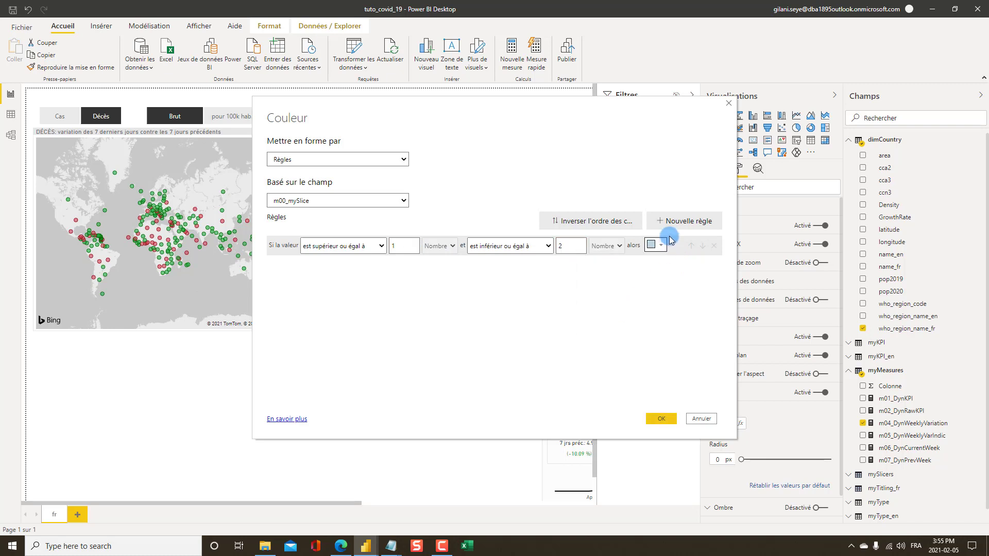
# - Add a second border colour rule giving light grey to values from 3 up to and including 4, and apply the rules
pyautogui.click(684, 221)
pyautogui.click(397, 266)
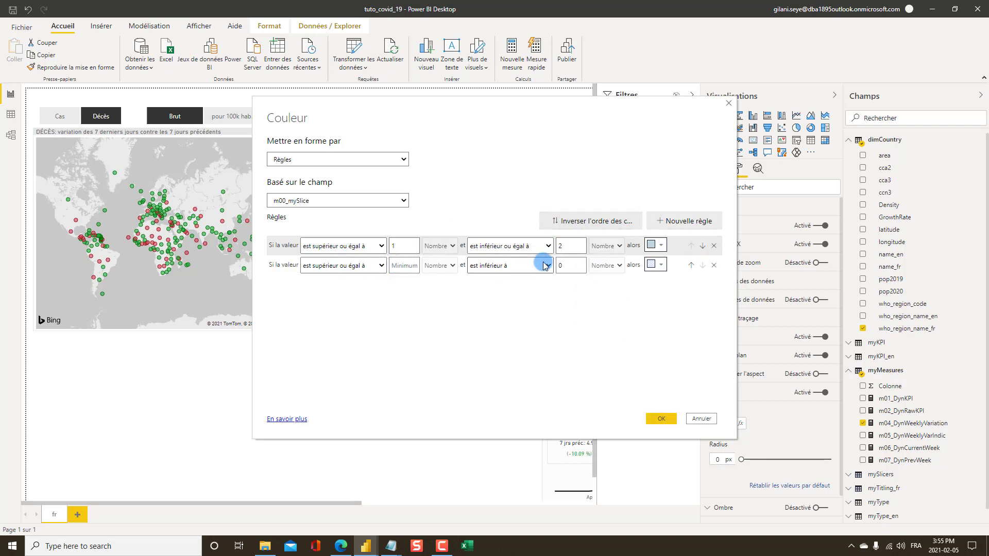
pyautogui.write('2')
pyautogui.write('3')
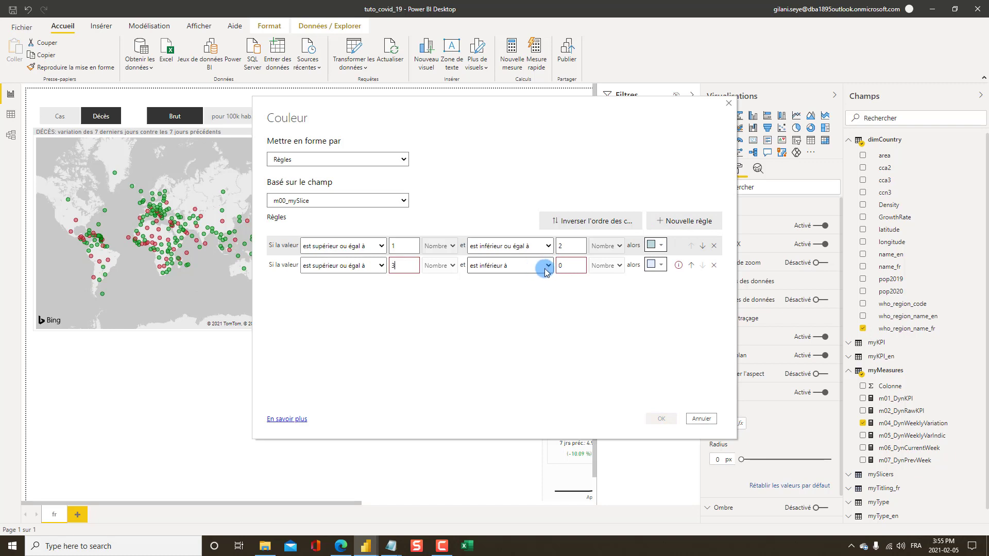
pyautogui.click(530, 265)
pyautogui.click(530, 287)
pyautogui.doubleClick(570, 265)
pyautogui.write('4')
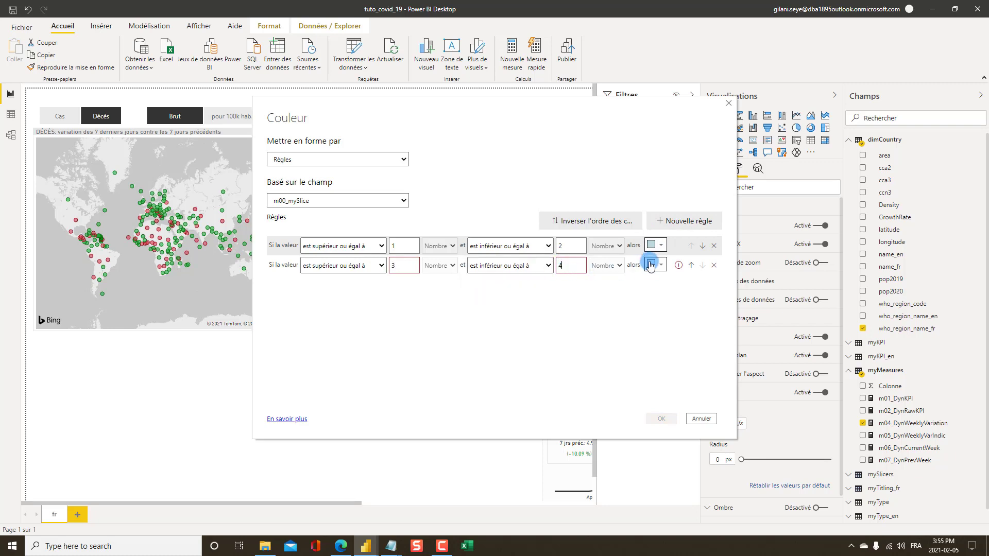
pyautogui.click(655, 265)
pyautogui.click(584, 304)
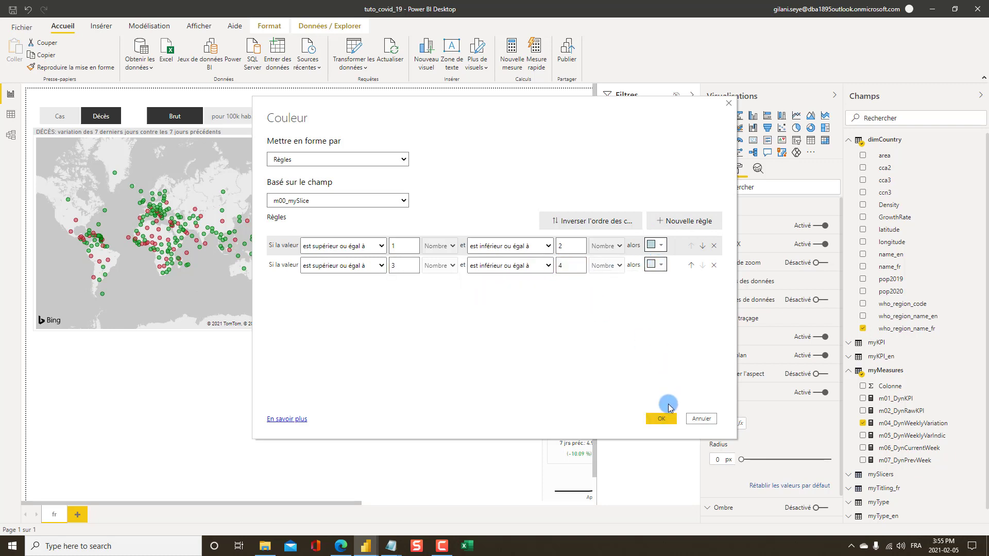
pyautogui.click(660, 418)
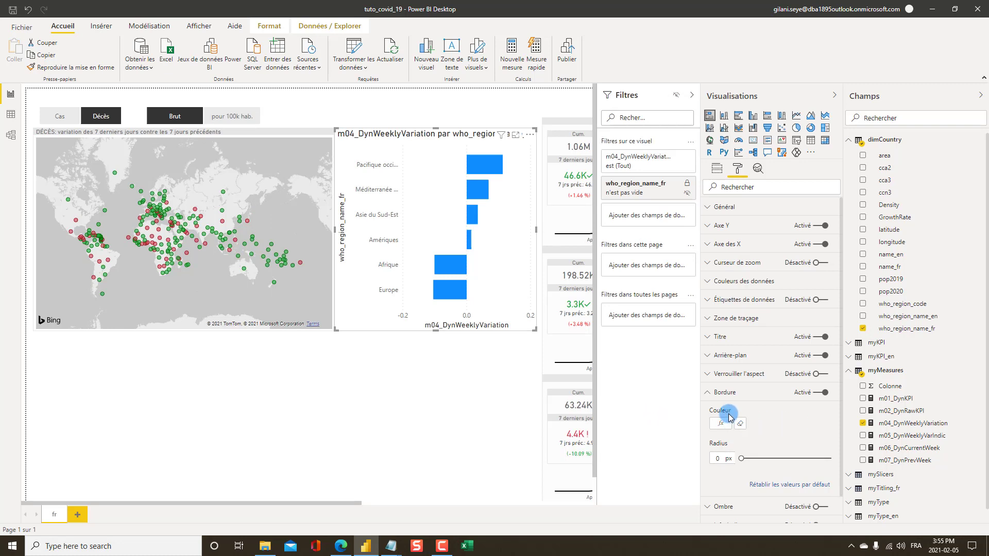
pyautogui.click(706, 393)
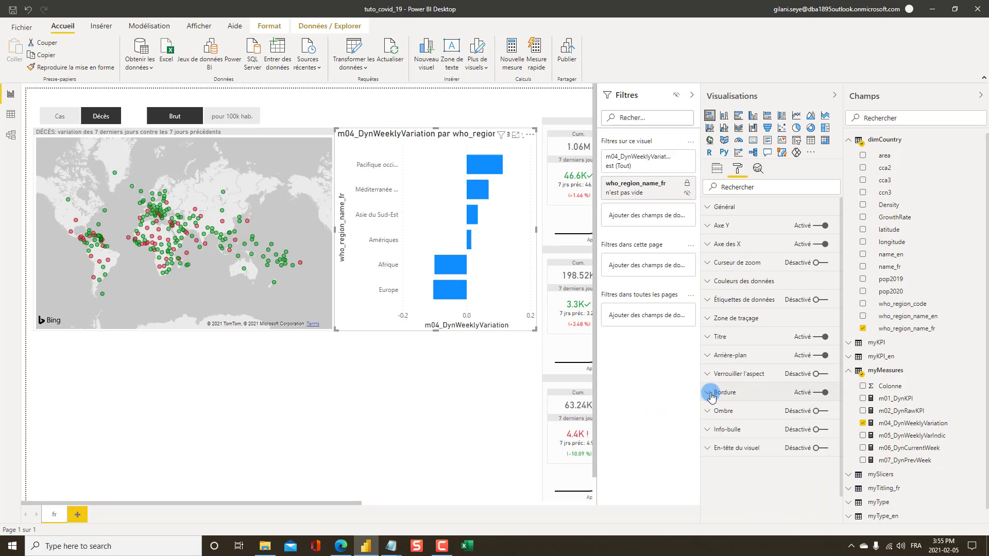
# - Colour the bar chart's background by rules based on m00_mySlice, giving light blue-grey to values from 1 up to and including 2
pyautogui.click(726, 355)
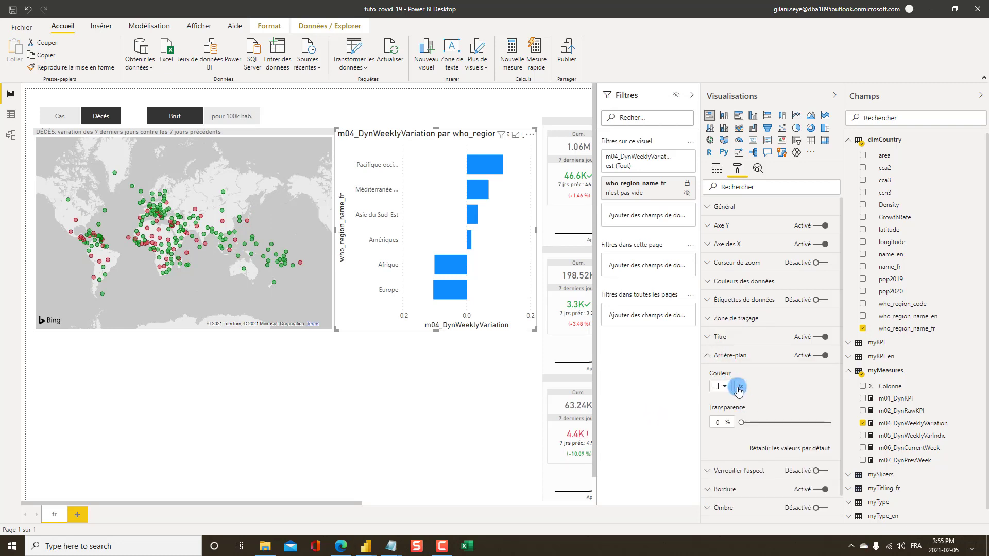
pyautogui.click(740, 387)
pyautogui.click(350, 159)
pyautogui.click(325, 181)
pyautogui.click(334, 200)
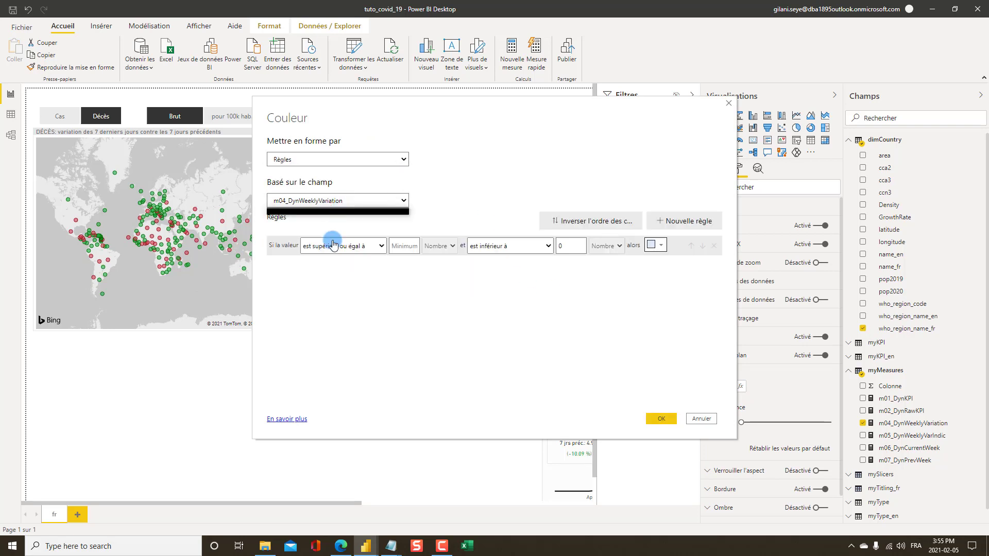
pyautogui.click(309, 301)
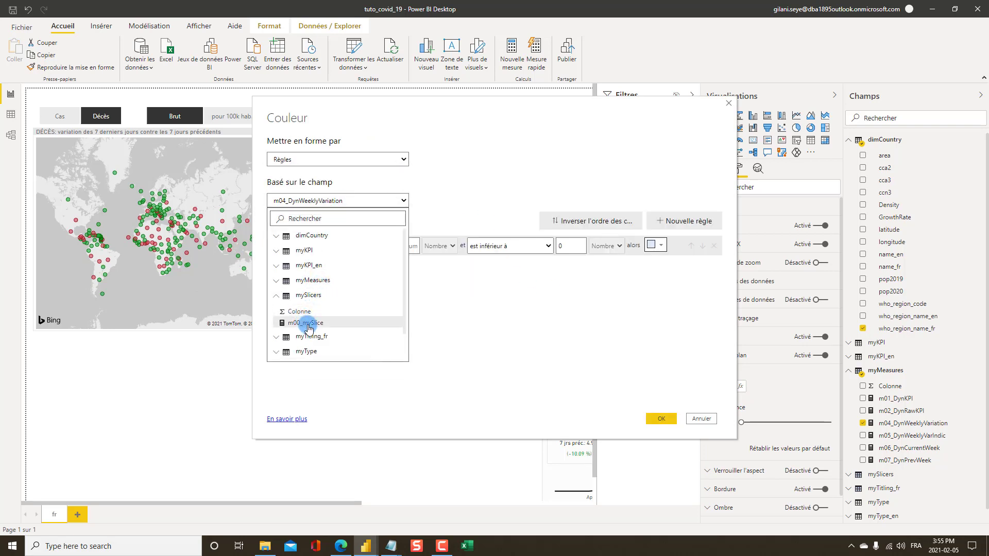
pyautogui.click(306, 325)
pyautogui.write('1')
pyautogui.click(510, 246)
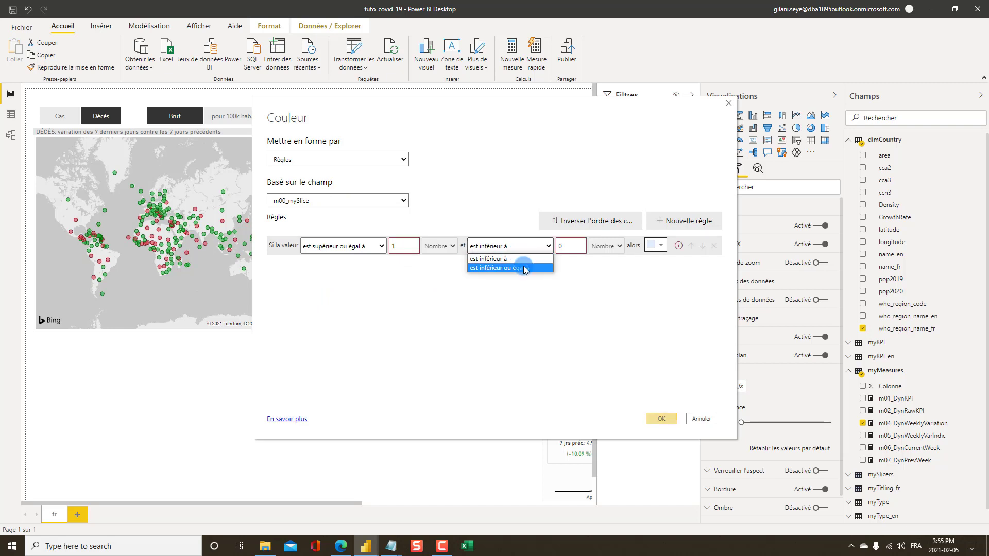
pyautogui.click(507, 268)
pyautogui.doubleClick(566, 245)
pyautogui.click(660, 247)
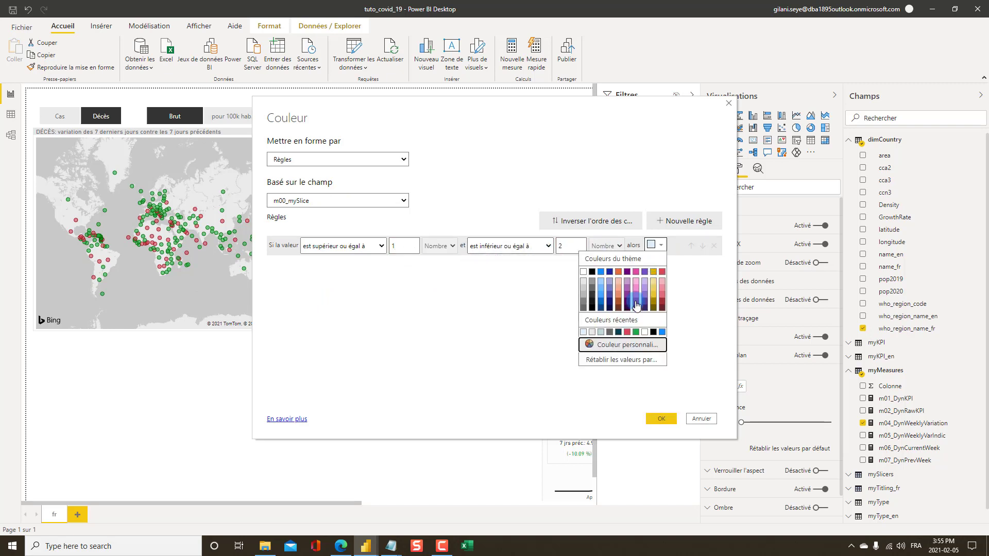
pyautogui.click(601, 332)
# - Add a second background rule giving light grey to values from 3 up to and including 4, and set the background transparency to 90 %
pyautogui.click(672, 221)
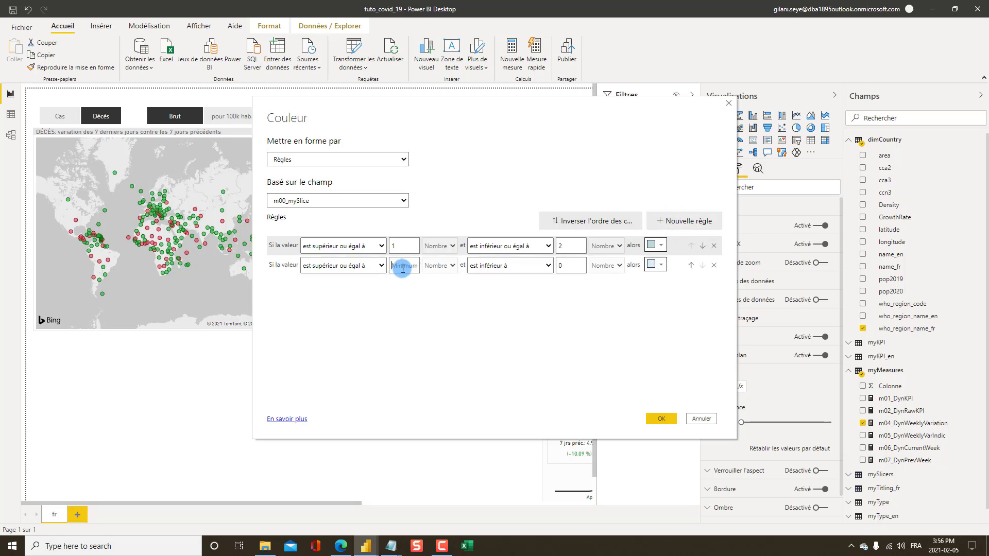
pyautogui.click(477, 267)
pyautogui.click(489, 288)
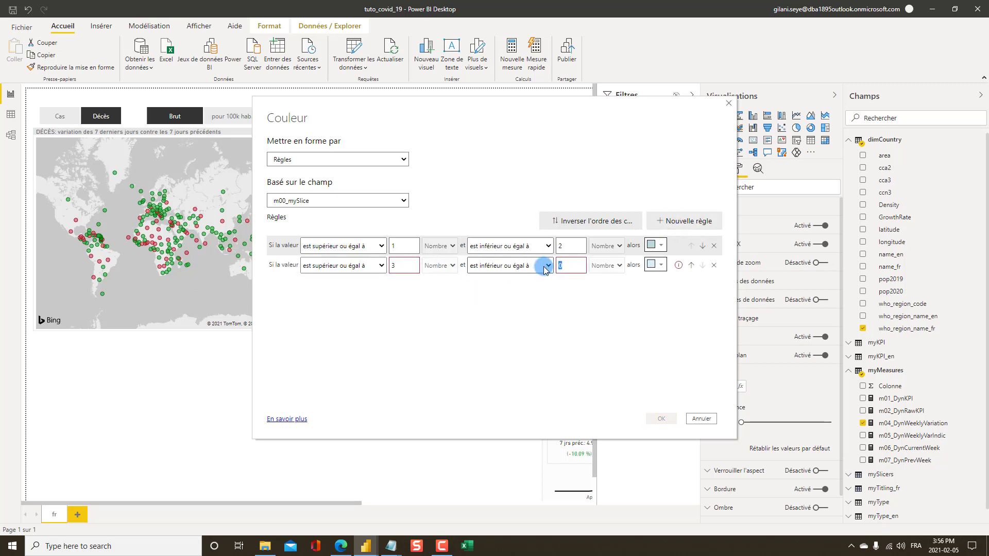
pyautogui.write('4')
pyautogui.click(657, 265)
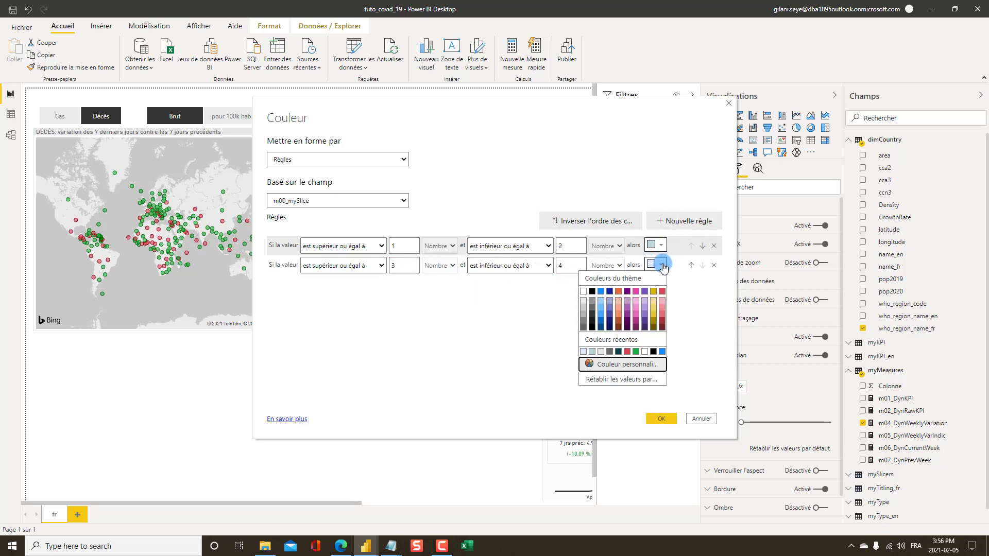
pyautogui.click(584, 304)
pyautogui.click(660, 418)
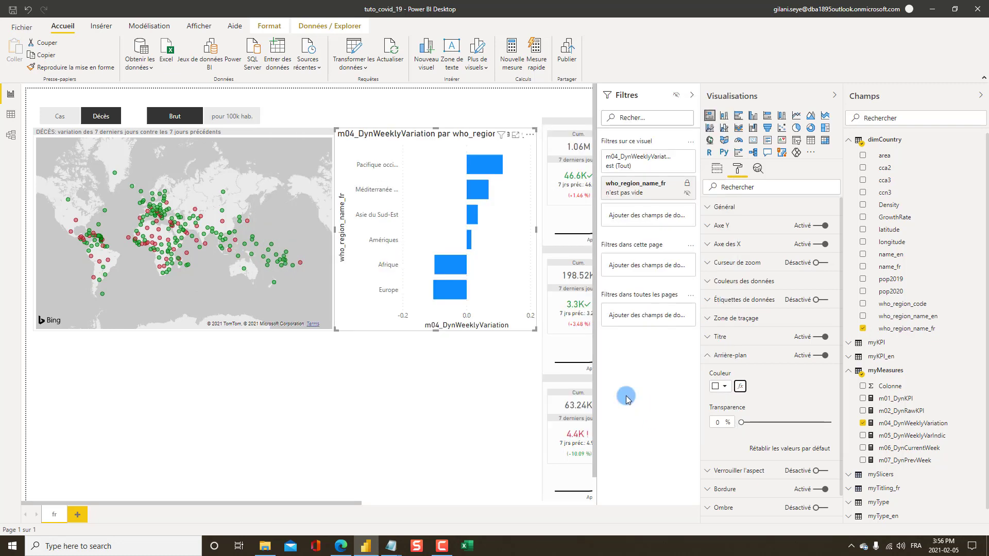
pyautogui.click(776, 460)
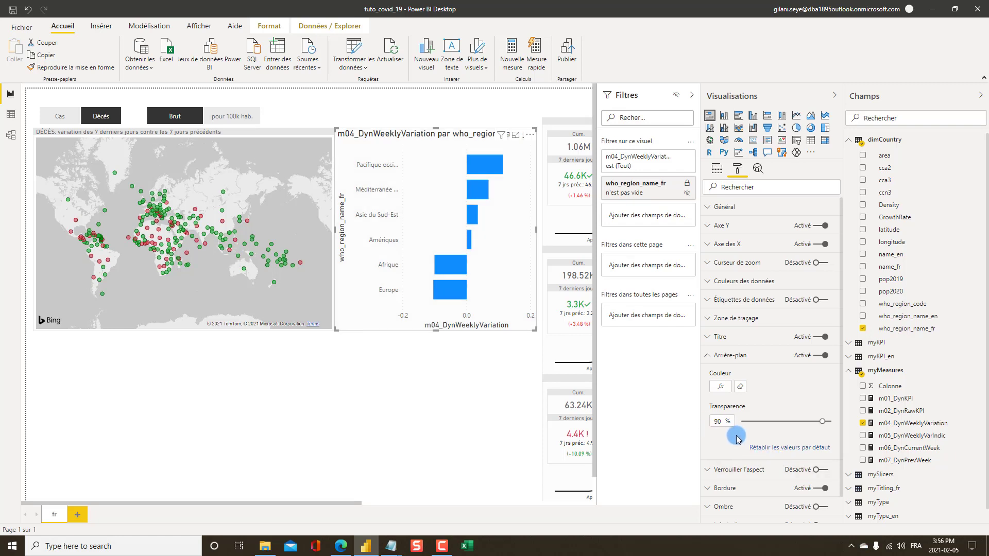
pyautogui.click(707, 358)
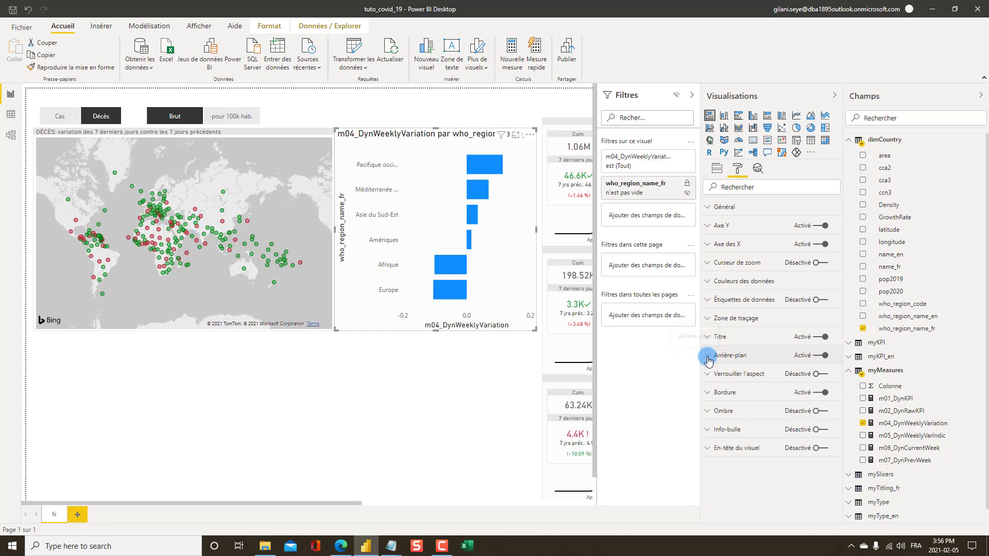
# - Set the maximum size of the bar chart's Y axis to 37 %
pyautogui.click(721, 227)
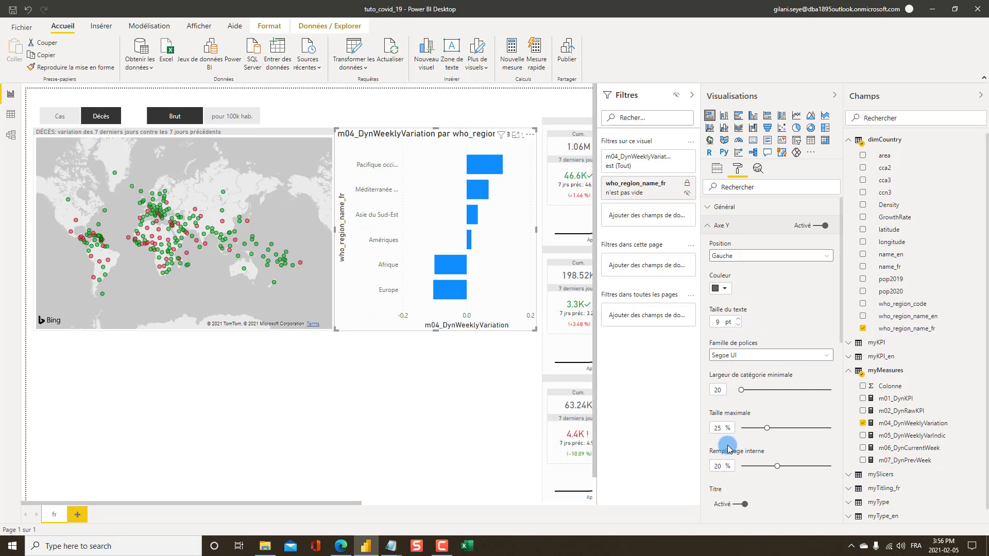
pyautogui.click(722, 428)
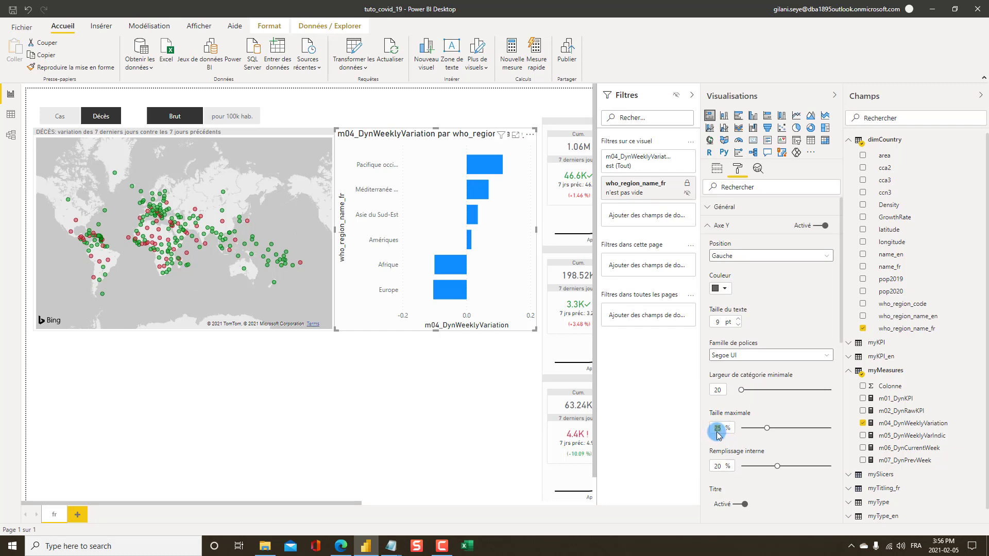
pyautogui.click(741, 393)
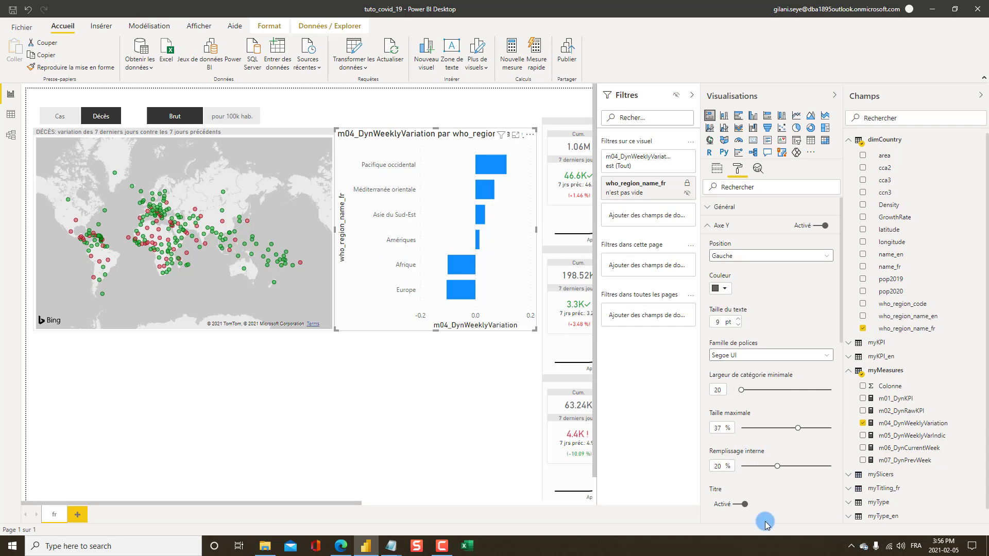
# - Turn off the Y axis title and set the Y axis font family to DIN
pyautogui.click(737, 507)
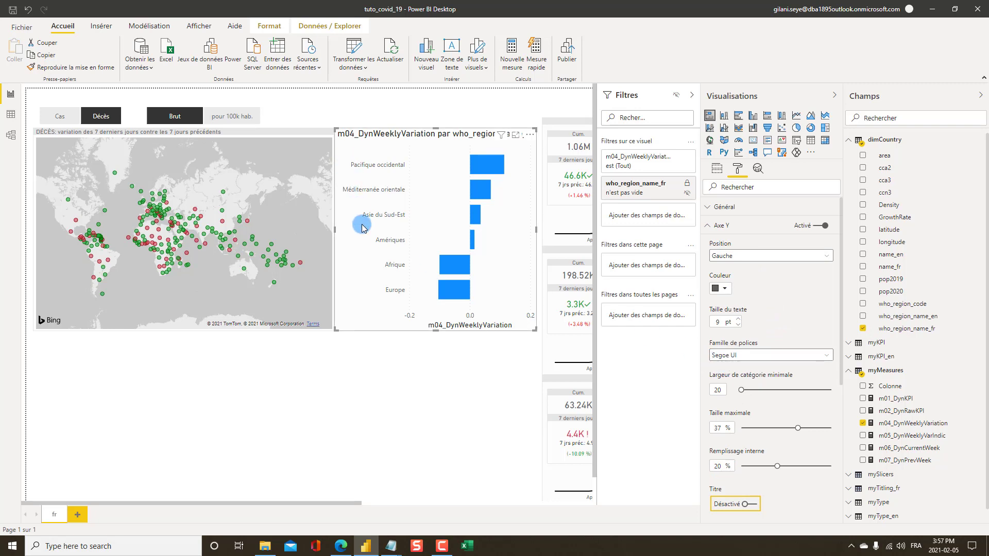
pyautogui.click(746, 356)
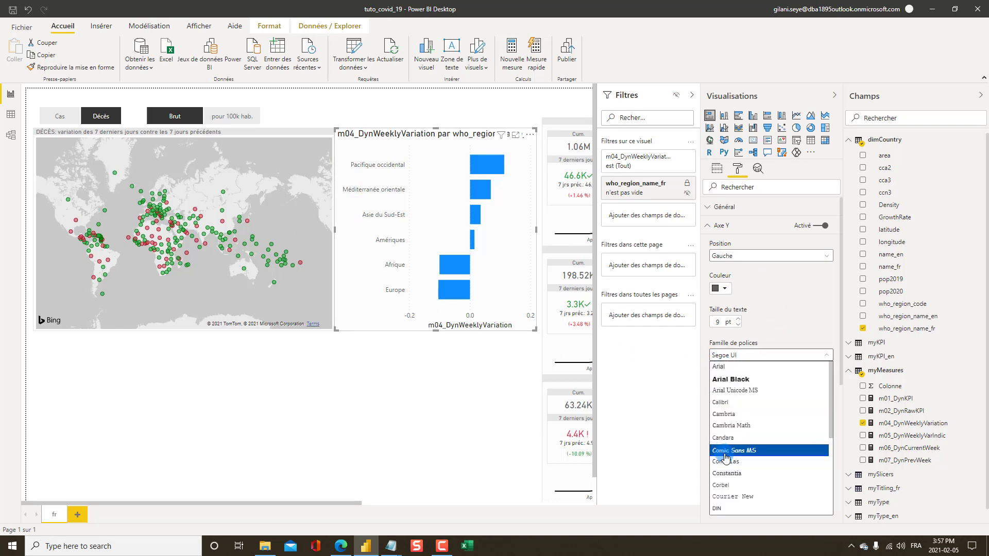
pyautogui.click(723, 509)
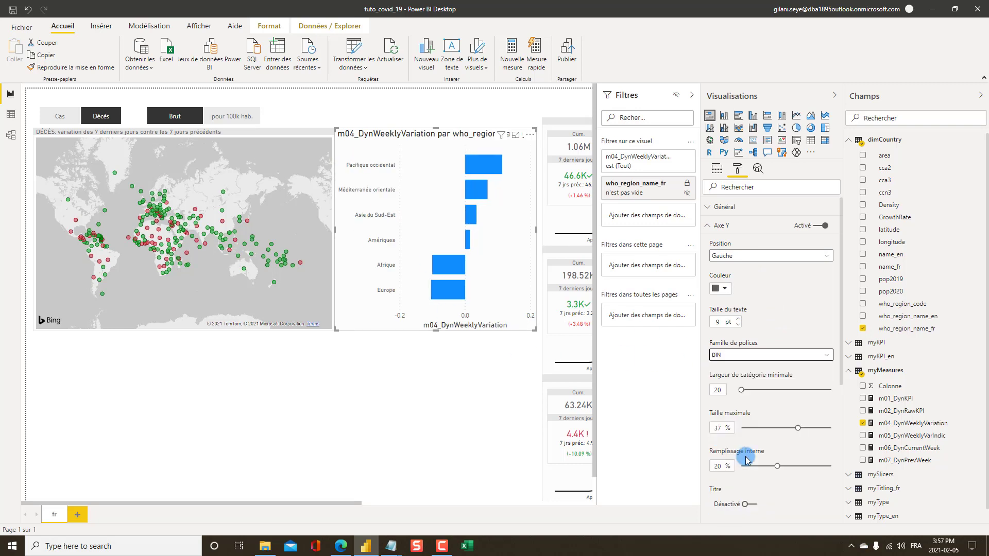
# - Set the font family of the bar chart's Y axis to Segoe UI
pyautogui.click(736, 355)
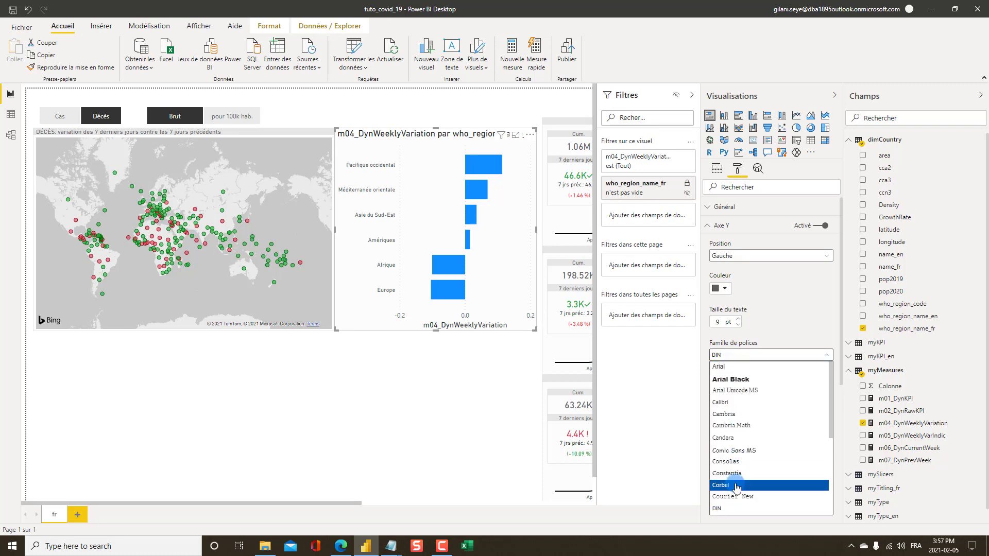
pyautogui.scroll(-3, 736, 476)
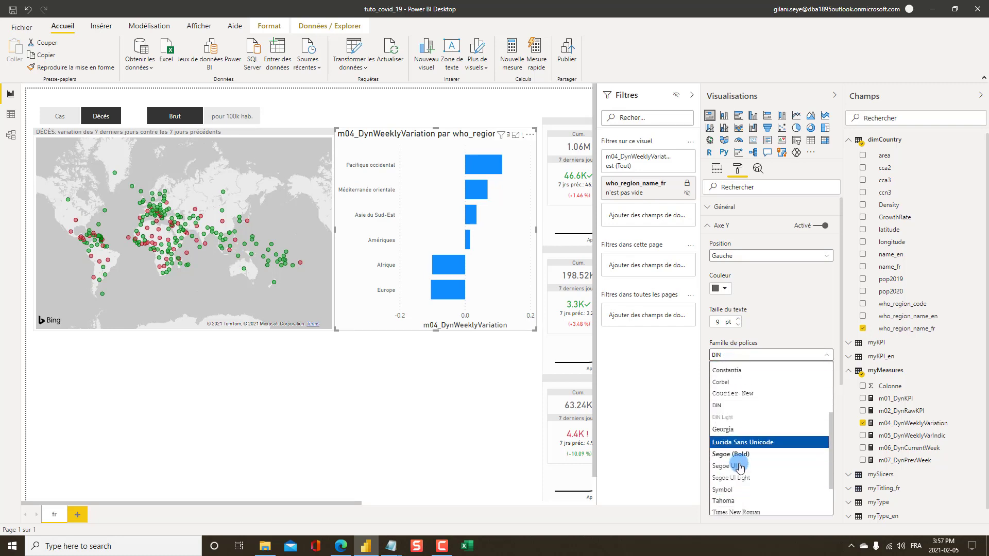
pyautogui.click(730, 467)
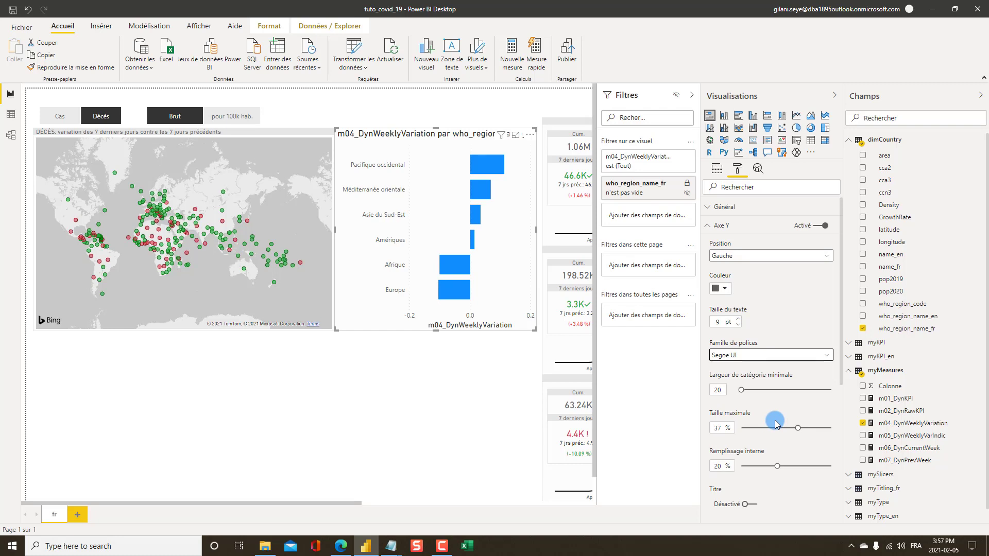
pyautogui.click(708, 226)
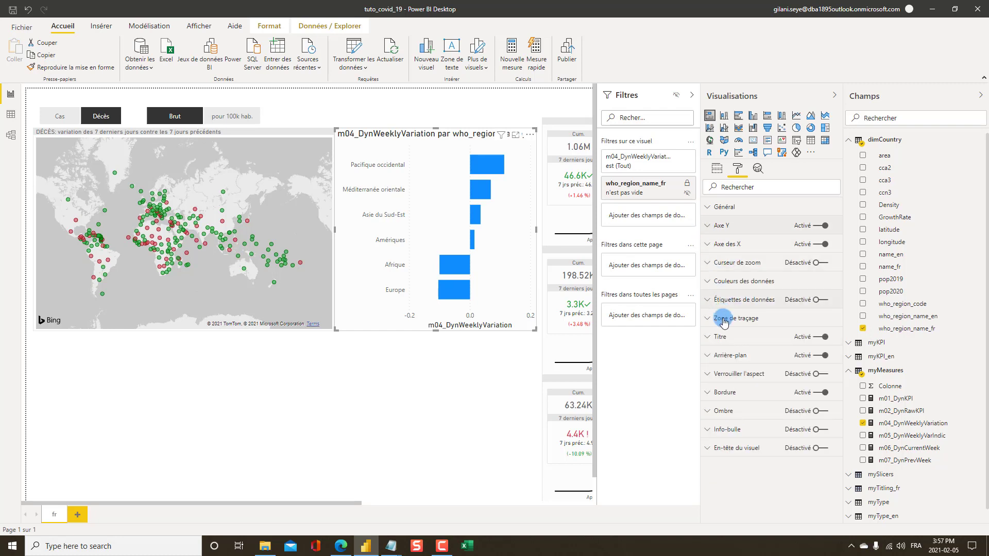
# - Turn off the X axis title of the bar chart and review the remaining X axis options, including the gridlines
pyautogui.click(723, 254)
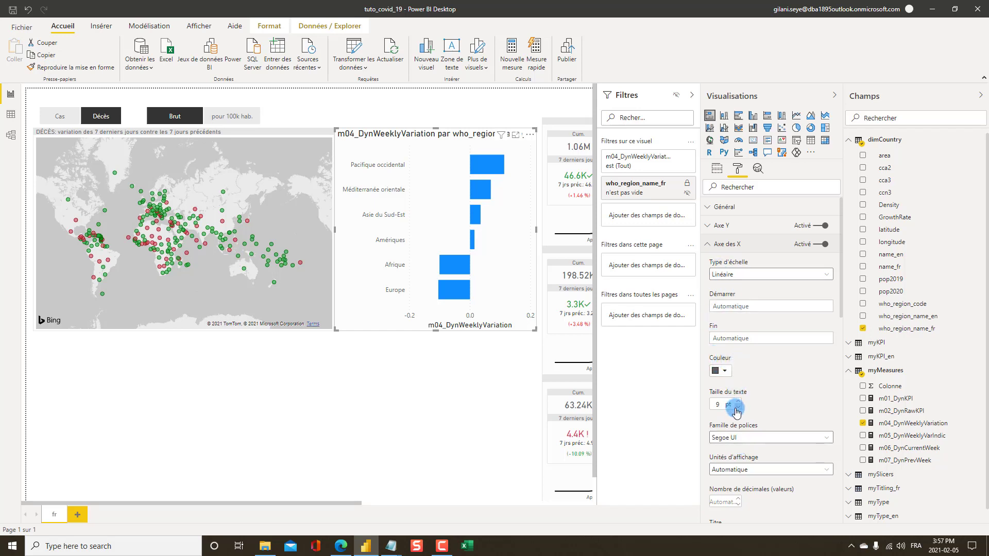
pyautogui.scroll(-1, 731, 406)
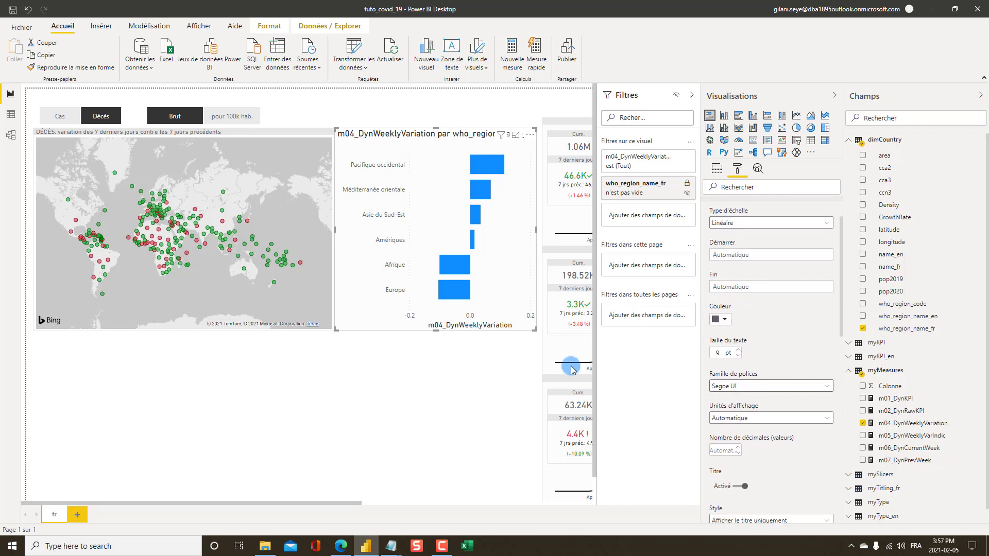
pyautogui.scroll(-1, 762, 430)
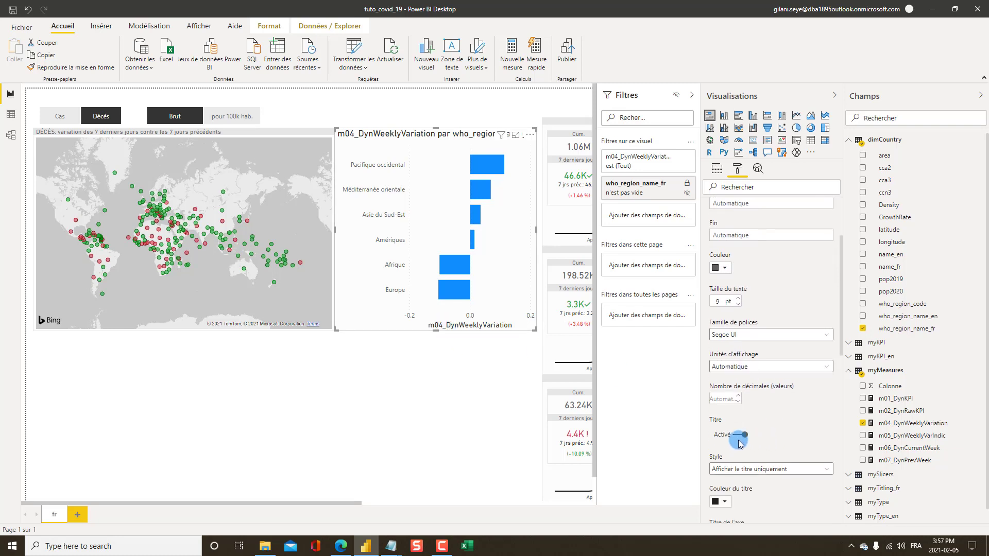
pyautogui.click(737, 435)
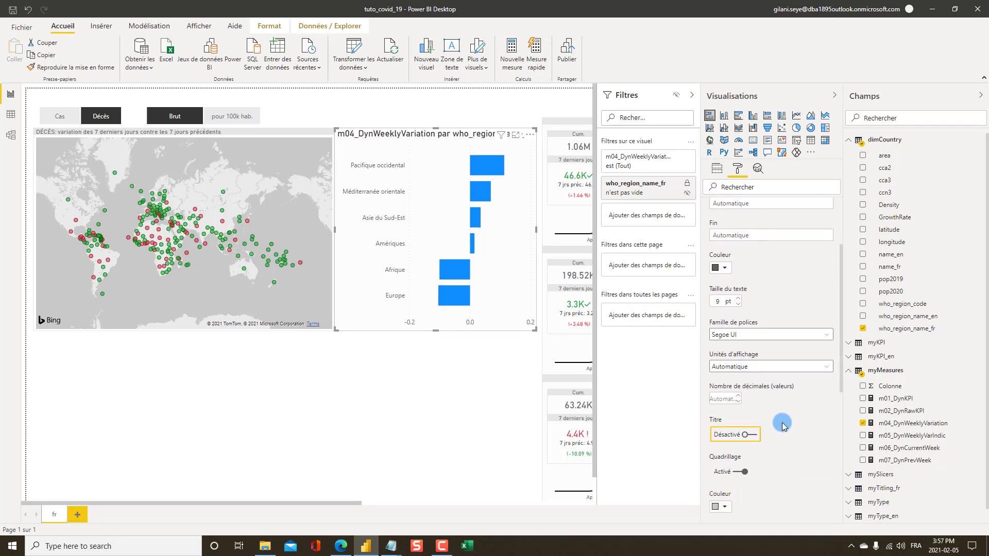
pyautogui.scroll(-1, 742, 430)
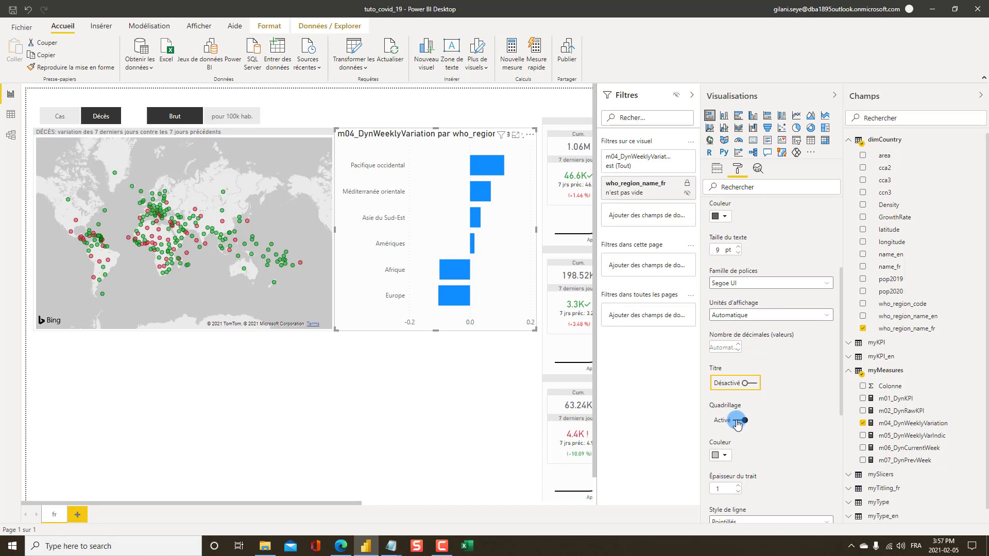
pyautogui.scroll(-1, 780, 428)
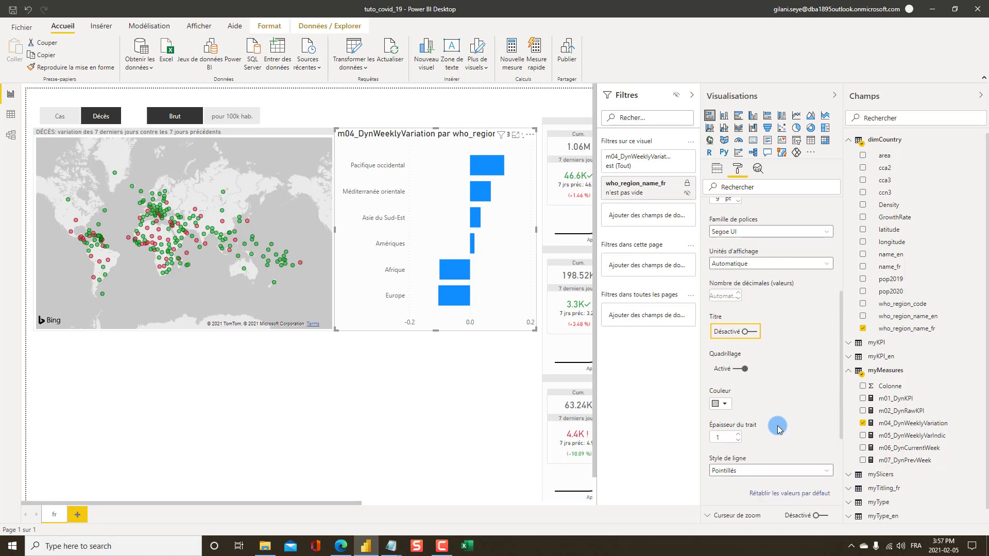
pyautogui.scroll(-1, 780, 428)
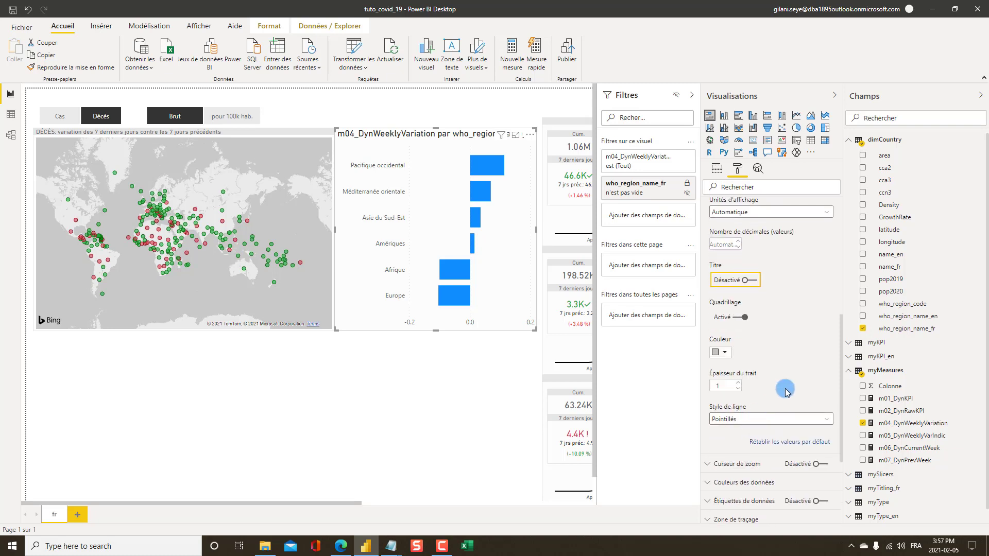
pyautogui.scroll(3, 758, 405)
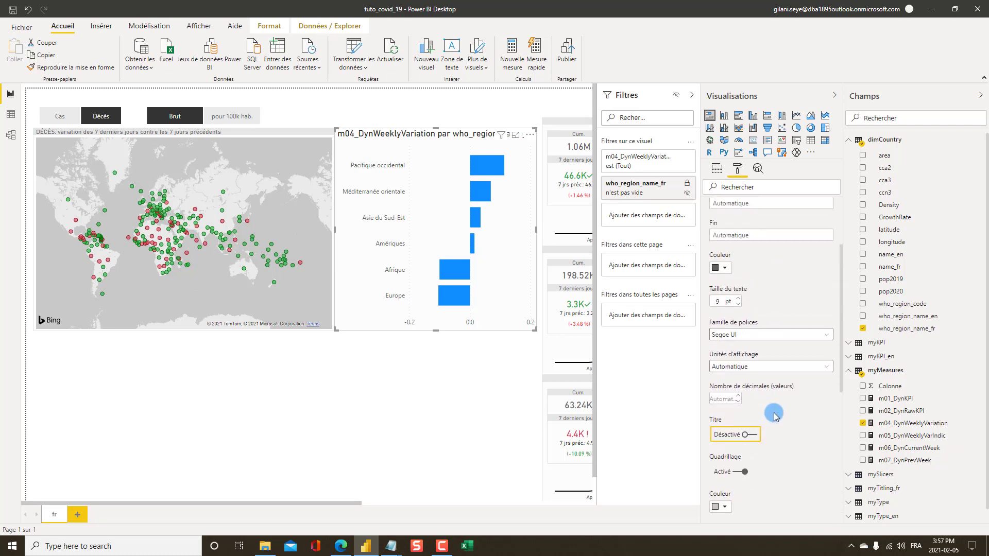
pyautogui.scroll(2, 721, 463)
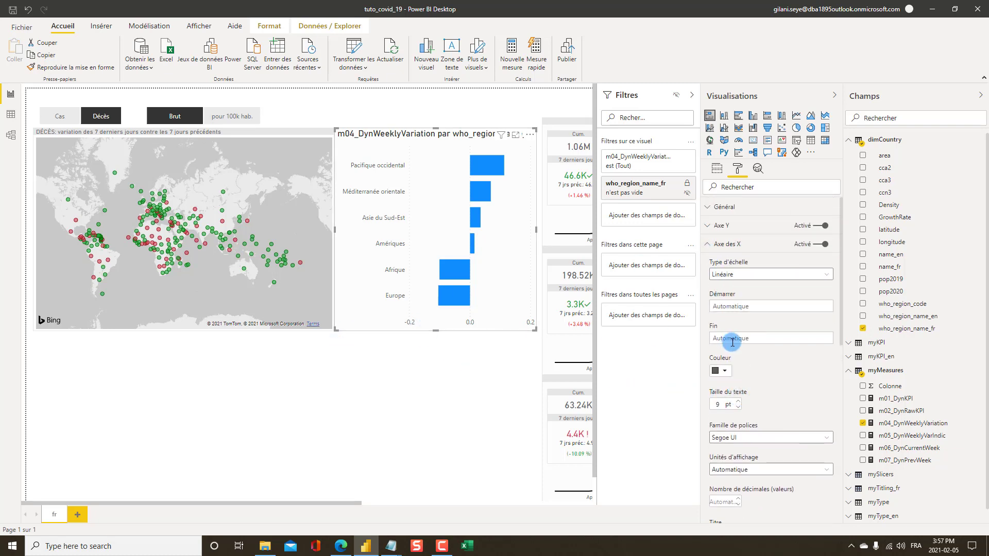
pyautogui.click(709, 244)
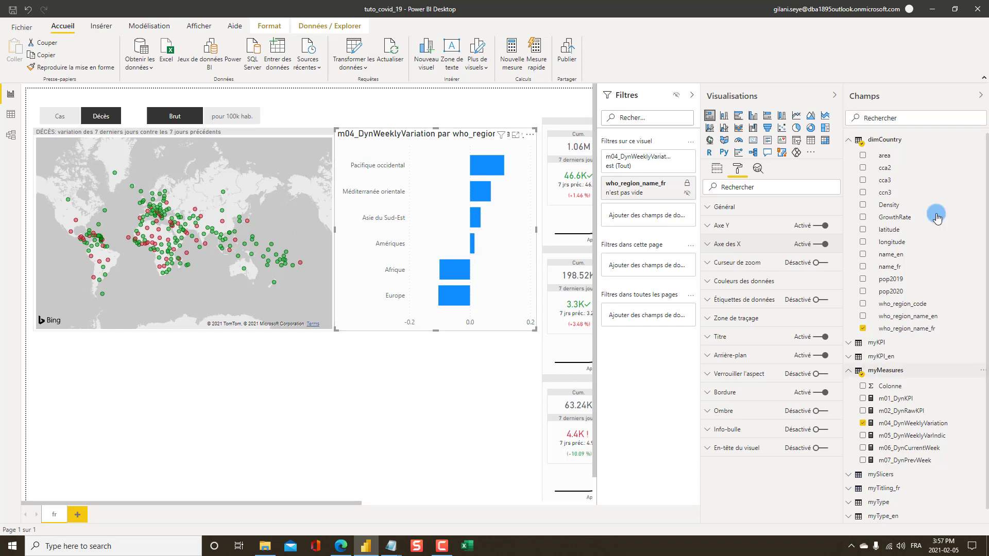
# - Format the measure m04_DynWeeklyVariation in myMeasures as a percentage with 0 decimal places
pyautogui.click(848, 140)
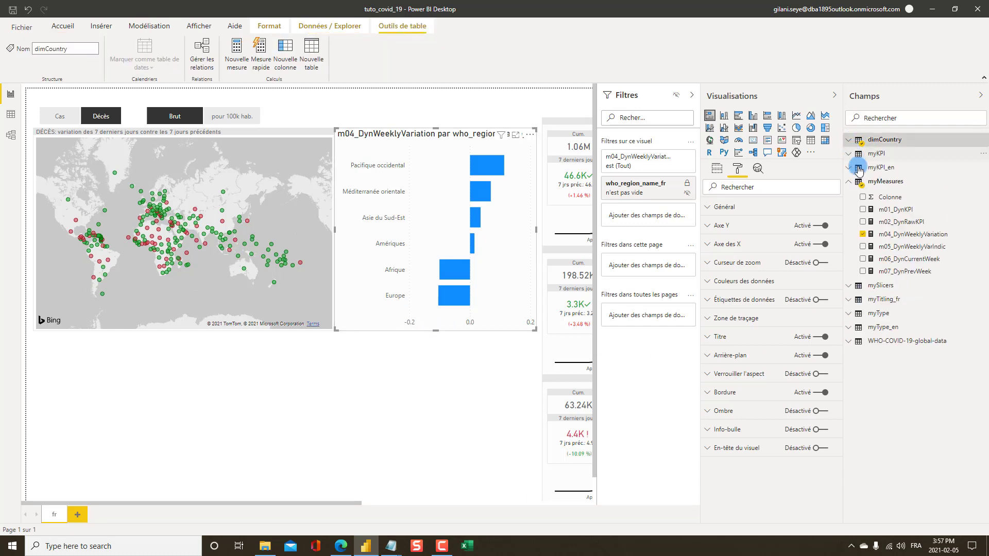
pyautogui.click(888, 236)
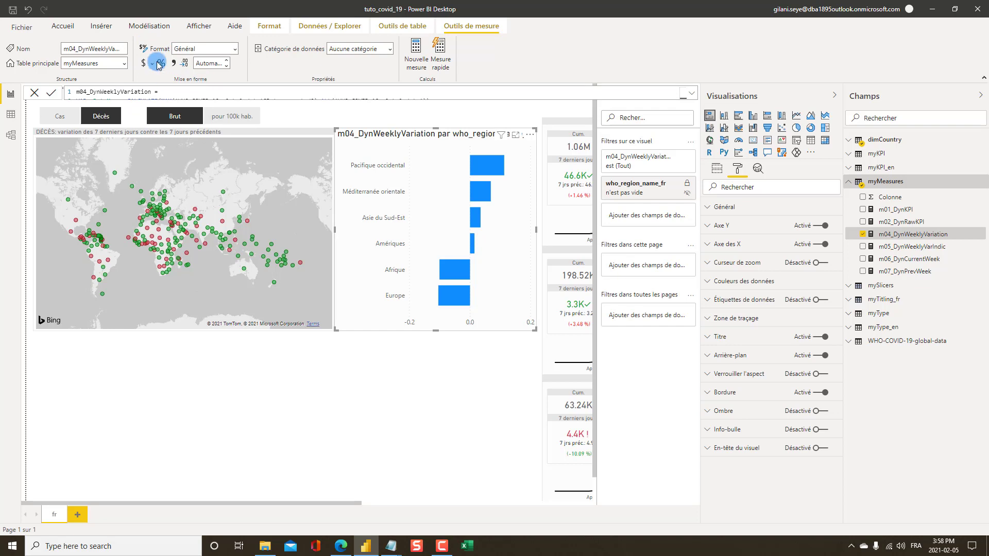
pyautogui.click(161, 65)
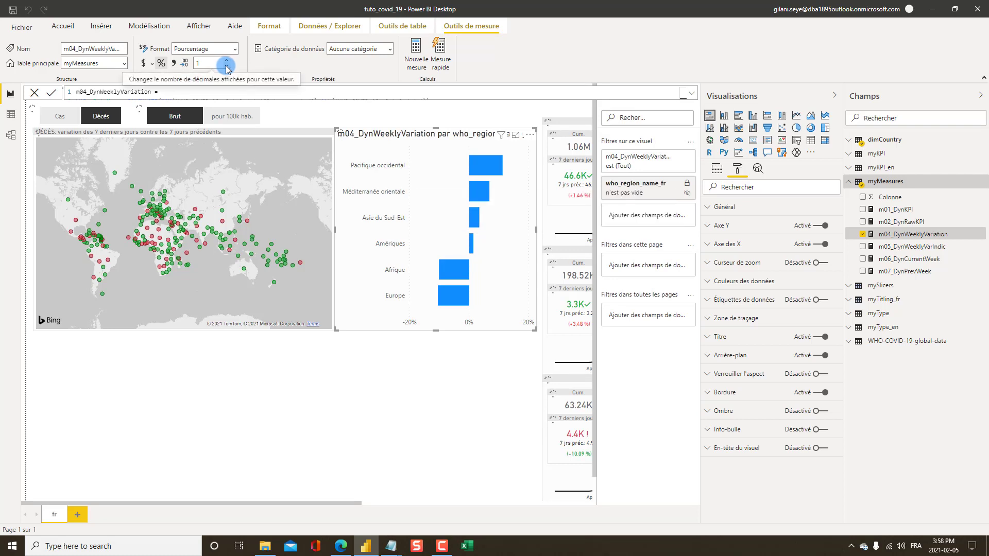
pyautogui.click(227, 67)
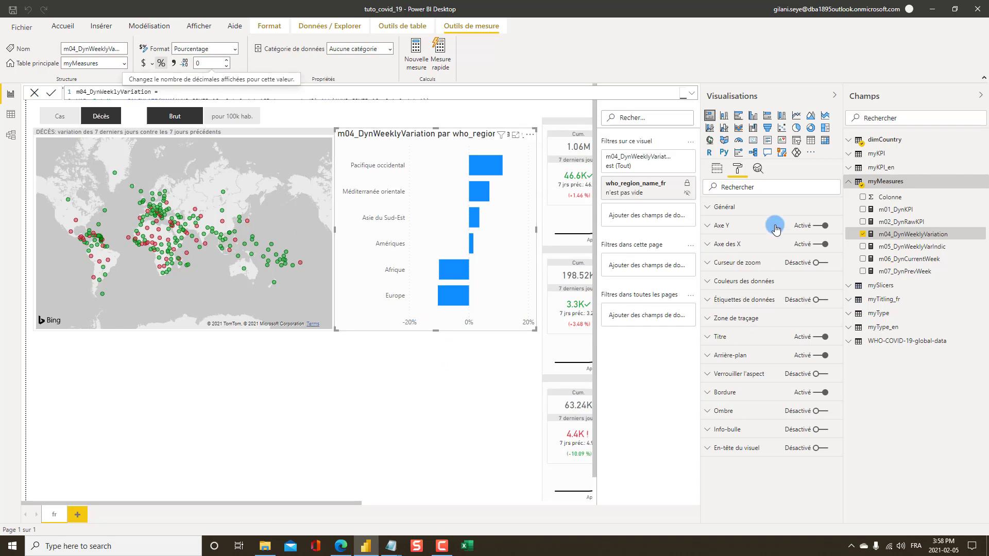
# - Set the bar chart's X axis text size to 8 pt and its font family to DIN
pyautogui.click(729, 246)
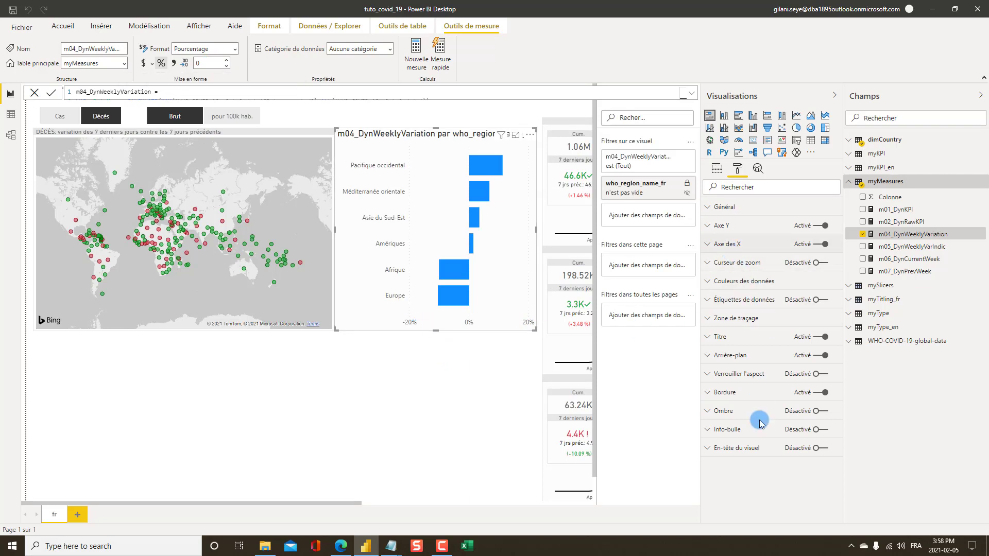
pyautogui.scroll(-3, 744, 408)
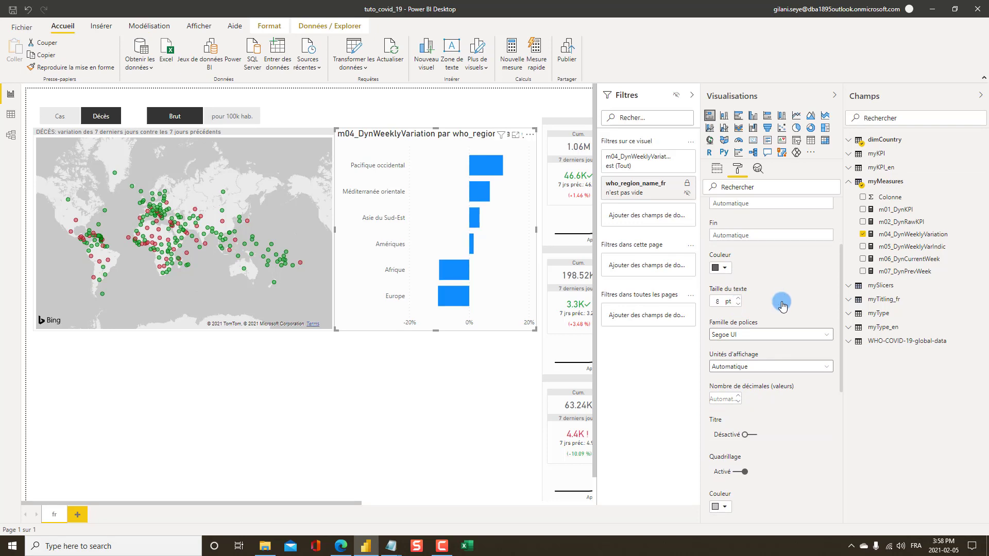
pyautogui.click(739, 334)
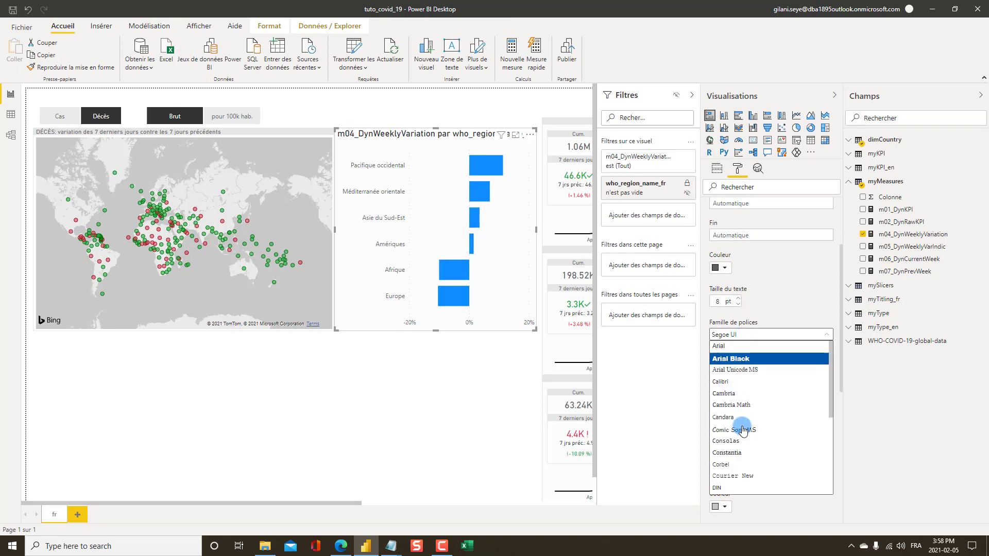
pyautogui.click(766, 460)
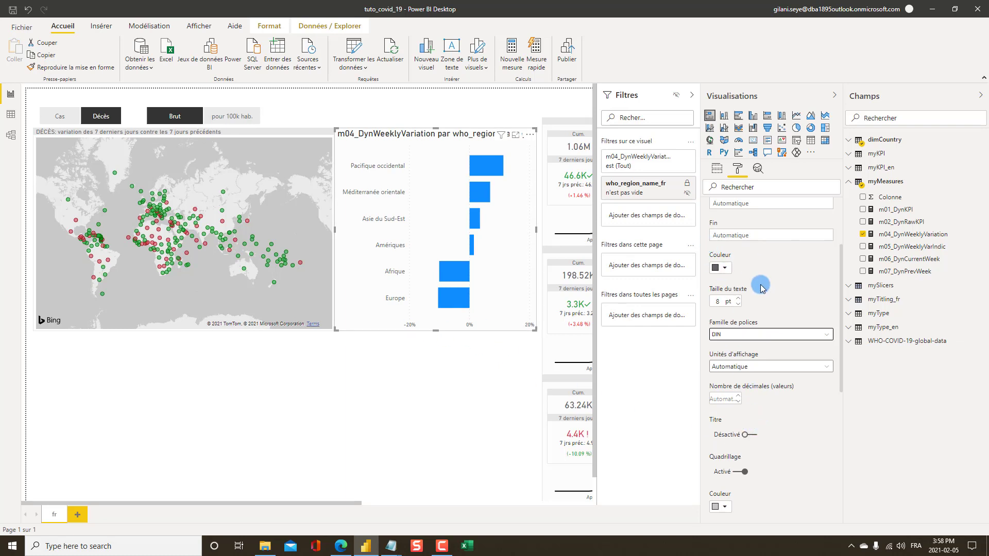
pyautogui.scroll(5, 761, 288)
pyautogui.click(706, 246)
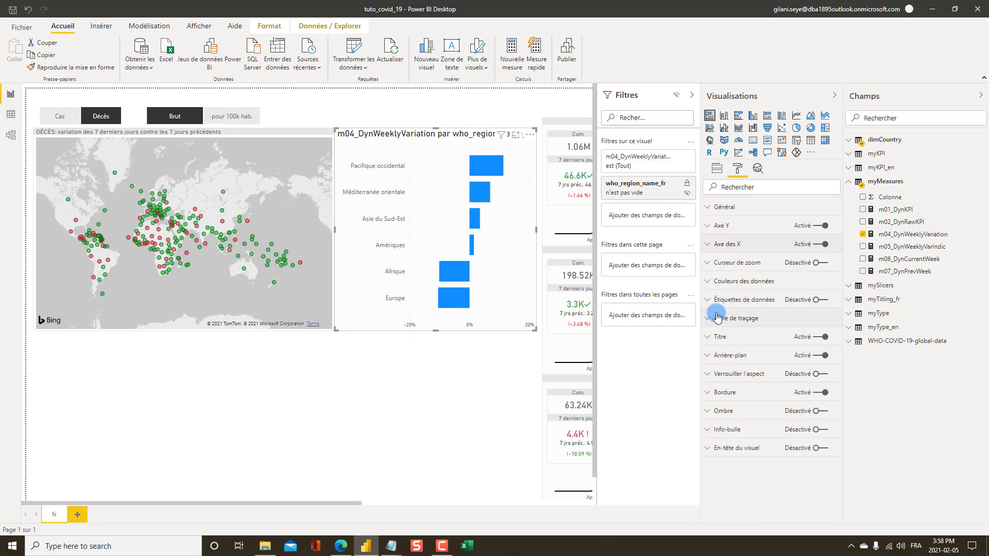
# - Turn on the bar chart's data labels and set their font family to DIN
pyautogui.click(822, 300)
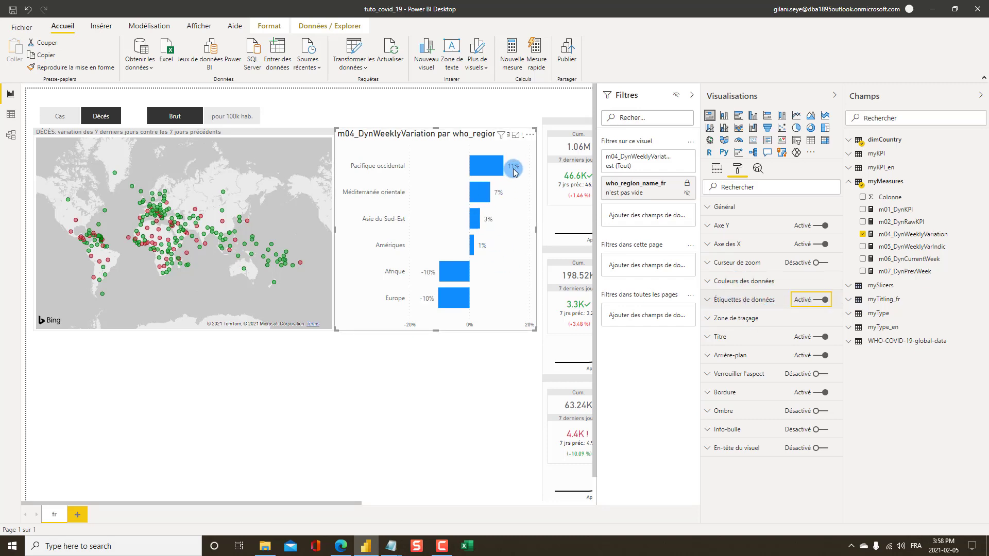
pyautogui.click(736, 303)
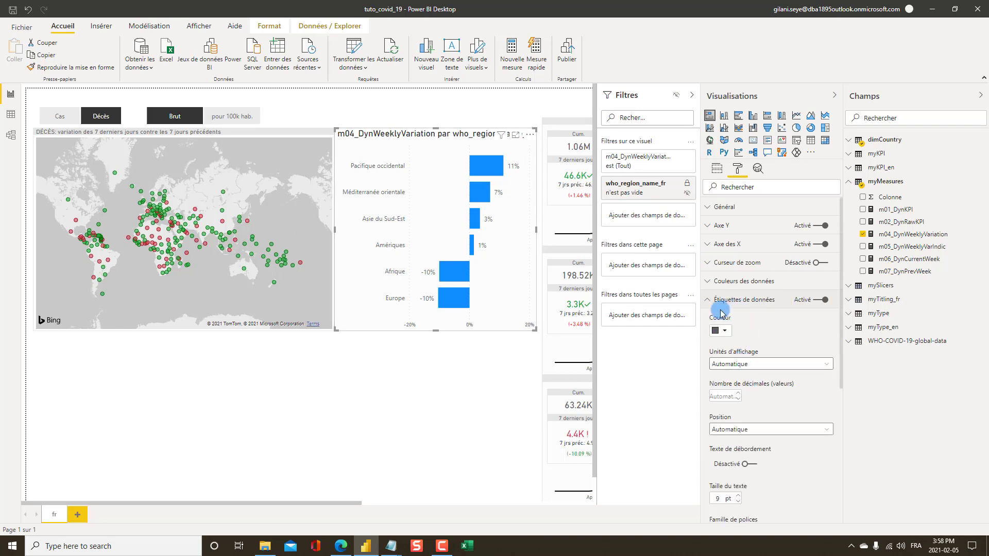
pyautogui.click(798, 431)
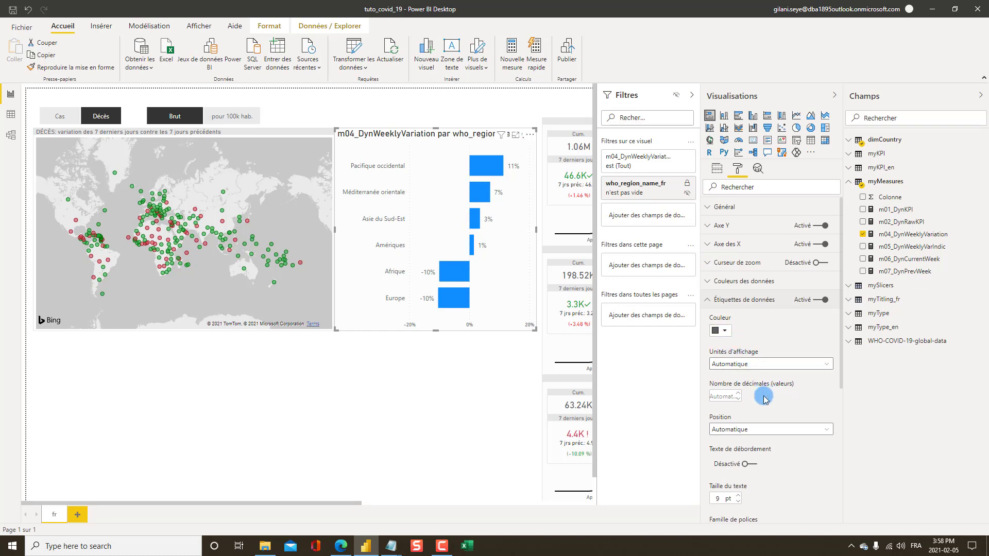
pyautogui.scroll(-2, 769, 439)
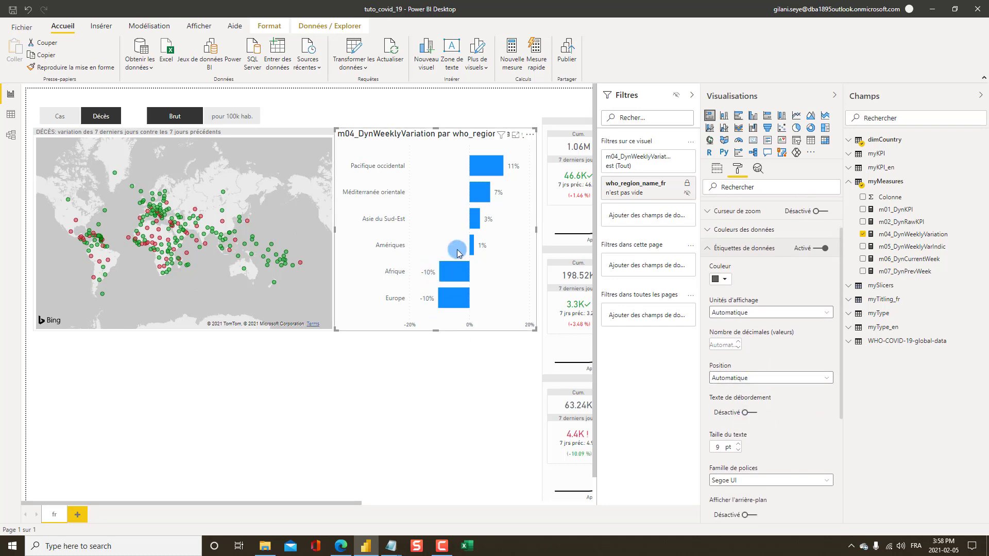
pyautogui.click(743, 480)
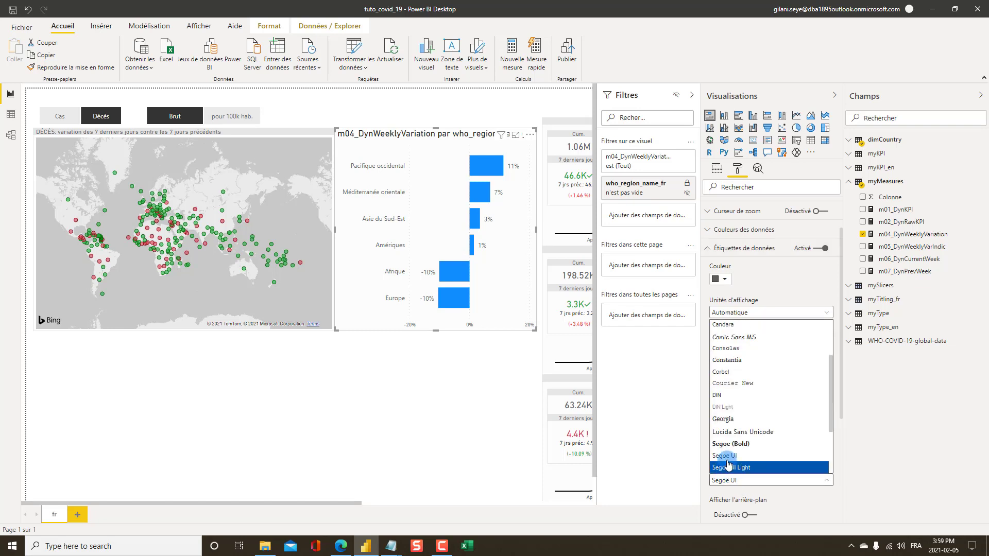
pyautogui.click(721, 395)
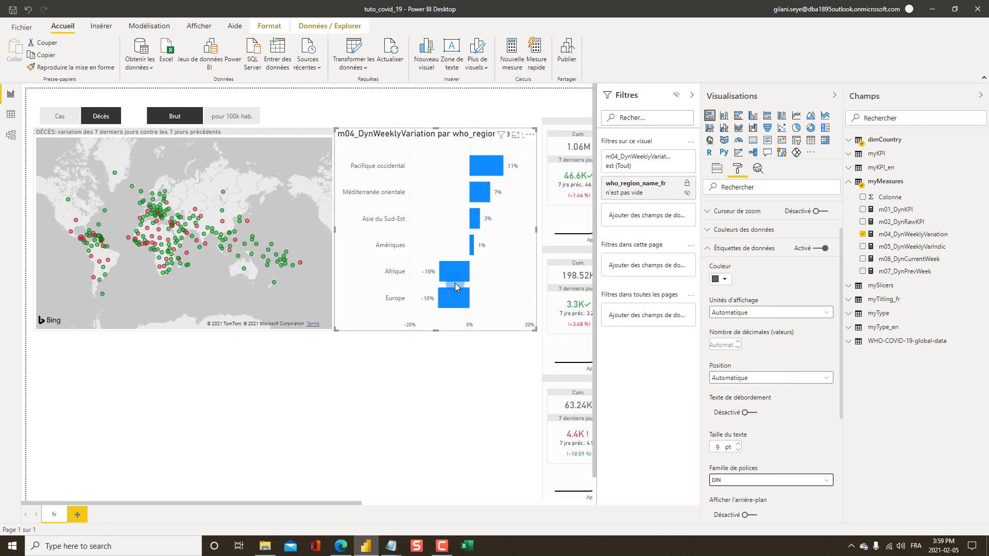
pyautogui.scroll(-2, 782, 433)
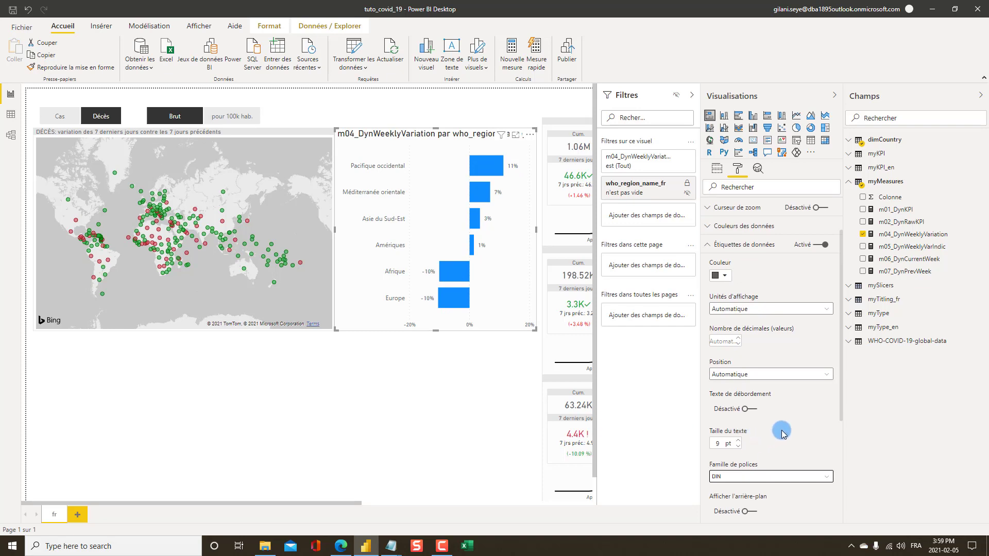
pyautogui.scroll(4, 782, 433)
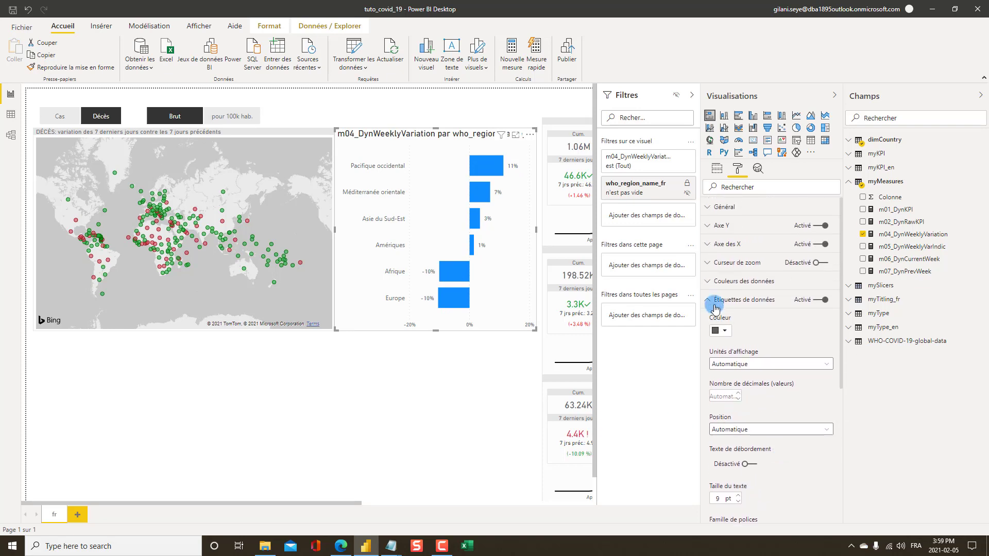
pyautogui.click(707, 304)
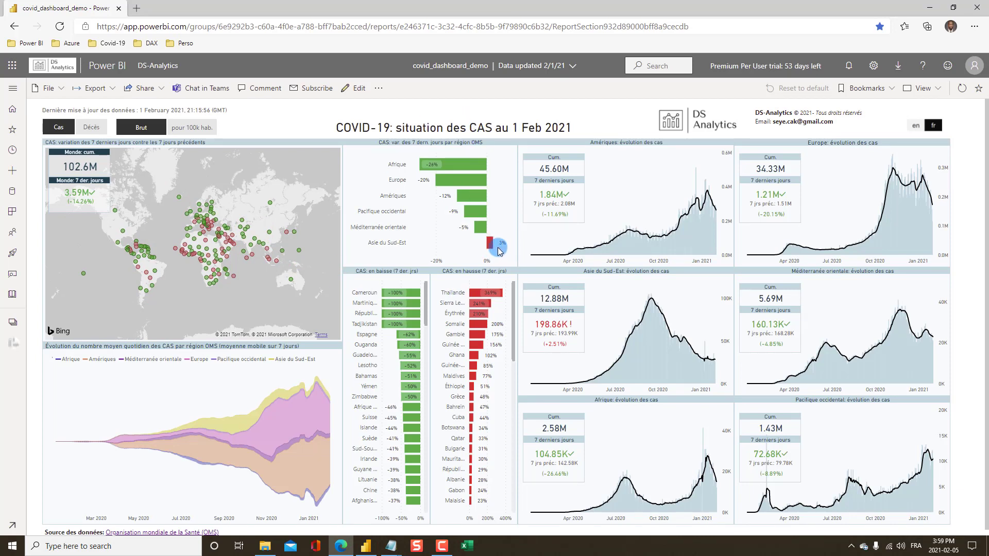
# - Switch to Power BI Desktop and set the bar chart's default data colour to be formatted by rules based on m05_DynWeeklyVarIndic
pyautogui.hotkey('alt', 'Tab')
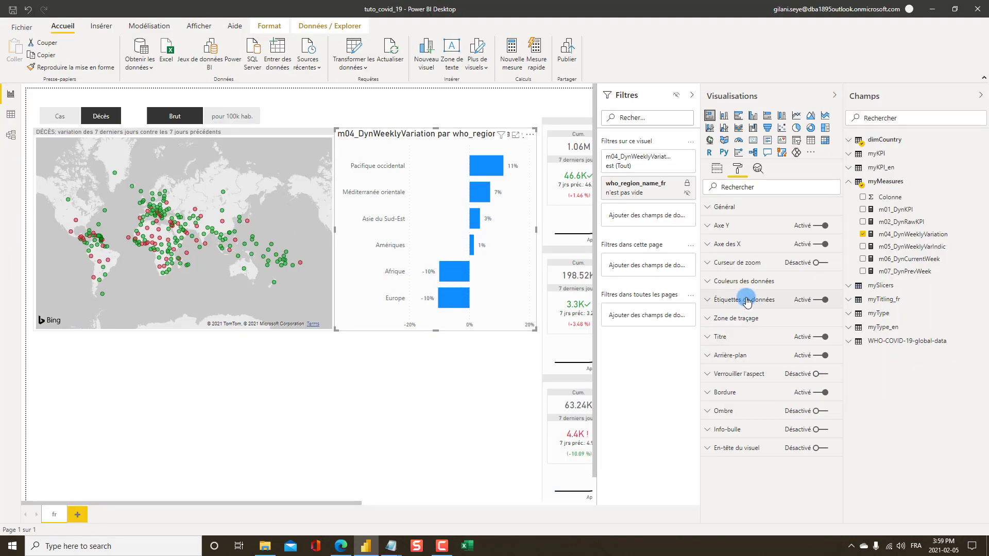
pyautogui.click(737, 282)
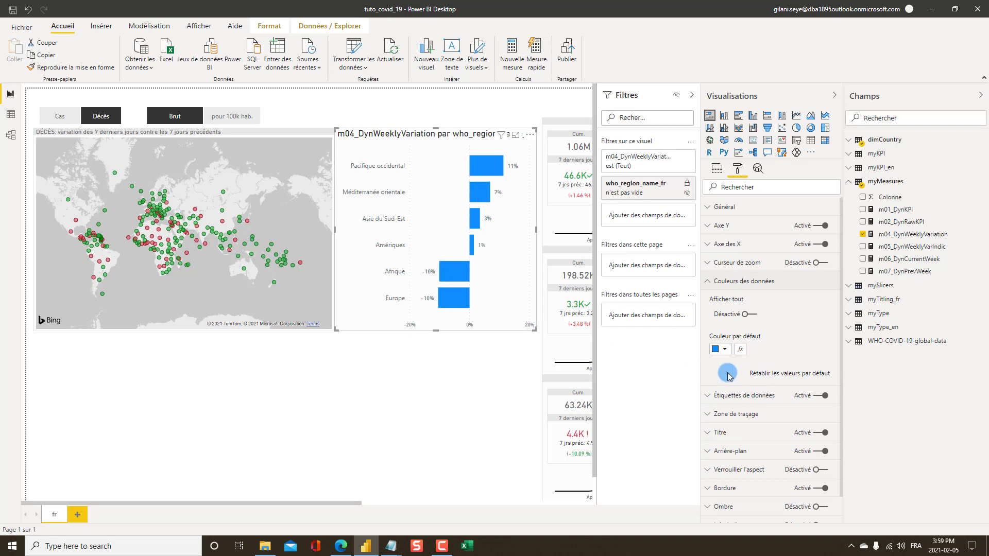
pyautogui.click(740, 351)
pyautogui.click(741, 352)
pyautogui.click(300, 159)
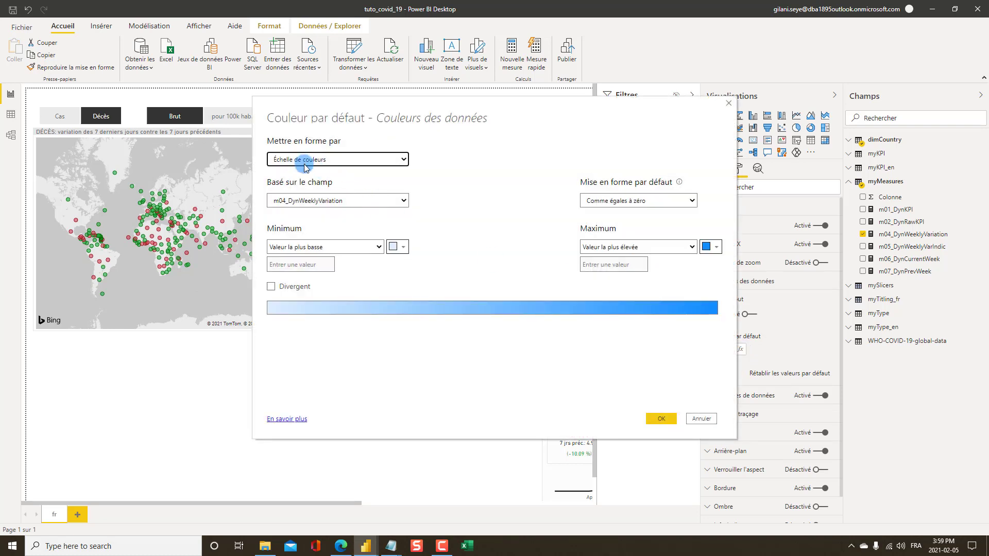
pyautogui.click(283, 180)
pyautogui.click(309, 200)
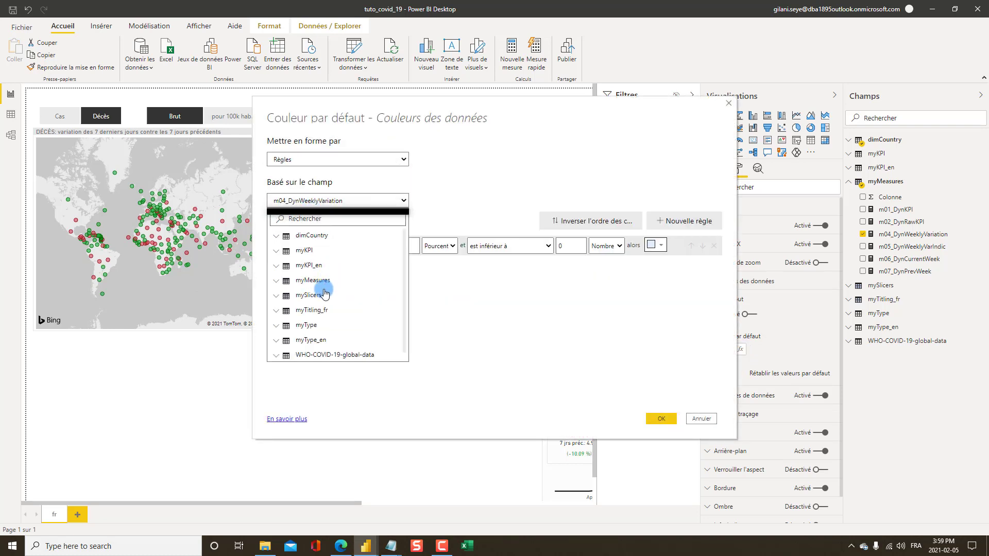
pyautogui.click(312, 281)
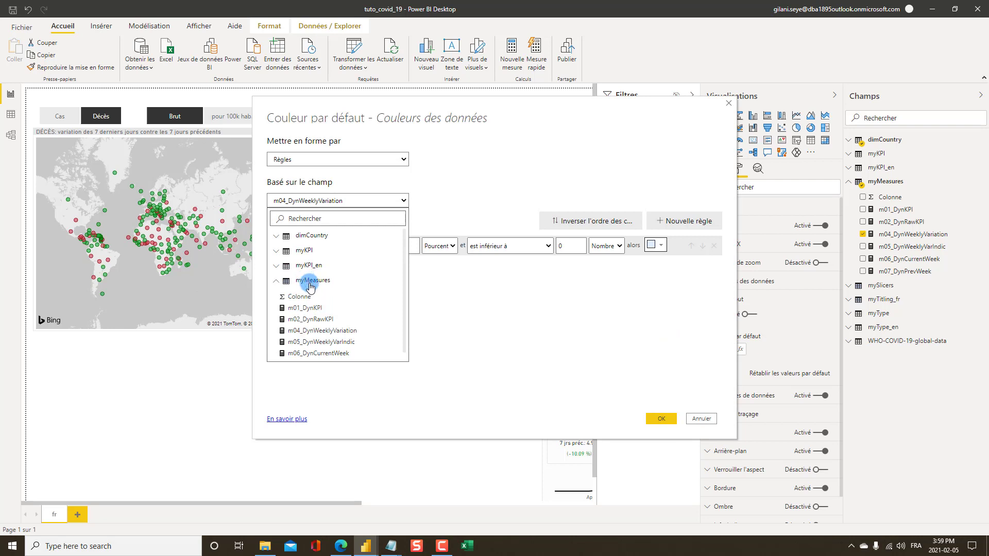
pyautogui.click(332, 342)
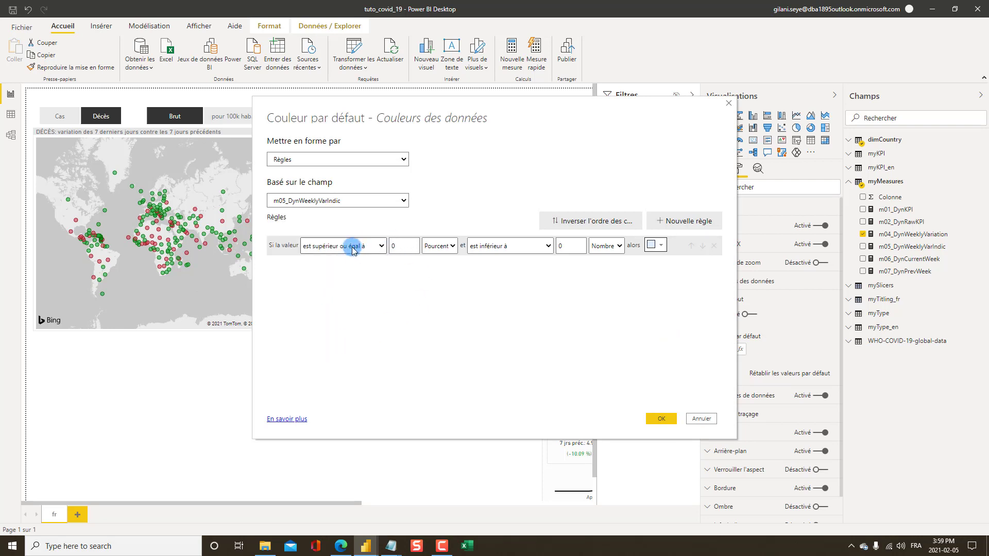
# - Define the first bar colour rule so that a value equal to the number 0 is red
pyautogui.click(362, 246)
pyautogui.click(342, 277)
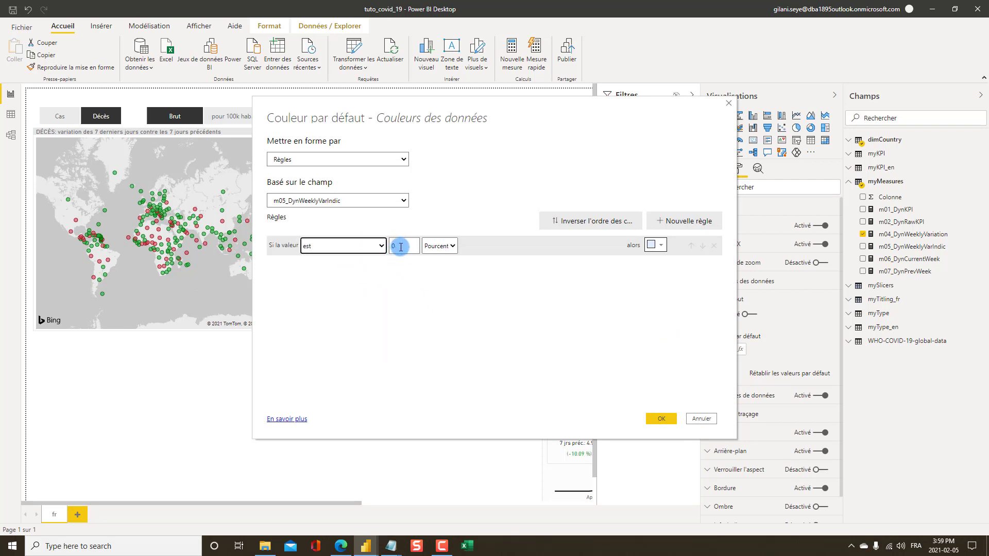
pyautogui.click(439, 246)
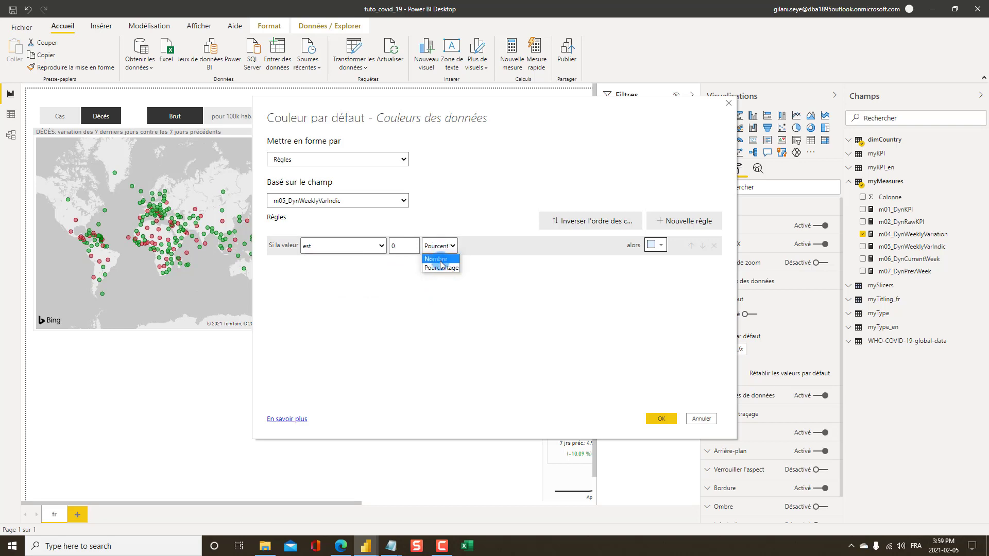
pyautogui.click(436, 259)
pyautogui.click(659, 246)
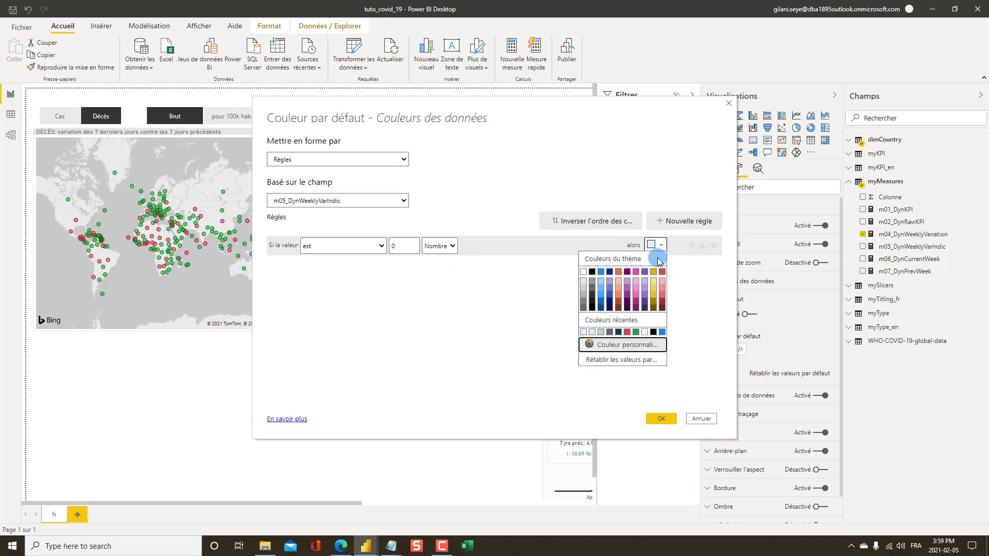
pyautogui.click(627, 332)
# - Add a second bar colour rule making a value equal to the number 1 green, and apply the rules
pyautogui.click(688, 220)
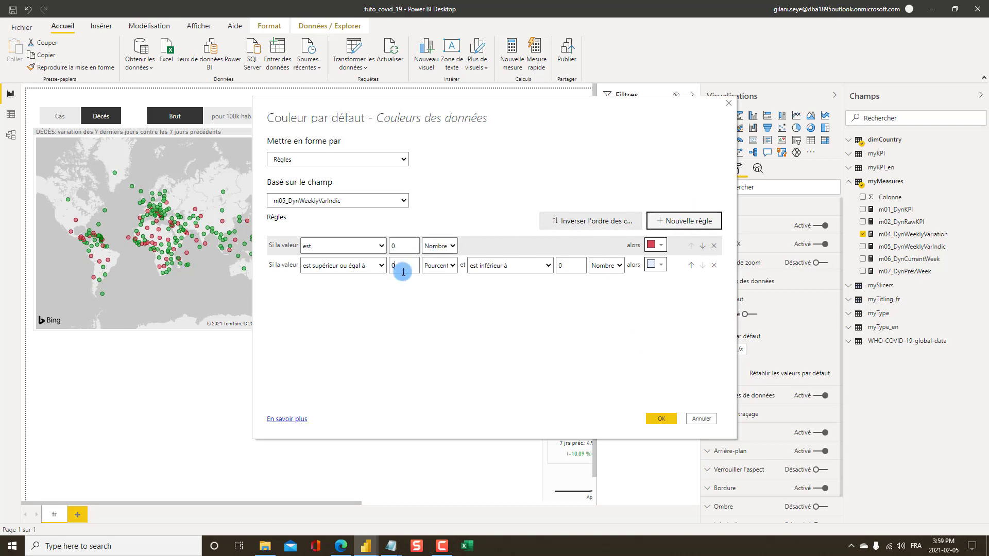
pyautogui.click(409, 272)
pyautogui.click(353, 265)
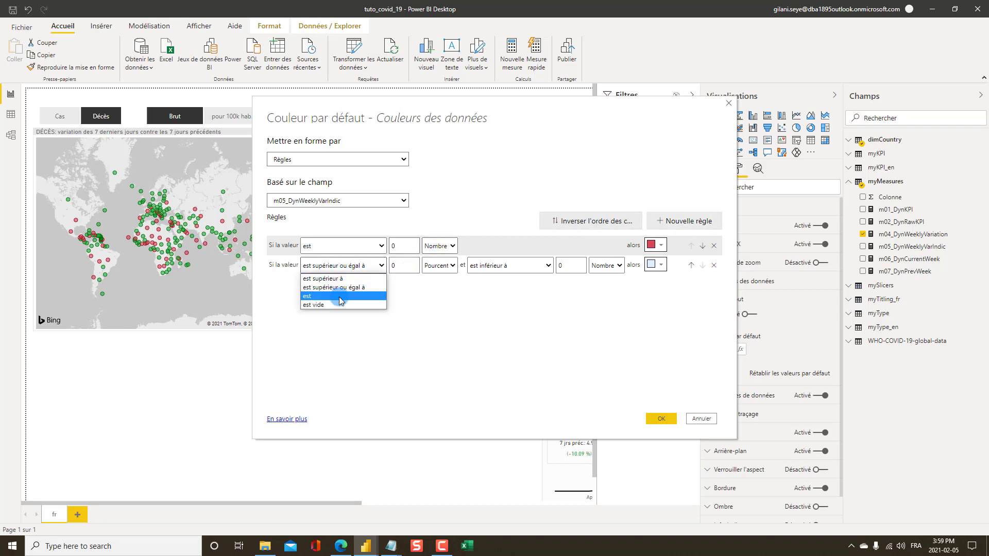
pyautogui.click(330, 277)
pyautogui.write('1')
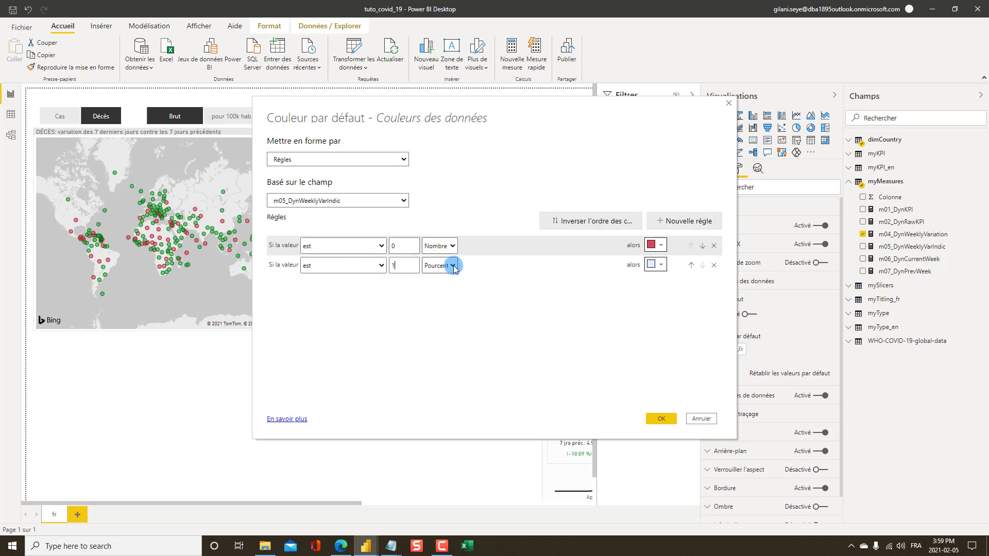
pyautogui.click(450, 264)
pyautogui.click(440, 278)
pyautogui.click(653, 264)
pyautogui.click(630, 348)
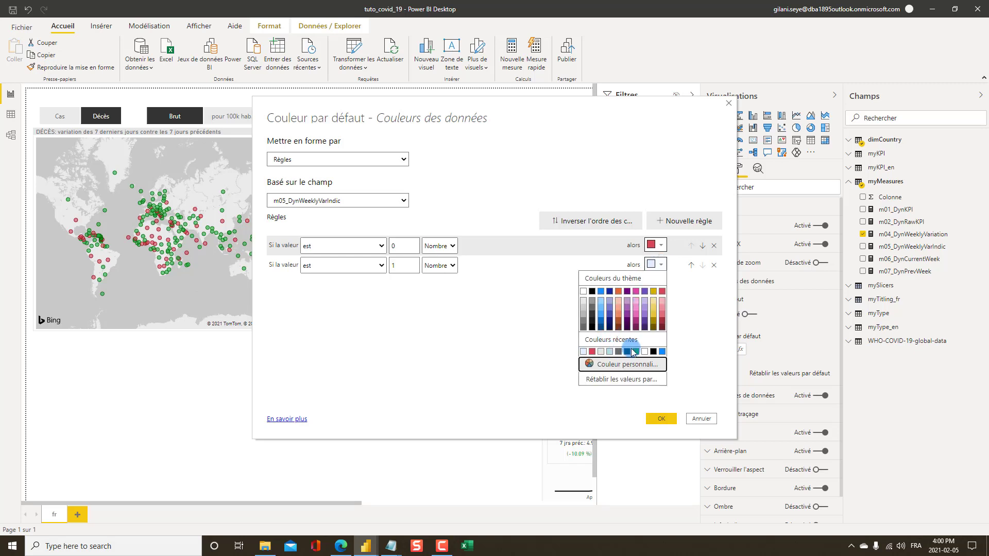
pyautogui.click(661, 418)
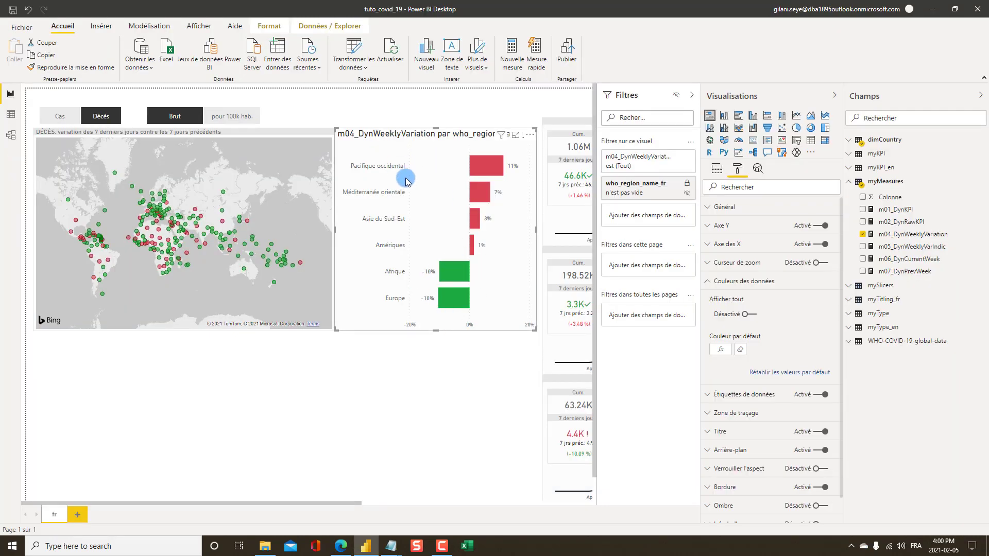
# - Sort the bar chart by weekly variation in ascending order and set the indicator slicer to Cas
pyautogui.click(531, 137)
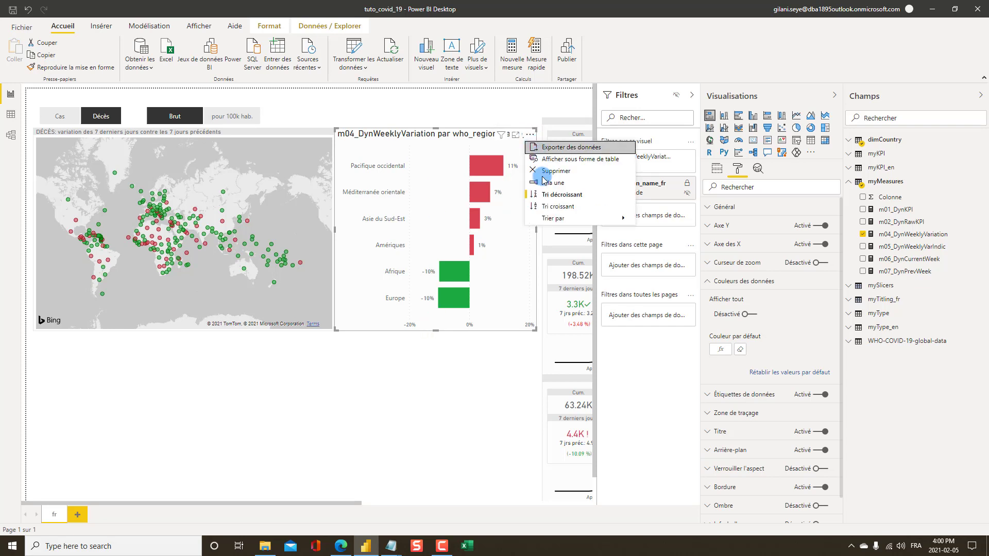
pyautogui.click(440, 377)
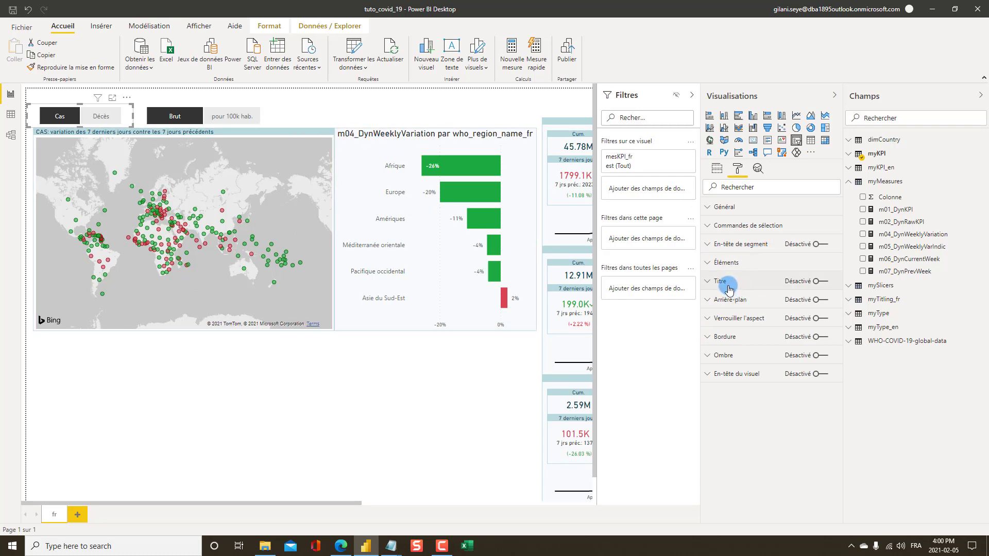
# - Set the bar chart title's font colour to be formatted by rules based on the measure m00_mySlice in mySlicers
pyautogui.click(423, 335)
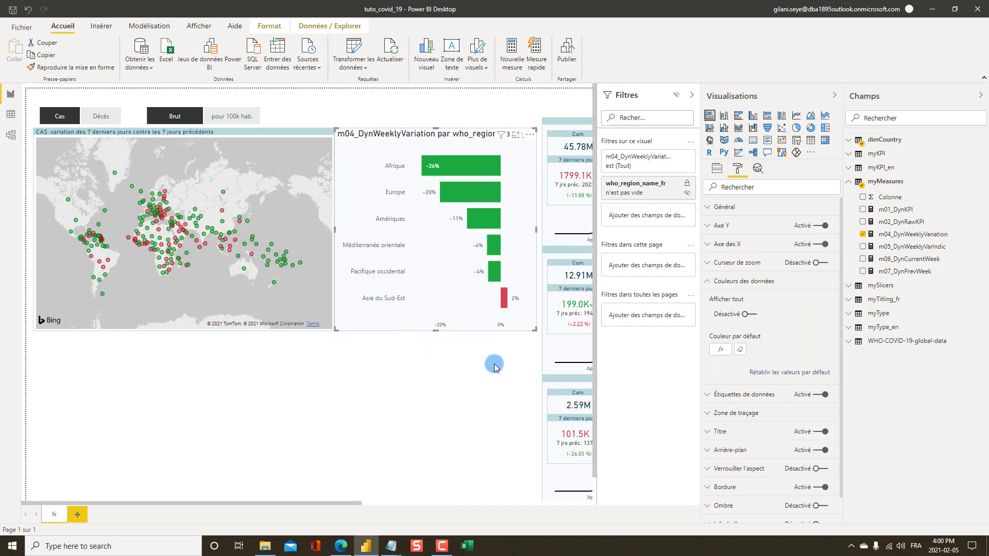
pyautogui.click(708, 282)
pyautogui.click(719, 336)
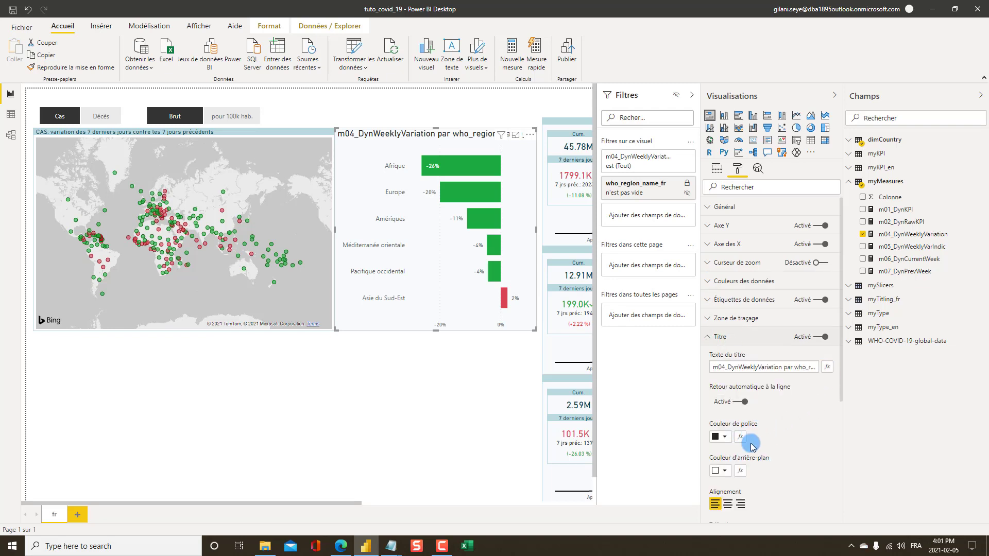
pyautogui.scroll(-2, 741, 435)
pyautogui.click(741, 335)
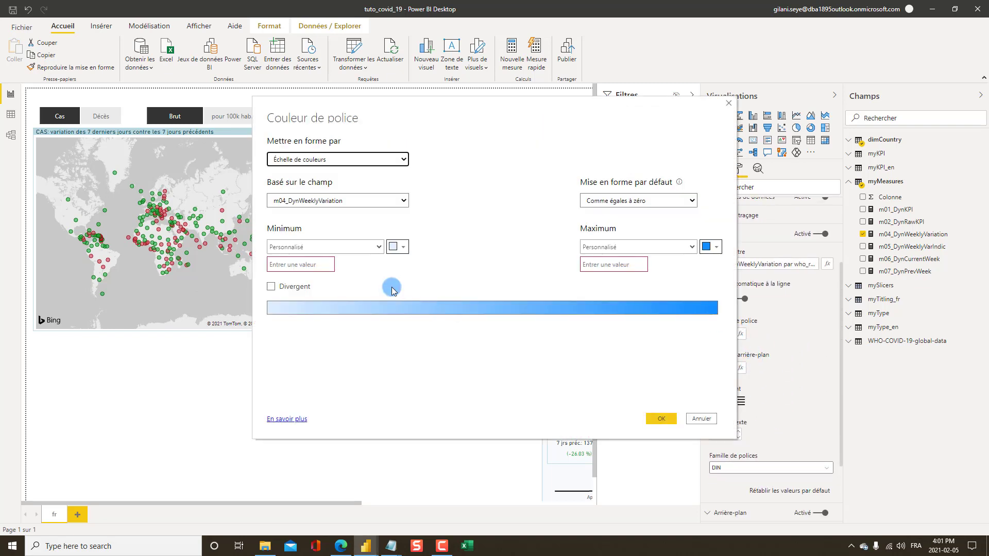
pyautogui.click(317, 161)
pyautogui.click(307, 181)
pyautogui.click(327, 201)
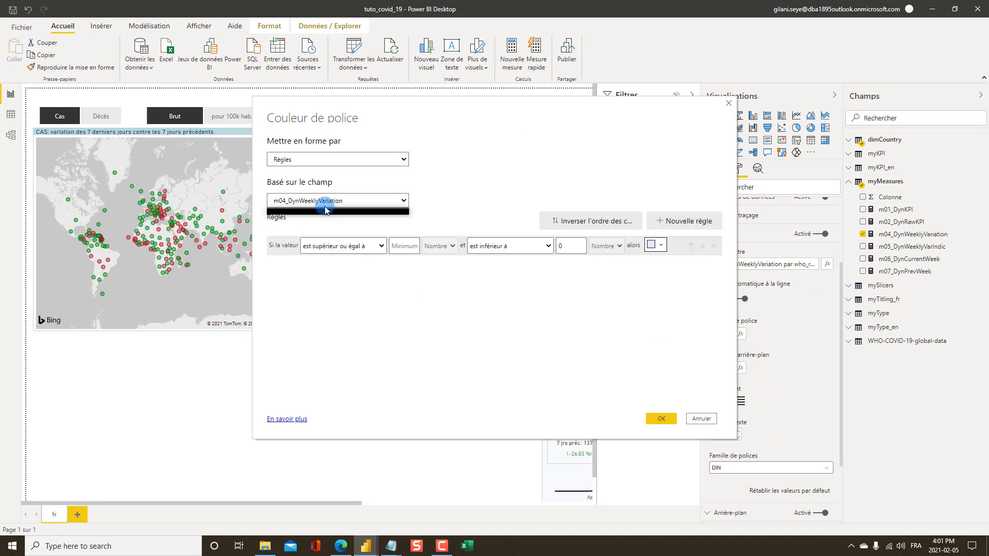
pyautogui.click(312, 304)
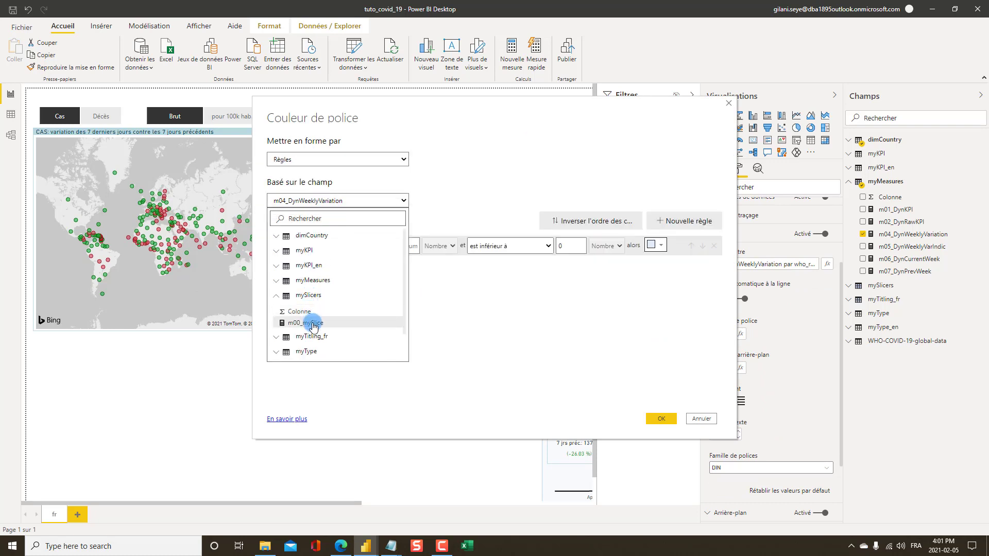
pyautogui.click(342, 321)
# - Define the first title font colour rule as dark teal for values from 1 to 2 inclusive
pyautogui.click(404, 246)
pyautogui.write('1')
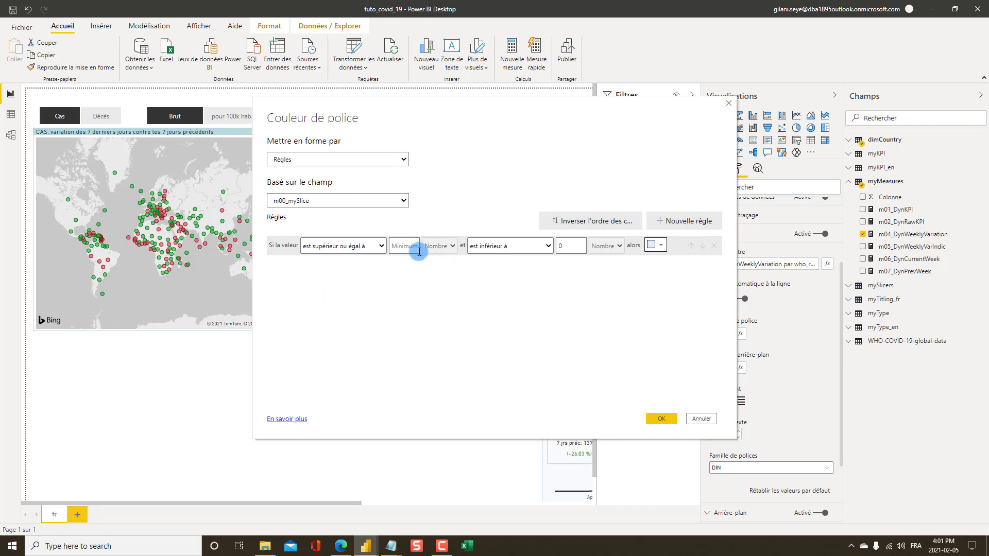
pyautogui.click(512, 246)
pyautogui.click(535, 267)
pyautogui.click(560, 245)
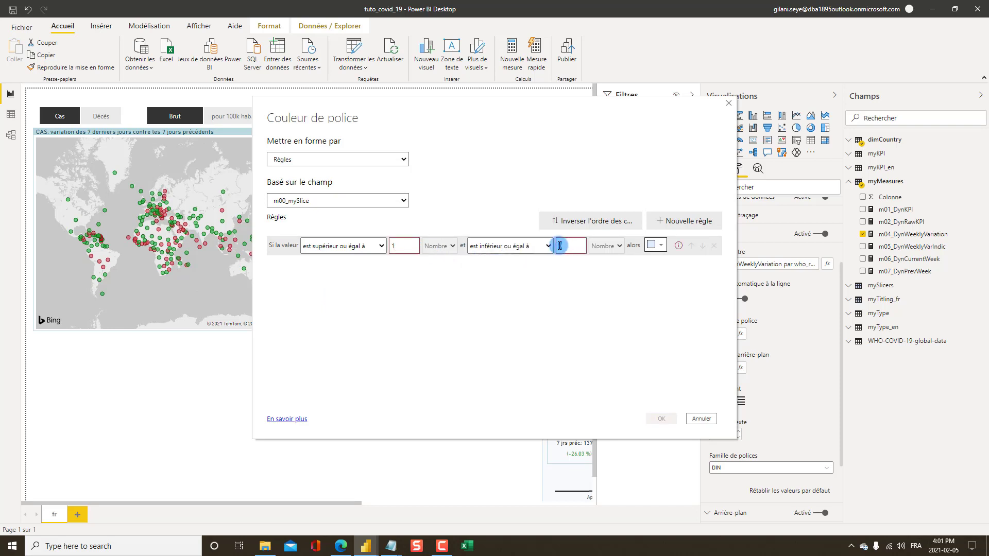
pyautogui.click(650, 246)
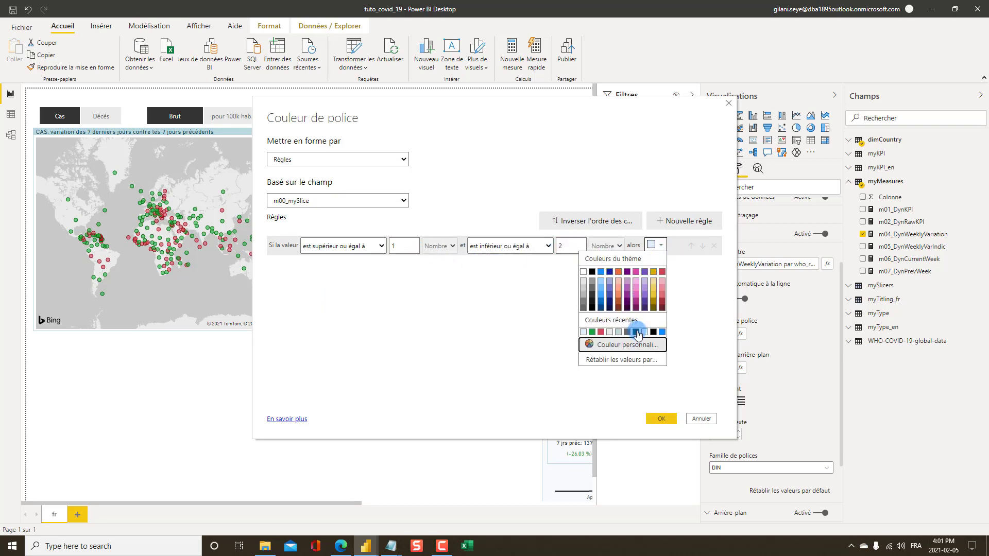
pyautogui.click(637, 332)
# - Add a second title font colour rule of dark grey for values from 3 to 4 inclusive, and apply the rules
pyautogui.click(678, 221)
pyautogui.click(407, 266)
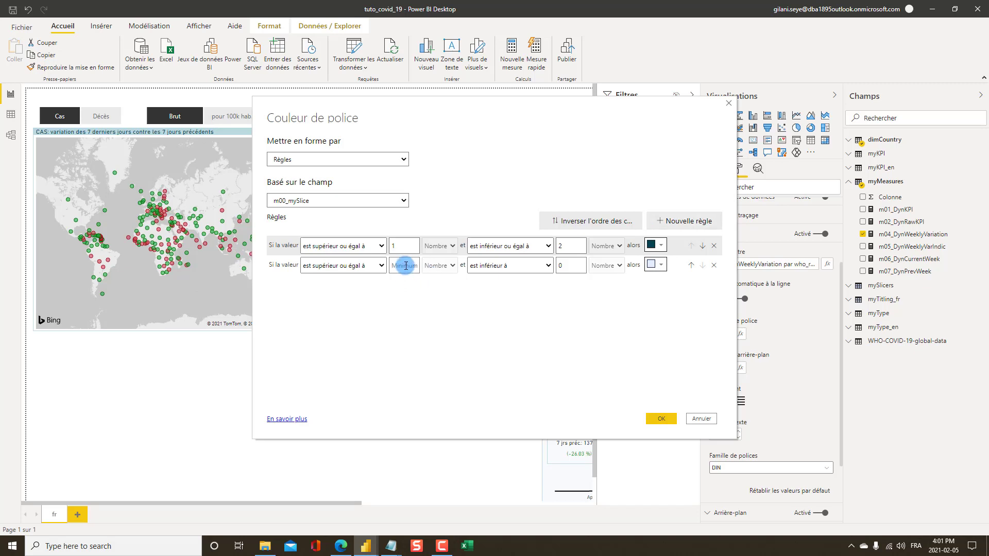
pyautogui.write('3')
pyautogui.click(507, 266)
pyautogui.click(497, 286)
pyautogui.doubleClick(569, 266)
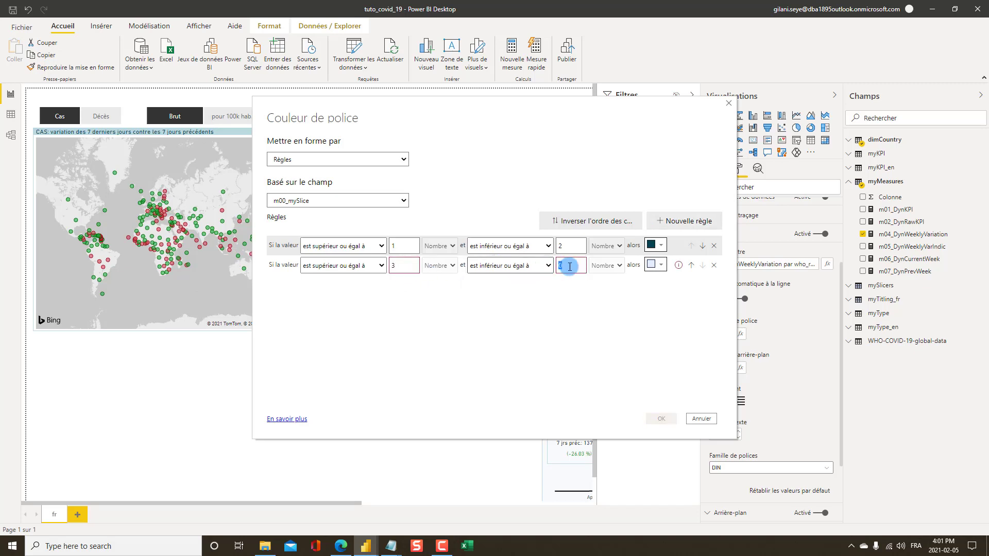
pyautogui.write('4')
pyautogui.click(655, 265)
pyautogui.click(585, 333)
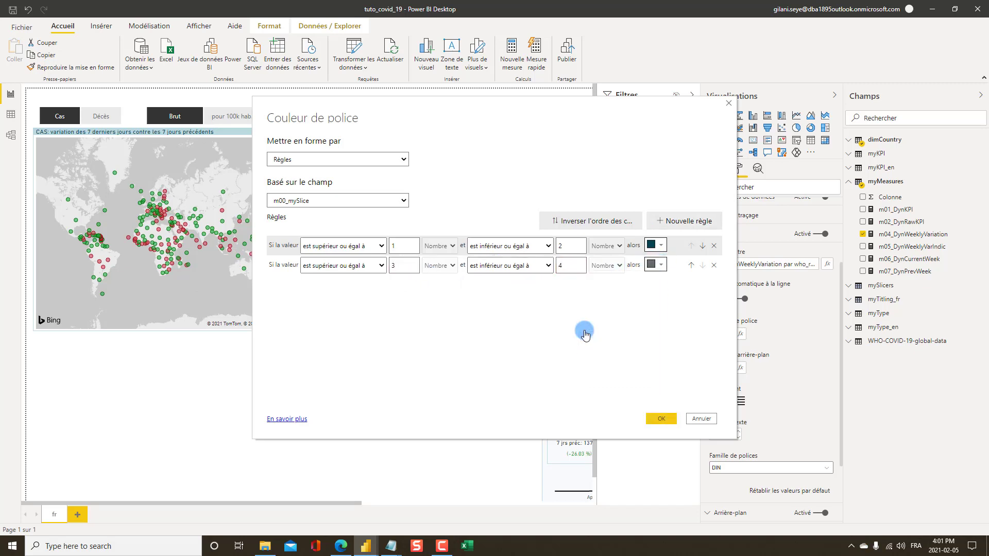
pyautogui.click(661, 418)
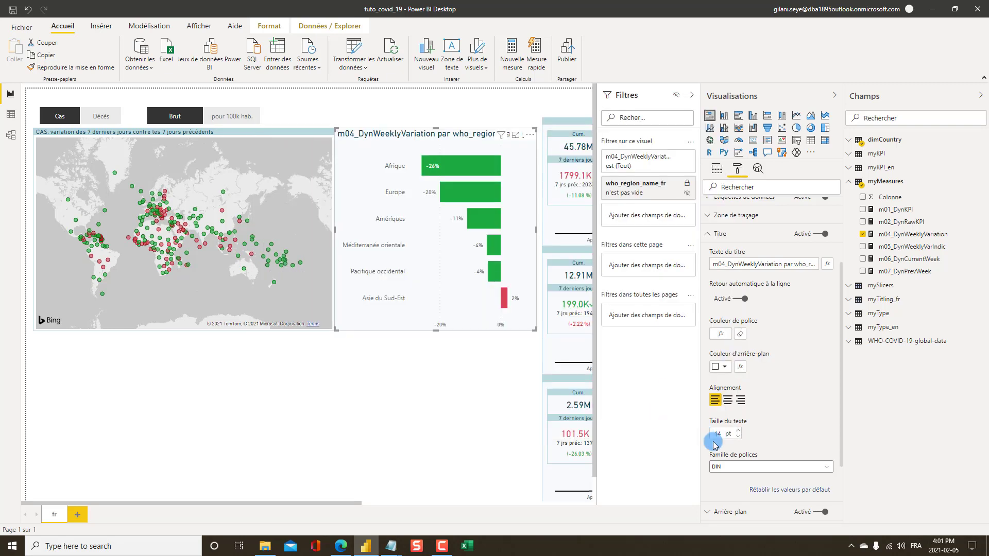
# - Set the bar chart title's background colour to be formatted by rules based on the measure m00_mySlice in mySlicers
pyautogui.click(740, 367)
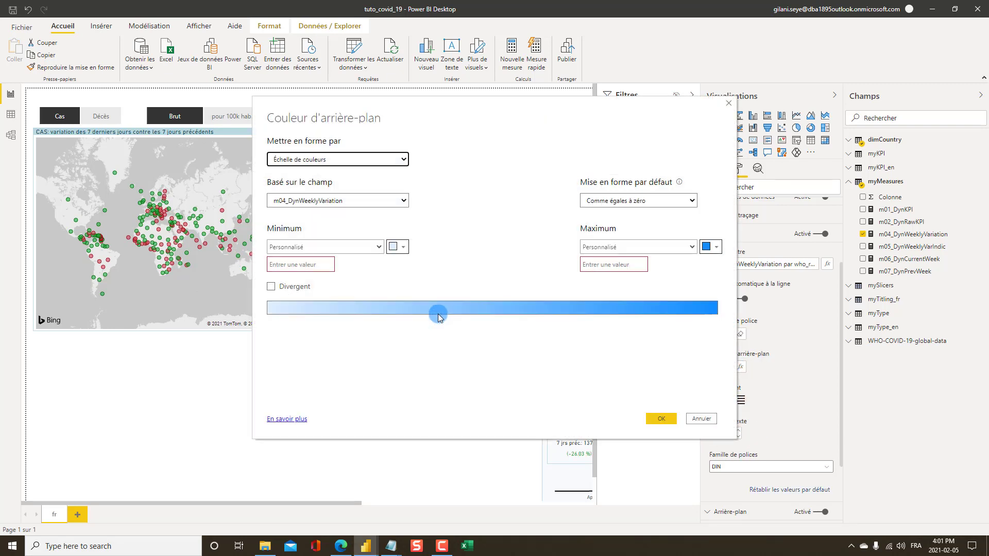
pyautogui.click(341, 159)
pyautogui.click(318, 180)
pyautogui.click(327, 201)
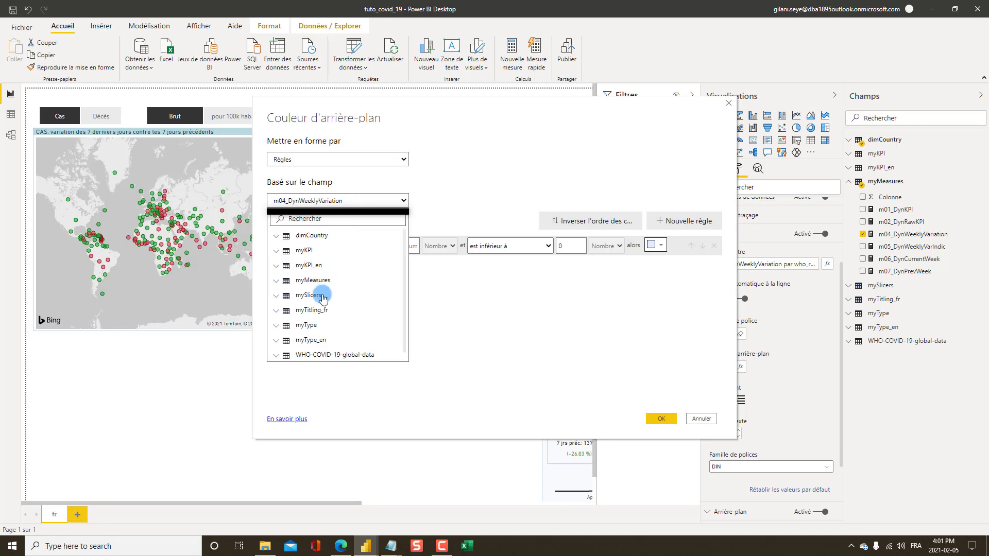
pyautogui.click(307, 295)
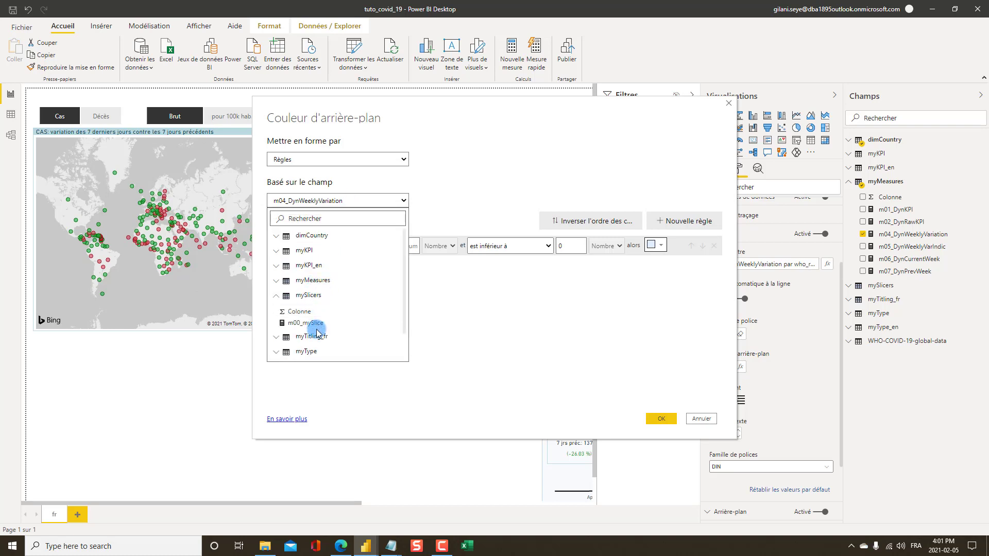
pyautogui.click(309, 323)
# - Define the first title background colour rule as light teal for values from 1 to 2 inclusive
pyautogui.click(394, 246)
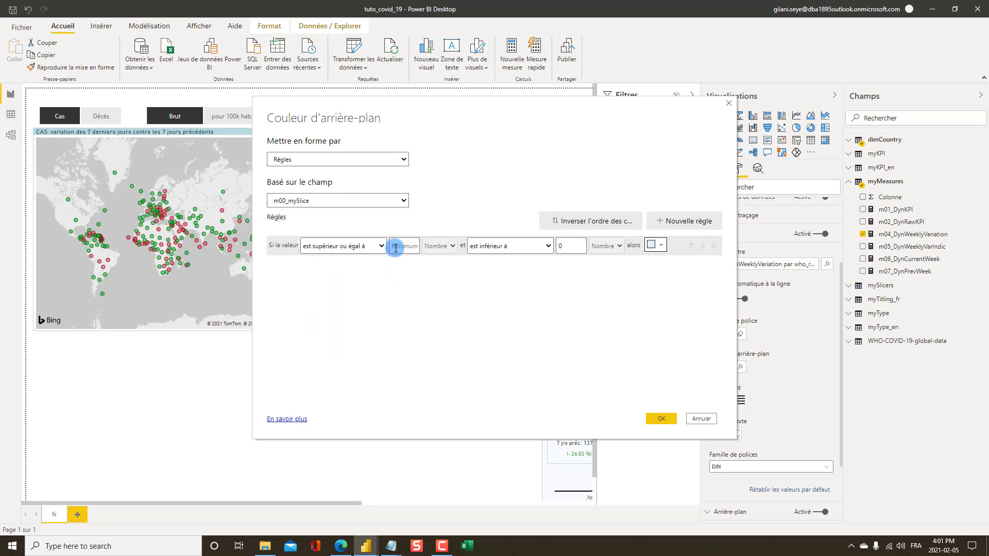
pyautogui.write('1')
pyautogui.click(510, 246)
pyautogui.click(507, 267)
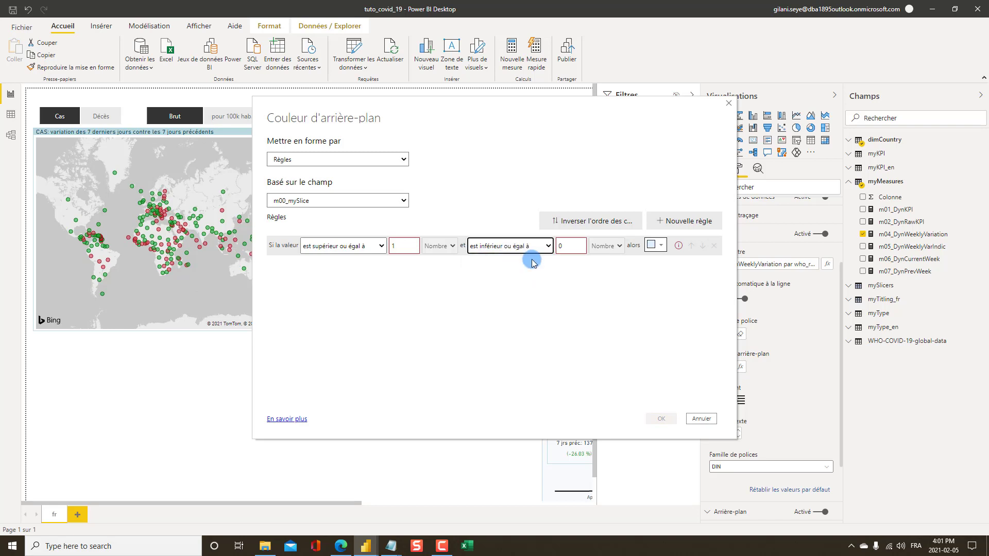
pyautogui.click(570, 245)
pyautogui.write('2')
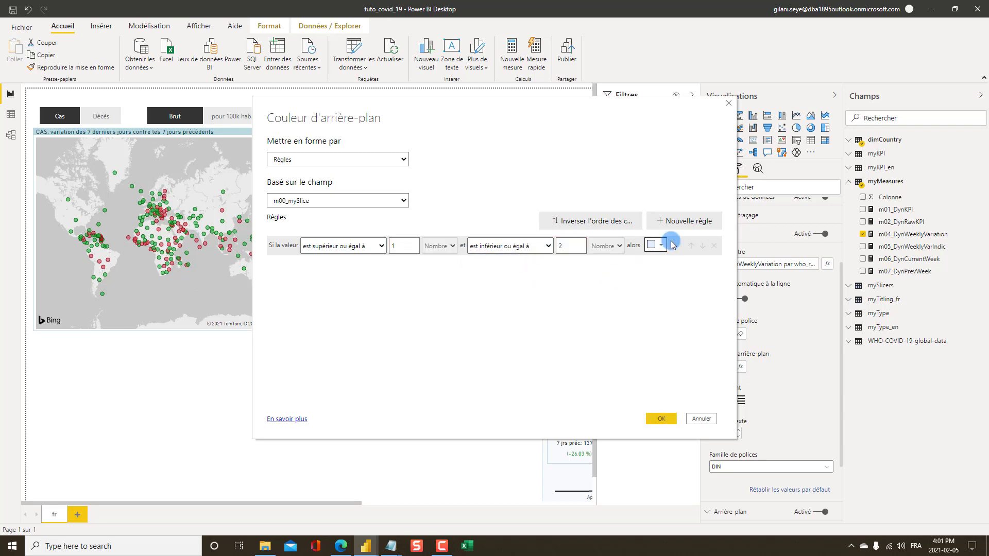
pyautogui.click(659, 248)
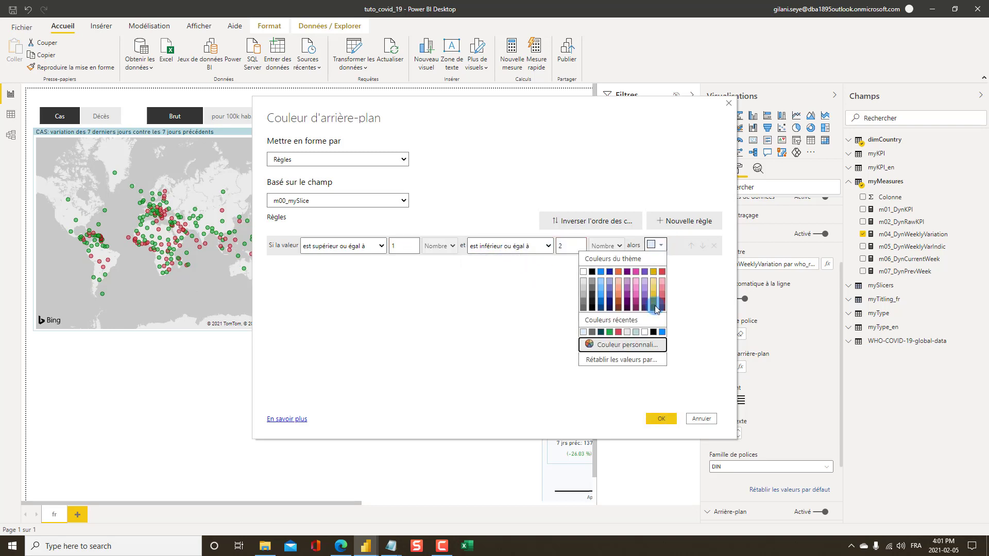
pyautogui.click(636, 332)
# - Add a second title background colour rule of light grey for values from 3 to 4 inclusive, and apply the rules
pyautogui.click(684, 220)
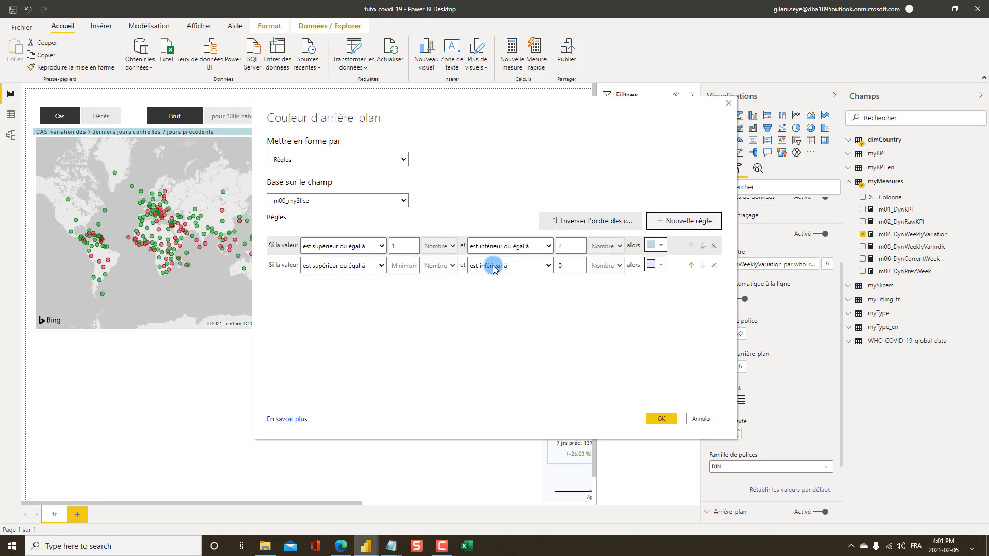
pyautogui.write('3')
pyautogui.click(478, 265)
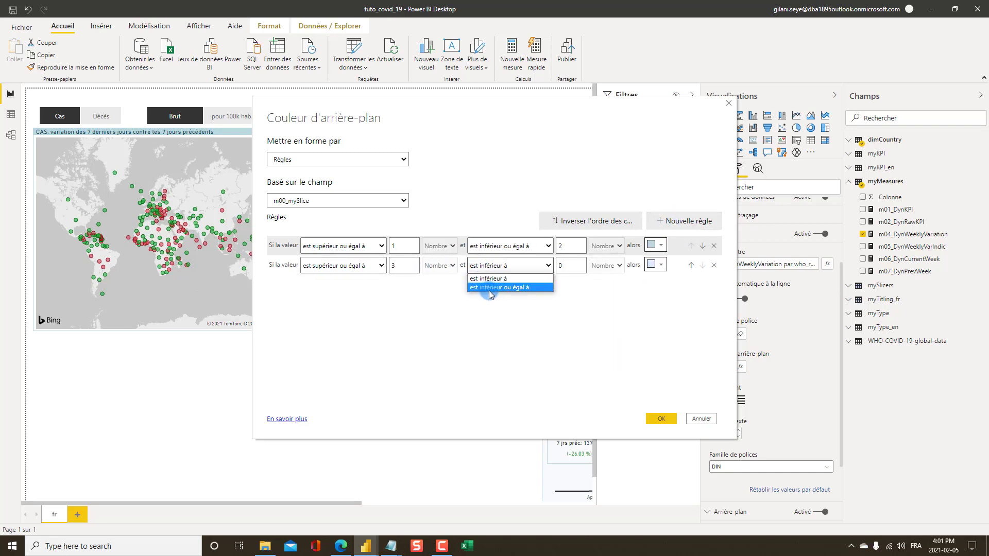
pyautogui.click(479, 288)
pyautogui.click(571, 266)
pyautogui.click(502, 267)
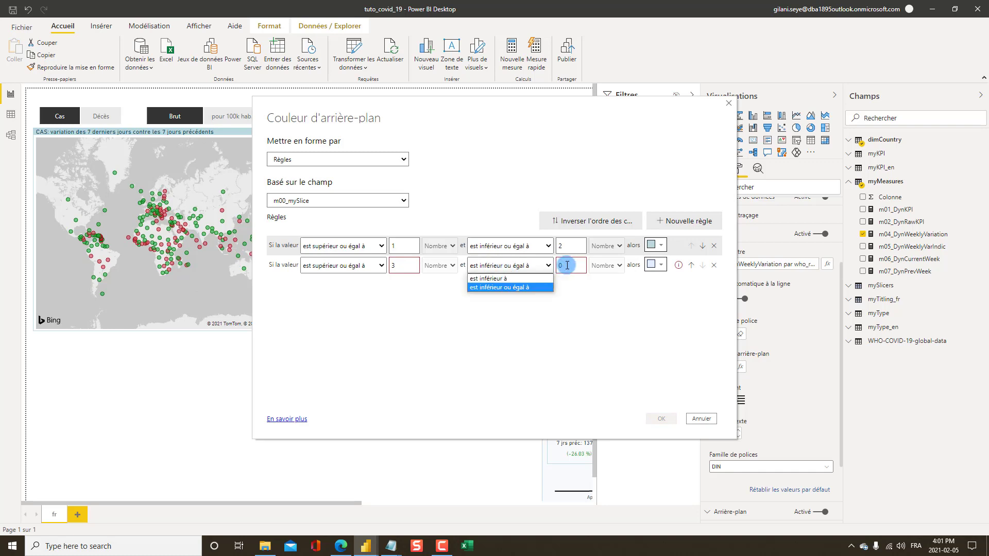
pyautogui.moveTo(571, 264); pyautogui.dragTo(539, 264)
pyautogui.write('4')
pyautogui.click(655, 264)
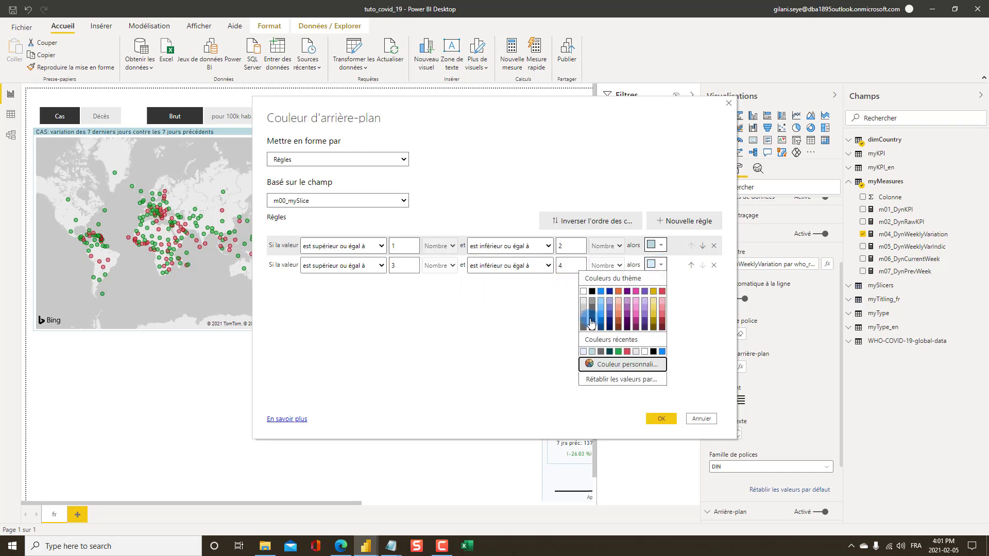
pyautogui.click(583, 303)
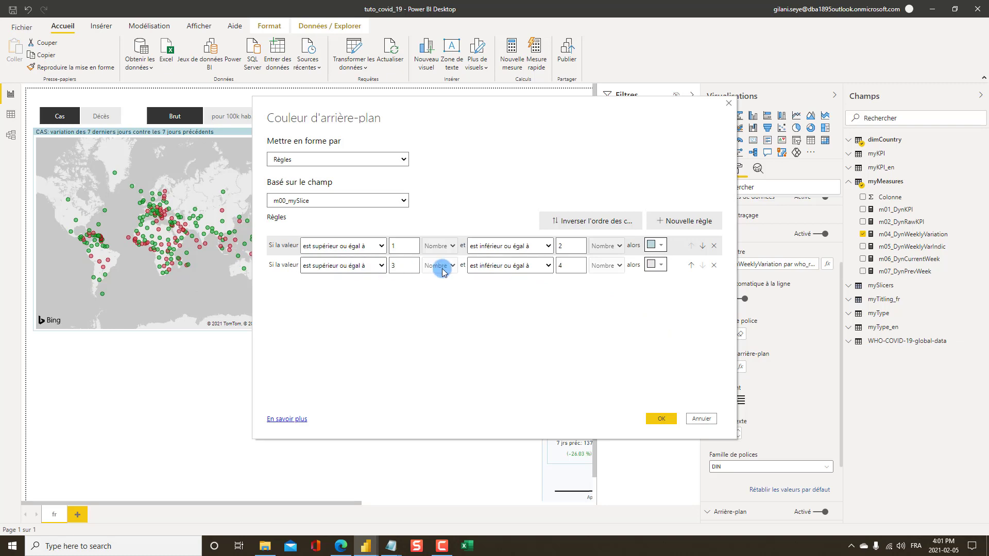
pyautogui.click(661, 418)
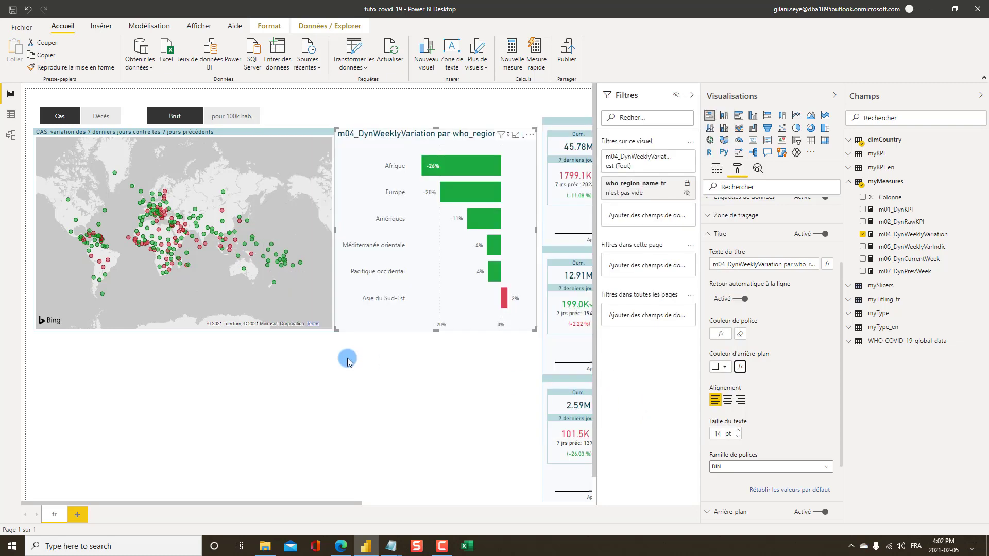
# - Set the bar chart title's text size to 10 pt and collapse the title settings
pyautogui.click(722, 434)
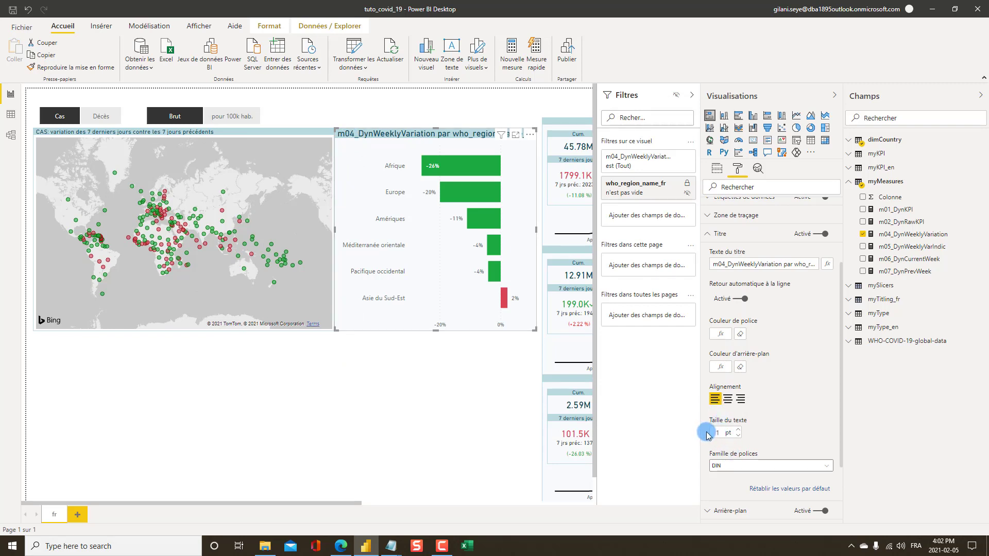
pyautogui.write('0')
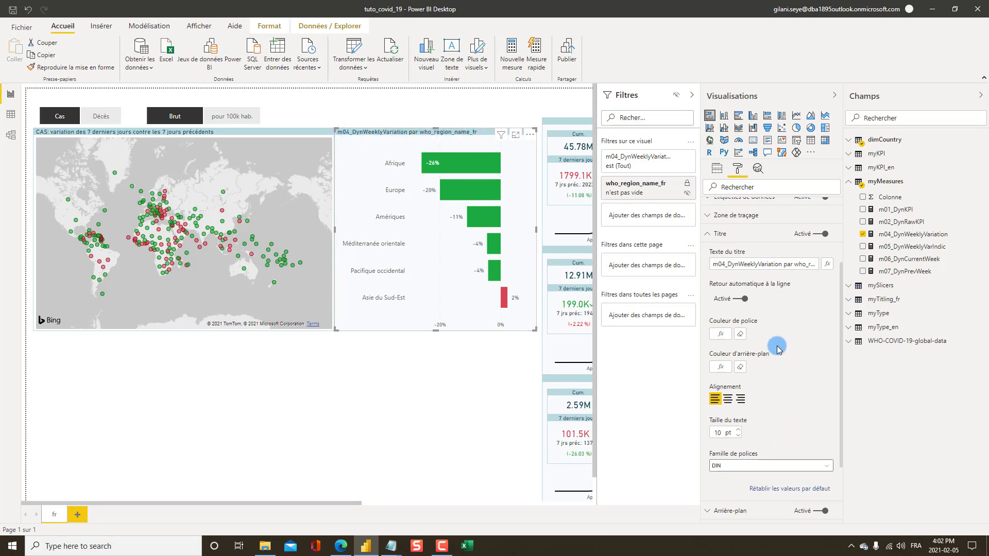
pyautogui.click(710, 236)
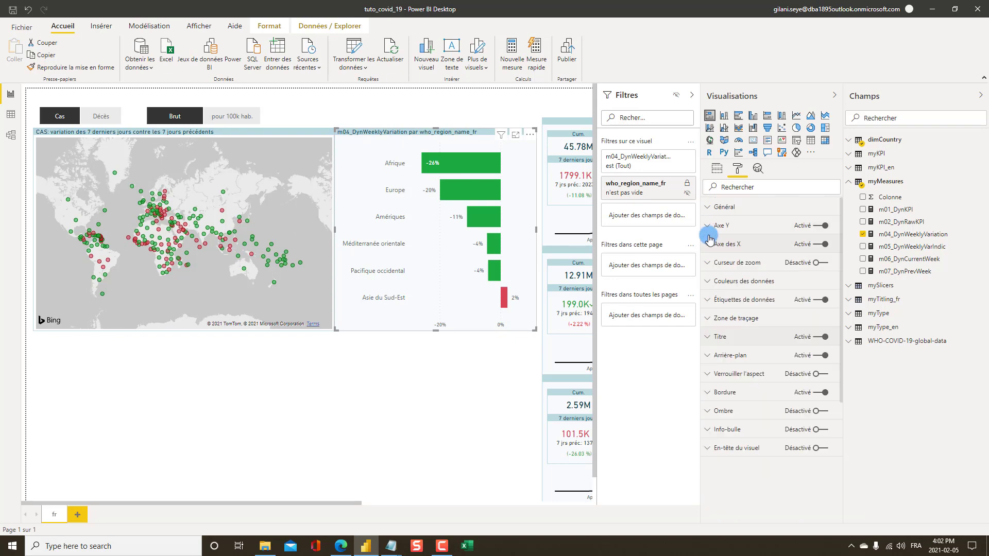
# - Collapse the myMeasures table and create a new measure in the myTitling_fr table
pyautogui.click(849, 184)
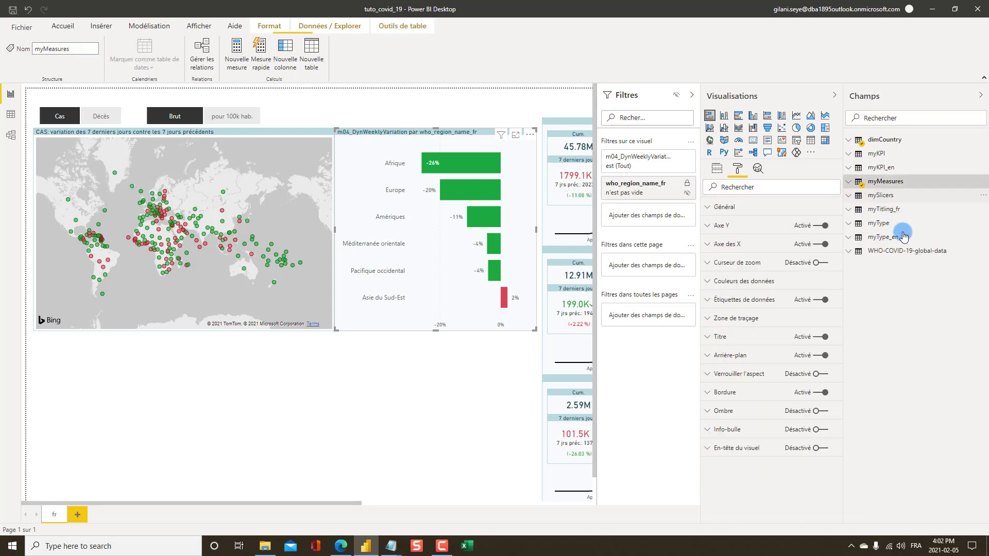
pyautogui.click(878, 211)
pyautogui.rightClick(882, 214)
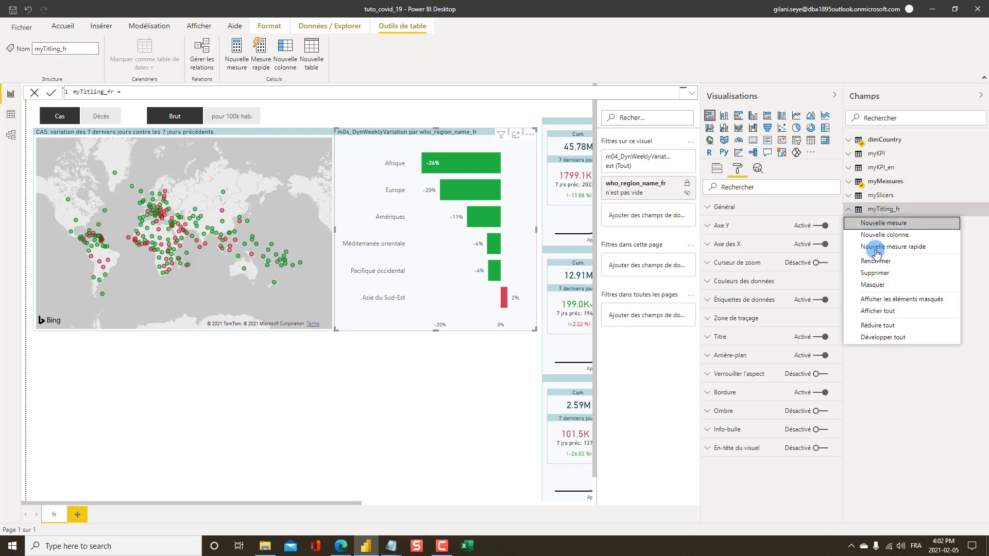
pyautogui.click(900, 240)
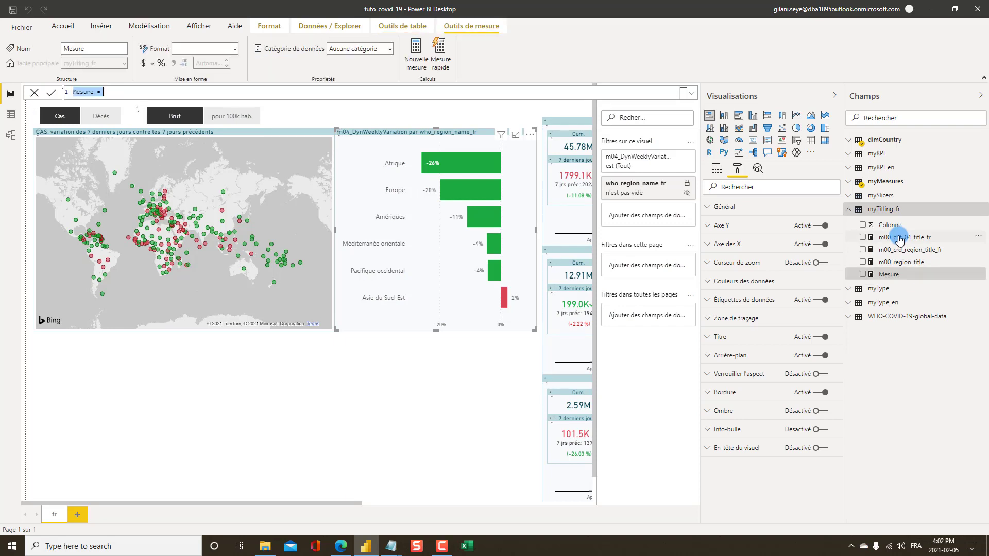
# - Switch to 00_DAX_Titling_Formula_fr.txt in Notepad and copy the complete m00_cht_03_title_fr formula
pyautogui.hotkey('alt', 'Tab')
pyautogui.hotkey('alt', 'Tab')
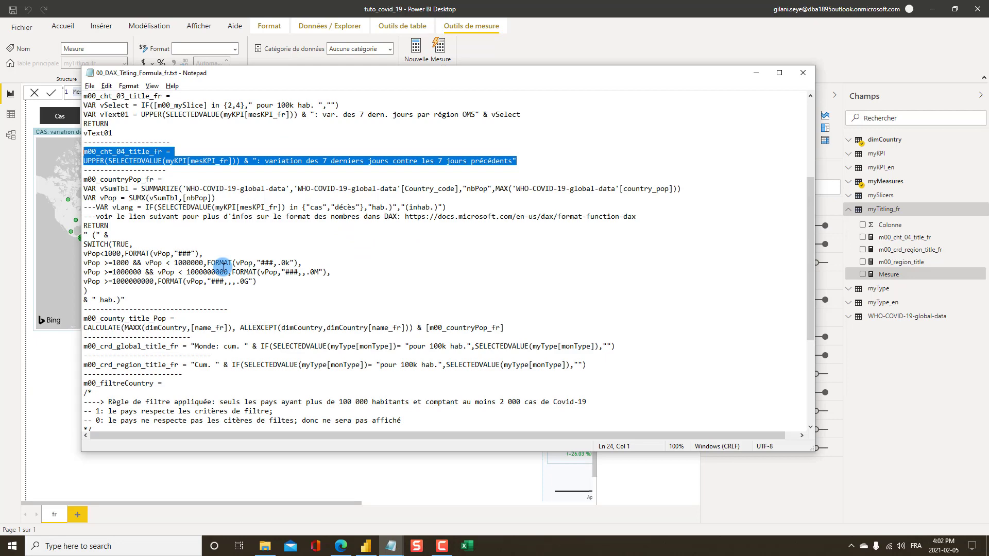
pyautogui.scroll(1, 222, 266)
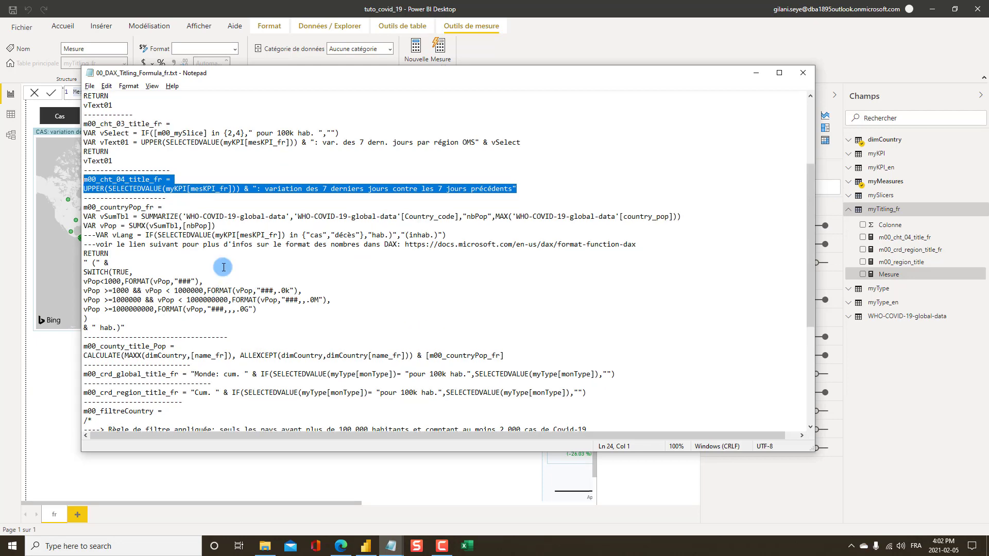
pyautogui.moveTo(113, 161); pyautogui.dragTo(77, 126)
pyautogui.hotkey('ctrl', 'c')
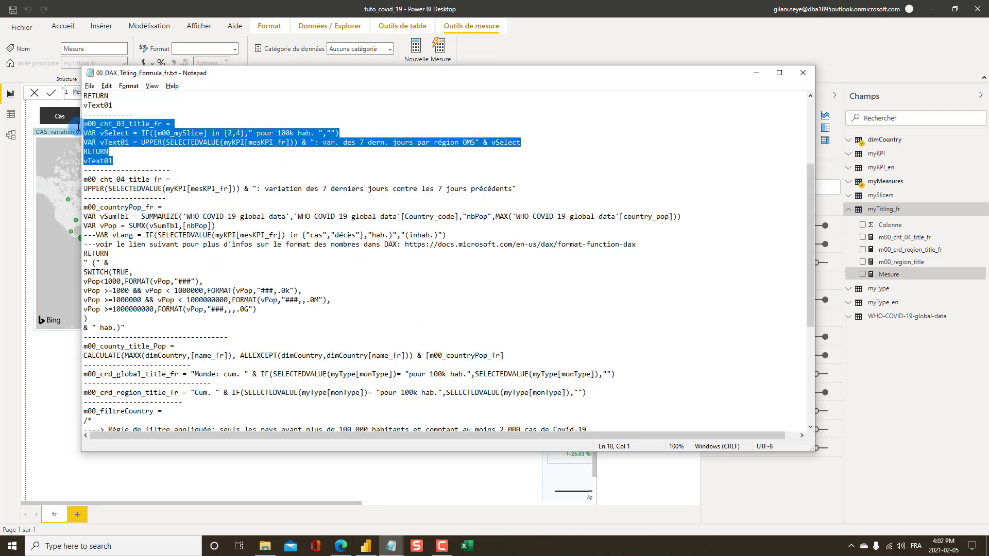
# - Return to Power BI Desktop, paste the m00_cht_03_title_fr formula into the new measure and commit it
pyautogui.hotkey('alt', 'Tab')
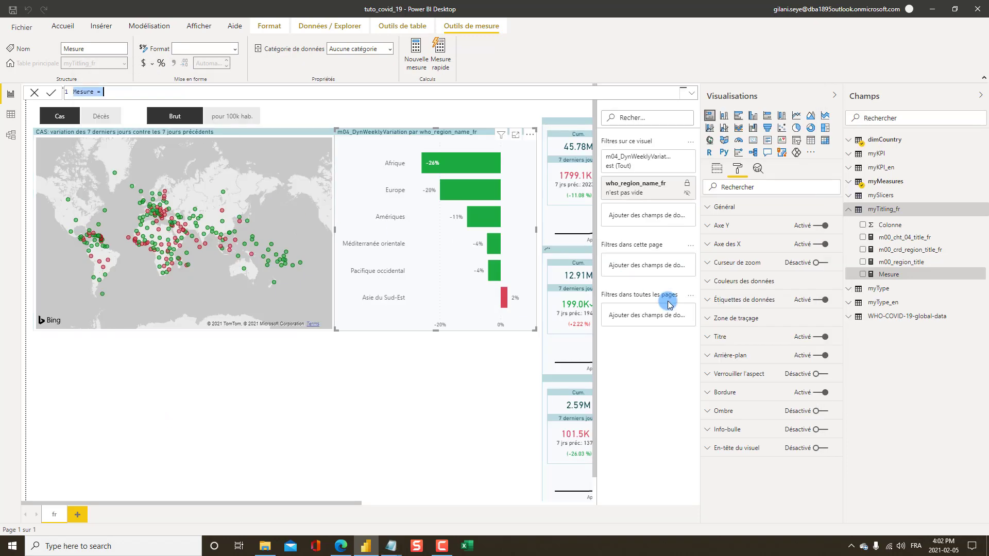
pyautogui.click(692, 92)
pyautogui.hotkey('ctrl', 'v')
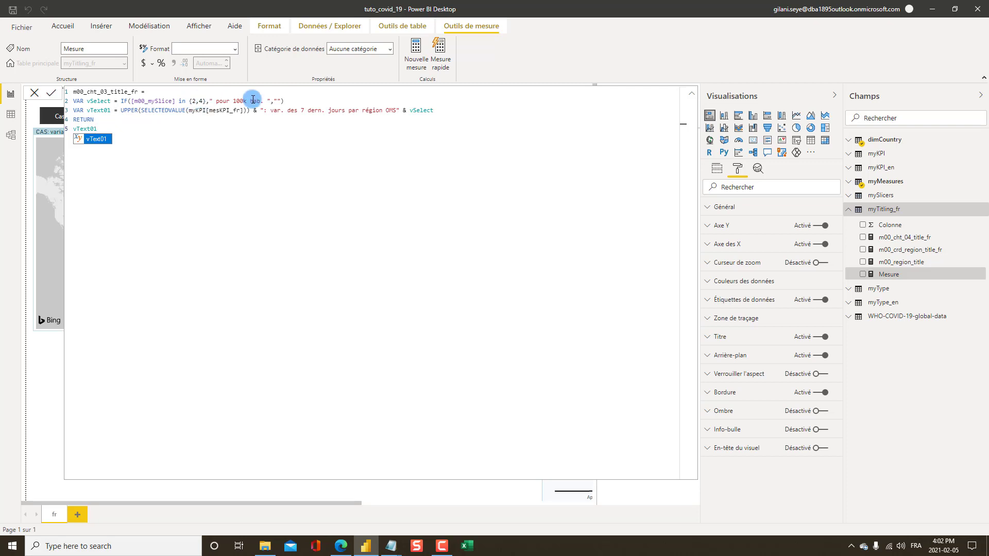
pyautogui.click(51, 94)
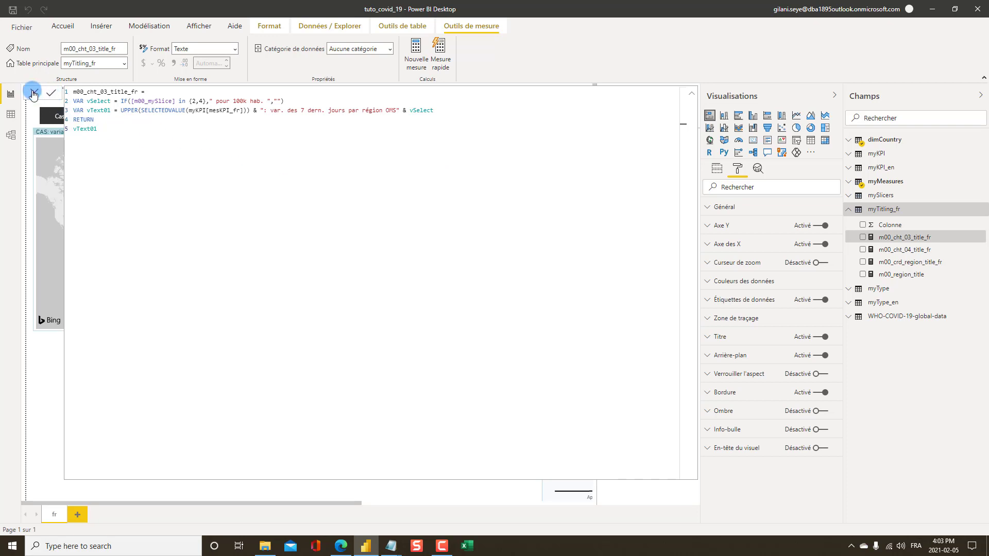
pyautogui.click(33, 93)
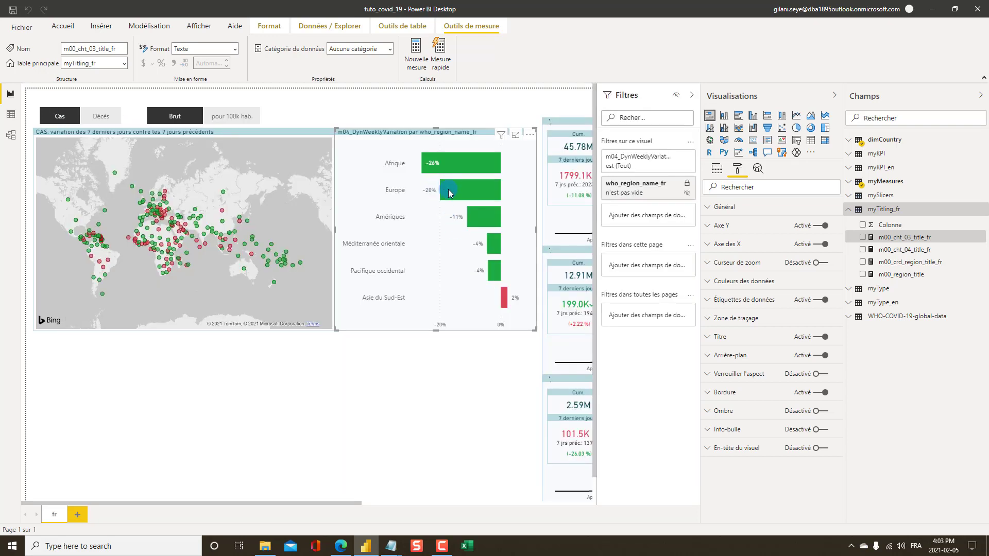
# - Base the bar chart's title text on the field value of m00_cht_03_title_fr from myTitling_fr
pyautogui.click(407, 169)
pyautogui.click(719, 337)
pyautogui.click(834, 368)
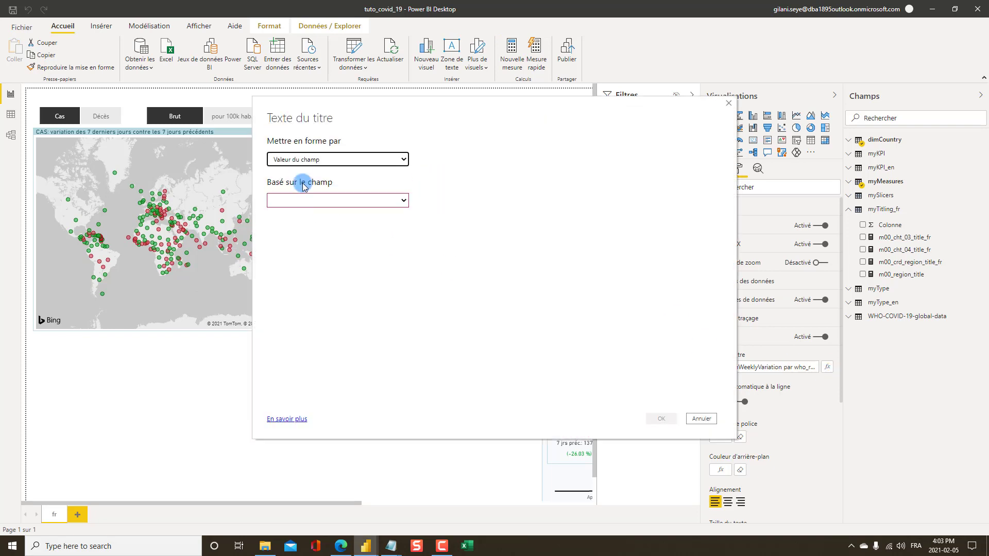
pyautogui.click(316, 204)
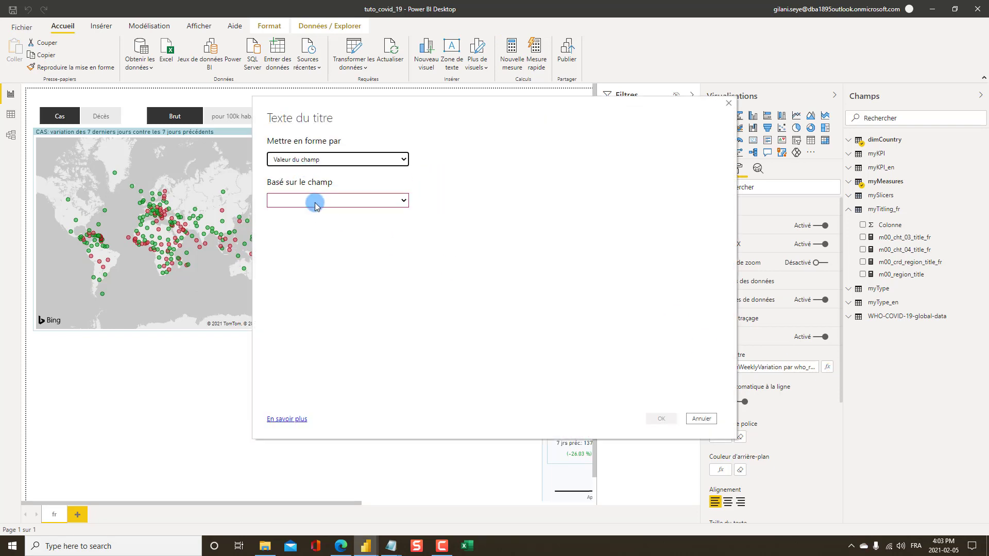
pyautogui.click(316, 204)
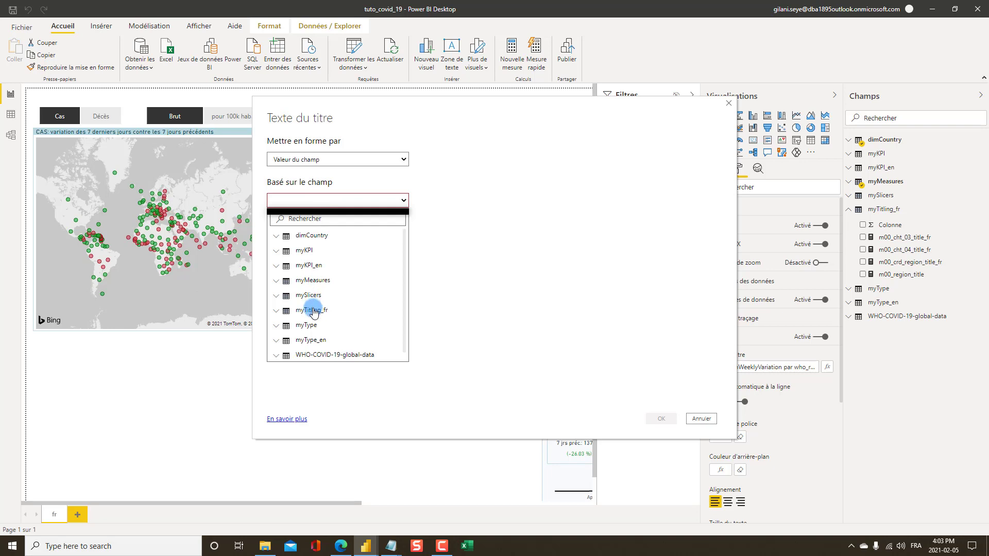
pyautogui.click(313, 311)
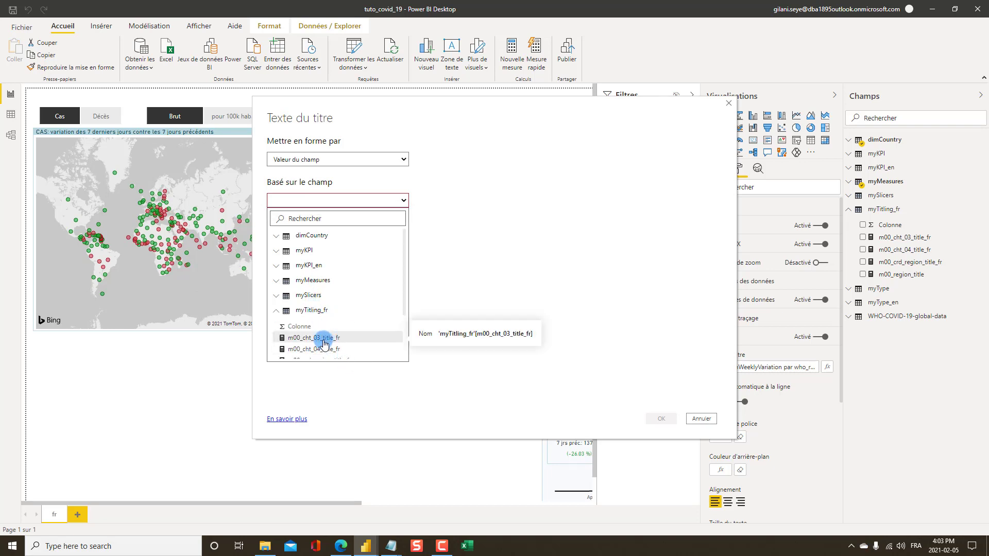
pyautogui.click(324, 339)
pyautogui.click(661, 418)
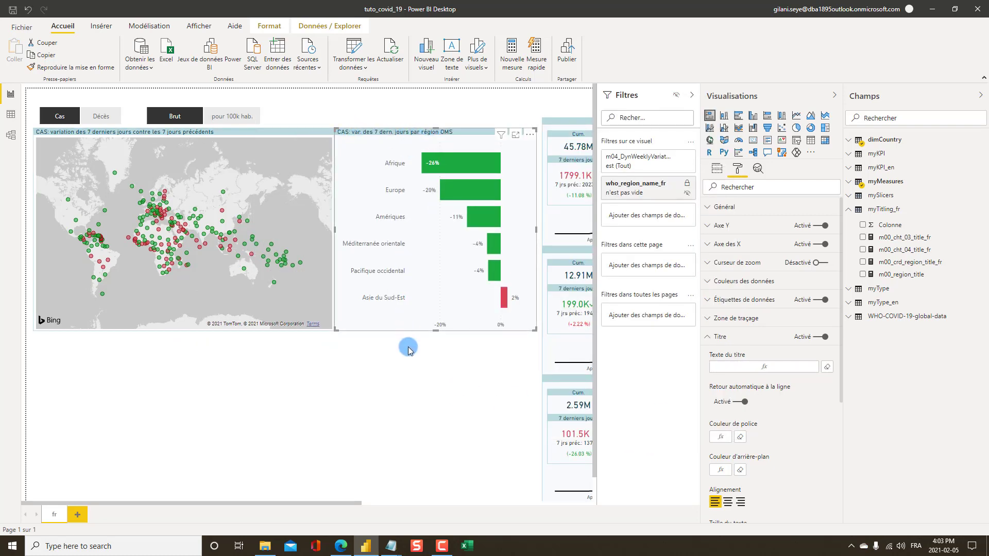
# - Reselect the bar chart, look up its specified size in covid_layout_design.txt in Notepad, and return to Power BI Desktop
pyautogui.click(516, 385)
pyautogui.click(388, 138)
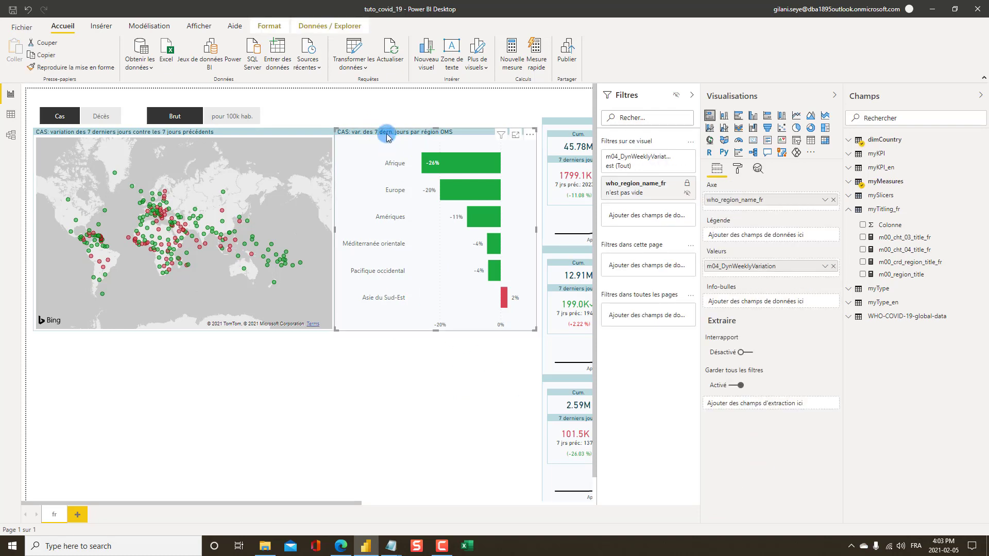
pyautogui.hotkey('alt', 'Tab')
pyautogui.hotkey('alt', 'Tab')
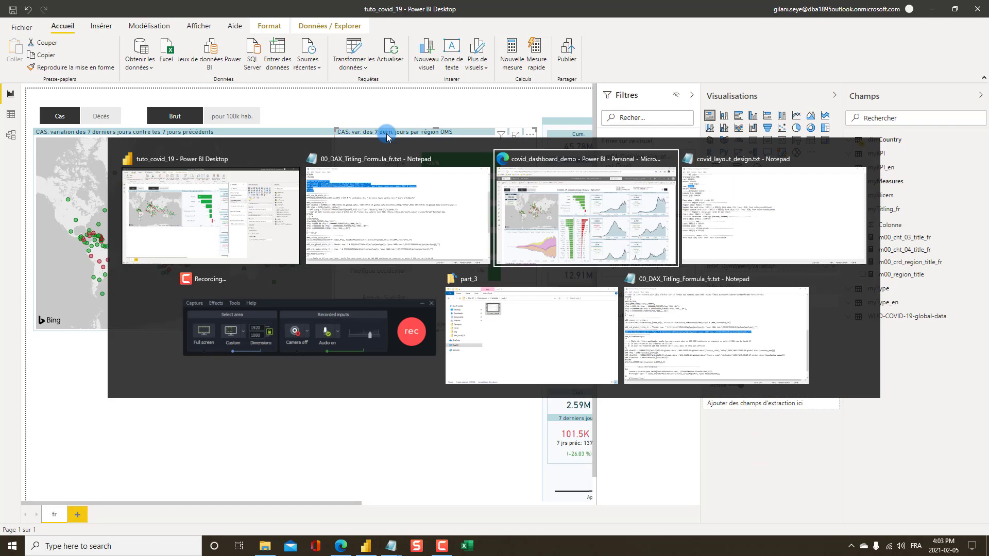
pyautogui.hotkey('alt', 'Tab')
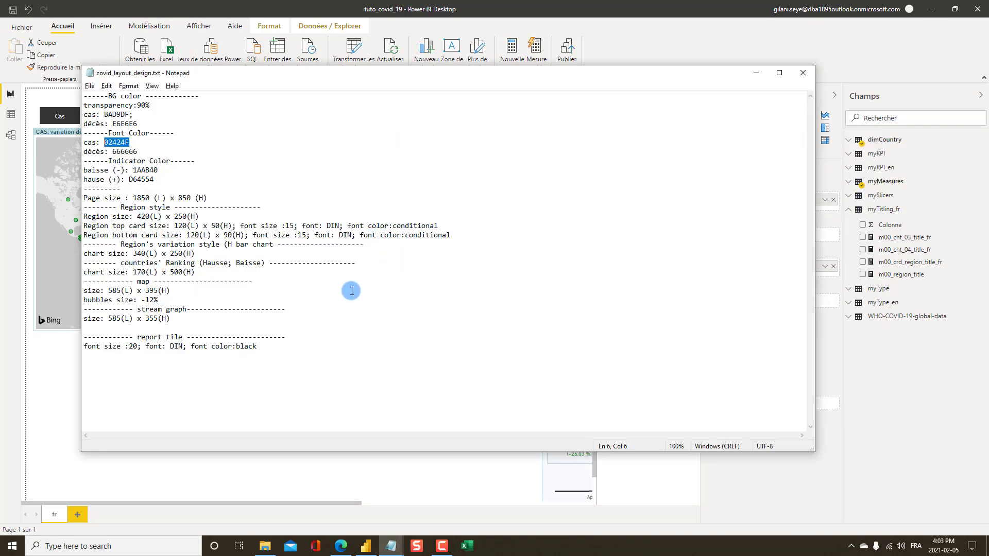
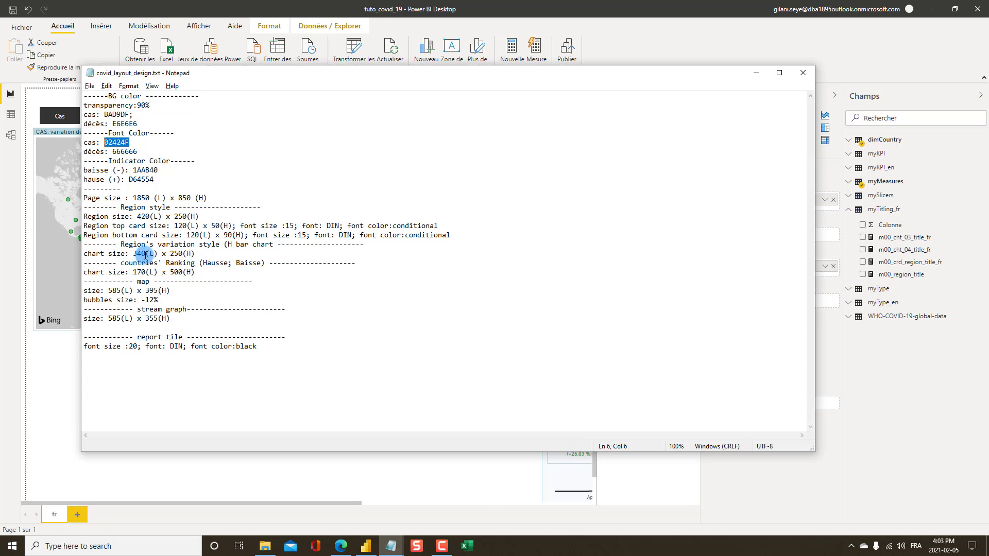
pyautogui.moveTo(211, 256); pyautogui.dragTo(79, 254)
pyautogui.hotkey('alt', 'Tab')
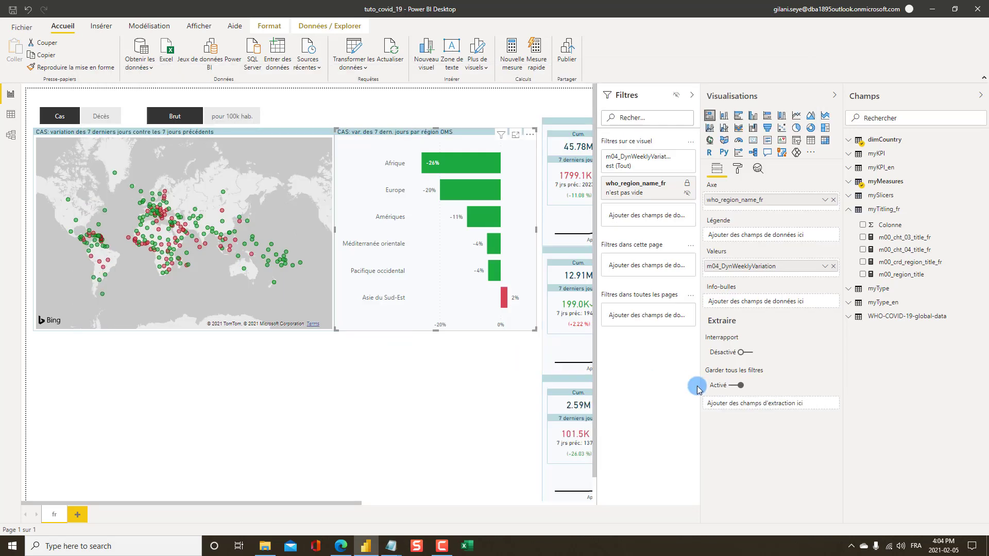
# - Set the regional bar chart's width to 340 and its height to 250
pyautogui.click(737, 171)
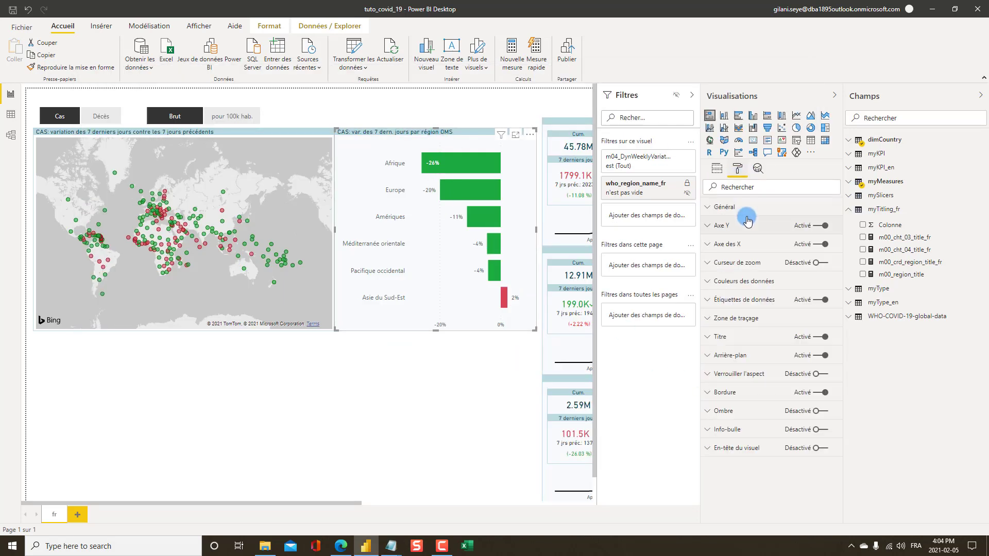
pyautogui.moveTo(726, 338); pyautogui.dragTo(659, 337)
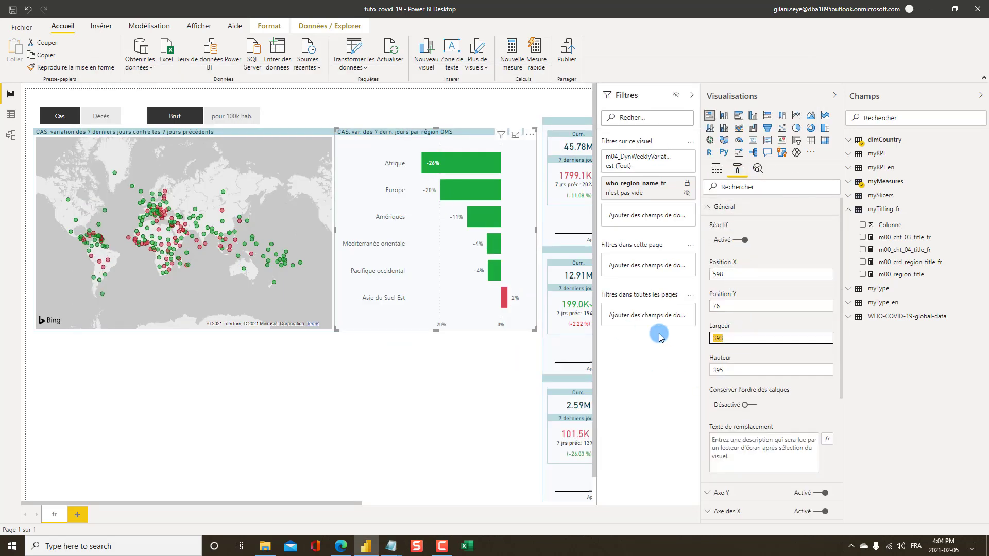
pyautogui.write('340')
pyautogui.moveTo(730, 370); pyautogui.dragTo(706, 372)
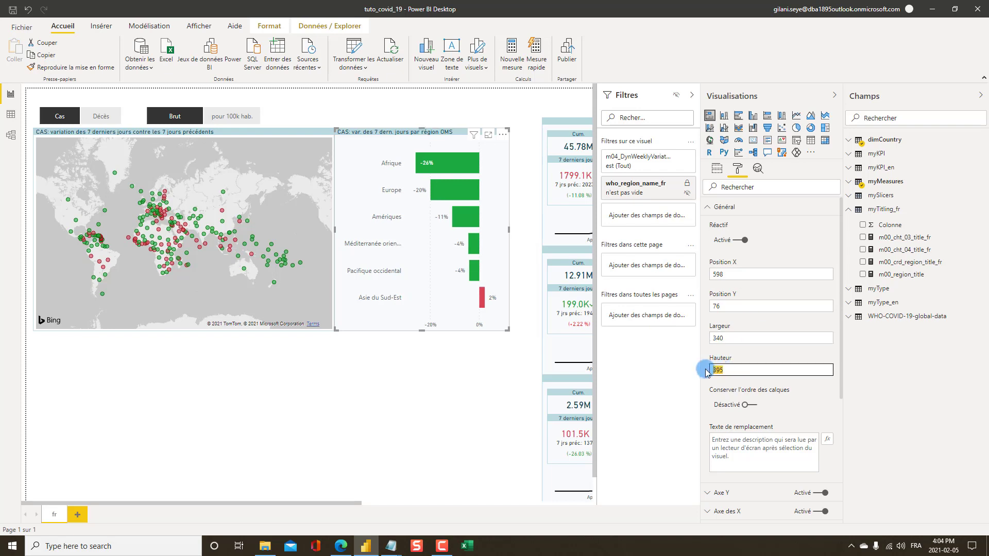
pyautogui.click(749, 347)
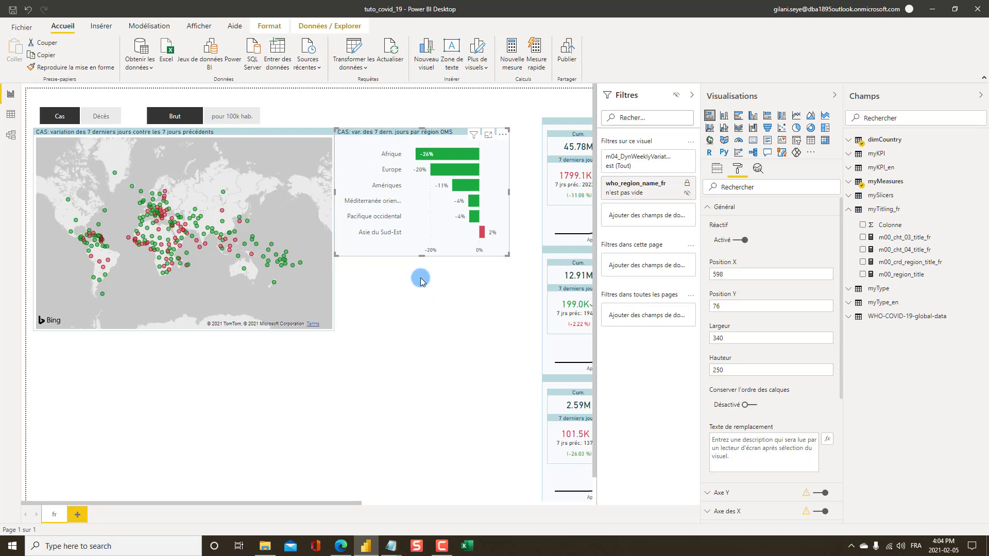
pyautogui.click(431, 305)
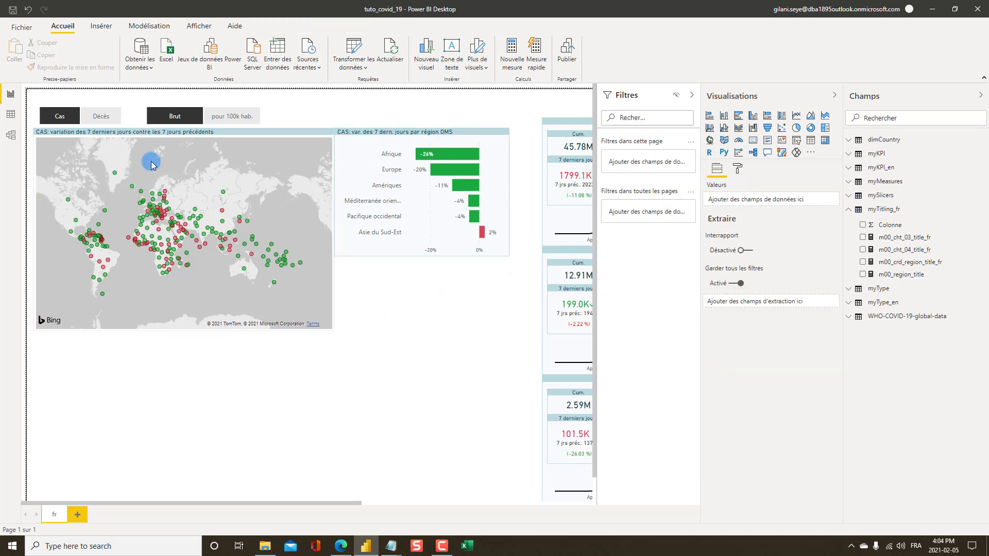
# - Switch the indicator slicer to Décès and set the bar chart's Y-axis maximum size to 37%
pyautogui.click(91, 122)
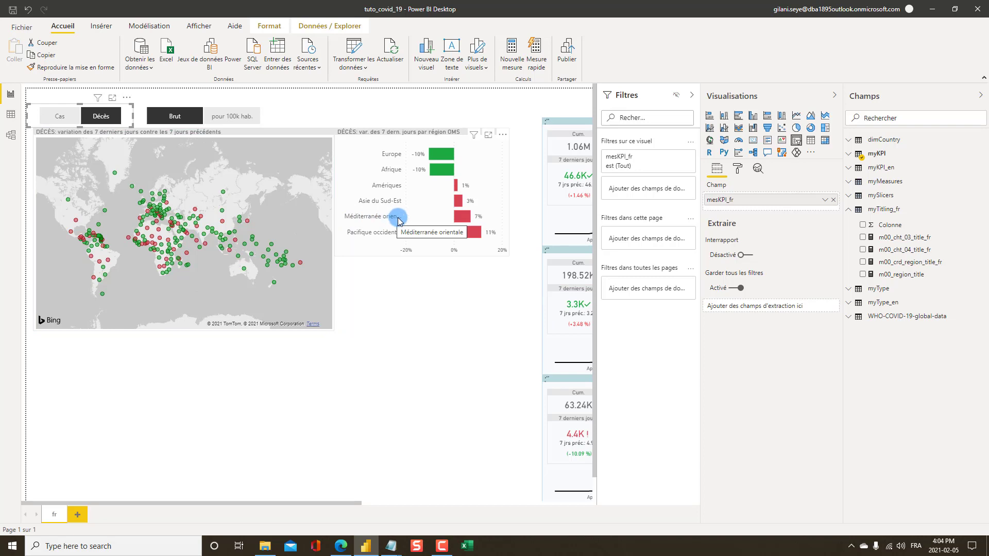
pyautogui.click(435, 258)
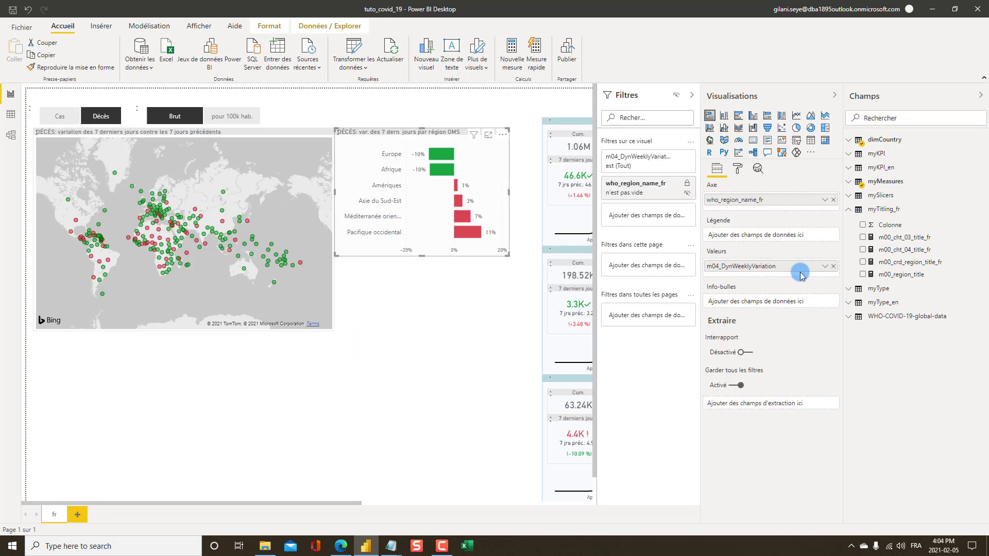
pyautogui.click(738, 170)
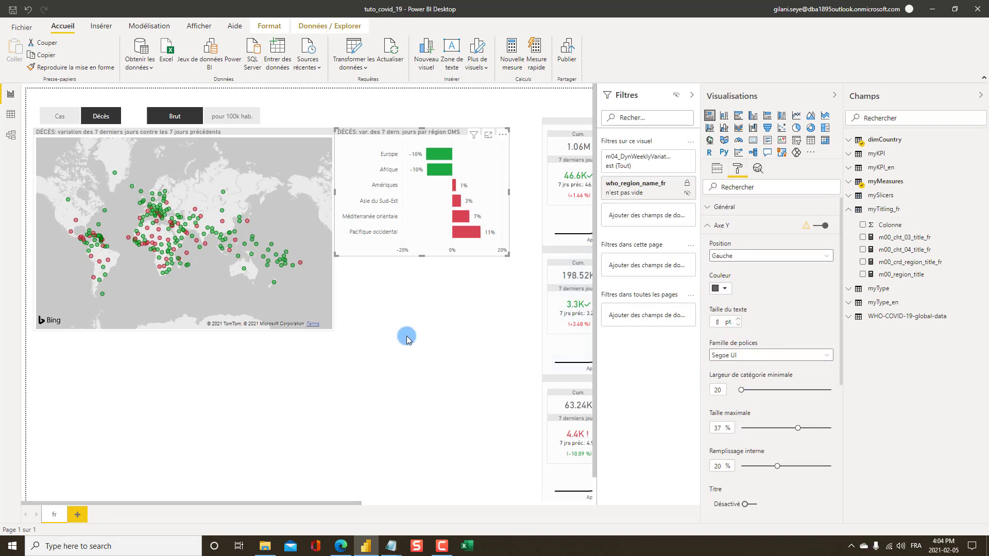
pyautogui.click(436, 372)
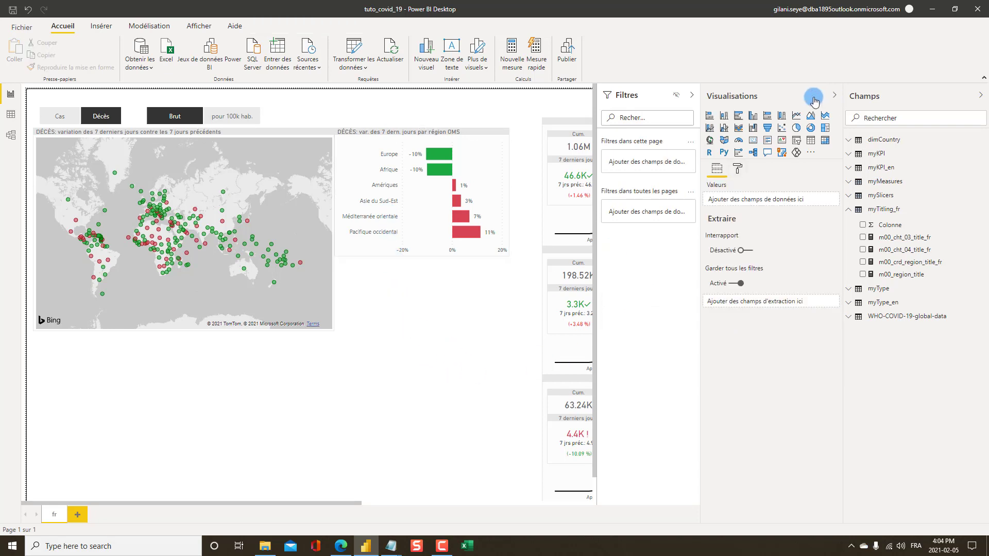
# - Collapse the Visualisations, Champs and Filtres panes to free space around the report page
pyautogui.click(834, 96)
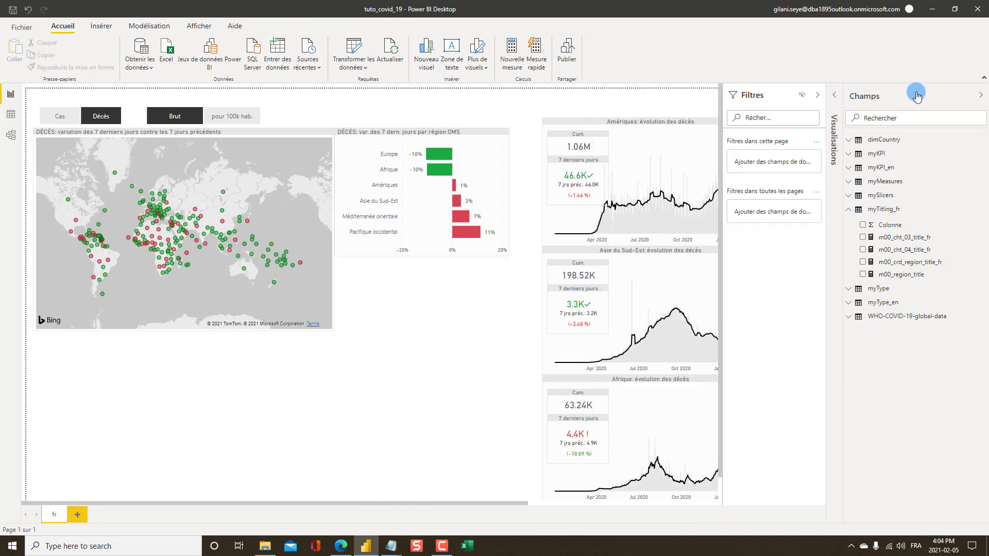
pyautogui.click(979, 95)
pyautogui.click(949, 95)
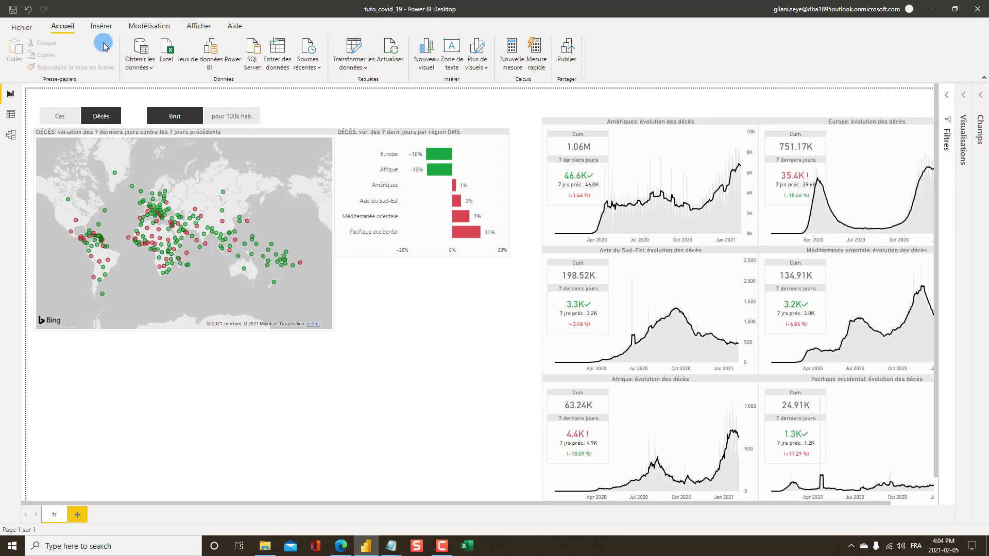
# - Preview the report page fitted to the window width, and restore it to Taille réelle
pyautogui.click(199, 26)
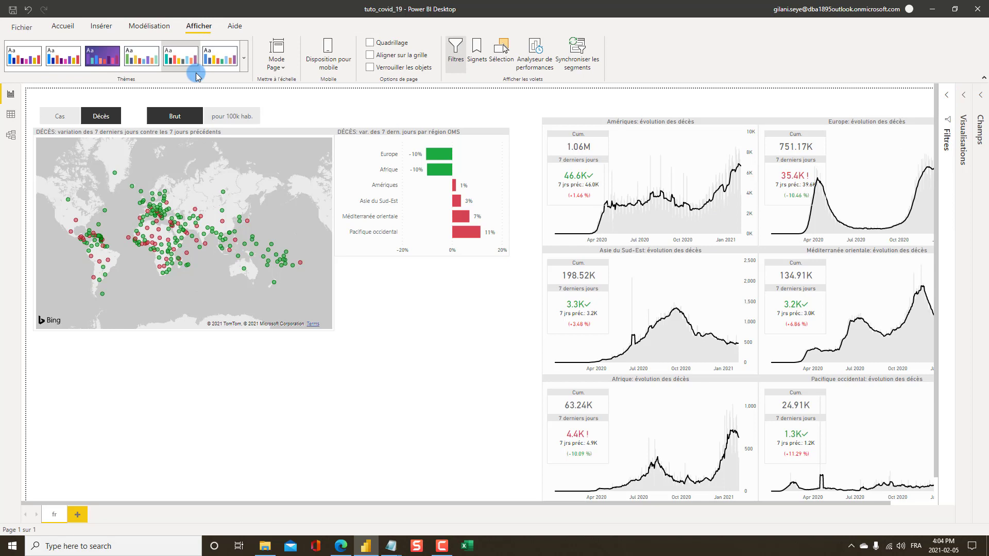
pyautogui.click(276, 61)
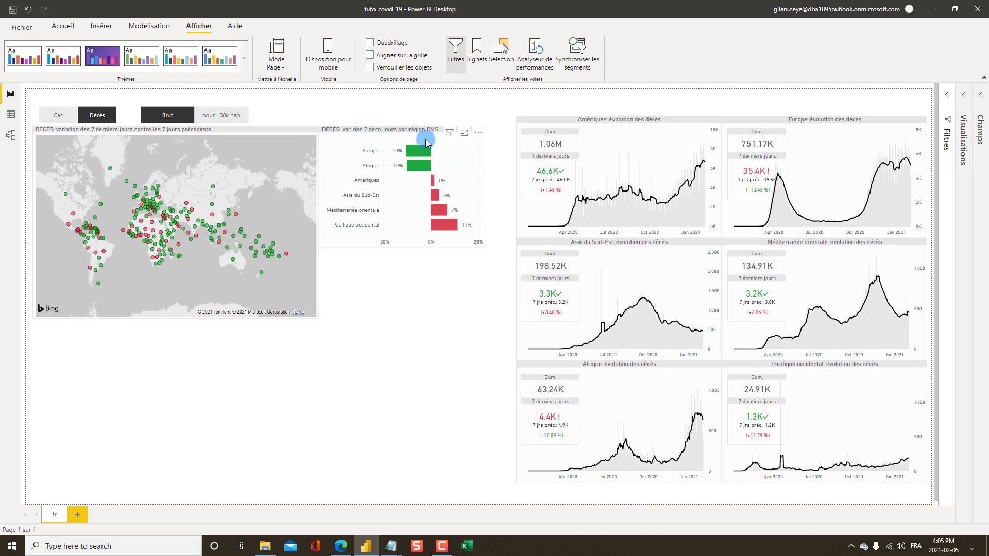
pyautogui.click(488, 192)
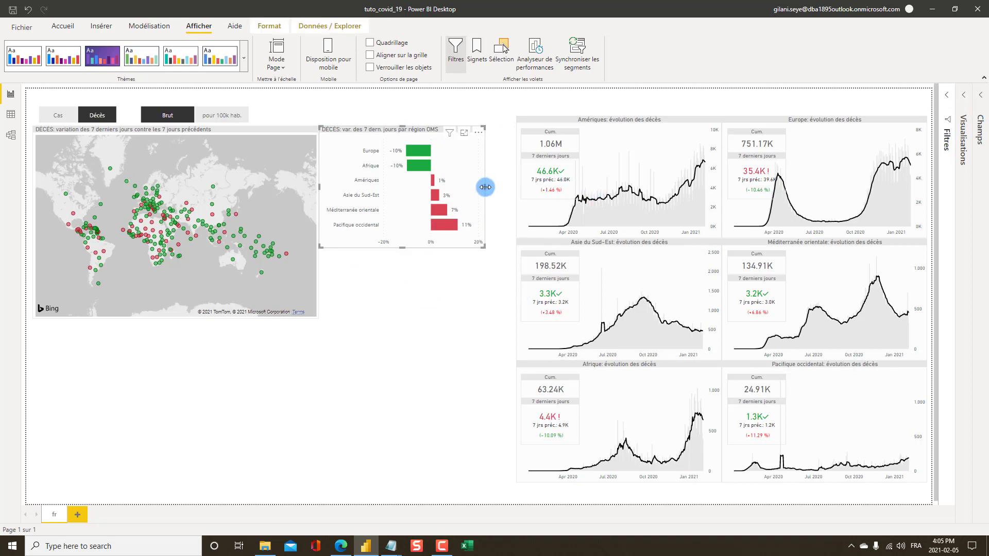
pyautogui.click(390, 254)
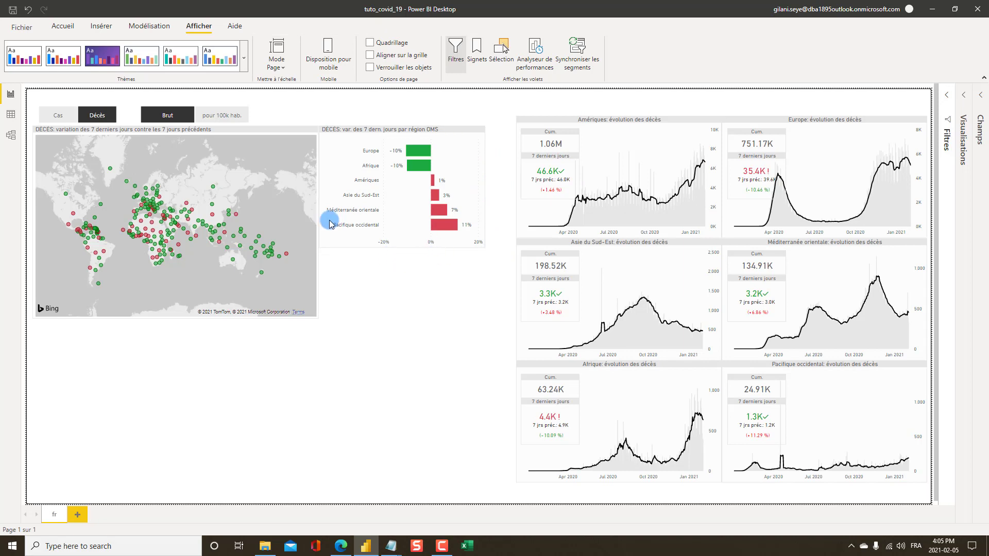
pyautogui.click(279, 66)
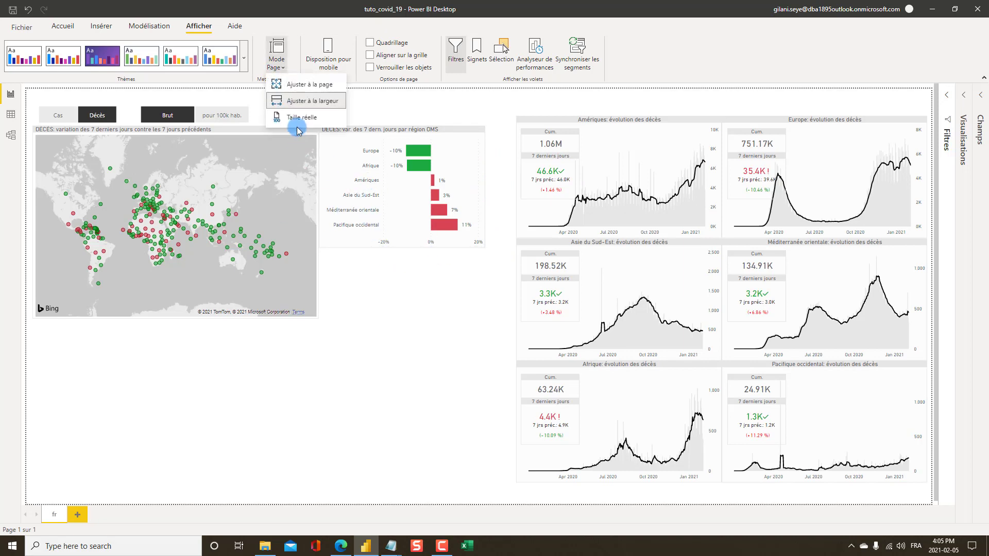
pyautogui.click(295, 119)
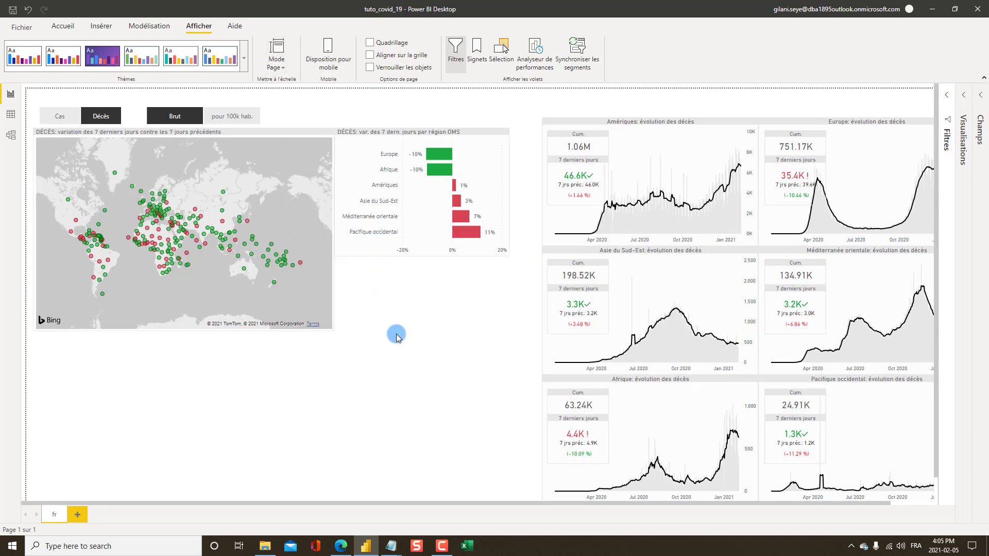
# - Examine the bar charts below the regional chart in the published dashboard in the browser, and return to Power BI Desktop
pyautogui.hotkey('alt', 'Tab')
pyautogui.hotkey('alt', 'Tab')
pyautogui.hotkey('alt', 'Tab')
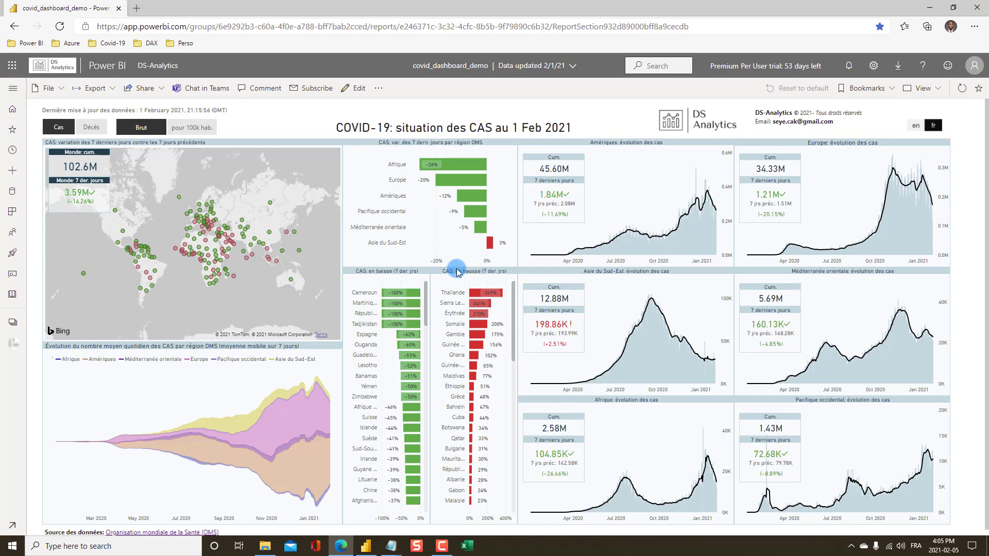
pyautogui.hotkey('alt', 'Tab')
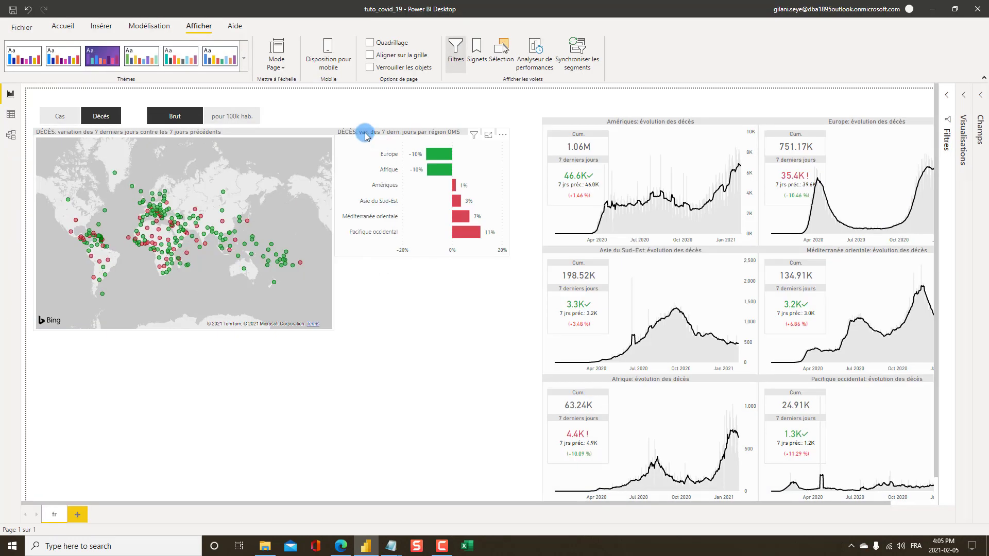
# - Check the En-tête du visuel setting in the regional bar chart's formatting options
pyautogui.click(365, 134)
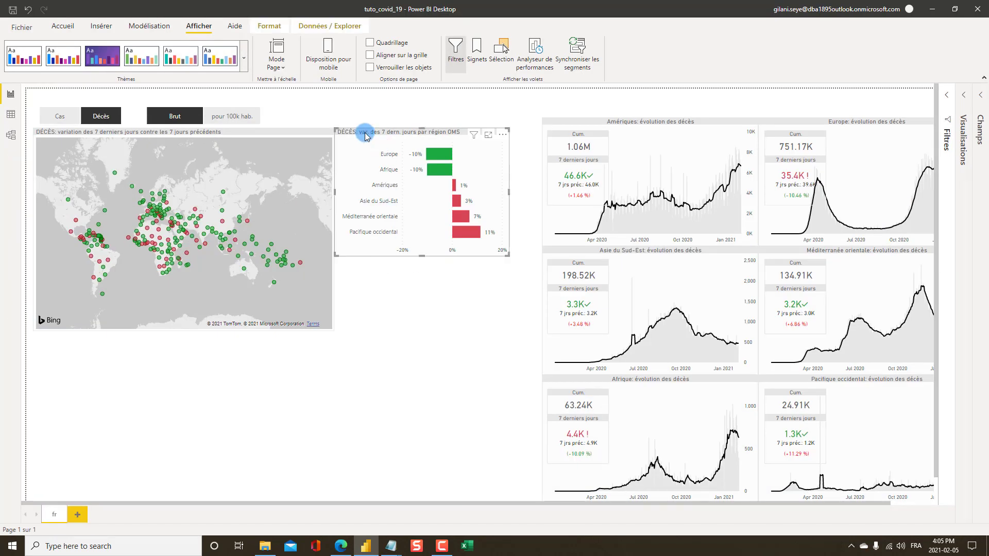
pyautogui.click(964, 96)
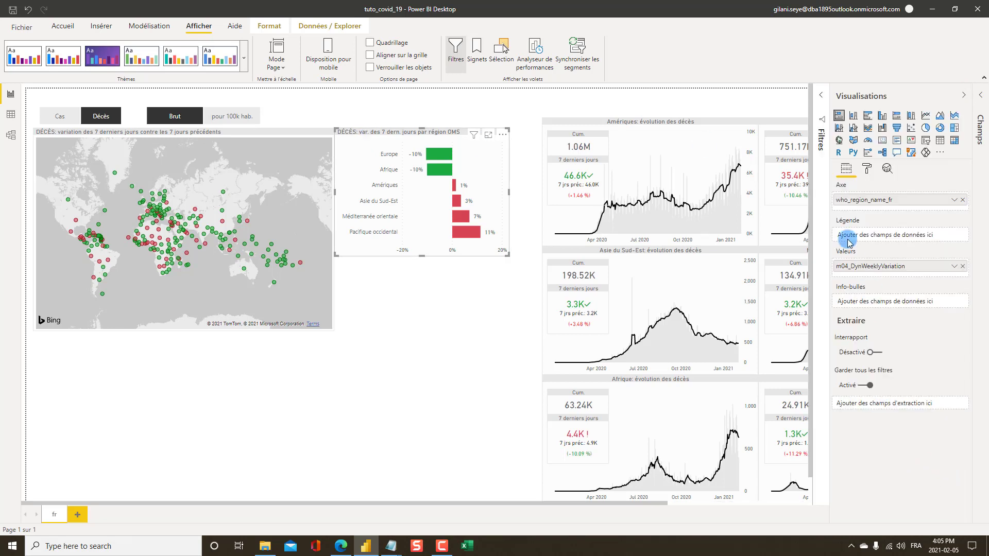
pyautogui.click(868, 171)
pyautogui.click(946, 448)
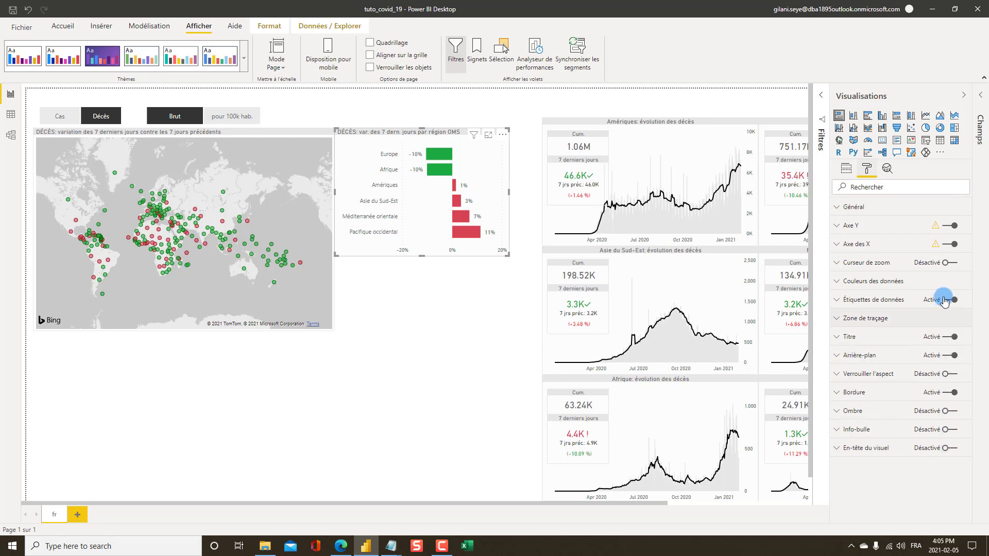
pyautogui.click(965, 96)
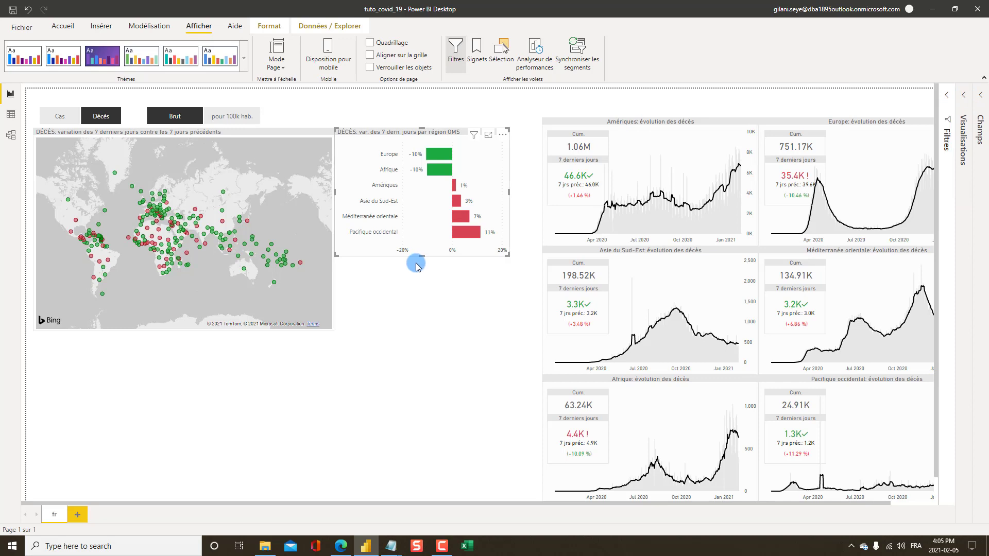
# - Duplicate the regional bar chart and place the copy directly beneath the original, aligned with its edges
pyautogui.click(415, 301)
pyautogui.click(393, 133)
pyautogui.click(392, 134)
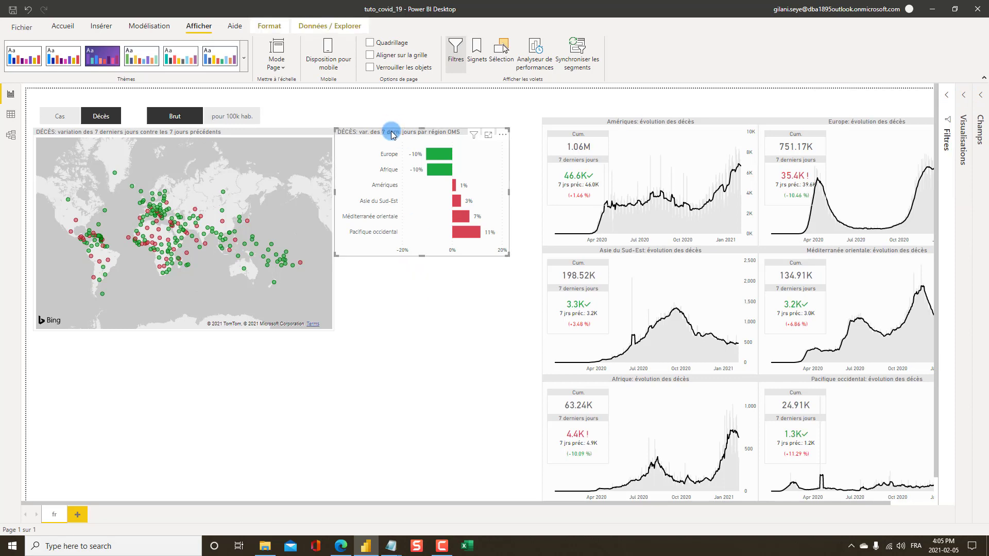
pyautogui.click(444, 360)
pyautogui.hotkey('ctrl', 'c')
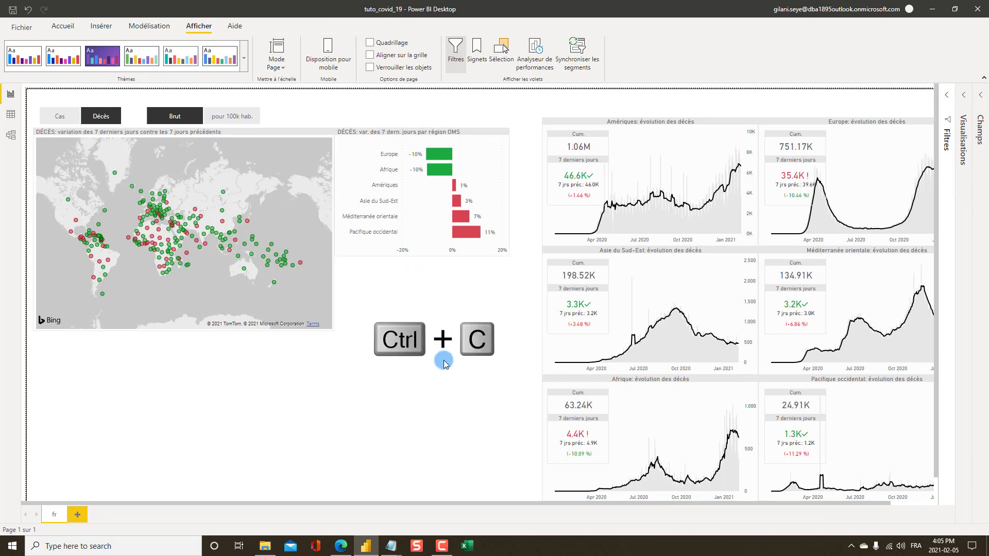
pyautogui.hotkey('ctrl', 'v')
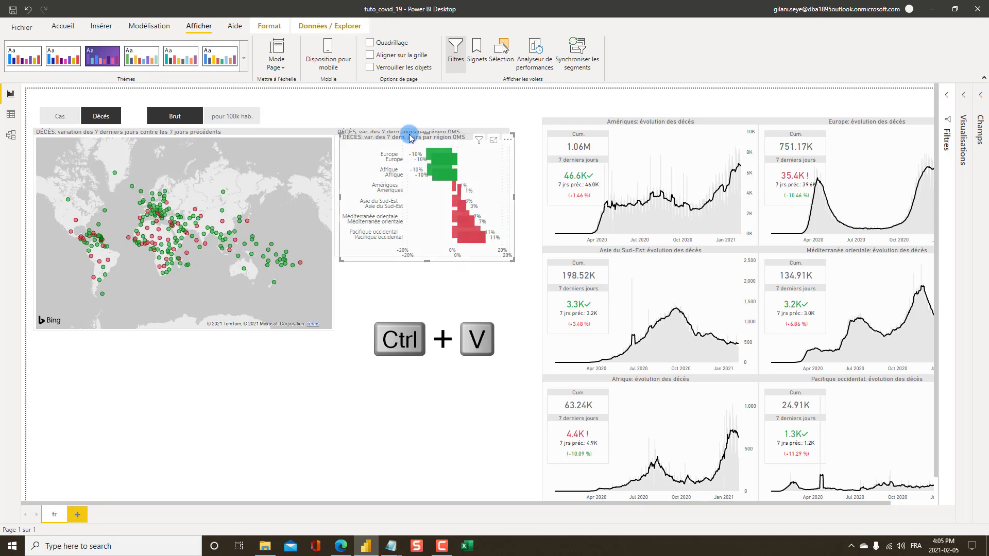
pyautogui.moveTo(411, 132); pyautogui.dragTo(400, 259)
# - Compare with the published dashboard in the browser, and stretch the copied chart in Power BI Desktop to a height of about 480
pyautogui.hotkey('alt', 'Tab')
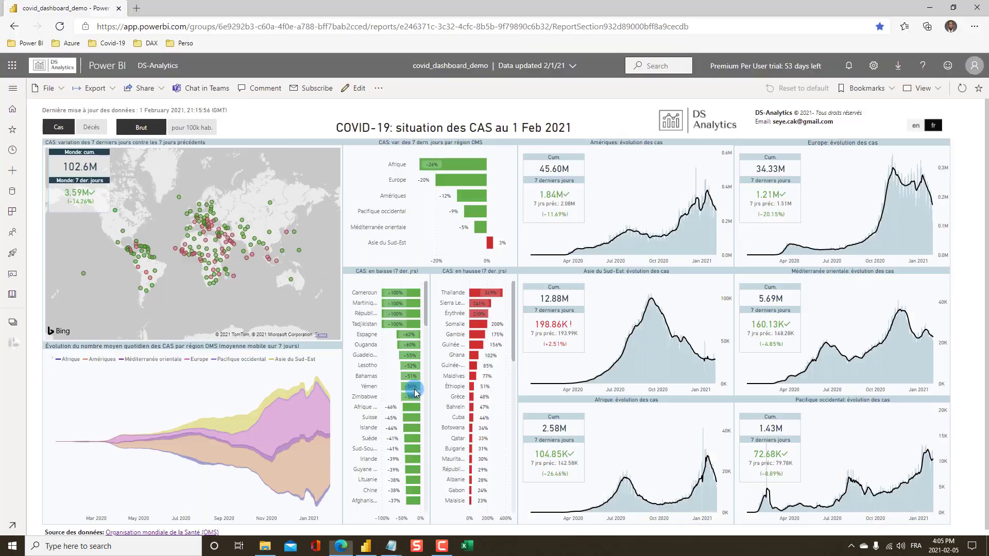
pyautogui.hotkey('alt', 'Tab')
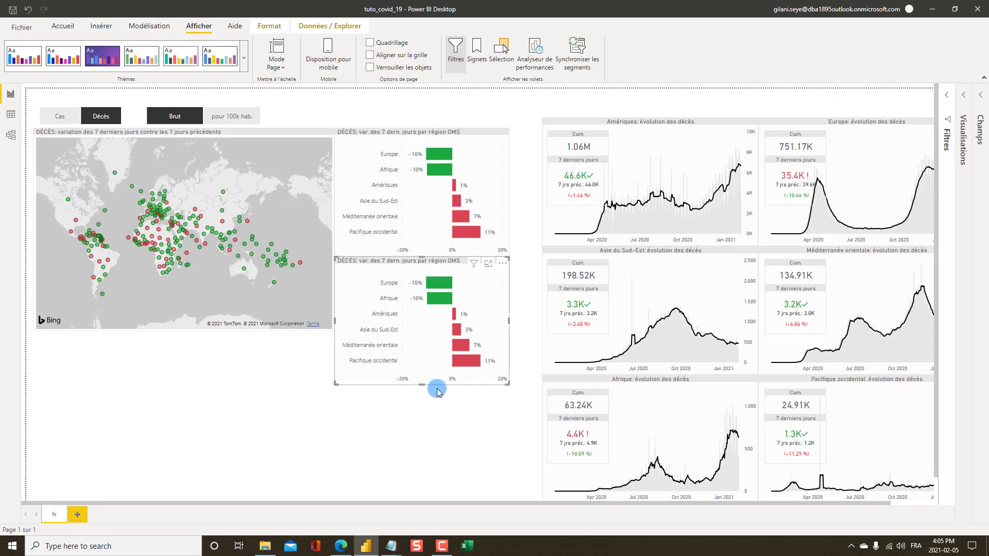
pyautogui.scroll(-1, 420, 384)
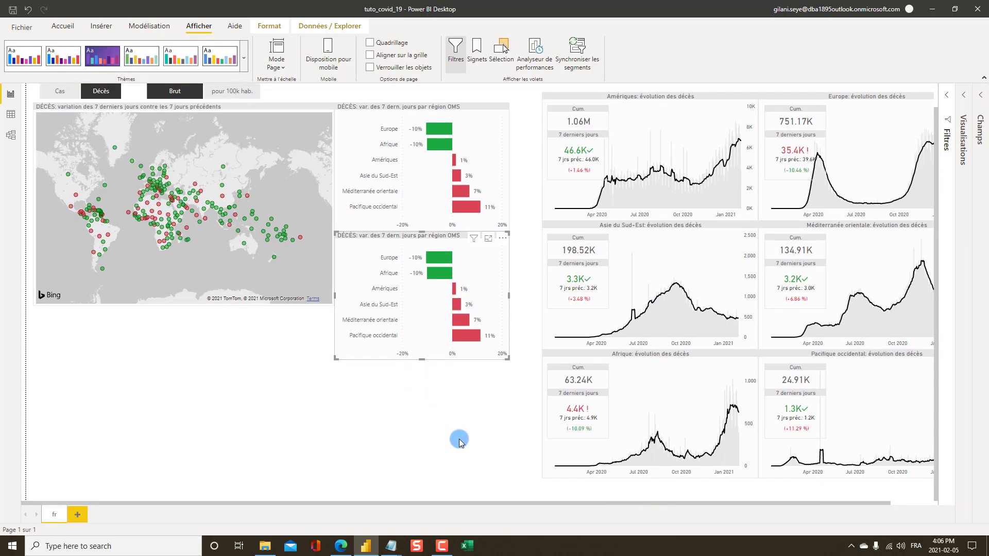
pyautogui.moveTo(422, 358); pyautogui.dragTo(427, 479)
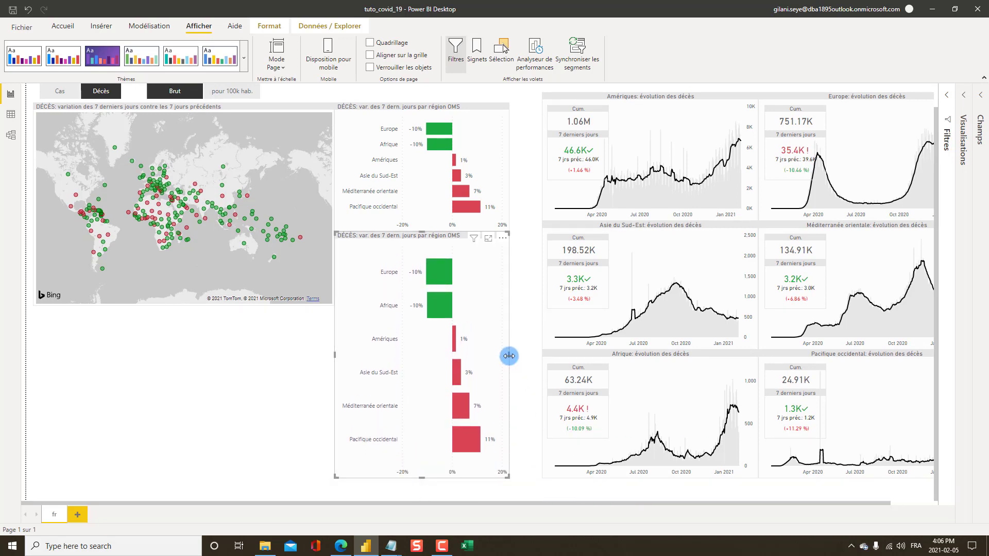
# - Set the copied bar chart's width to 170
pyautogui.click(963, 99)
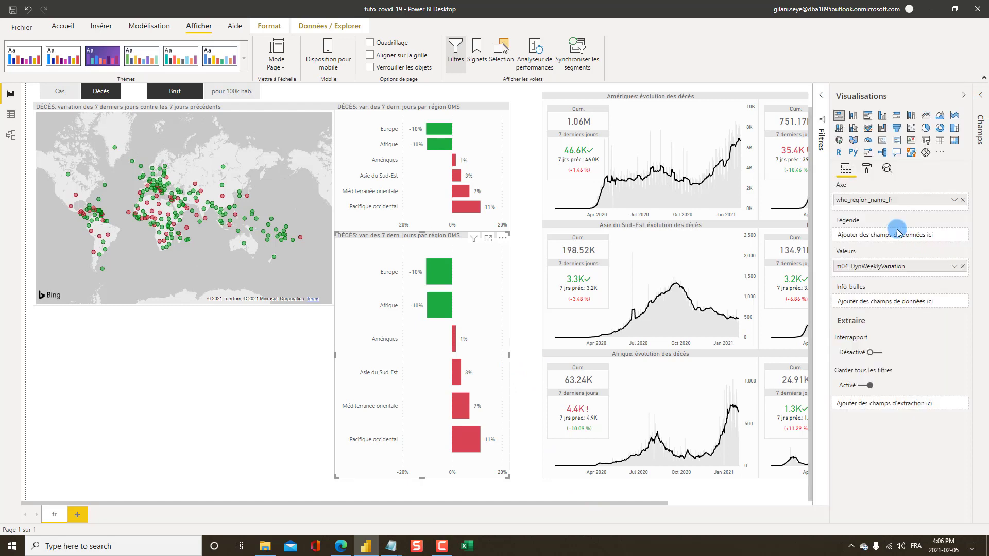
pyautogui.click(866, 168)
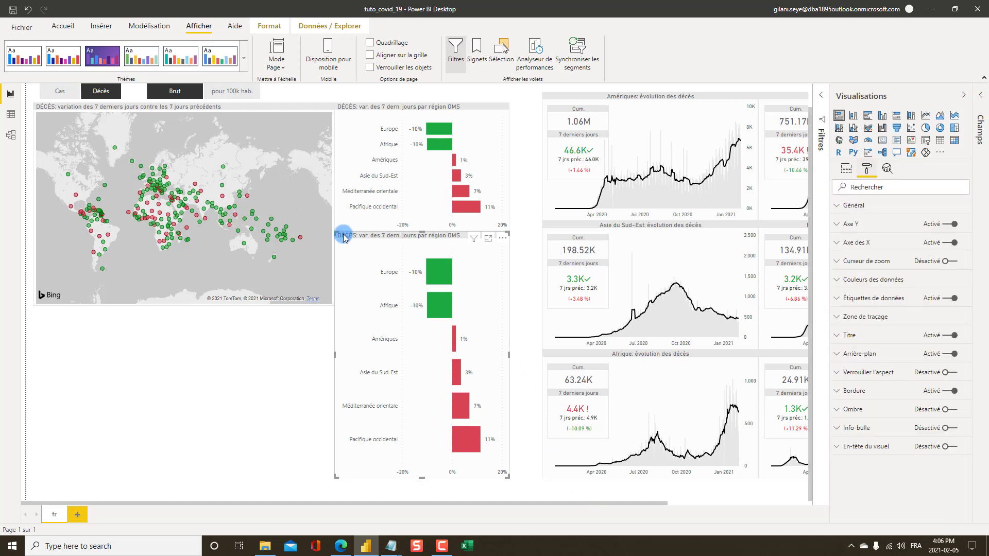
pyautogui.click(854, 206)
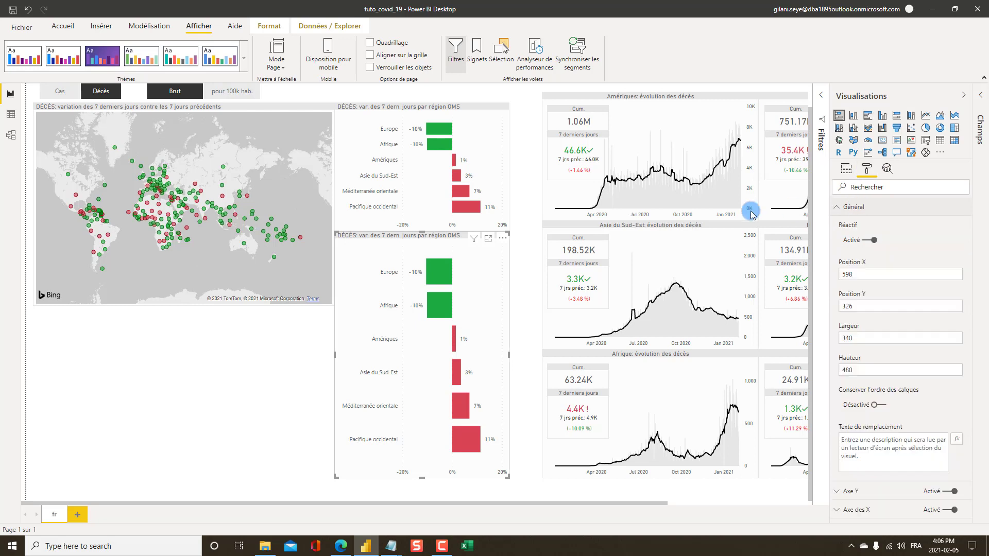
pyautogui.click(858, 338)
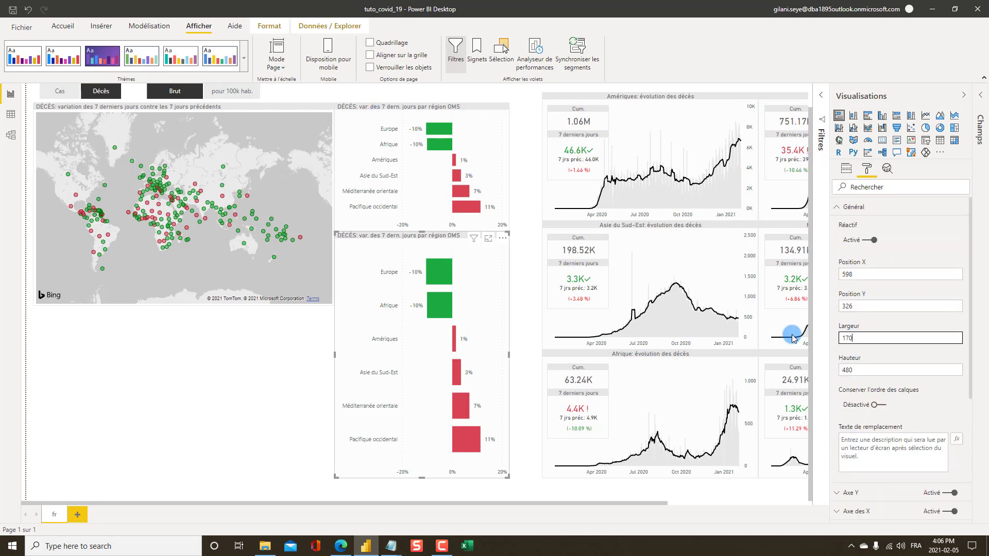
pyautogui.write('170')
pyautogui.press('Return')
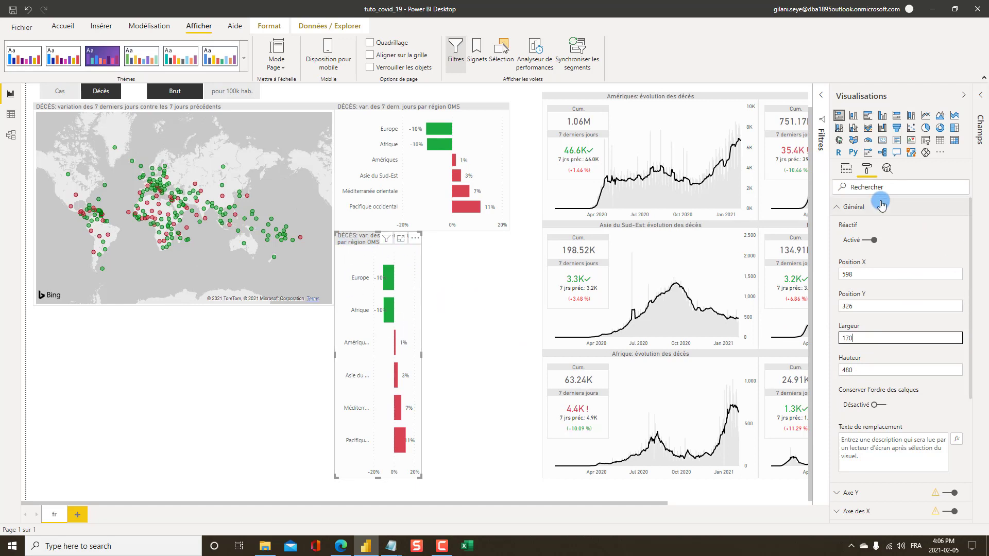
# - Replace the who_region_name_fr axis field of the copied bar chart with name_fr from the dimCountry table
pyautogui.click(835, 207)
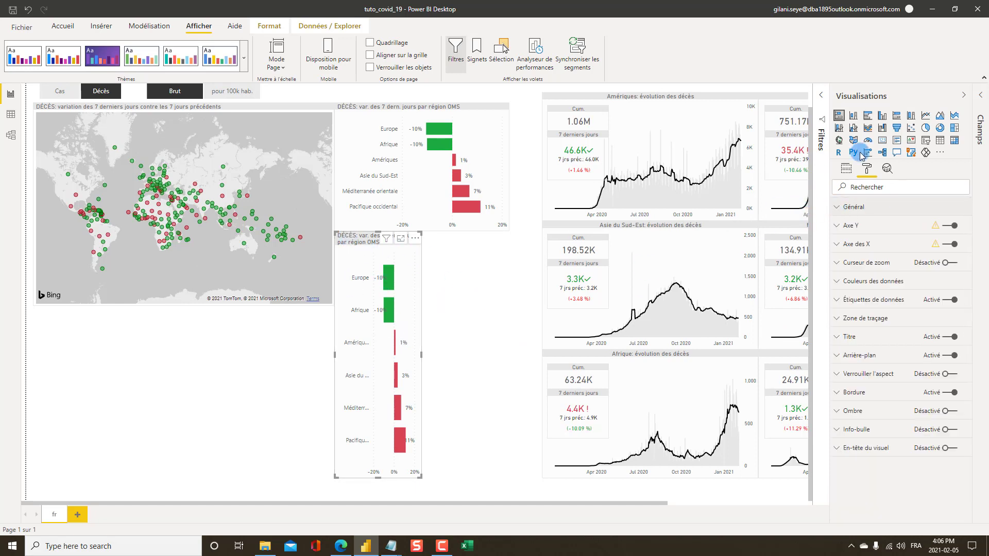
pyautogui.click(847, 170)
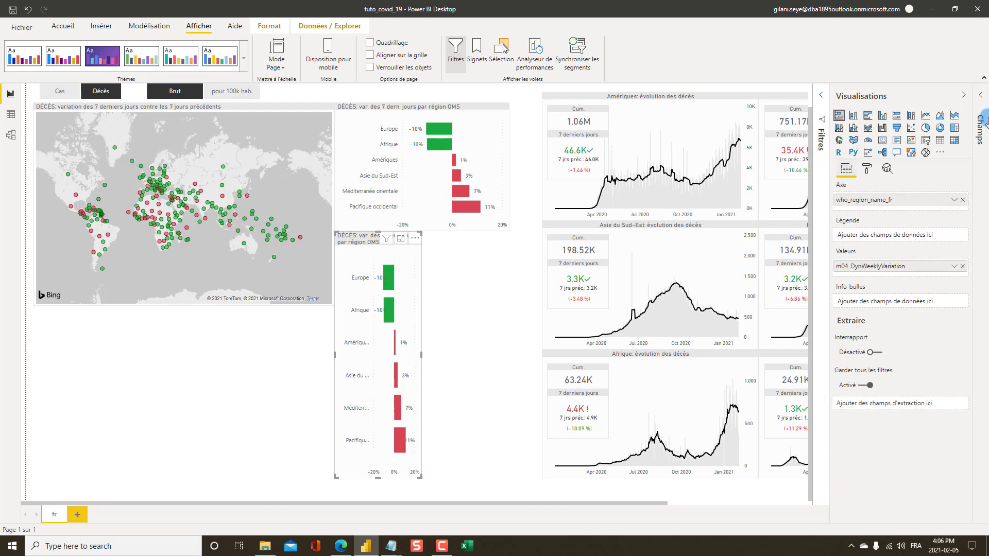
pyautogui.click(981, 96)
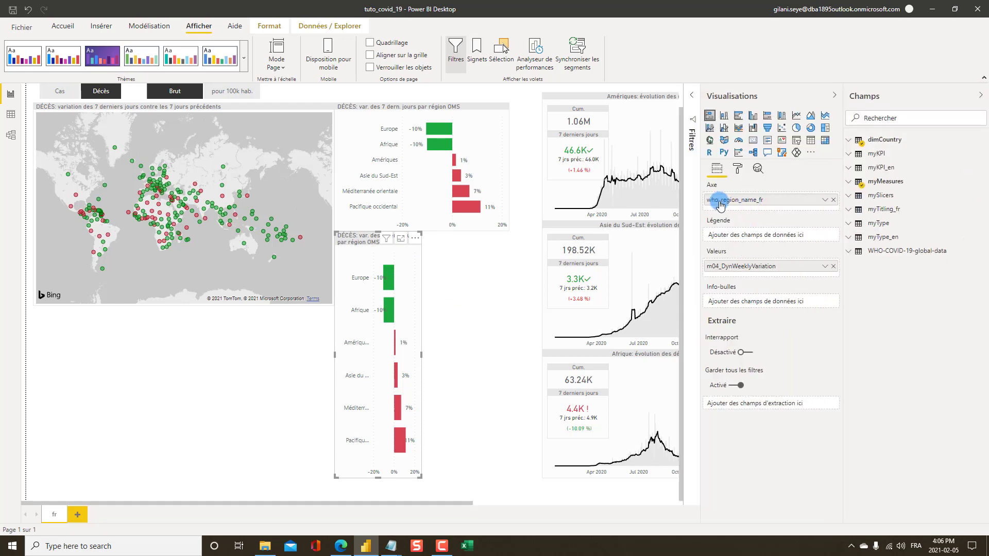
pyautogui.click(833, 200)
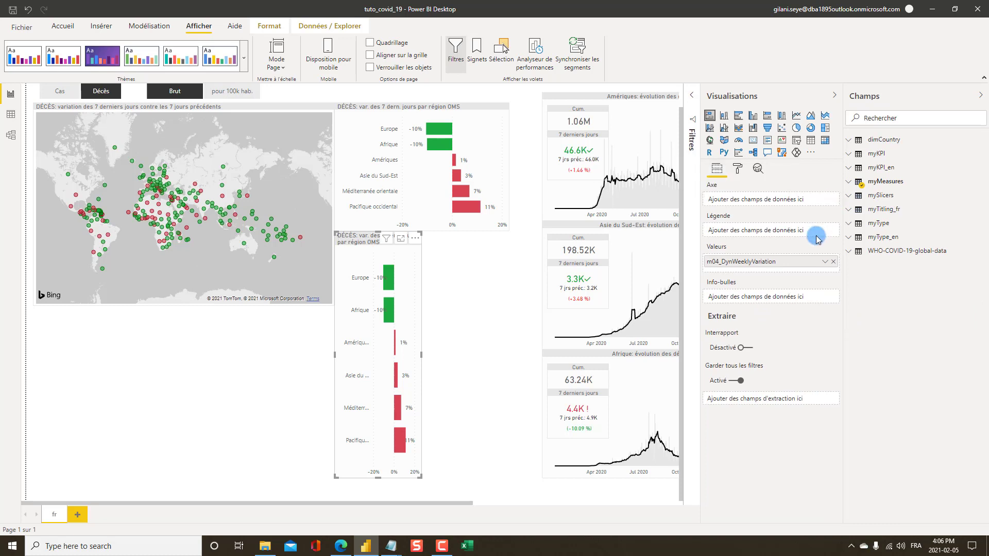
pyautogui.click(850, 143)
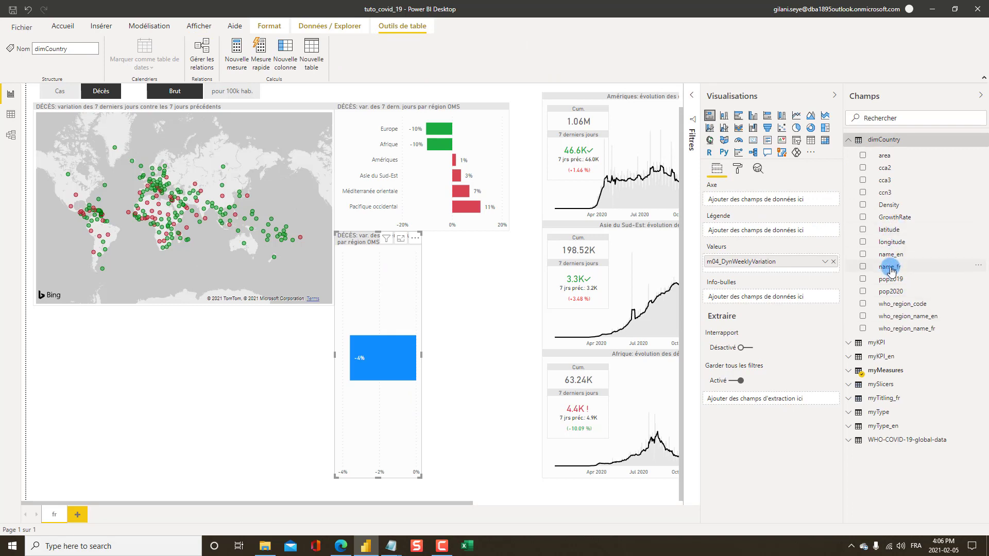
pyautogui.moveTo(890, 269); pyautogui.dragTo(748, 205)
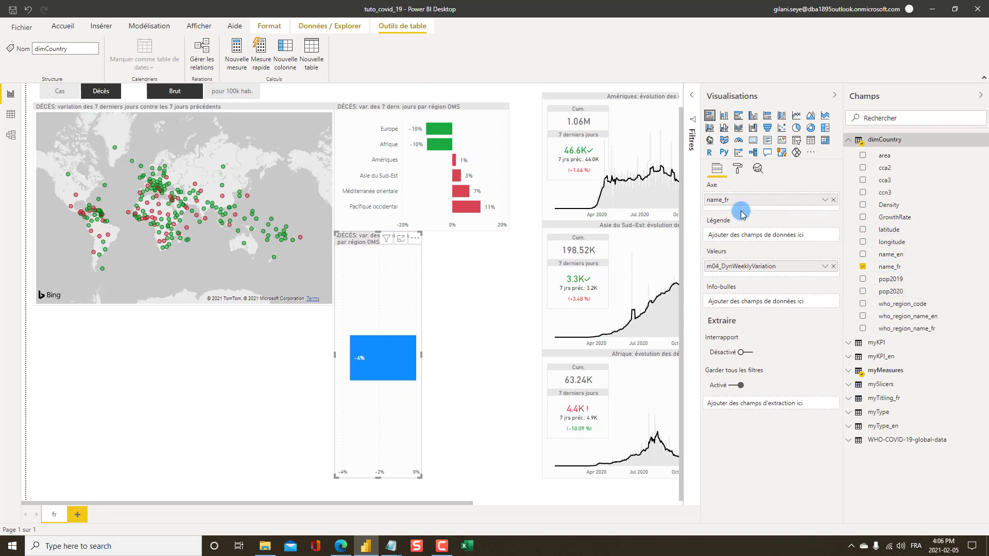
# - Remove the region name filter from the copied bar chart's visual-level filters
pyautogui.click(693, 95)
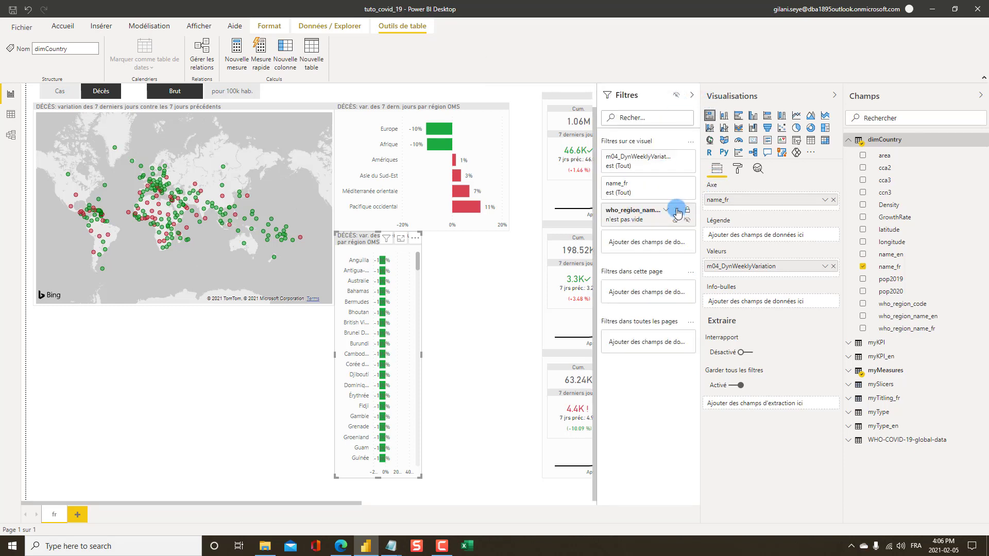
pyautogui.click(676, 210)
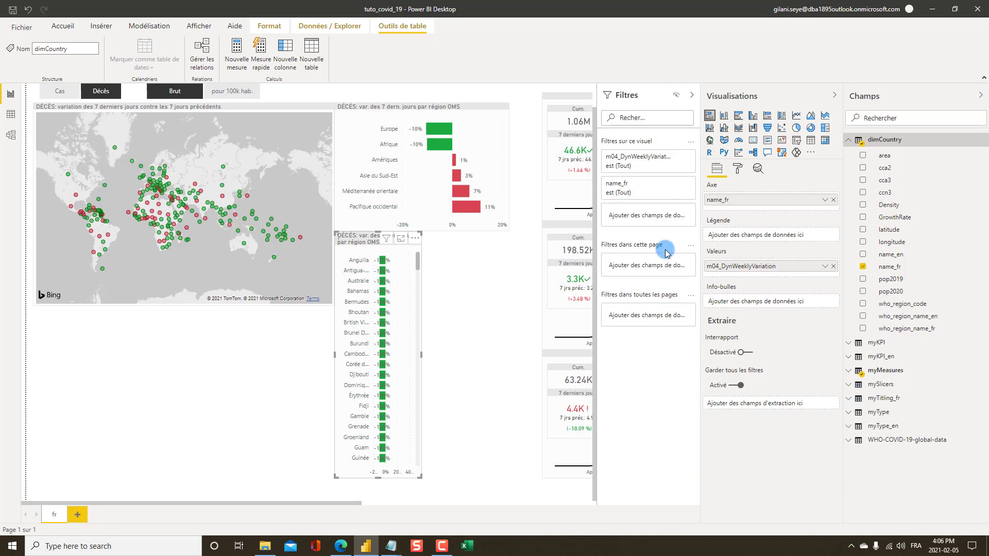
pyautogui.click(693, 95)
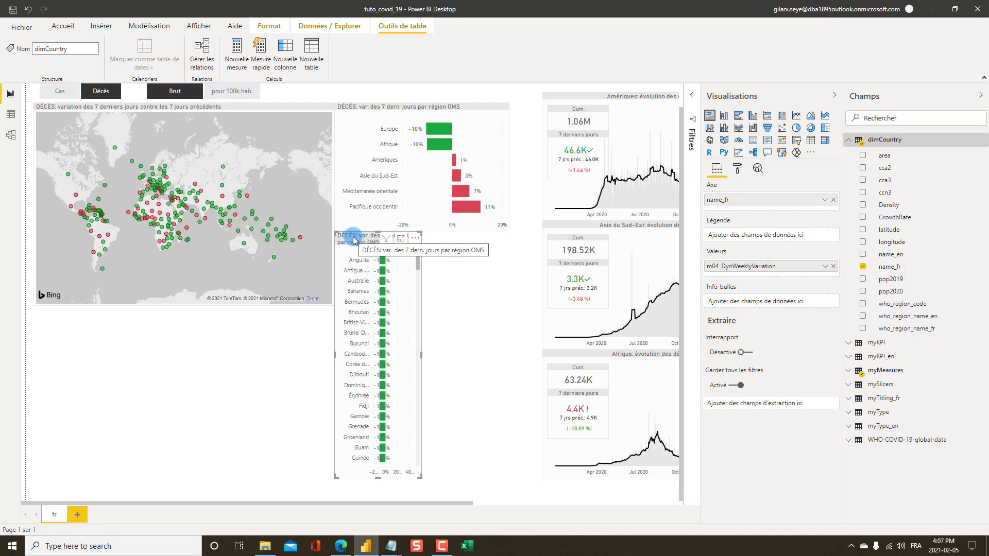
# - Start a new measure in the myTitling_fr table
pyautogui.click(847, 140)
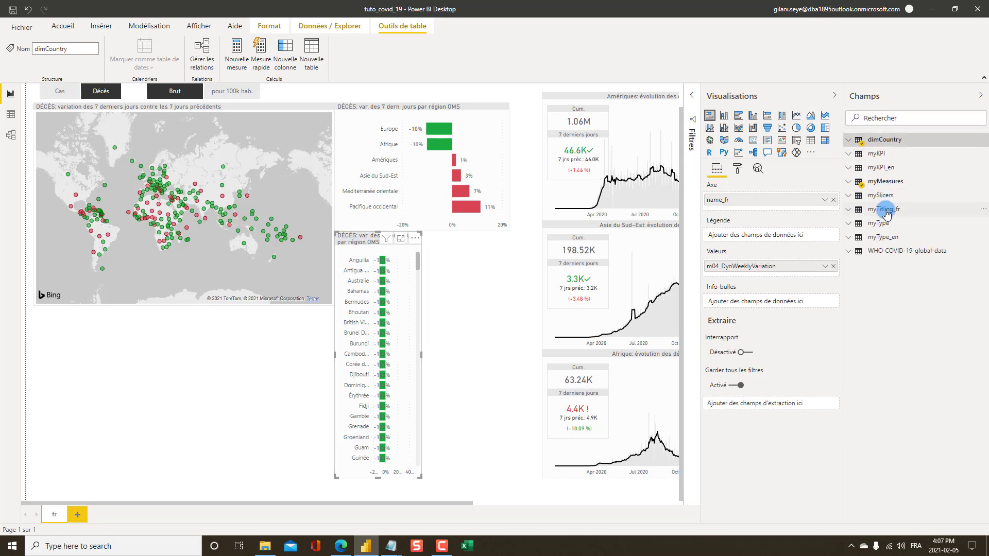
pyautogui.rightClick(886, 210)
pyautogui.click(889, 222)
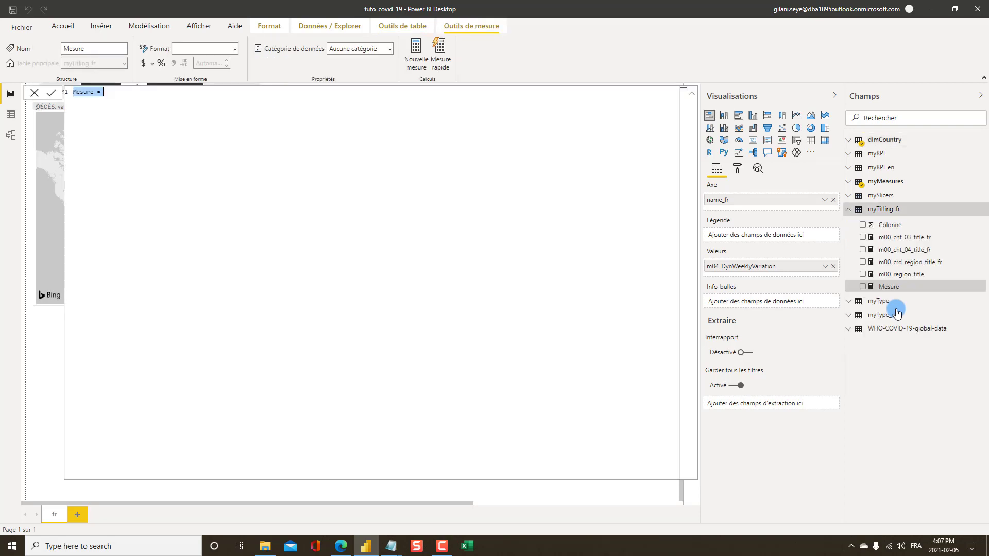
# - Switch to 00_DAX_Titling_Formula_fr.txt in Notepad and copy the complete m00_cht_02_title_baisse formula
pyautogui.hotkey('alt', 'Tab')
pyautogui.hotkey('alt', 'Tab')
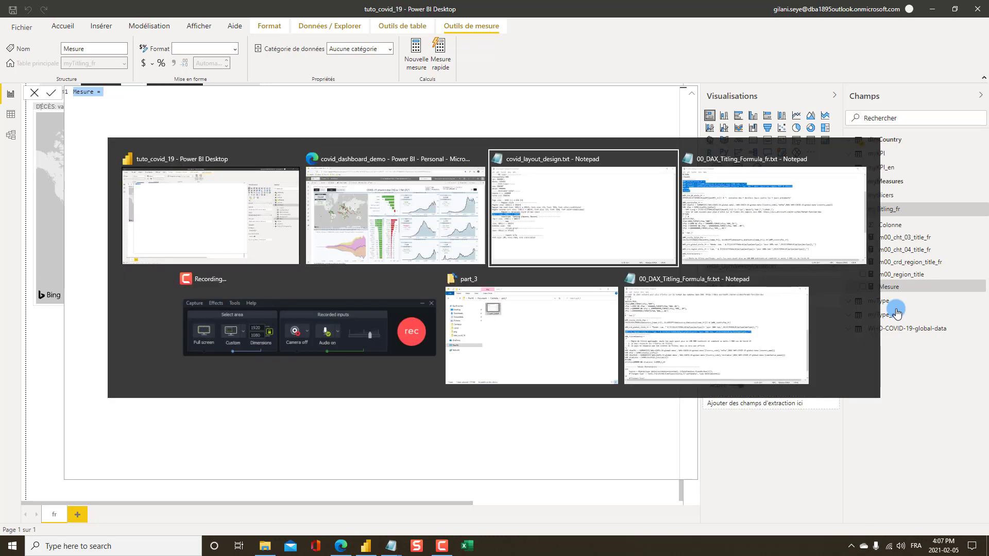
pyautogui.hotkey('alt', 'Tab')
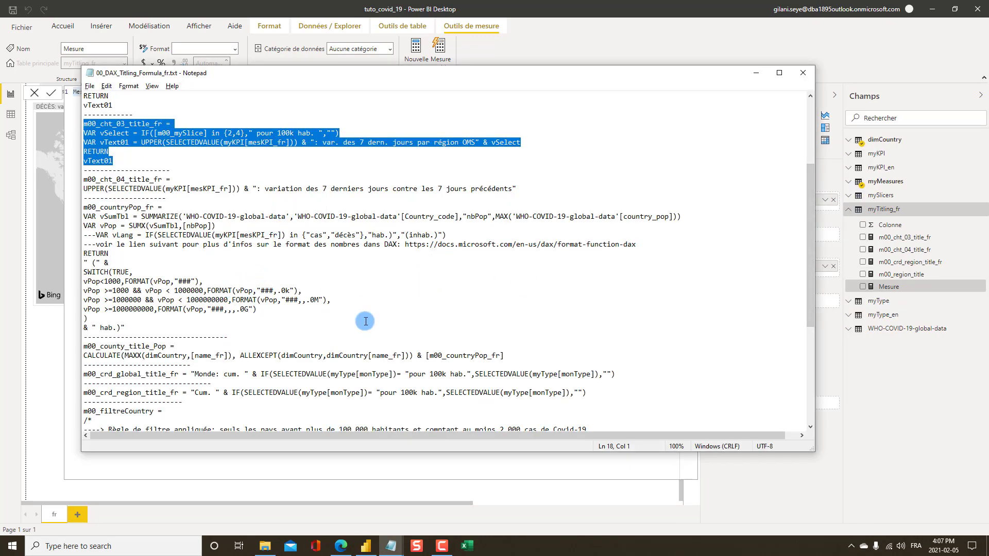
pyautogui.scroll(-7, 382, 323)
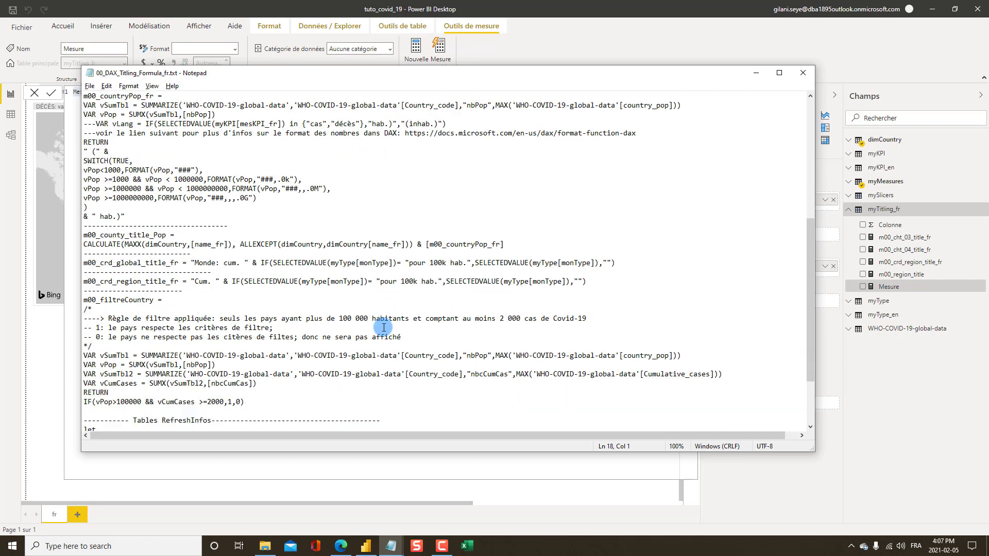
pyautogui.scroll(12, 384, 329)
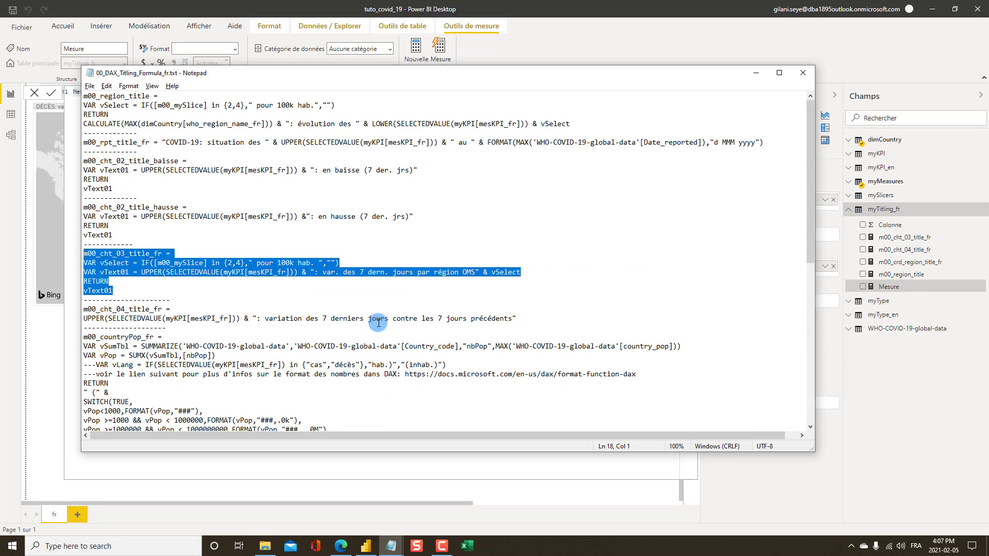
pyautogui.moveTo(117, 188); pyautogui.dragTo(62, 168)
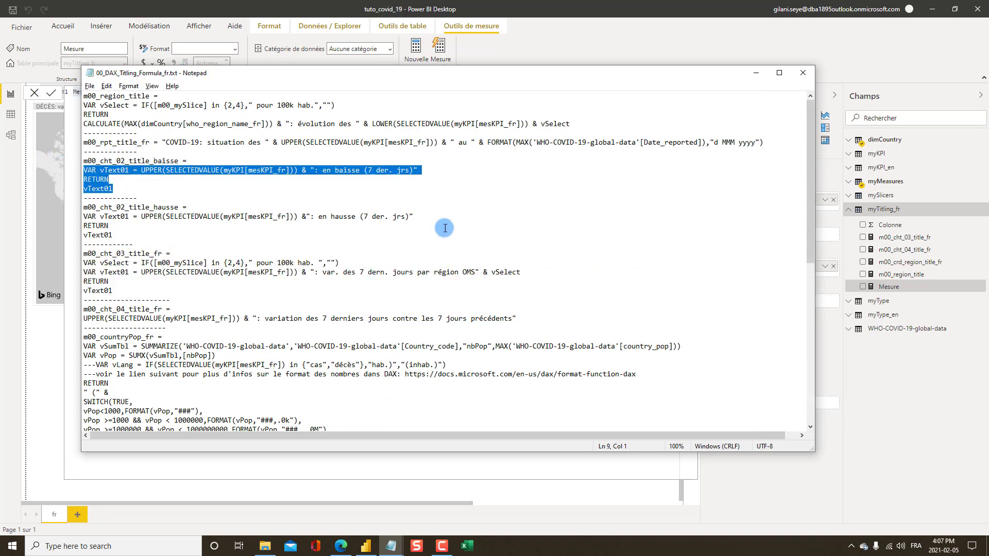
pyautogui.hotkey('alt', 'Tab')
pyautogui.hotkey('alt', 'Tab')
pyautogui.click(115, 182)
pyautogui.moveTo(123, 191); pyautogui.dragTo(71, 160)
pyautogui.hotkey('ctrl', 'c')
# - Return to Power BI Desktop and define the new measure with the copied m00_cht_02_title_baisse formula
pyautogui.hotkey('alt', 'Tab')
pyautogui.hotkey('ctrl', 'a')
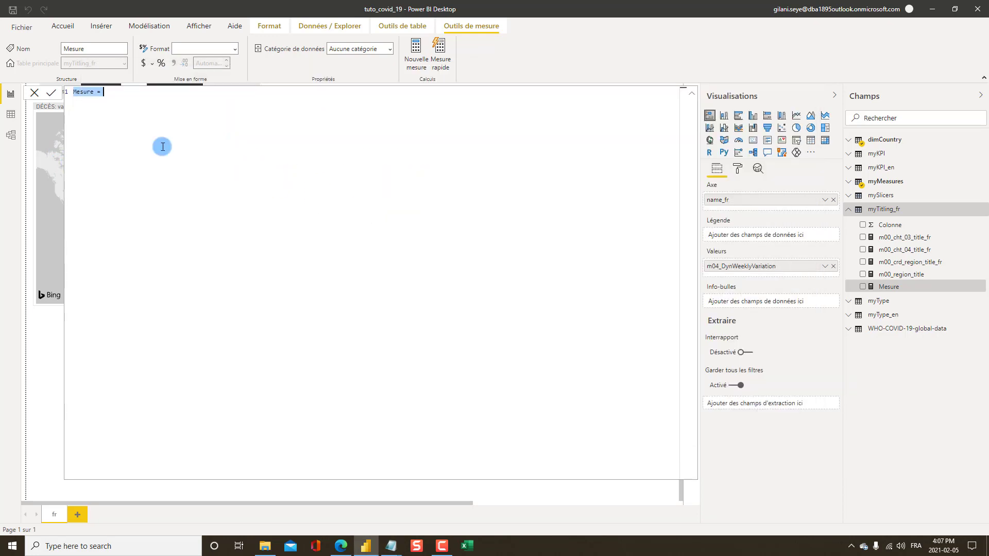
pyautogui.hotkey('ctrl', 'v')
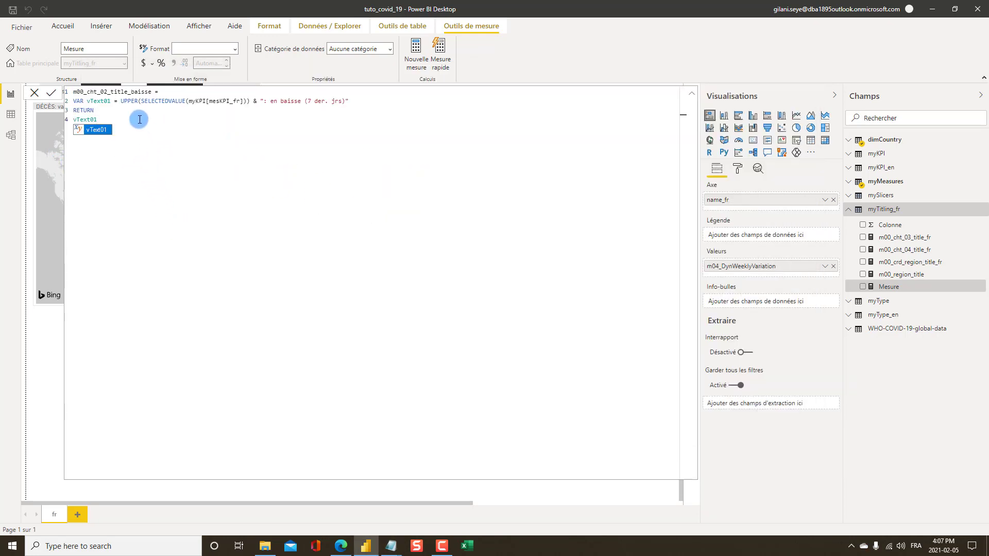
pyautogui.click(301, 169)
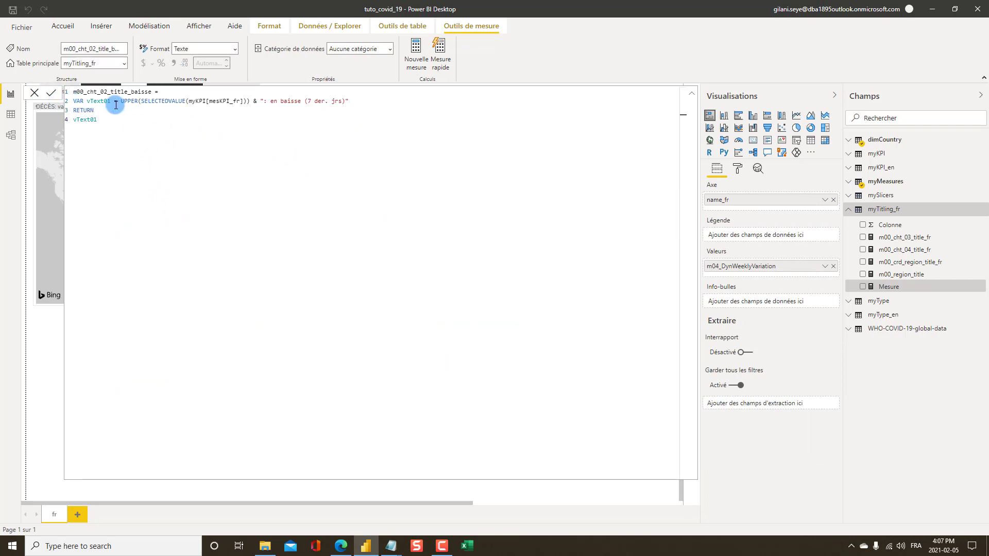
pyautogui.click(34, 96)
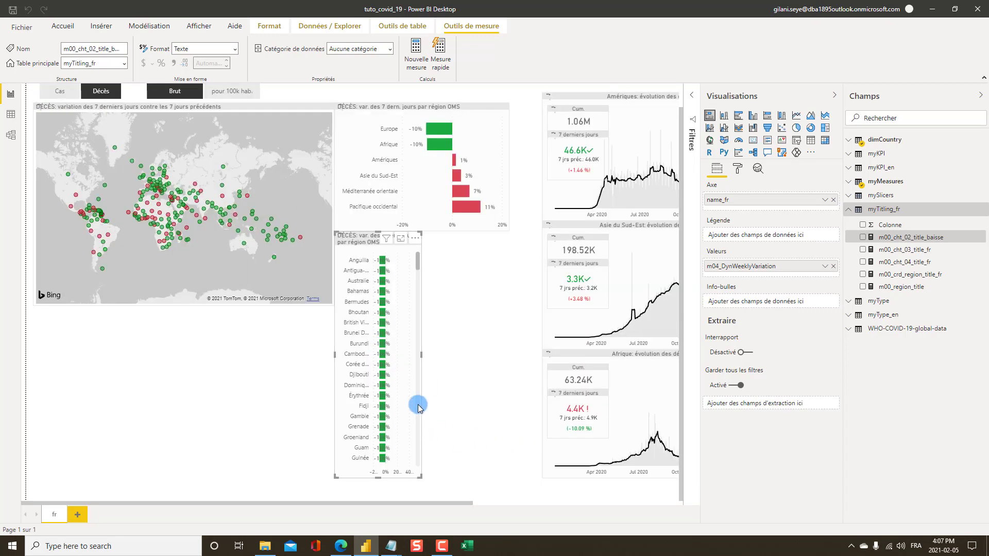
# - Base the country bar chart's title text on the m00_cht_02_title_baisse field from myTitling_fr
pyautogui.click(353, 236)
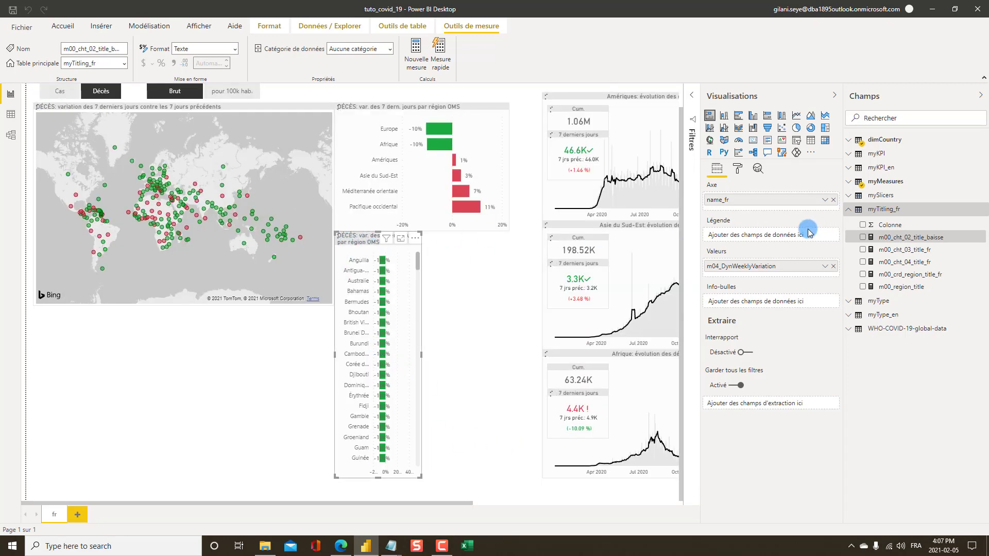
pyautogui.click(739, 175)
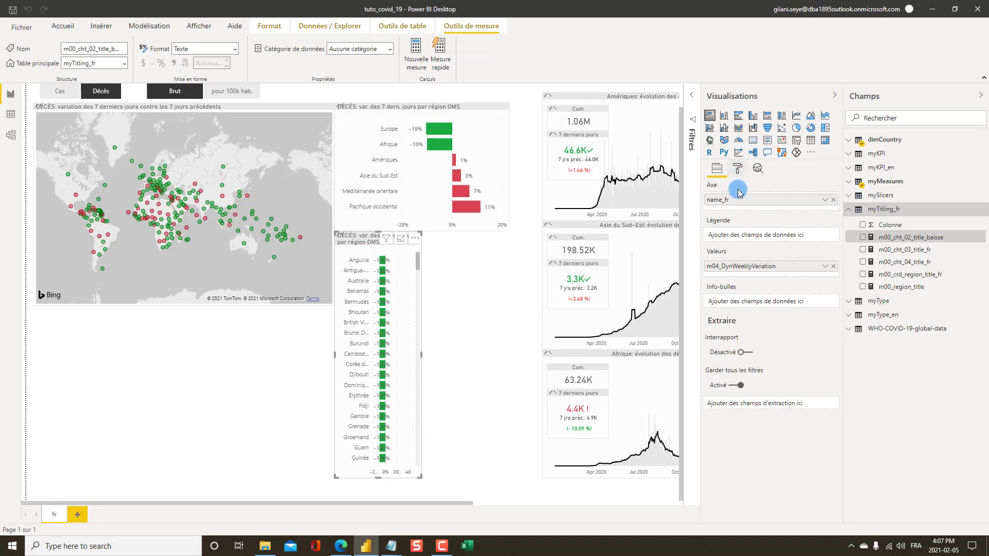
pyautogui.click(724, 334)
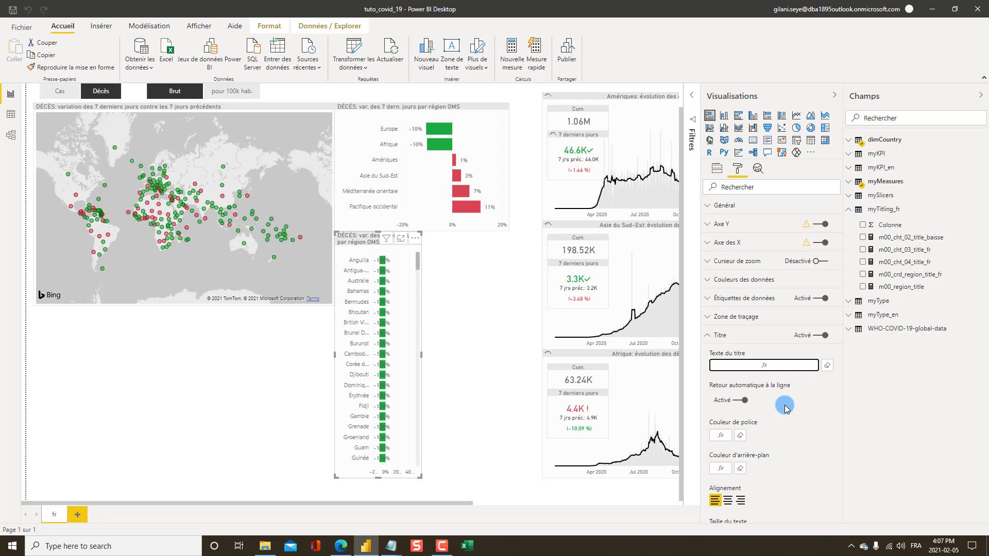
pyautogui.click(764, 365)
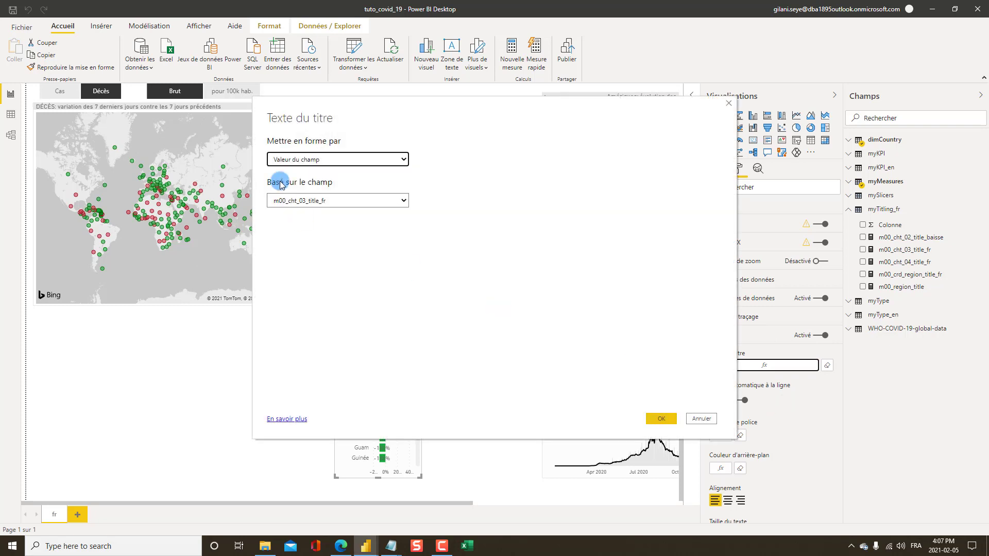
pyautogui.click(309, 206)
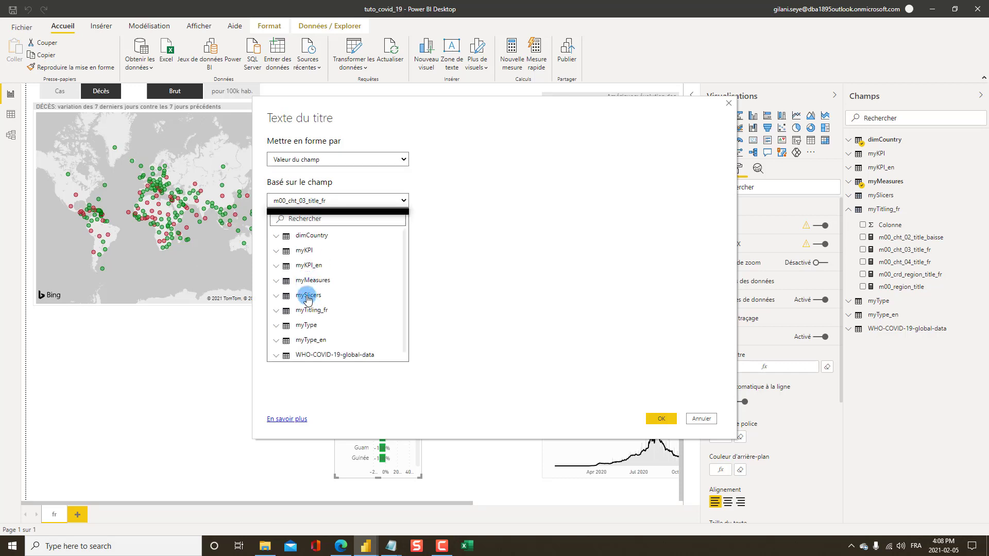
pyautogui.click(309, 310)
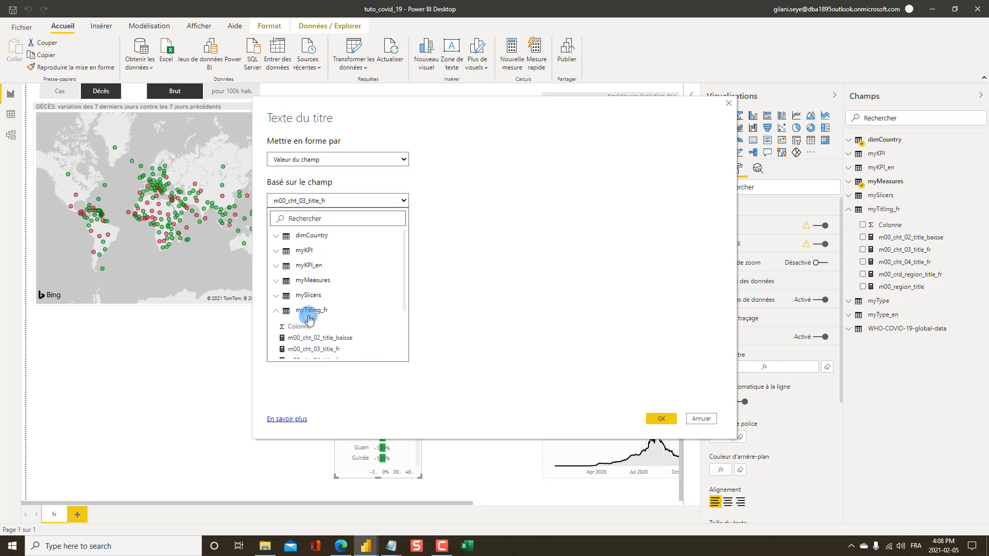
pyautogui.click(328, 340)
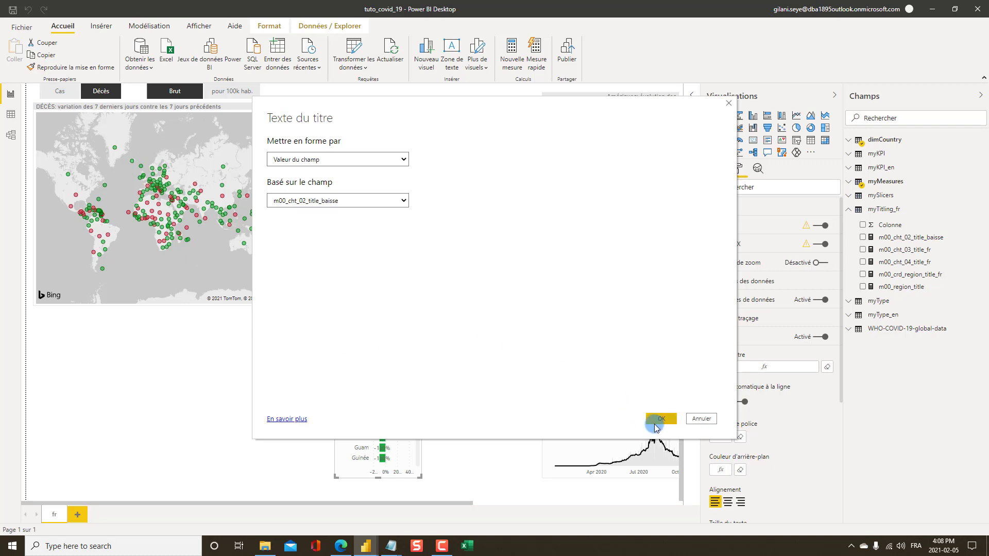
pyautogui.click(657, 421)
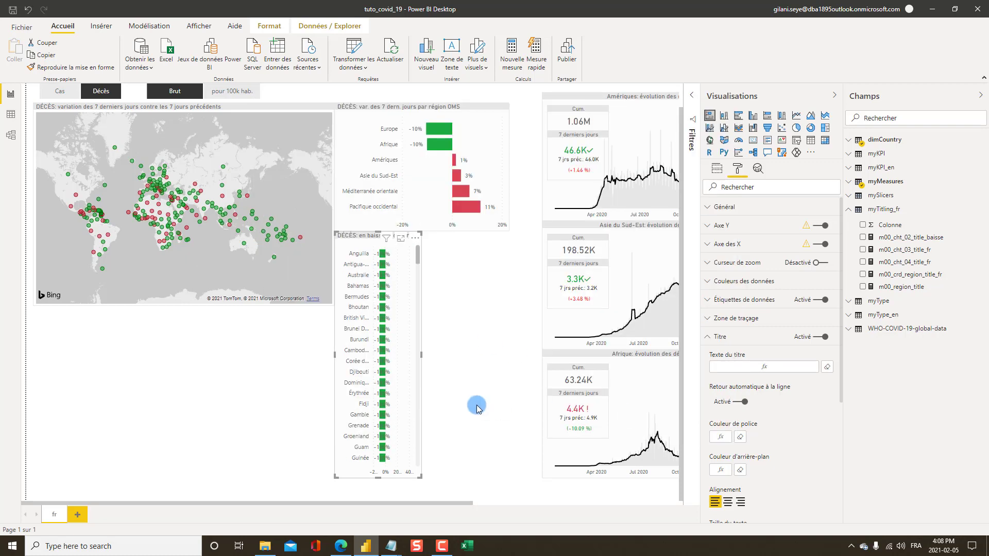
# - Switch the report to Cas and examine the country variations in the copied chart from the first country to the last
pyautogui.click(254, 405)
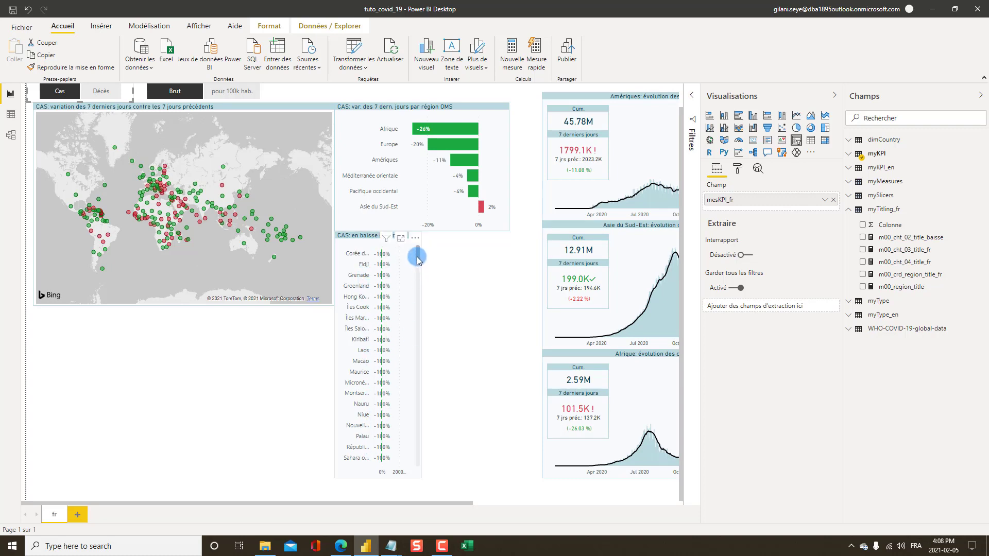
pyautogui.moveTo(418, 255); pyautogui.dragTo(410, 470)
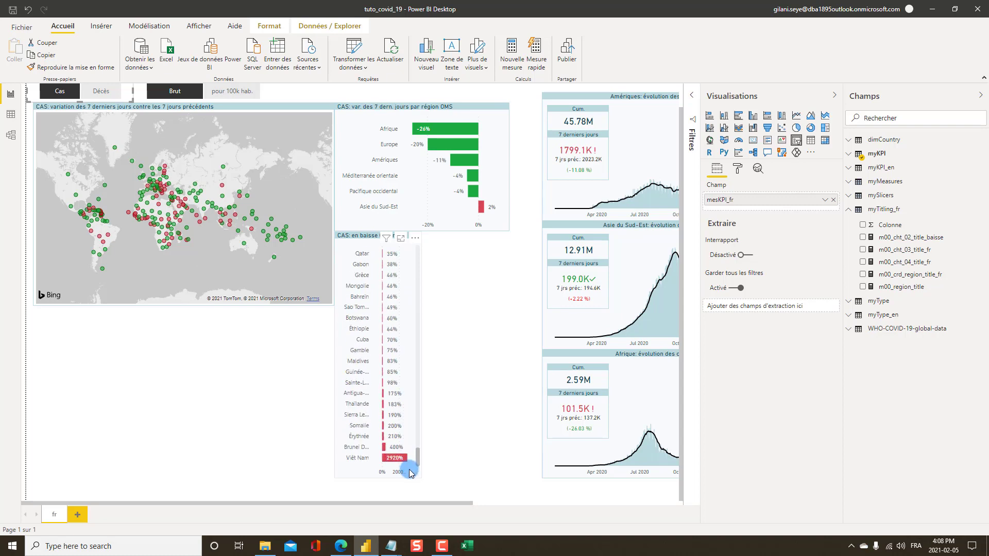
pyautogui.click(391, 458)
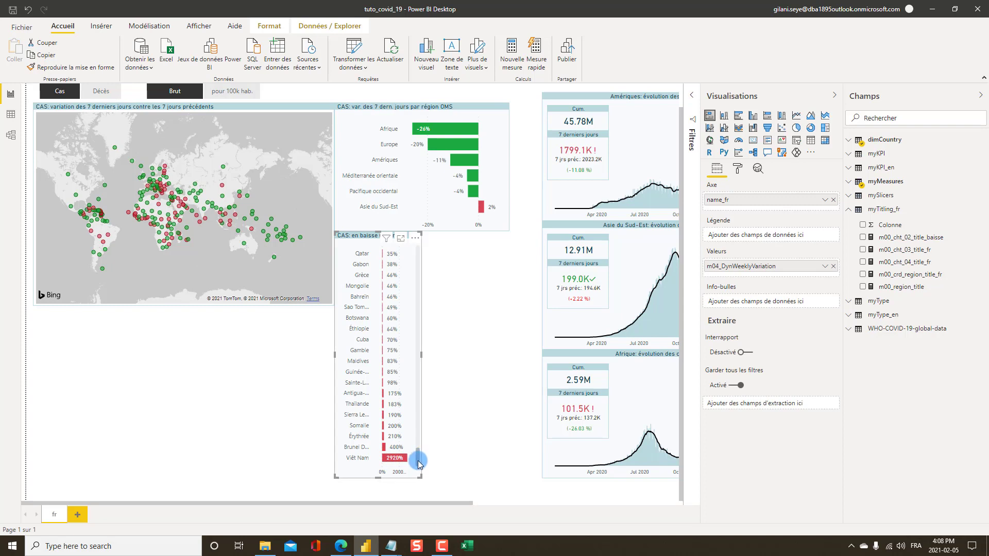
pyautogui.moveTo(418, 460); pyautogui.dragTo(417, 255)
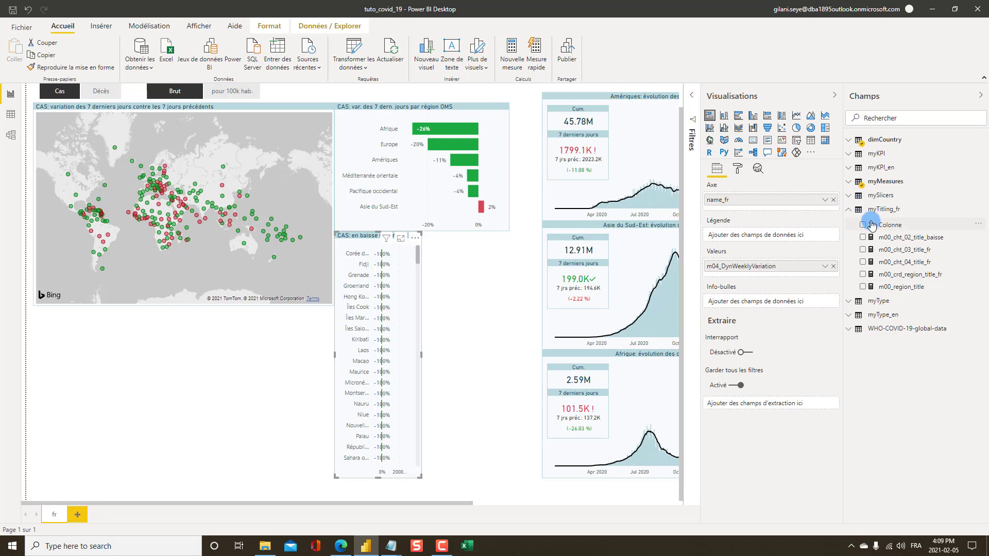
# - Start a new measure in the myMeasures table
pyautogui.click(849, 212)
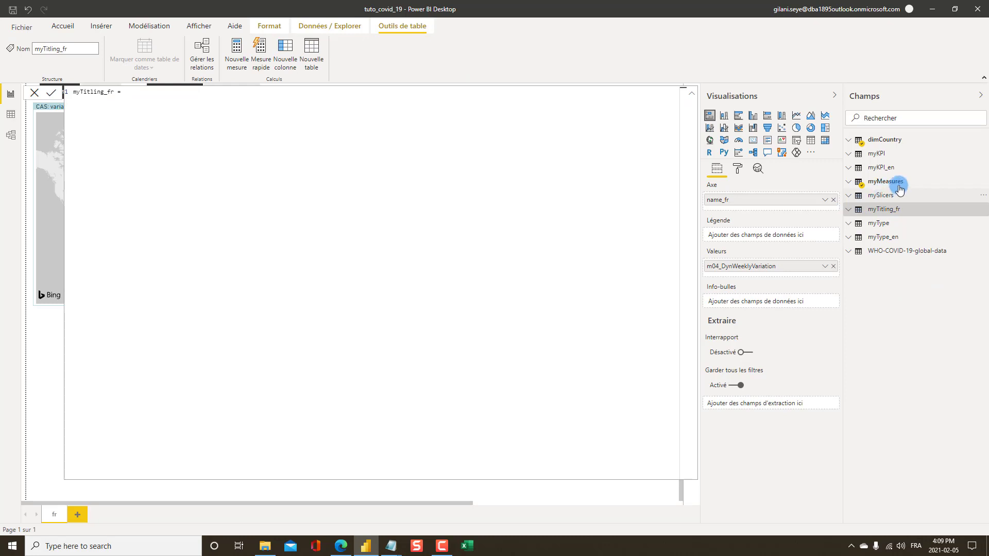
pyautogui.rightClick(882, 184)
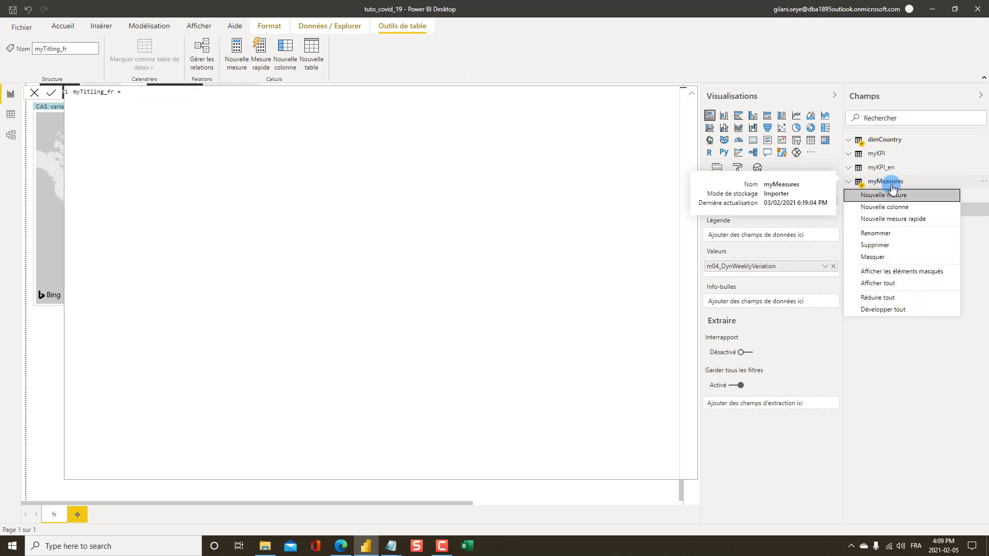
pyautogui.click(882, 194)
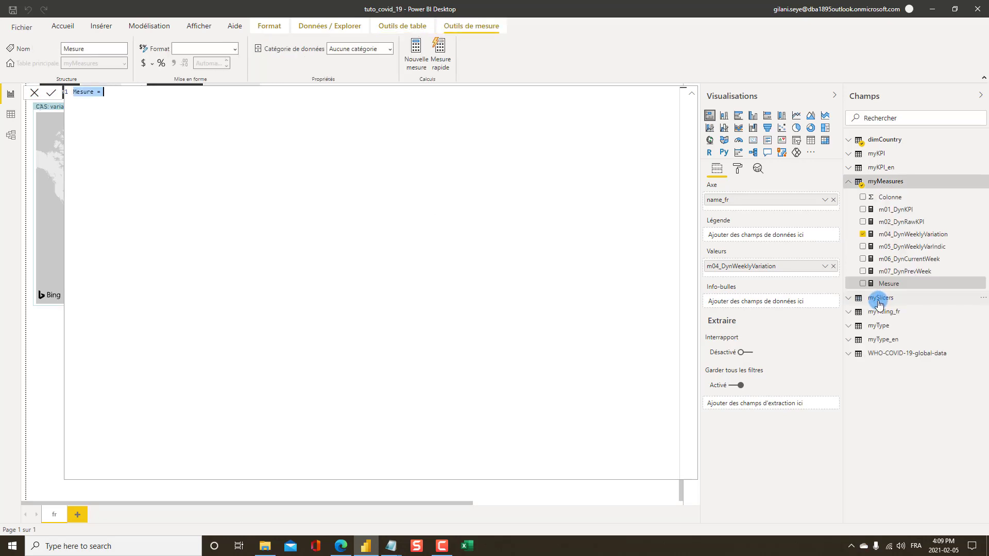
# - Switch to Notepad and look through the open and recent text files for the new measure's DAX formula
pyautogui.hotkey('alt', 'Tab')
pyautogui.hotkey('alt', 'Tab')
pyautogui.hotkey('alt', 'Tab')
pyautogui.hotkey('alt', 'Tab')
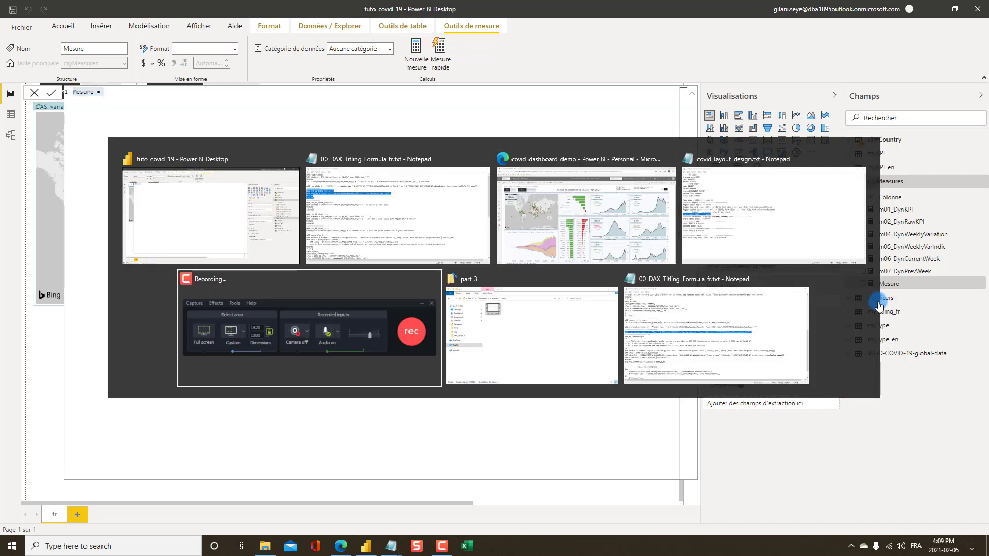
pyautogui.hotkey('alt', 'Tab')
pyautogui.hotkey('alt', 'Tab')
pyautogui.hotkey('alt', 'Tab')
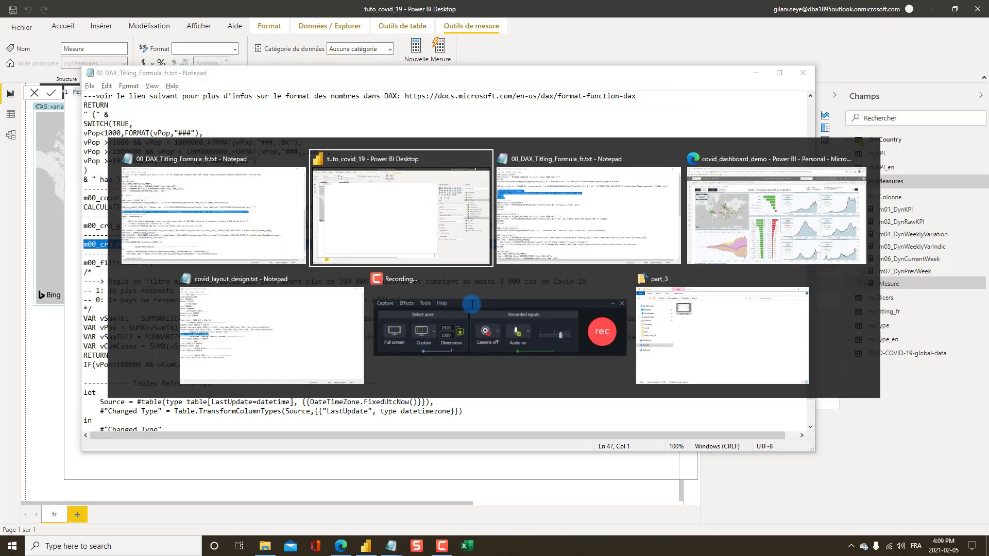
pyautogui.hotkey('alt', 'Tab')
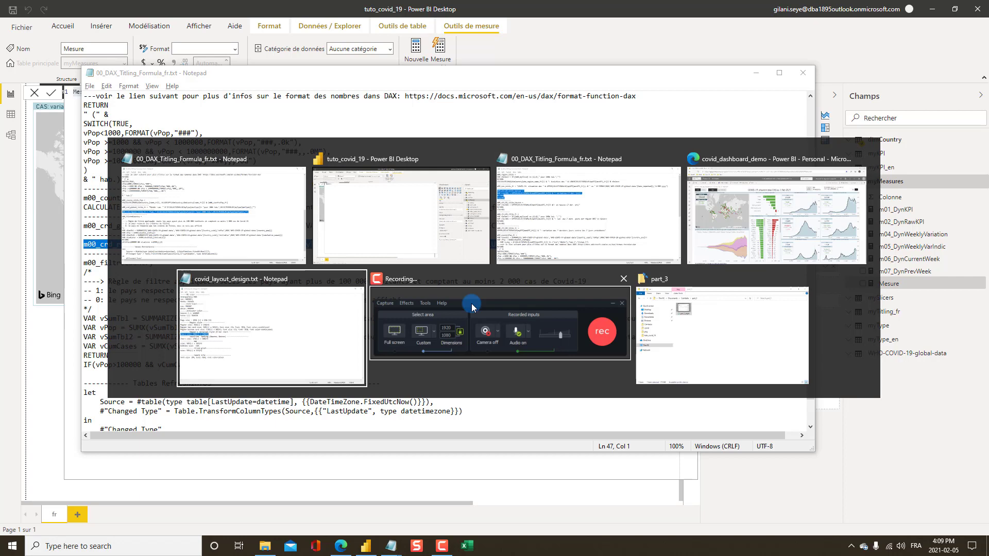
pyautogui.hotkey('alt', 'Tab')
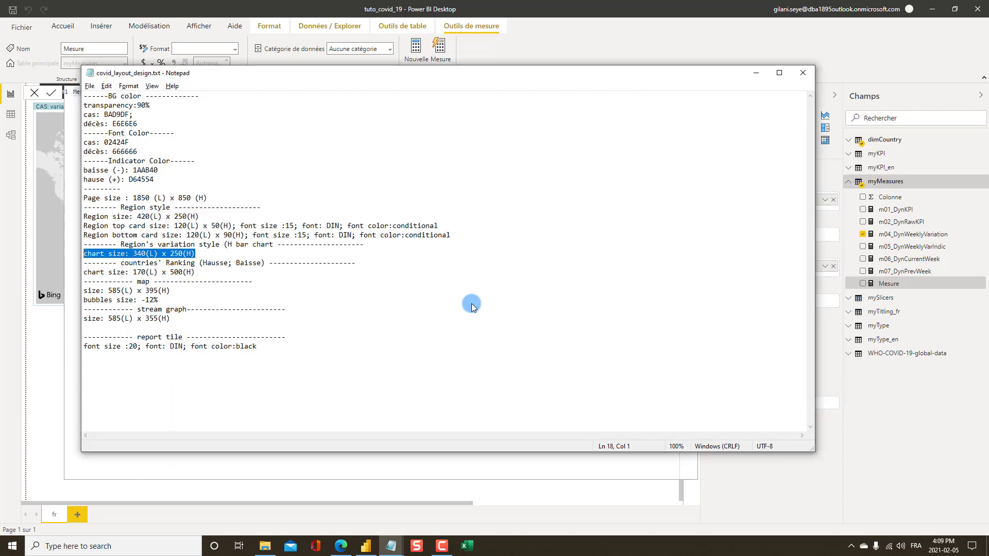
pyautogui.rightClick(393, 550)
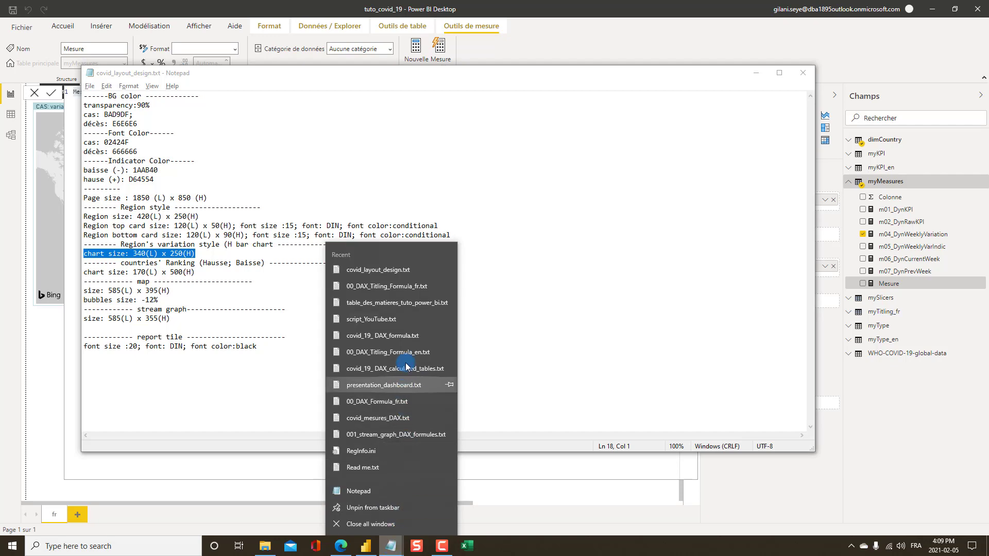
# - Open covid_19_ DAX_formula.txt and look through its measure definitions for the country filter formula
pyautogui.click(399, 336)
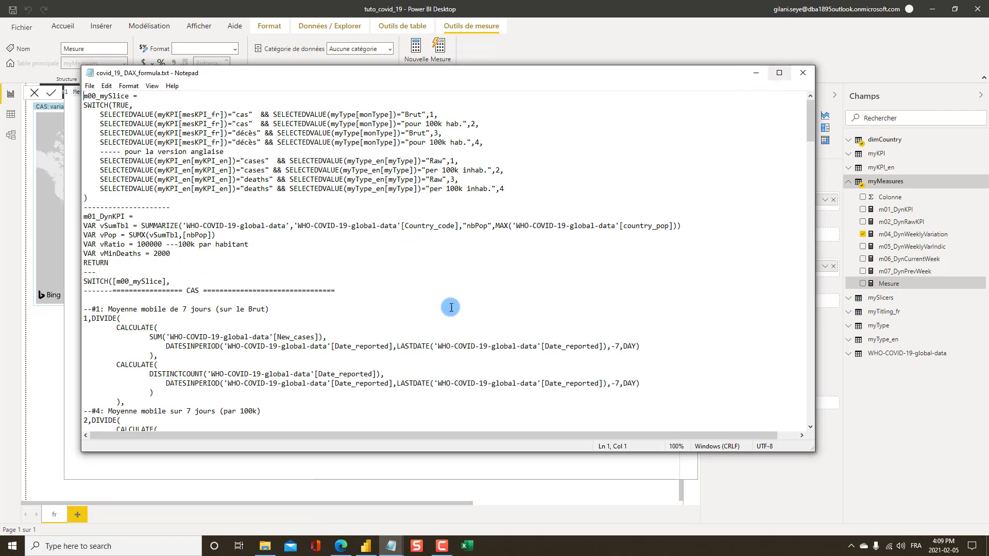
pyautogui.scroll(-1, 388, 304)
pyautogui.scroll(1, 388, 304)
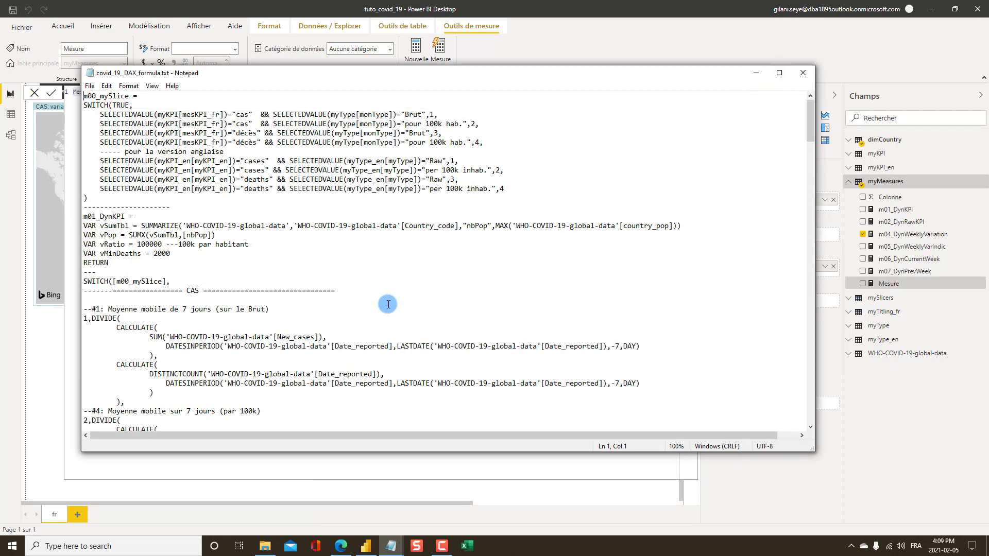
pyautogui.scroll(-12, 389, 304)
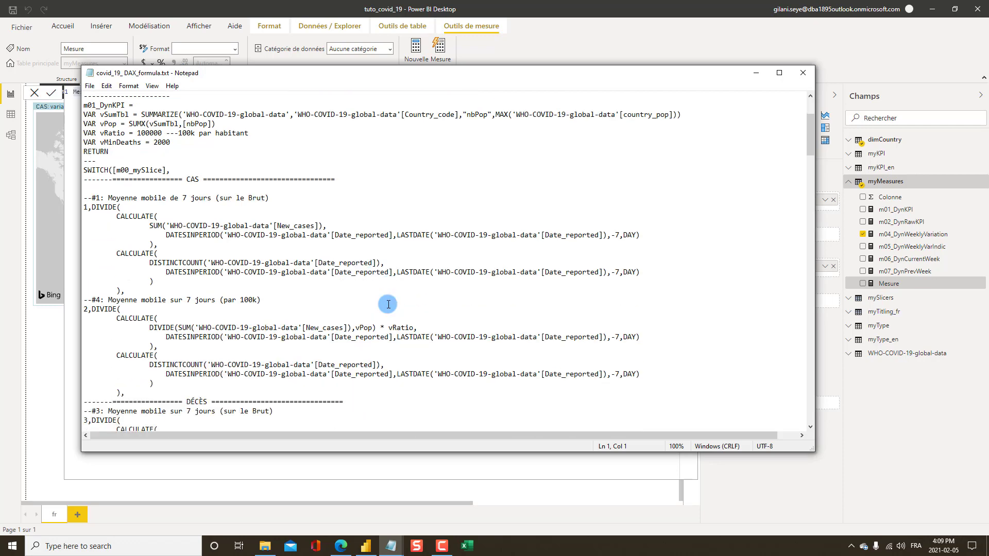
pyautogui.scroll(-9, 389, 304)
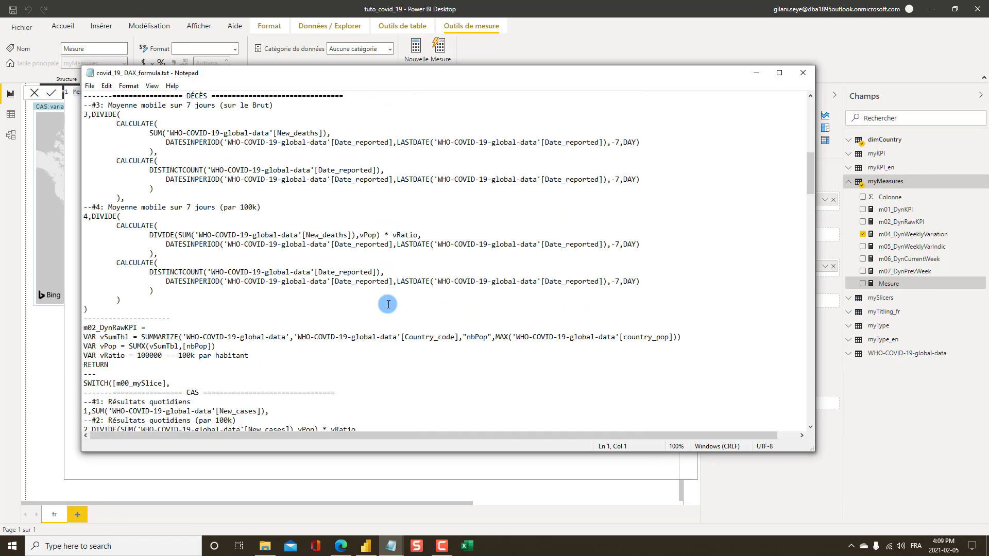
pyautogui.scroll(-4, 388, 305)
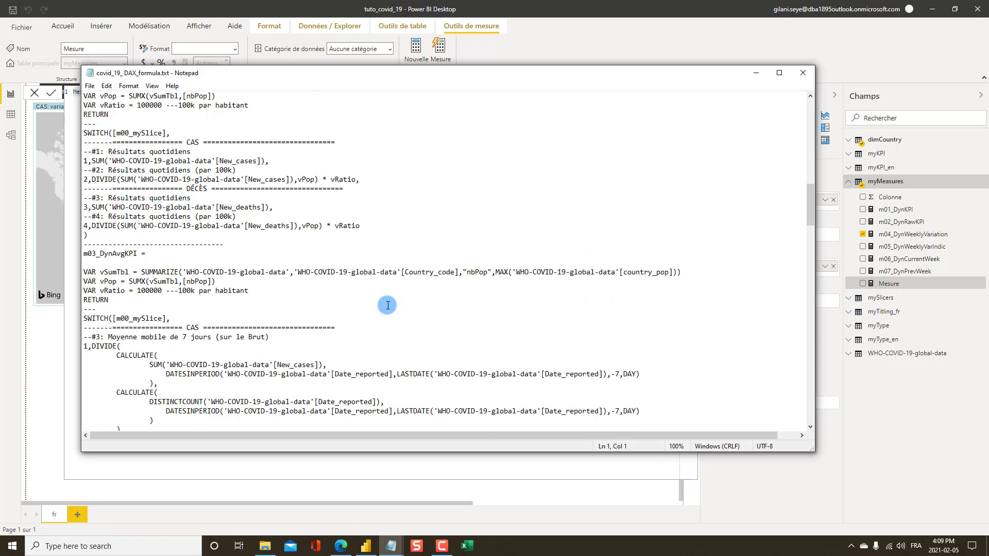
pyautogui.scroll(-11, 388, 306)
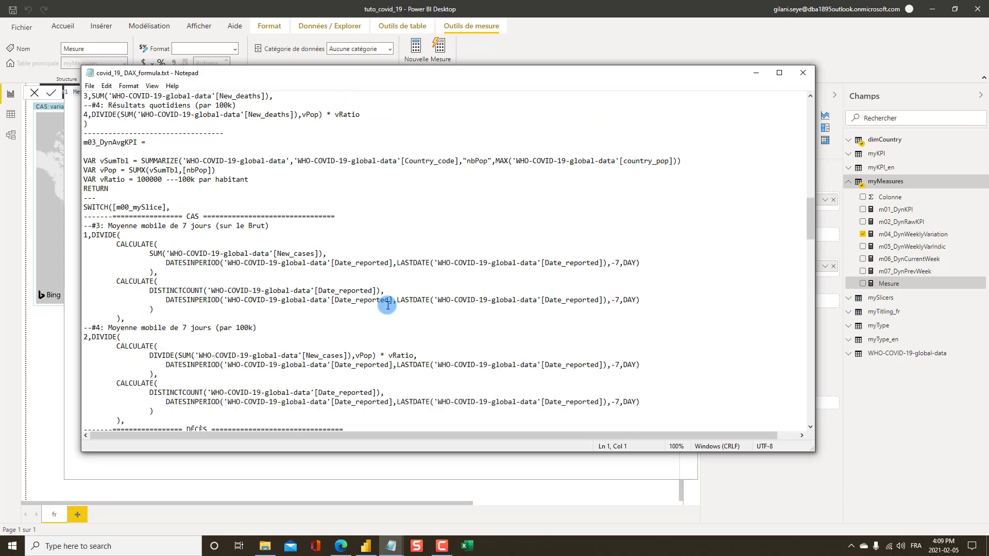
pyautogui.scroll(-11, 388, 305)
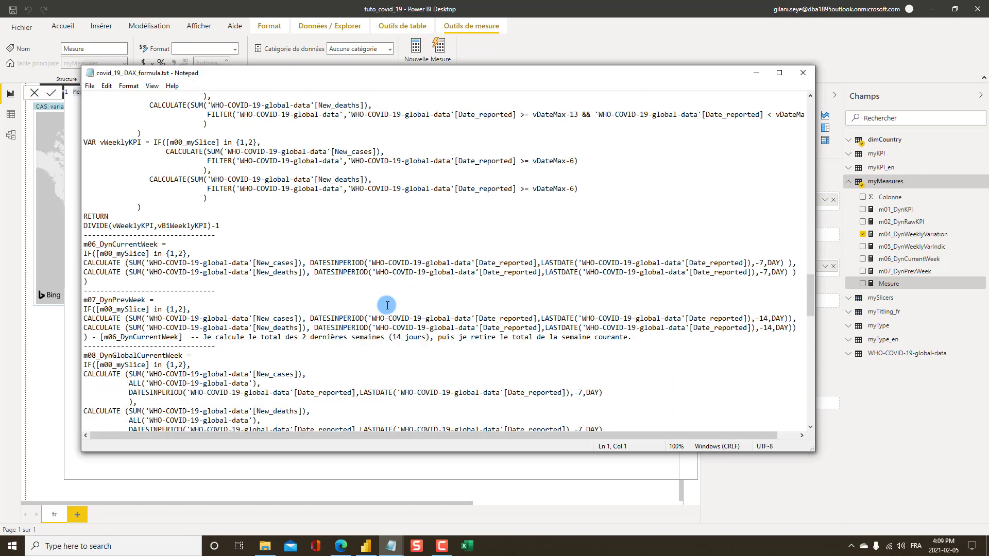
pyautogui.scroll(-10, 387, 305)
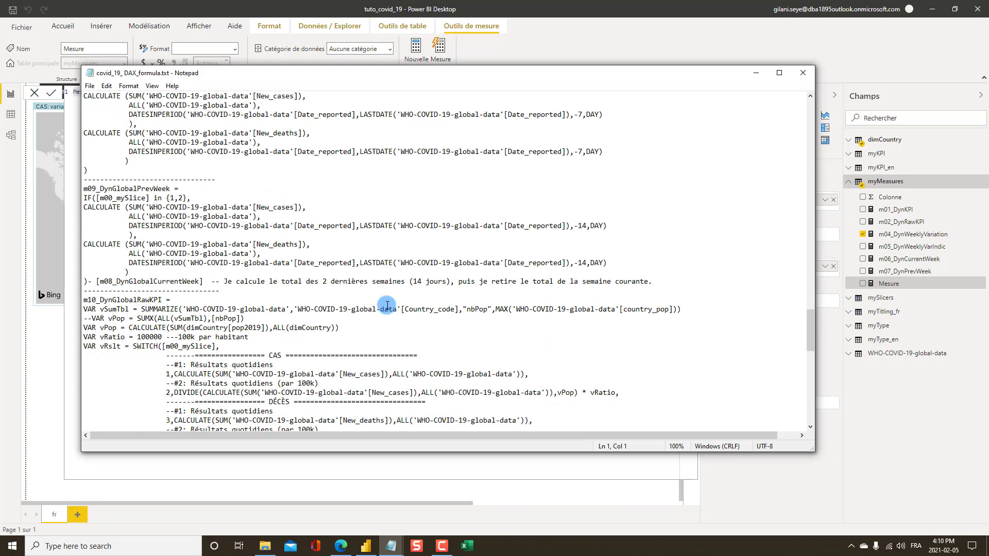
pyautogui.scroll(-12, 387, 305)
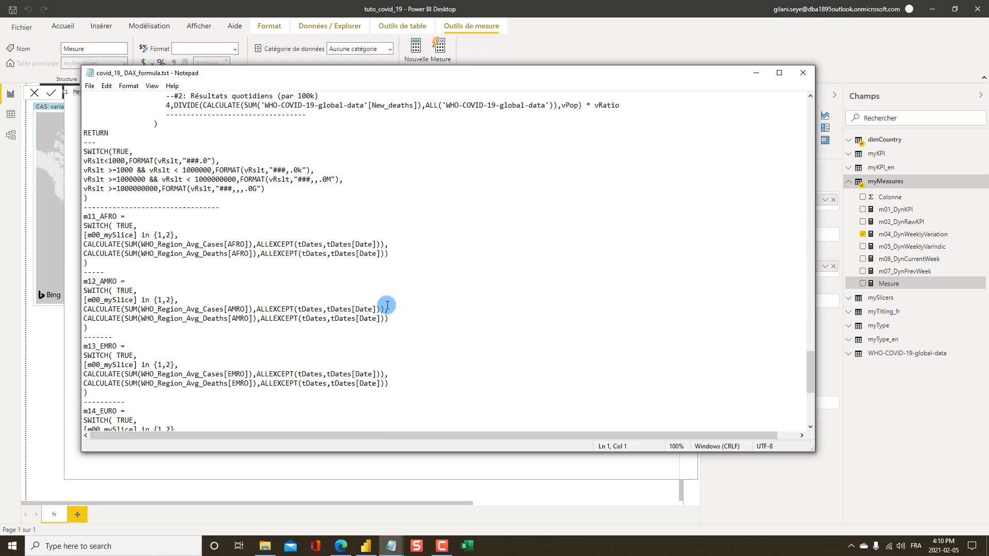
pyautogui.scroll(-8, 387, 305)
# - Switch to 00_DAX_Titling_Formula_fr.txt in Notepad and copy the complete m00_filtreCountry formula, from its name through the final IF line
pyautogui.hotkey('alt', 'Tab')
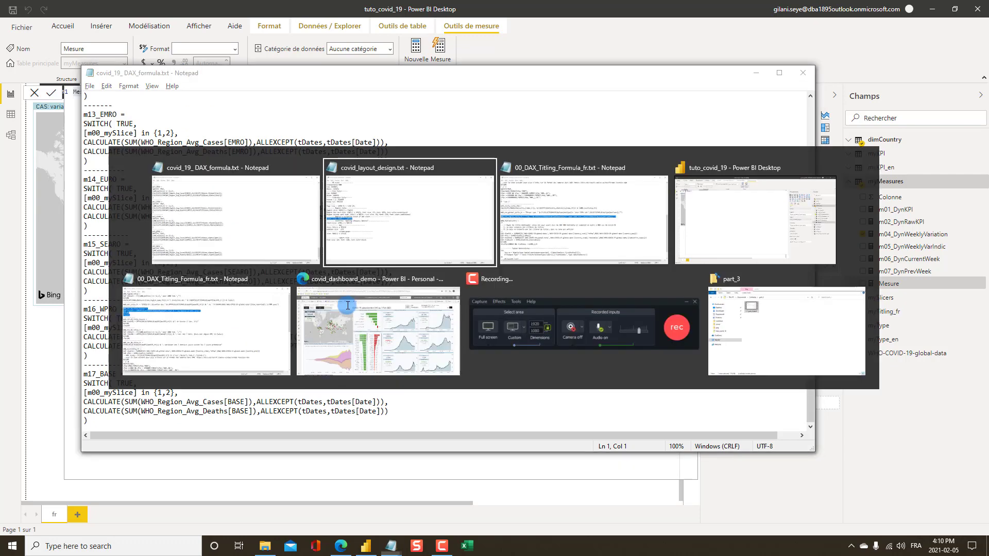
pyautogui.hotkey('alt', 'Tab')
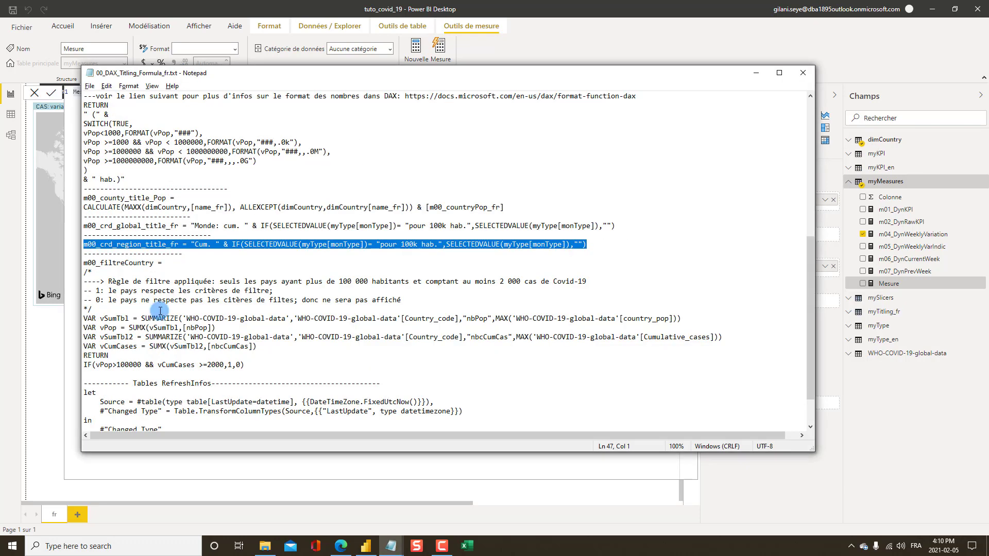
pyautogui.scroll(3, 163, 293)
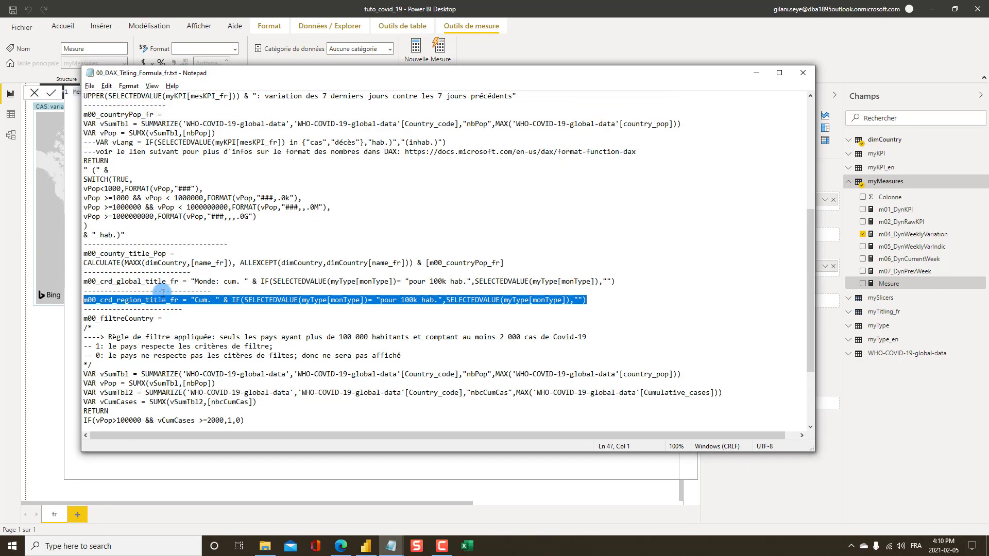
pyautogui.scroll(1, 163, 293)
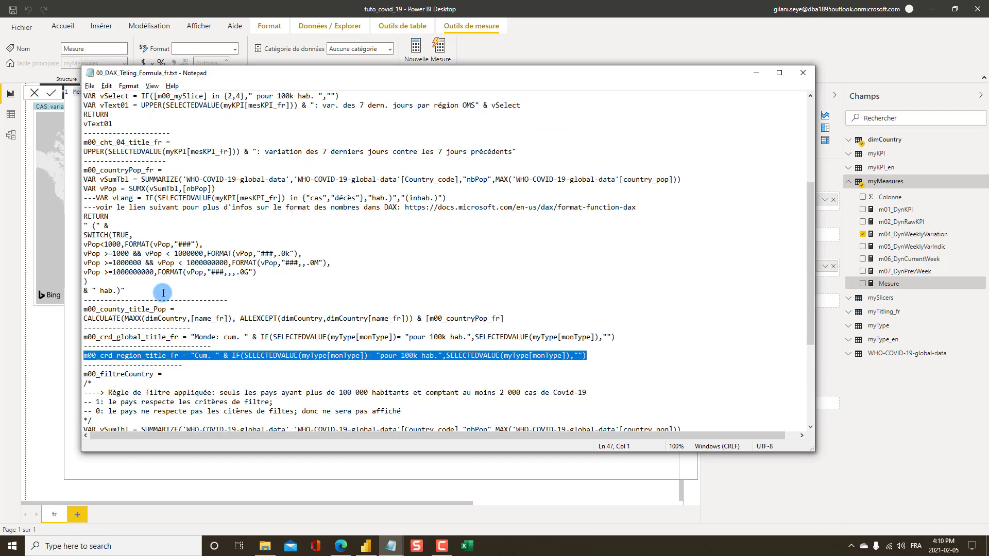
pyautogui.scroll(3, 163, 293)
pyautogui.scroll(-9, 162, 293)
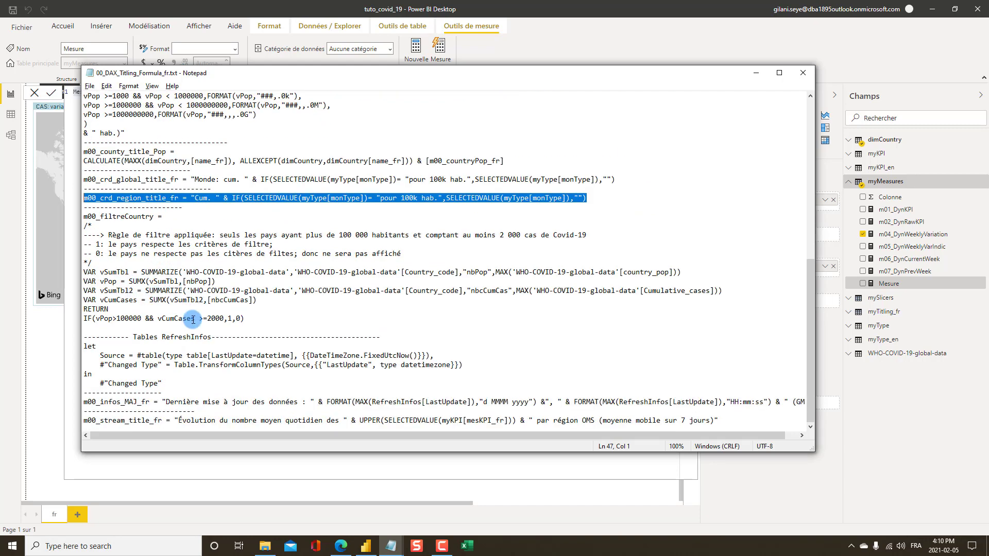
pyautogui.moveTo(262, 319); pyautogui.dragTo(77, 217)
pyautogui.hotkey('ctrl', 'c')
# - Return to Power BI Desktop and create the m00_filtreCountry measure in myMeasures by pasting the copied formula
pyautogui.hotkey('alt', 'Tab')
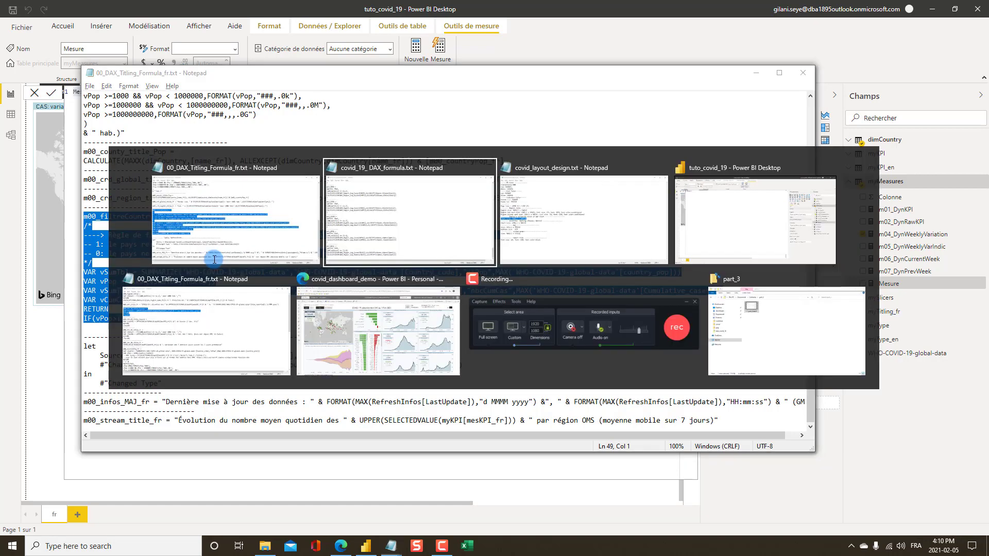
pyautogui.hotkey('alt', 'Tab')
pyautogui.hotkey('alt', 'Tab')
pyautogui.hotkey('alt', 'Tab')
pyautogui.hotkey('alt', 'Tab')
pyautogui.hotkey('alt', 'Tab')
pyautogui.hotkey('alt', 'Tab')
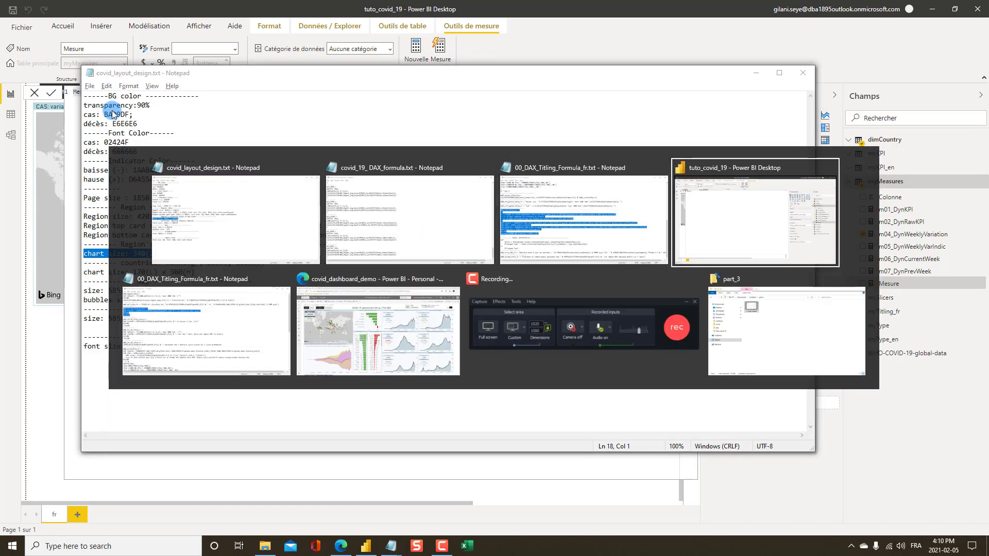
pyautogui.hotkey('ctrl', 'v')
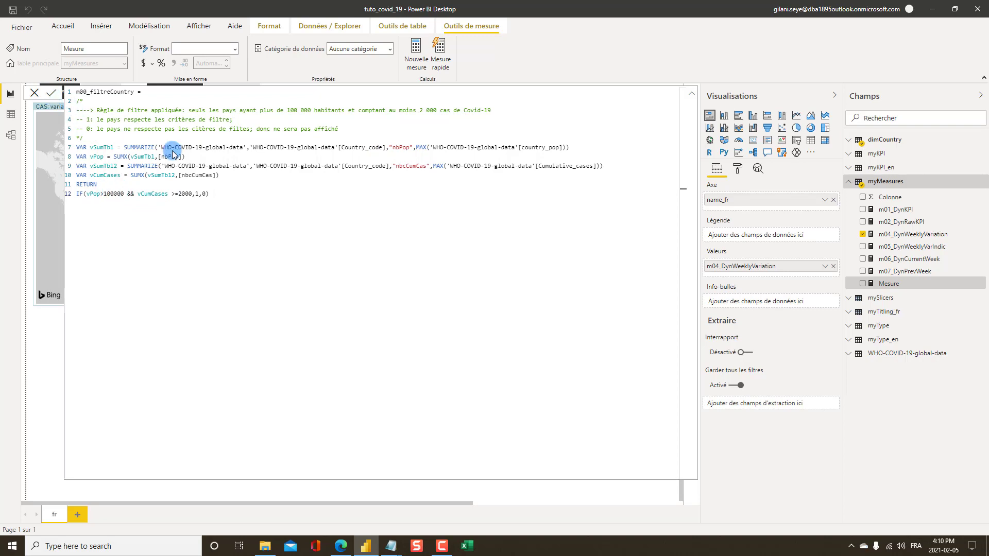
pyautogui.press('Return')
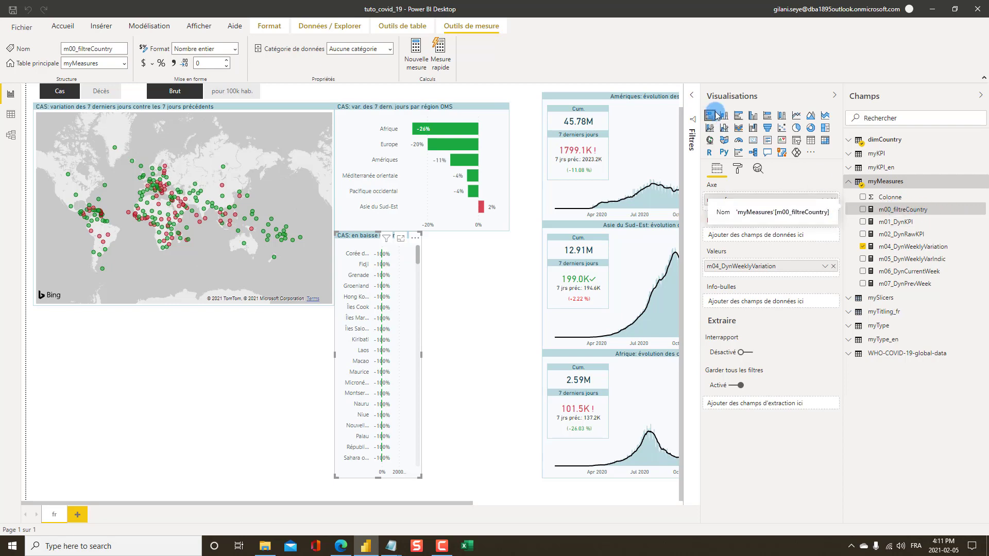
# - Filter the "CAS: en baisse" country bar chart to items where m00_filtreCountry "est" 1, and collapse the filter card
pyautogui.click(692, 97)
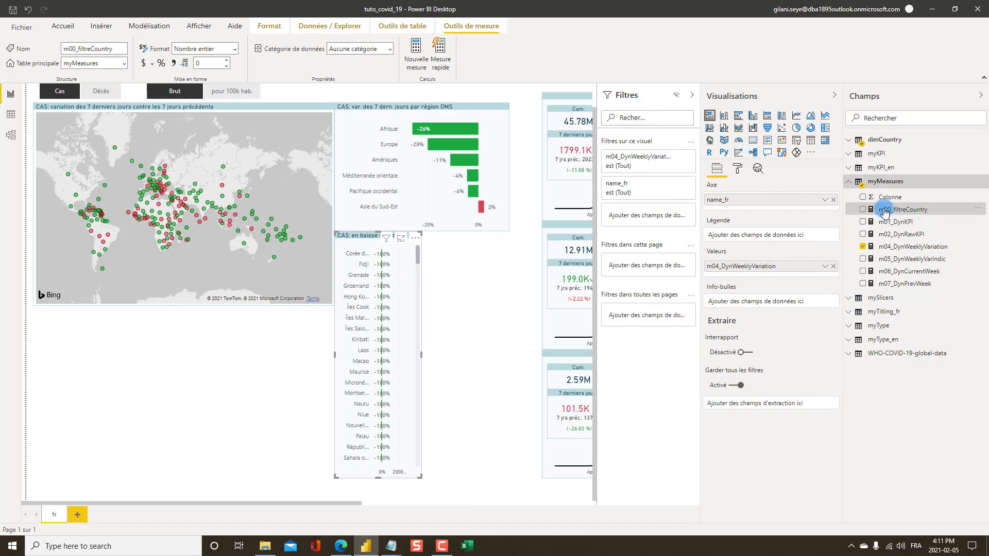
pyautogui.moveTo(877, 211); pyautogui.dragTo(645, 219)
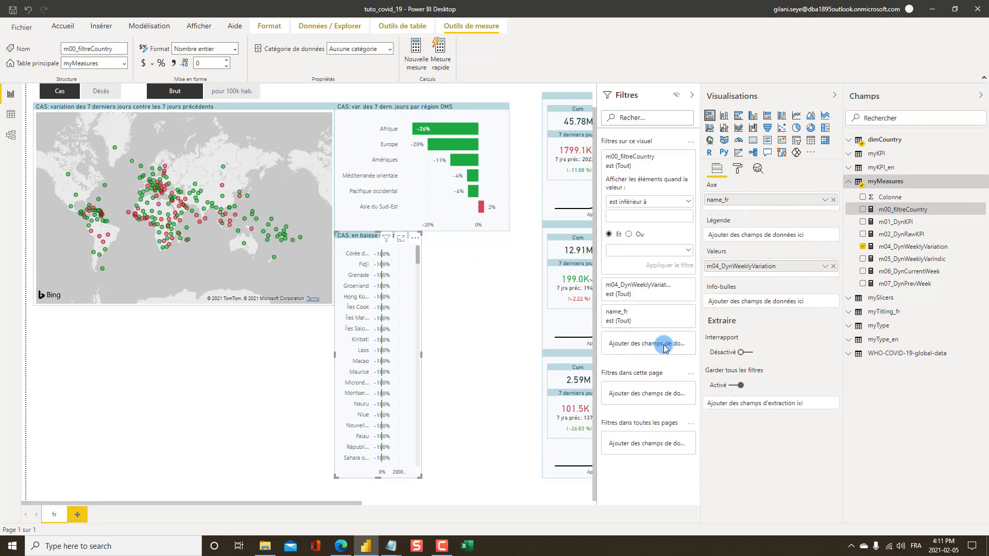
pyautogui.click(688, 203)
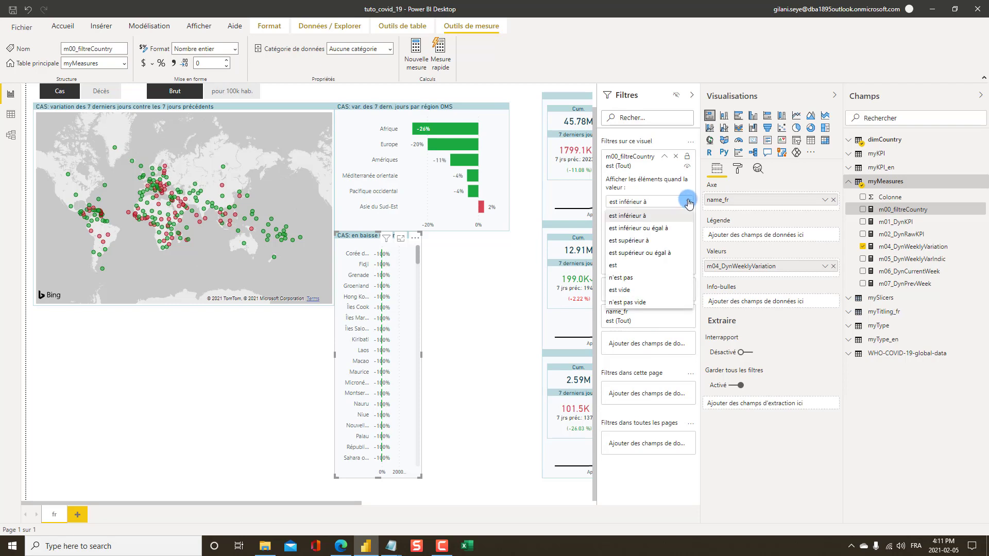
pyautogui.click(624, 269)
pyautogui.click(630, 220)
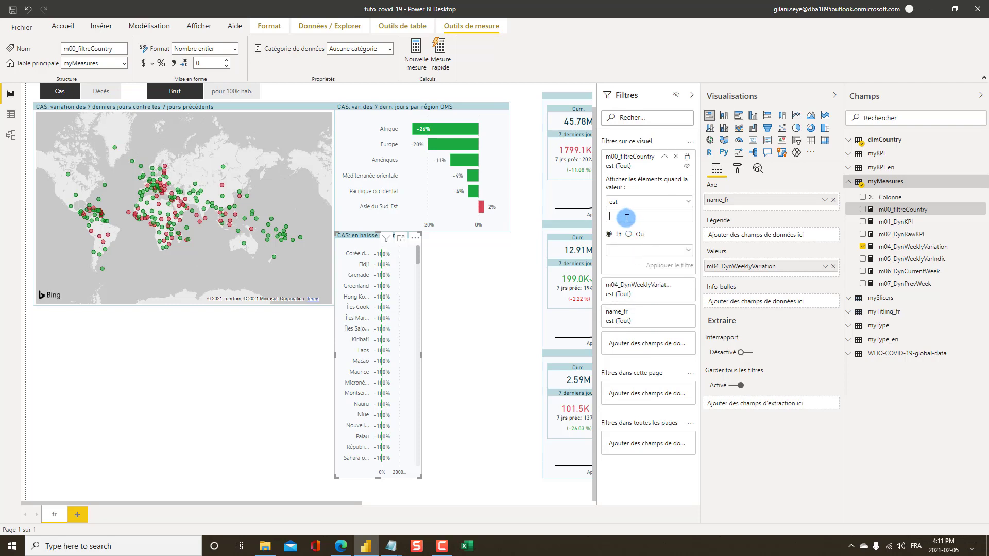
pyautogui.click(678, 266)
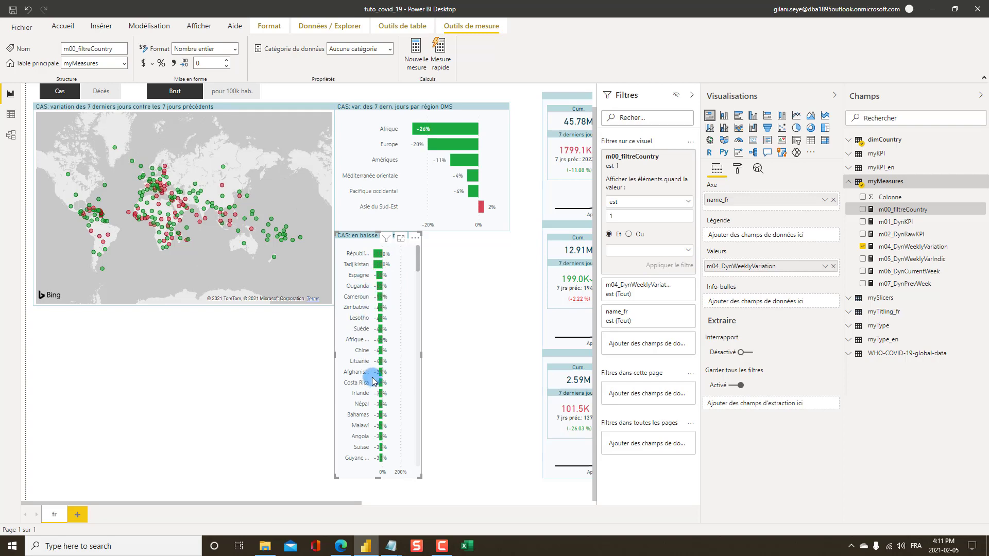
pyautogui.moveTo(689, 172)
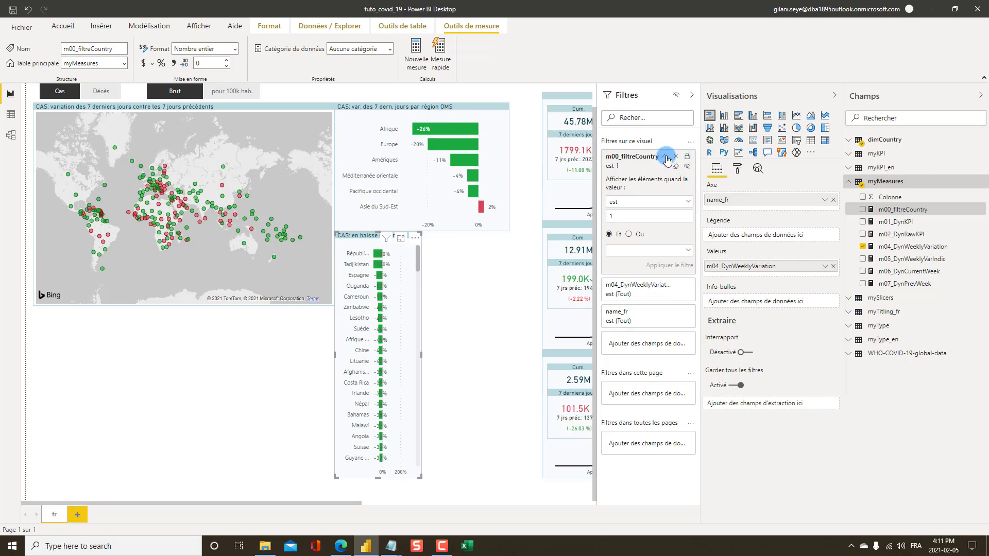
pyautogui.click(665, 157)
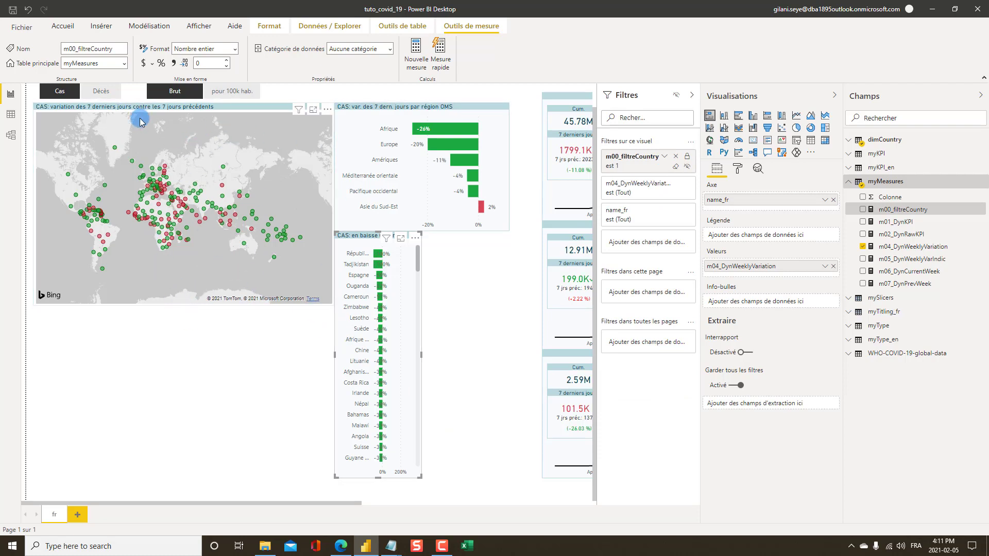
# - Filter the world map visual to items where m00_filtreCountry "est" 1, and collapse the filter card
pyautogui.click(170, 304)
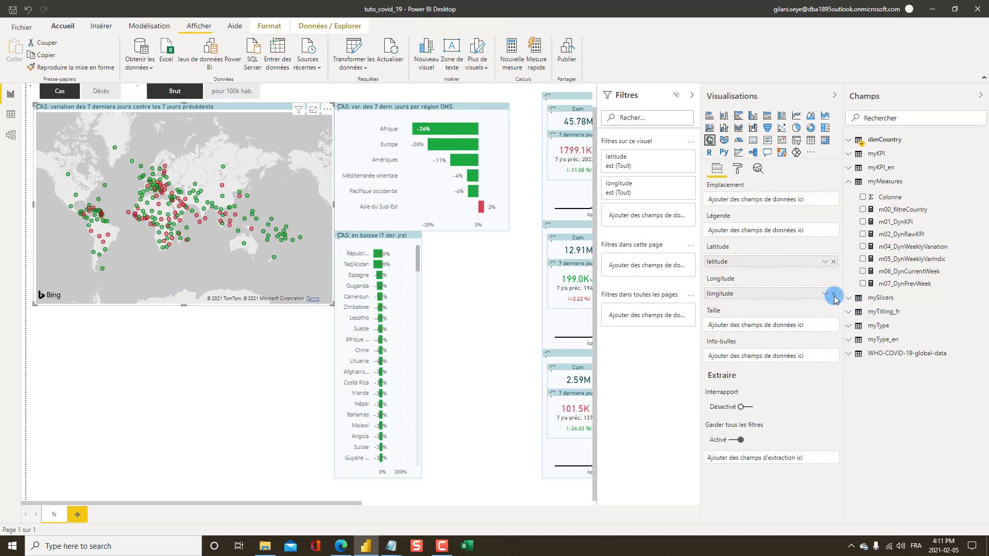
pyautogui.moveTo(900, 213); pyautogui.dragTo(650, 218)
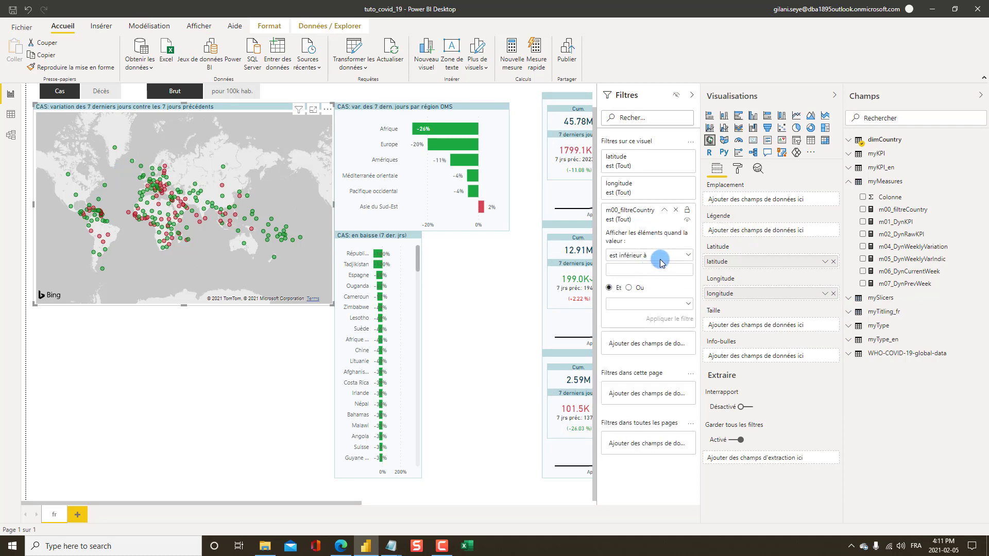
pyautogui.click(661, 262)
pyautogui.click(648, 277)
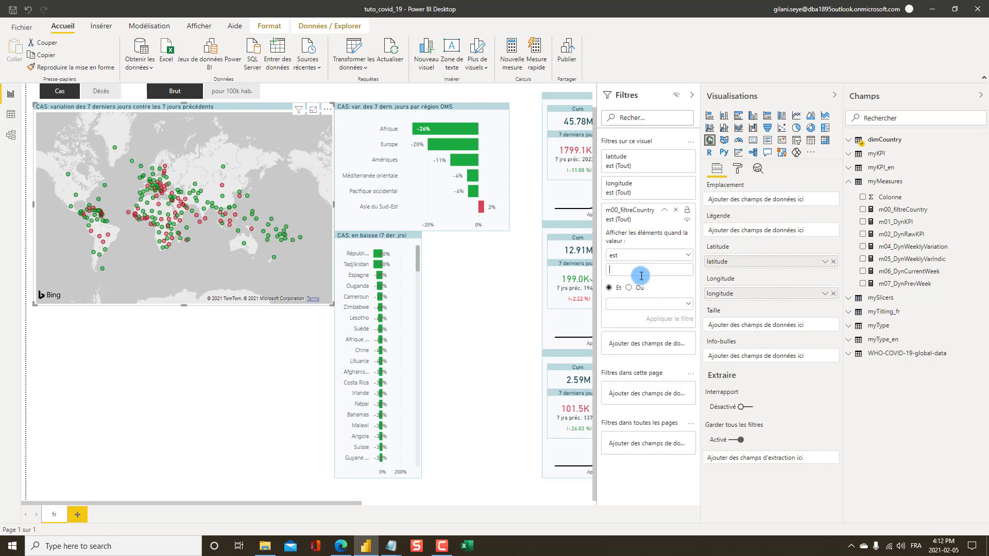
pyautogui.click(670, 319)
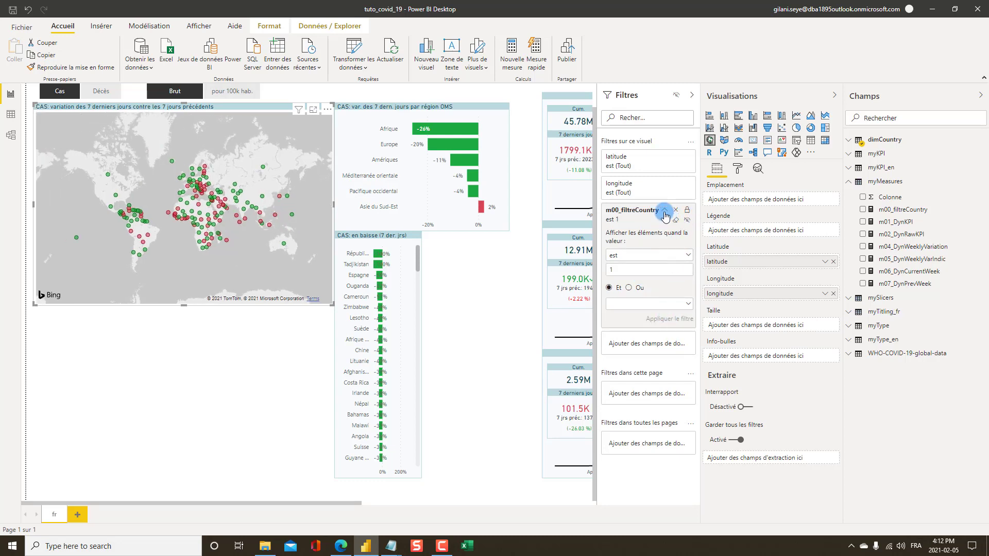
pyautogui.click(664, 211)
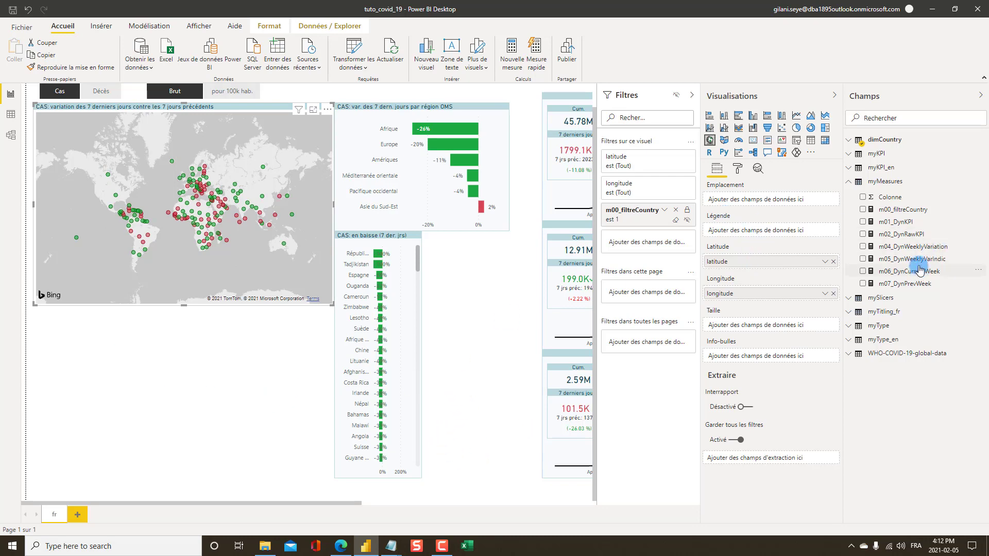
# - Review the m00_filtreCountry measure's formula and close it without changes
pyautogui.click(898, 211)
pyautogui.click(690, 94)
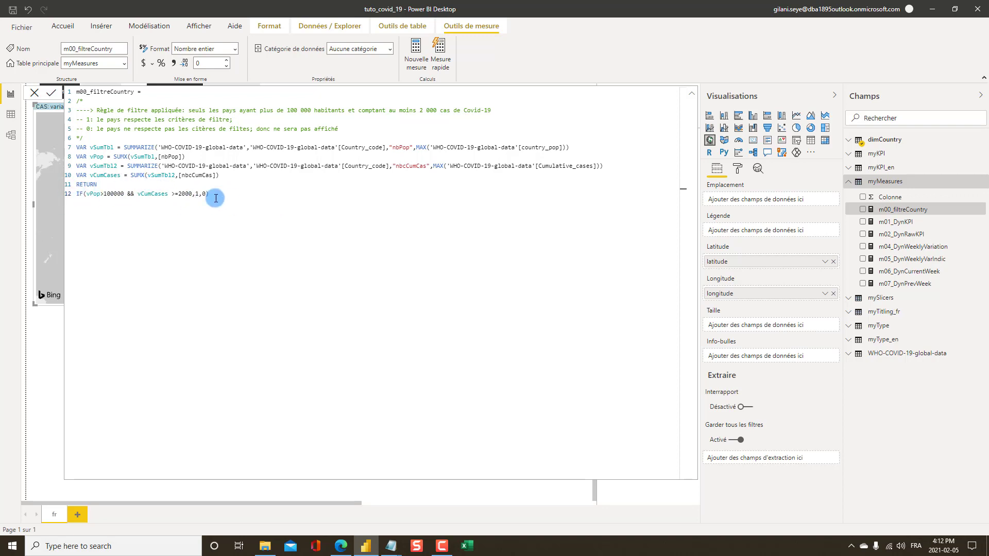
pyautogui.click(34, 93)
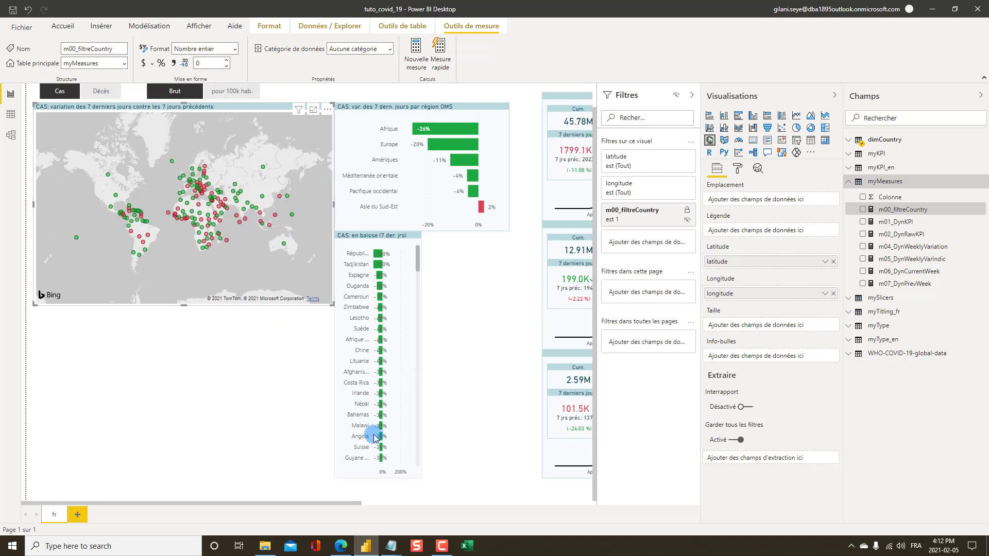
# - Filter the "CAS: en baisse" country bar chart to items where m04_DynWeeklyVariation "est inférieur ou égal à" 0, and collapse the filter card
pyautogui.click(351, 237)
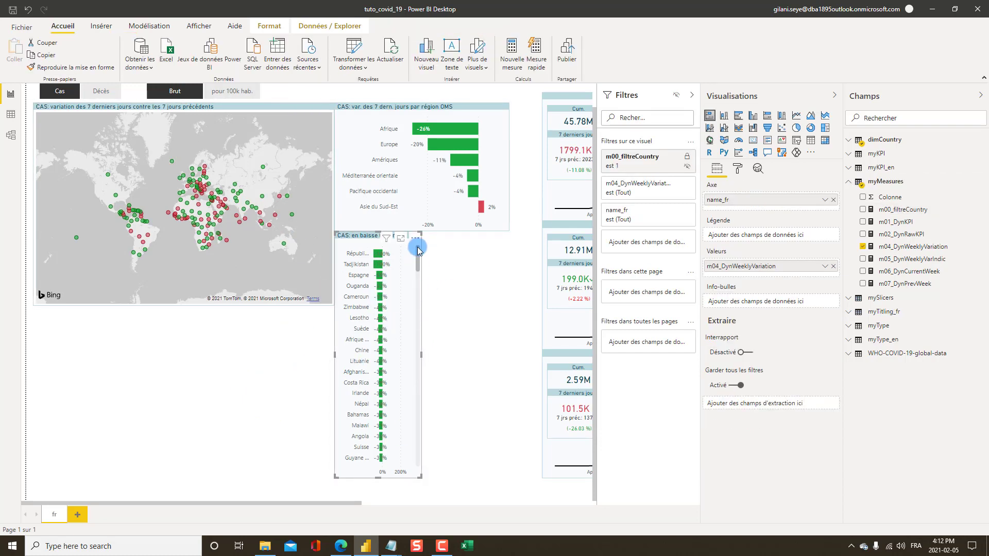
pyautogui.moveTo(418, 257); pyautogui.dragTo(371, 265)
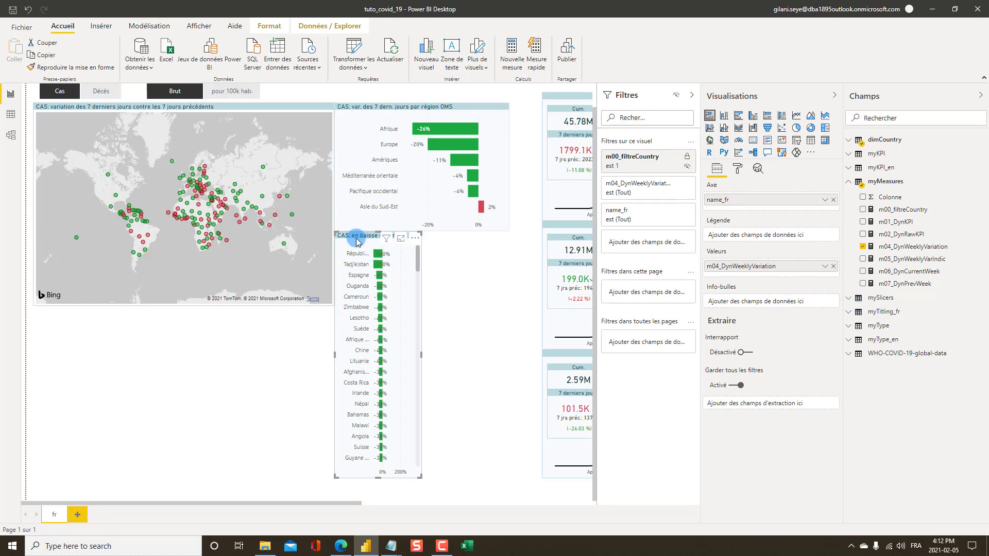
pyautogui.click(674, 184)
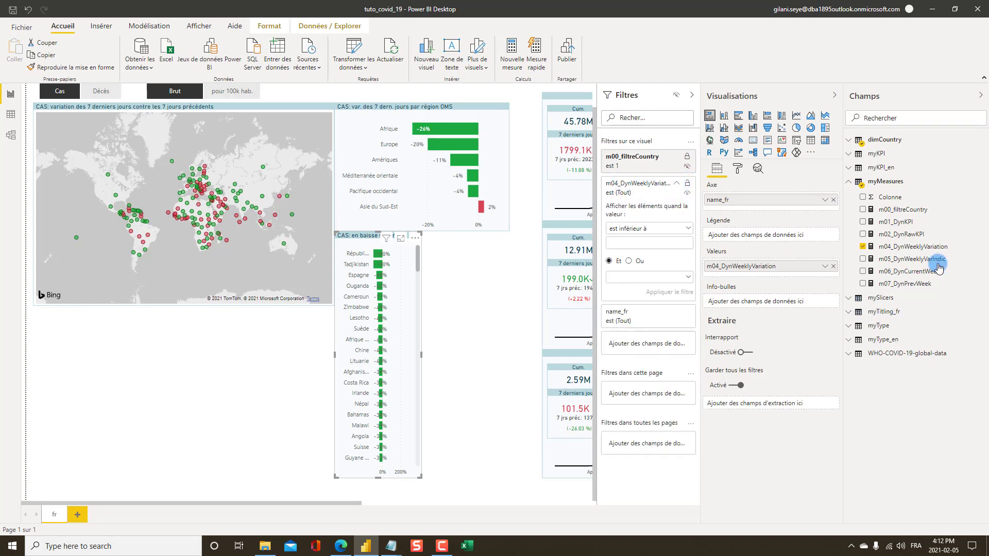
pyautogui.click(634, 231)
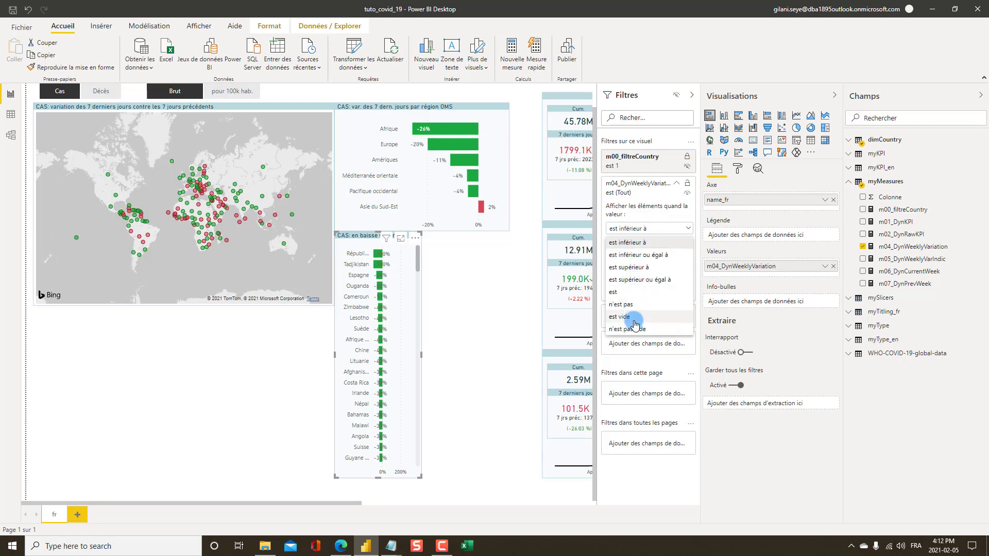
pyautogui.click(640, 256)
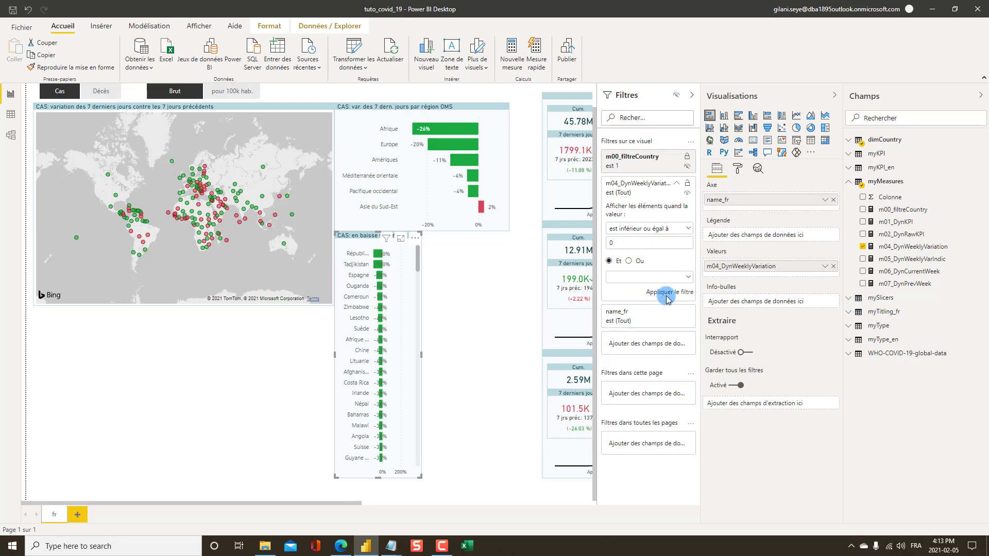
pyautogui.click(678, 293)
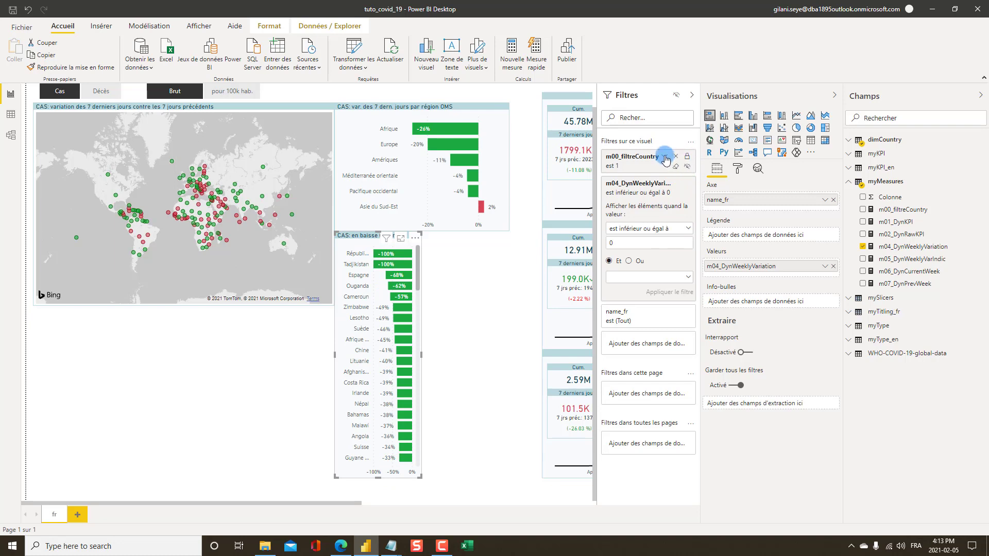
pyautogui.click(665, 157)
pyautogui.click(664, 157)
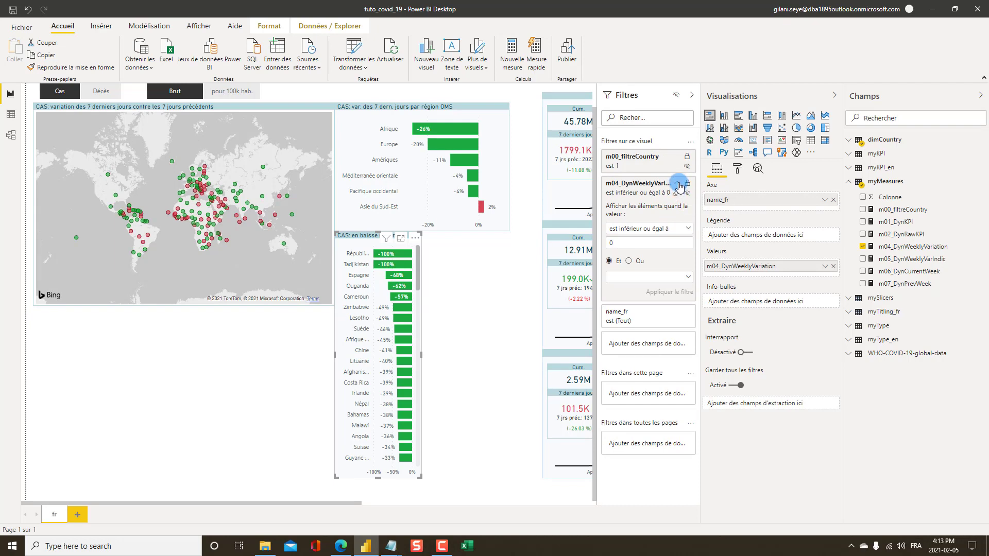
pyautogui.click(678, 186)
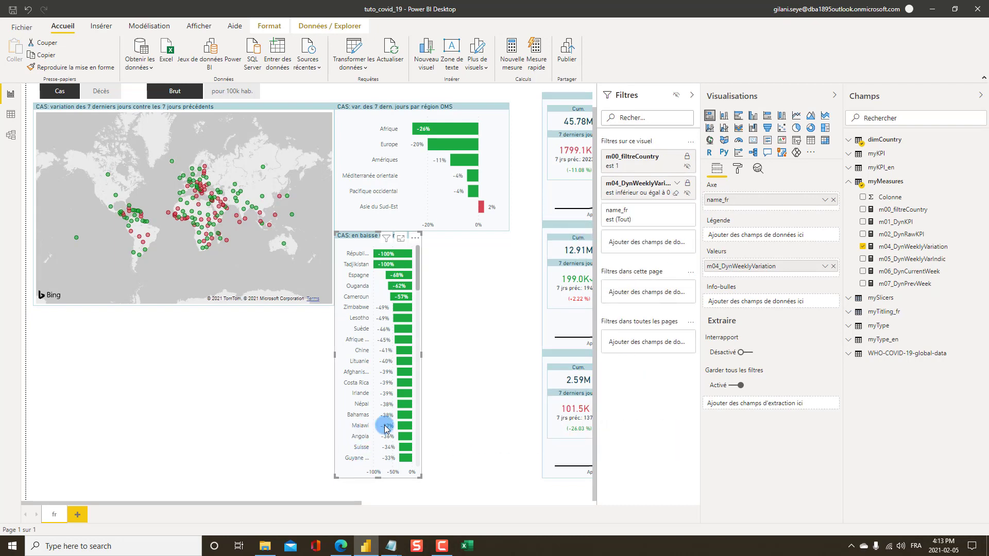
# - Sort the "CAS: en baisse" country bar chart in ascending order
pyautogui.click(416, 239)
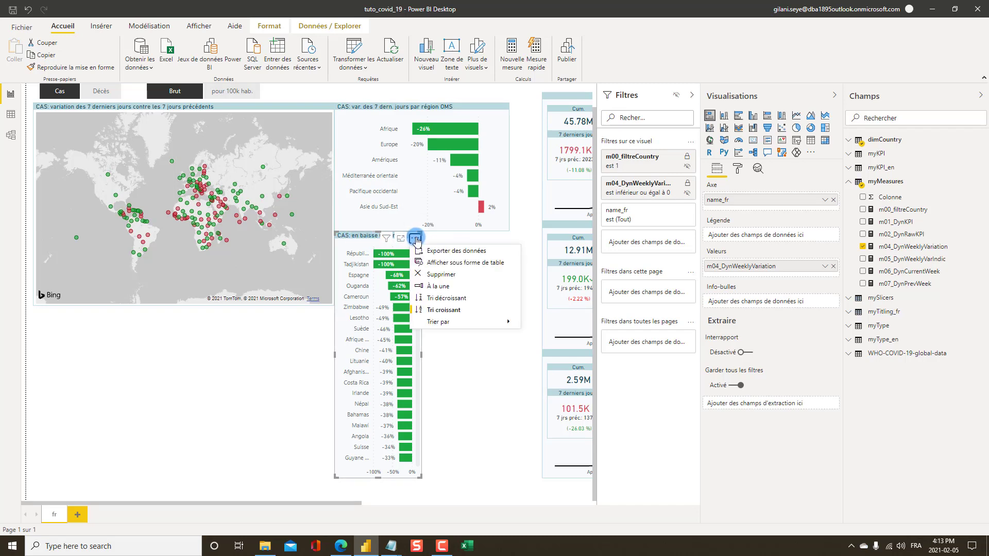
pyautogui.click(442, 312)
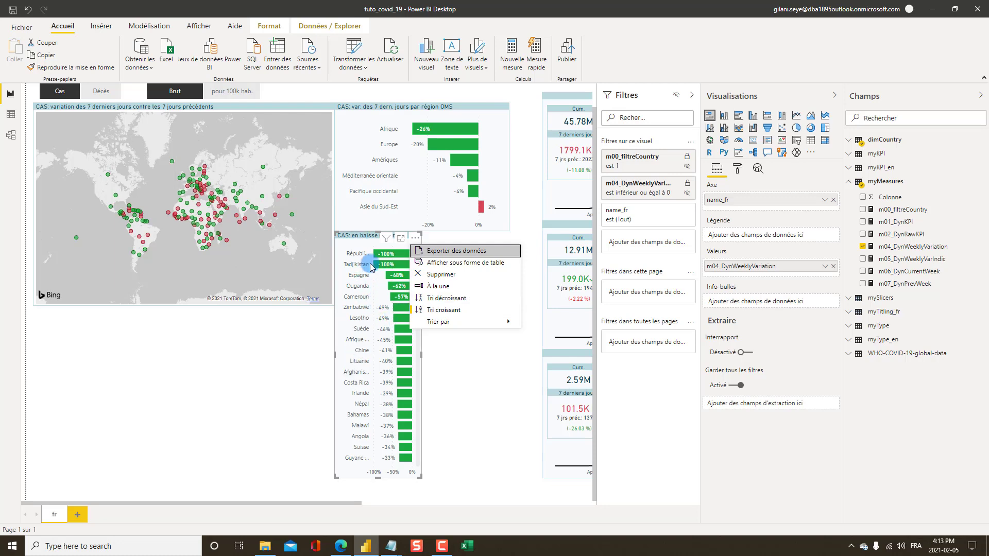
pyautogui.click(437, 239)
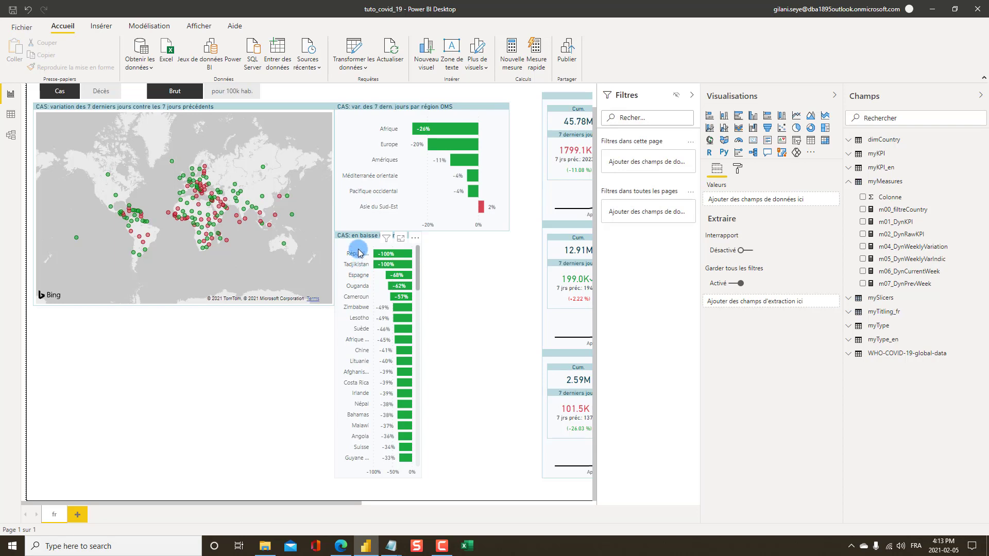
pyautogui.moveTo(417, 277); pyautogui.dragTo(388, 269)
# - Duplicate the "CAS: en baisse" country bar chart and place the copy directly beside the original, under the OMS region chart
pyautogui.click(343, 236)
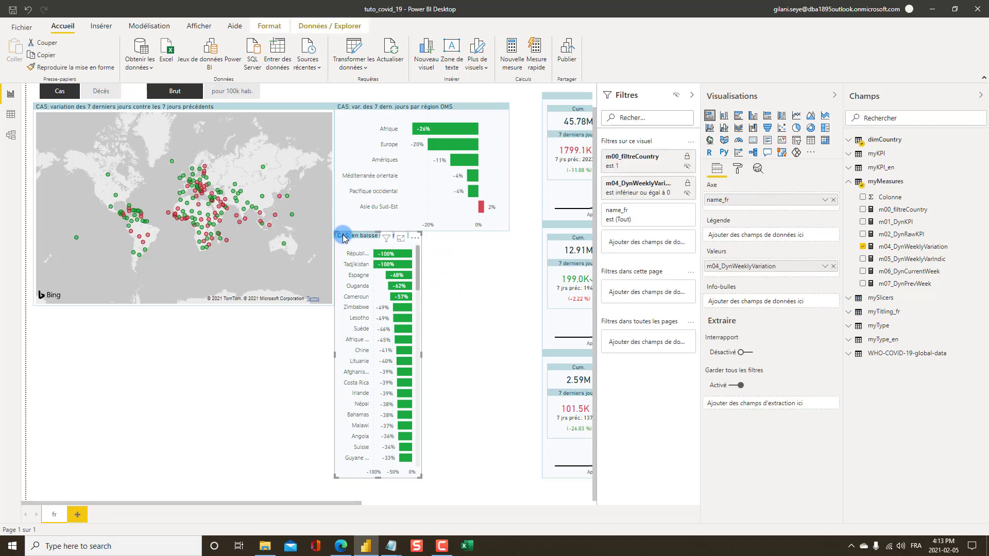
pyautogui.click(489, 313)
pyautogui.click(355, 237)
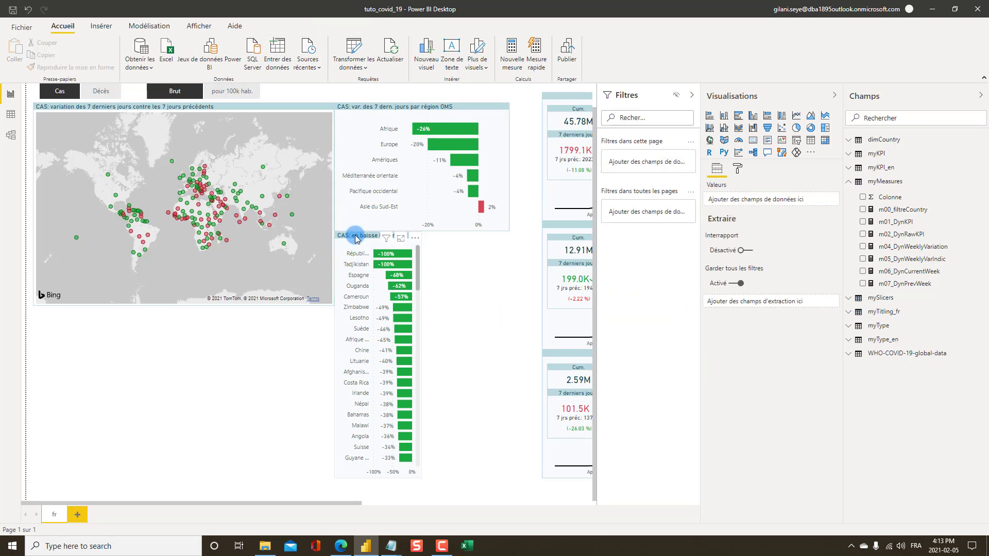
pyautogui.hotkey('ctrl', 'c')
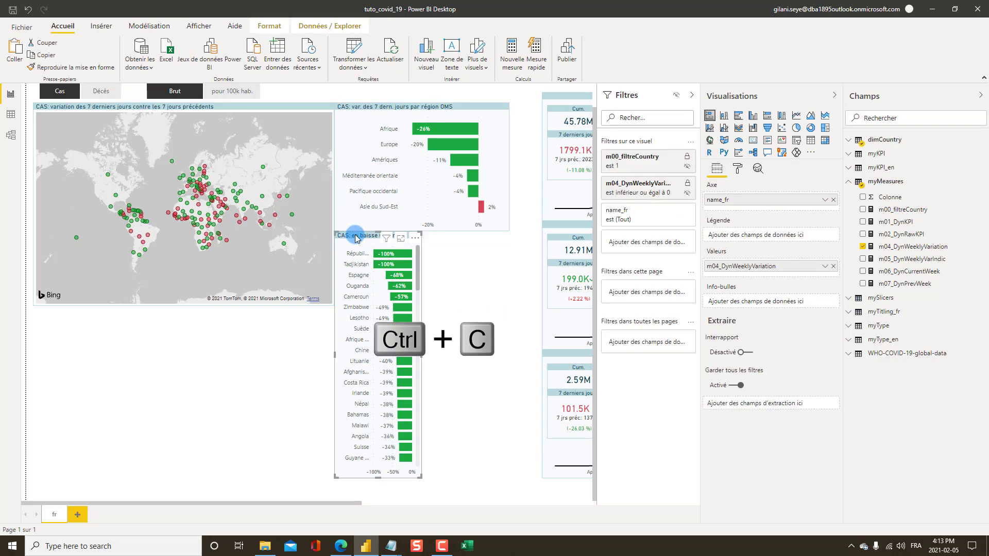
pyautogui.hotkey('ctrl', 'v')
pyautogui.moveTo(356, 238); pyautogui.dragTo(439, 238)
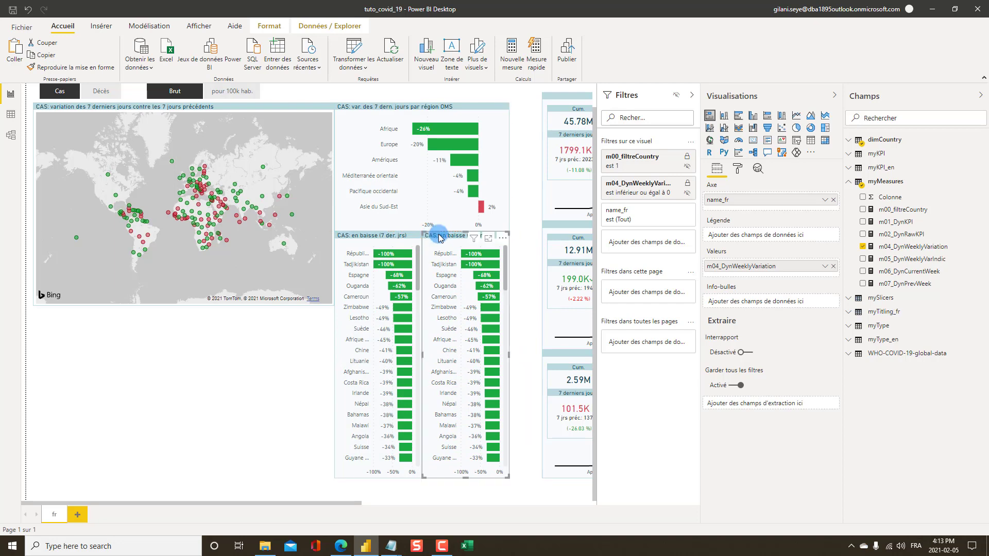
# - Change the duplicated country chart's m04_DynWeeklyVariation filter to "est supérieur à" 0
pyautogui.click(676, 184)
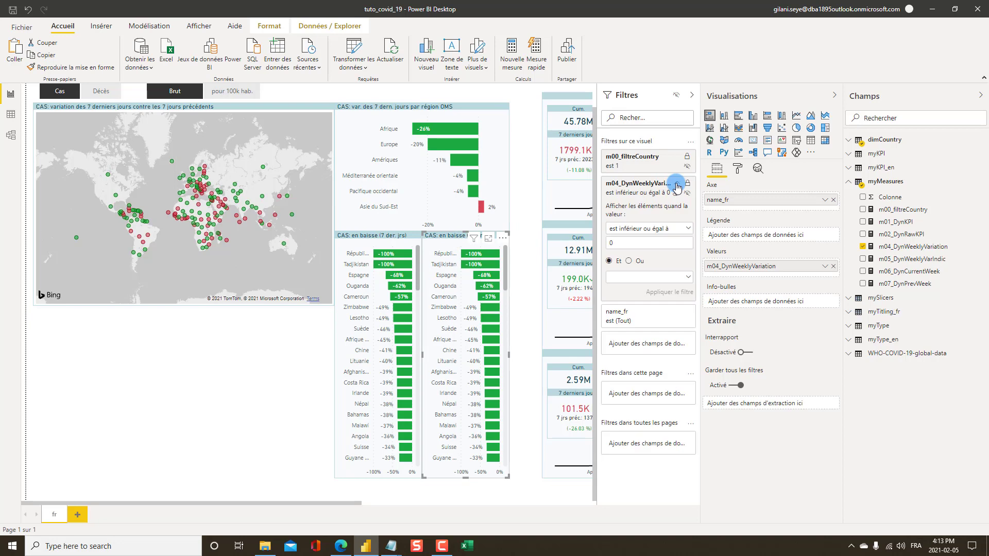
pyautogui.click(636, 233)
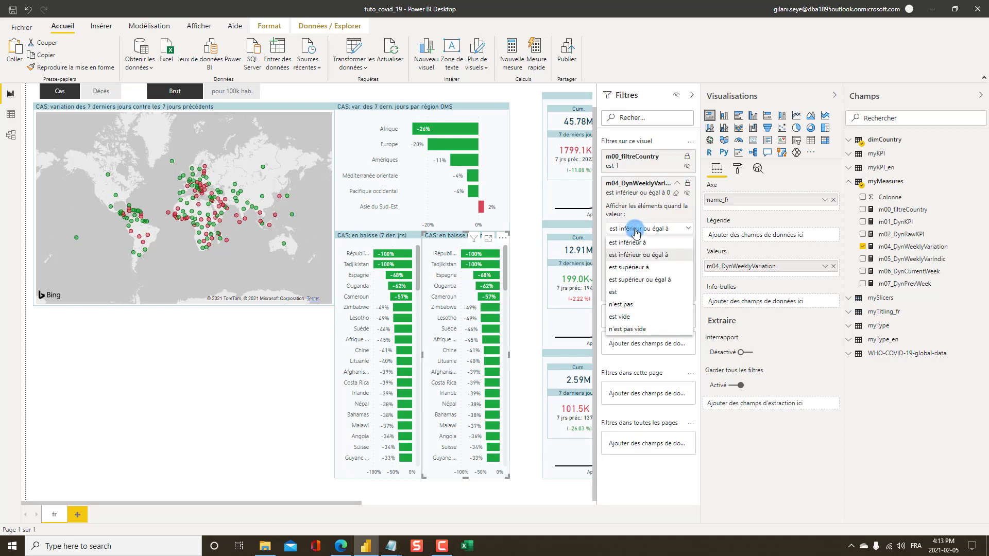
pyautogui.click(635, 268)
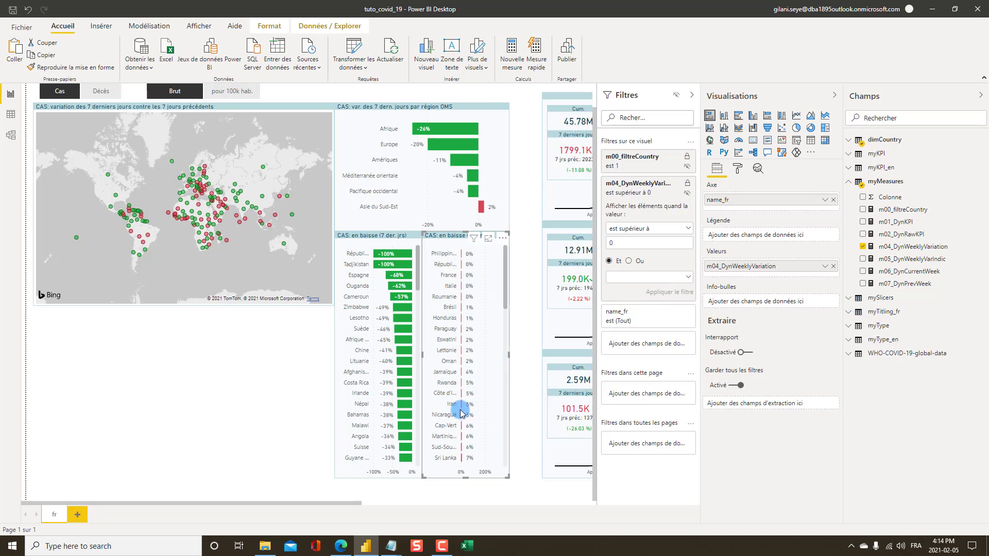
pyautogui.click(521, 265)
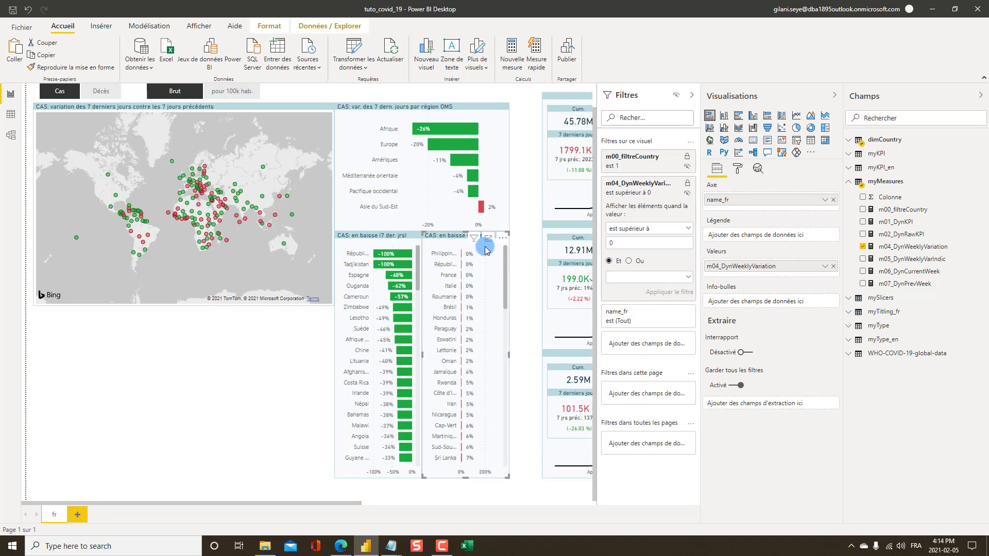
# - Sort the duplicated country bar chart in descending order and deselect it
pyautogui.click(453, 240)
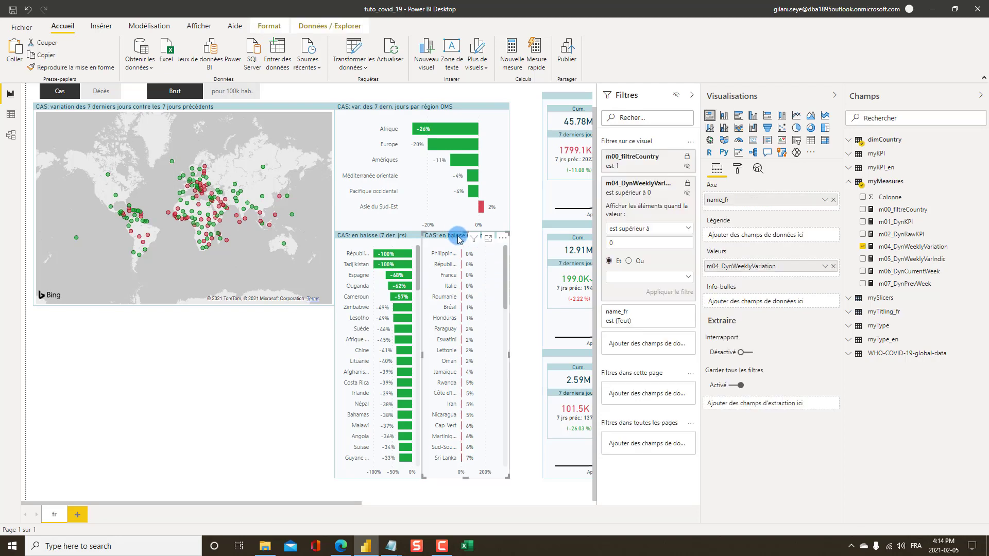
pyautogui.click(504, 239)
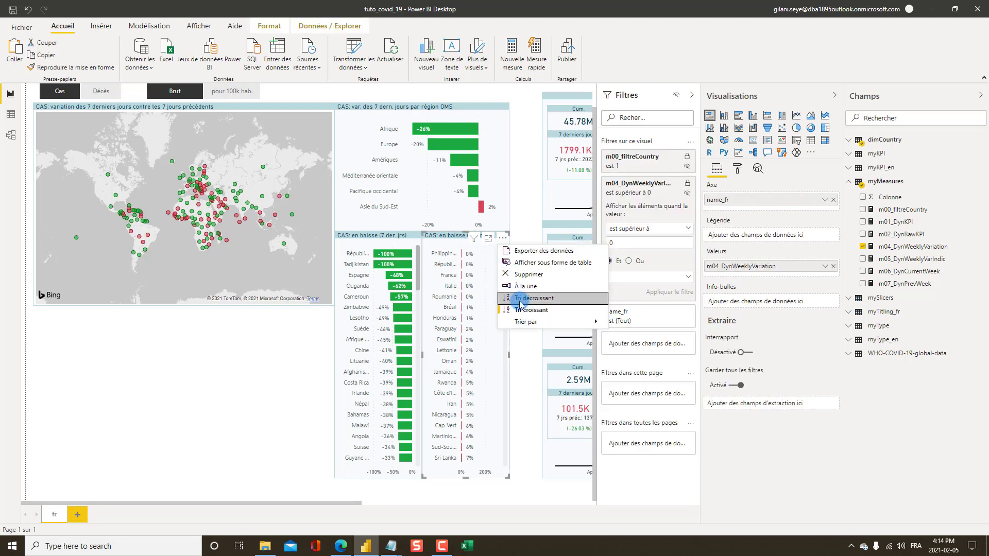
pyautogui.click(515, 346)
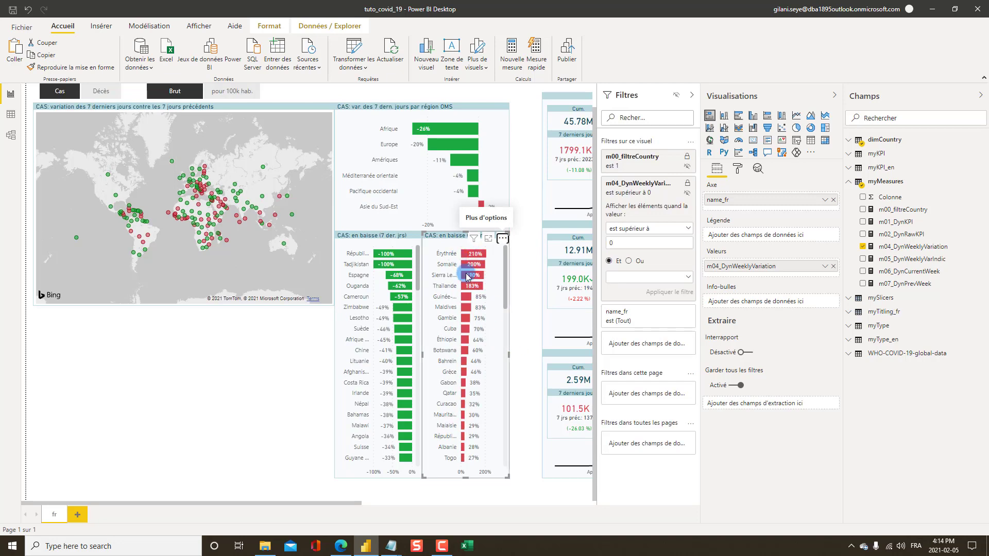
pyautogui.click(525, 327)
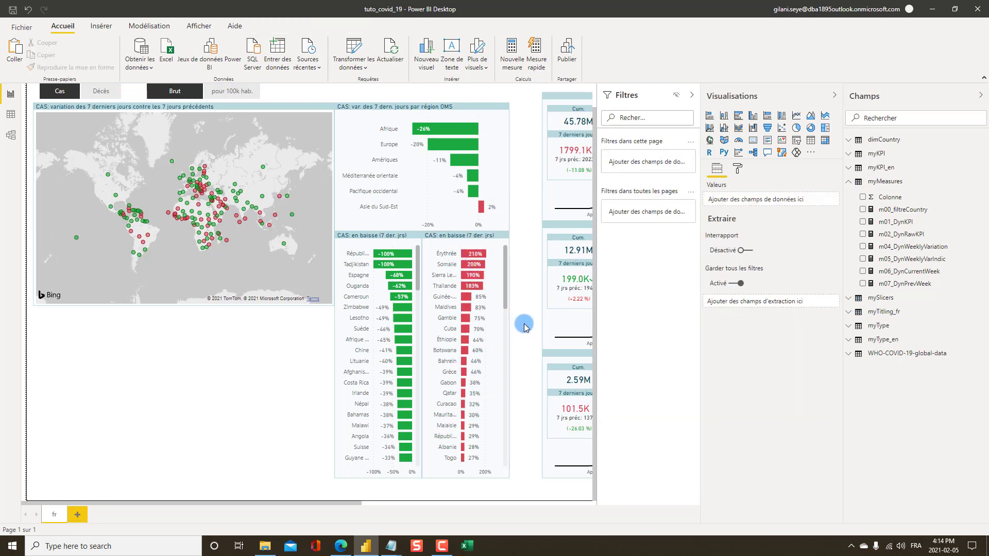
# - Check the layout of the covid_dashboard_demo report in Microsoft Edge, and return to Power BI Desktop
pyautogui.hotkey('alt', 'Tab')
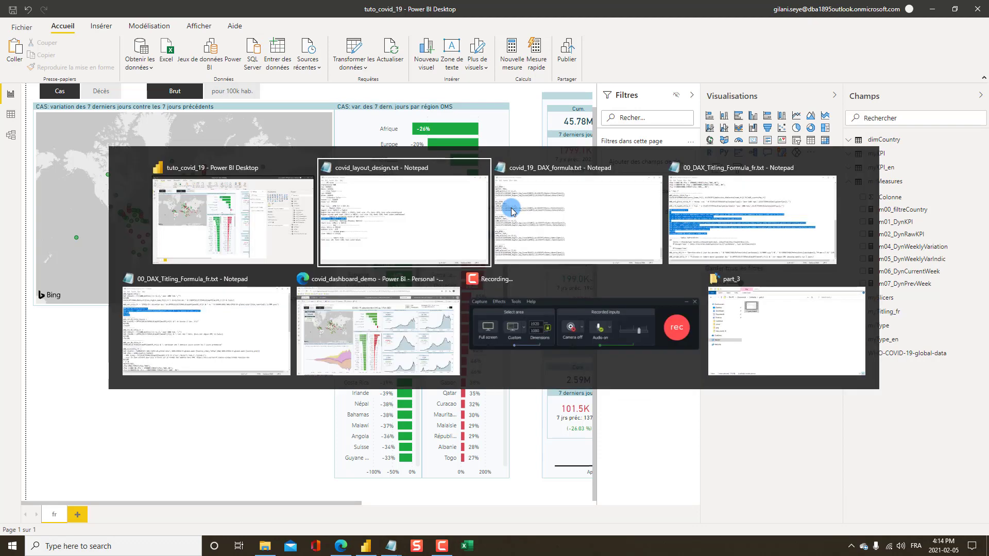
pyautogui.hotkey('alt', 'Tab')
pyautogui.hotkey('alt', 'Tab')
pyautogui.hotkey('alt', 'Tab')
pyautogui.hotkey('alt', 'Tab')
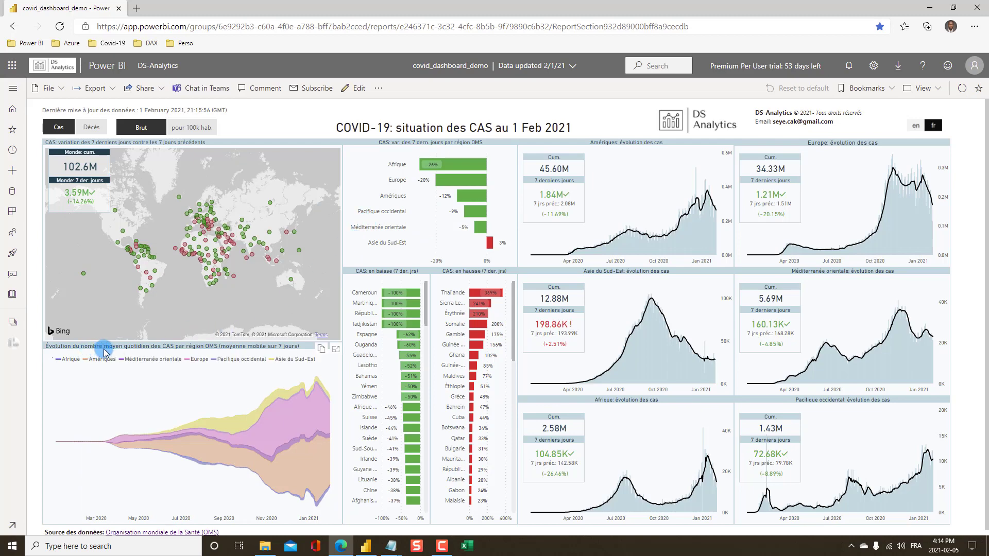
pyautogui.hotkey('alt', 'Tab')
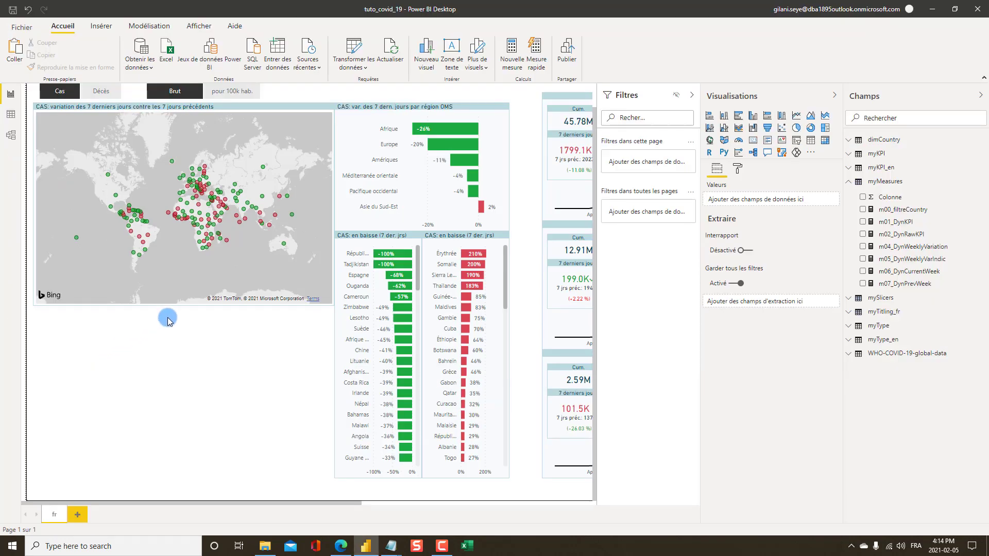
# - Collapse the Filtres, Visualisations and Champs panes to enlarge the report canvas
pyautogui.click(692, 95)
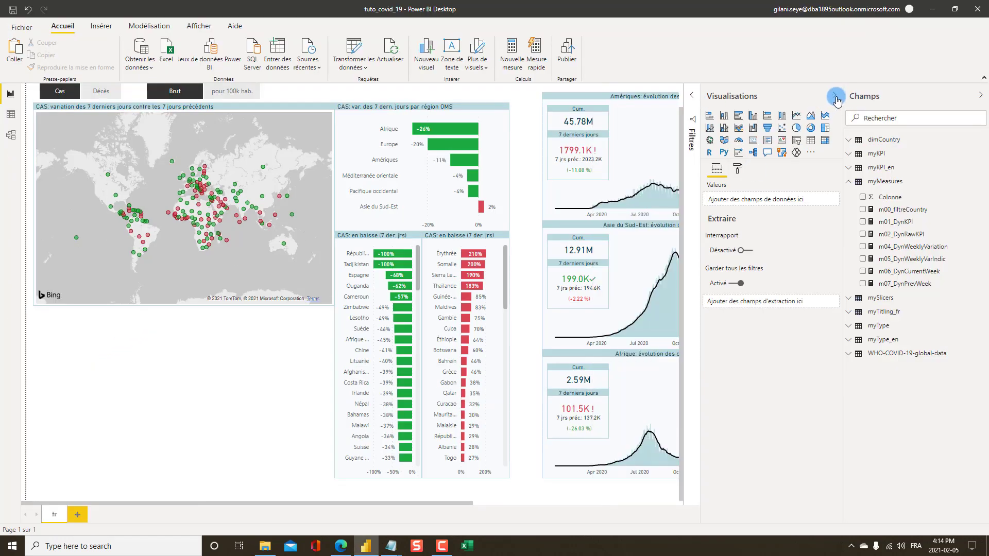
pyautogui.click(834, 95)
pyautogui.click(980, 95)
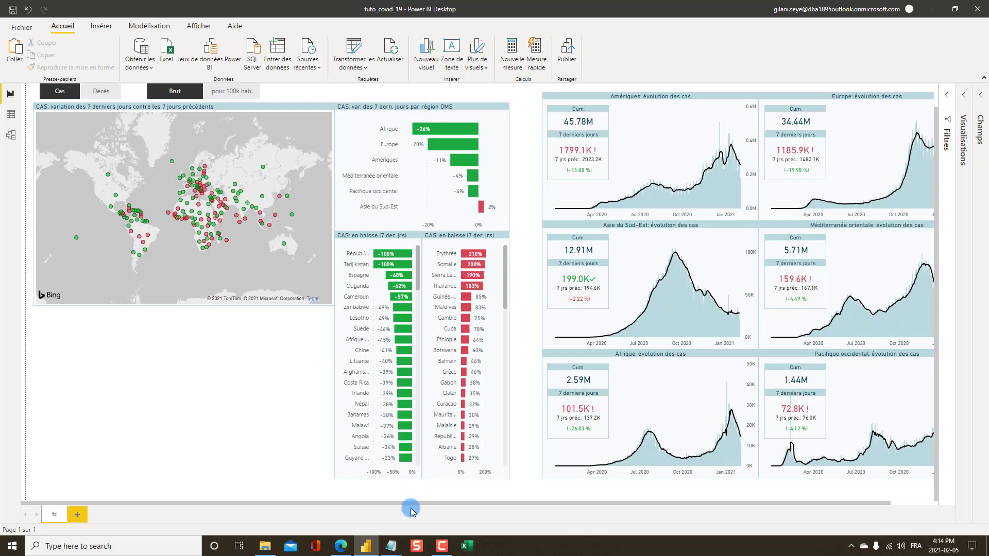
# - Move the six regional evolution charts with their KPI cards together so they sit against the edge of the OMS region and country charts
pyautogui.moveTo(410, 510); pyautogui.dragTo(505, 512)
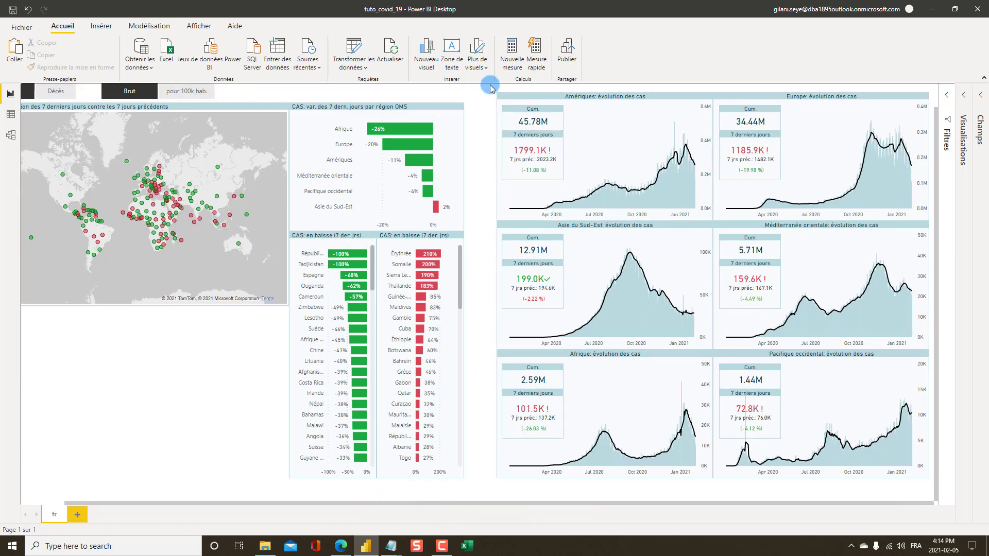
pyautogui.moveTo(490, 88); pyautogui.dragTo(849, 459)
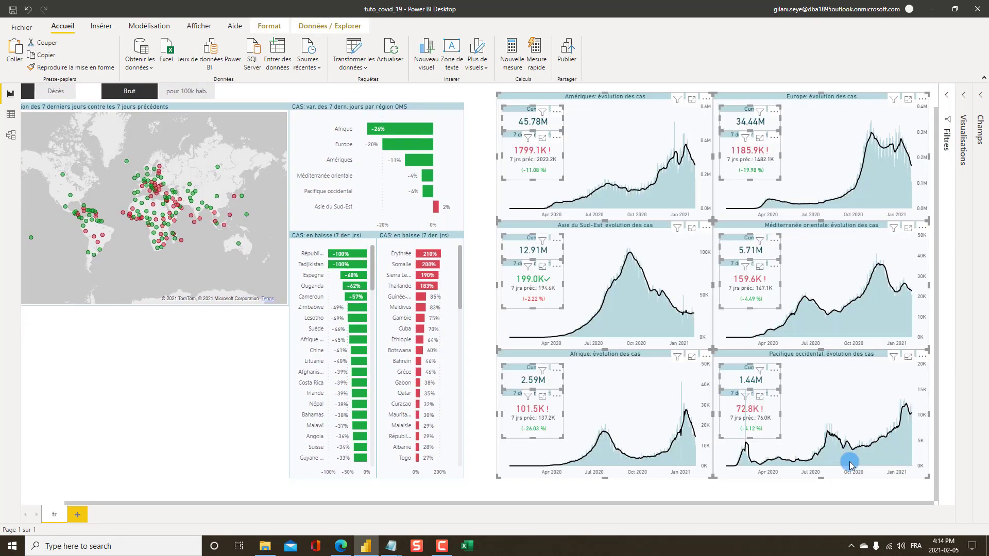
pyautogui.moveTo(526, 98); pyautogui.dragTo(492, 134)
pyautogui.click(515, 101)
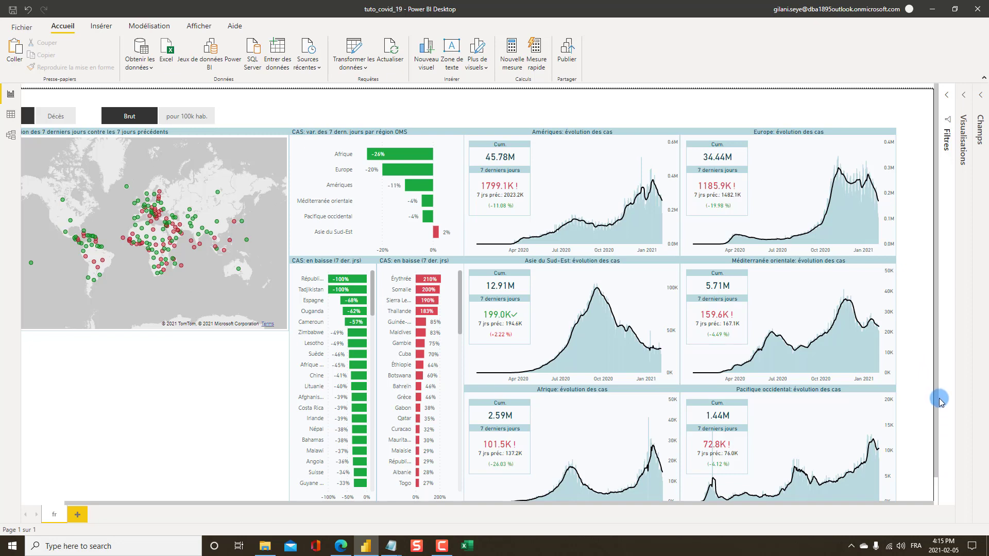
pyautogui.scroll(-2, 938, 401)
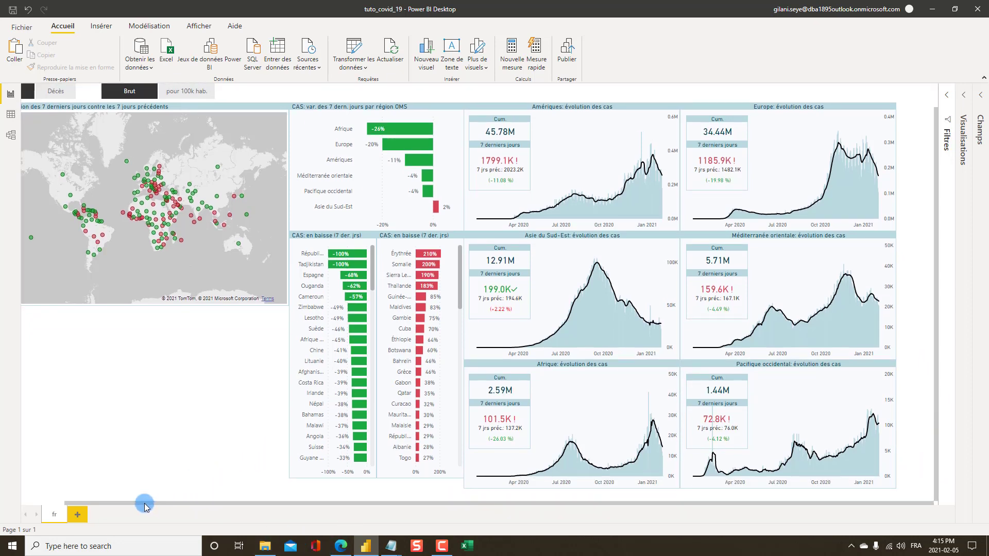
pyautogui.moveTo(144, 506); pyautogui.dragTo(72, 505)
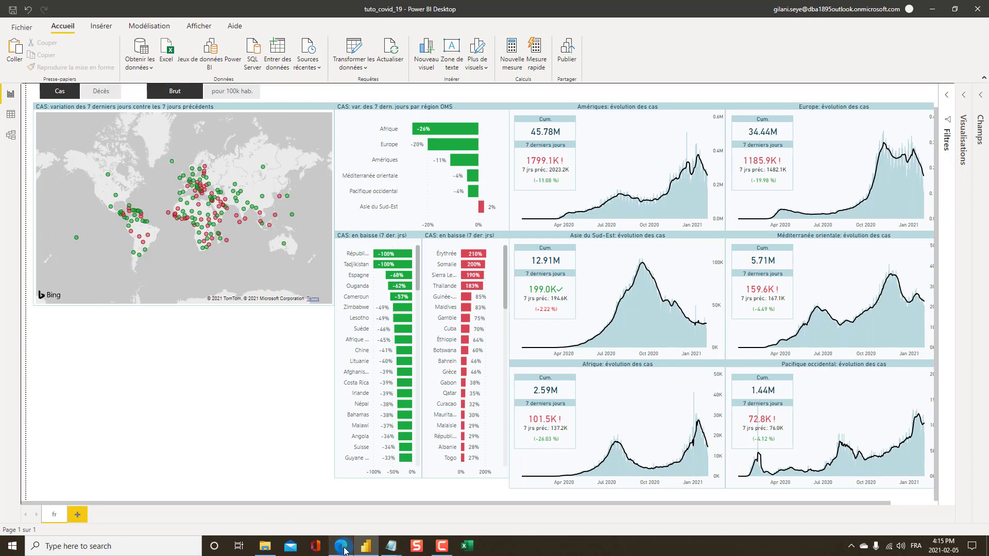
# - Switch to the covid_dashboard_demo report in Microsoft Edge to compare its layout
pyautogui.moveTo(343, 551)
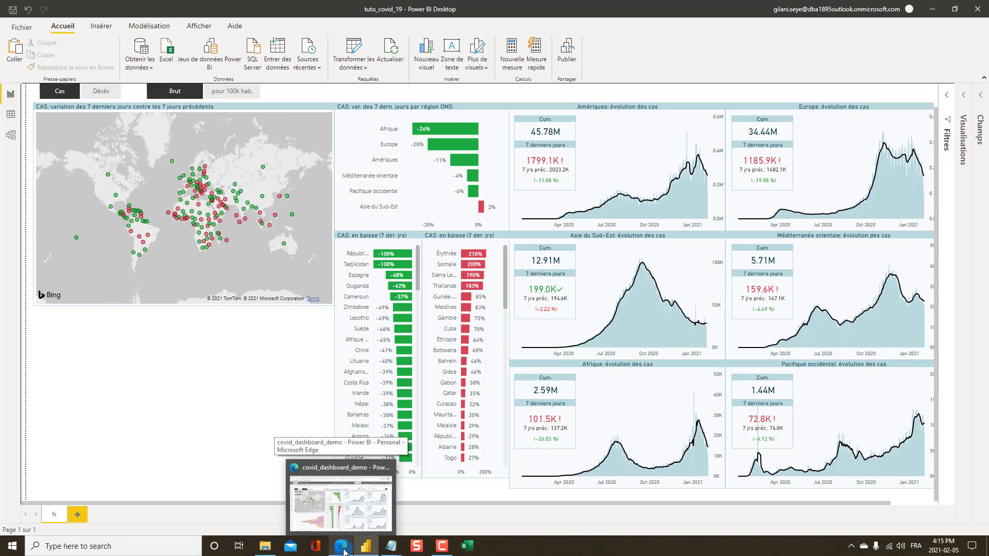
pyautogui.click(343, 551)
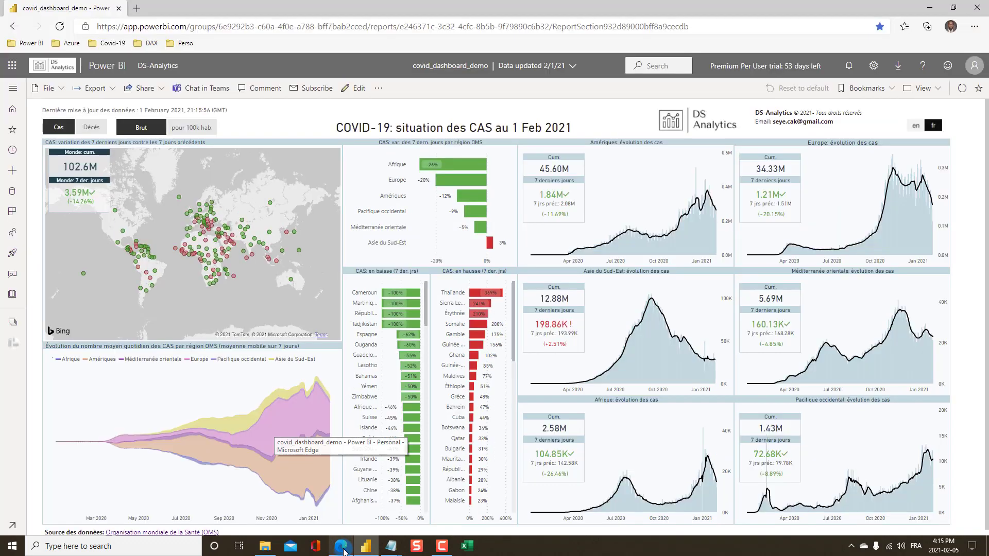
# - Find the Excel1895 video on creating a Stream graph with Covid-19 data in Excel on YouTube in a new browser tab
pyautogui.click(137, 8)
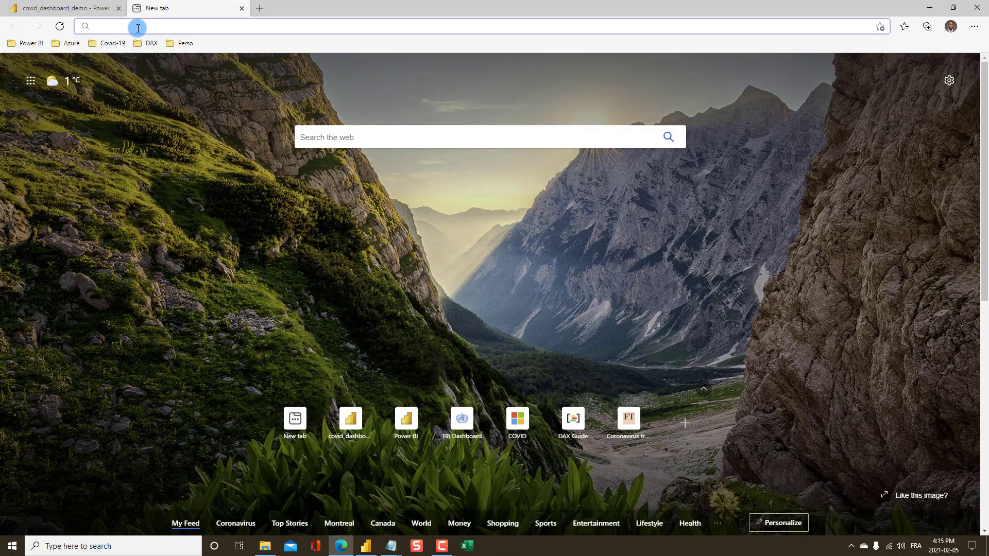
pyautogui.write('youtube')
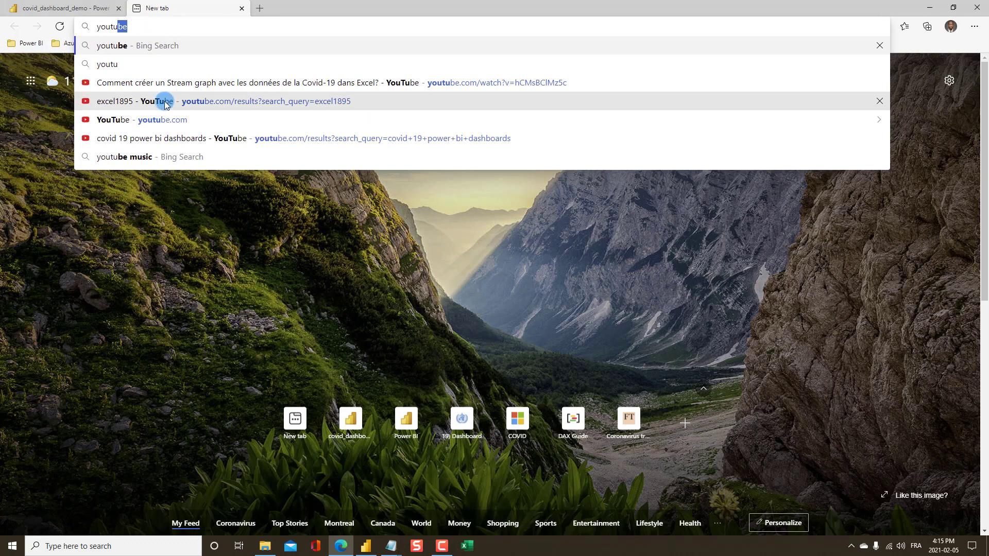
pyautogui.click(138, 109)
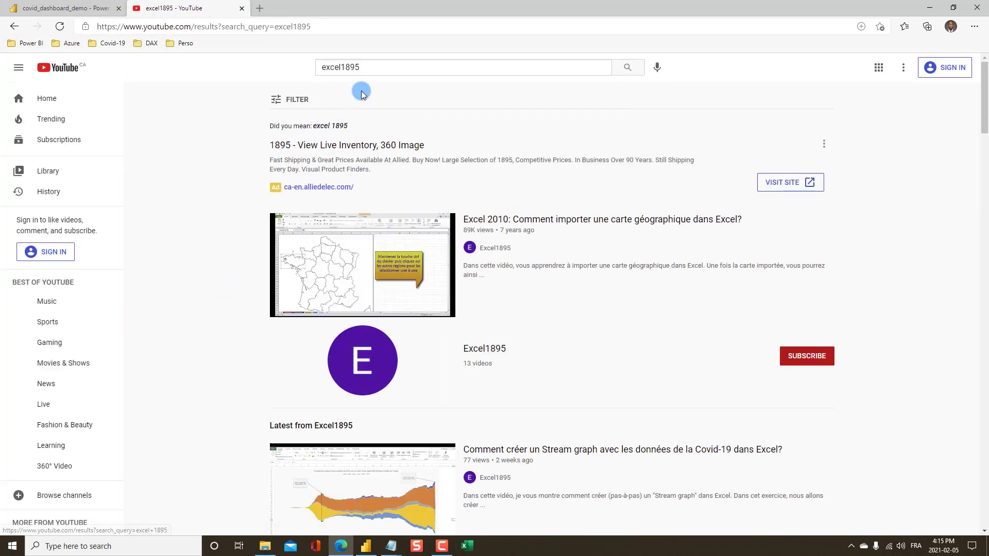
pyautogui.scroll(-3, 513, 371)
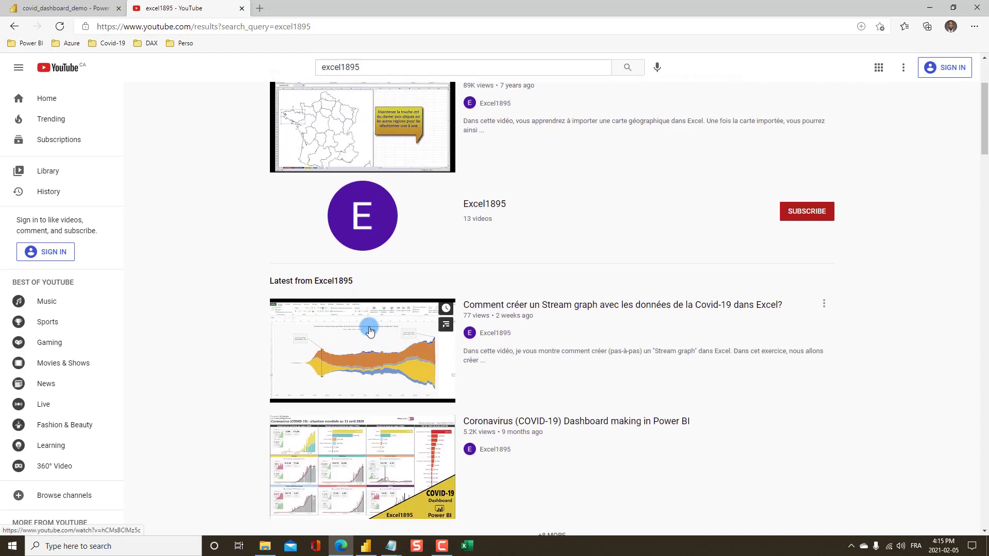
pyautogui.click(371, 364)
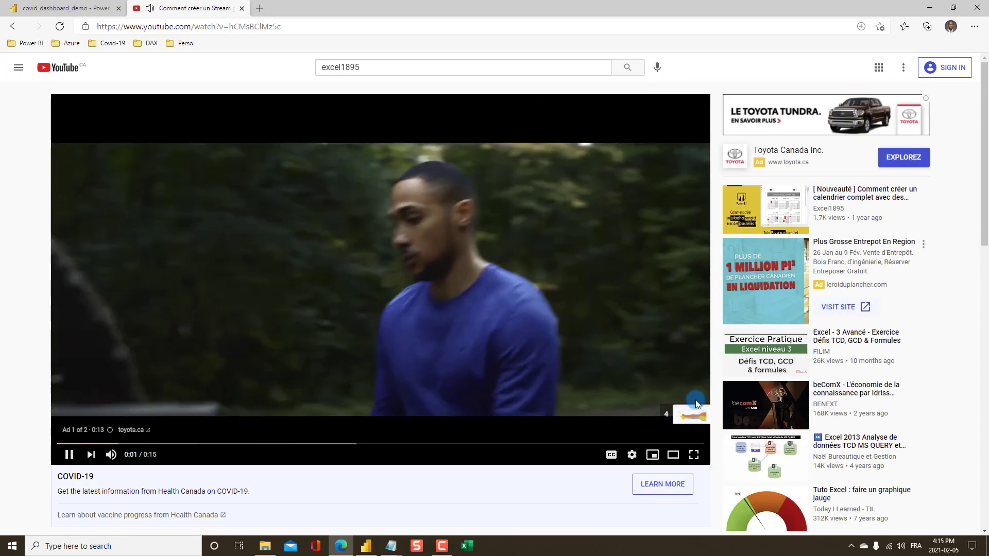
# - Read the Stream graph video's full description with its sources and table of contents, and pause the playback
pyautogui.scroll(-5, 294, 447)
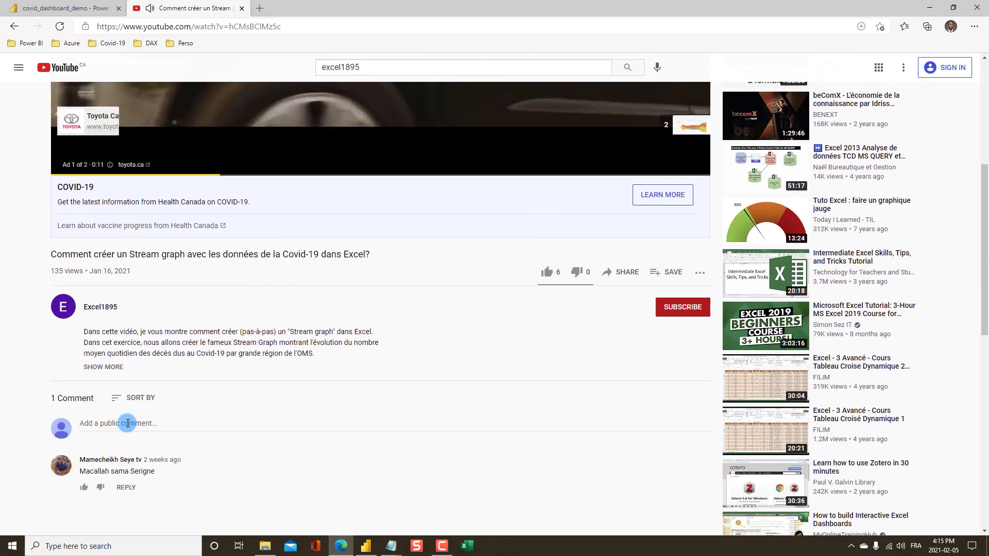
pyautogui.click(103, 366)
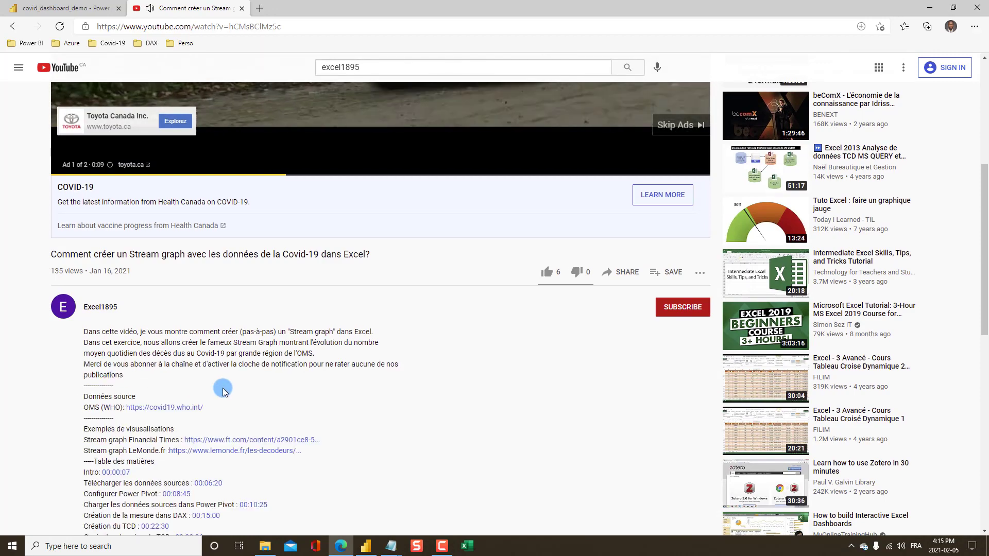
pyautogui.scroll(-3, 309, 391)
pyautogui.scroll(-2, 387, 403)
pyautogui.scroll(7, 388, 403)
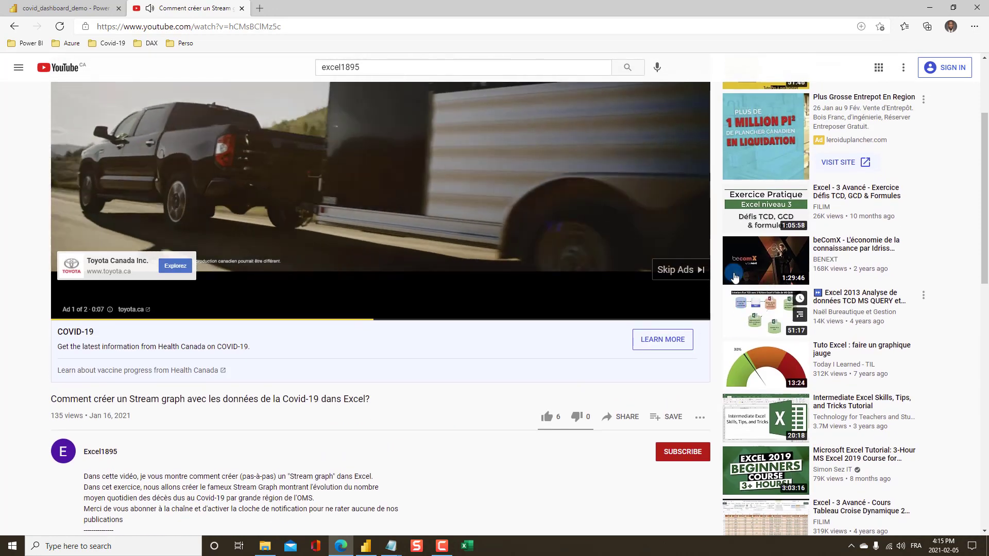
pyautogui.scroll(3, 515, 386)
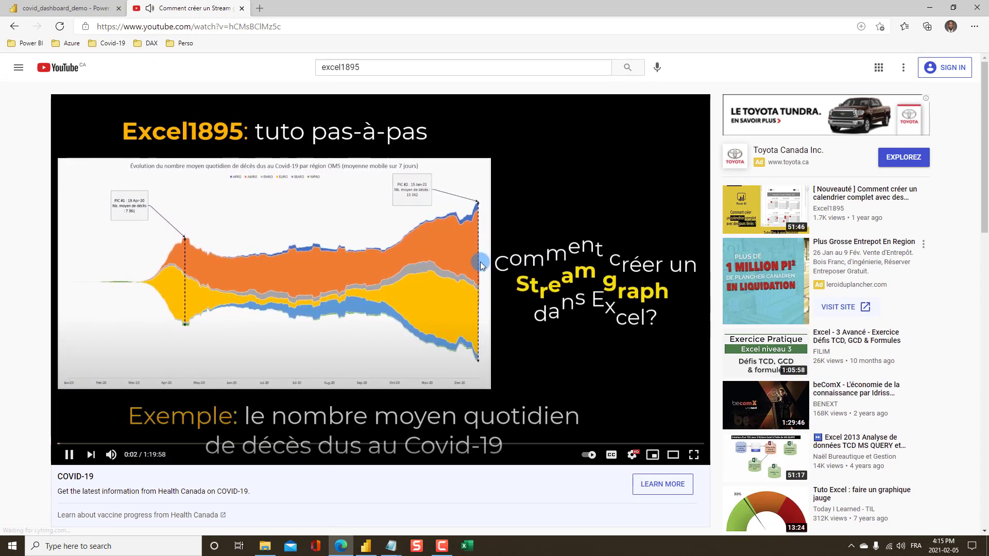
pyautogui.click(341, 330)
# - Return to Power BI Desktop and extend both country bar charts down to align with the lower edge of the regional evolution charts
pyautogui.hotkey('alt', 'Tab')
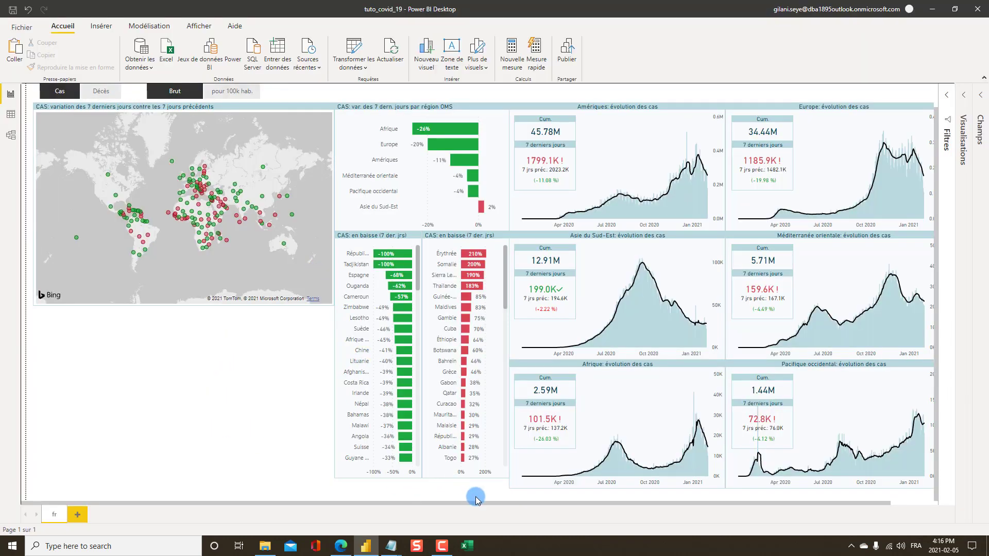
pyautogui.click(464, 480)
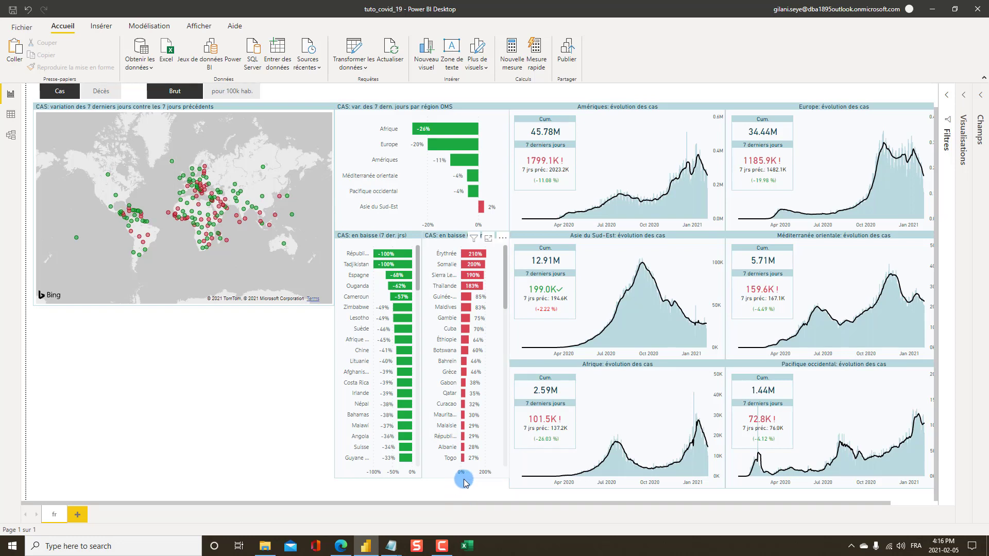
pyautogui.moveTo(467, 478); pyautogui.dragTo(469, 492)
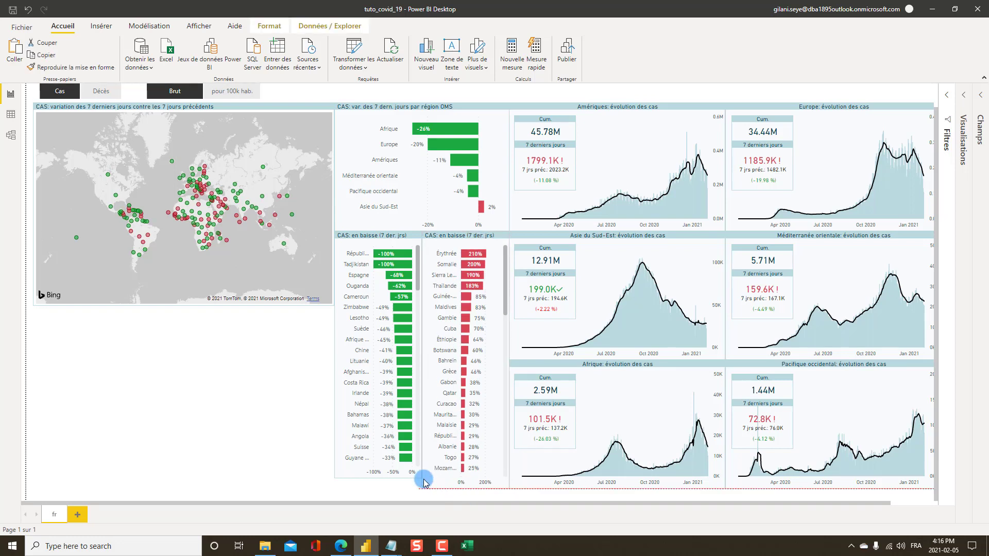
pyautogui.click(380, 477)
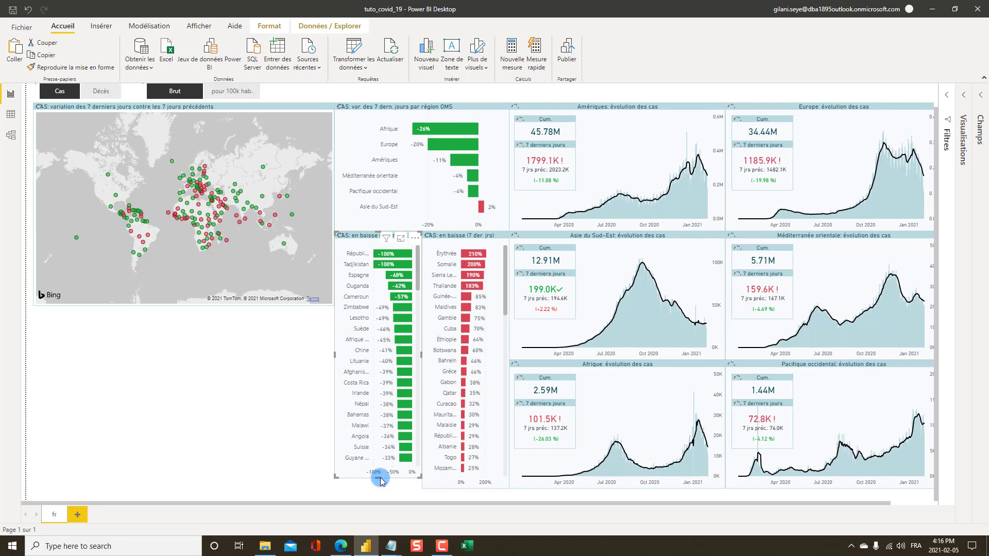
pyautogui.moveTo(376, 478); pyautogui.dragTo(377, 487)
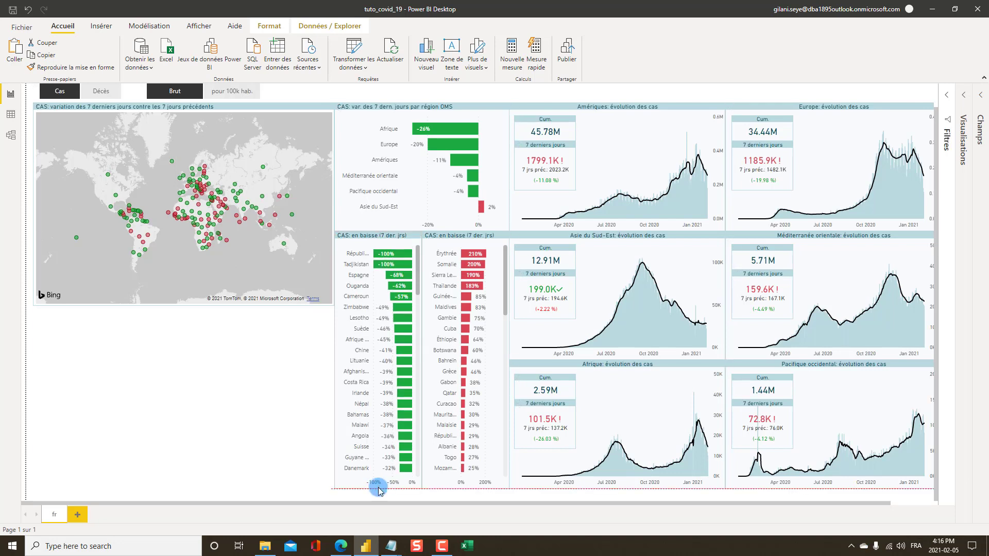
pyautogui.click(187, 447)
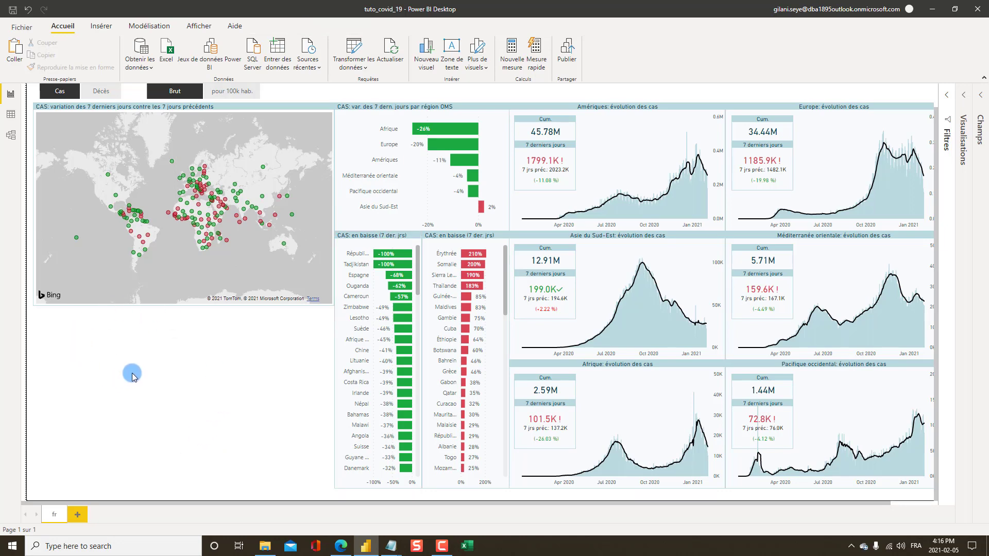
# - Switch to the covid_dashboard_demo report in Microsoft Edge and examine its stream graph of average daily cases by OMS region
pyautogui.hotkey('alt', 'Tab')
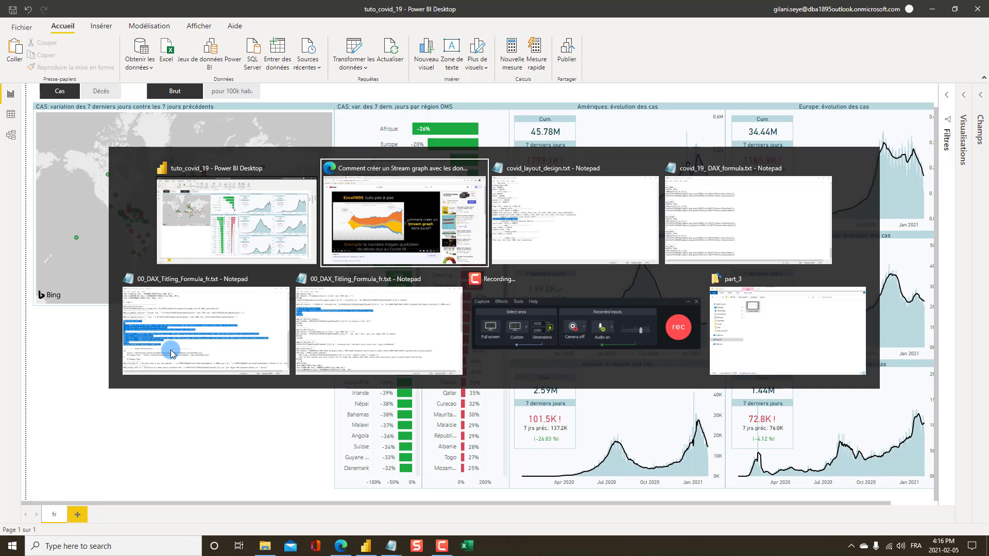
pyautogui.hotkey('alt', 'Tab')
pyautogui.hotkey('alt', 'Tab')
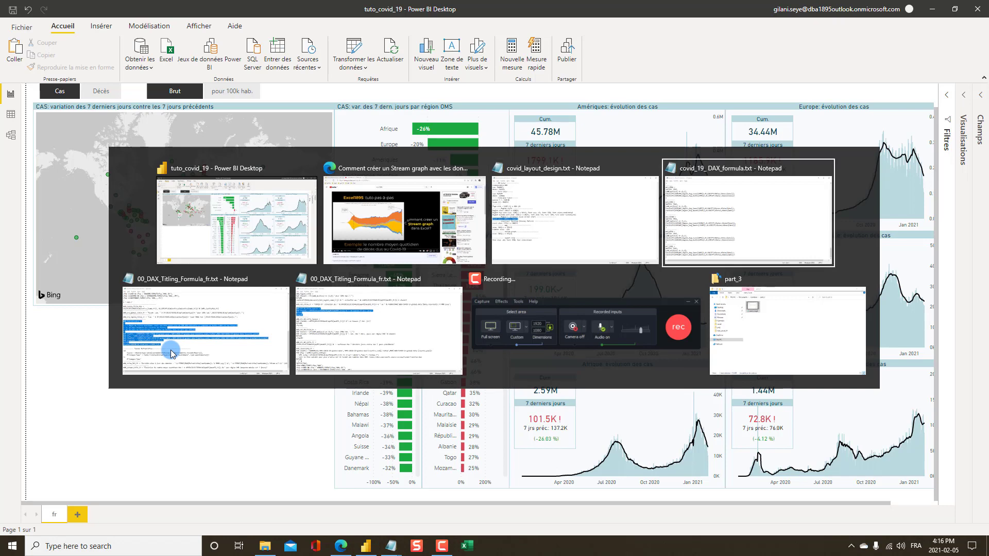
pyautogui.hotkey('alt', 'shift', 'Tab')
pyautogui.hotkey('alt', 'shift', 'Tab')
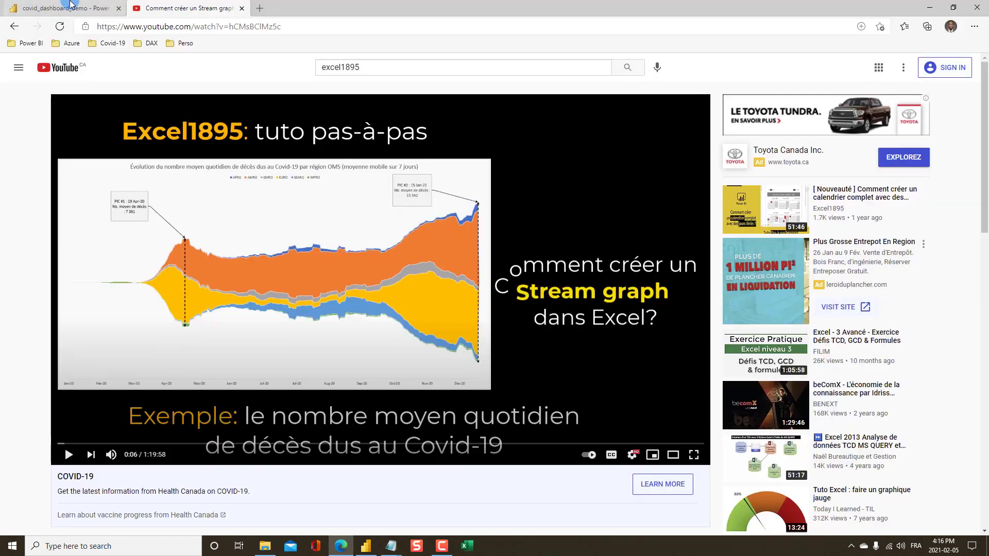
pyautogui.hotkey('ctrl', 'Tab')
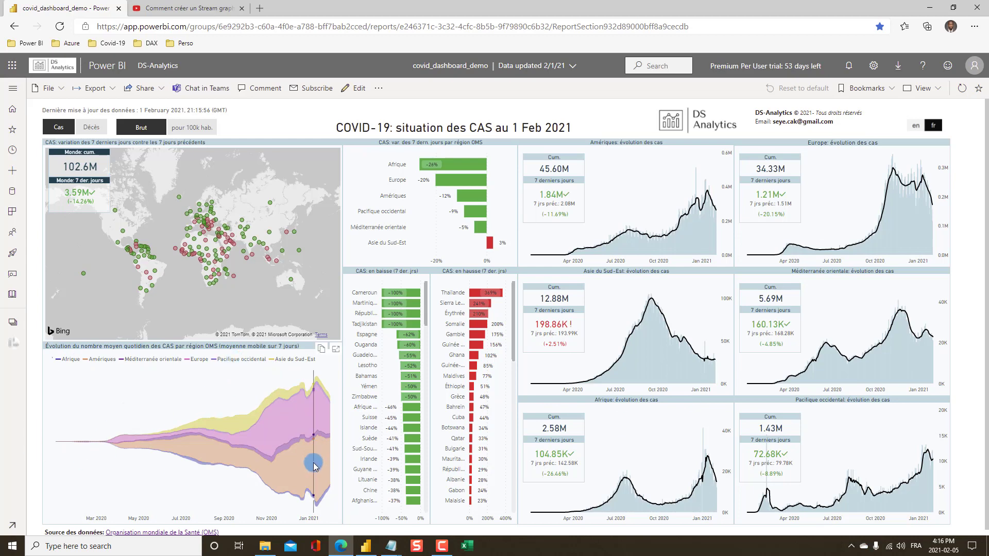
# - Return to Power BI Desktop, expand the Champs pane and start a new calculated table
pyautogui.hotkey('alt', 'Tab')
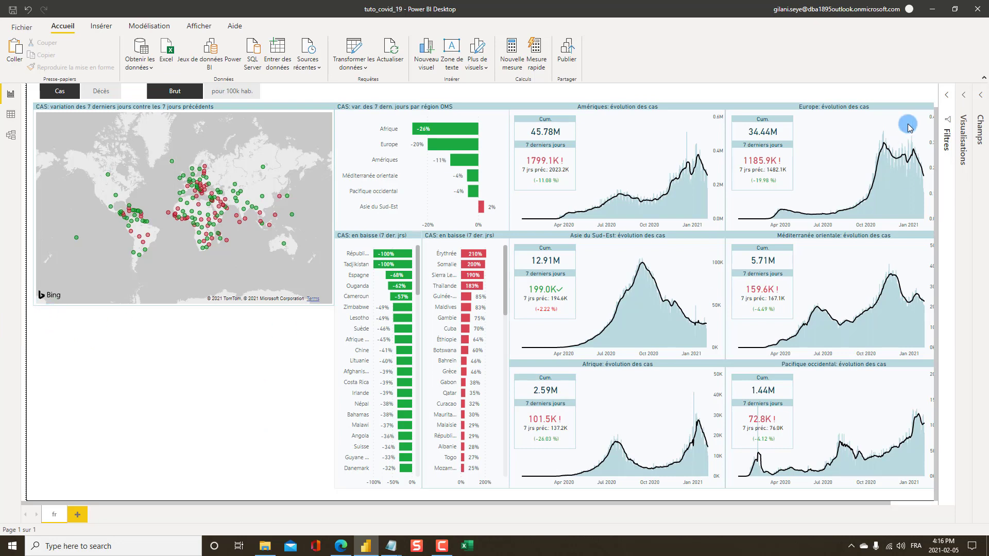
pyautogui.click(979, 96)
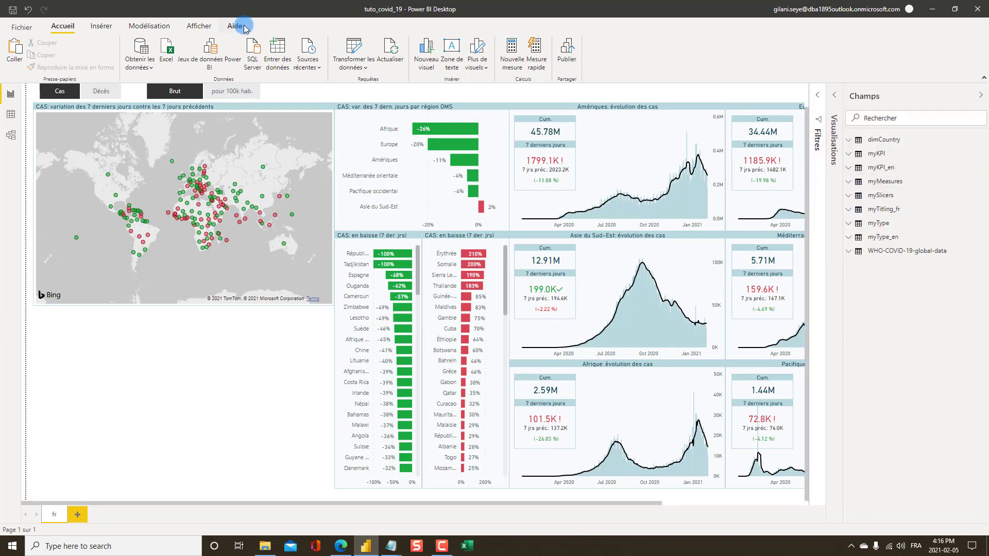
pyautogui.click(146, 25)
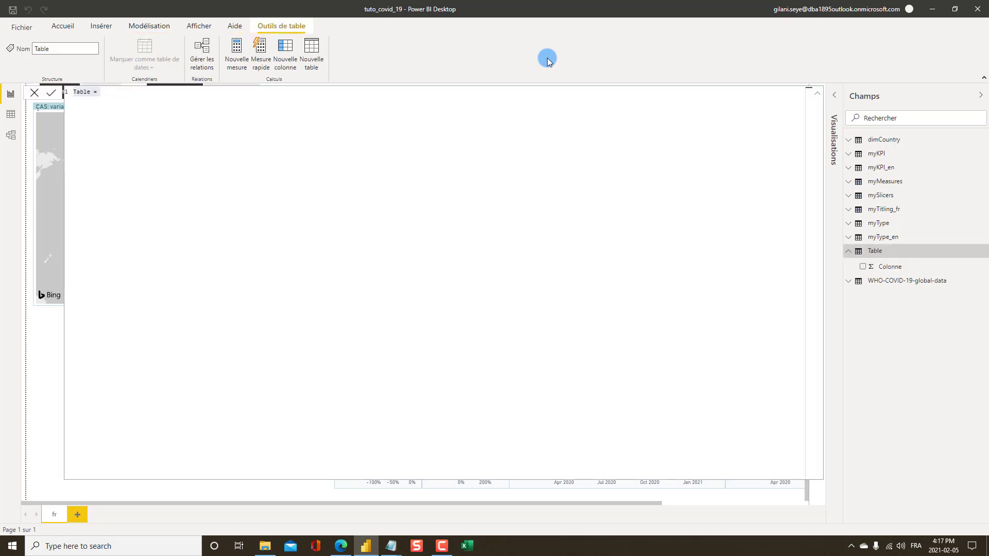
# - Look through covid_19_DAX_formula.txt in Notepad for the regional average formulas, and return to Power BI Desktop
pyautogui.hotkey('alt', 'Tab')
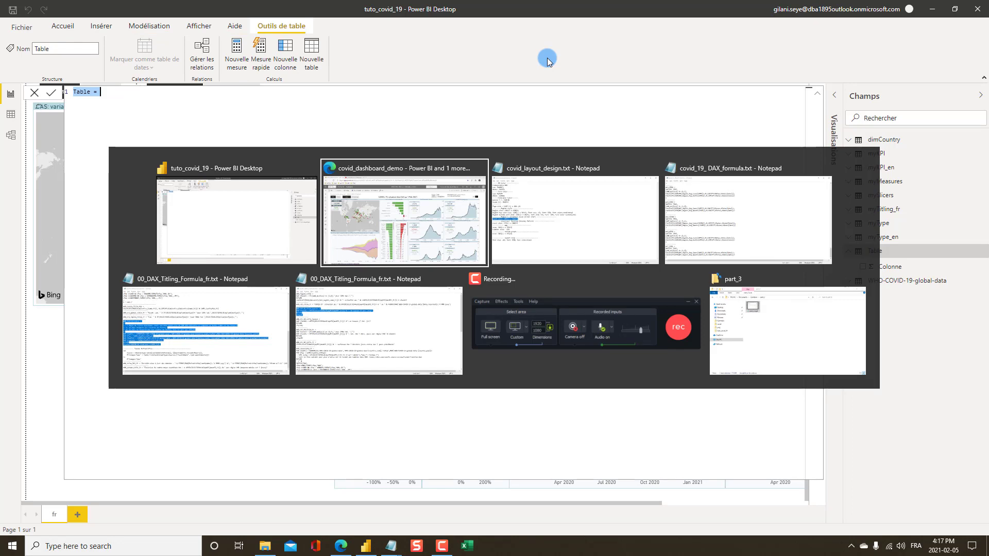
pyautogui.hotkey('alt', 'Tab')
pyautogui.hotkey('alt', 'Tab')
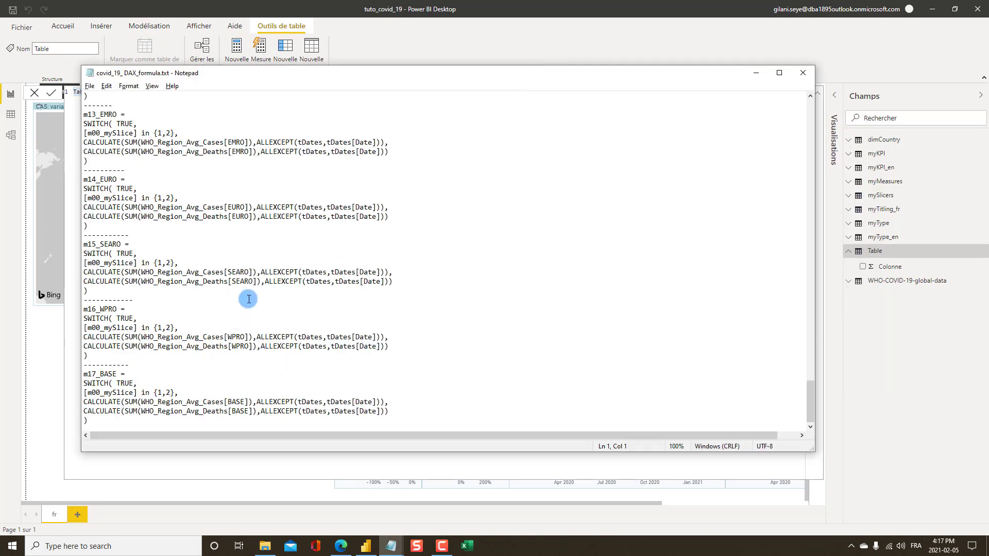
pyautogui.scroll(1, 256, 282)
pyautogui.scroll(8, 256, 282)
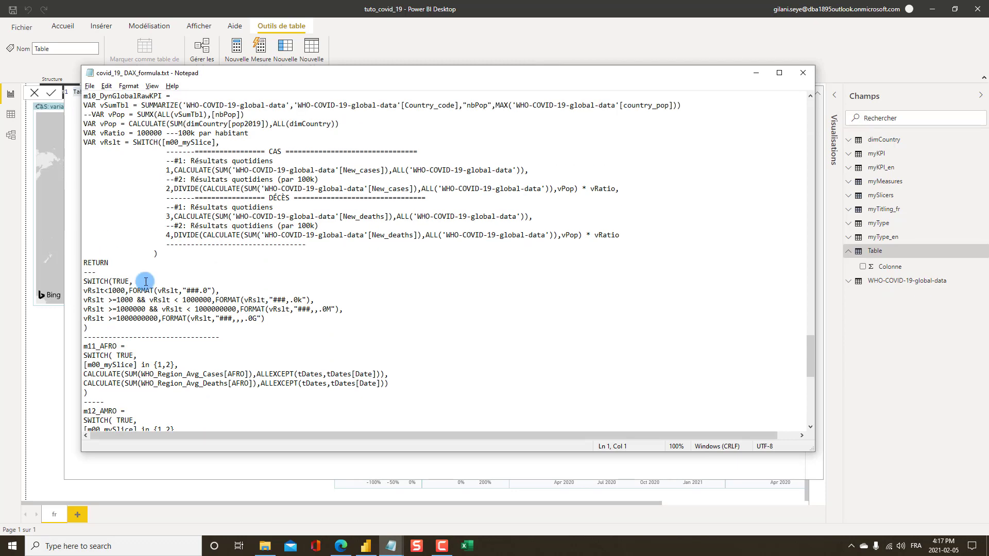
pyautogui.scroll(2, 146, 281)
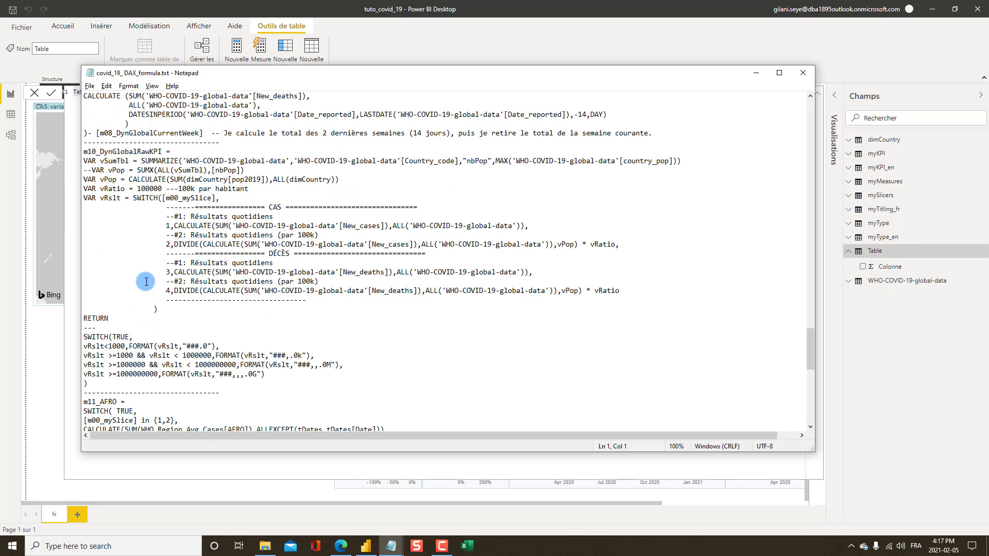
pyautogui.scroll(-9, 146, 282)
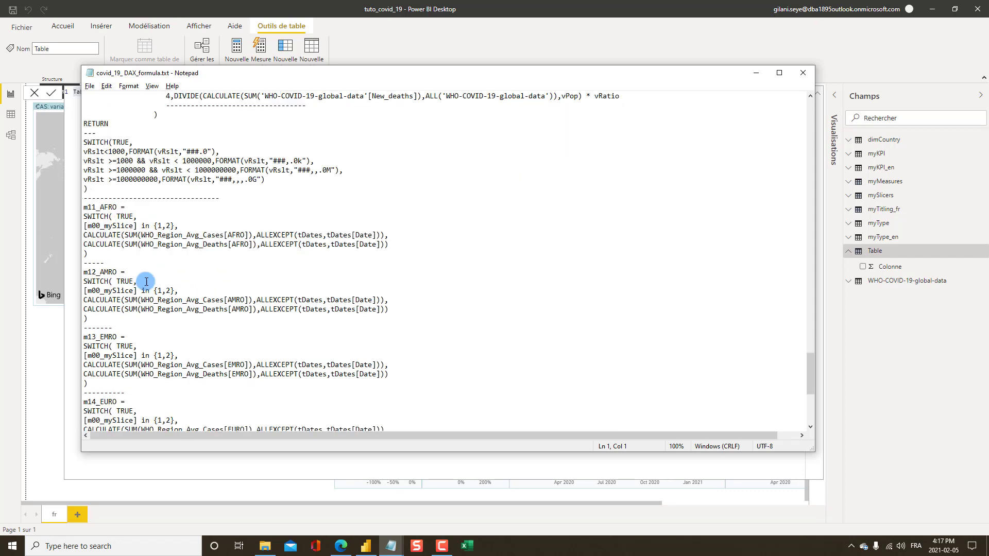
pyautogui.hotkey('alt', 'Tab')
# - Replace the new table's formula with the WHO_Region_Avg_Cases definition copied from covid_19_DAX_calculated_tables.txt in Notepad
pyautogui.click(391, 546)
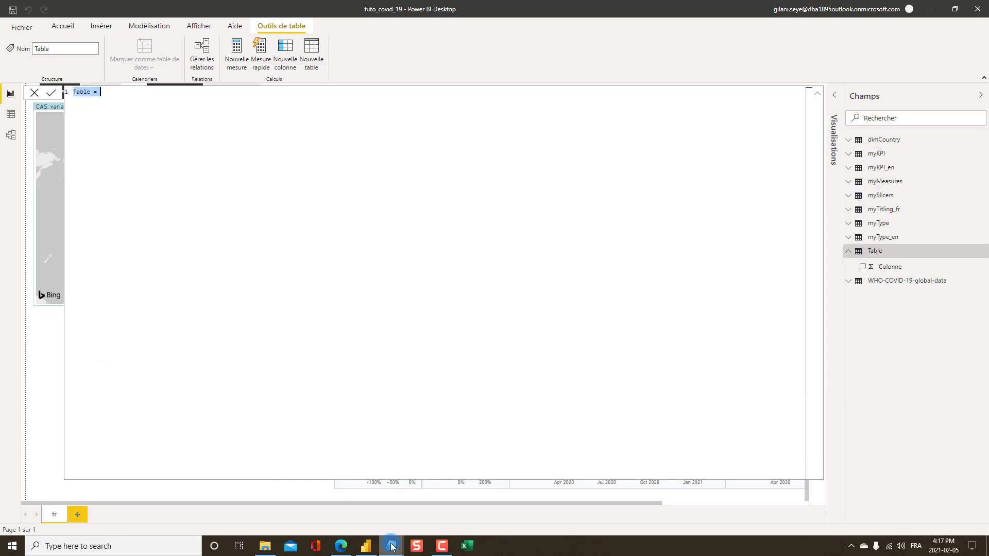
pyautogui.rightClick(393, 542)
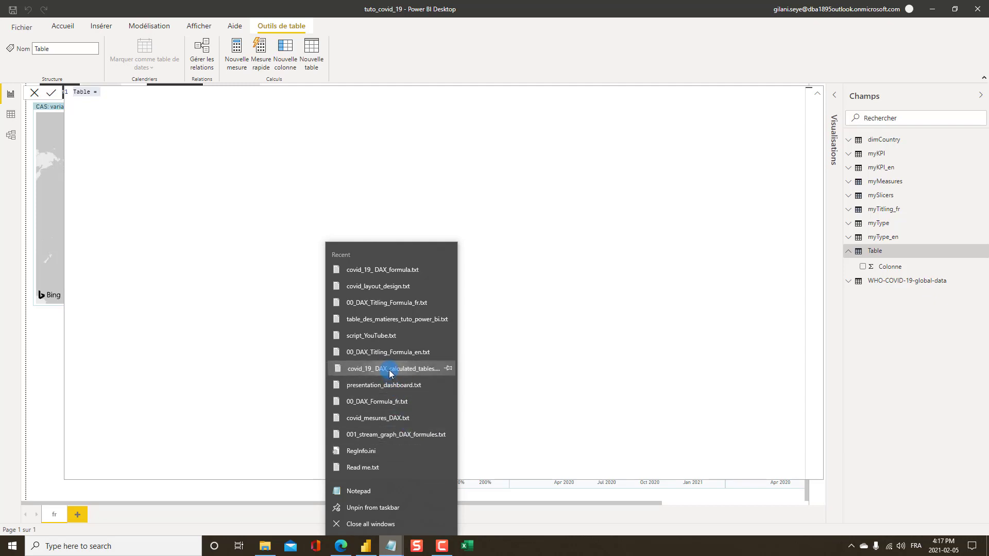
pyautogui.click(387, 368)
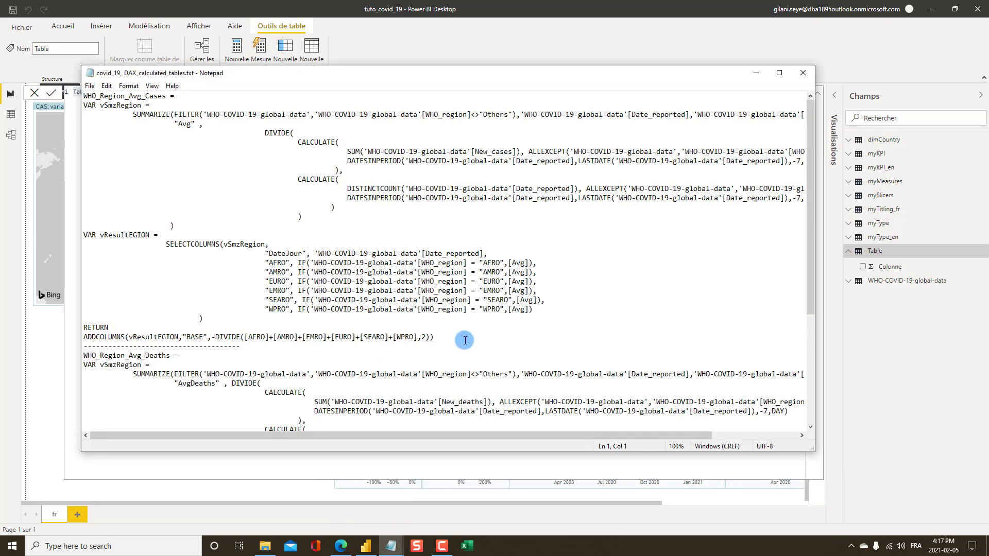
pyautogui.moveTo(458, 337); pyautogui.dragTo(84, 81)
pyautogui.hotkey('alt', 'Tab')
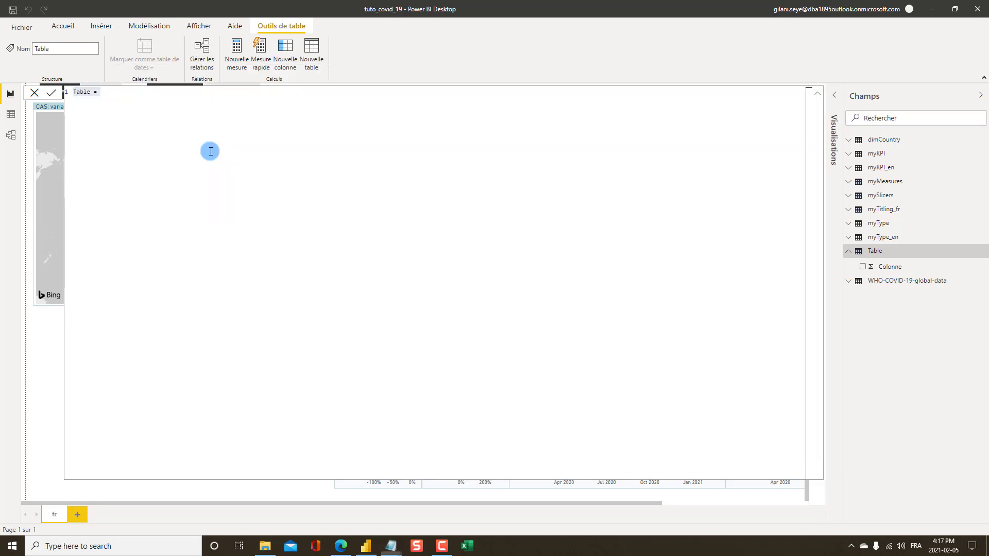
pyautogui.hotkey('ctrl', 'a')
pyautogui.hotkey('ctrl', 'v')
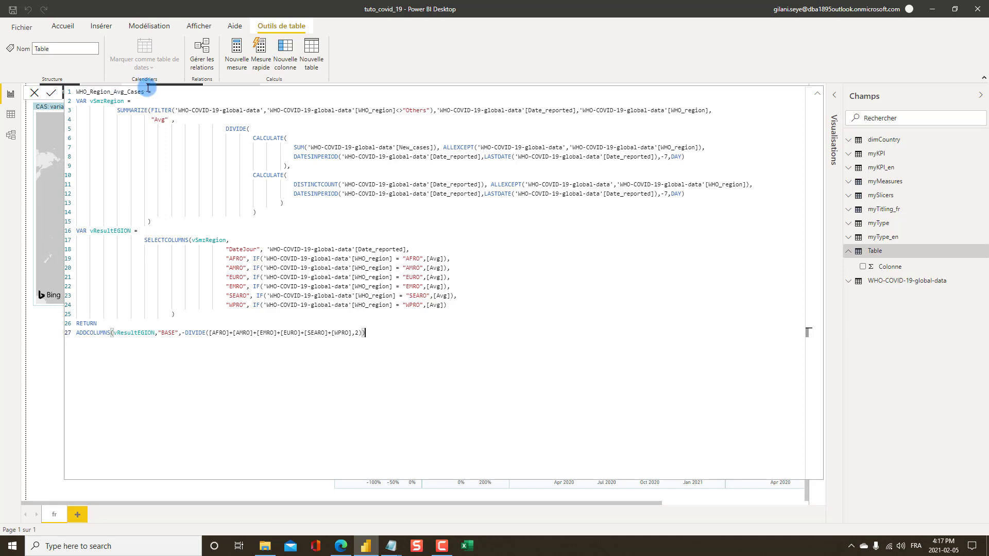
# - Check the Cases part of the WHO_Region_Avg_Cases table name, and switch to the demo report's stream graph in Microsoft Edge
pyautogui.click(125, 92)
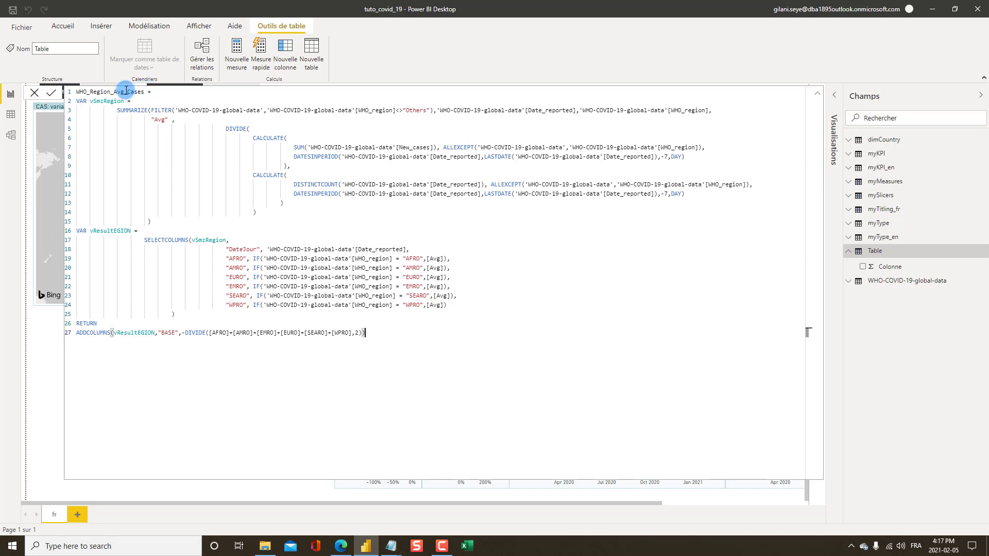
pyautogui.moveTo(125, 91)
pyautogui.mouseDown()
pyautogui.moveTo(141, 89)
pyautogui.moveTo(114, 98)
pyautogui.mouseUp()
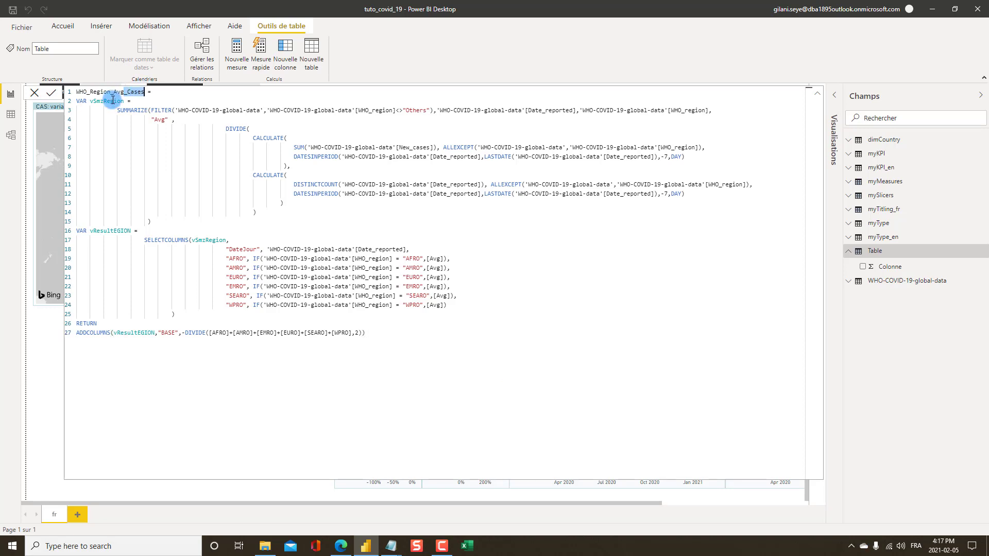
pyautogui.hotkey('alt', 'Tab')
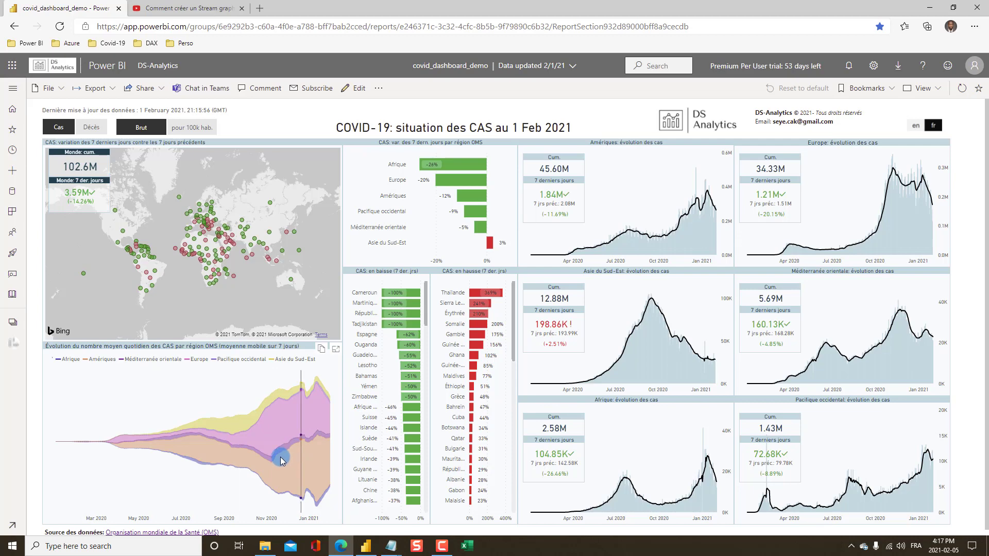
# - Return to Power BI Desktop and review the WHO_Region_Avg_Cases formula: the Others filter, Avg column, New_cases sum and AFRO line
pyautogui.hotkey('alt', 'Tab')
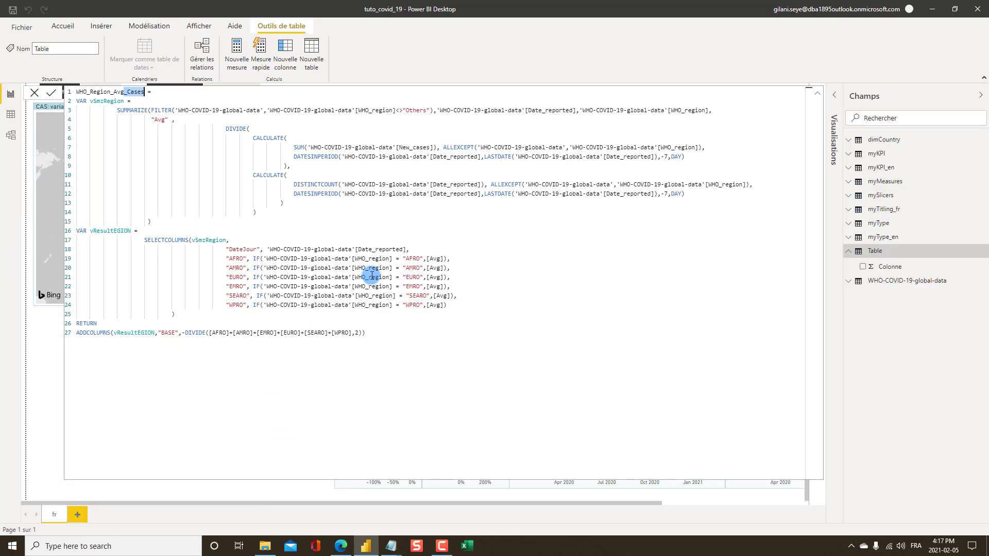
pyautogui.click(537, 249)
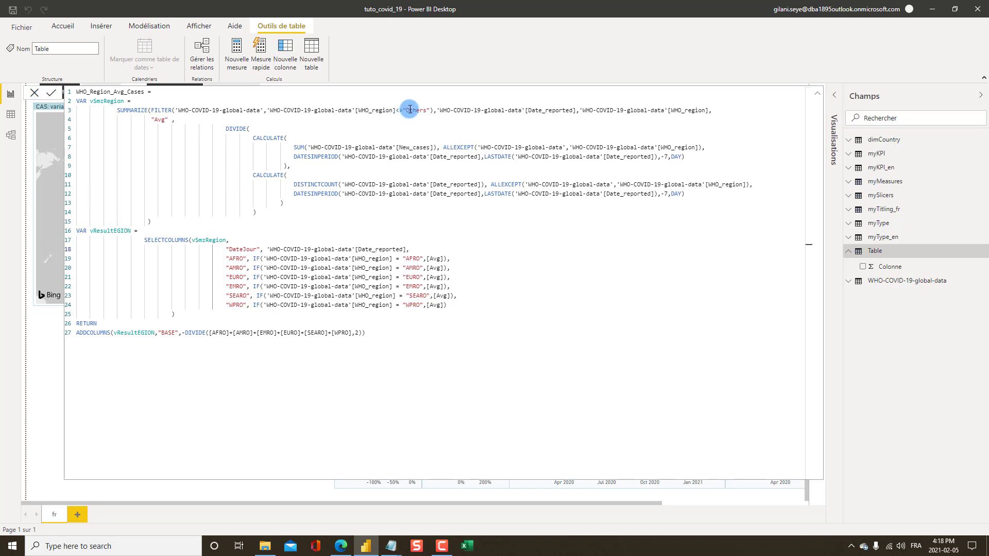
pyautogui.moveTo(406, 109); pyautogui.dragTo(421, 110)
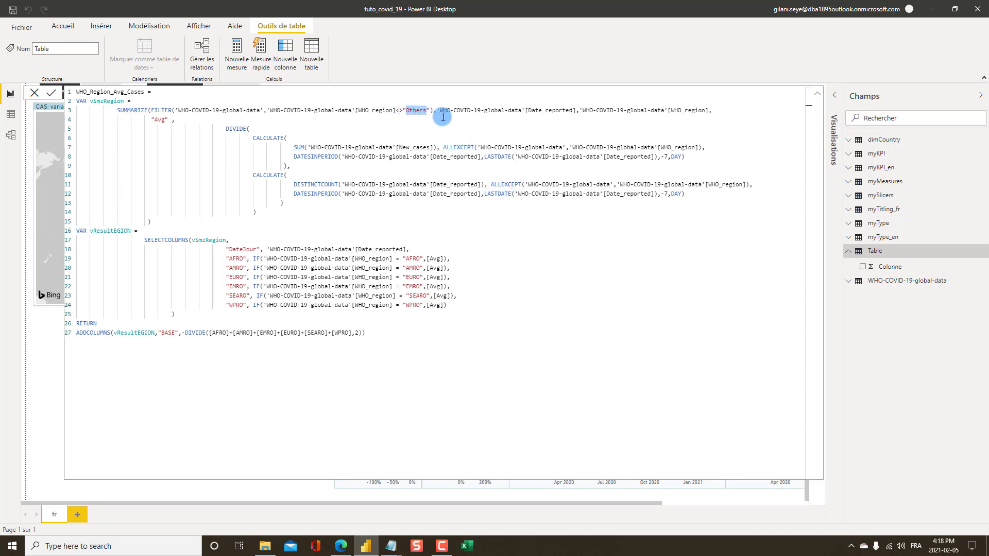
pyautogui.doubleClick(158, 119)
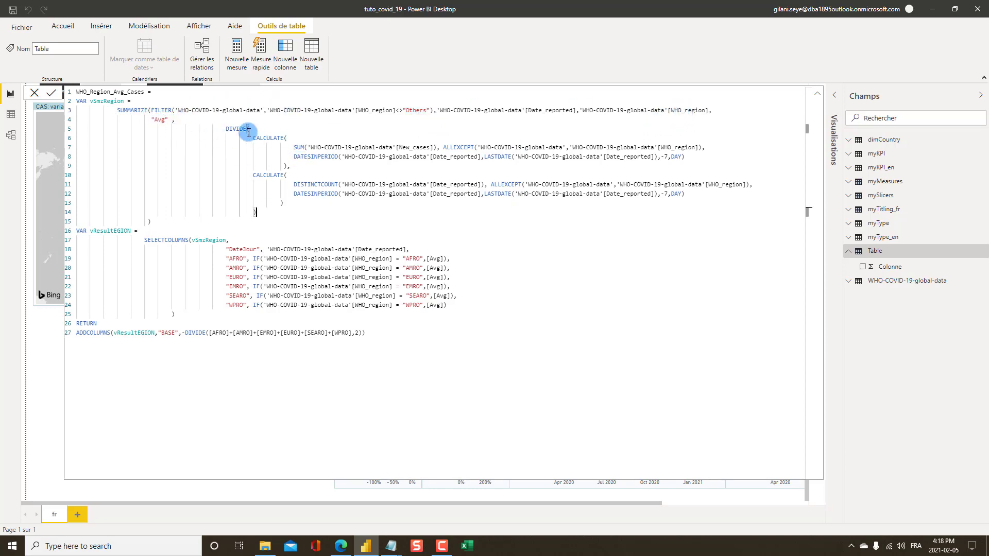
pyautogui.click(227, 124)
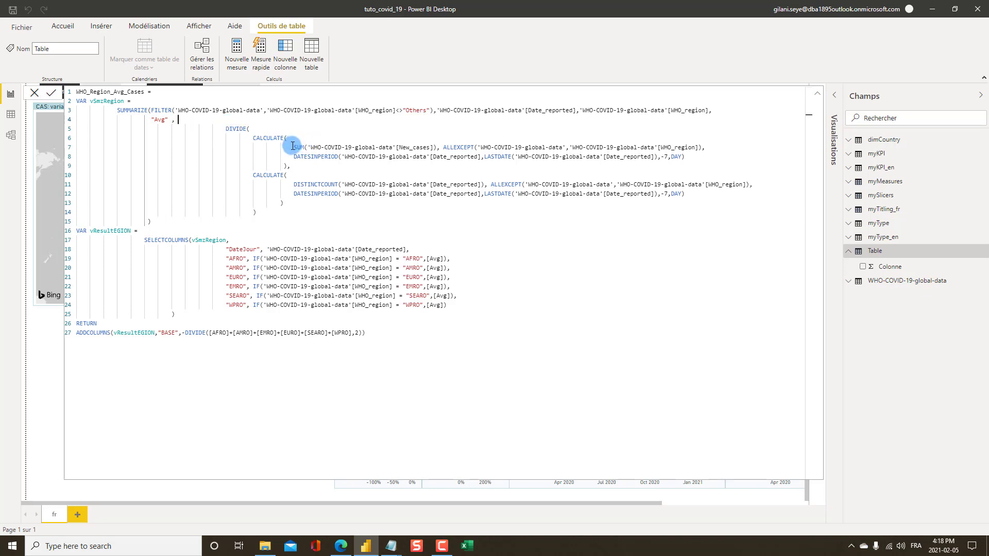
pyautogui.moveTo(292, 147); pyautogui.dragTo(706, 148)
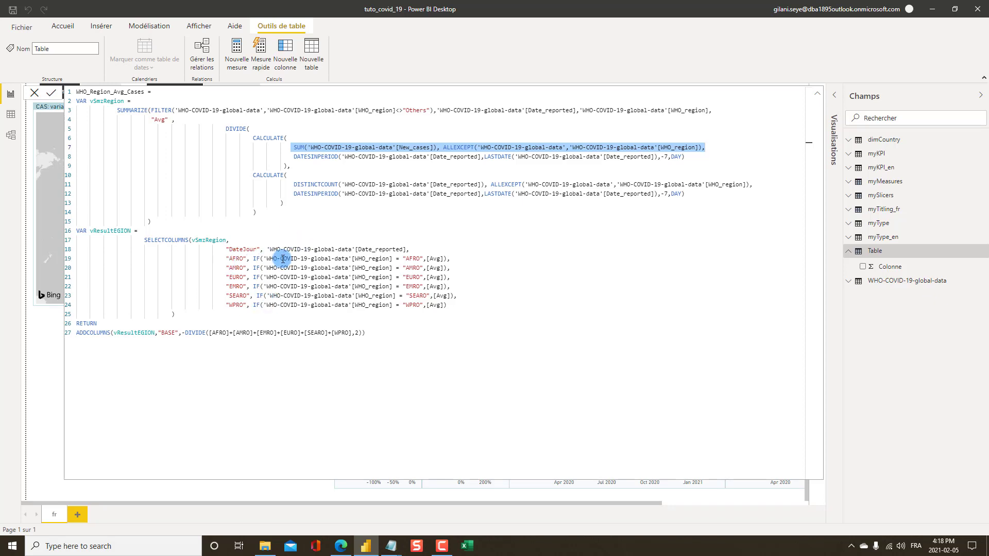
pyautogui.click(437, 260)
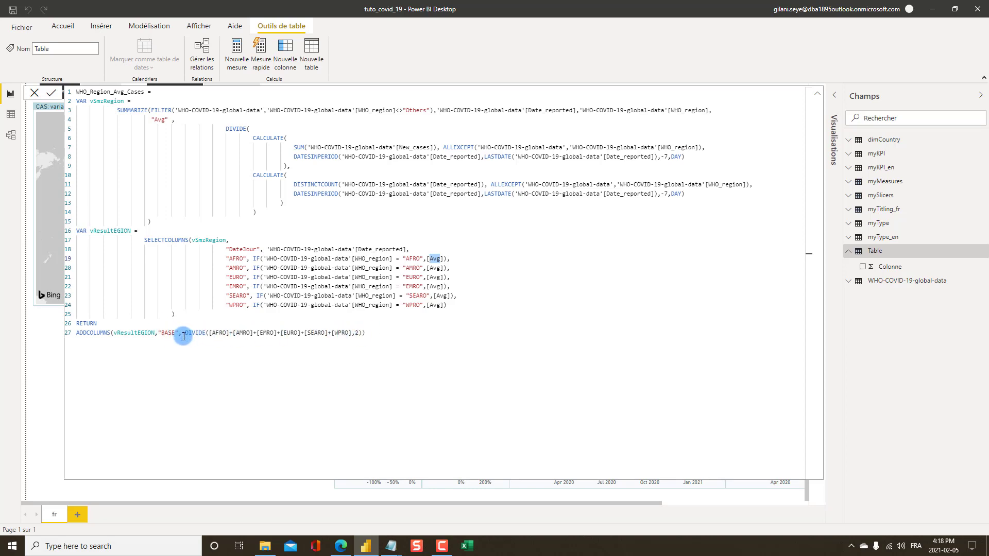
# - Check the demo report's stream graph in Microsoft Edge, and commit the WHO_Region_Avg_Cases formula in Power BI Desktop
pyautogui.hotkey('alt', 'Tab')
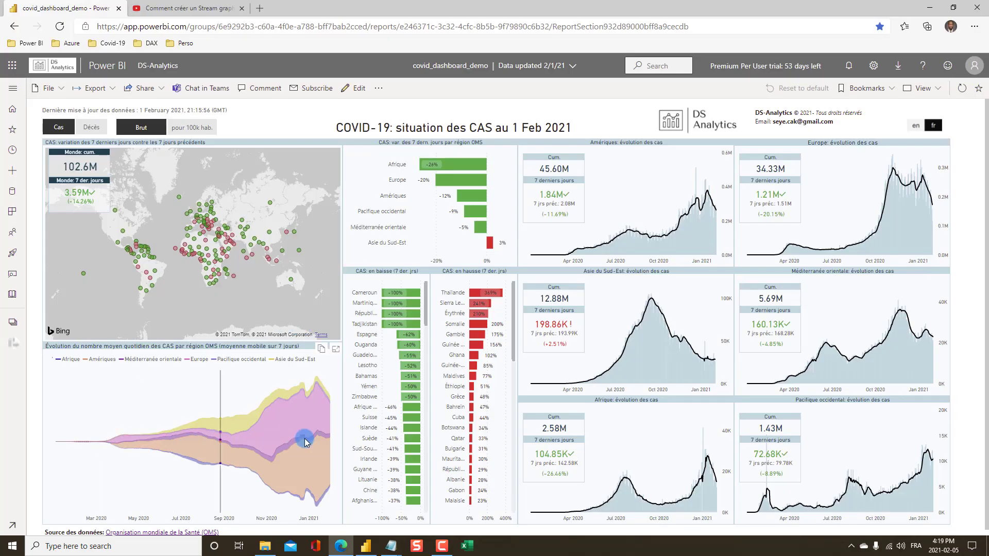
pyautogui.hotkey('alt', 'Tab')
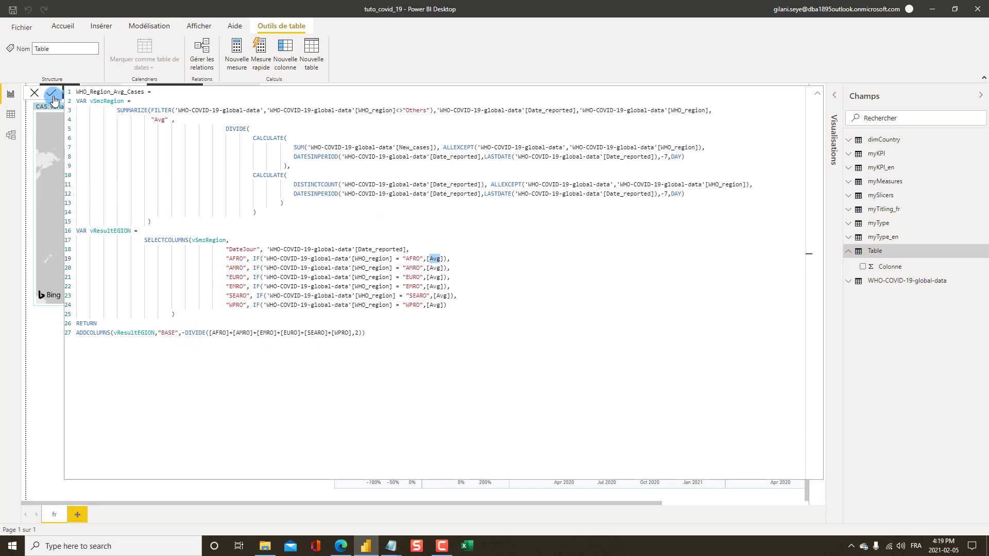
pyautogui.press('Return')
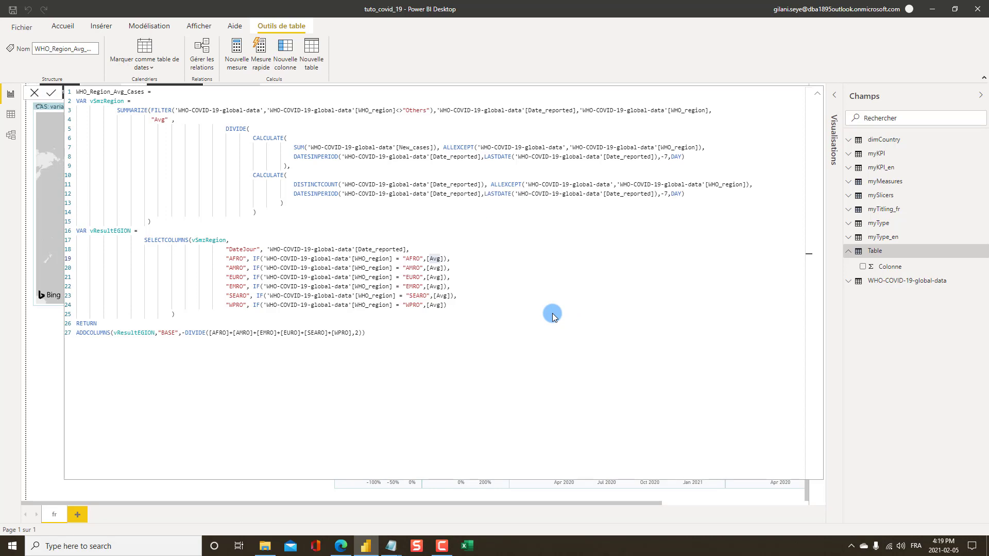
# - Show the WHO_Region_Avg_Cases table in the data view, with the Champs pane widened and the formula collapsed
pyautogui.click(209, 343)
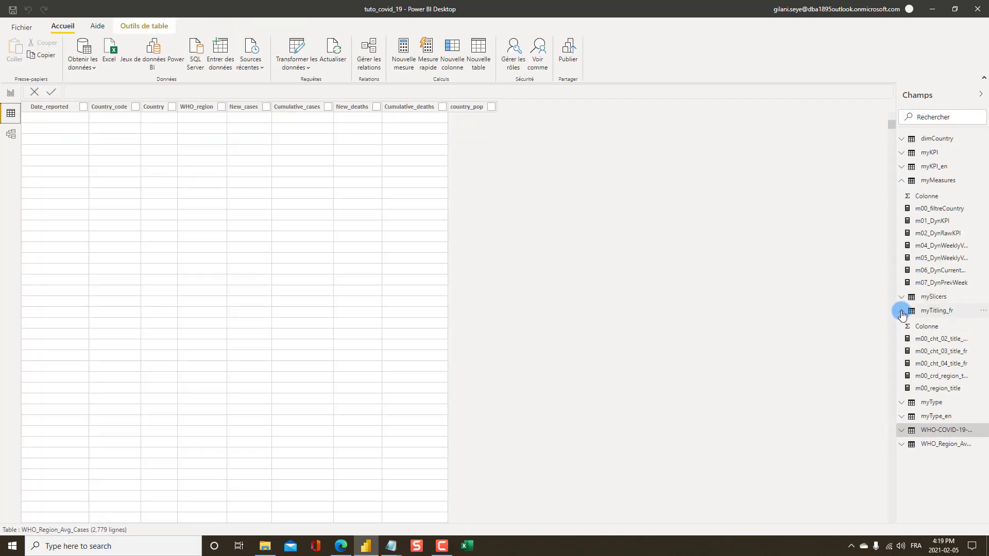
pyautogui.click(902, 311)
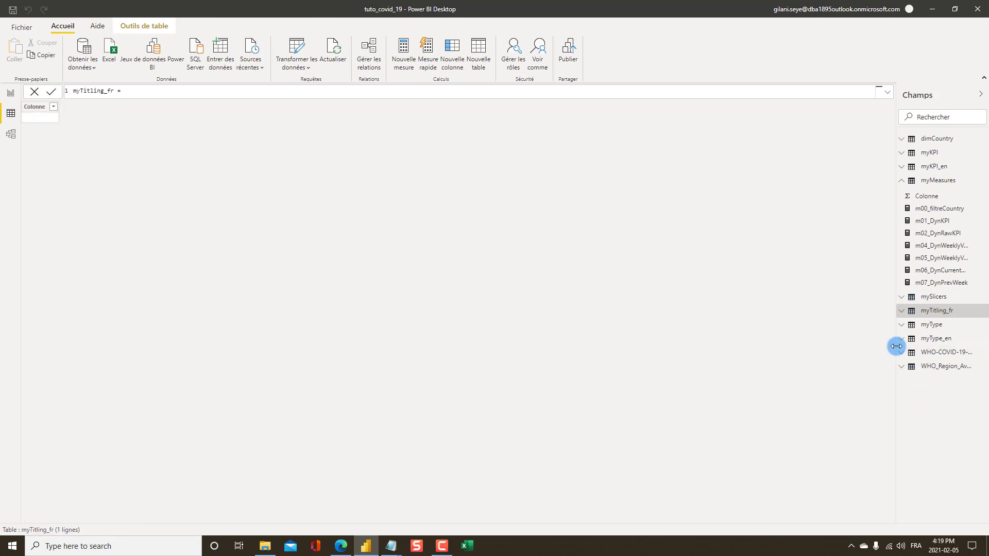
pyautogui.moveTo(899, 350); pyautogui.dragTo(798, 347)
pyautogui.click(849, 367)
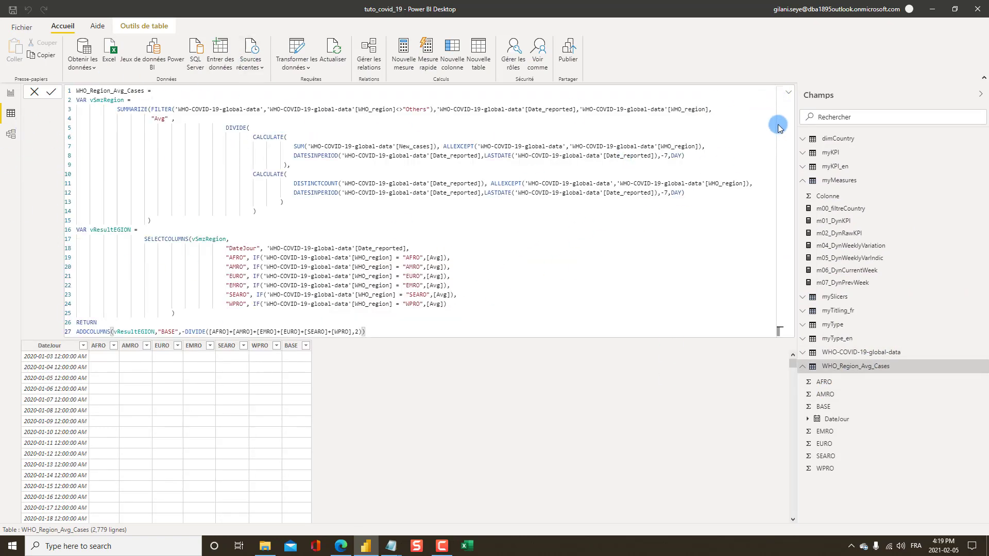
pyautogui.click(789, 94)
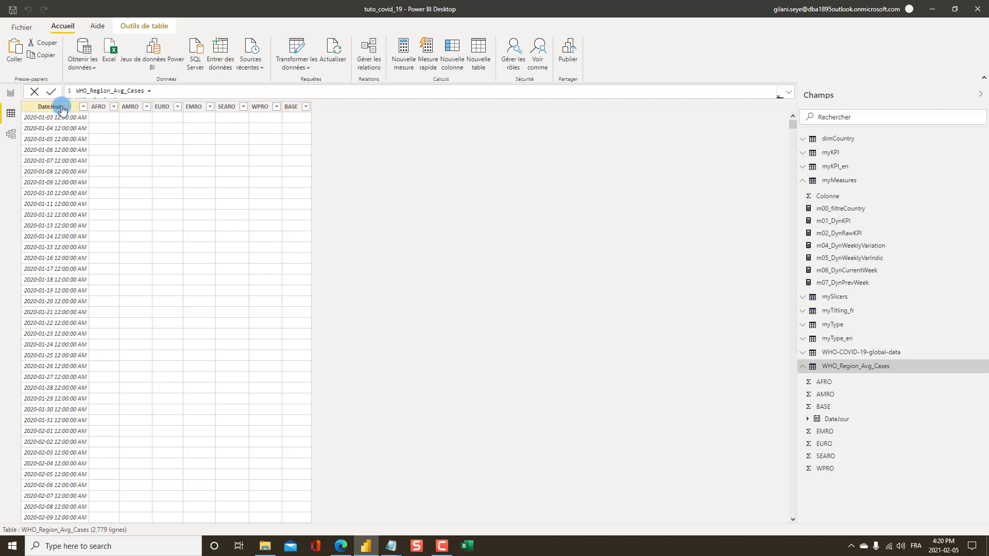
# - Set the DateJour column of WHO_Region_Avg_Cases to the *2001-03-14 (yyyy-mm-dd) date format
pyautogui.click(54, 108)
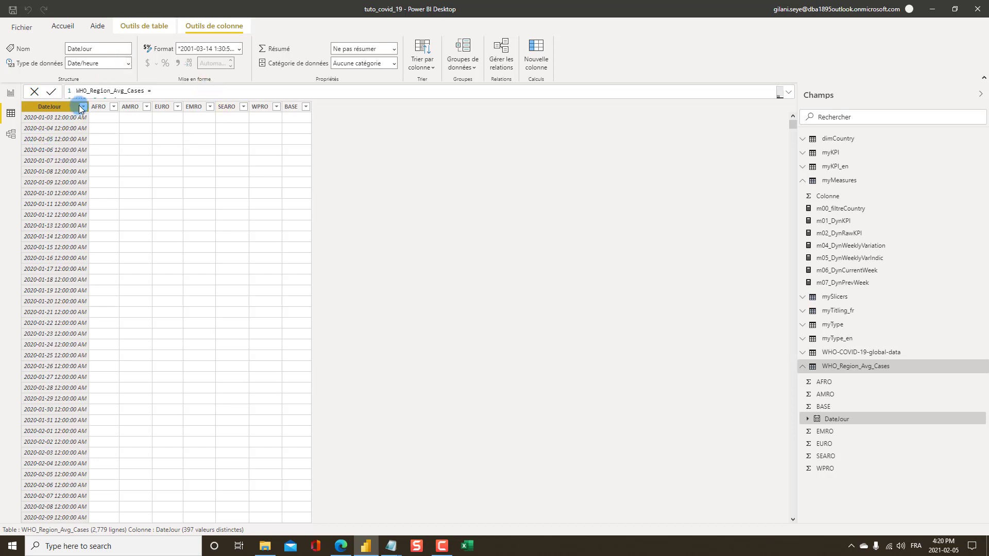
pyautogui.click(239, 49)
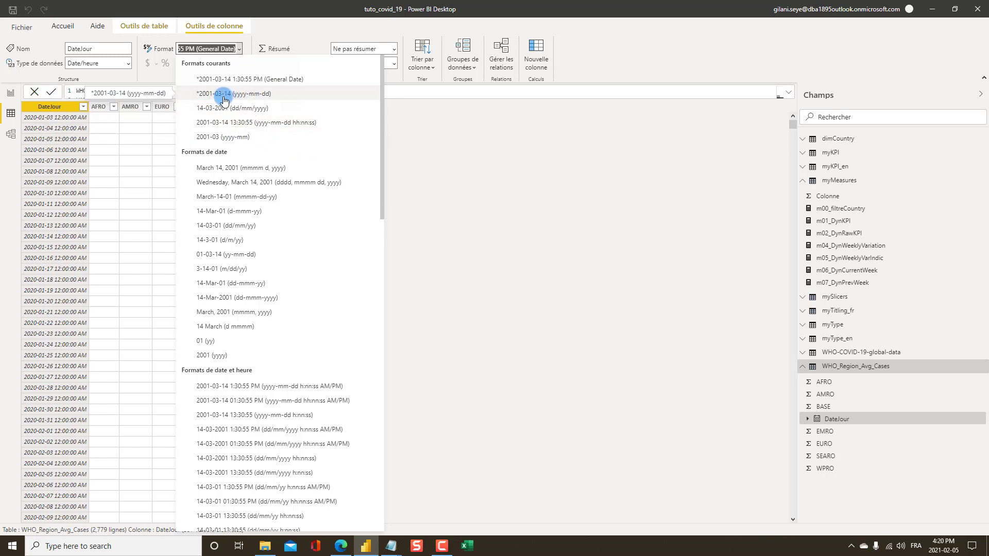
pyautogui.click(440, 266)
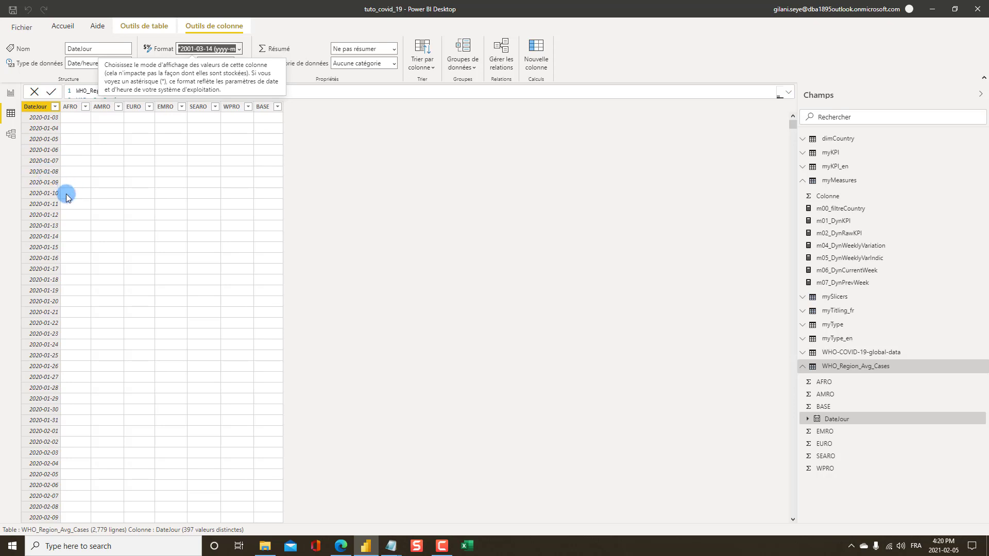
# - Return to the report view and collapse both the formula and the WHO_Region_Avg_Cases field list
pyautogui.click(10, 94)
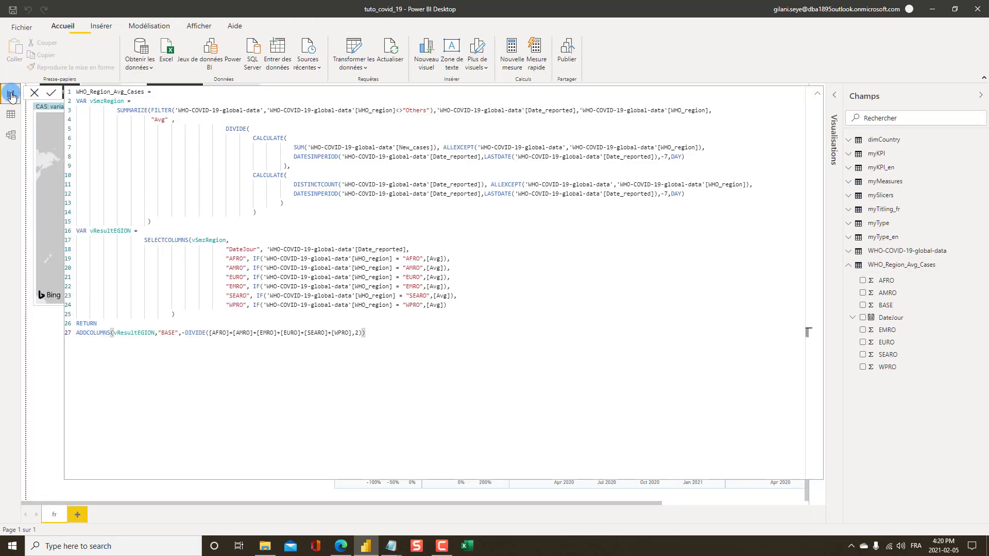
pyautogui.click(817, 96)
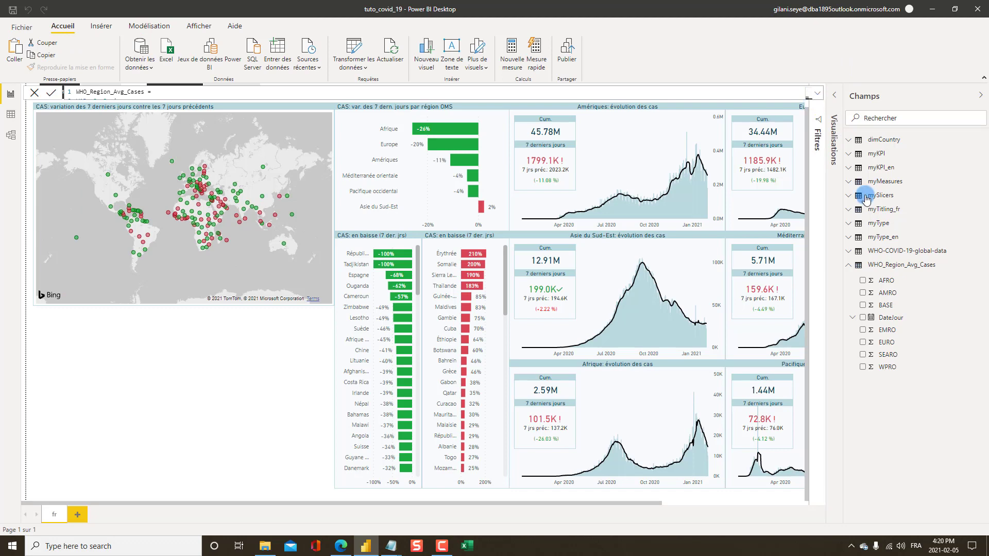
pyautogui.click(921, 270)
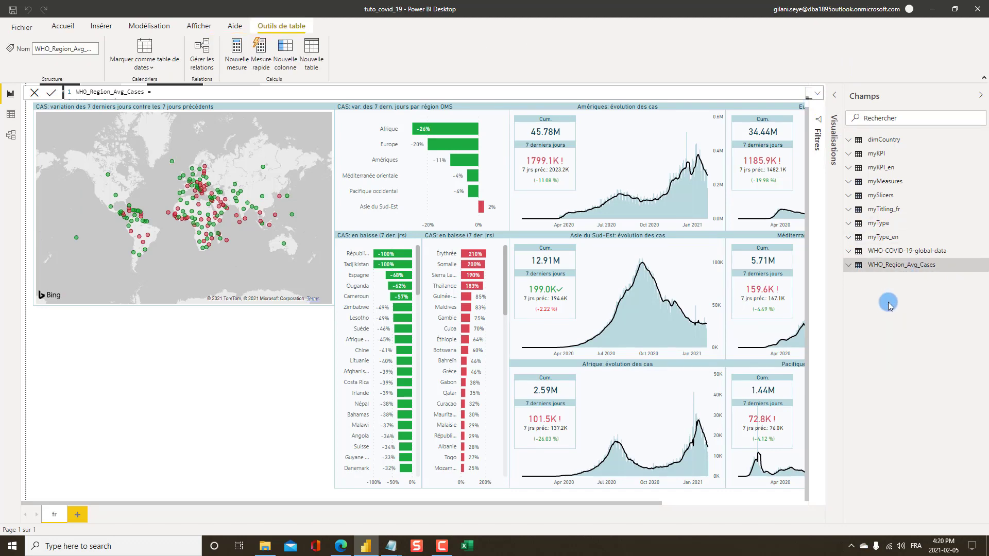
# - Copy the full WHO_Region_Avg_Deaths definition from covid_19_DAX_calculated_tables.txt in Notepad, and return to Power BI Desktop
pyautogui.hotkey('alt', 'Tab')
pyautogui.hotkey('alt', 'Tab')
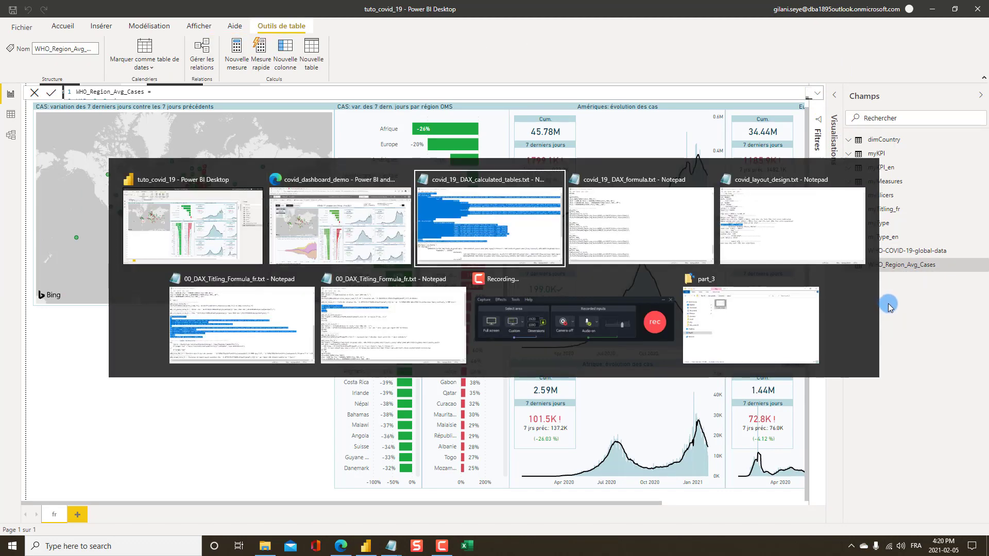
pyautogui.scroll(-6, 178, 310)
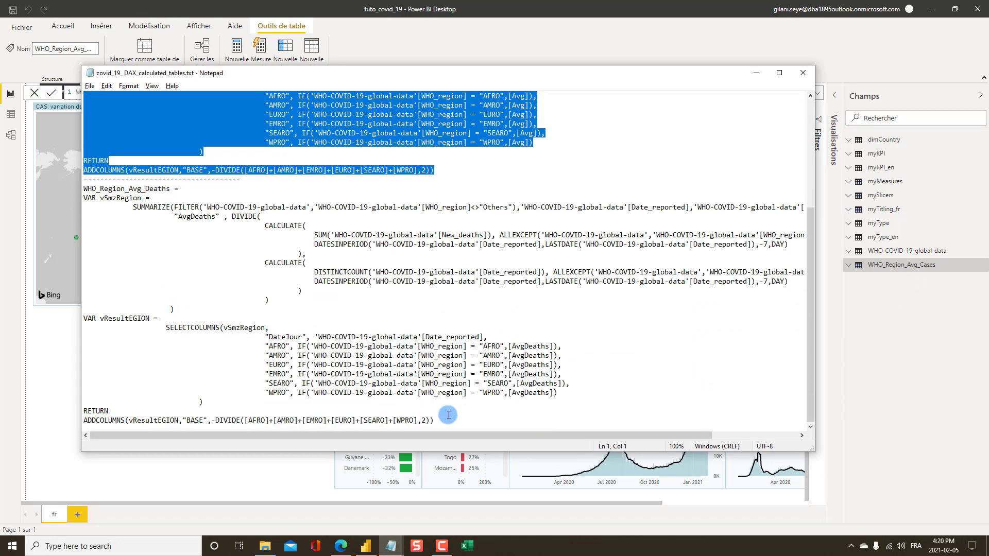
pyautogui.moveTo(436, 420); pyautogui.dragTo(83, 190)
pyautogui.hotkey('ctrl', 'c')
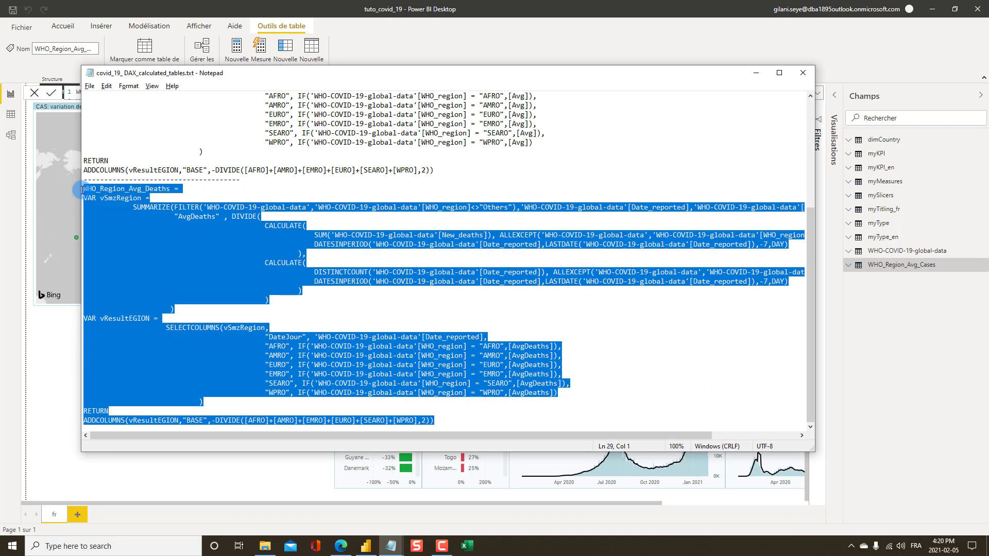
pyautogui.hotkey('alt', 'Tab')
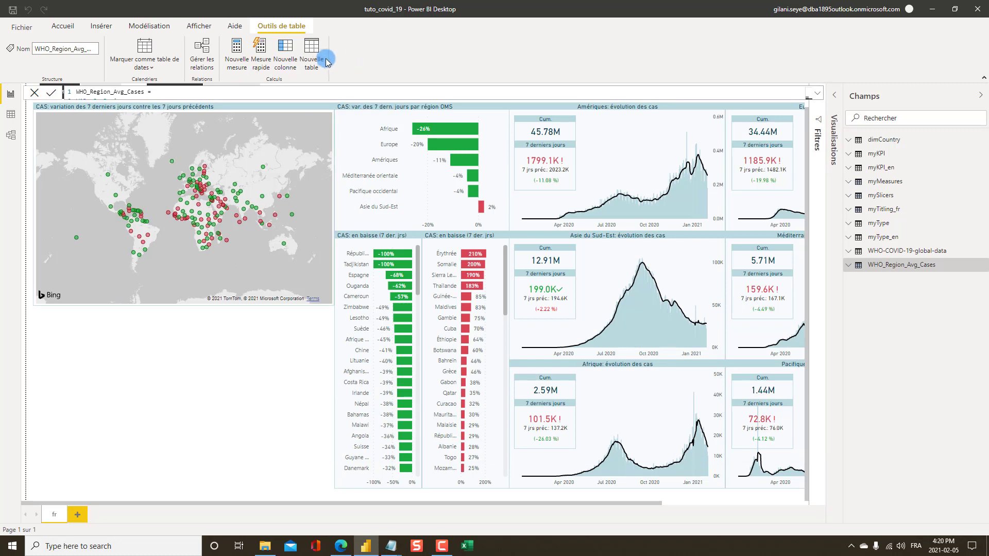
# - Start a new calculated table and replace its default formula with the copied WHO_Region_Avg_Deaths definition
pyautogui.click(150, 26)
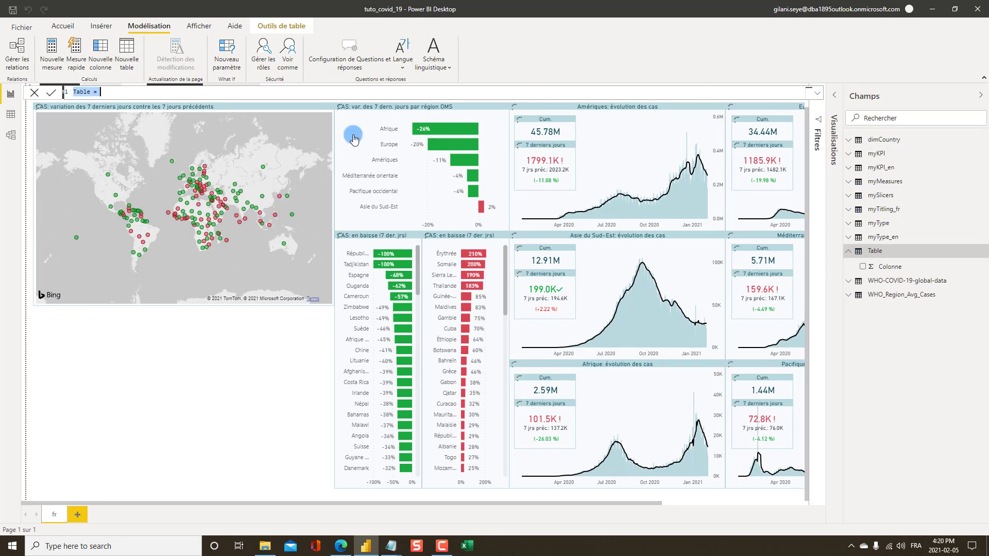
pyautogui.click(819, 94)
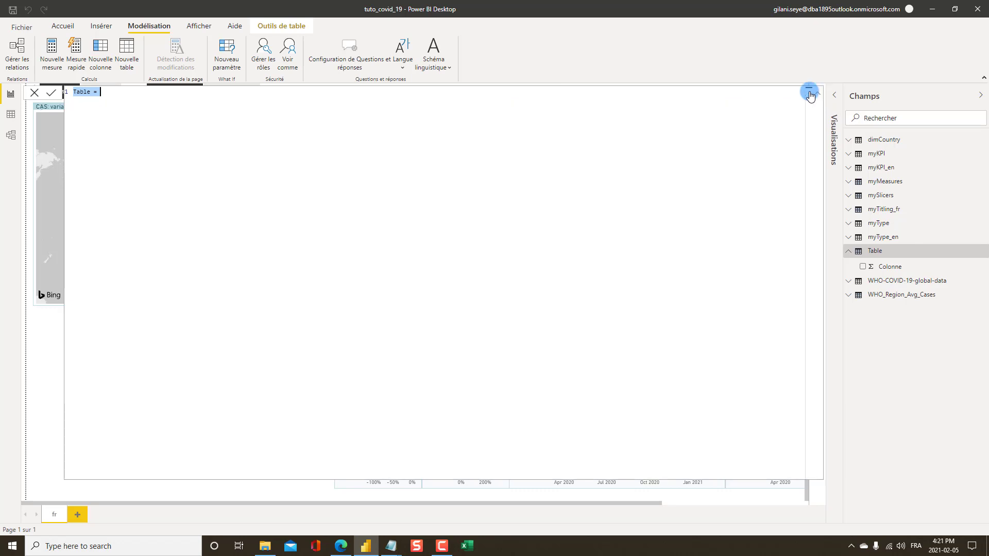
pyautogui.hotkey('ctrl', 'v')
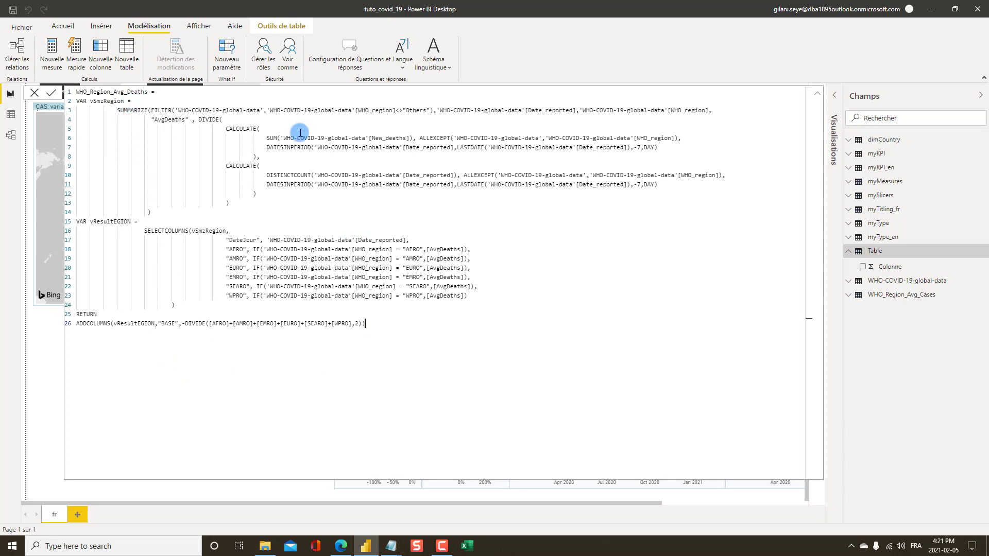
# - Check the table name and the New_deaths reference in the formula, commit the WHO_Region_Avg_Deaths table and close the formula
pyautogui.click(140, 92)
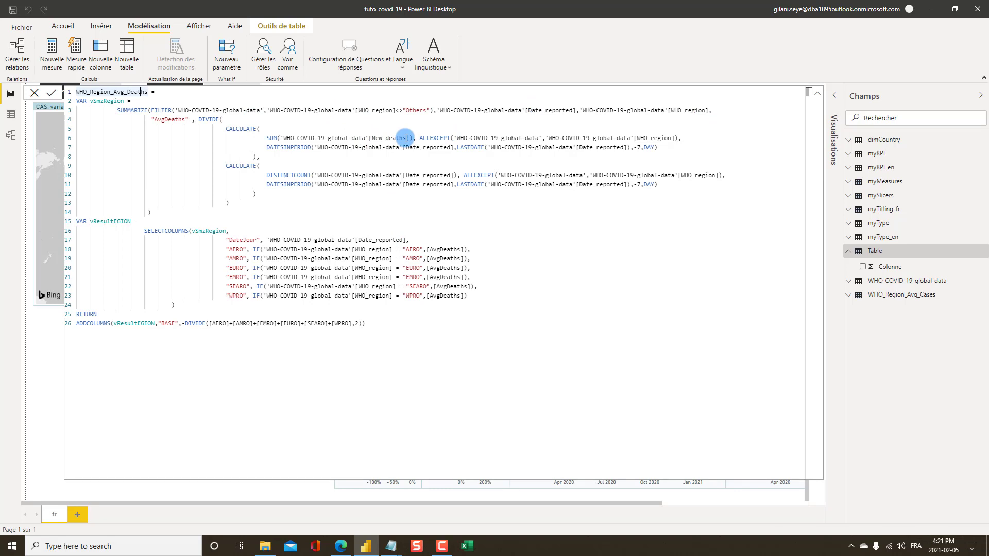
pyautogui.moveTo(407, 138); pyautogui.dragTo(368, 137)
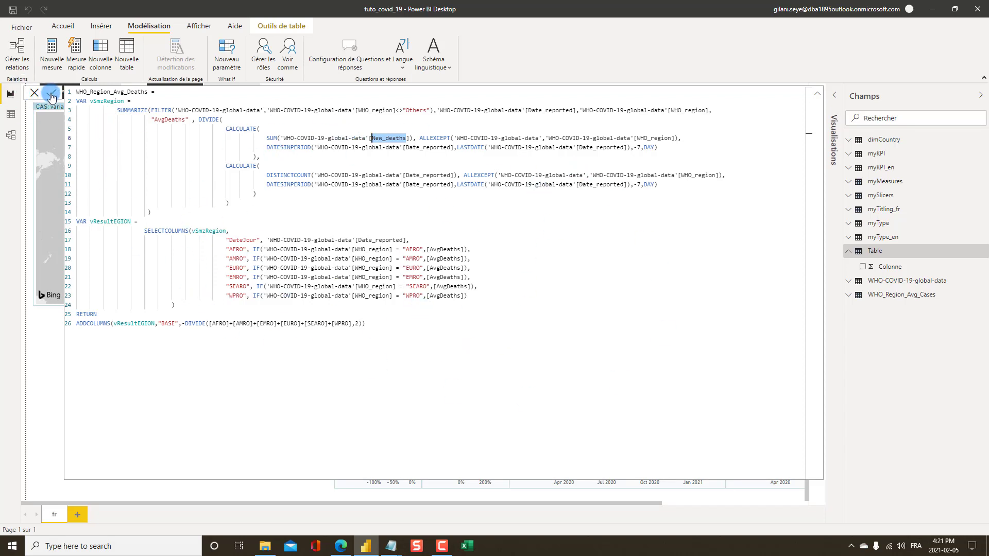
pyautogui.click(34, 94)
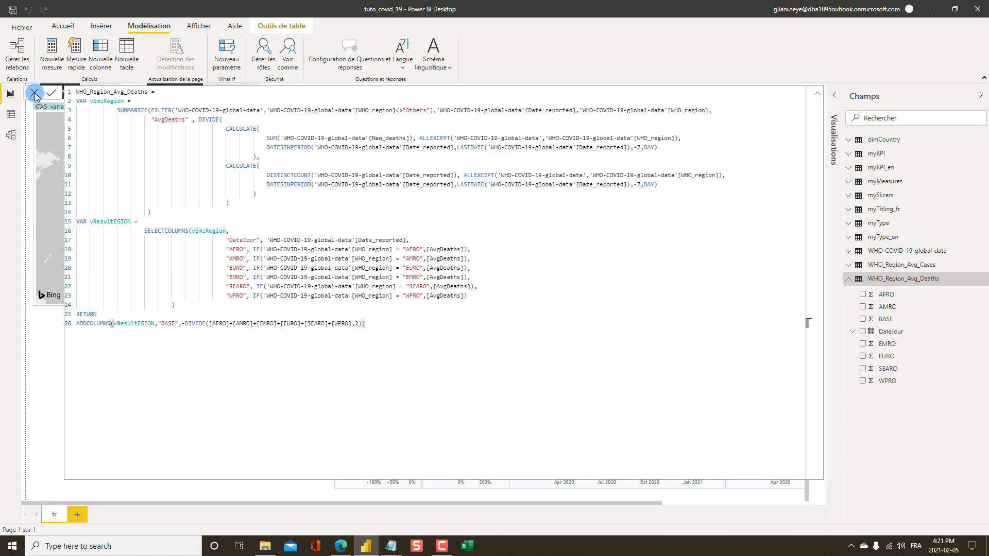
pyautogui.click(35, 94)
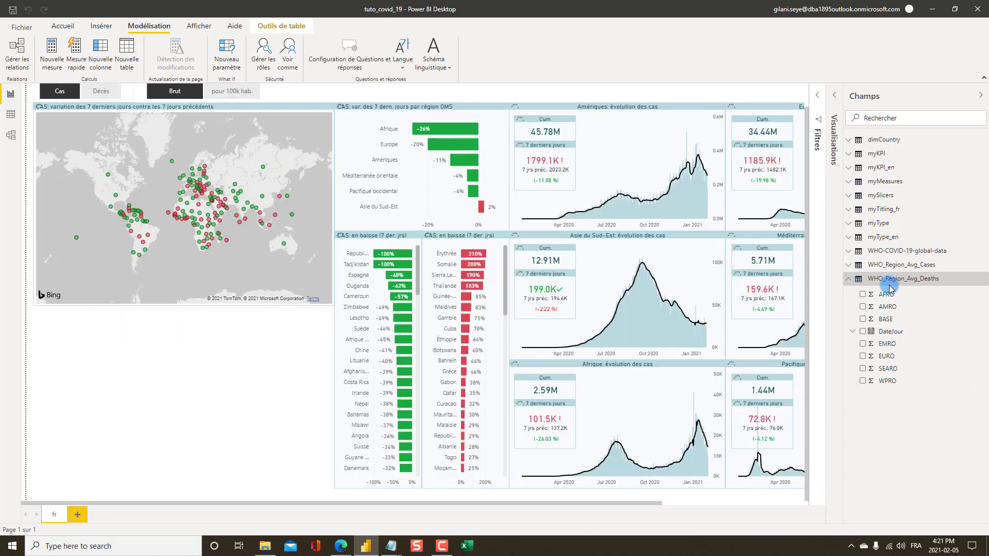
# - In the data view, format the DateJour column of WHO_Region_Avg_Deaths as a yyyy-mm-dd date
pyautogui.click(10, 114)
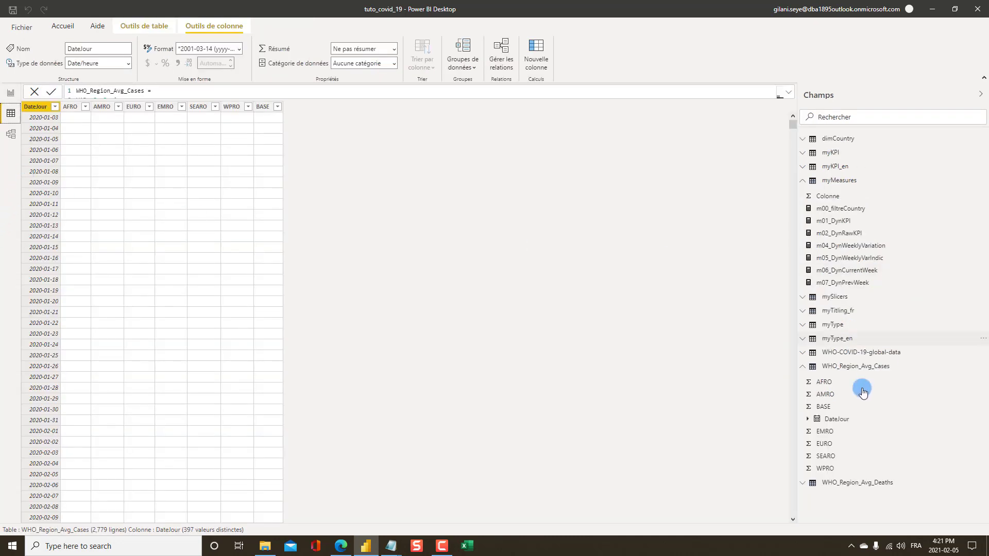
pyautogui.click(840, 365)
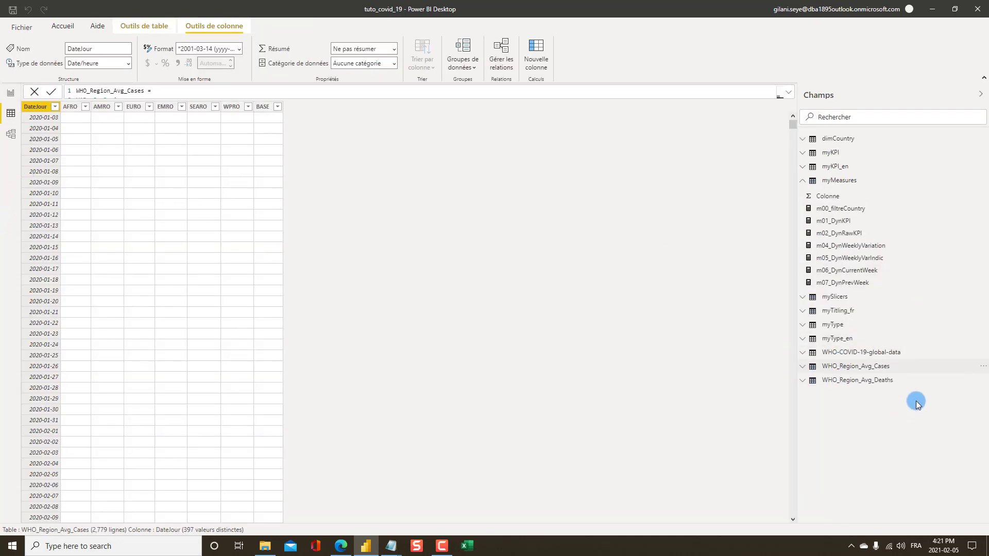
pyautogui.click(854, 383)
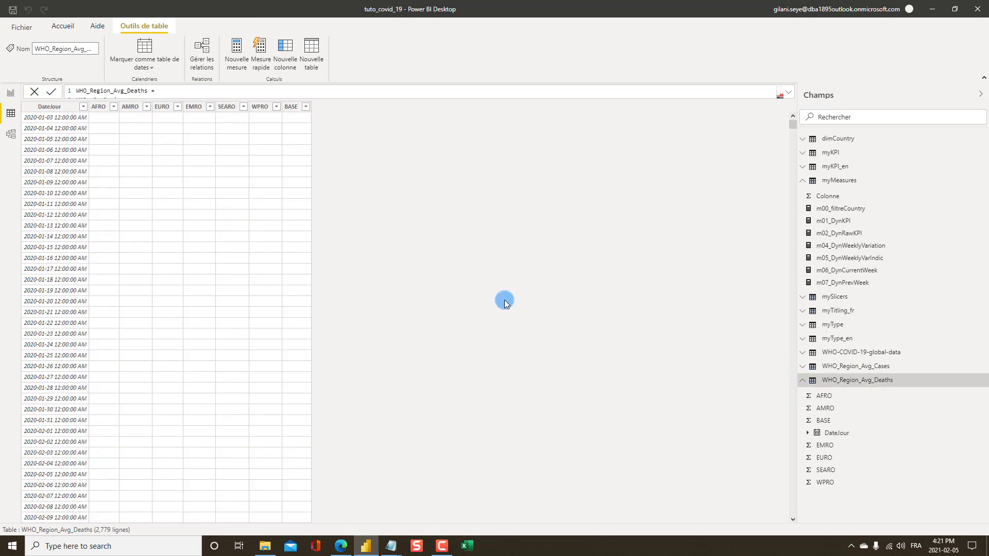
pyautogui.click(52, 108)
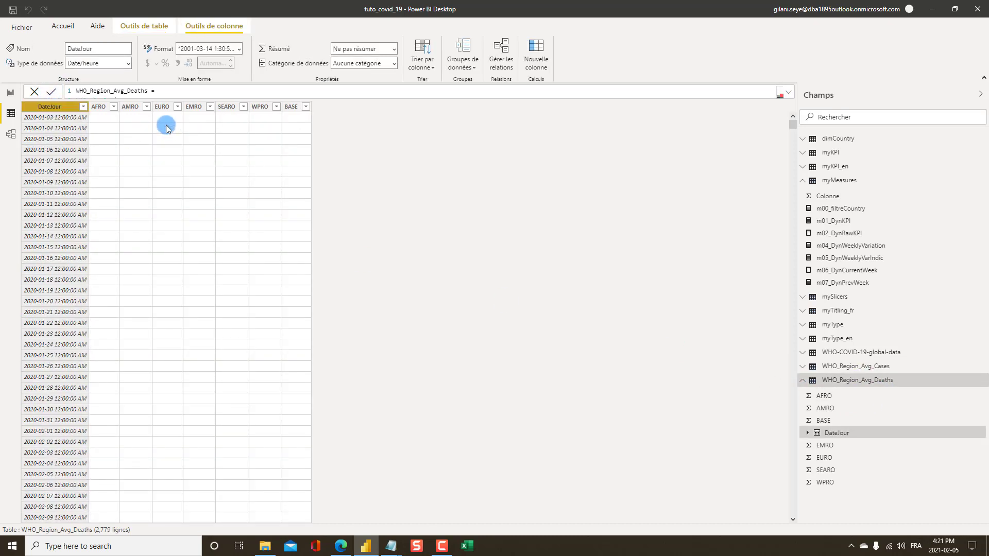
pyautogui.click(239, 47)
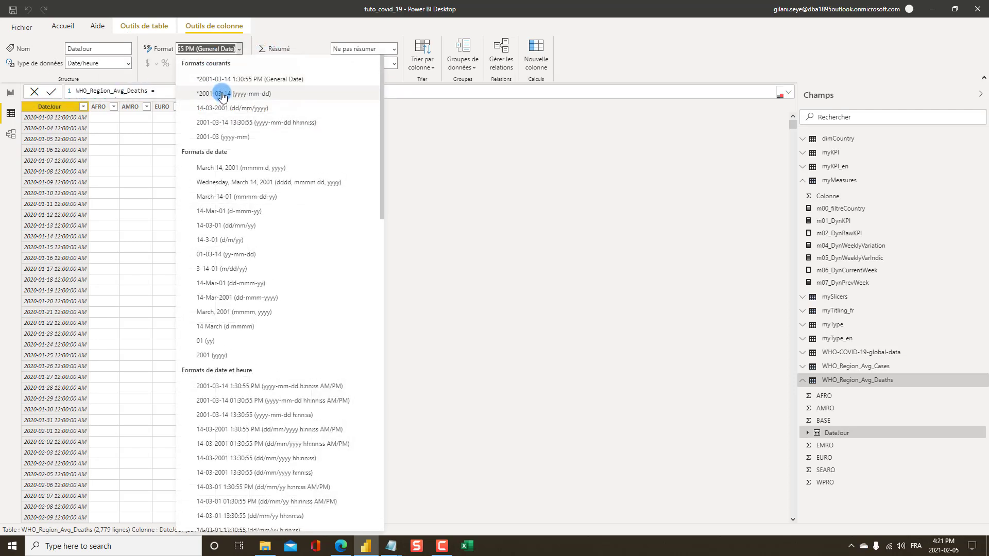
pyautogui.click(483, 205)
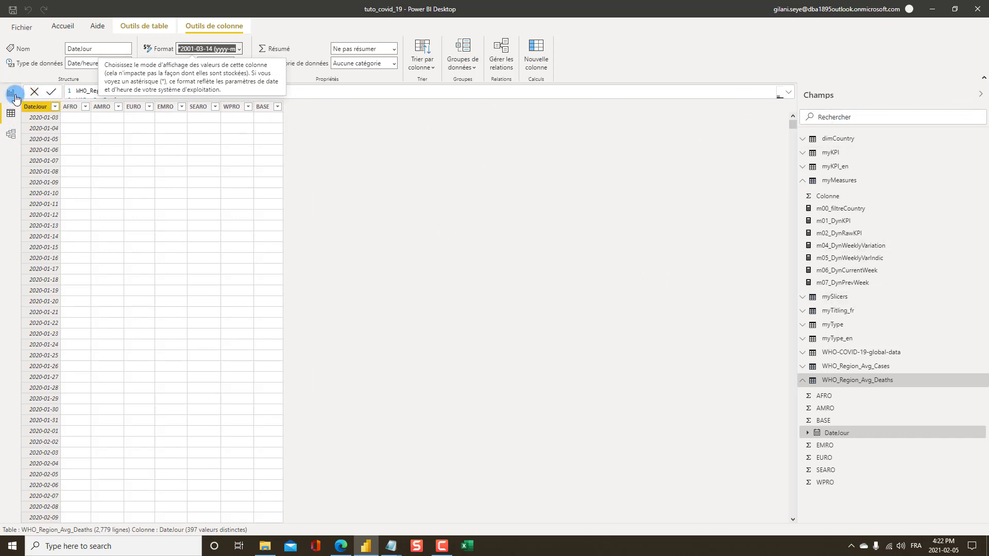
# - Return to the report view and start a new calculated table named tDates
pyautogui.click(59, 29)
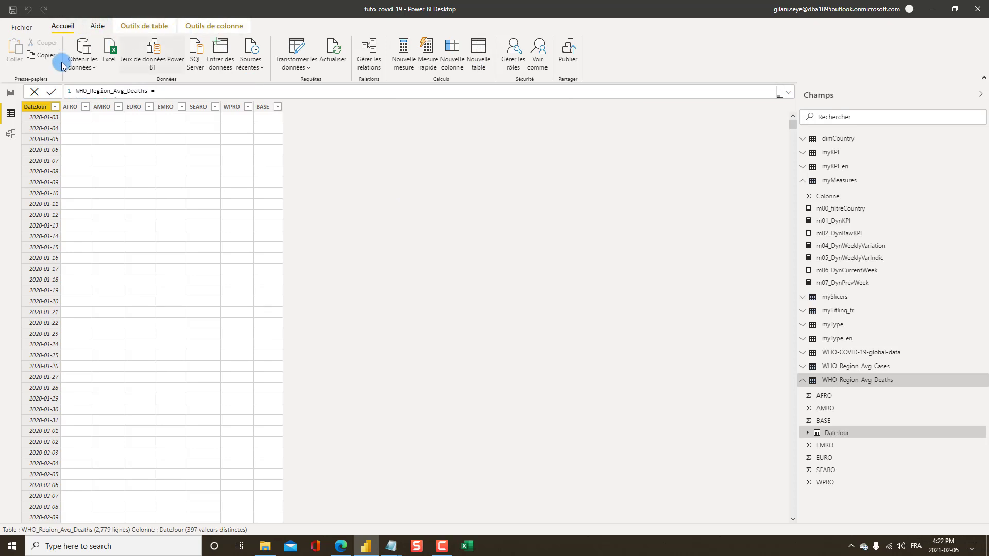
pyautogui.click(11, 95)
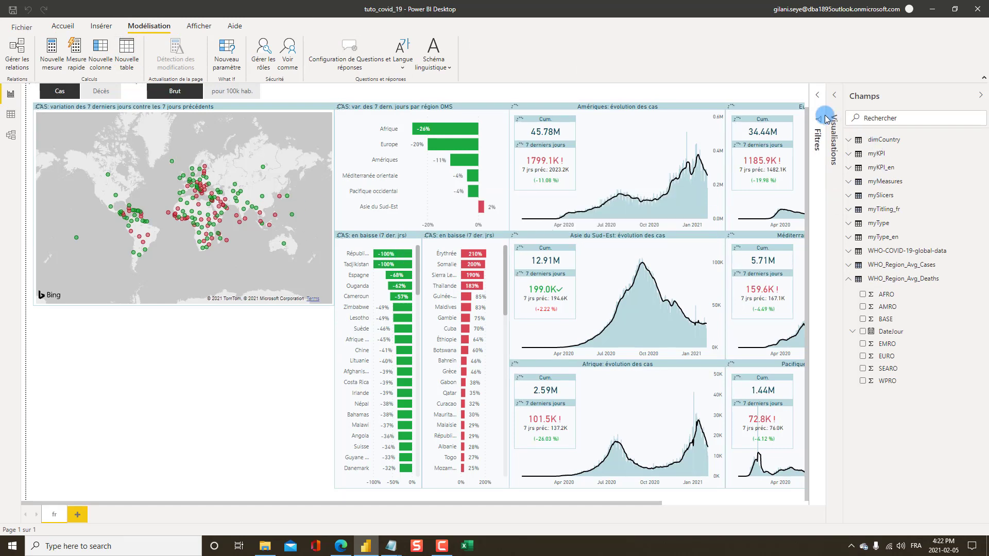
pyautogui.click(819, 90)
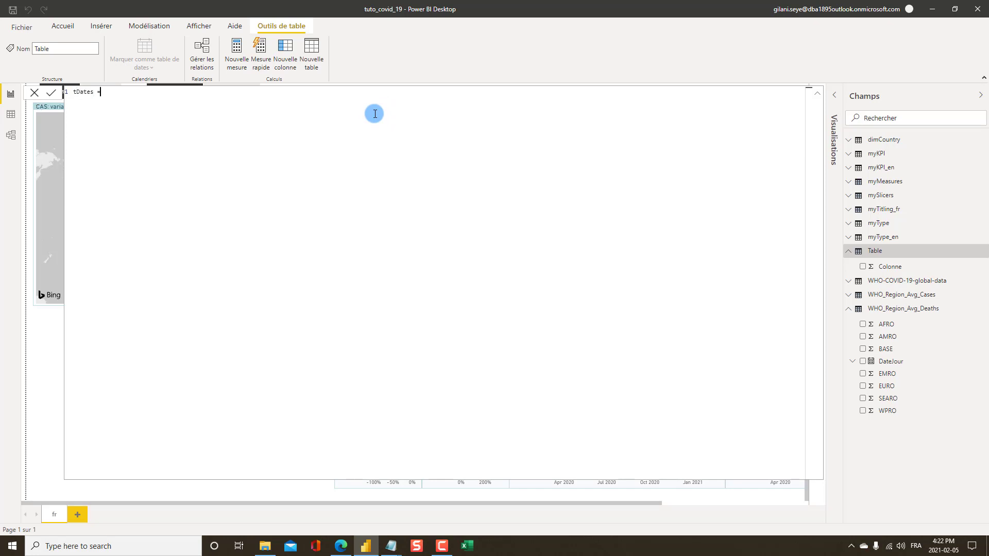
pyautogui.write('genera')
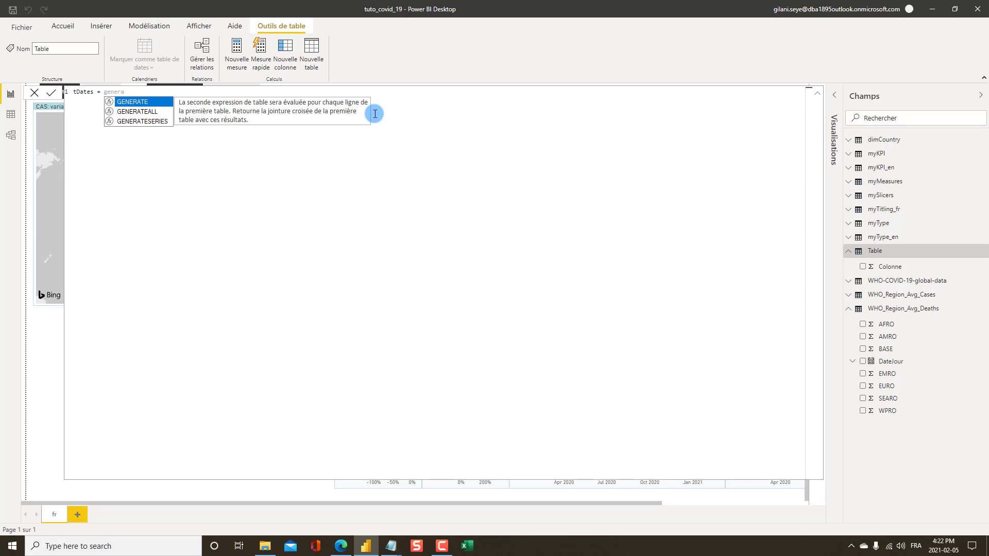
pyautogui.press('Tab')
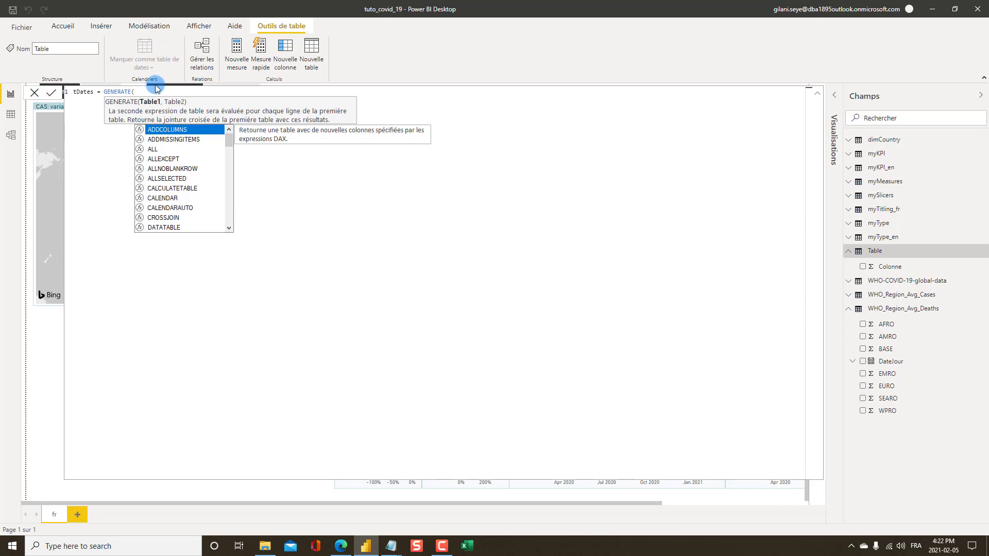
pyautogui.moveTo(135, 91); pyautogui.dragTo(107, 91)
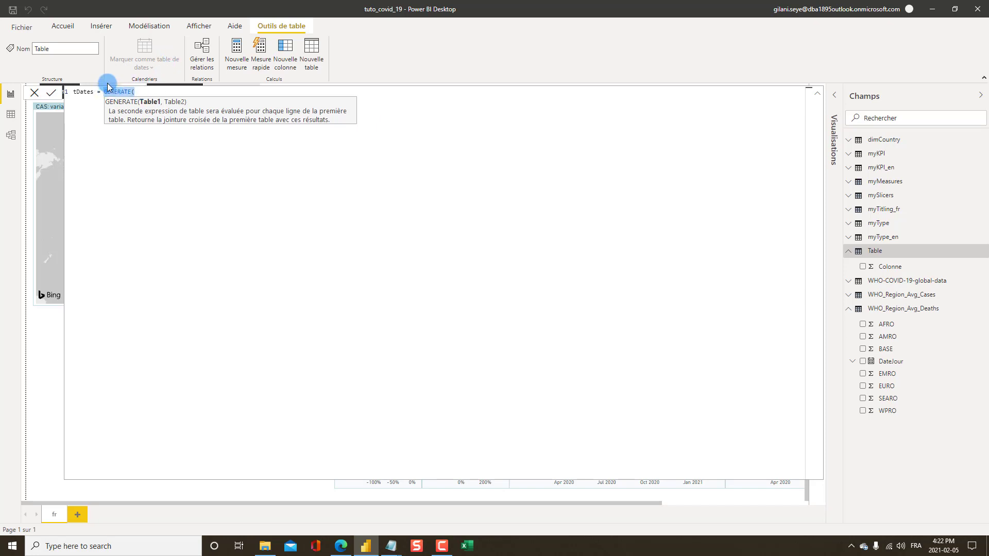
# - Define tDates with the CALENDAR function, using MIN('WHO-COVID-19-global-data'[Date_reported]) as its start date
pyautogui.write('calend')
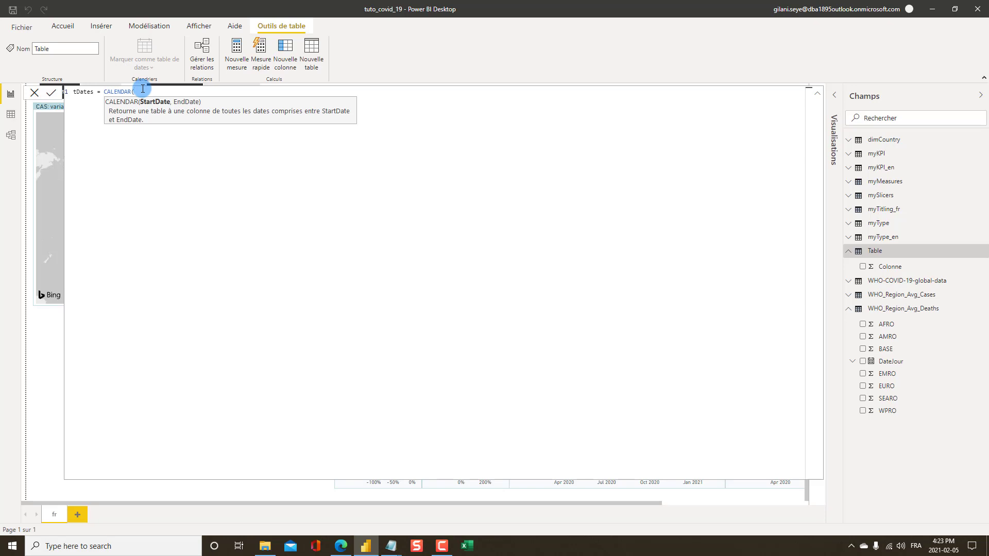
pyautogui.write('in')
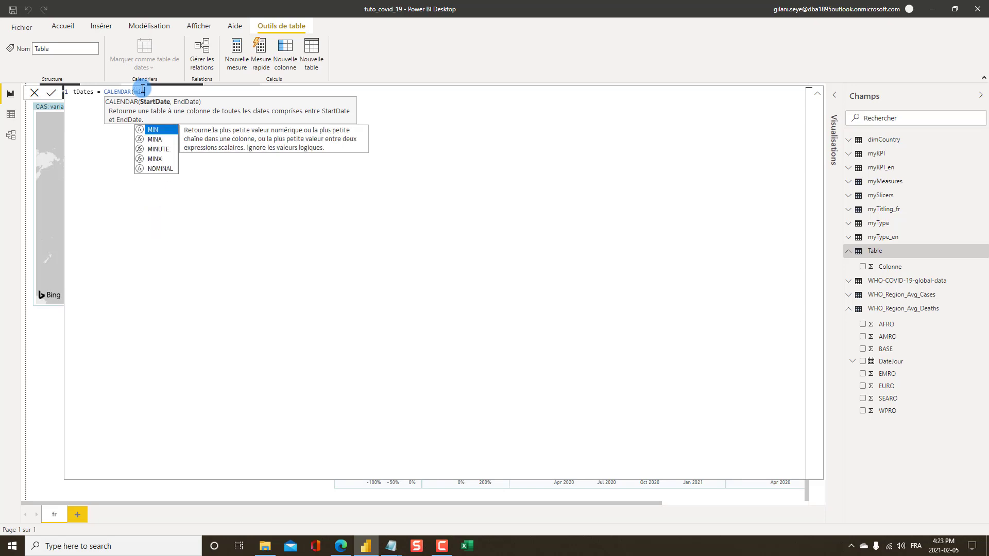
pyautogui.press('Tab')
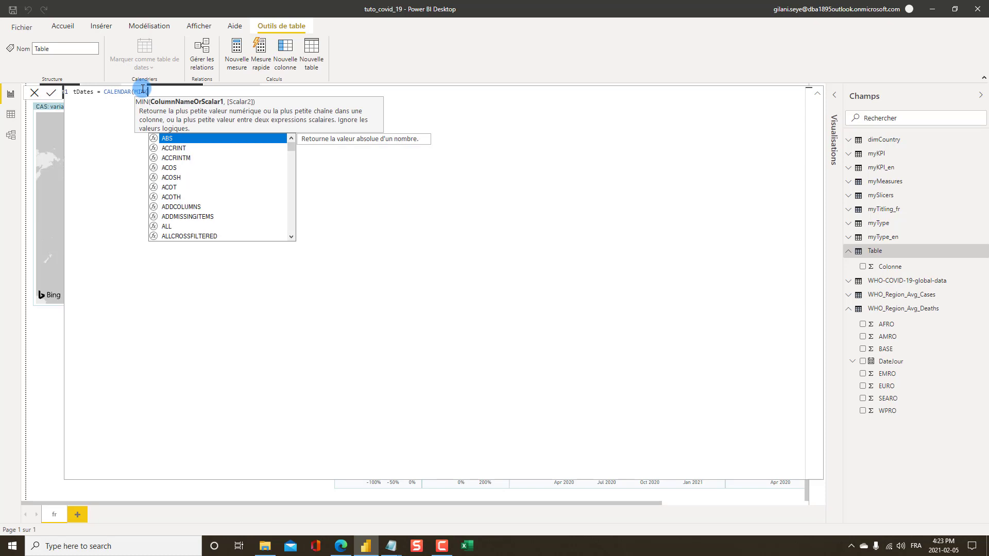
pyautogui.write("data'[Date_")
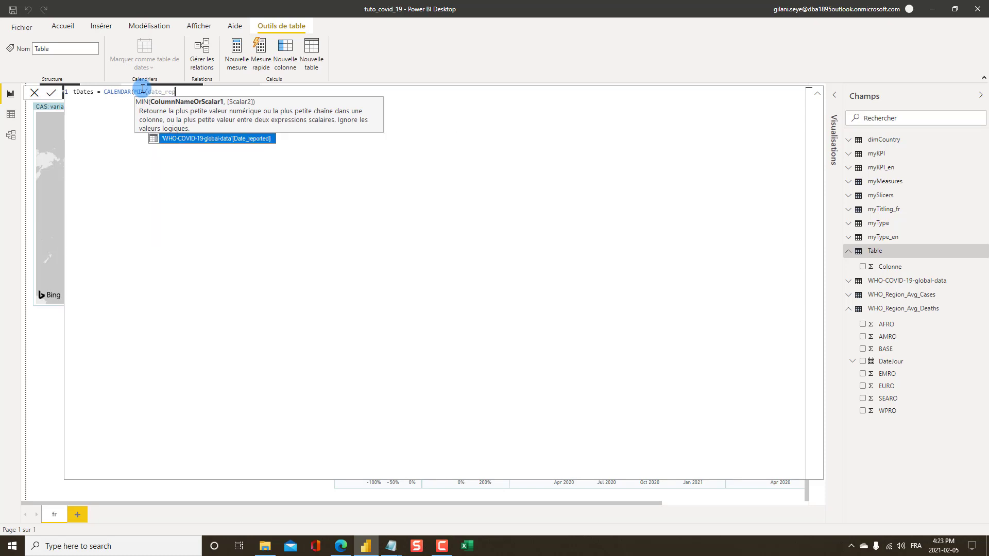
pyautogui.write('repo')
pyautogui.press('Tab')
pyautogui.press('Escape')
pyautogui.write(')')
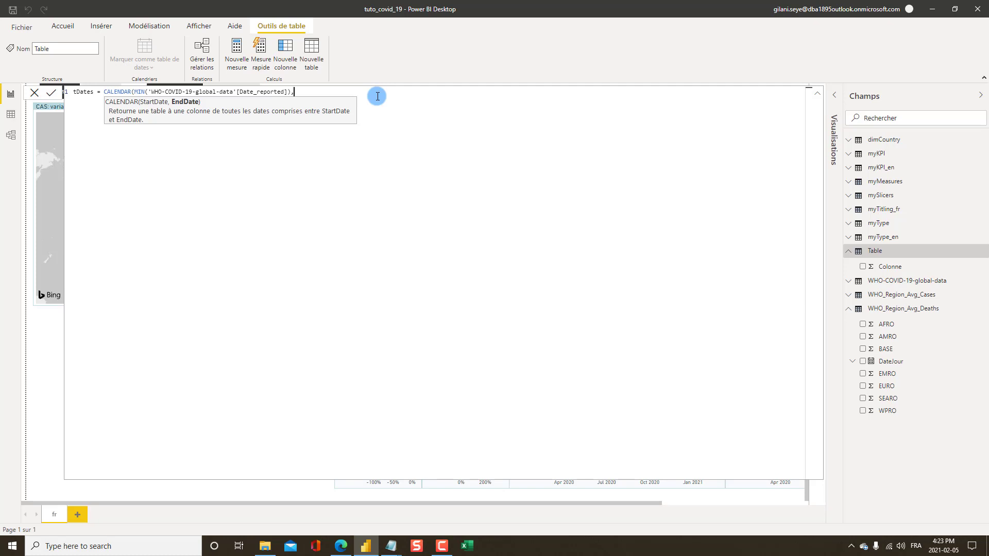
# - Complete the tDates formula with MAX('WHO-COVID-19-global-data'[Date_reported]) as end date, commit the table and close the formula
pyautogui.write(',MAX(')
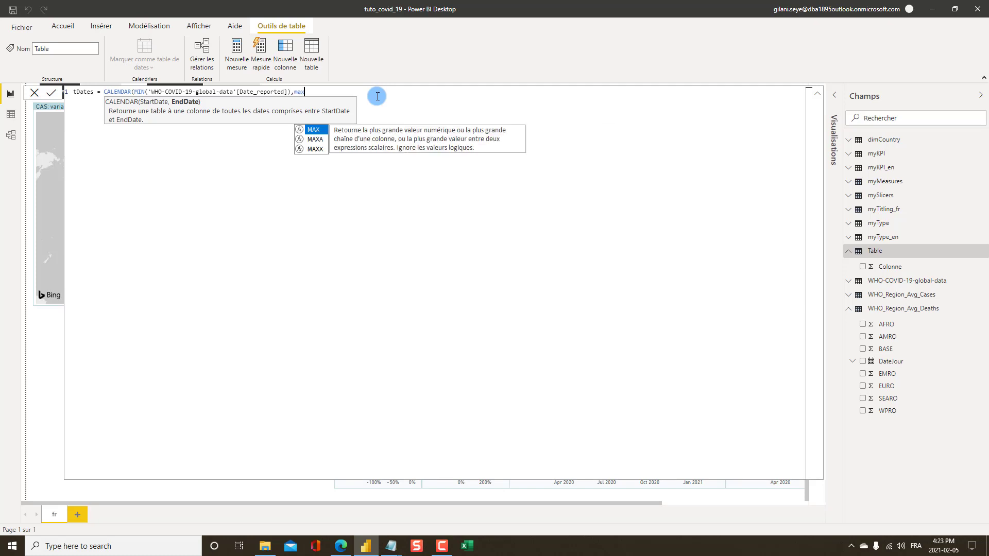
pyautogui.write('da')
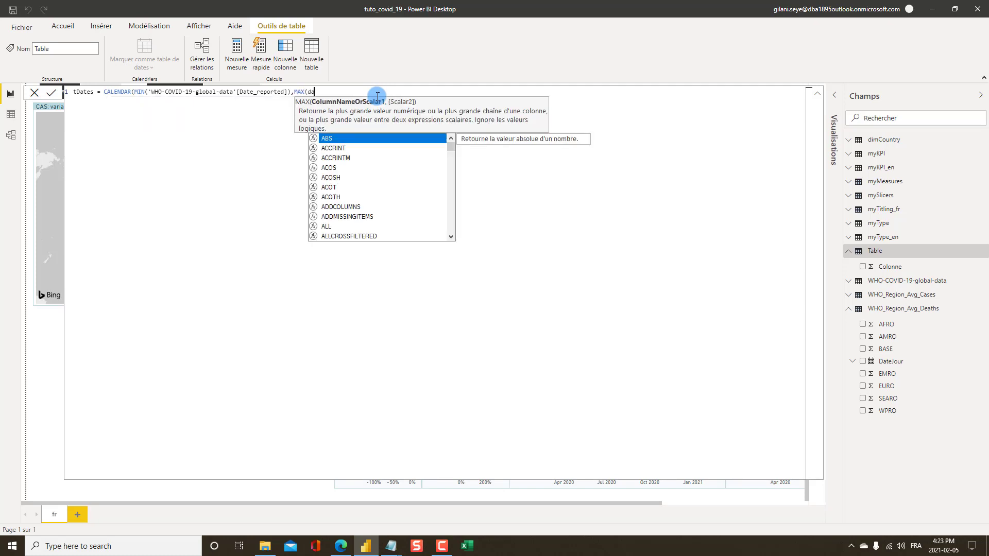
pyautogui.write('te_repo')
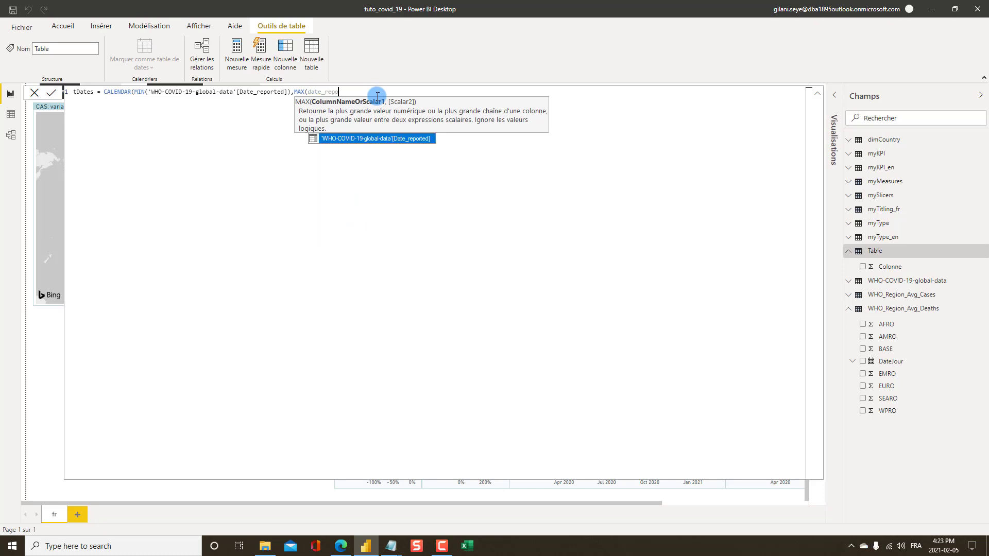
pyautogui.press('Tab')
pyautogui.write(')')
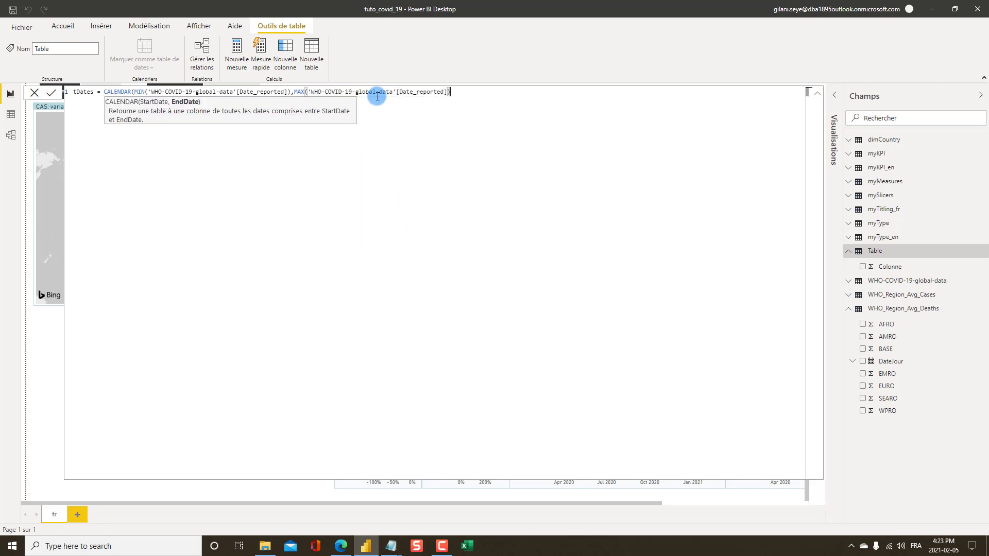
pyautogui.write(')')
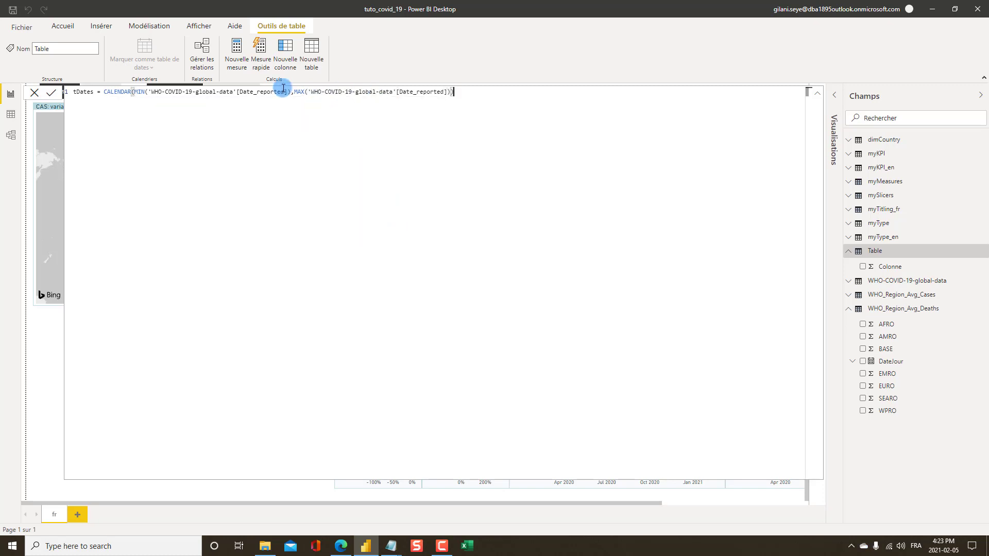
pyautogui.click(51, 93)
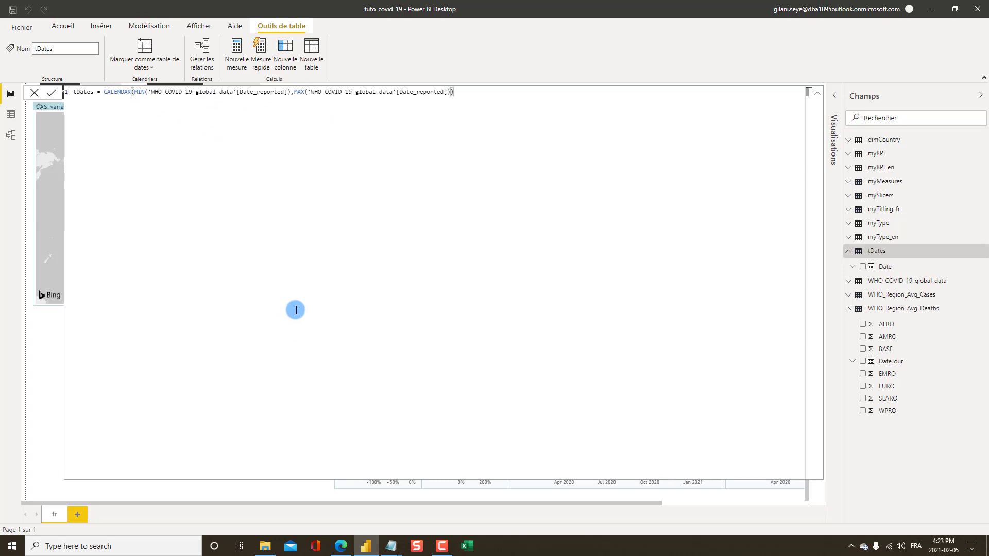
pyautogui.click(34, 95)
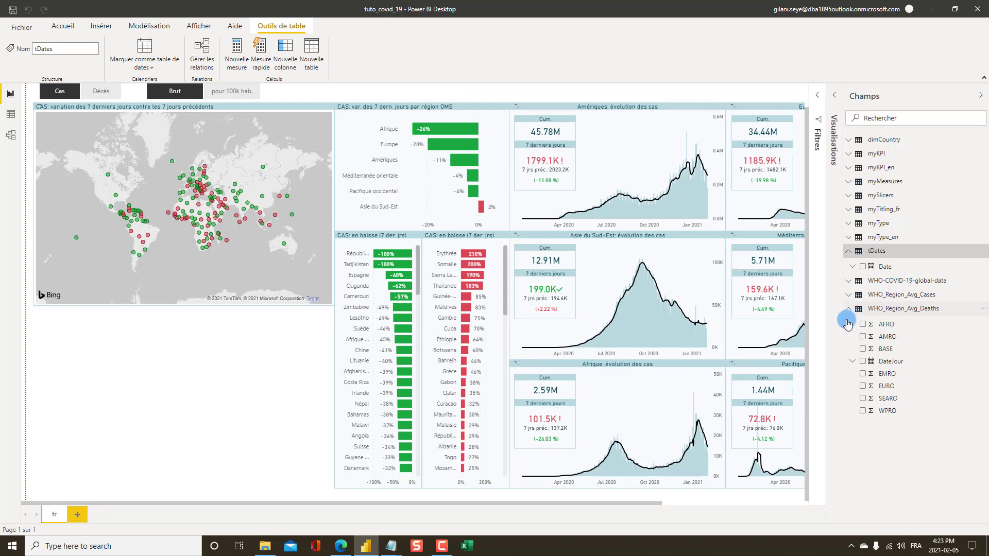
# - Collapse the field lists of the WHO_Region_Avg_Deaths and tDates tables
pyautogui.click(883, 274)
pyautogui.click(876, 252)
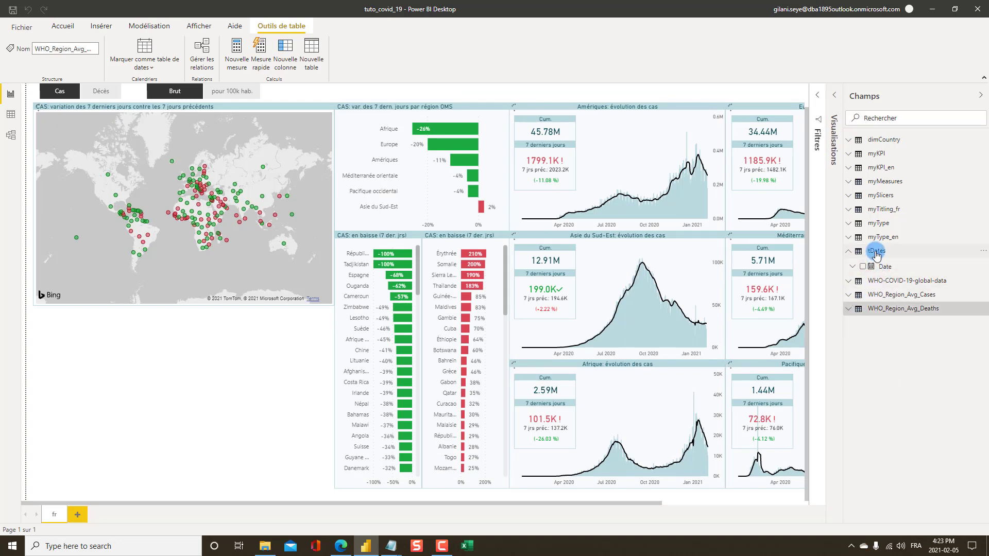
pyautogui.click(915, 348)
# - Show the tDates table in the data view and format its Date column as yyyy-mm-dd
pyautogui.click(5, 115)
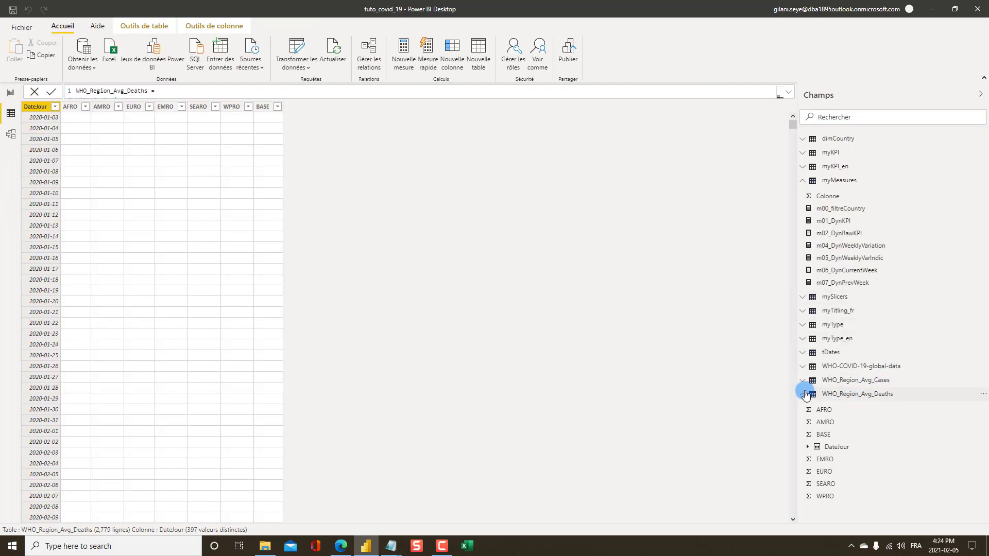
pyautogui.click(805, 395)
pyautogui.click(828, 352)
pyautogui.click(31, 281)
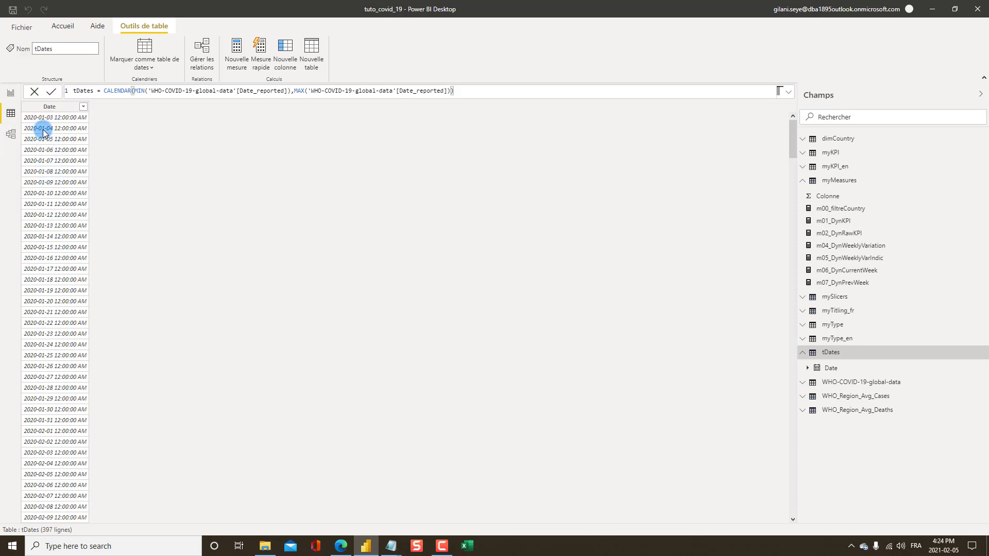
pyautogui.click(54, 110)
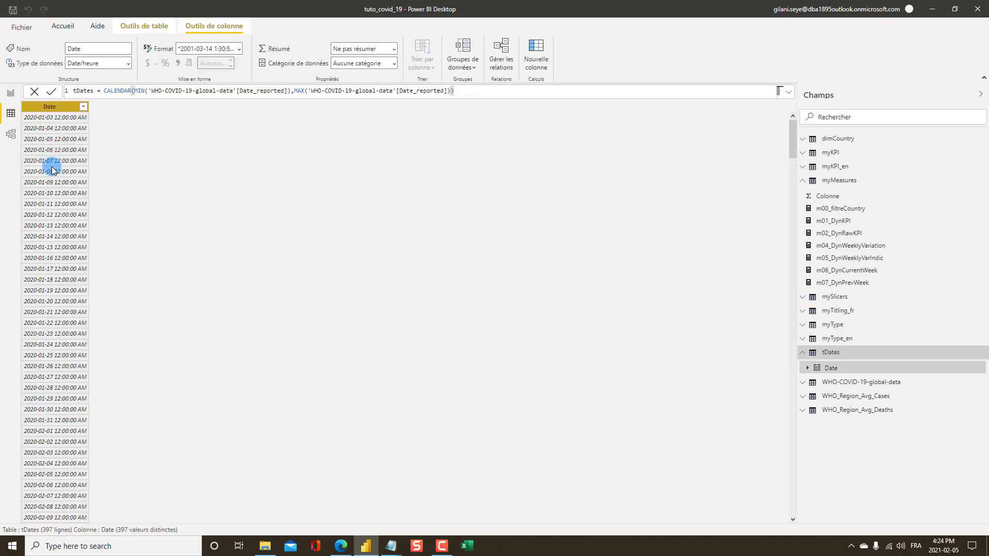
pyautogui.click(239, 48)
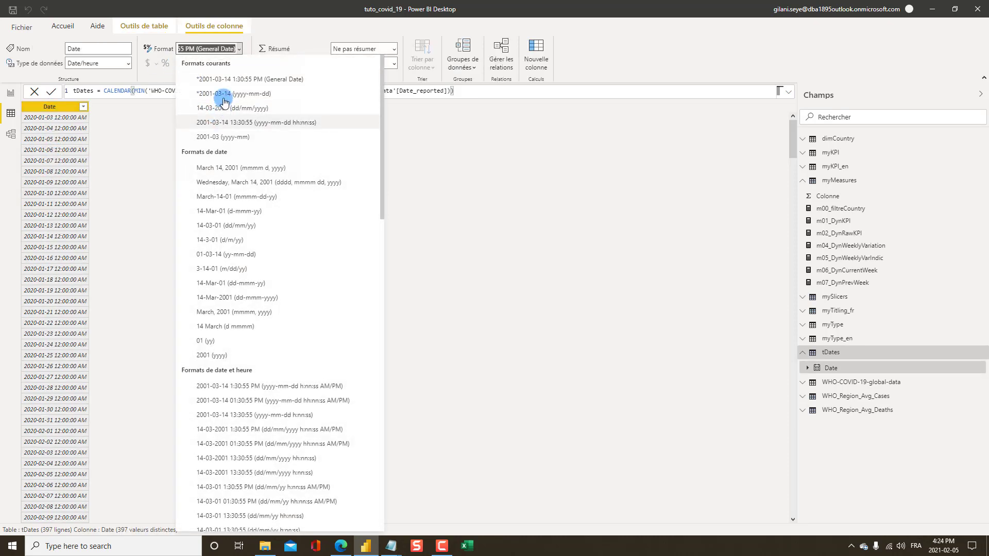
pyautogui.click(452, 218)
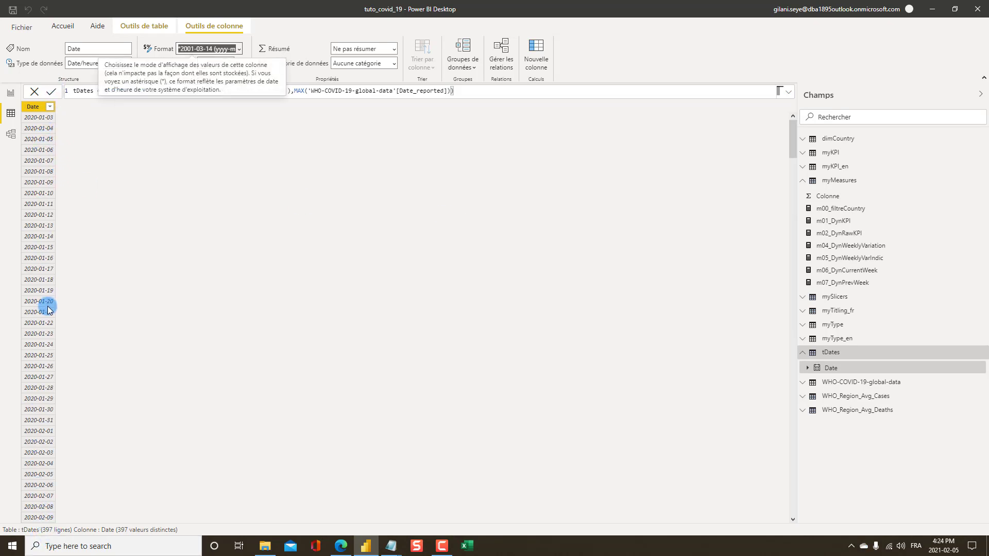
# - Check the first and last dates in the tDates table, and return to its first rows
pyautogui.click(44, 118)
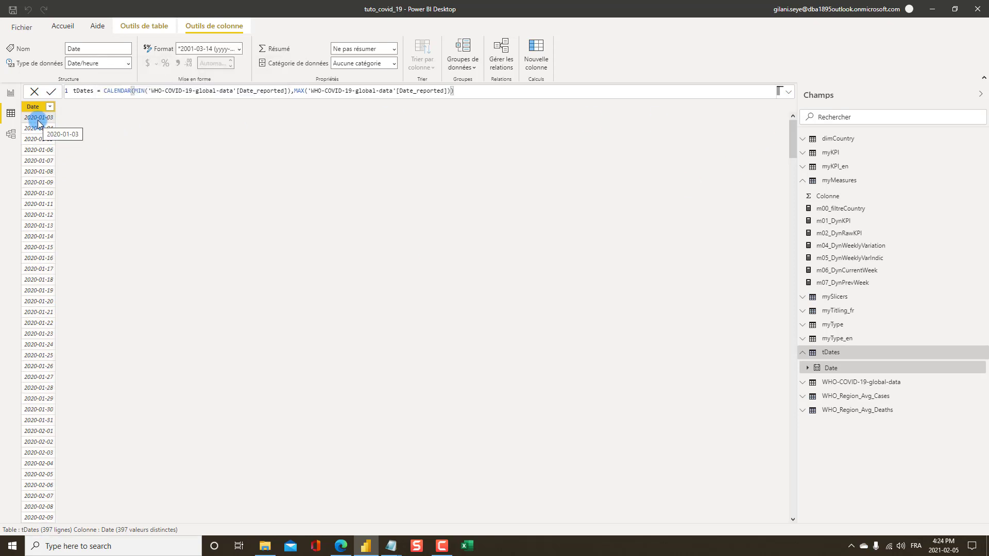
pyautogui.moveTo(792, 138); pyautogui.dragTo(790, 520)
pyautogui.click(44, 518)
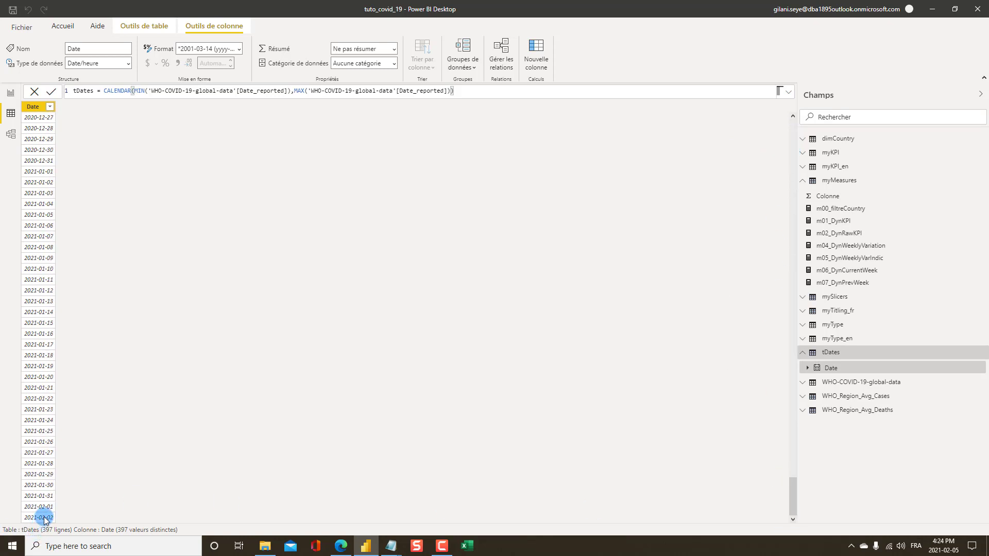
pyautogui.moveTo(790, 499); pyautogui.dragTo(813, 135)
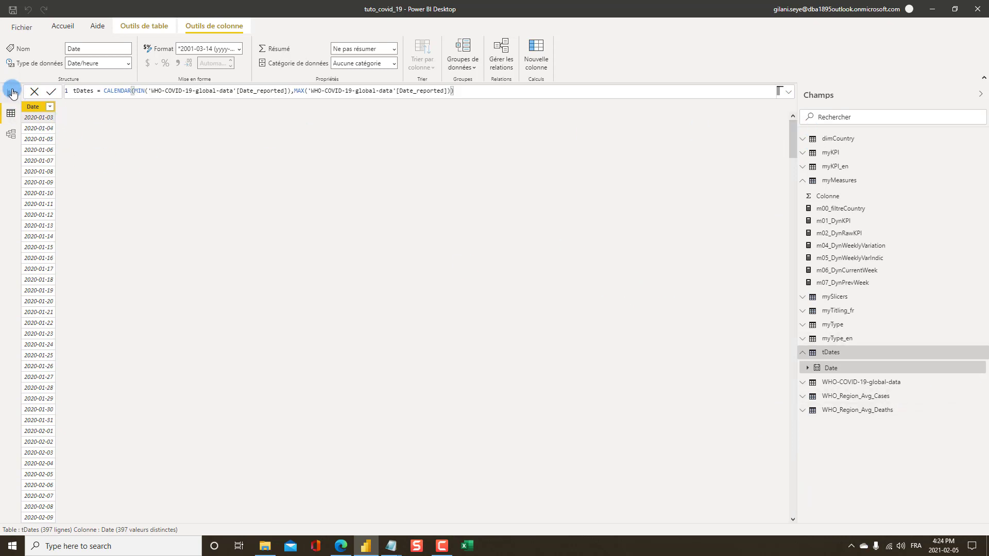
# - Switch to the model view and collapse the properties and fields areas to make room for the table diagram
pyautogui.click(10, 135)
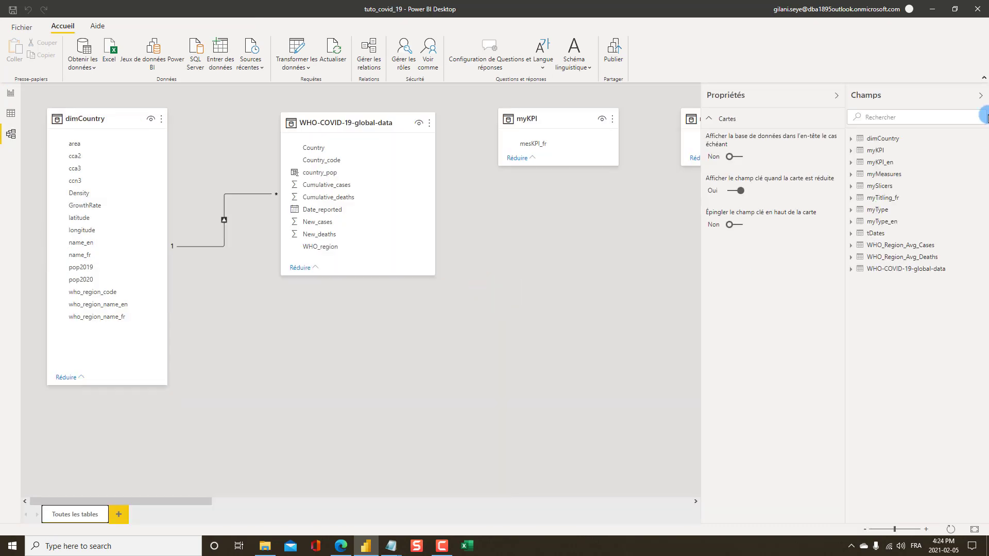
pyautogui.click(981, 96)
pyautogui.click(963, 97)
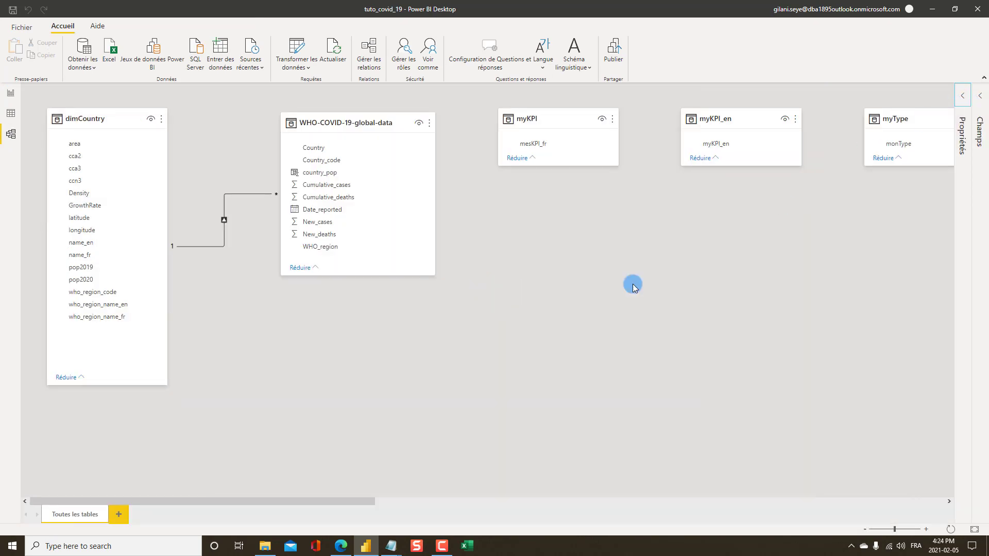
# - Move myKPI, myKPI_en and myType beneath the WHO-COVID-19-global-data table, and shift the following two tables closer to them in the diagram
pyautogui.moveTo(530, 121); pyautogui.dragTo(231, 322)
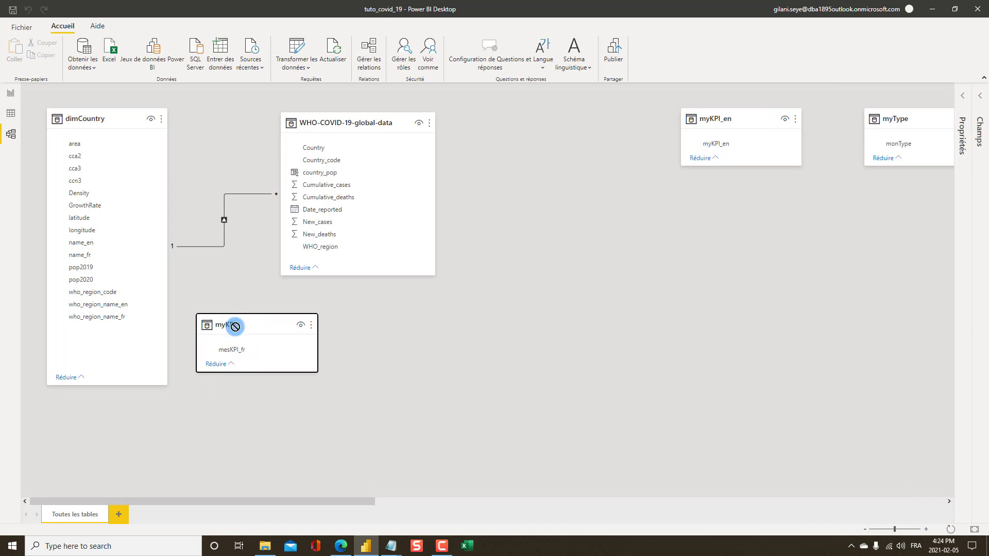
pyautogui.moveTo(728, 150); pyautogui.dragTo(229, 390)
pyautogui.moveTo(907, 121); pyautogui.dragTo(366, 323)
pyautogui.moveTo(371, 504); pyautogui.dragTo(530, 508)
pyautogui.moveTo(646, 112); pyautogui.dragTo(79, 155)
pyautogui.moveTo(882, 115); pyautogui.dragTo(82, 225)
# - Move the mySlicers and myTitling_fr tables closer to the rest of the diagram, with mySlicers placed below myTitling_fr
pyautogui.moveTo(379, 498); pyautogui.dragTo(656, 523)
pyautogui.moveTo(261, 146); pyautogui.dragTo(323, 339)
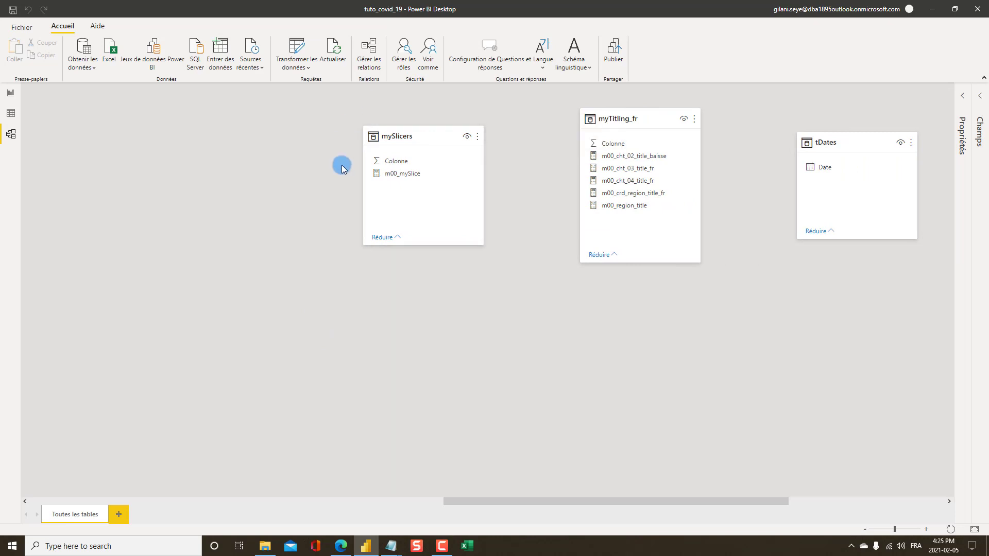
pyautogui.moveTo(349, 194); pyautogui.dragTo(338, 196)
pyautogui.moveTo(418, 135); pyautogui.dragTo(156, 342)
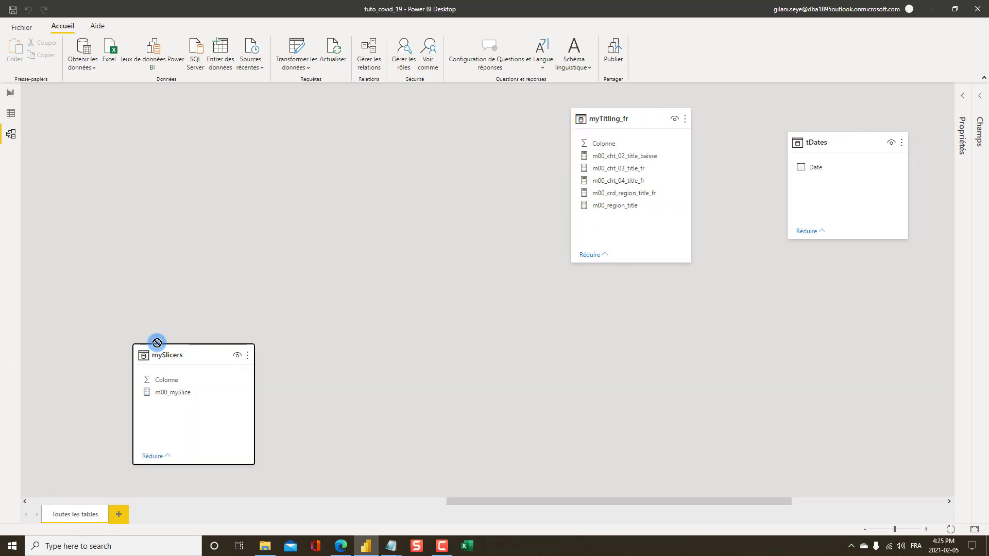
pyautogui.moveTo(620, 116); pyautogui.dragTo(52, 133)
# - Group WHO_Region_Avg_Cases, WHO_Region_Avg_Deaths and tDates near each other, and widen the two WHO region tables to fit their full names
pyautogui.moveTo(613, 503); pyautogui.dragTo(772, 504)
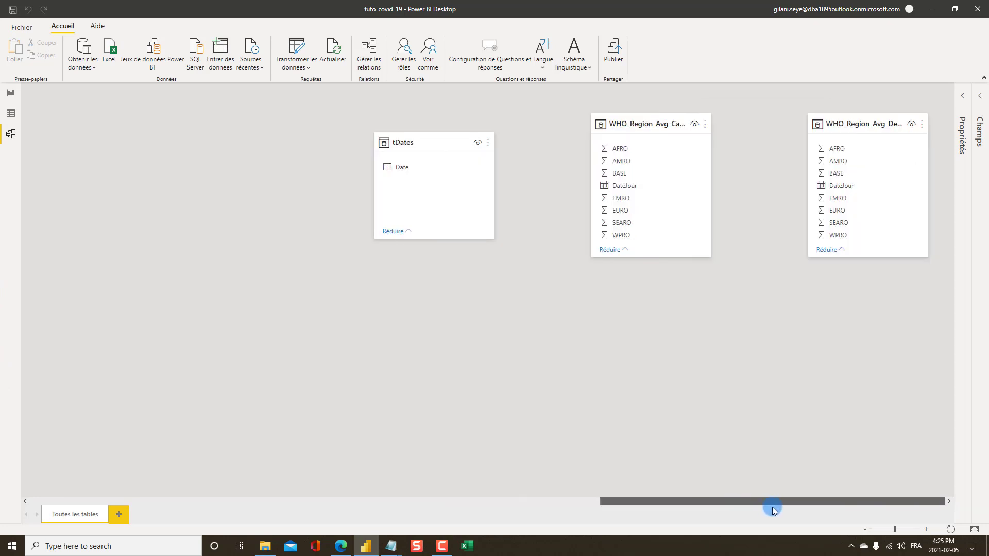
pyautogui.moveTo(640, 123); pyautogui.dragTo(242, 196)
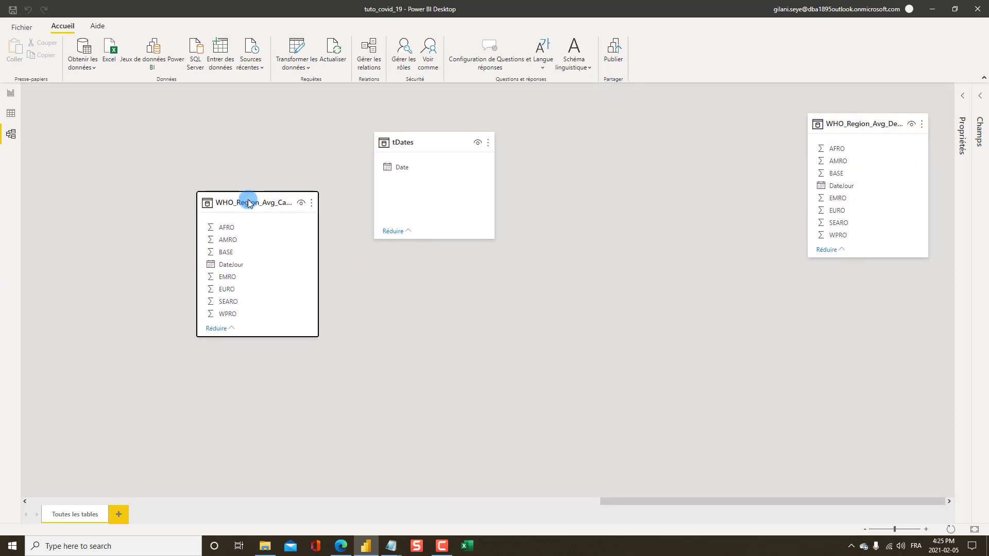
pyautogui.moveTo(842, 124); pyautogui.dragTo(391, 146)
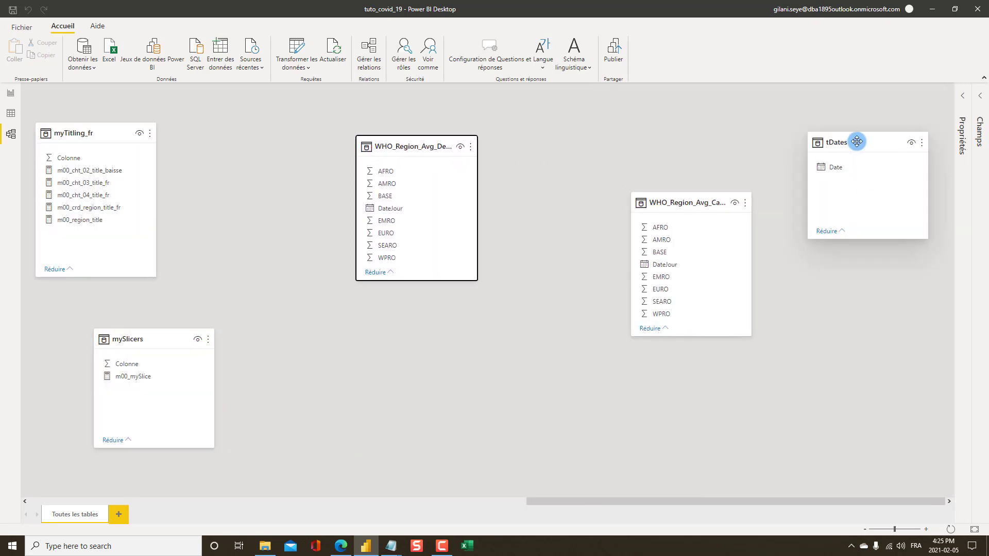
pyautogui.moveTo(854, 139); pyautogui.dragTo(554, 331)
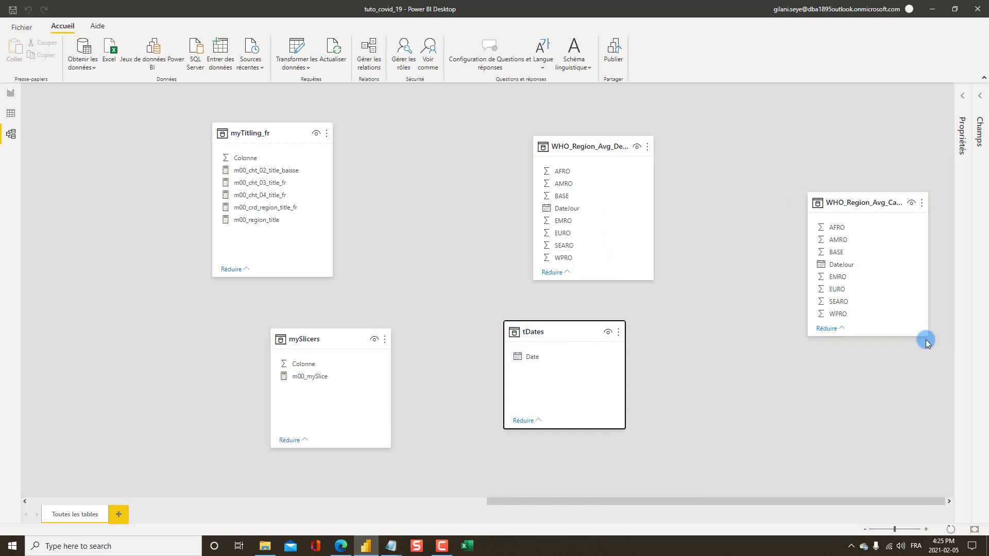
pyautogui.moveTo(929, 337); pyautogui.dragTo(949, 406)
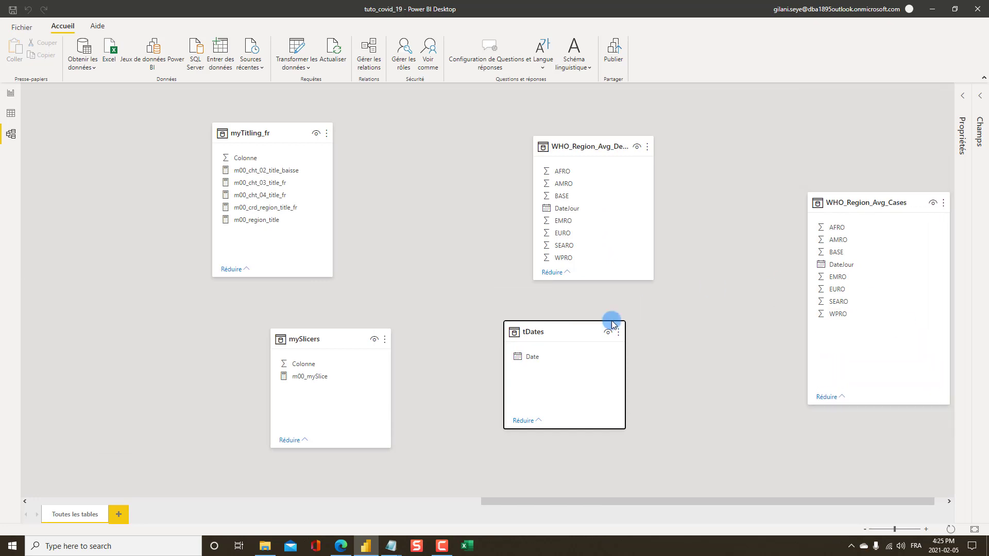
pyautogui.moveTo(534, 165); pyautogui.dragTo(470, 165)
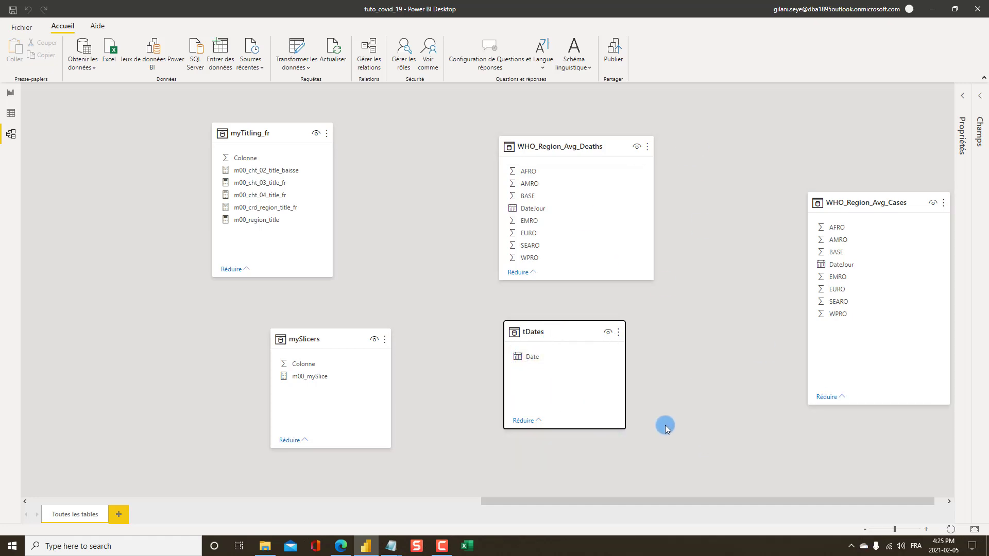
# - Create a relationship between the Date field of tDates and the DateJour field of WHO_Region_Avg_Cases
pyautogui.click(519, 359)
pyautogui.moveTo(519, 359); pyautogui.dragTo(838, 267)
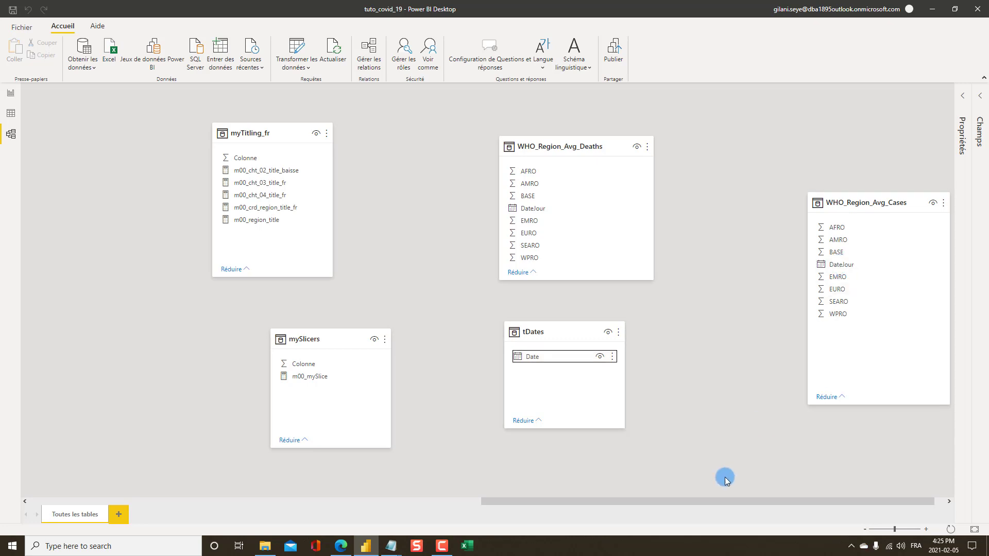
pyautogui.click(725, 477)
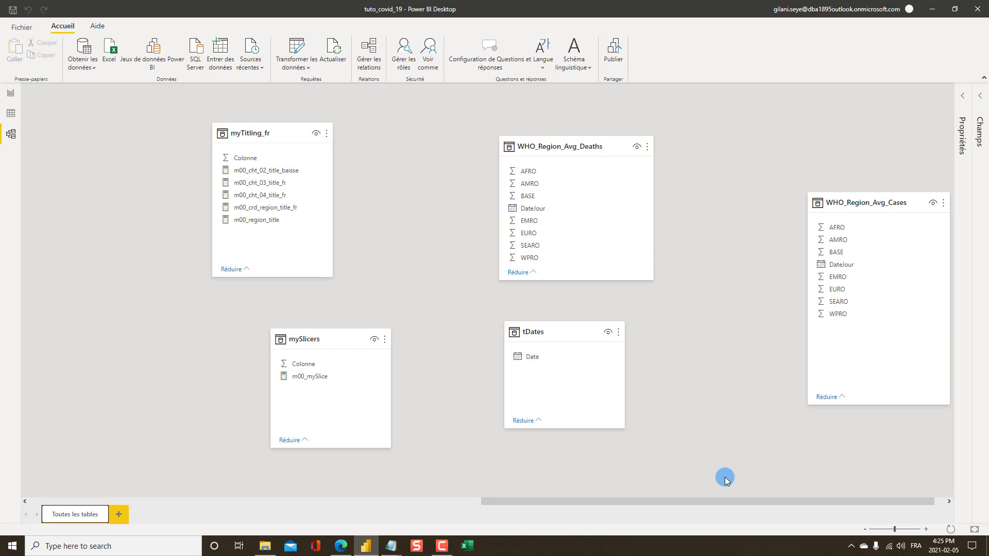
pyautogui.moveTo(748, 500); pyautogui.dragTo(759, 501)
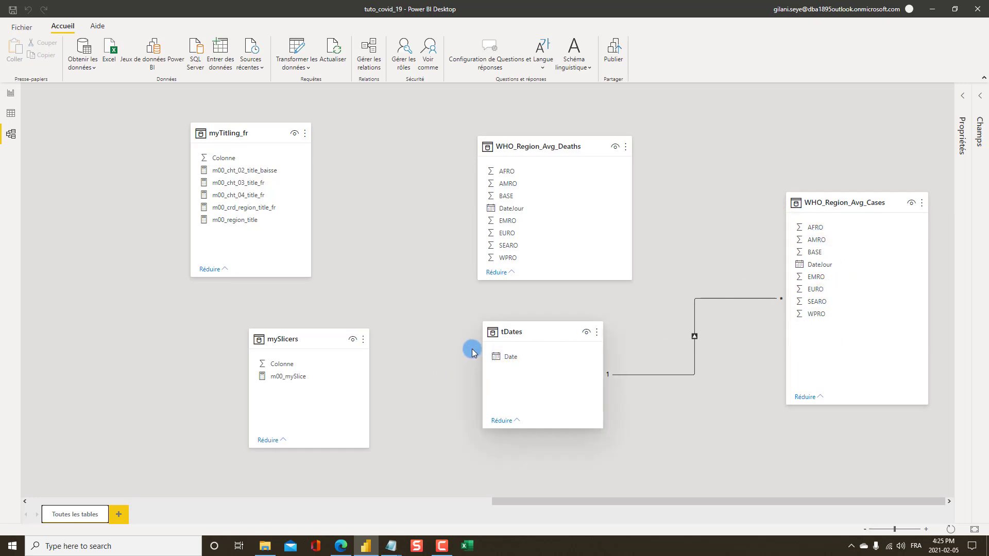
# - Create a relationship between the Date field of tDates and the DateJour field of WHO_Region_Avg_Deaths
pyautogui.click(498, 357)
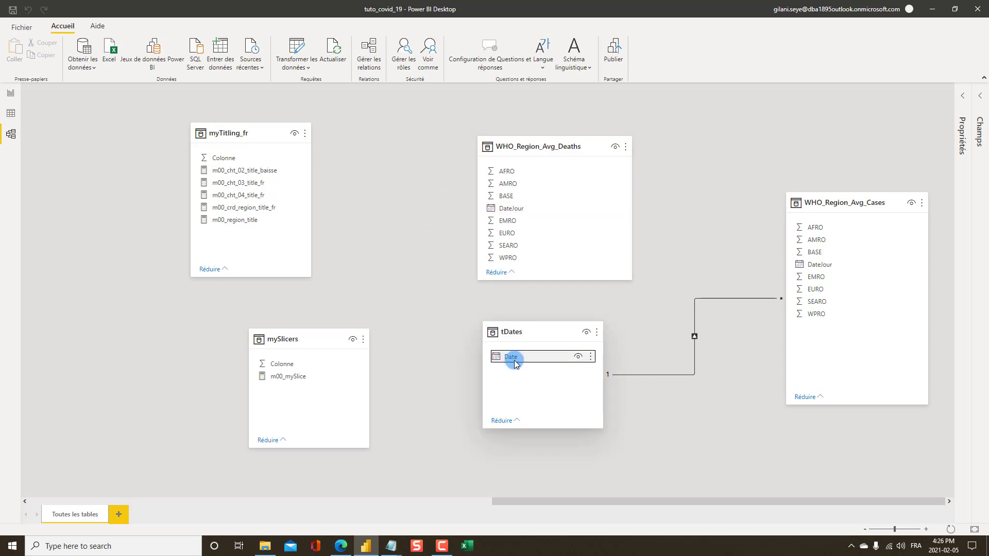
pyautogui.moveTo(512, 355); pyautogui.dragTo(539, 208)
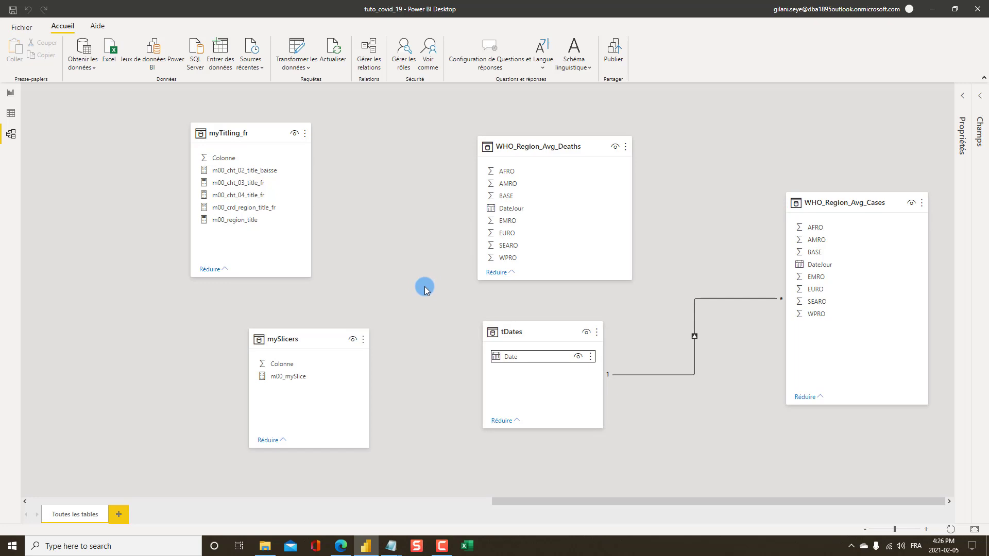
pyautogui.click(425, 289)
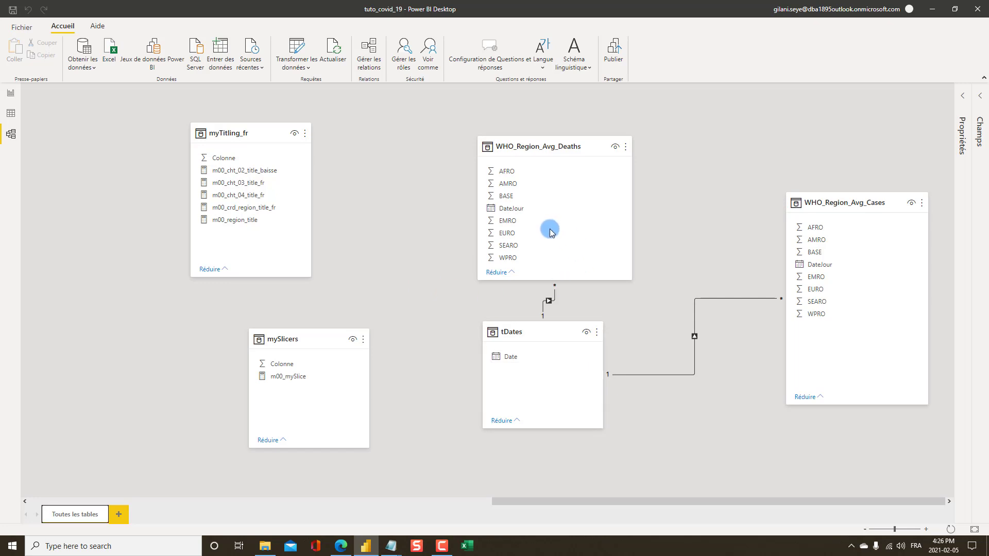
# - Rearrange the diagram so tDates sits between the WHO_Region_Avg_Deaths and WHO_Region_Avg_Cases tables
pyautogui.moveTo(531, 136); pyautogui.dragTo(451, 107)
pyautogui.moveTo(582, 327); pyautogui.dragTo(675, 134)
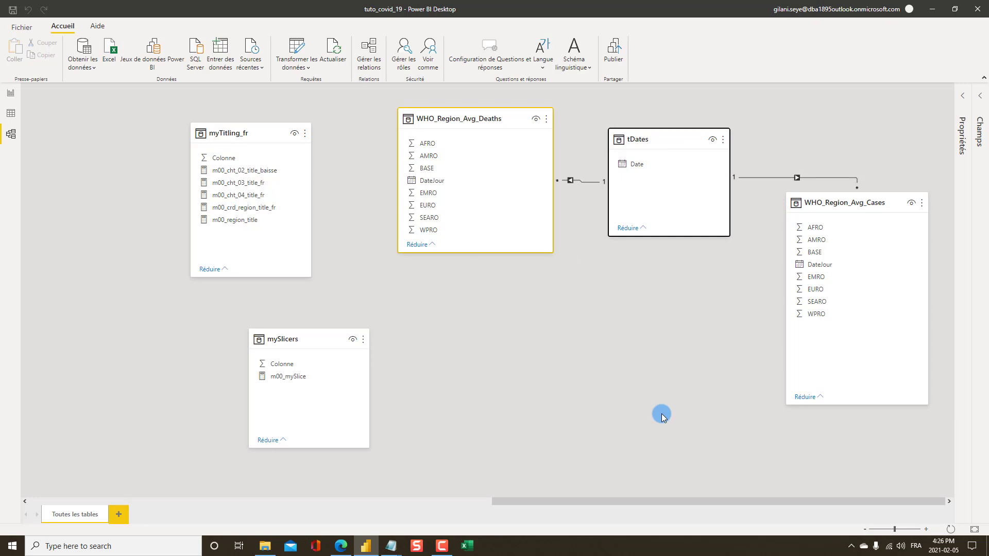
pyautogui.moveTo(652, 137); pyautogui.dragTo(673, 120)
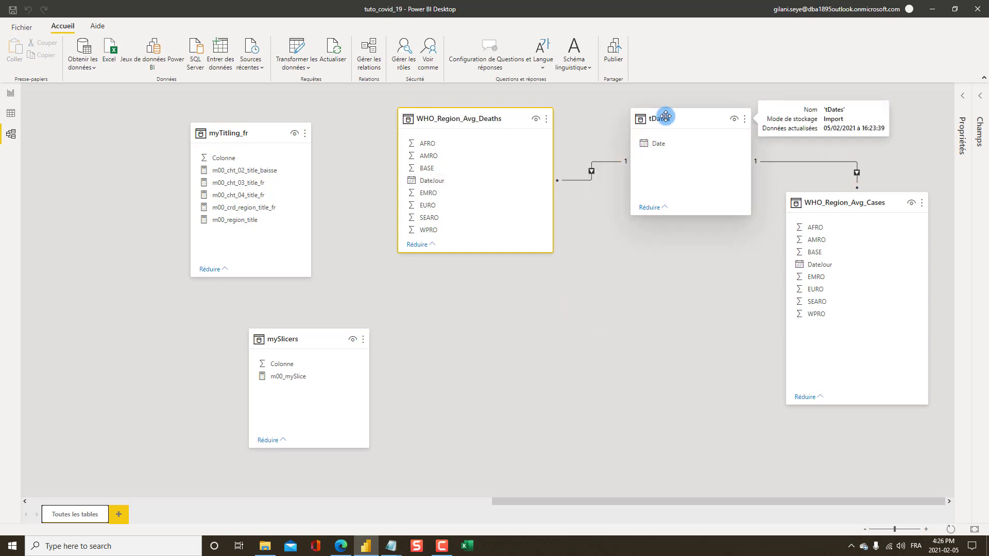
# - Return to the report view, collapse the formula bar and add a new measure to the myMeasures table
pyautogui.click(10, 94)
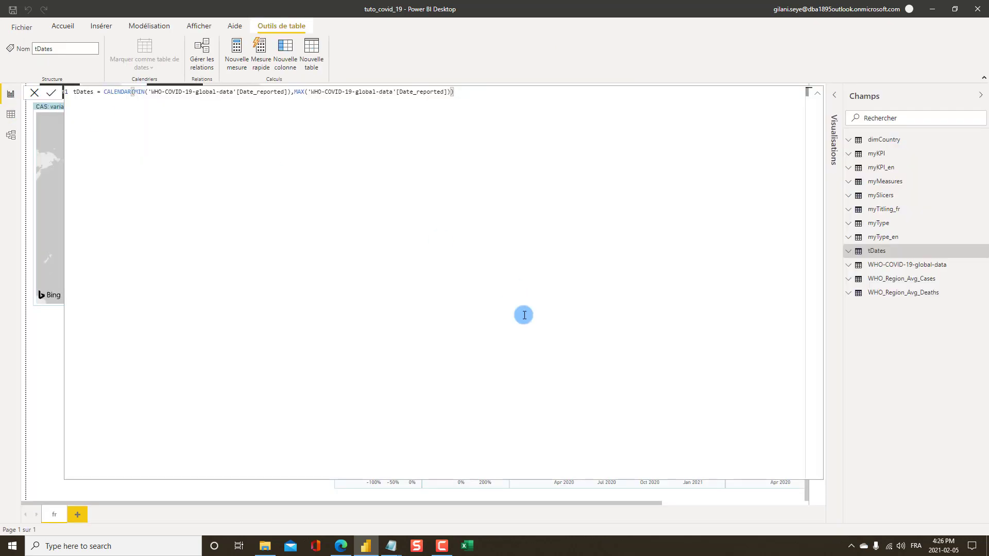
pyautogui.click(817, 95)
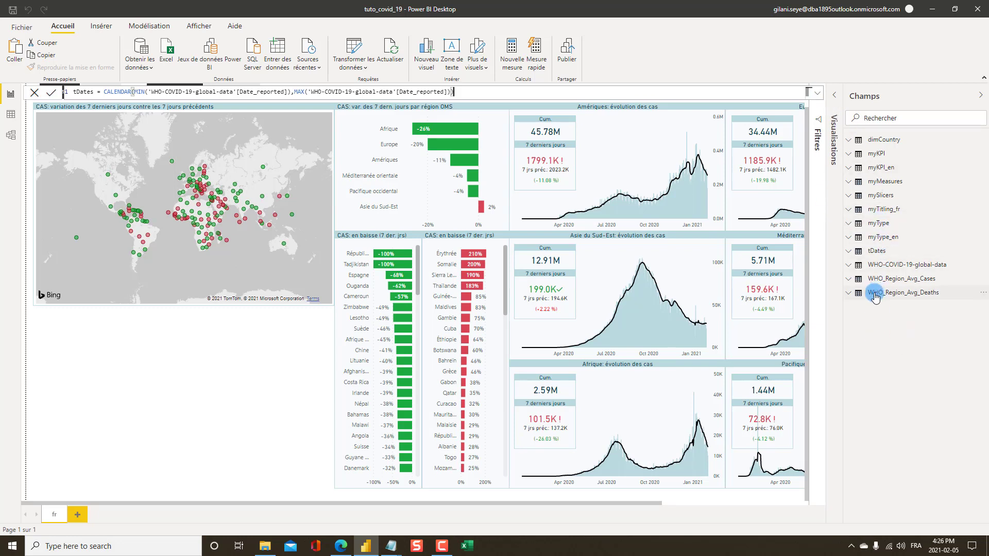
pyautogui.rightClick(877, 186)
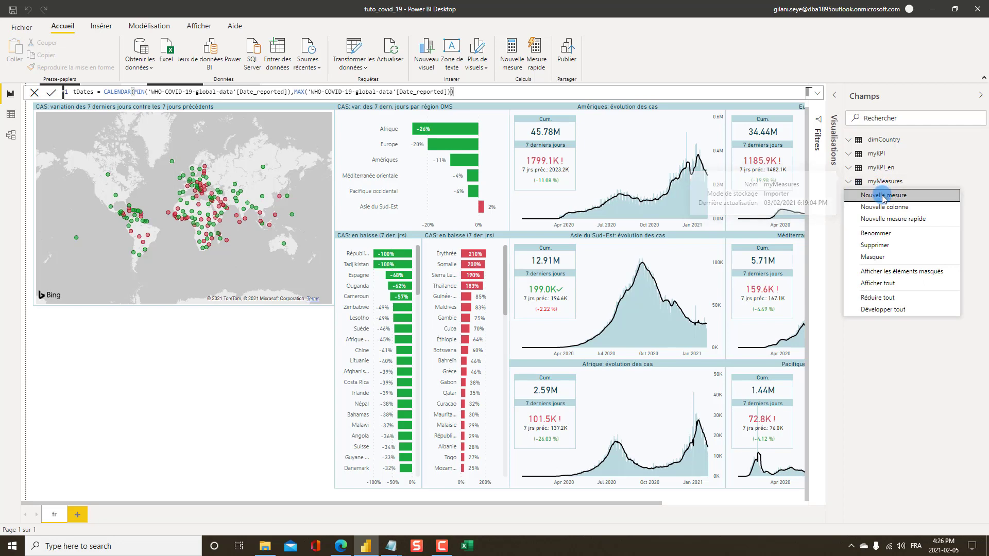
pyautogui.click(883, 196)
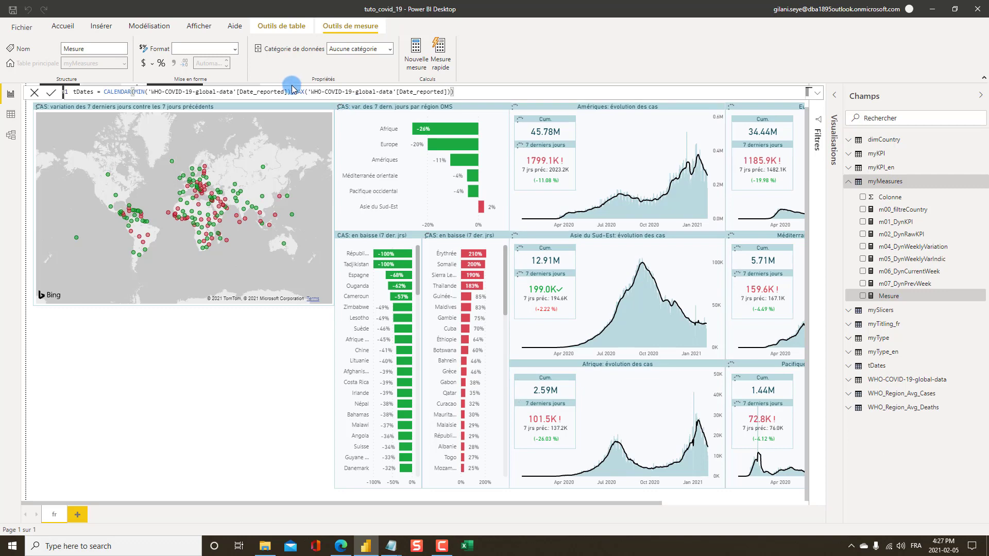
# - Copy the m11_AFRO formula from covid_19_ DAX_formula.txt in Notepad and commit it as the new measure in Power BI
pyautogui.moveTo(389, 550)
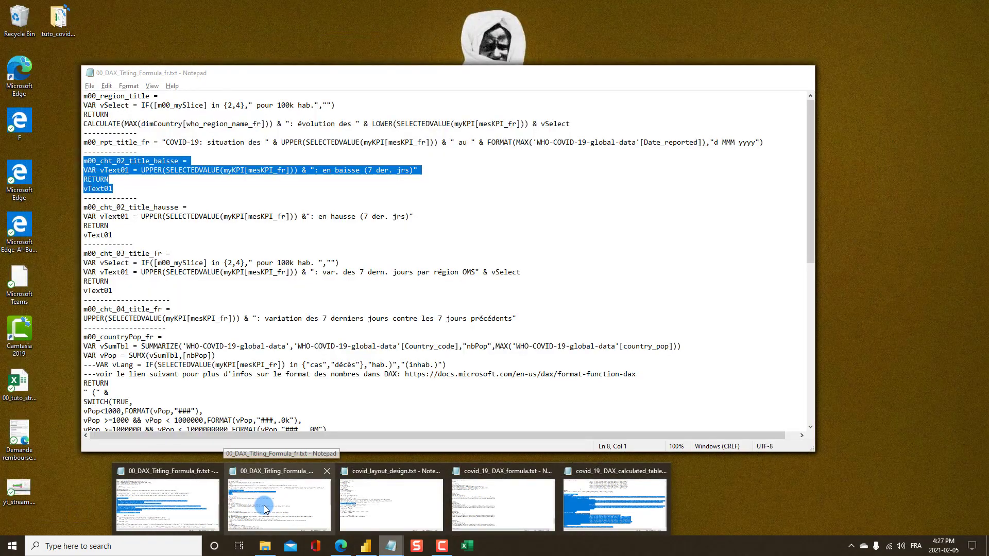
pyautogui.moveTo(205, 502)
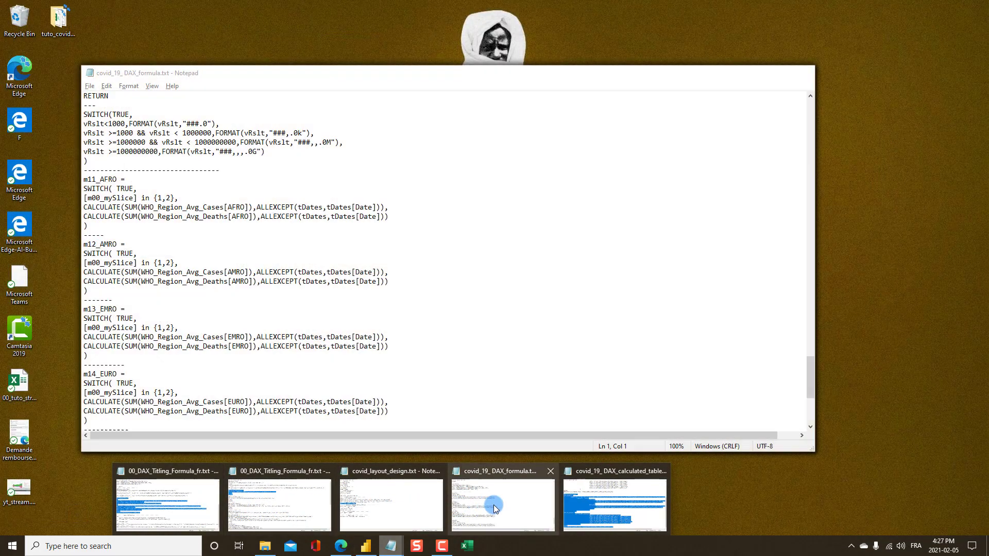
pyautogui.click(502, 505)
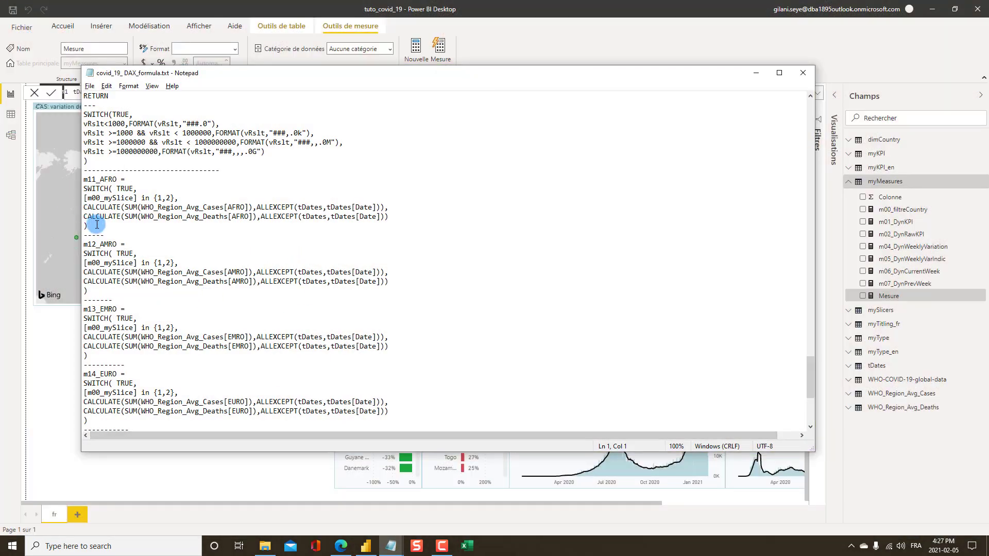
pyautogui.moveTo(87, 233); pyautogui.dragTo(69, 178)
pyautogui.hotkey('ctrl', 'c')
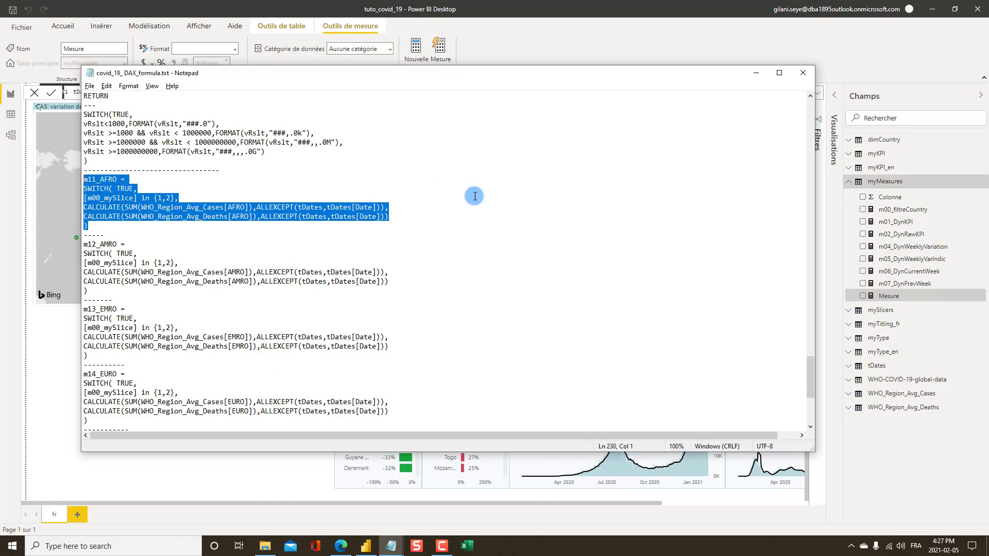
pyautogui.hotkey('alt', 'Tab')
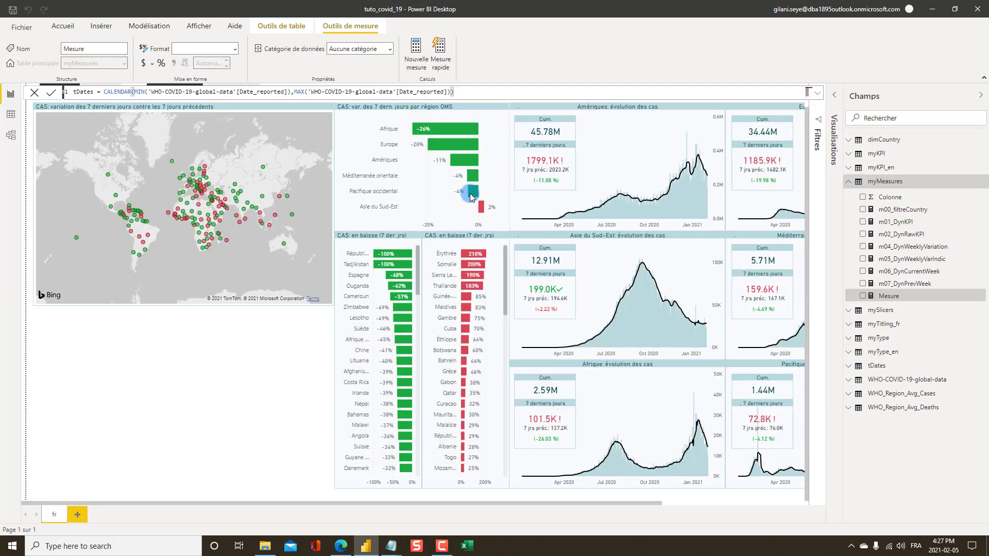
pyautogui.click(893, 290)
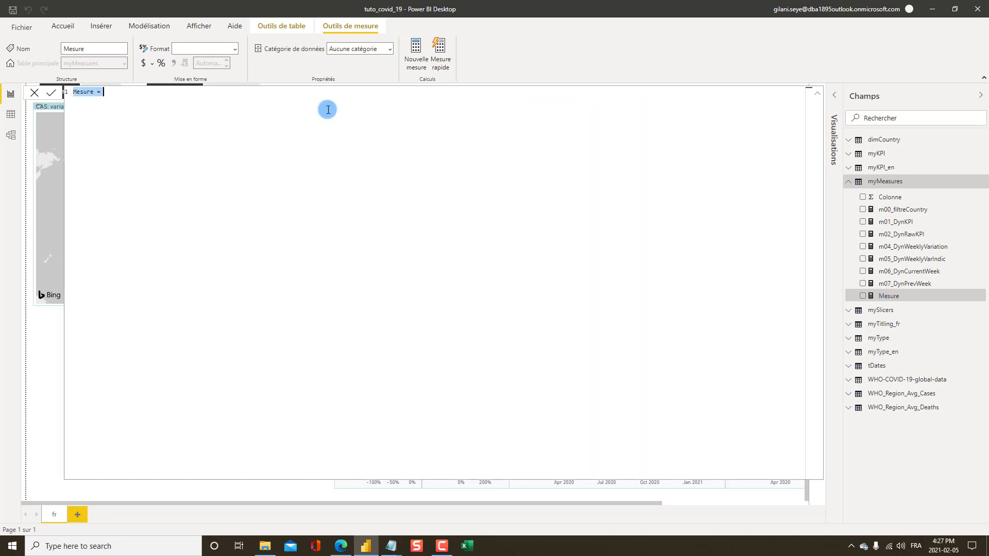
pyautogui.hotkey('ctrl', 'v')
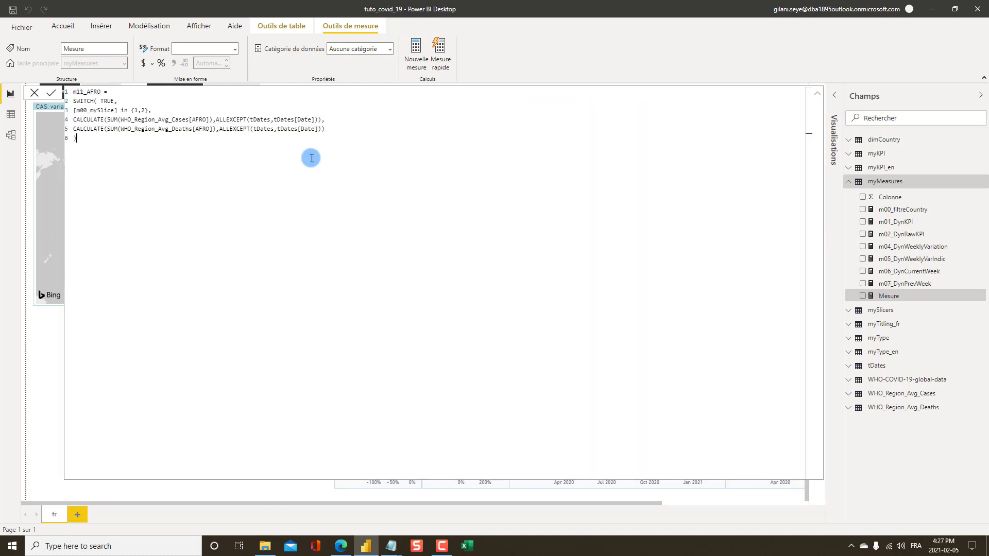
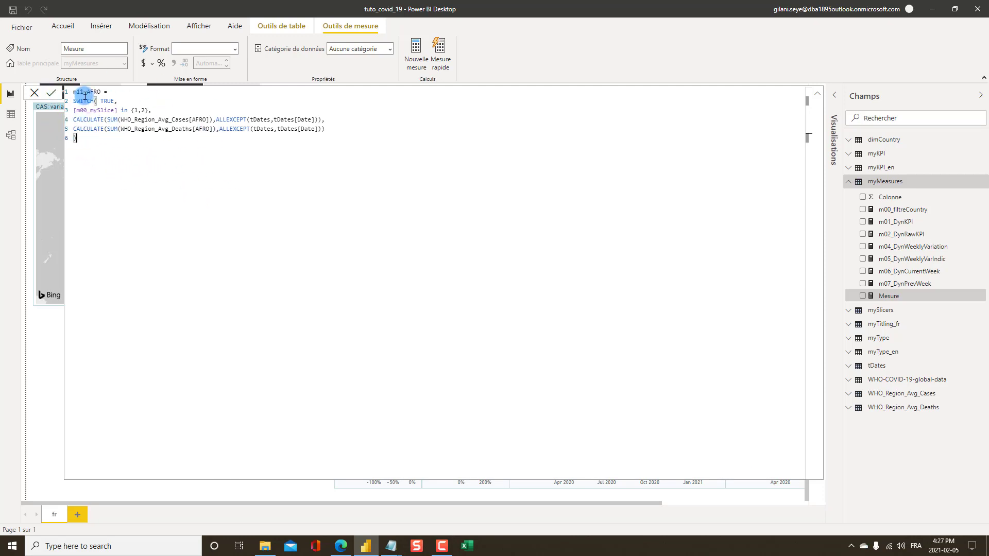
pyautogui.click(51, 93)
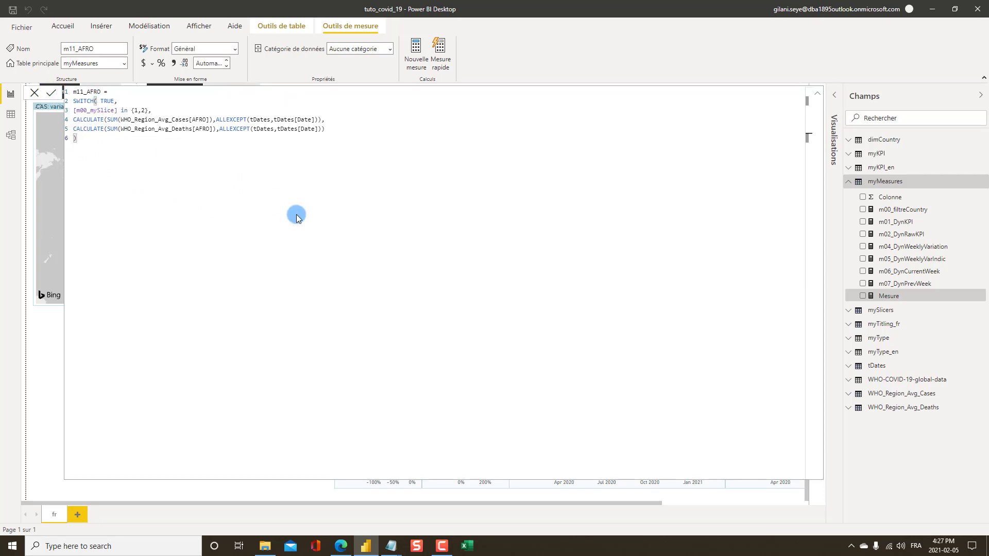
pyautogui.press('Escape')
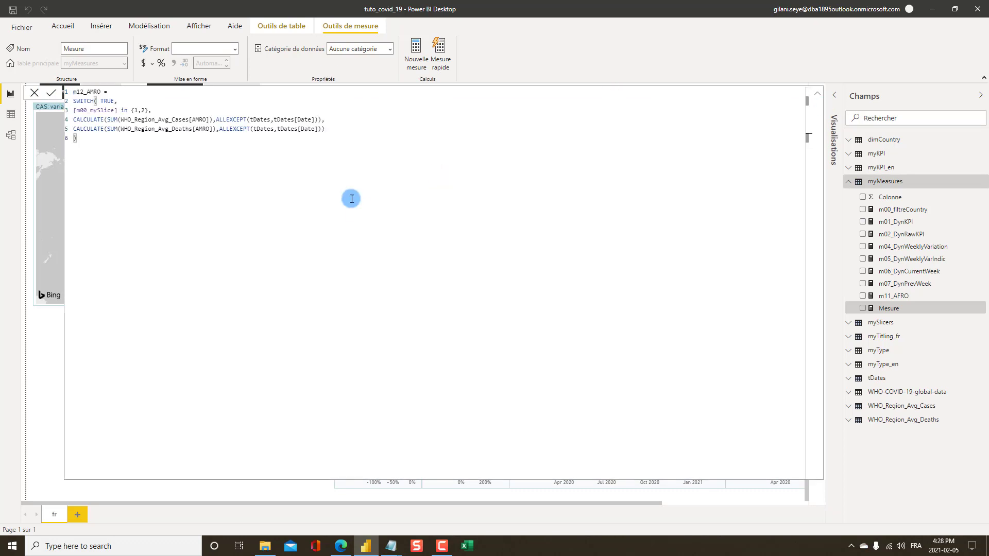
# - Choose the number format for the m12_AMRO and m13_EMRO measures in myMeasures
pyautogui.click(230, 48)
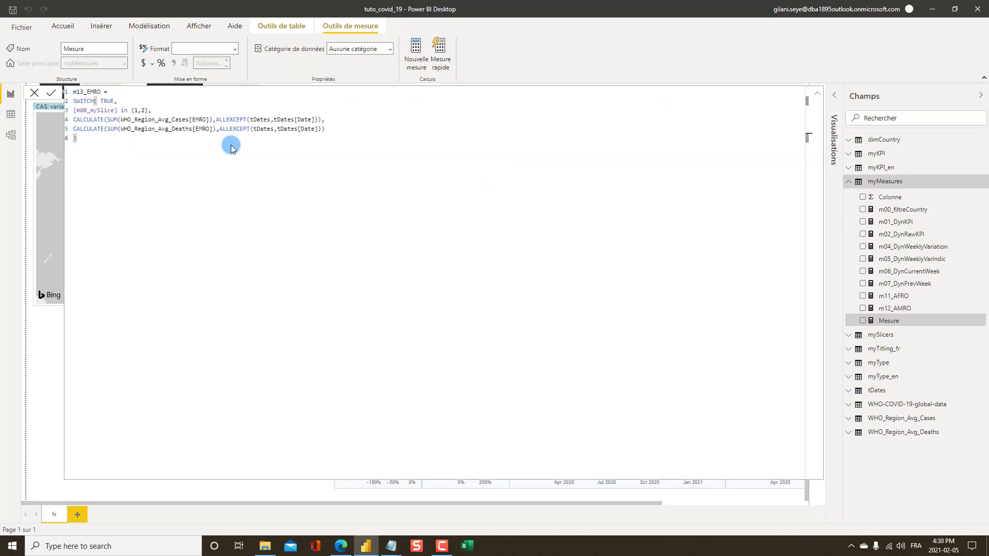
pyautogui.click(216, 48)
pyautogui.click(201, 100)
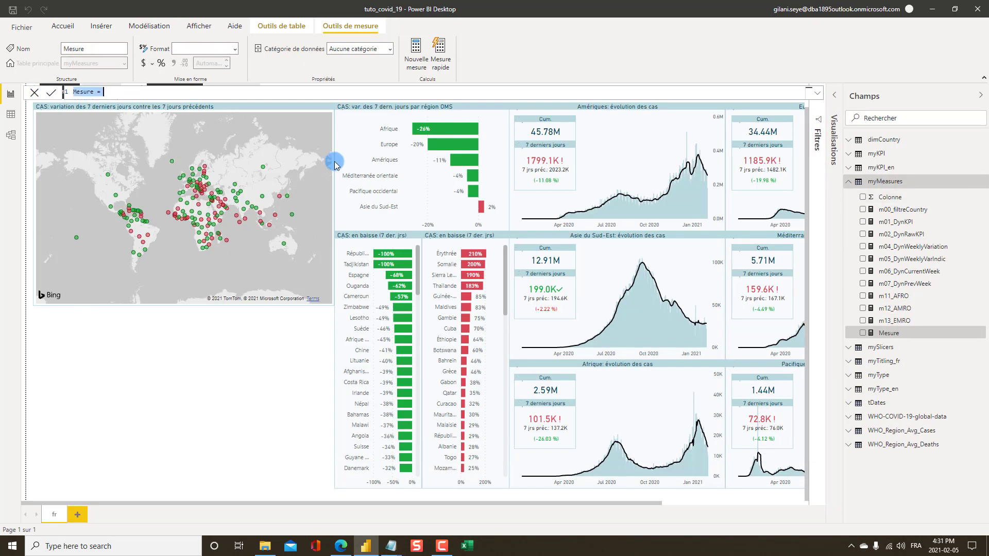
# - Define the m14_EURO measure with the SWITCH formula on the EURO averages of cases and deaths, and choose its number format
pyautogui.click(394, 135)
pyautogui.write('m14_EURO = SWITCH( TRUE, [m00_mySlice] in {1,2}, CALCULATE(SUM(WHO_Region_Avg_Cases[EURO]),ALLEXCEPT(tDates,tDates[Date])), CALCULATE(SUM(WHO_Region_Avg_Deaths[EURO]),ALLEXCEPT(tDates,tDates[Date])) )')
pyautogui.click(216, 48)
pyautogui.click(203, 99)
# - Expand the formula bar and commit the m15_SEARO measure based on the SEARO averages of cases and deaths
pyautogui.click(818, 93)
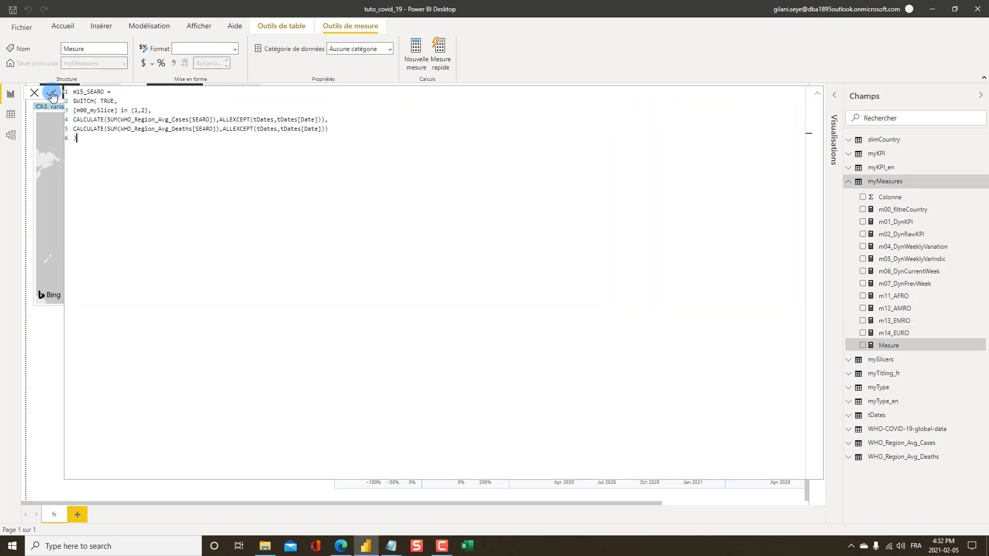
pyautogui.click(52, 94)
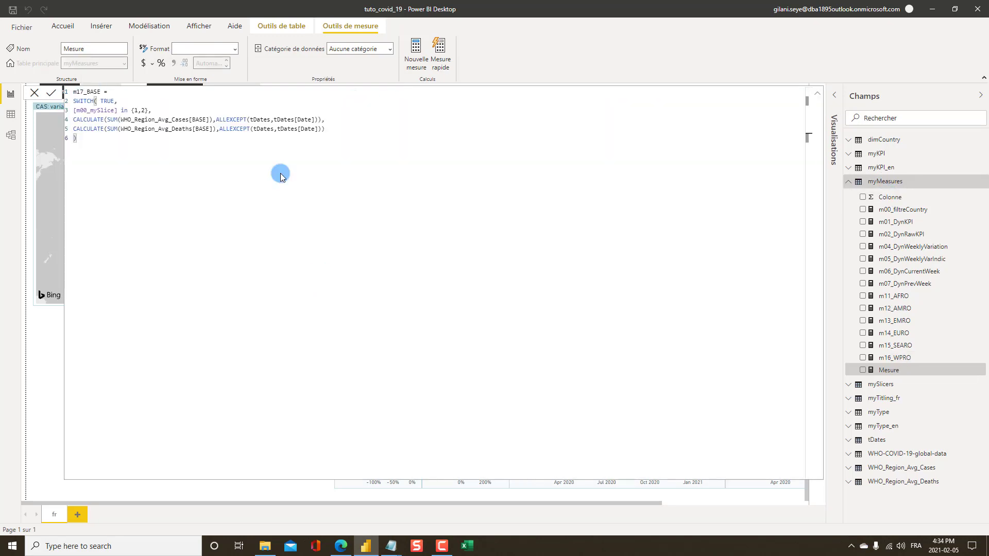
# - Finish the m17_BASE measure as a whole number and place a stacked area chart in the empty space below the map
pyautogui.click(819, 96)
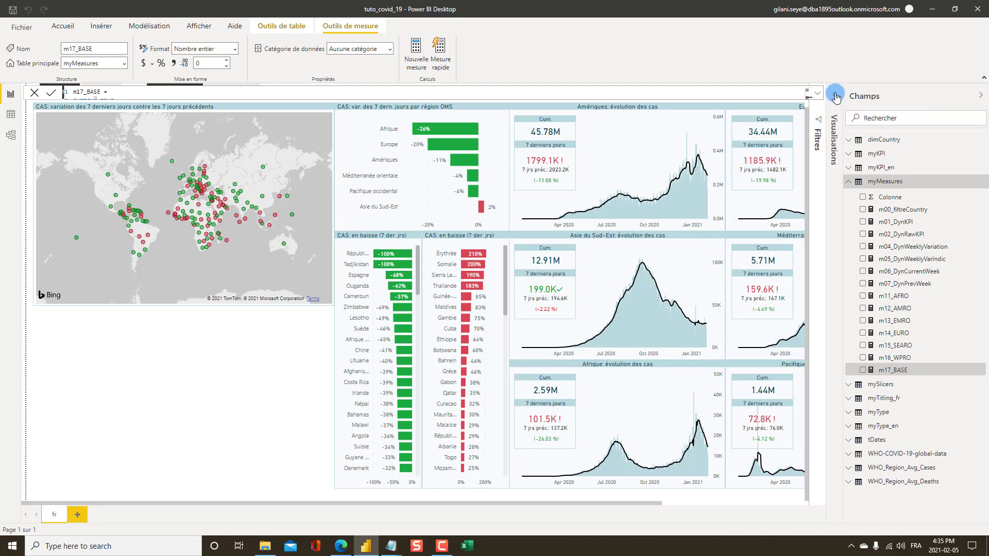
pyautogui.click(827, 252)
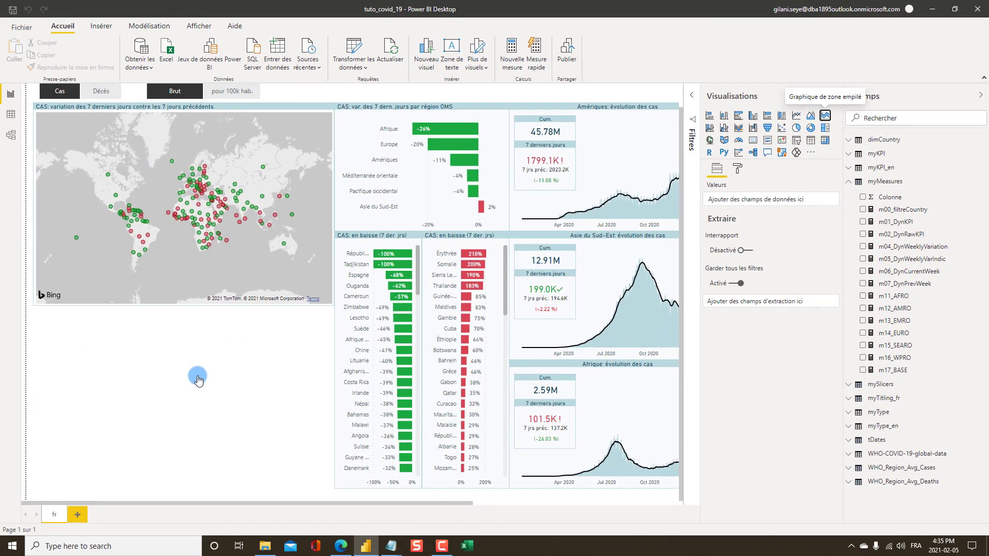
pyautogui.moveTo(198, 379); pyautogui.dragTo(193, 375)
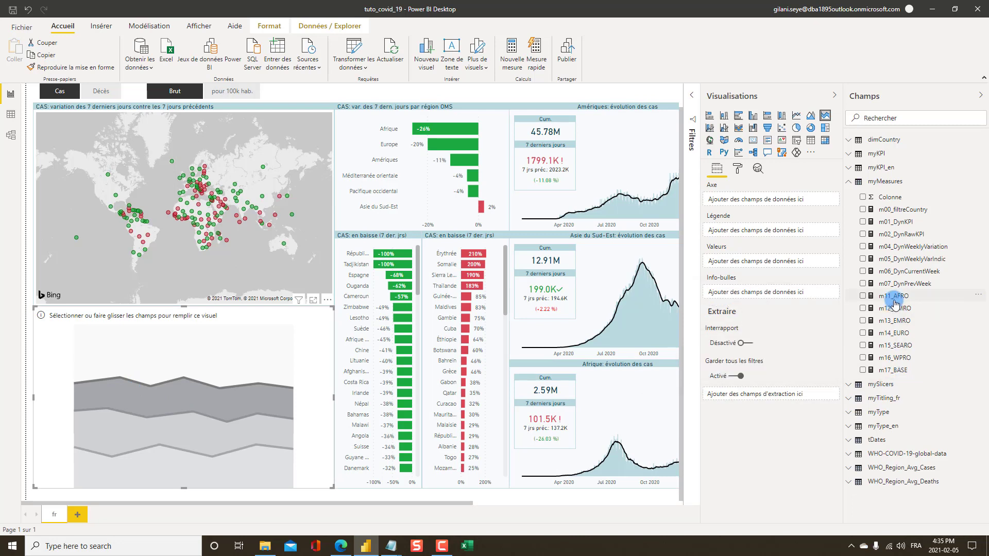
# - Add m17_BASE, m11_AFRO, m14_EURO, m13_EMRO, m12_AMRO, m16_WPRO and m15_SEARO, in that order, as the area chart's values
pyautogui.moveTo(896, 299); pyautogui.dragTo(753, 263)
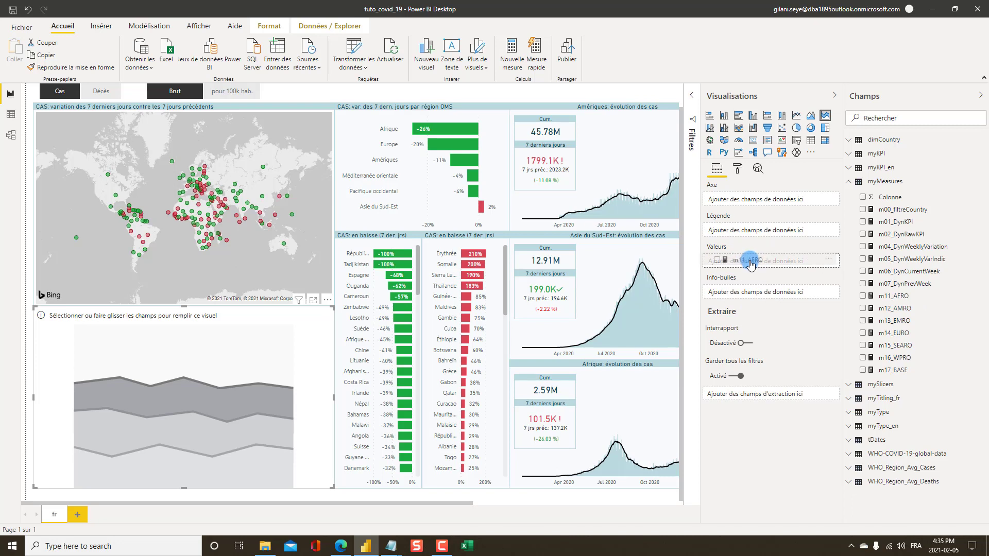
pyautogui.moveTo(751, 264); pyautogui.dragTo(899, 303)
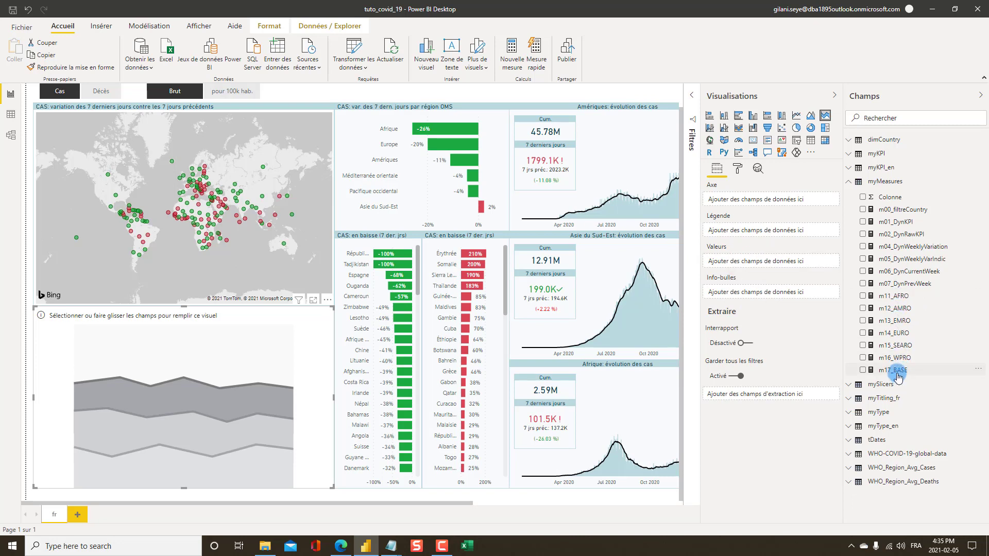
pyautogui.moveTo(896, 377); pyautogui.dragTo(757, 262)
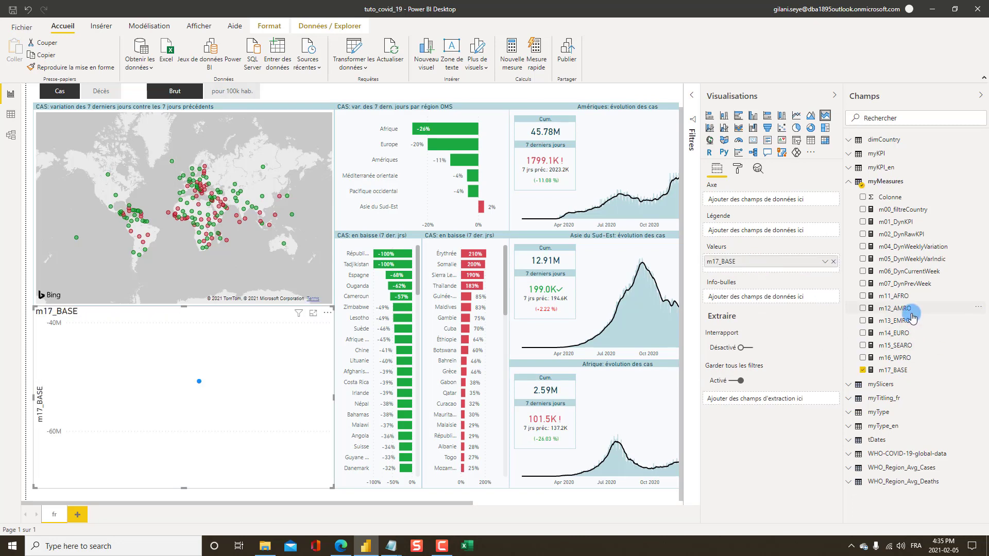
pyautogui.moveTo(895, 300); pyautogui.dragTo(746, 268)
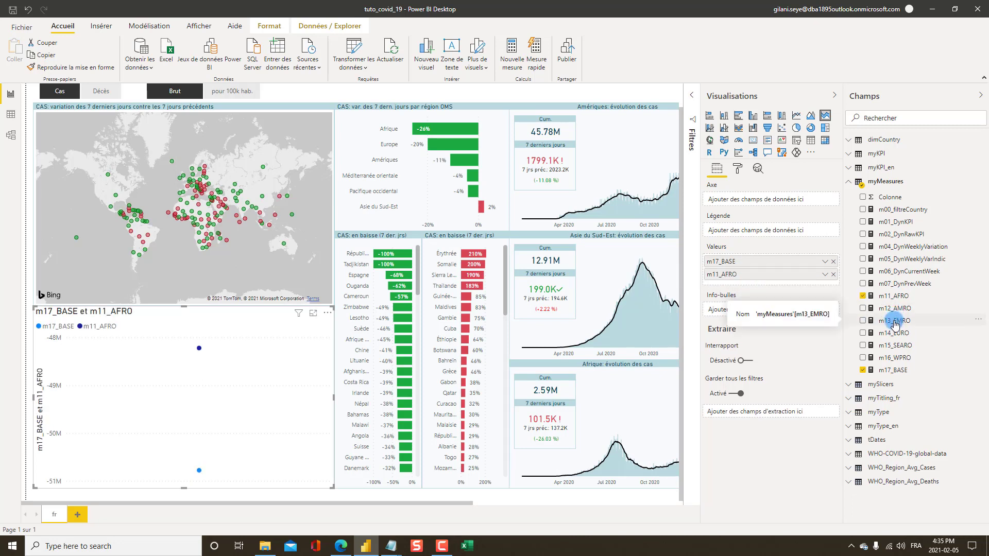
pyautogui.moveTo(894, 332); pyautogui.dragTo(760, 286)
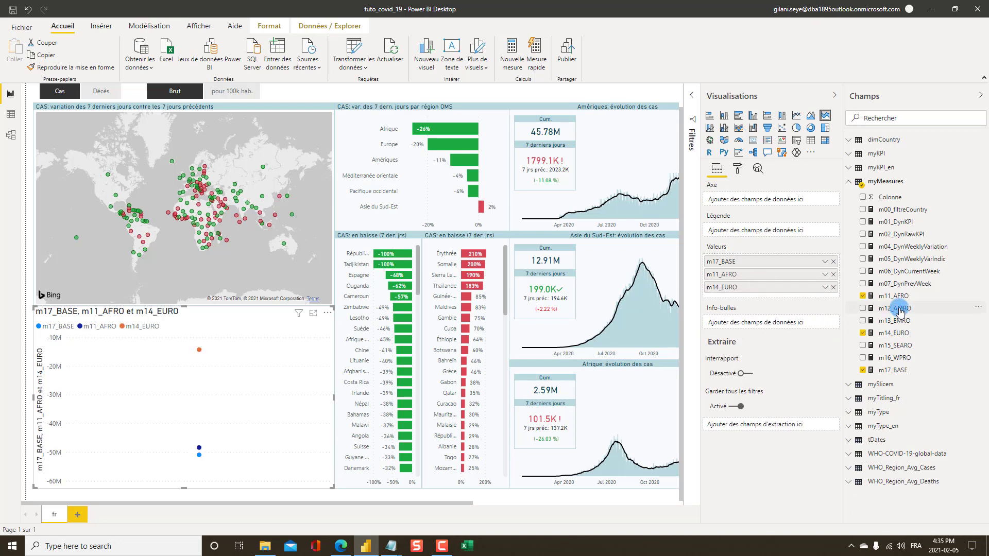
pyautogui.moveTo(896, 320); pyautogui.dragTo(753, 300)
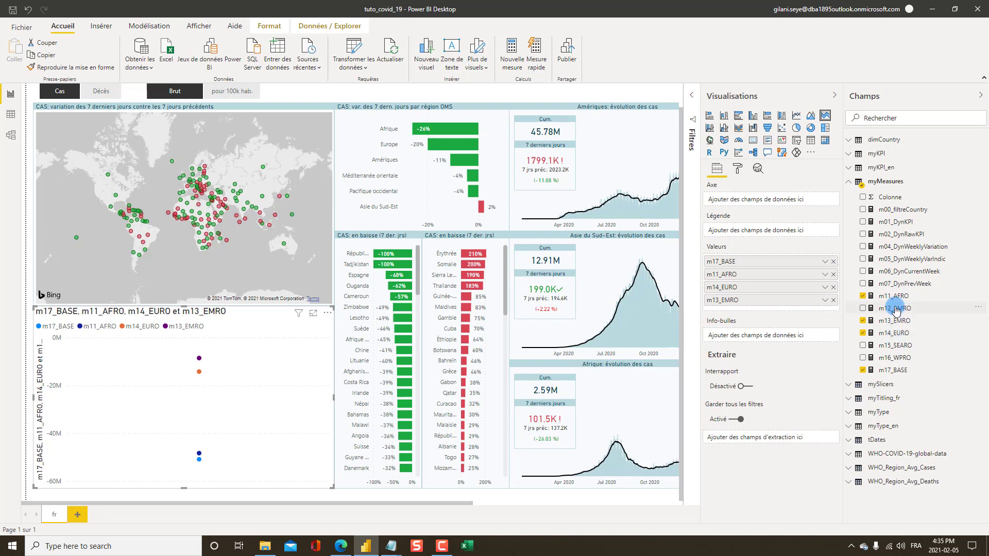
pyautogui.moveTo(896, 309); pyautogui.dragTo(736, 312)
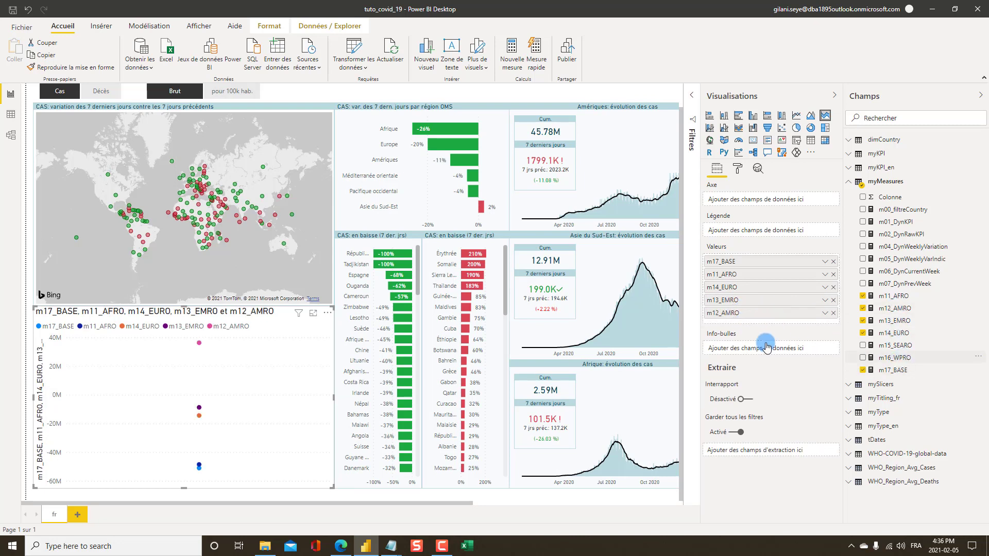
pyautogui.moveTo(767, 347); pyautogui.dragTo(752, 325)
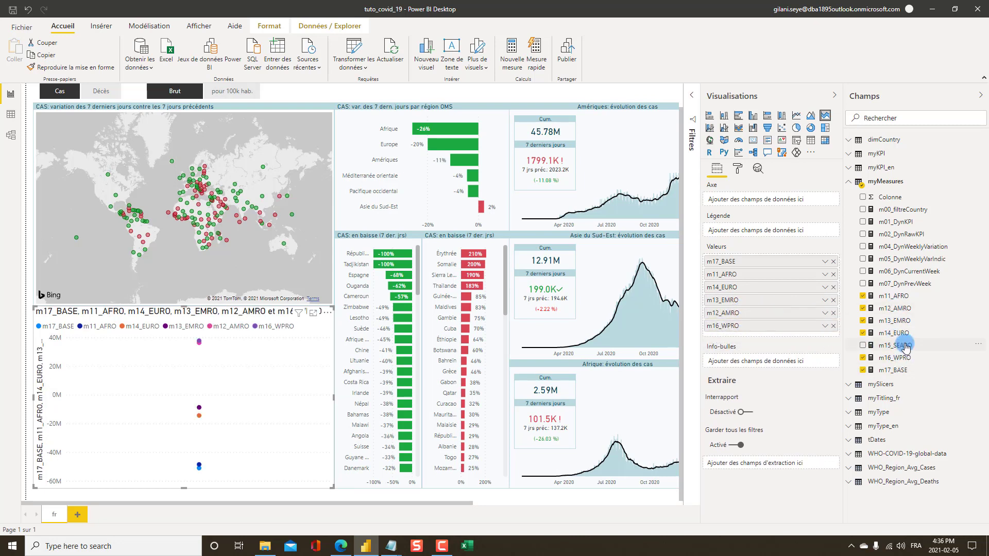
pyautogui.moveTo(906, 348); pyautogui.dragTo(756, 338)
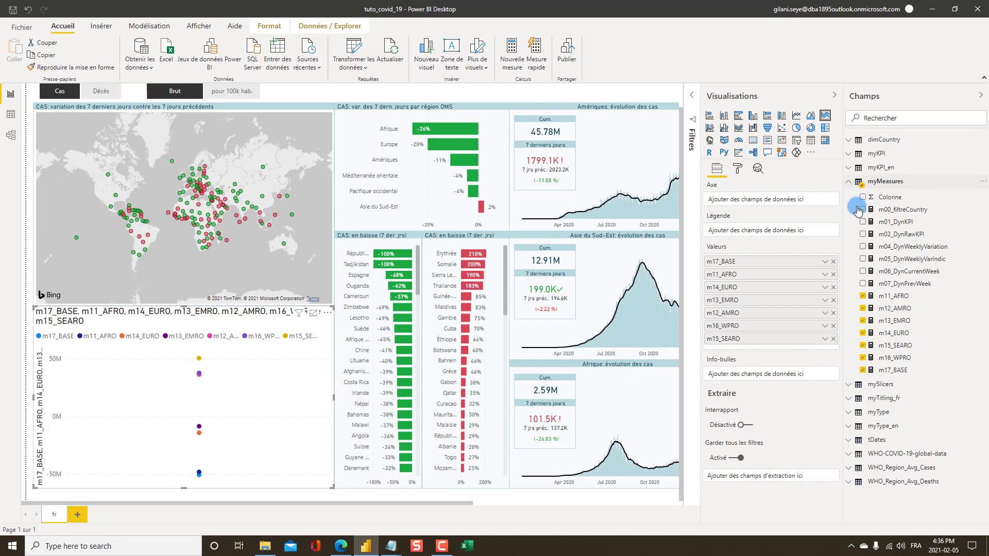
# - Use the Date field of tDates as the area chart's axis, with plain dates instead of the date hierarchy
pyautogui.click(851, 183)
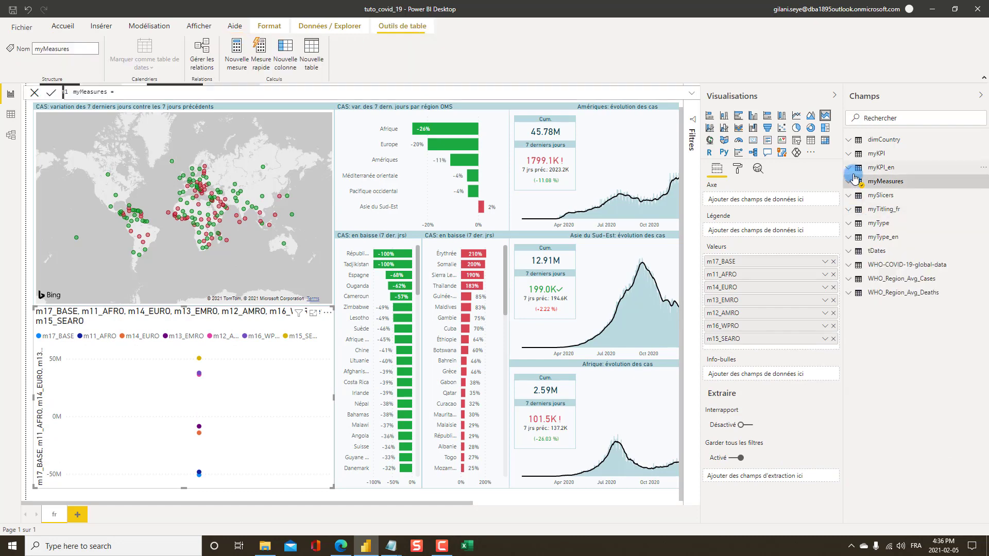
pyautogui.click(852, 243)
pyautogui.click(855, 243)
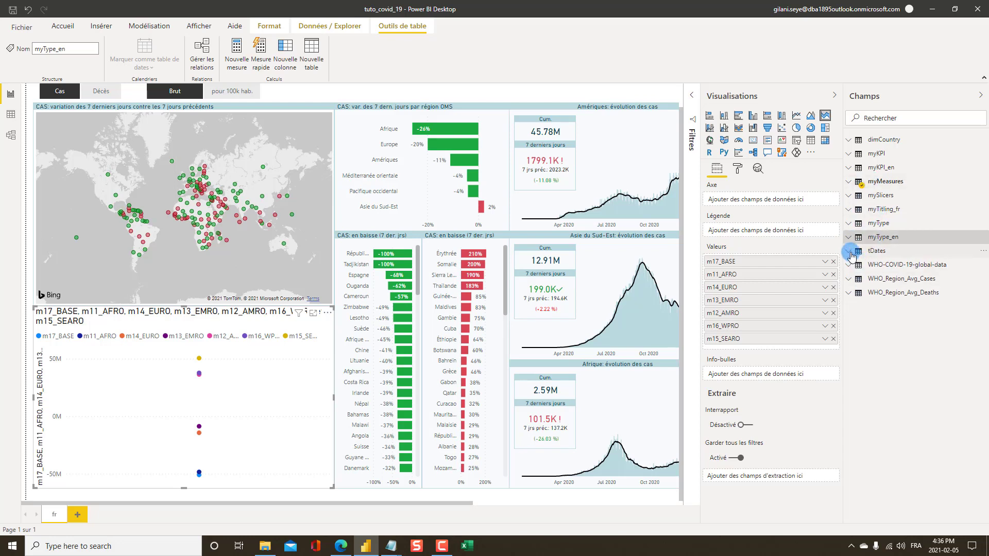
pyautogui.click(850, 252)
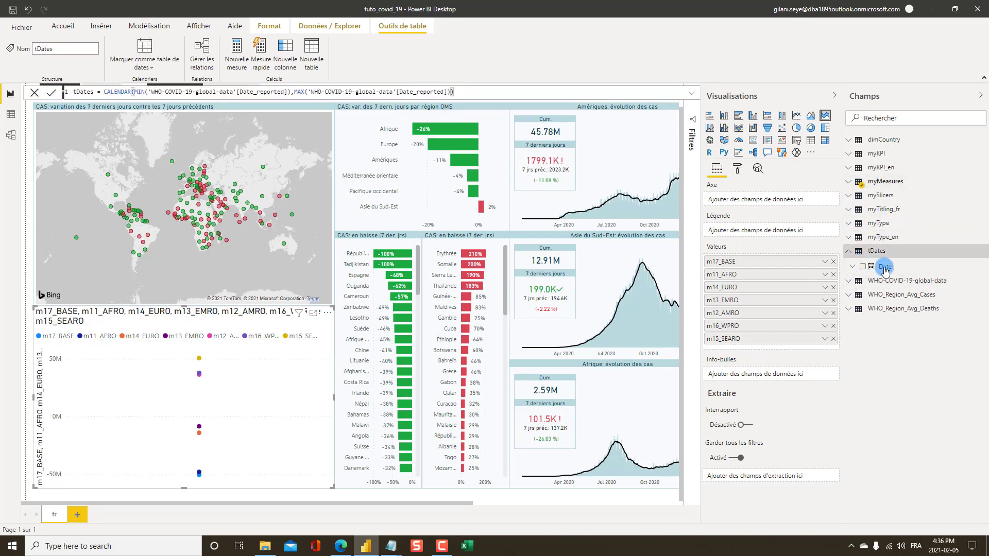
pyautogui.moveTo(885, 267); pyautogui.dragTo(731, 212)
pyautogui.moveTo(879, 268); pyautogui.dragTo(736, 202)
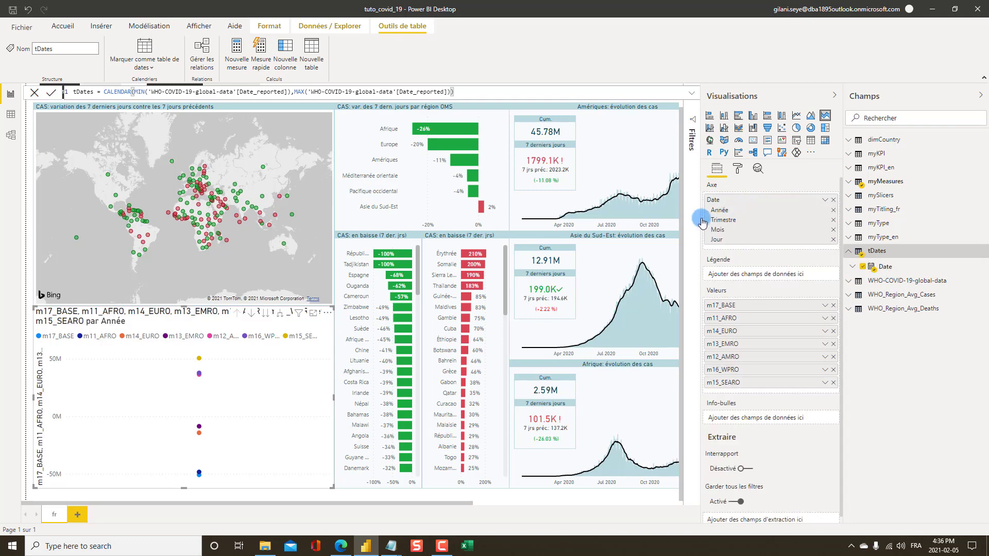
pyautogui.click(825, 200)
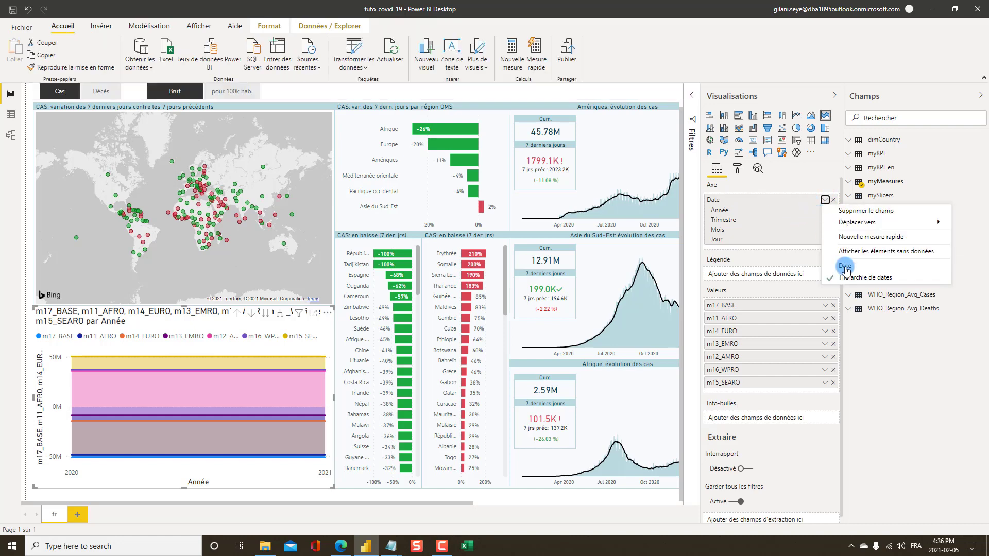
pyautogui.click(771, 234)
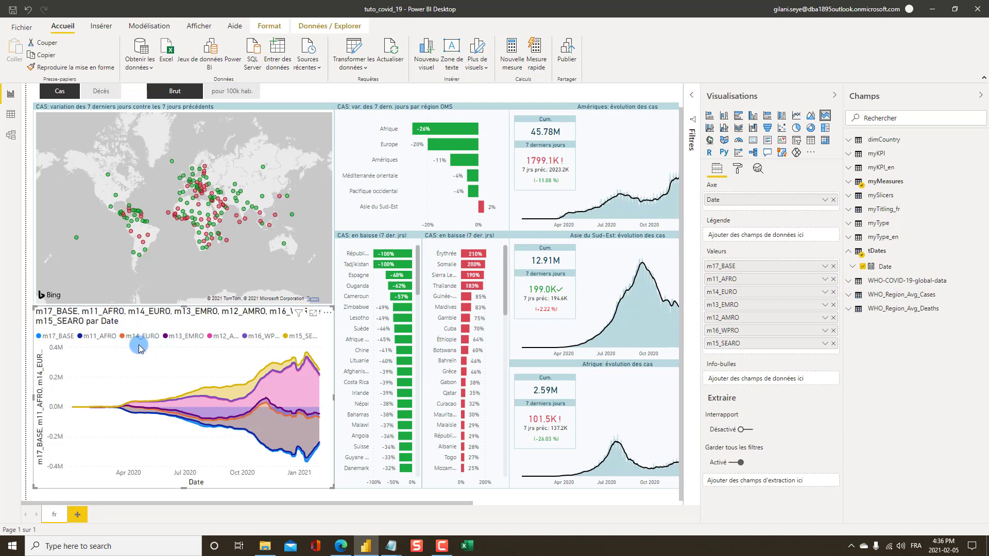
# - Rename the m17_BASE value to a single apostrophe (') for this visual only
pyautogui.click(826, 268)
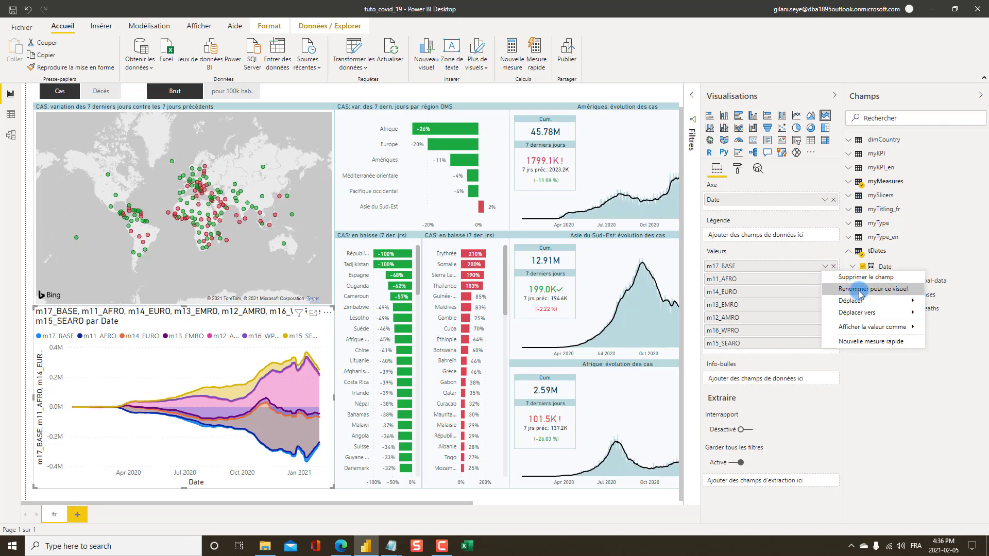
pyautogui.click(736, 267)
pyautogui.doubleClick(736, 267)
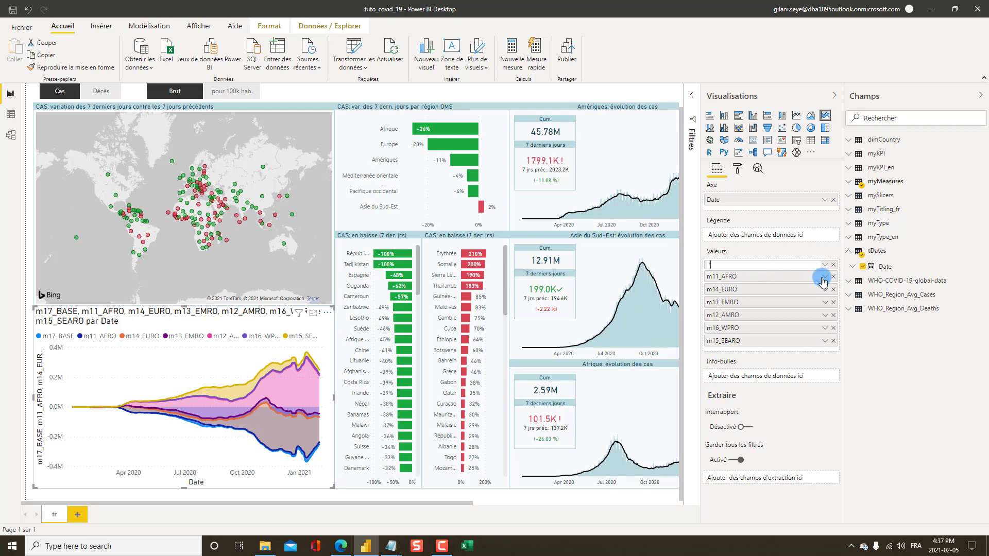
pyautogui.write("'")
pyautogui.press('Return')
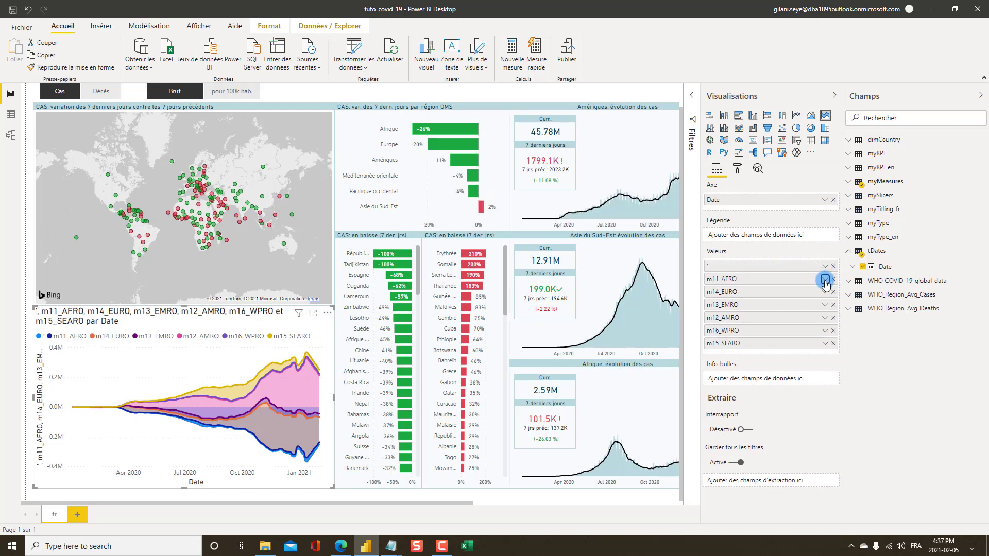
# - Rename the m11_AFRO value as Afrique and the m14_EURO value as Europe for this visual
pyautogui.click(825, 282)
pyautogui.click(798, 299)
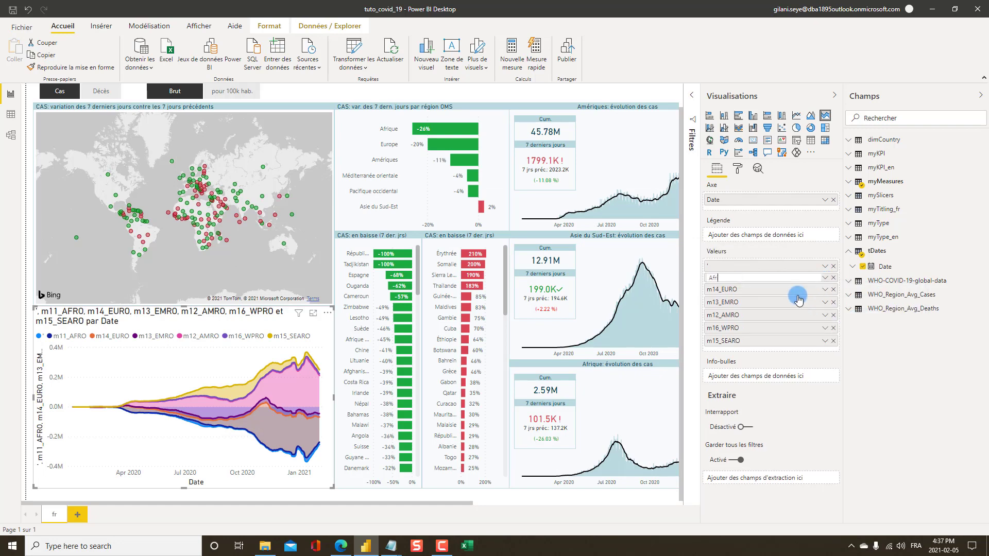
pyautogui.press('Return')
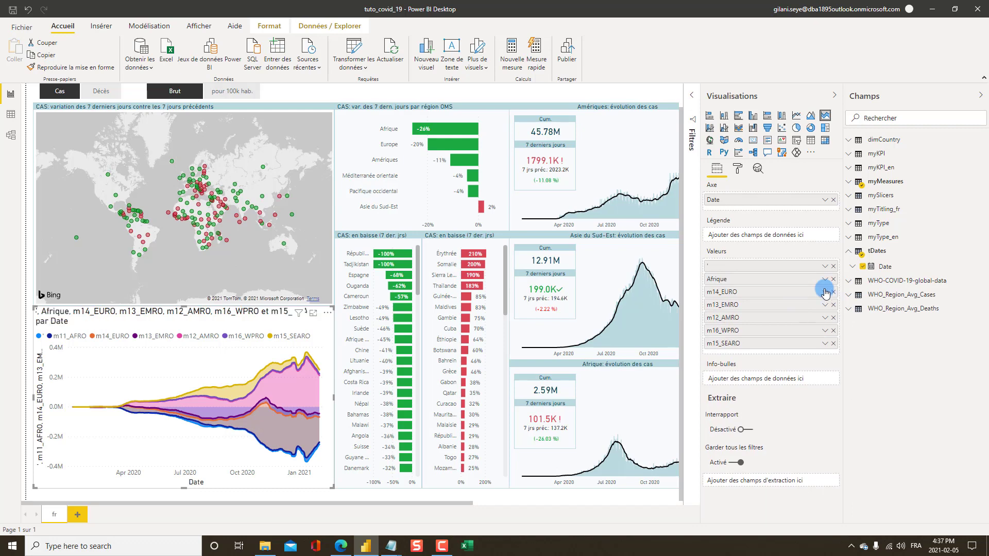
pyautogui.click(824, 292)
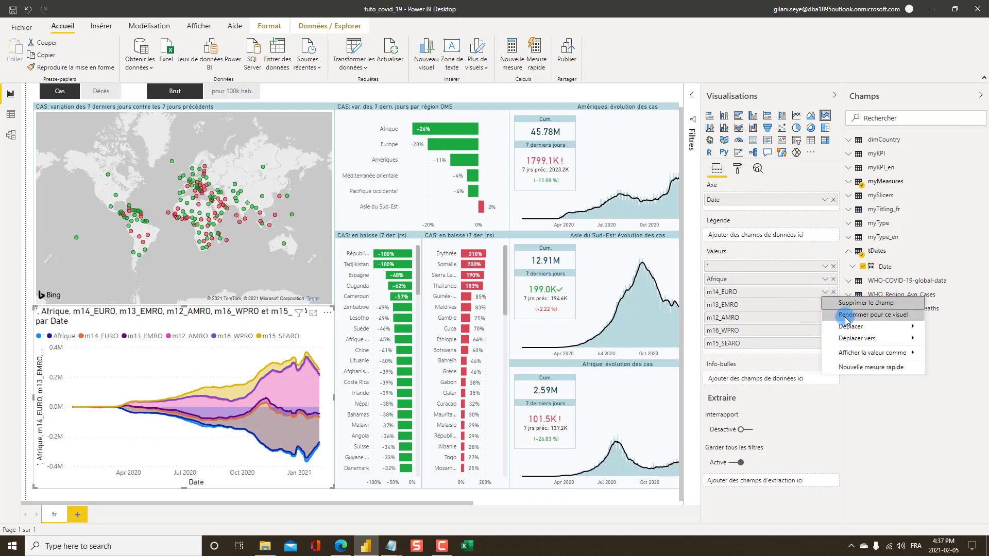
pyautogui.click(787, 308)
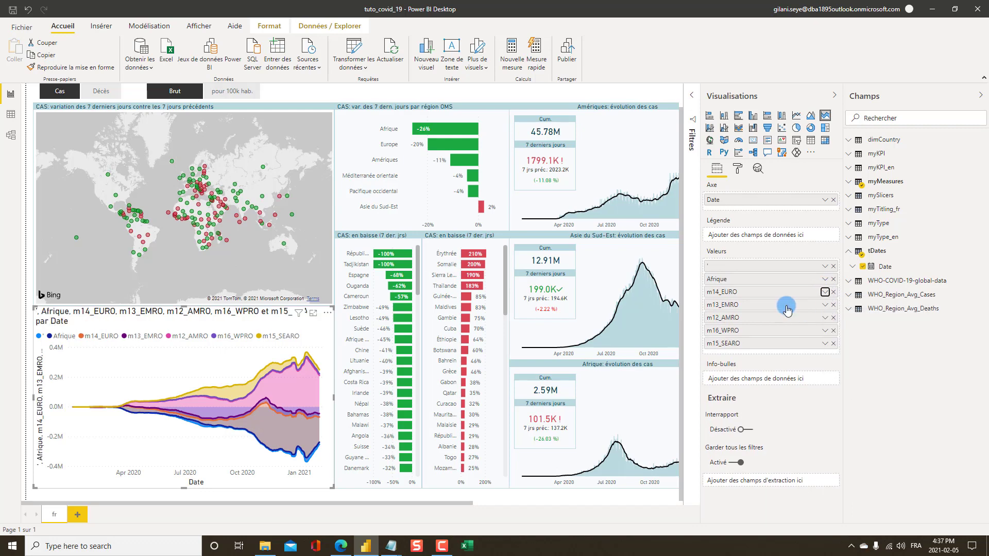
pyautogui.write('Europe')
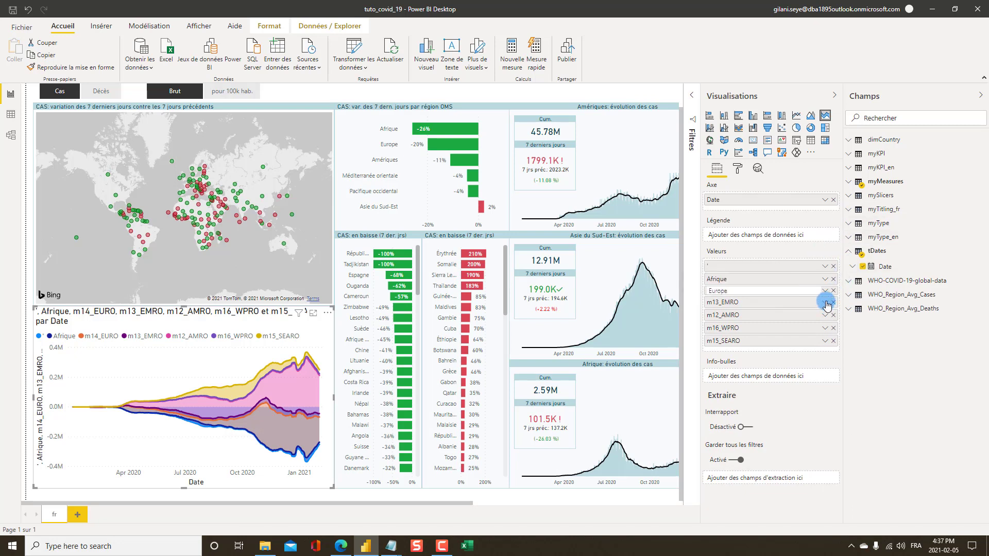
pyautogui.press('Return')
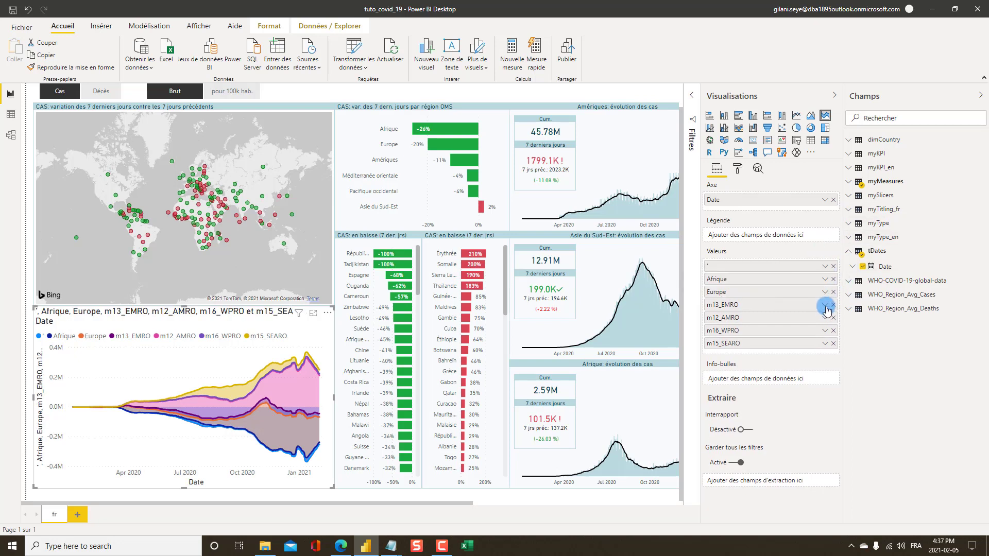
# - Rename the m13_EMRO value as Méditerranée orientale and the m12_AMRO value as Amériques for this visual
pyautogui.click(825, 305)
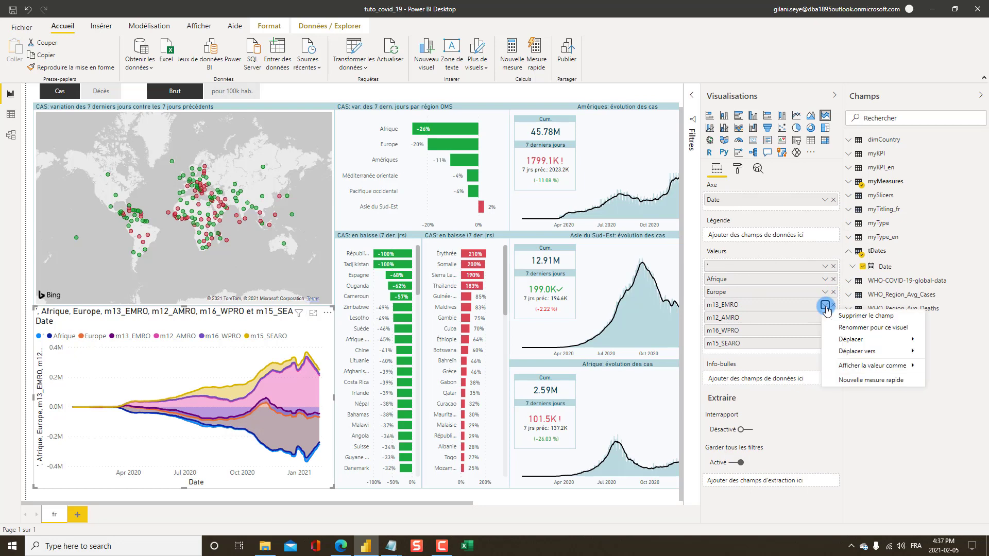
pyautogui.click(868, 330)
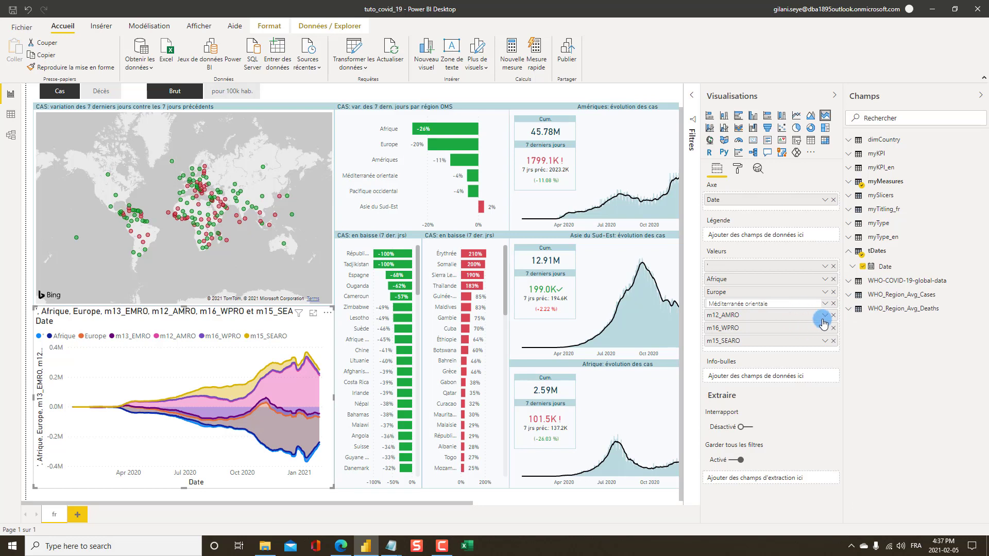
pyautogui.click(825, 319)
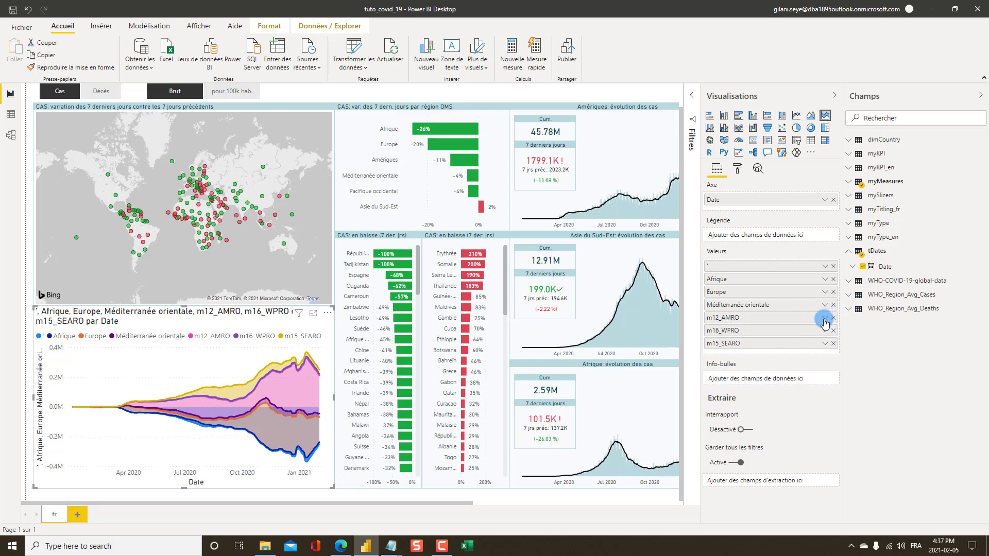
pyautogui.click(824, 320)
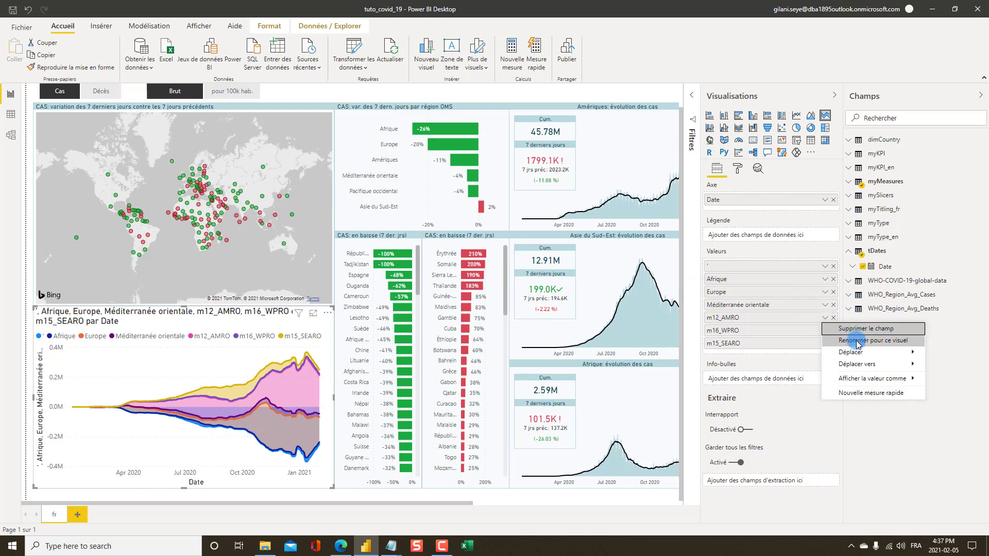
pyautogui.click(763, 329)
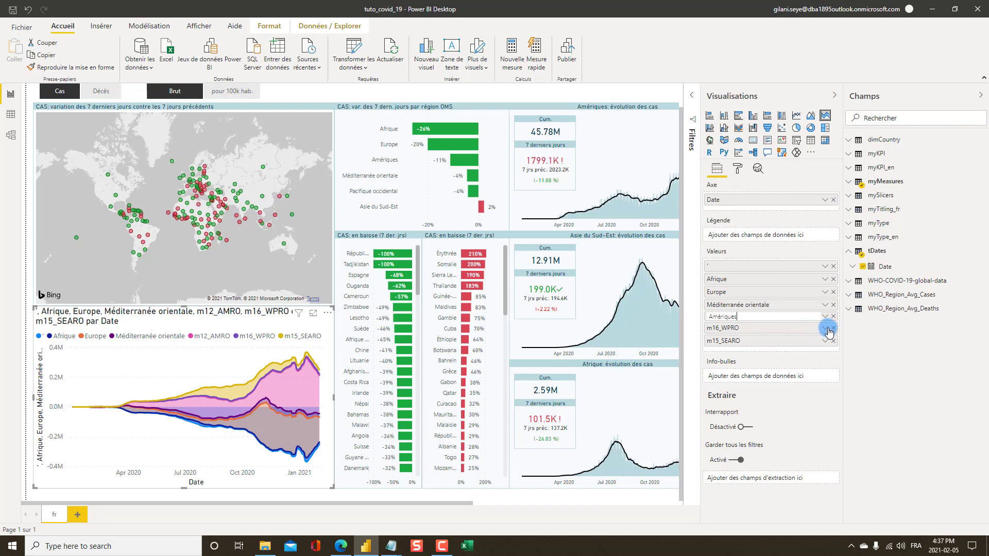
pyautogui.press('Return')
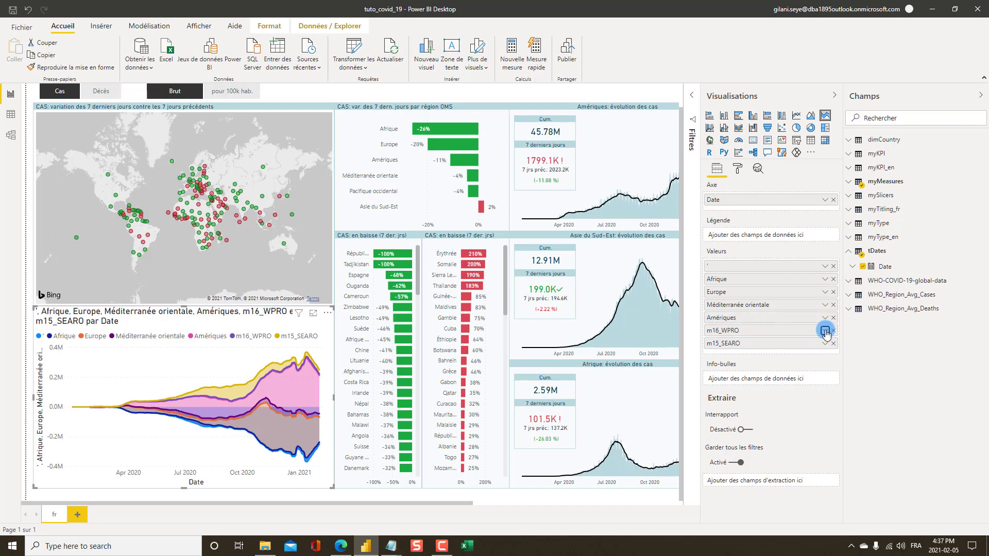
# - Rename the m16_WPRO value as Pacifique occidental for this visual
pyautogui.click(825, 331)
pyautogui.click(791, 344)
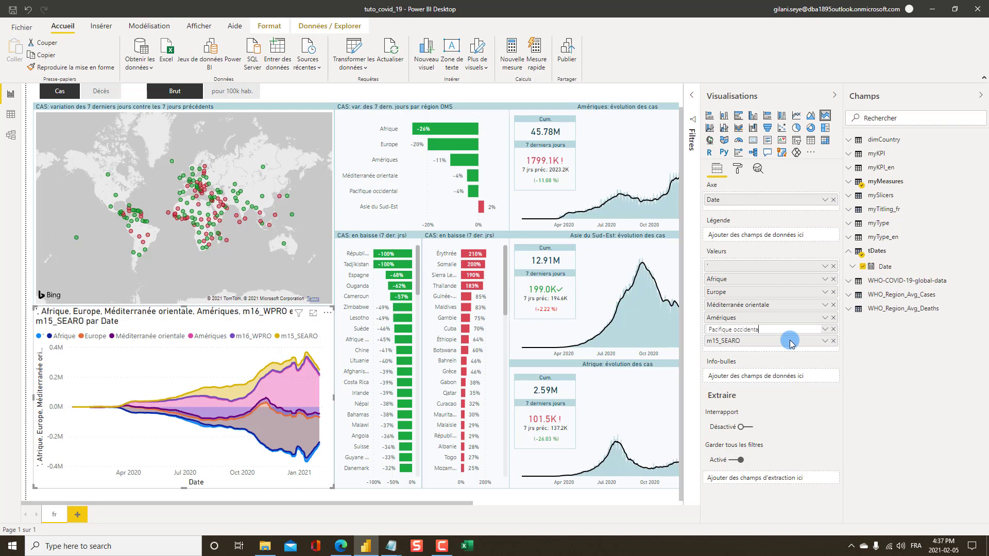
pyautogui.click(825, 344)
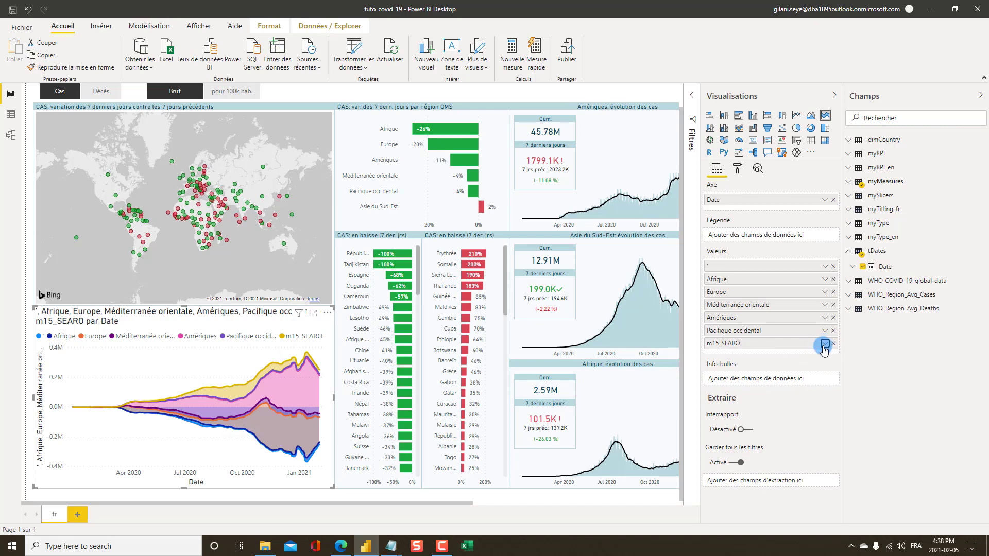
# - Rename the m15_SEARO value as Asie du Sud-Est for this visual
pyautogui.click(823, 345)
pyautogui.click(775, 357)
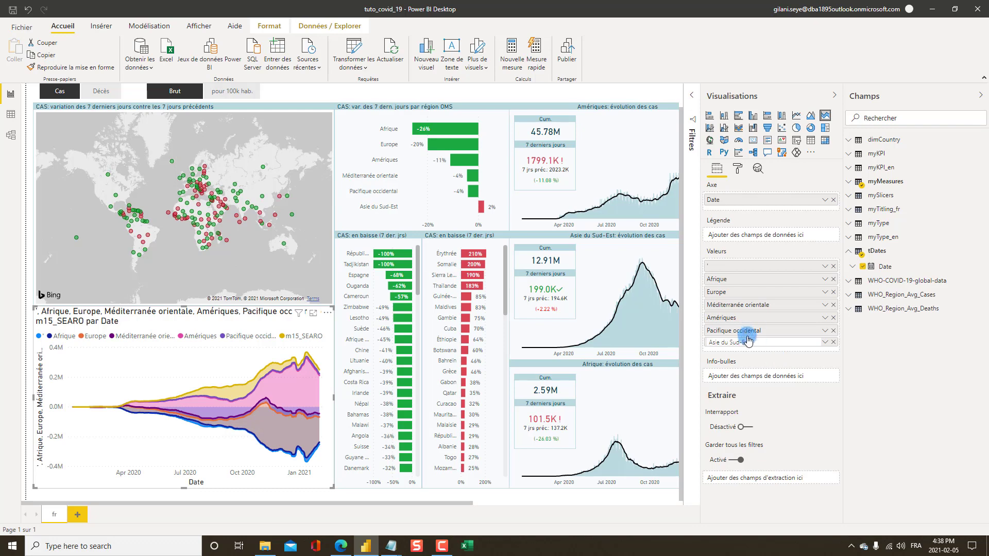
pyautogui.press('Return')
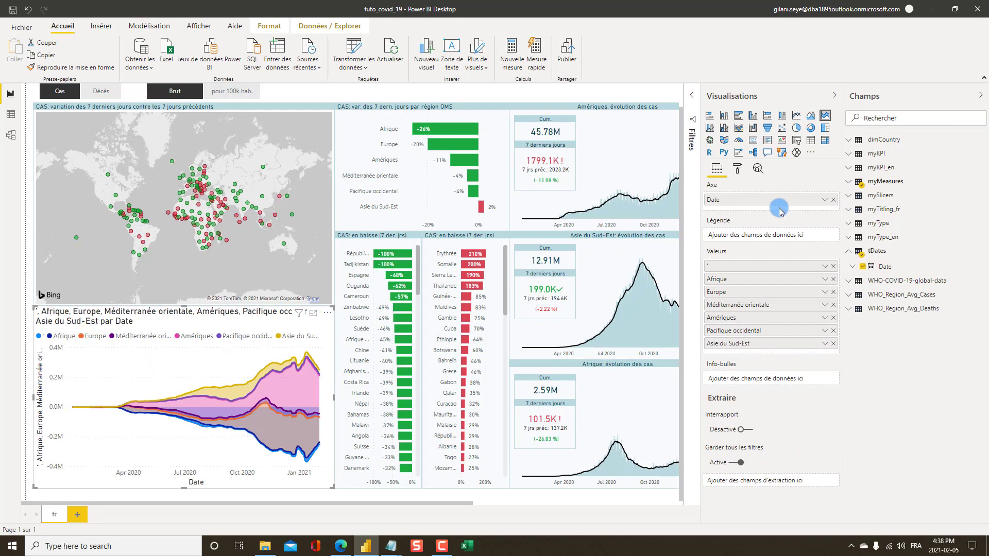
# - Set the stream graph's legend text to the DIN font at 9 pt
pyautogui.click(738, 168)
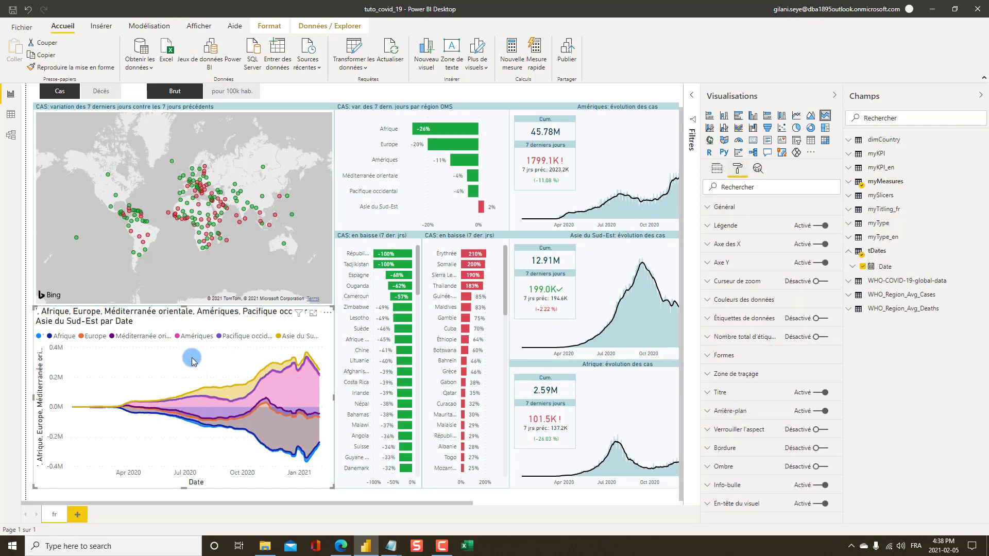
pyautogui.click(743, 230)
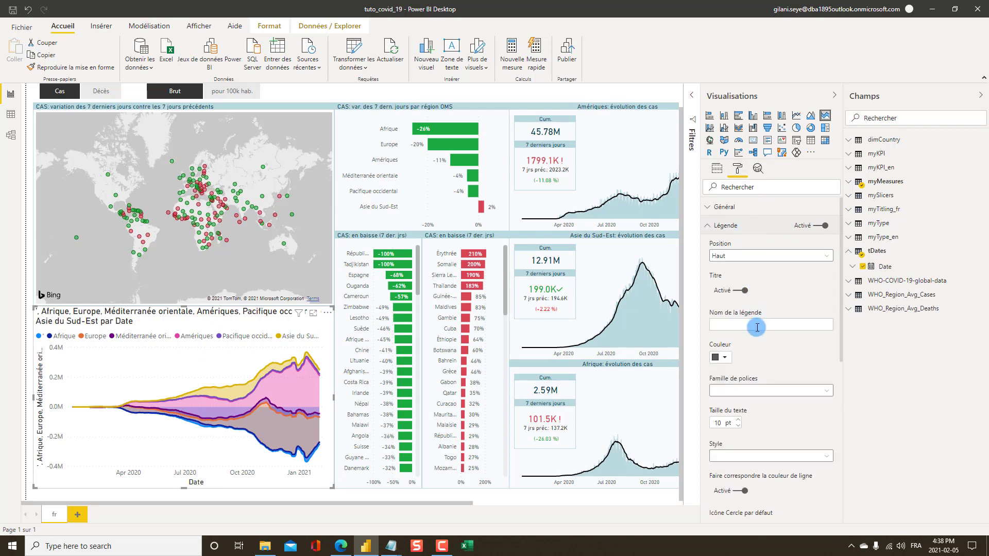
pyautogui.scroll(-2, 782, 383)
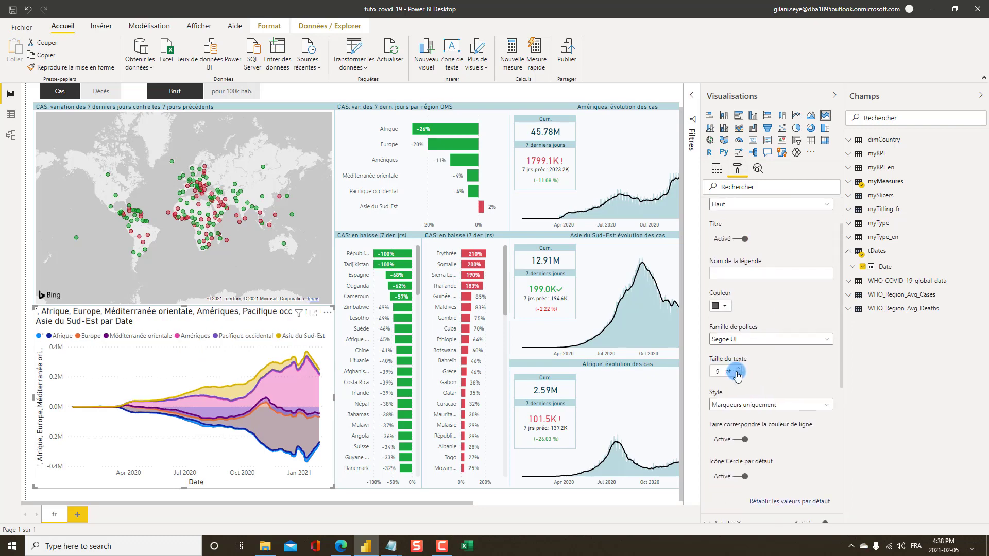
pyautogui.click(796, 348)
pyautogui.click(758, 436)
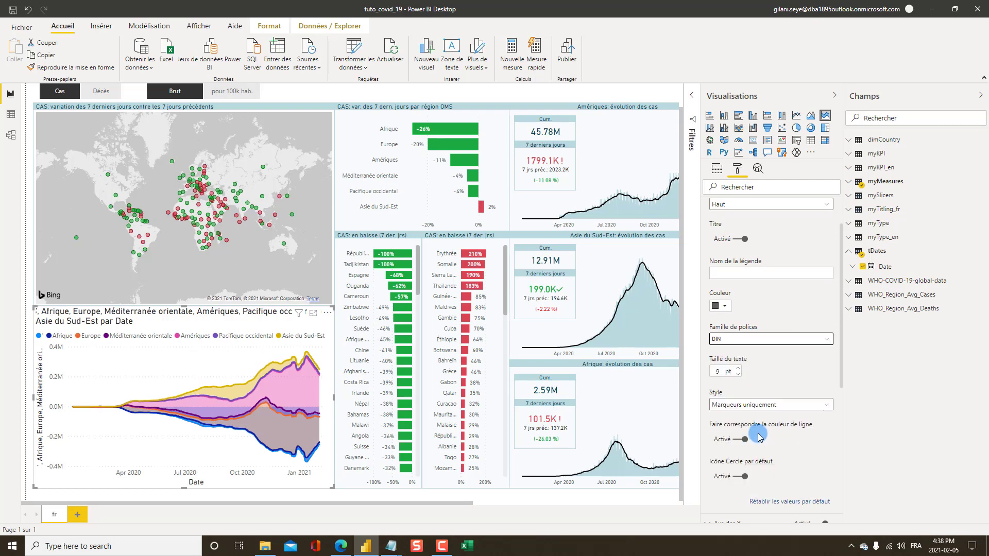
# - Turn off the default circle icon (Icône Cercle par défaut) for the stream graph's legend
pyautogui.scroll(-5, 770, 430)
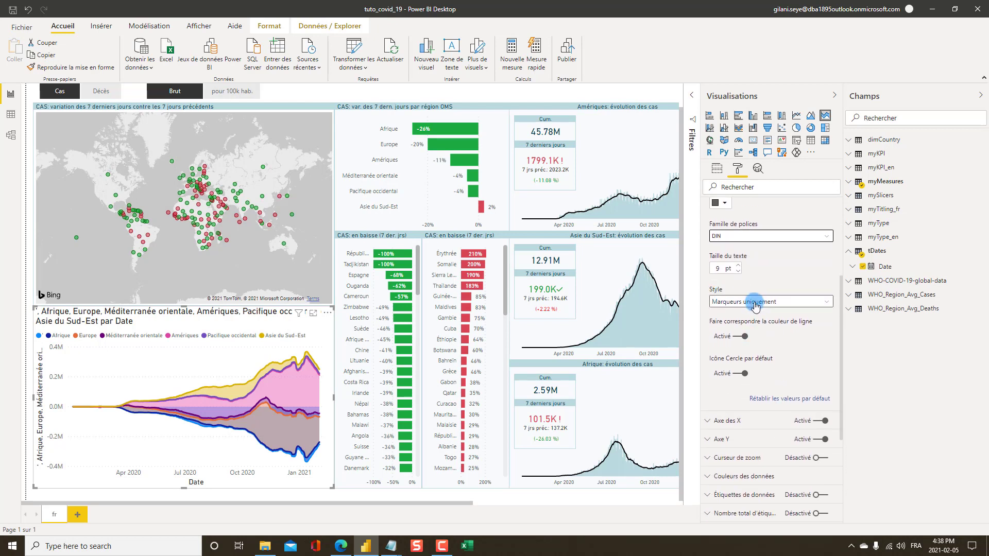
pyautogui.click(740, 373)
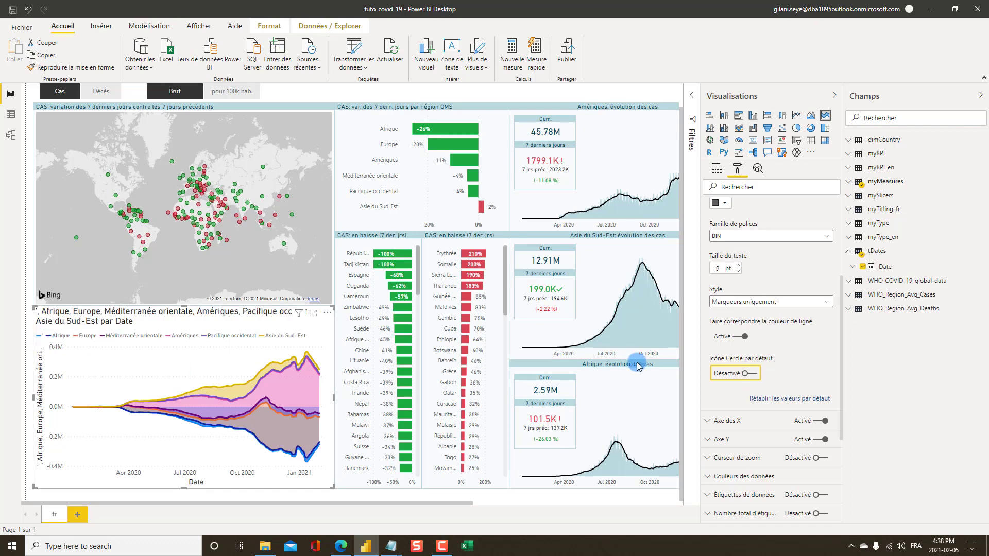
pyautogui.scroll(3, 760, 252)
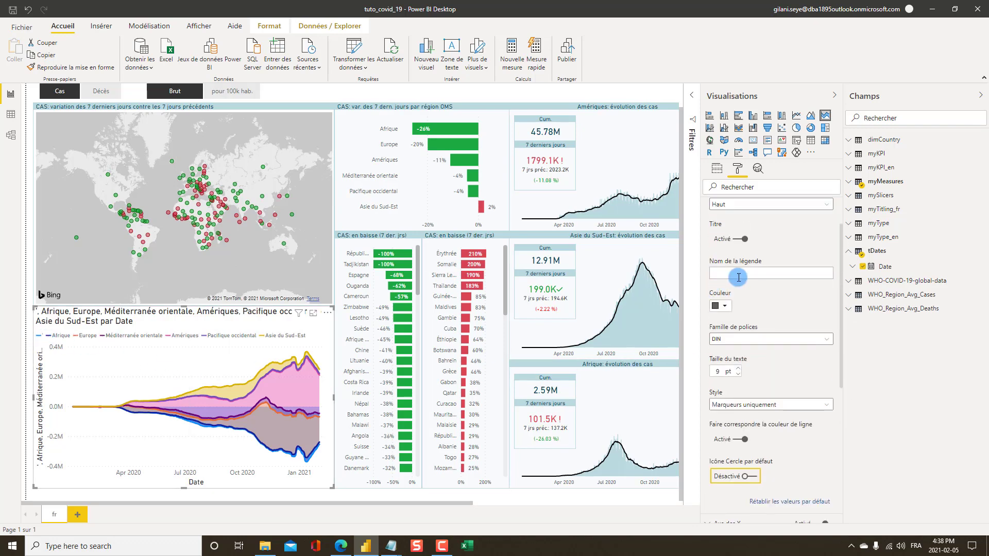
pyautogui.scroll(2, 712, 258)
pyautogui.click(708, 227)
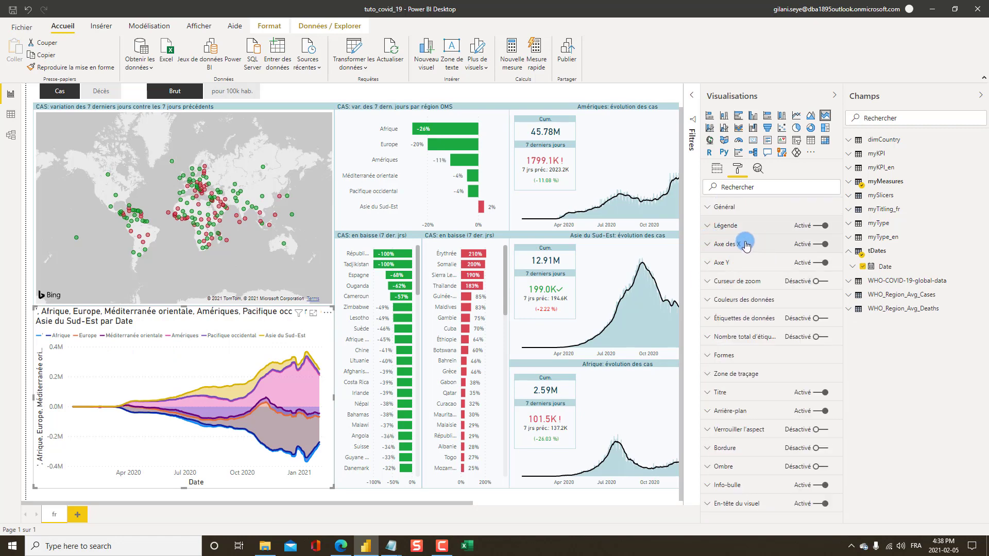
# - Turn off the stream graph's X axis title and set the axis labels to DIN at 8 pt
pyautogui.click(731, 245)
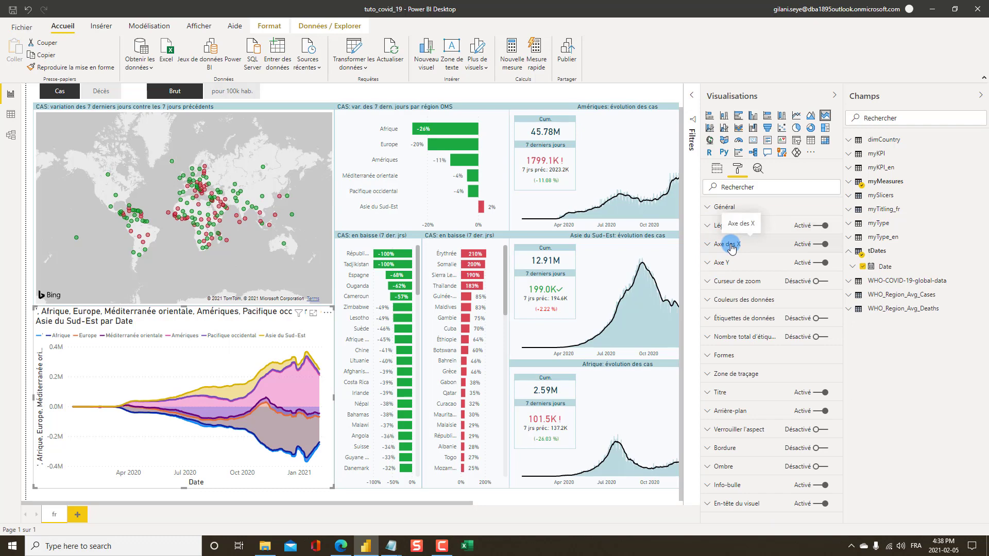
pyautogui.scroll(-4, 745, 412)
pyautogui.scroll(1, 745, 413)
pyautogui.click(745, 407)
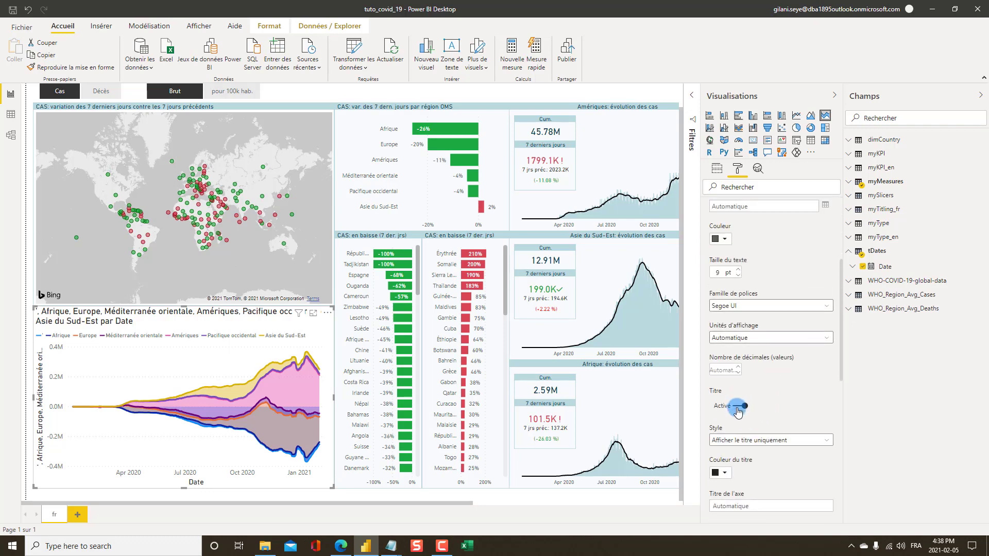
pyautogui.click(737, 275)
pyautogui.click(752, 307)
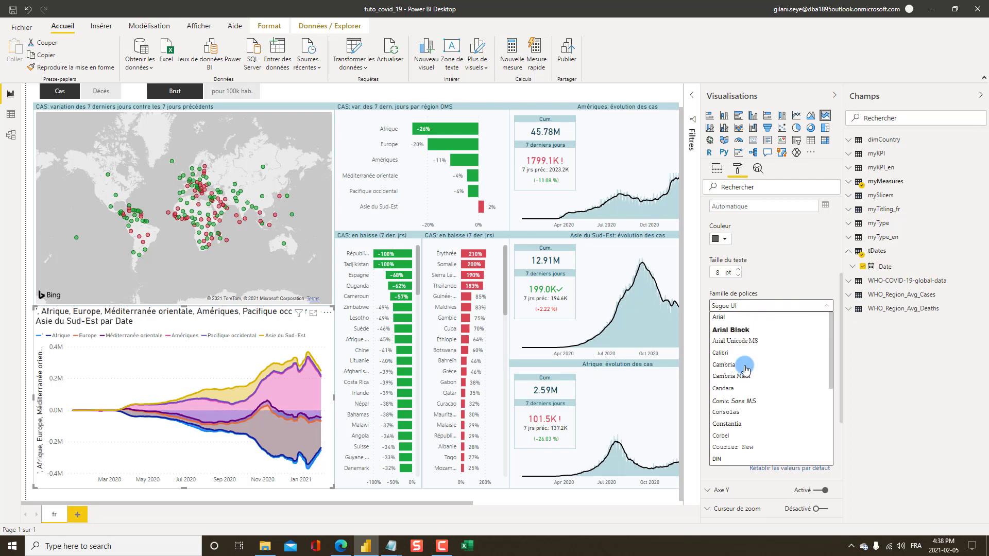
pyautogui.click(736, 459)
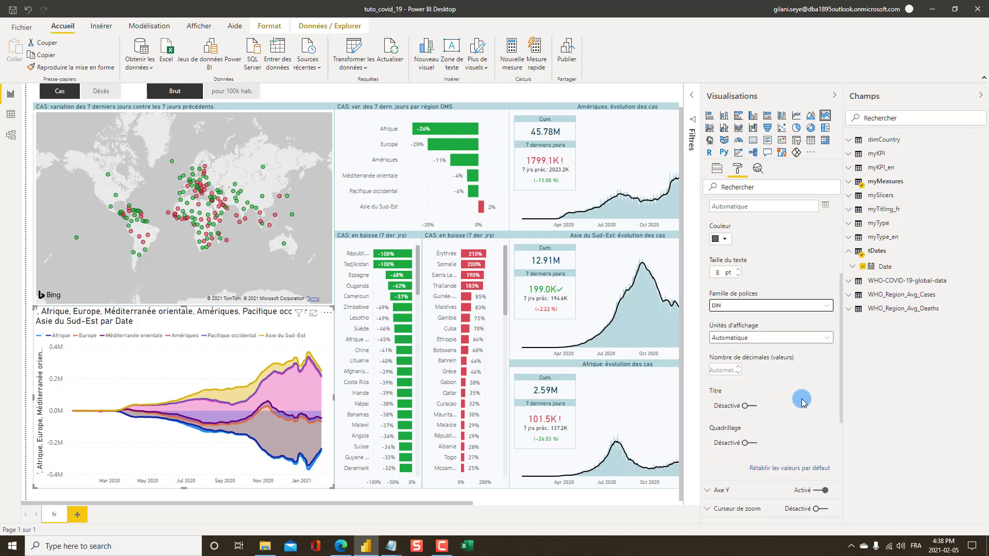
pyautogui.scroll(8, 737, 397)
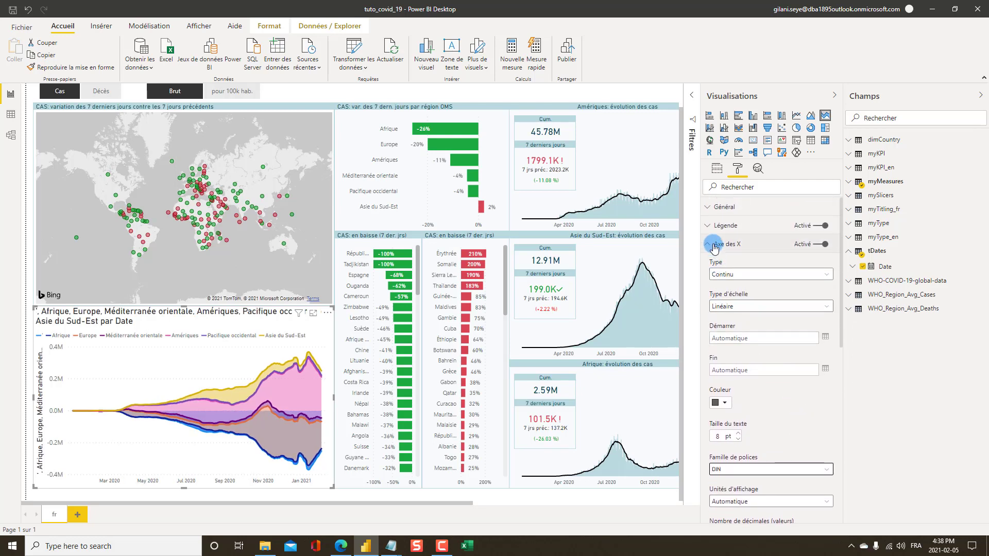
pyautogui.click(709, 246)
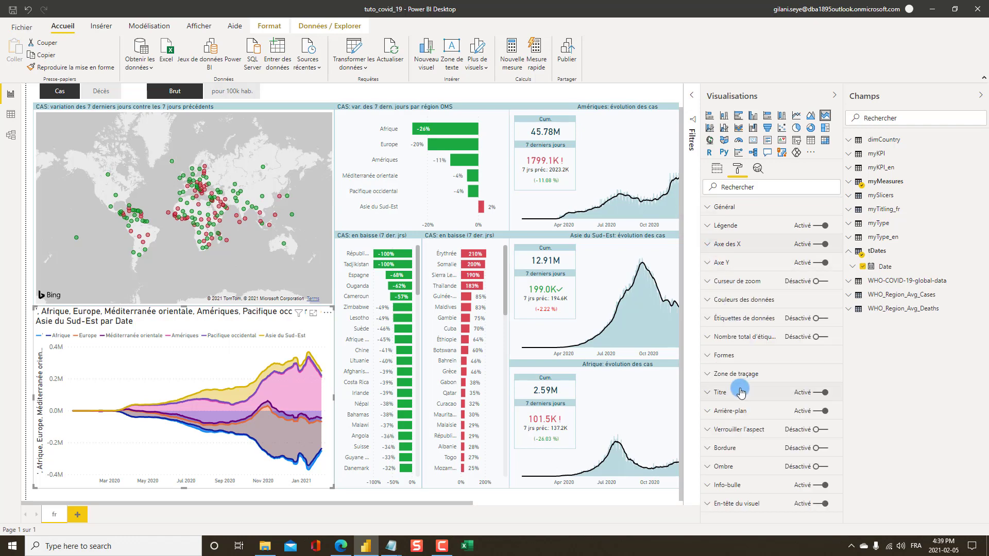
# - Turn off the Y axis (Axe Y) of the stream graph
pyautogui.click(722, 263)
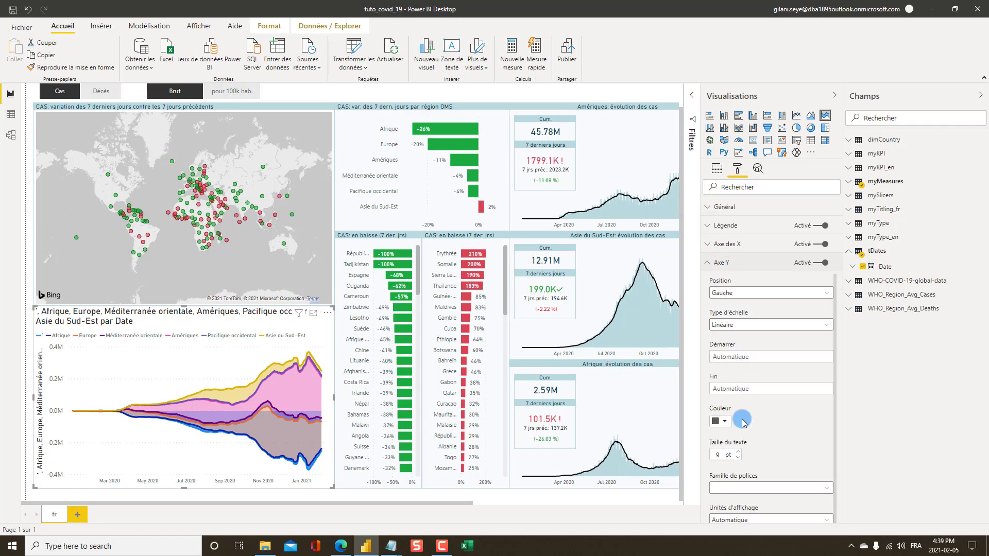
pyautogui.scroll(-1, 764, 407)
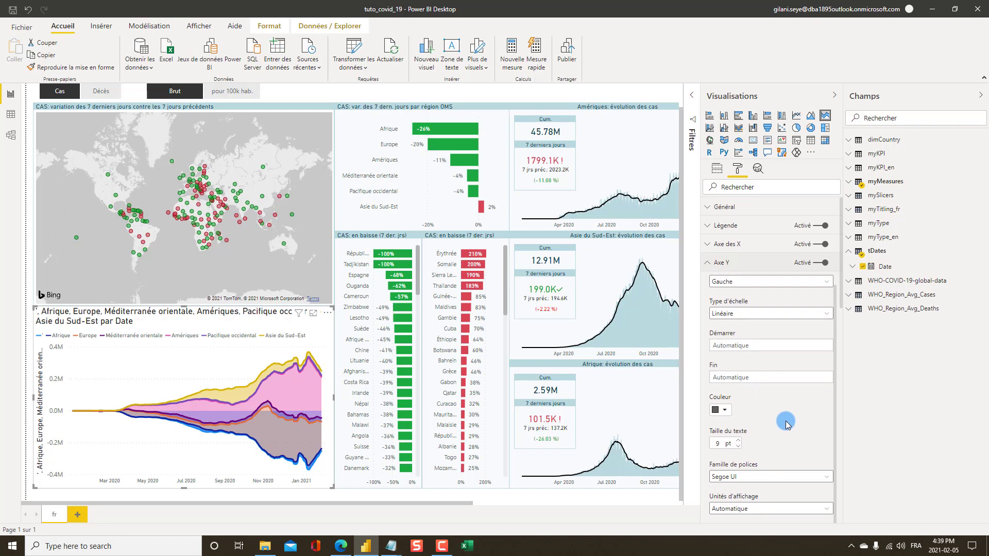
pyautogui.scroll(1, 764, 402)
pyautogui.click(757, 264)
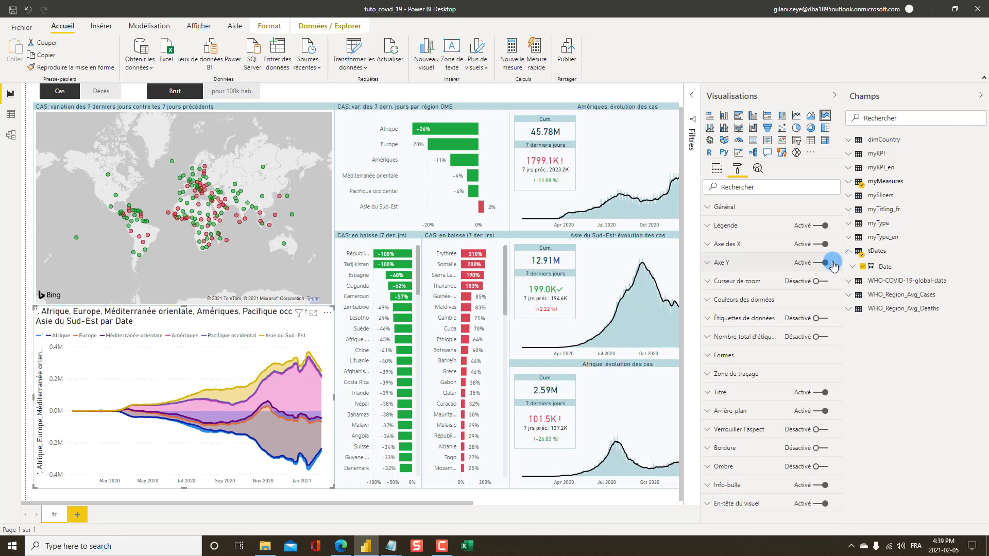
# - Switch to the demo report in the browser, compare its stream graph, and return to Power BI Desktop
pyautogui.hotkey('alt', 'Tab')
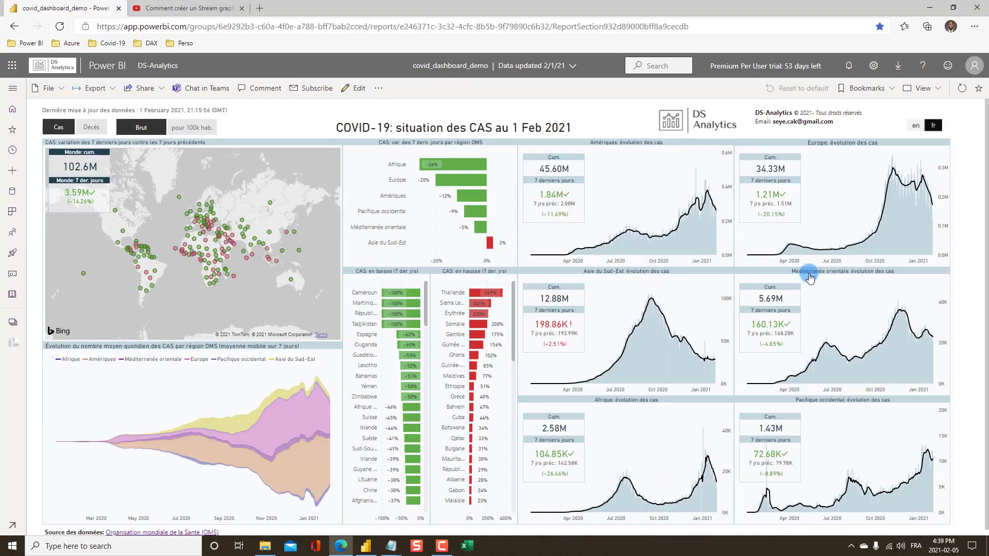
pyautogui.click(195, 424)
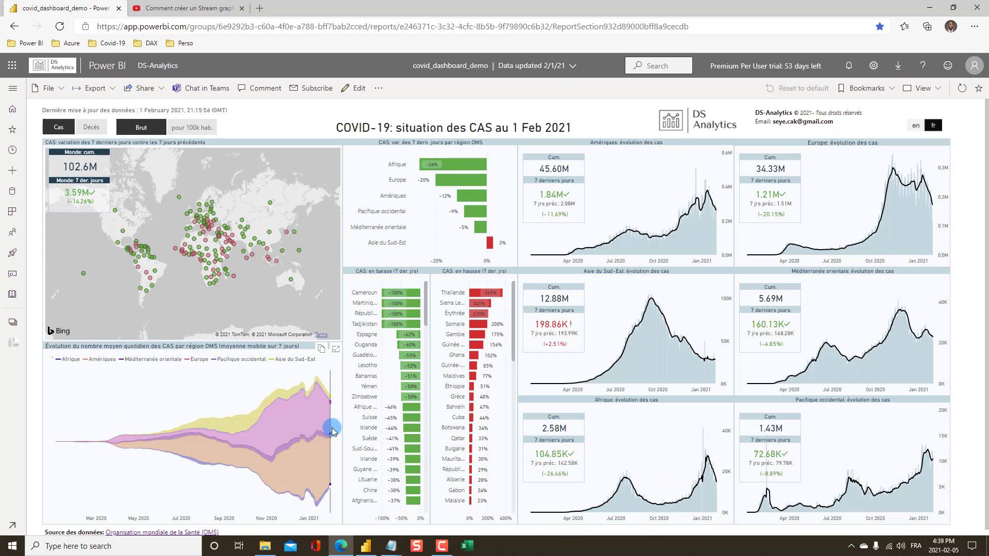
pyautogui.hotkey('alt', 'Tab')
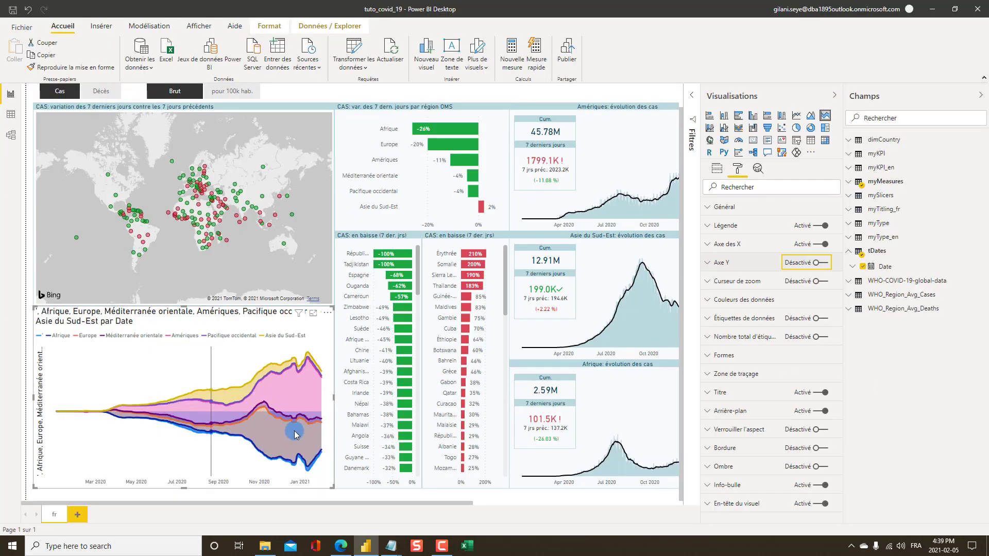
# - Turn off the title of the stream graph's Y axis
pyautogui.click(724, 263)
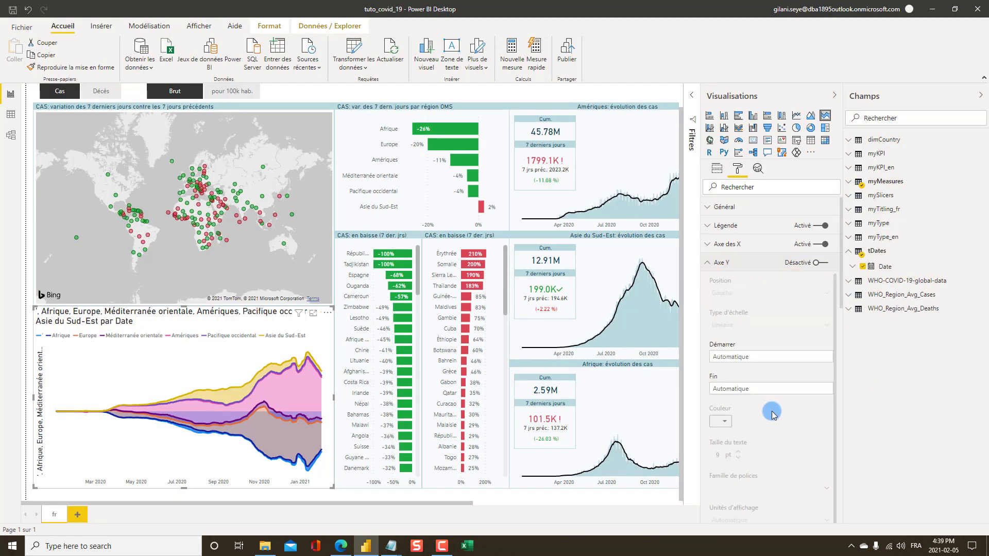
pyautogui.scroll(-4, 821, 410)
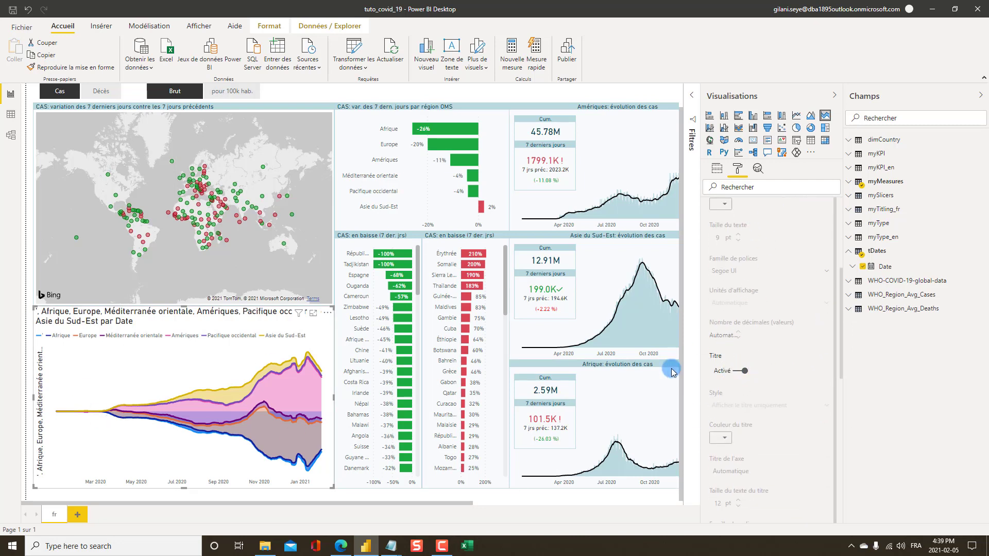
pyautogui.click(746, 370)
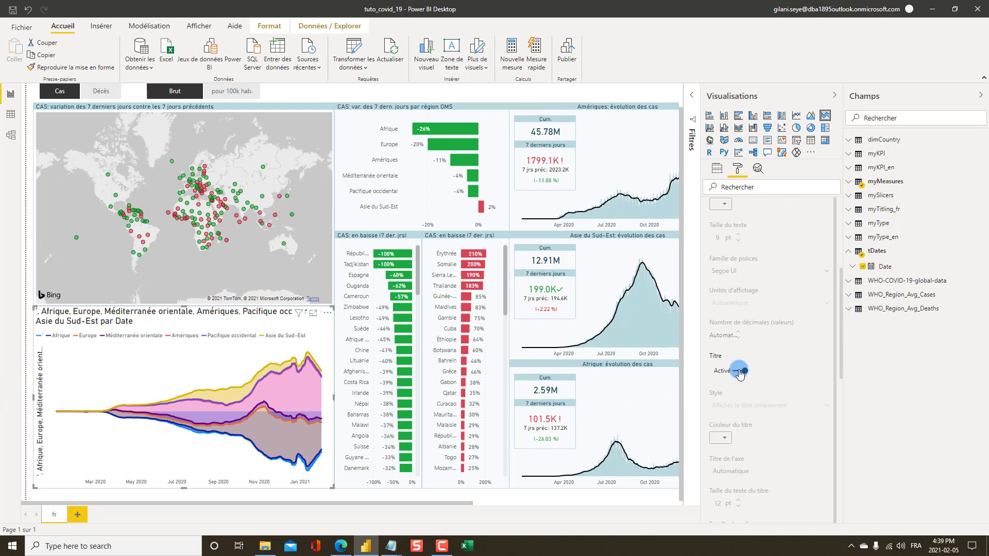
pyautogui.scroll(5, 716, 371)
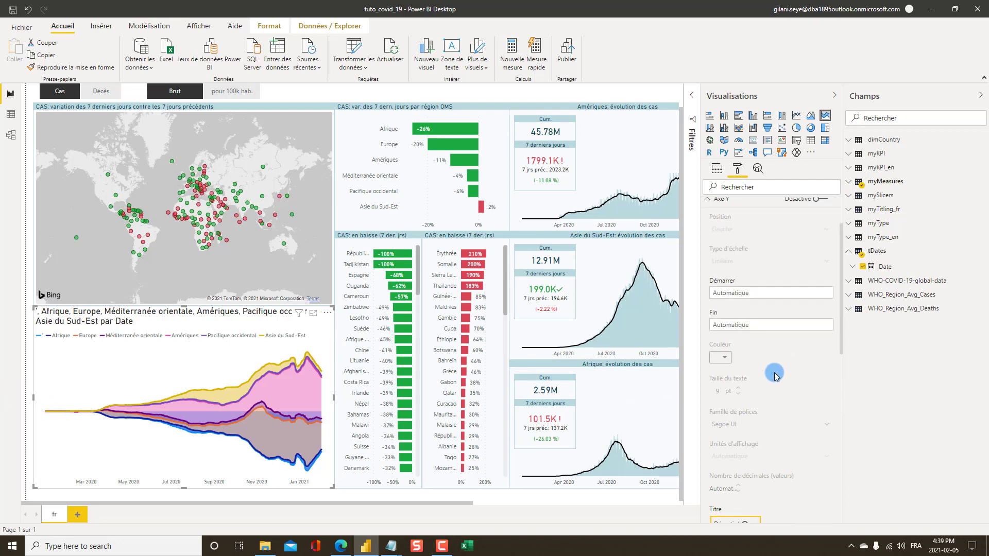
pyautogui.click(713, 273)
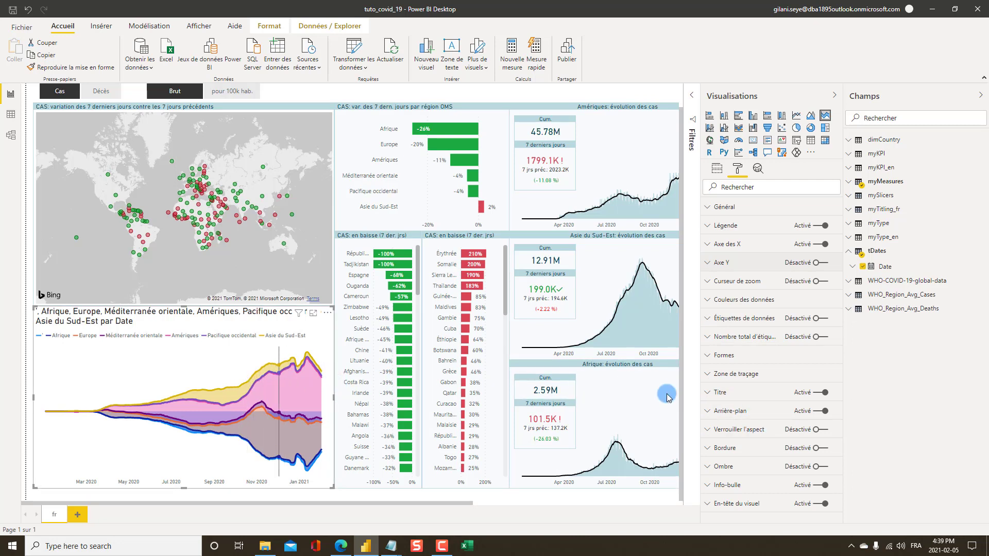
# - Set the line thickness (Épaisseur du trait) of the stream graph's shapes to 0.25
pyautogui.click(723, 381)
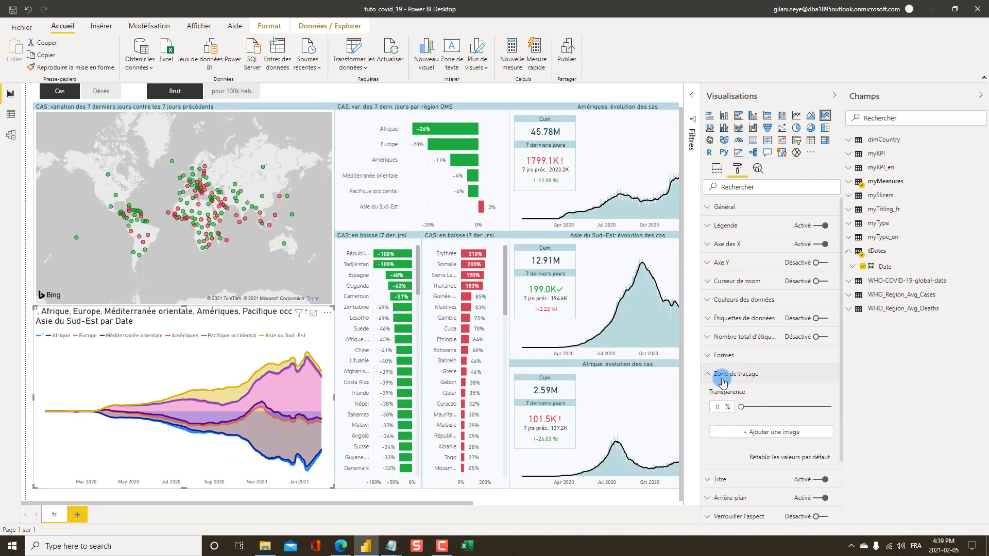
pyautogui.click(718, 355)
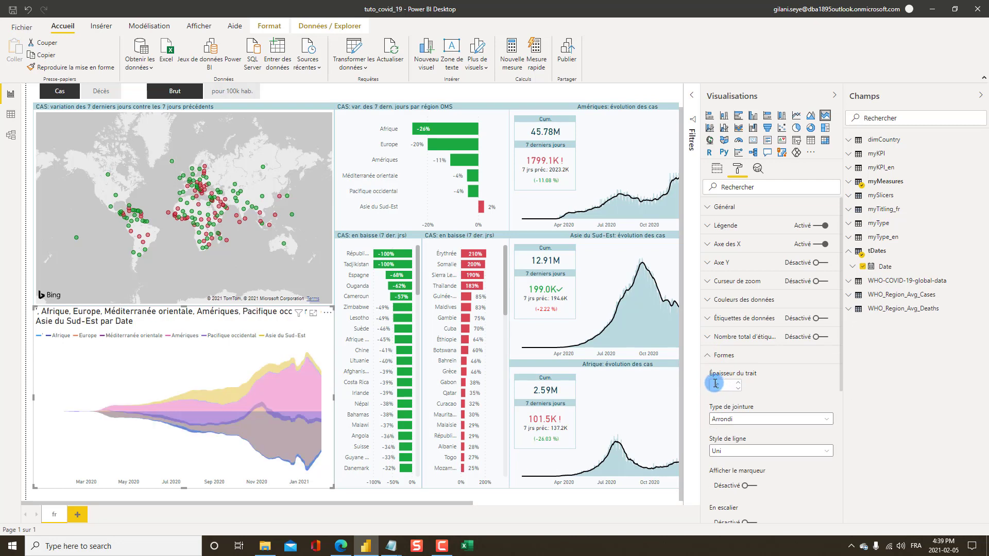
pyautogui.write('5')
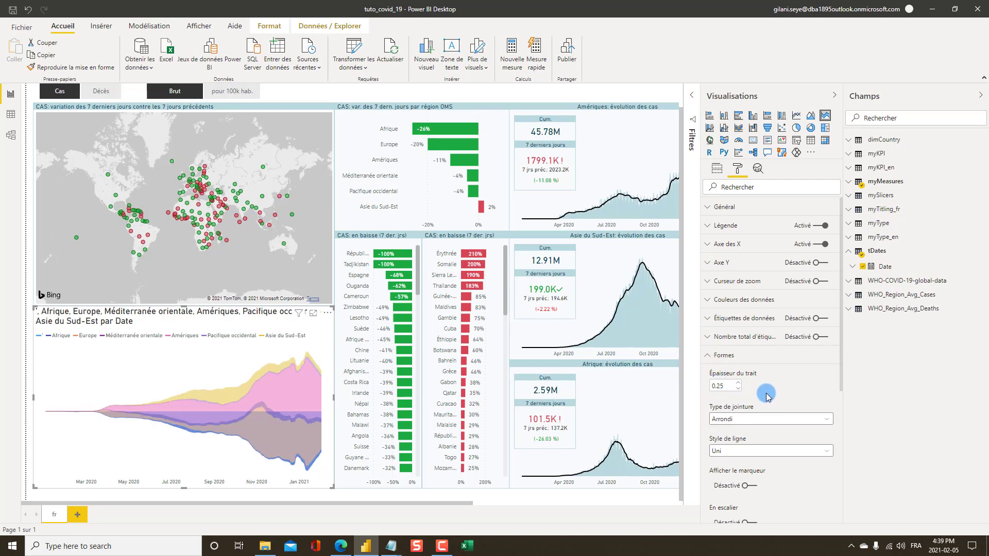
pyautogui.click(724, 356)
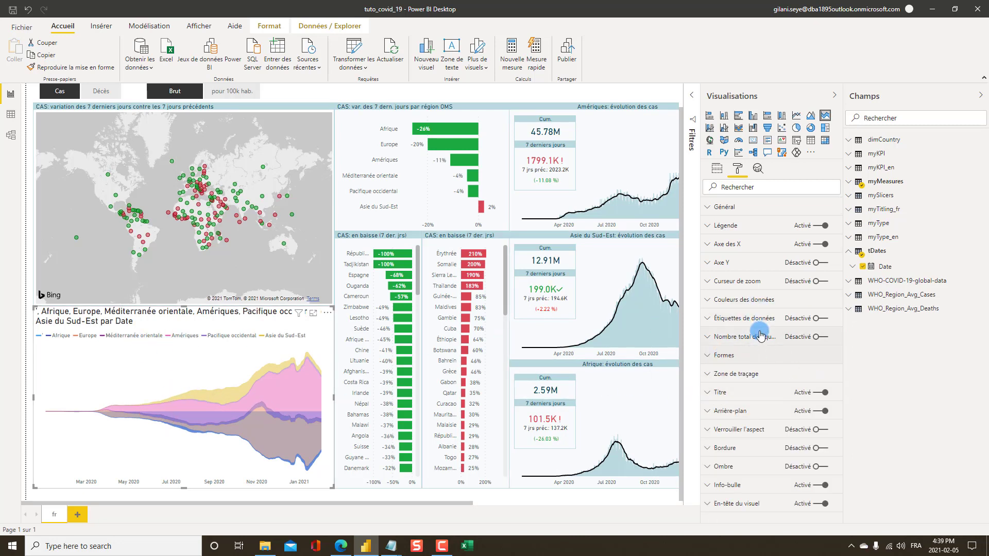
# - Set the data colour of the stream graph's apostrophe (') base series to white
pyautogui.click(742, 301)
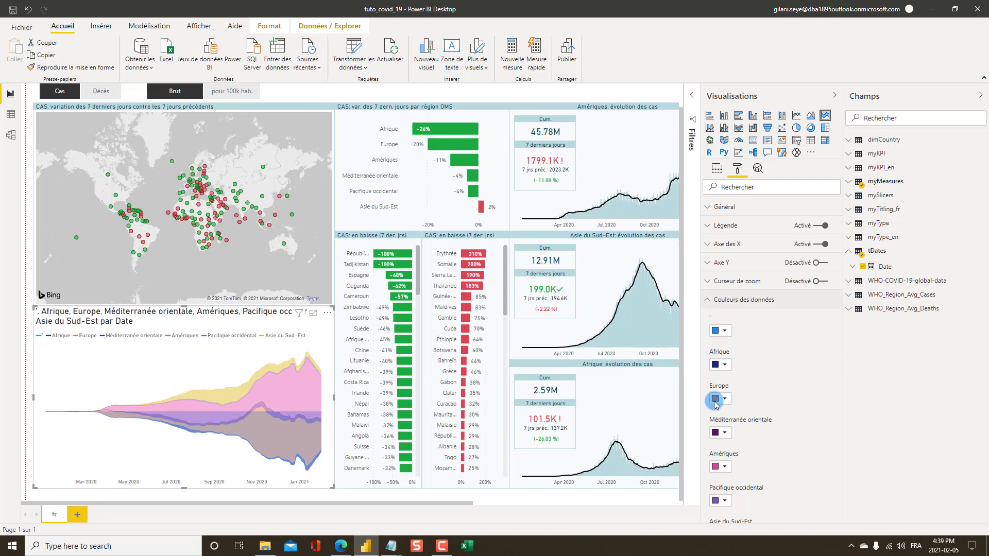
pyautogui.click(725, 331)
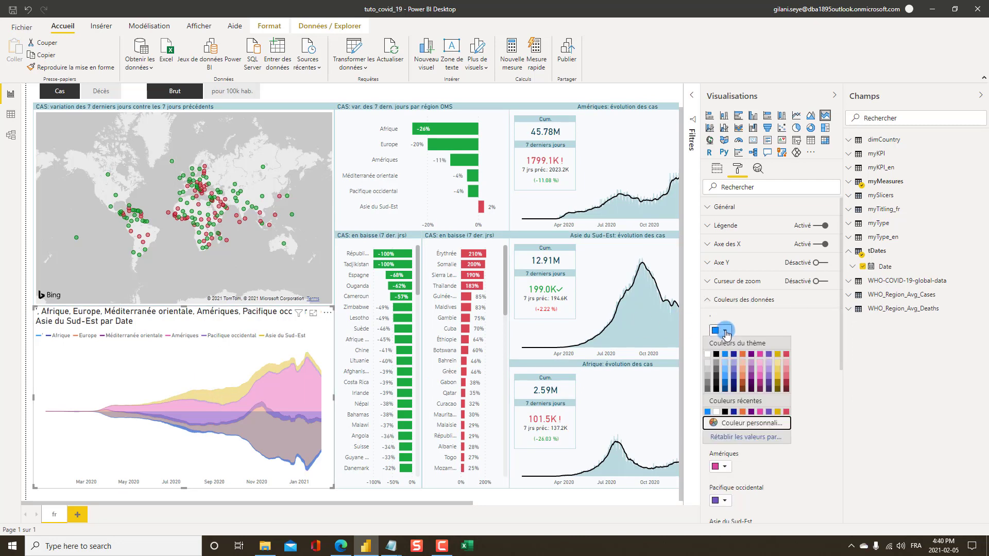
pyautogui.click(708, 355)
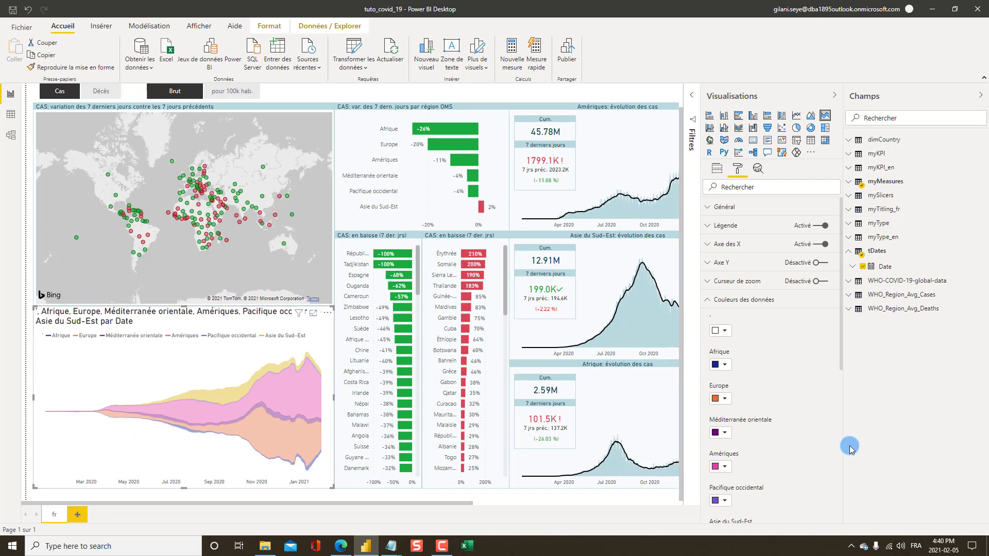
pyautogui.scroll(-2, 780, 419)
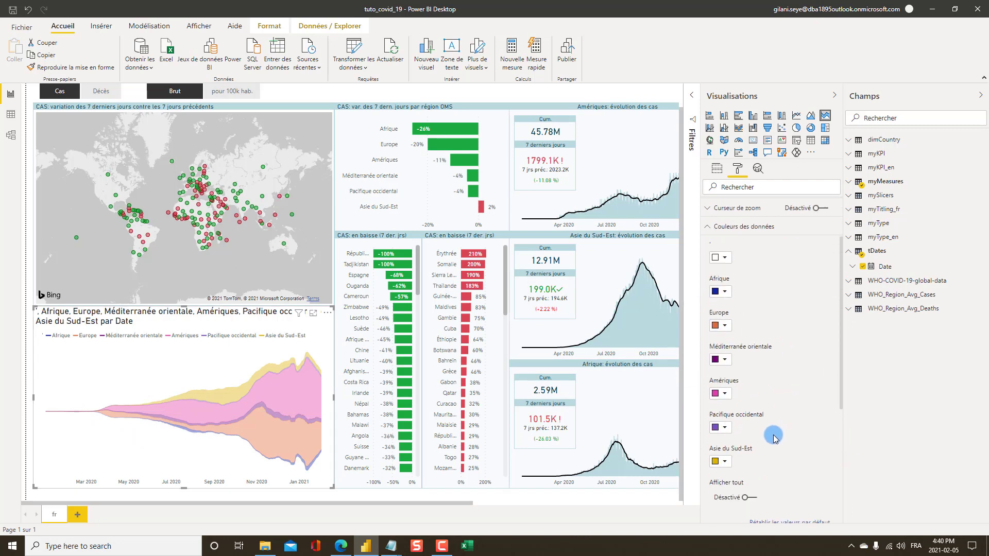
# - Format the stream graph's border colour by rules (Règles) based on the m00_mySlice field
pyautogui.scroll(1, 778, 395)
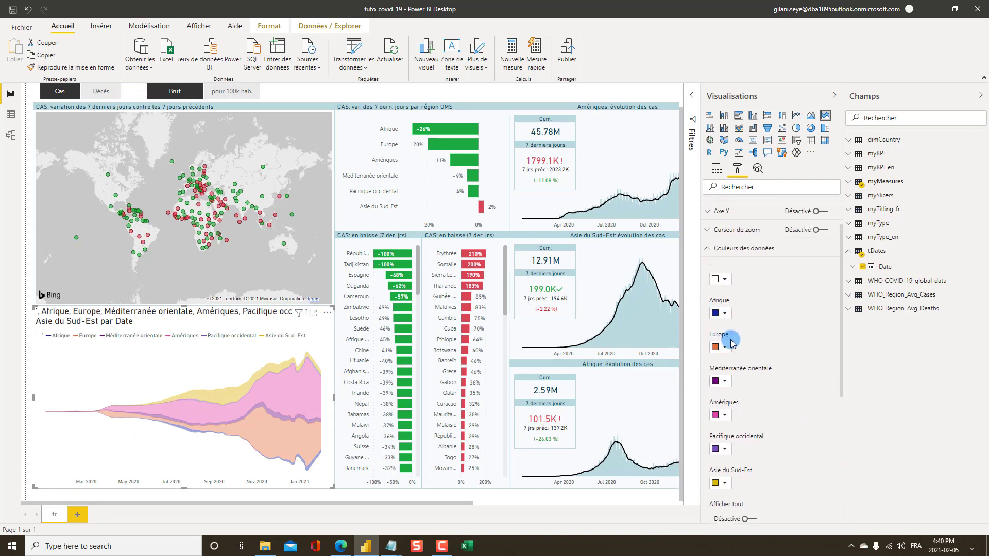
pyautogui.scroll(1, 771, 436)
pyautogui.click(707, 299)
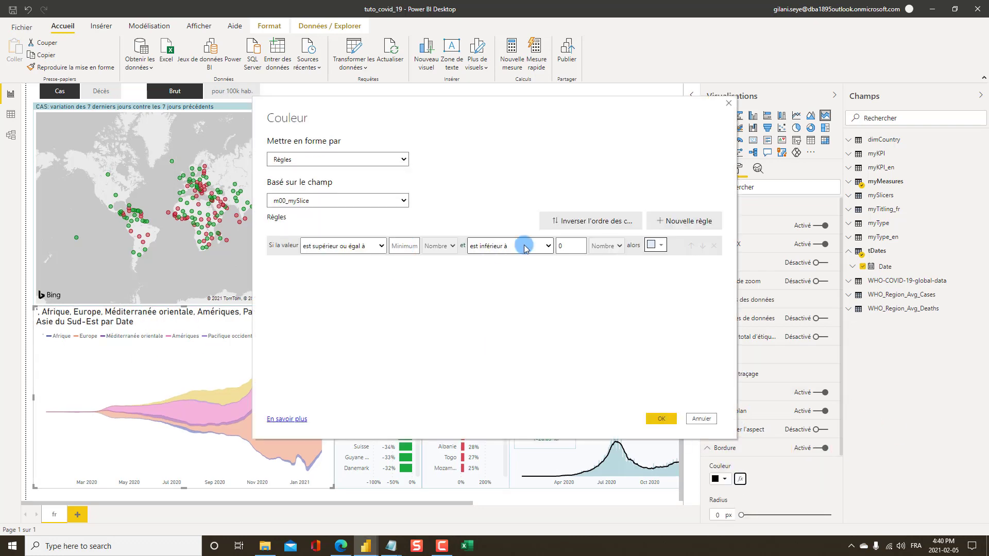
pyautogui.click(657, 245)
pyautogui.click(601, 333)
pyautogui.click(661, 419)
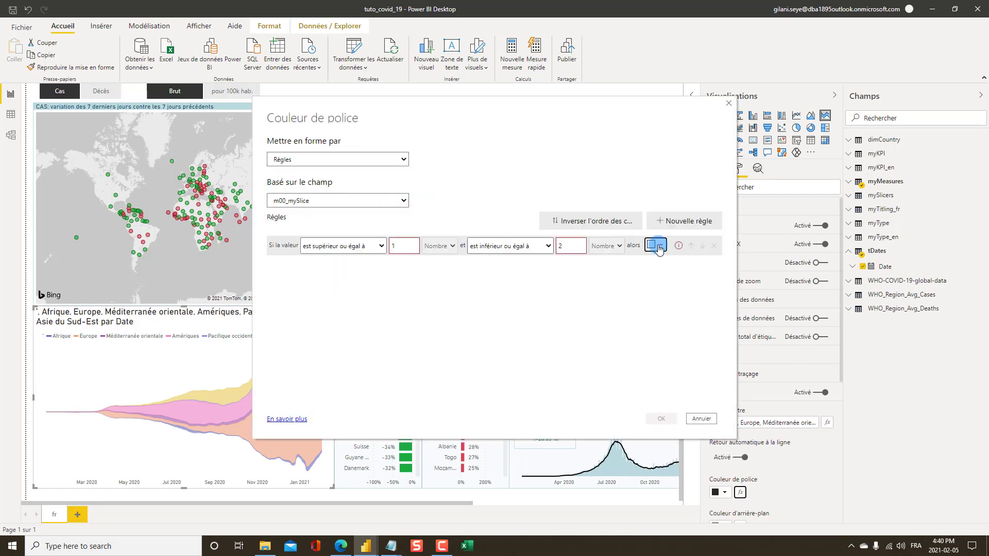
# - Define the title's font colour rules on m00_mySlice: dark teal for values 1 to 2, plus a second rule for 3 to 4
pyautogui.click(657, 245)
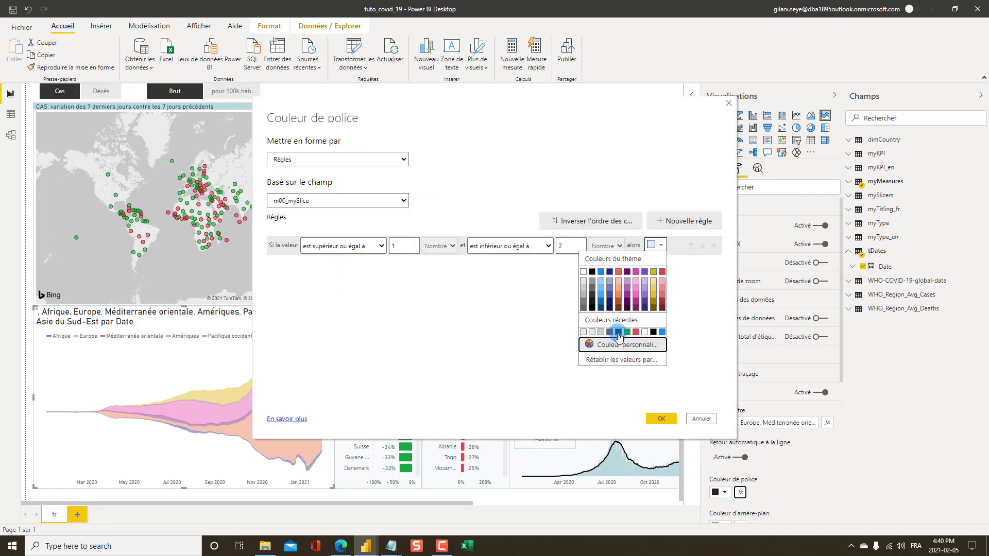
pyautogui.click(520, 265)
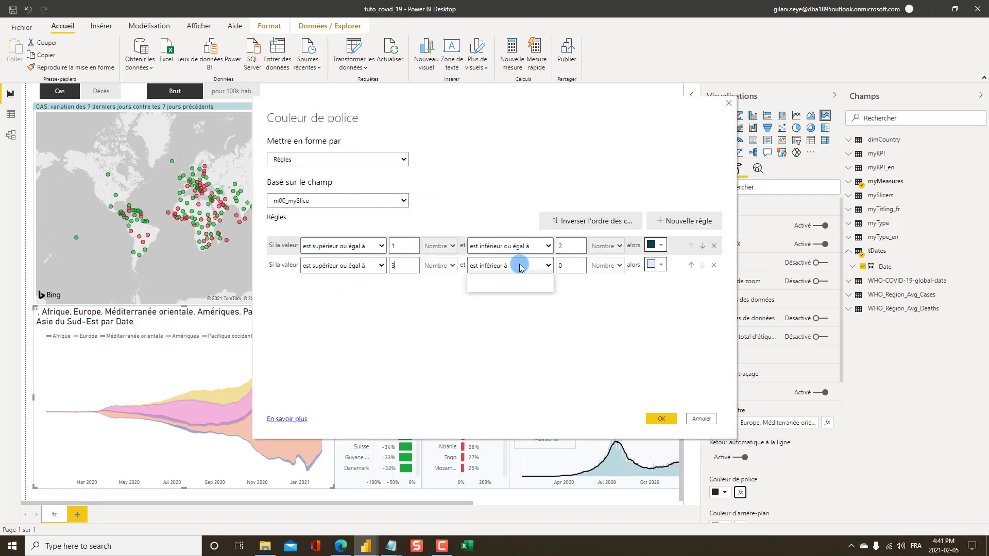
pyautogui.click(509, 288)
pyautogui.doubleClick(570, 265)
pyautogui.write('4')
pyautogui.click(661, 418)
# - Format the title's background colour by rules on m00_mySlice: light blue-grey for values 1 to 2, plus a second rule starting at 3
pyautogui.scroll(-4, 744, 315)
pyautogui.click(741, 317)
pyautogui.click(338, 159)
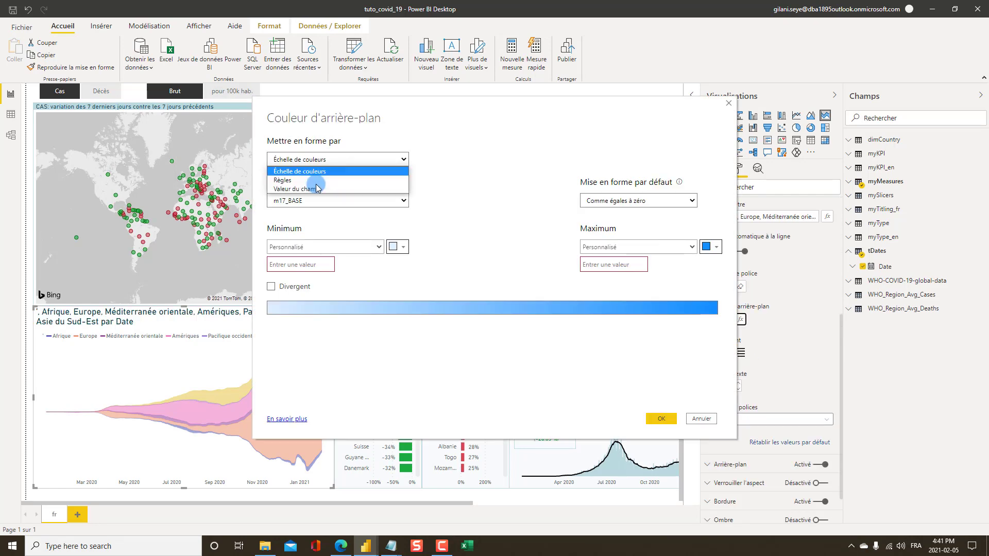
pyautogui.click(315, 181)
pyautogui.click(404, 246)
pyautogui.write('1')
pyautogui.click(510, 246)
pyautogui.click(510, 270)
pyautogui.write('2')
pyautogui.click(657, 245)
pyautogui.click(684, 221)
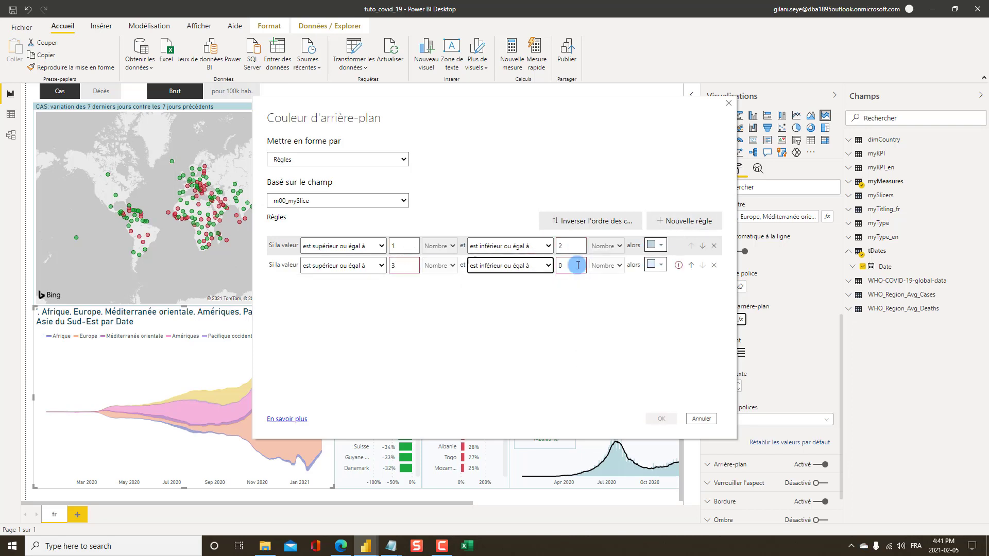
pyautogui.click(654, 418)
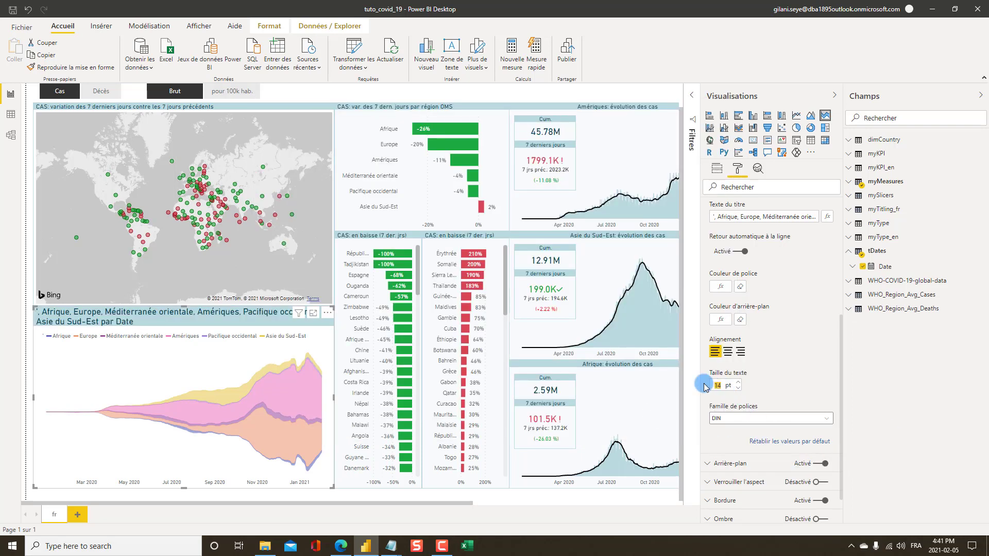
# - Set the text size of the stream graph's title to 10 pt
pyautogui.write('0')
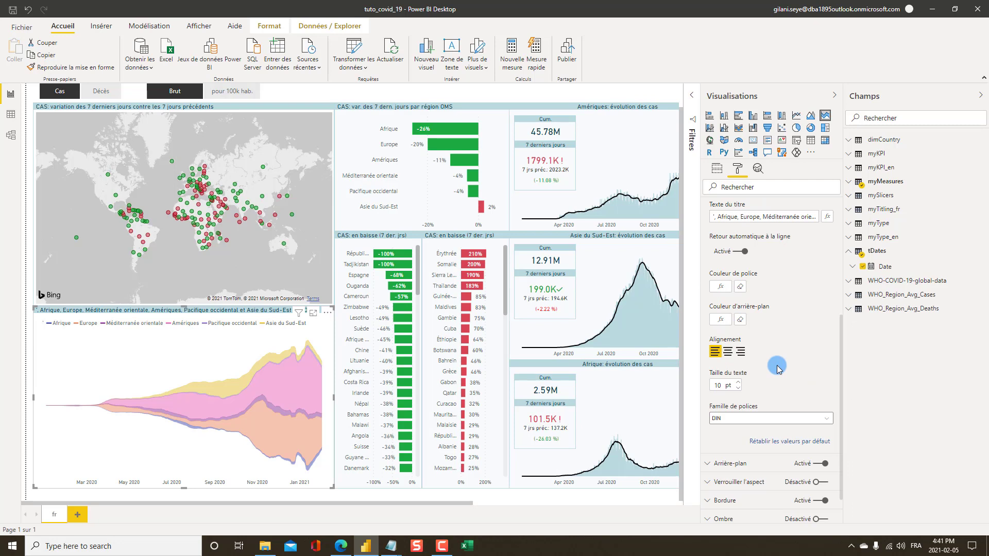
pyautogui.scroll(3, 778, 367)
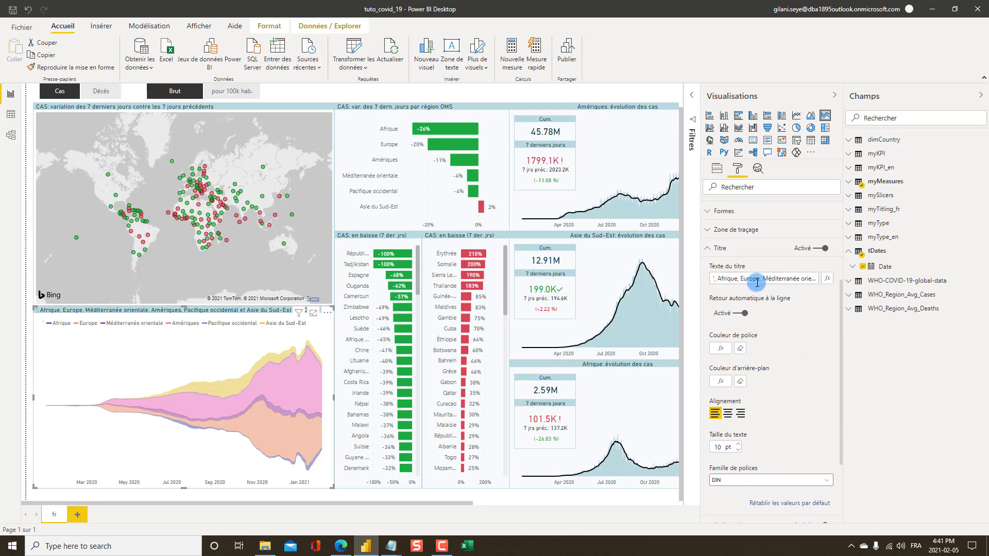
pyautogui.scroll(-1, 803, 406)
pyautogui.scroll(-4, 804, 406)
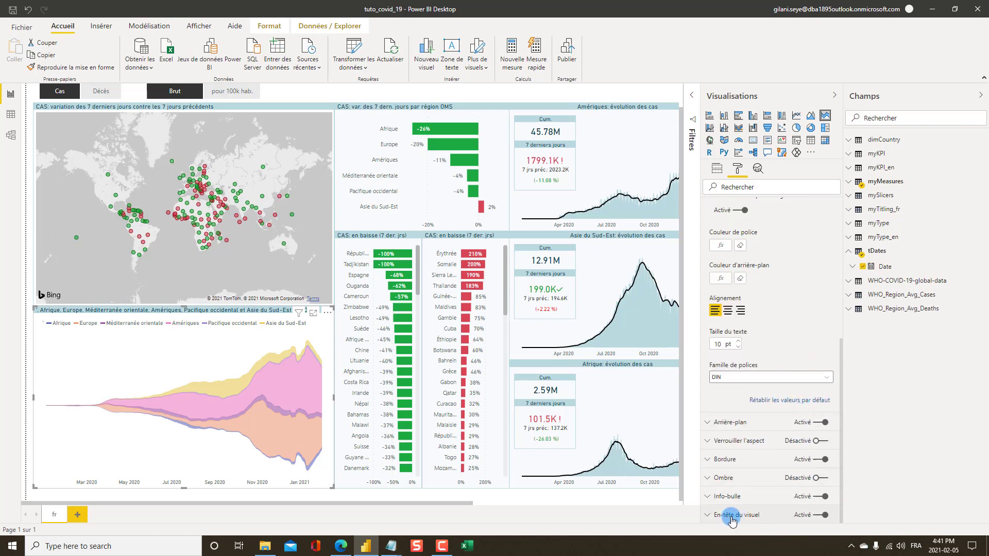
# - Switch to the demo report in the browser, view its stream graph in focus mode, and return to Power BI Desktop
pyautogui.hotkey('alt', 'Tab')
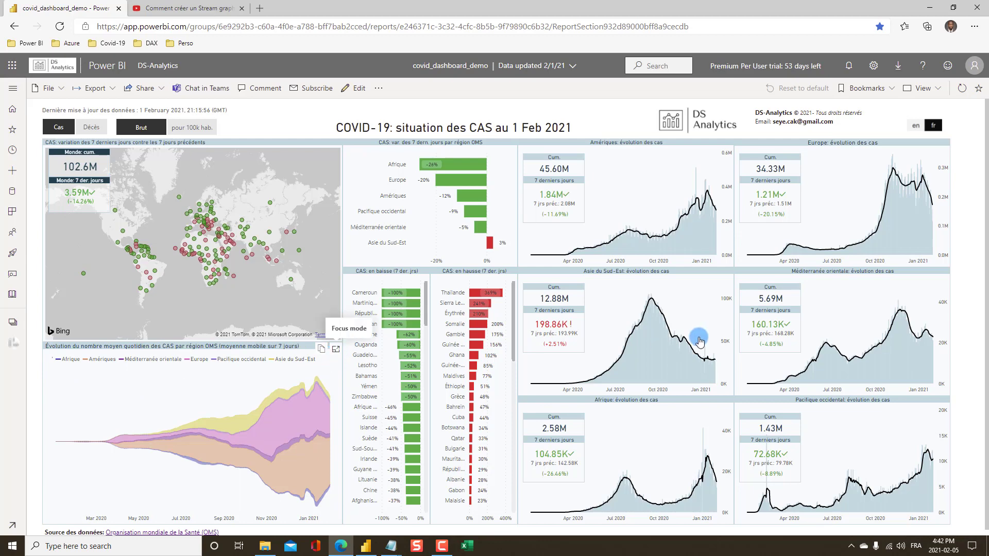
pyautogui.click(335, 349)
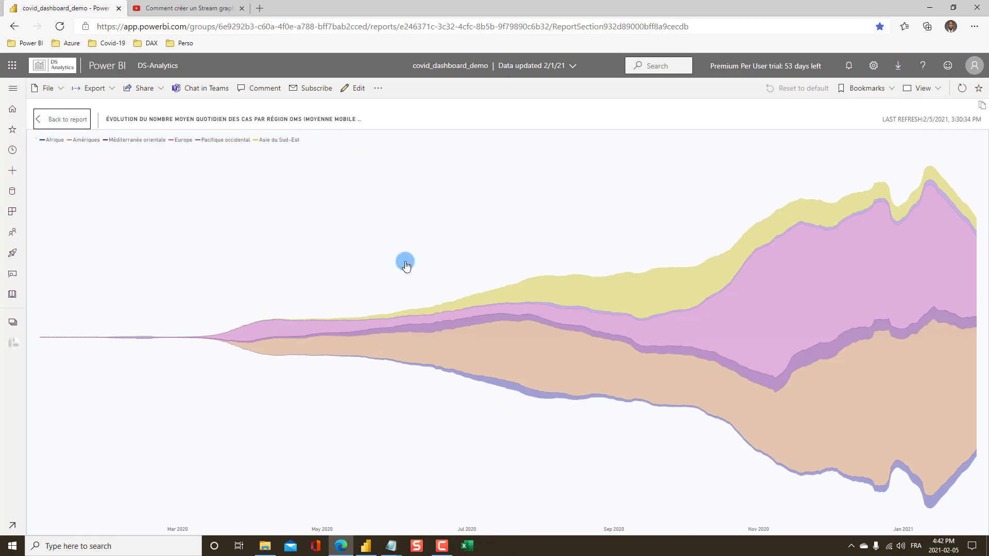
pyautogui.hotkey('alt', 'Tab')
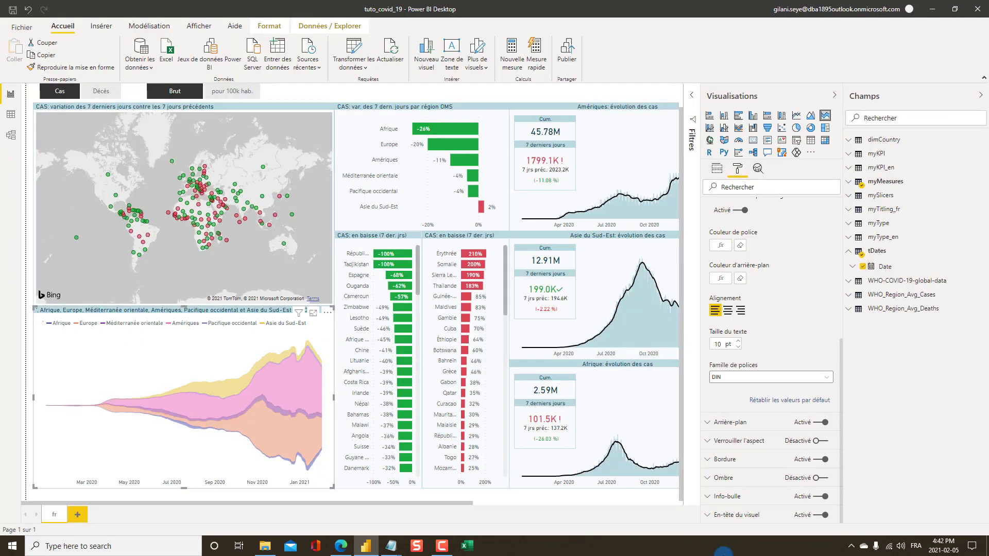
# - In the stream graph's visual header settings, turn off the Informations du visuel icon, the Erreur du visuel icon and the Explorer dropdown list
pyautogui.scroll(1, 808, 336)
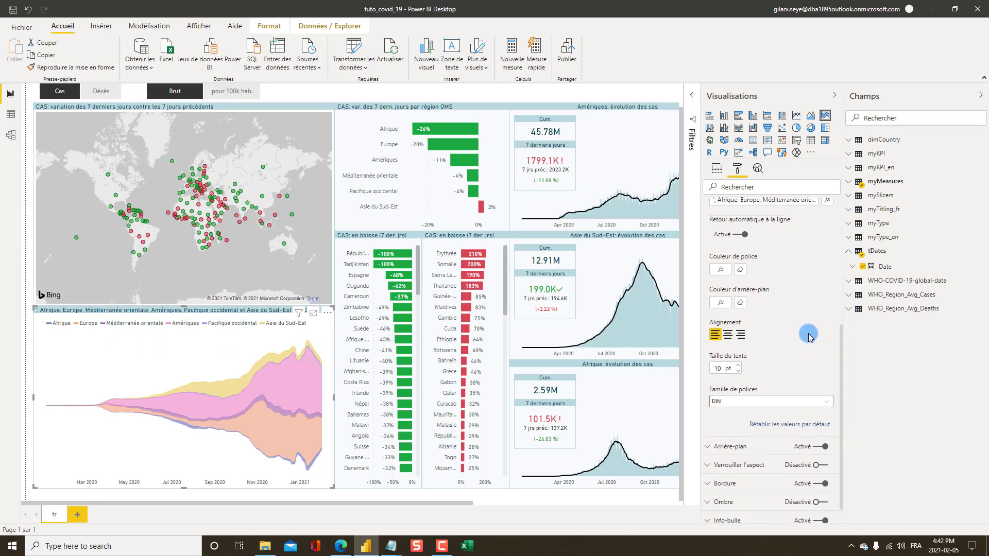
pyautogui.scroll(2, 808, 335)
pyautogui.click(712, 298)
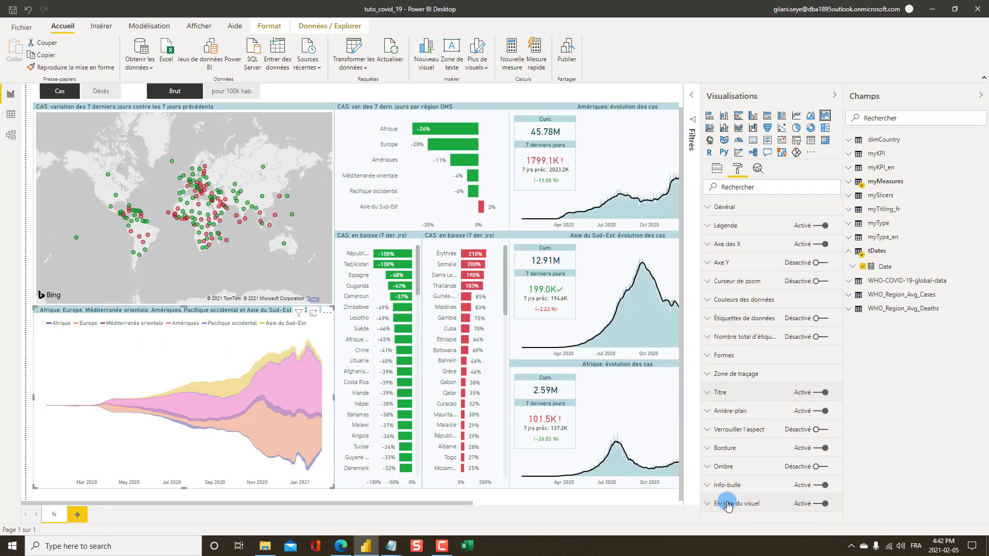
pyautogui.click(753, 500)
pyautogui.scroll(-2, 755, 491)
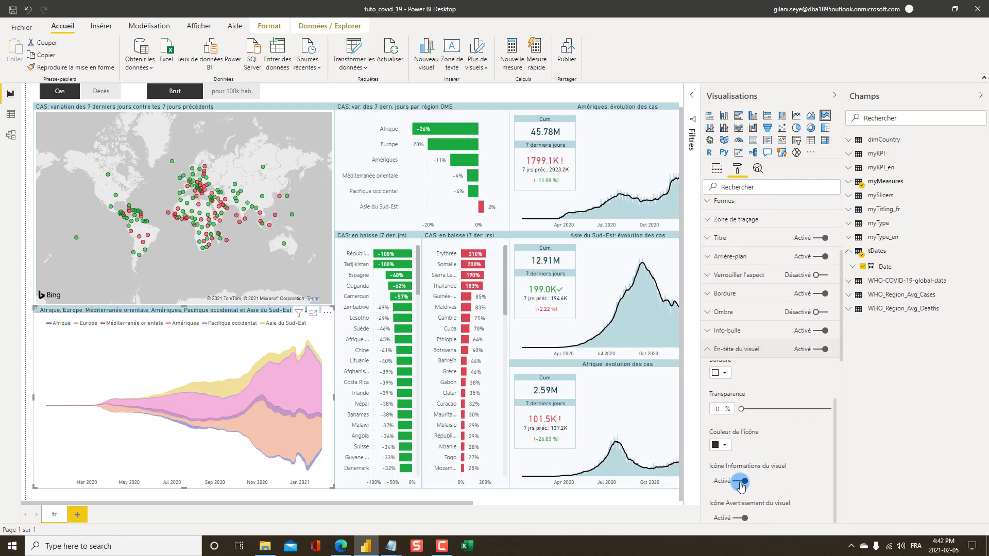
pyautogui.click(736, 481)
pyautogui.scroll(-3, 744, 463)
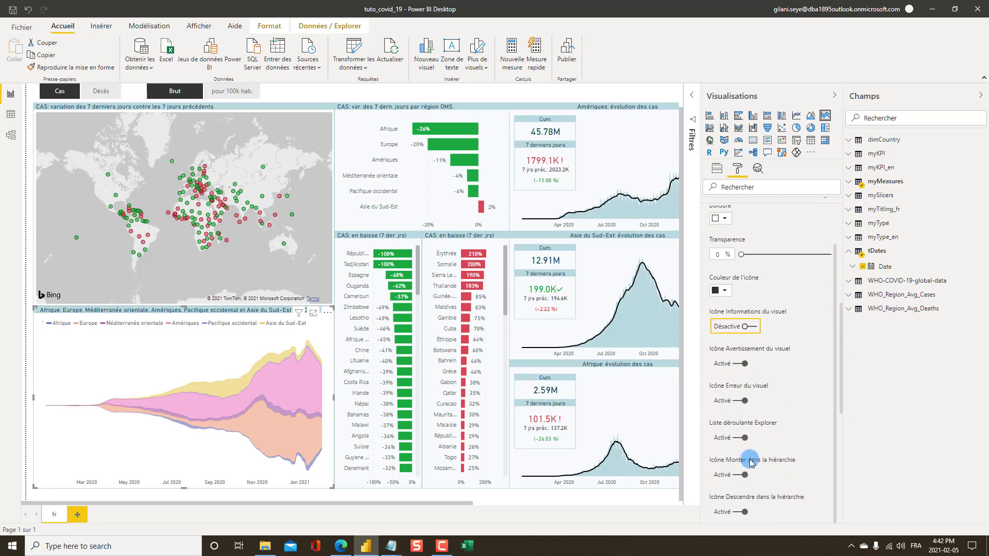
pyautogui.click(740, 401)
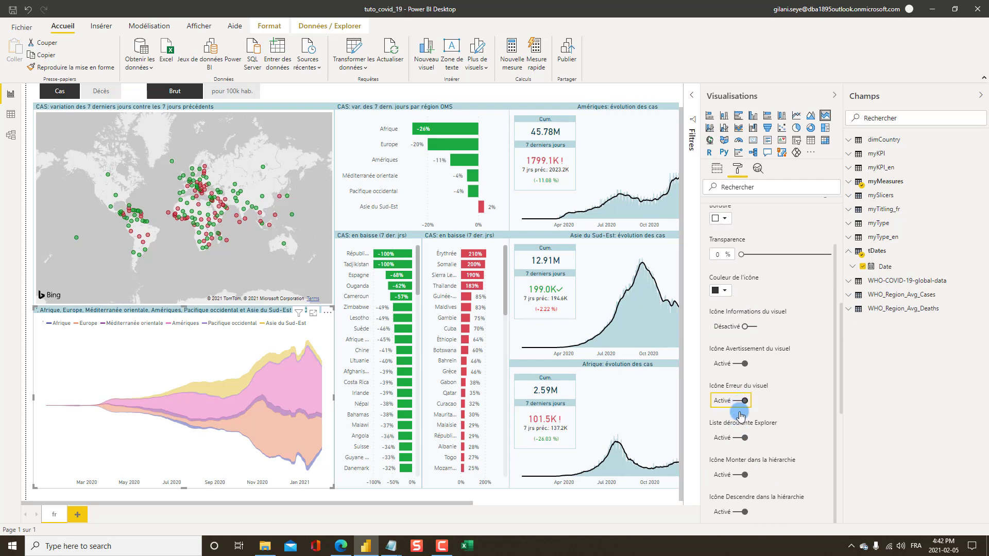
pyautogui.click(737, 438)
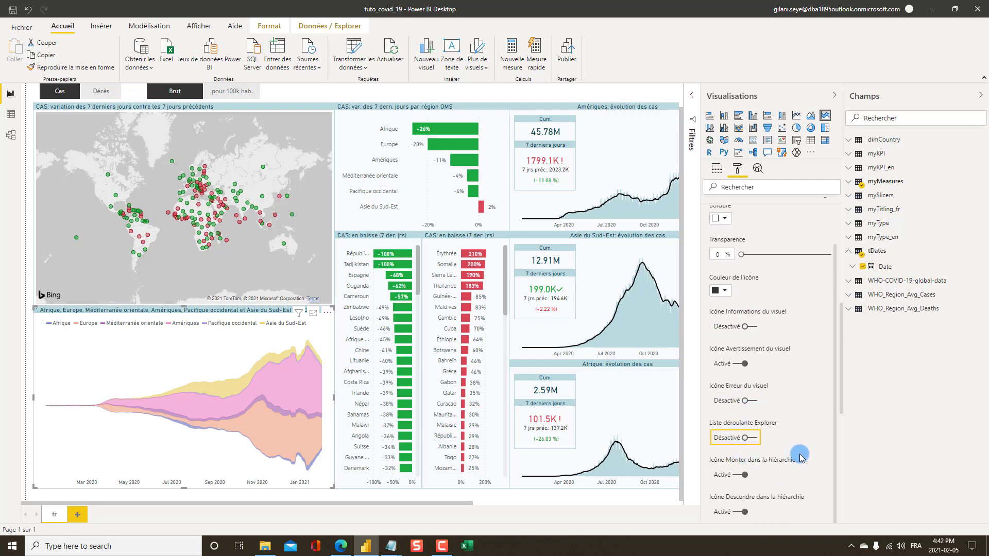
# - Turn off the header icons for moving up and down the hierarchy, showing the next level, expanding to the next level, and pinning
pyautogui.scroll(-2, 798, 453)
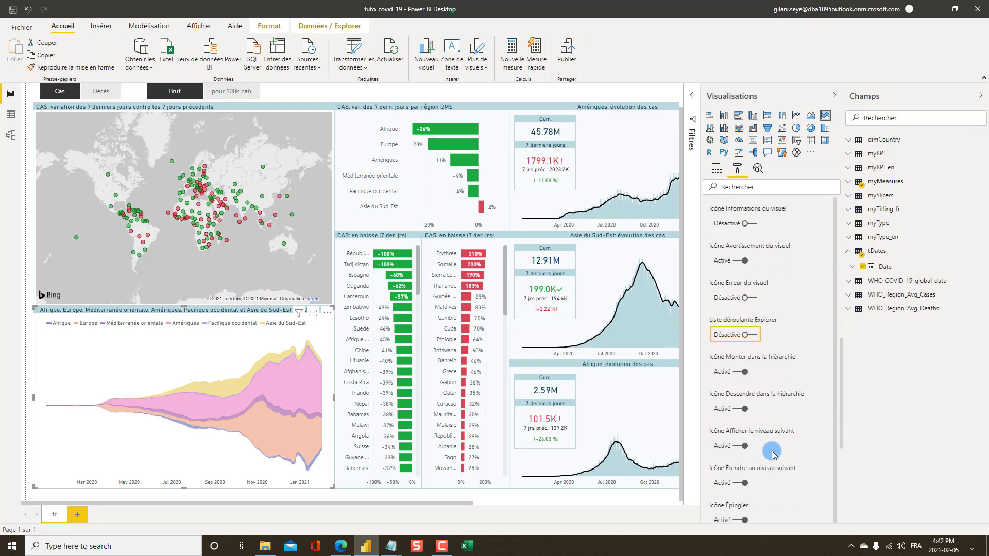
pyautogui.click(735, 384)
pyautogui.click(738, 409)
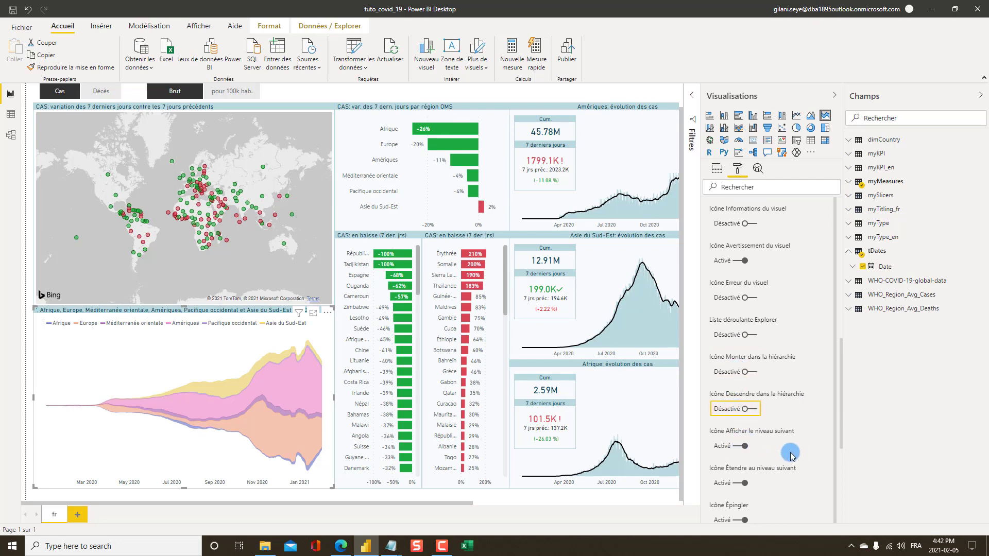
pyautogui.scroll(-2, 792, 457)
pyautogui.click(742, 342)
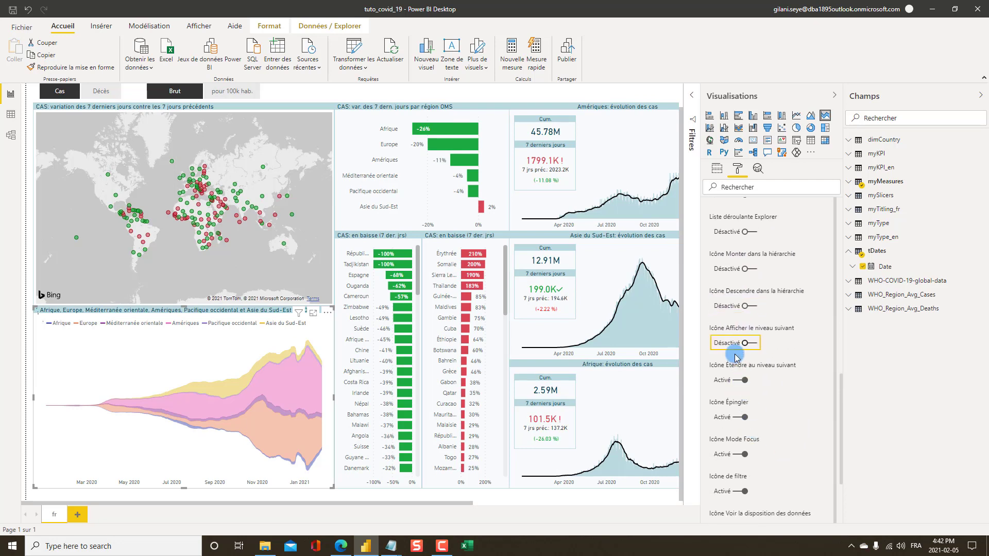
pyautogui.click(737, 381)
pyautogui.click(741, 417)
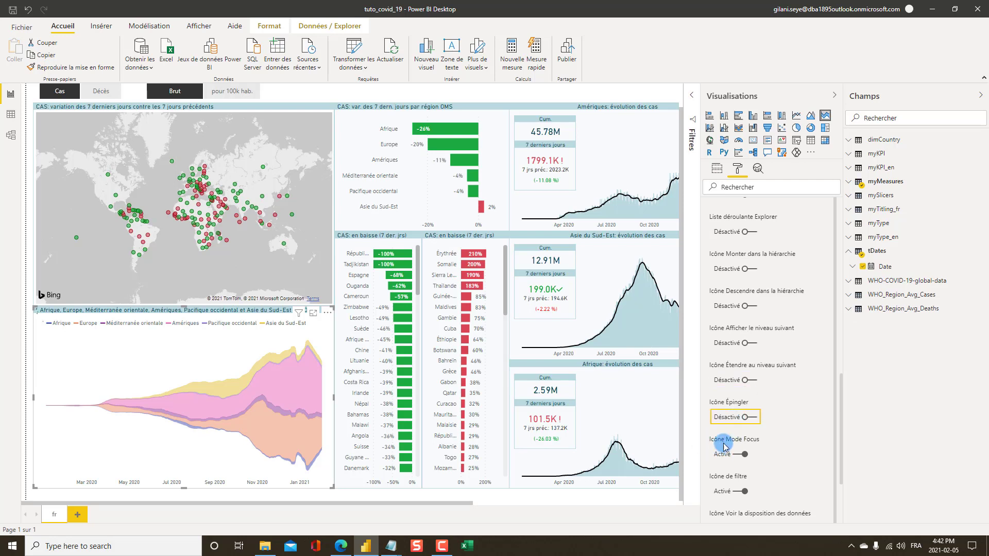
# - Turn off the filter, Voir la disposition des données and Plus d'options icons, and collapse the visual header settings
pyautogui.click(737, 493)
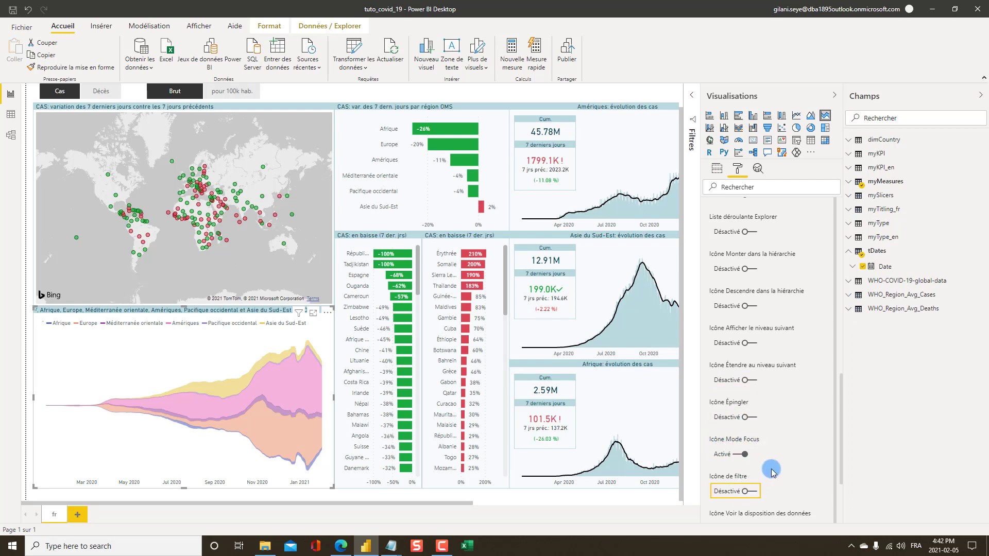
pyautogui.scroll(-2, 739, 453)
pyautogui.click(739, 414)
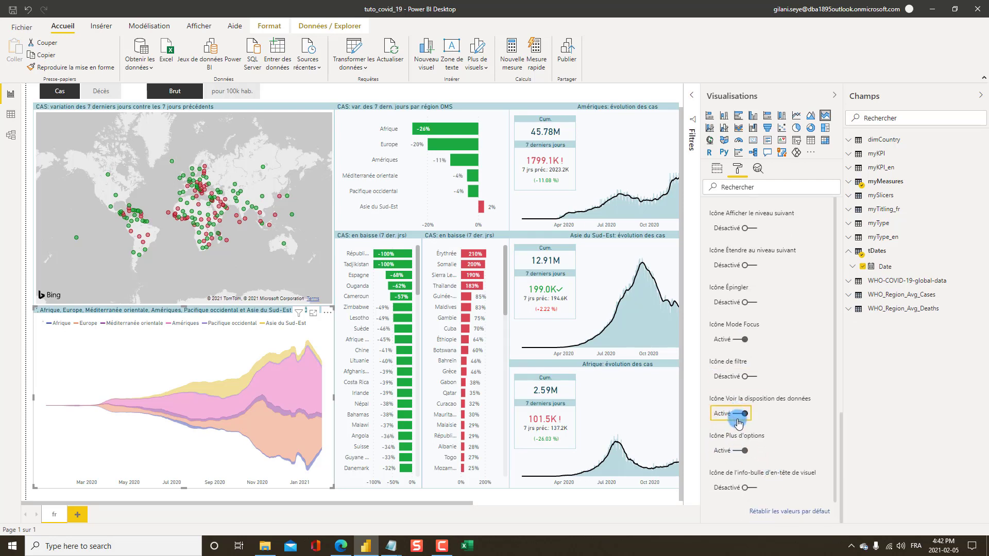
pyautogui.click(741, 451)
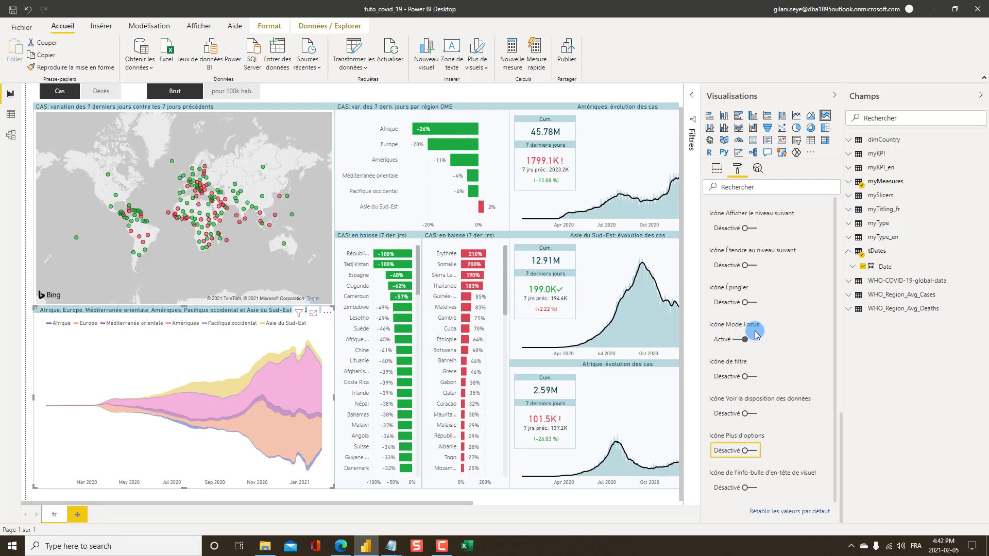
pyautogui.scroll(1, 777, 353)
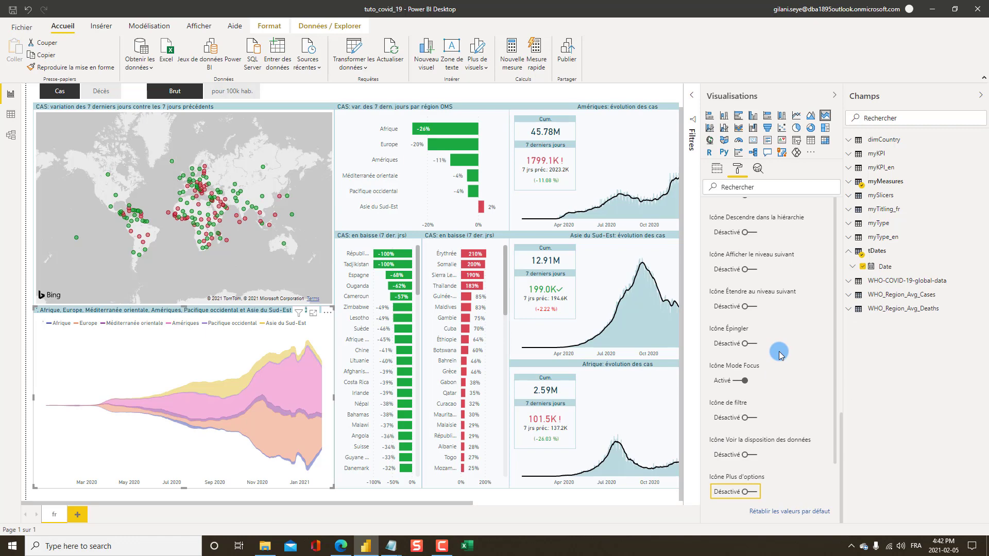
pyautogui.scroll(10, 779, 354)
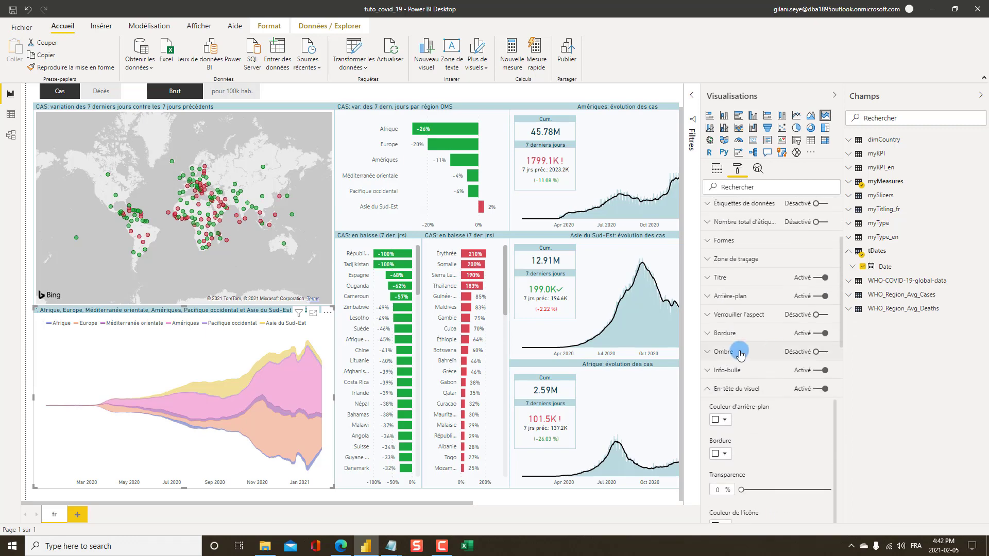
pyautogui.click(709, 391)
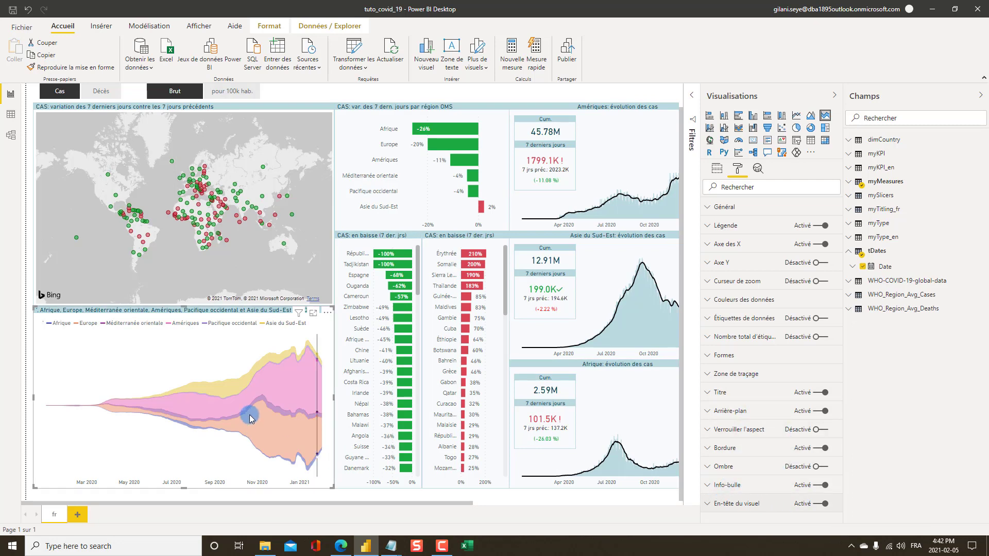
# - Check the stream graph's tooltip and review its Info-bulle formatting settings
pyautogui.moveTo(251, 417)
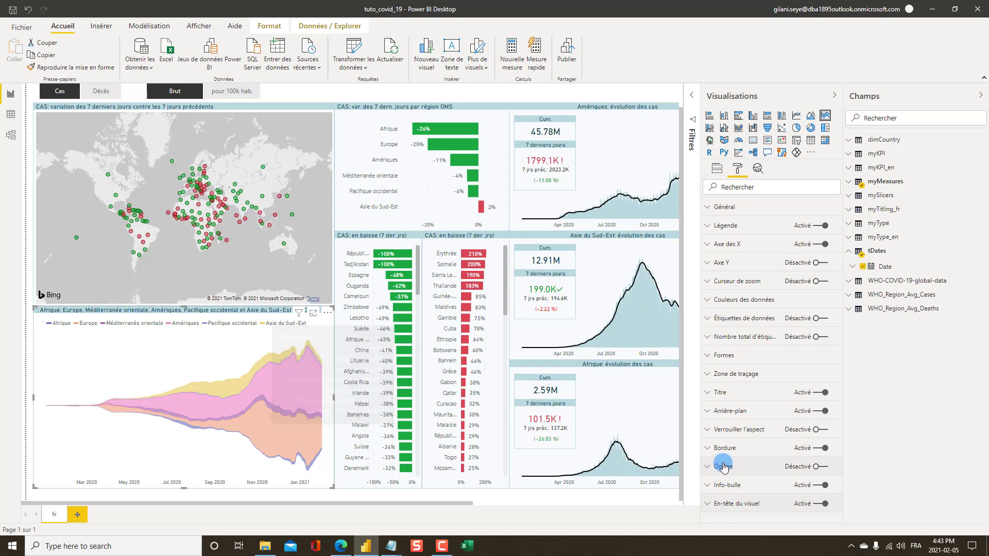
pyautogui.click(740, 485)
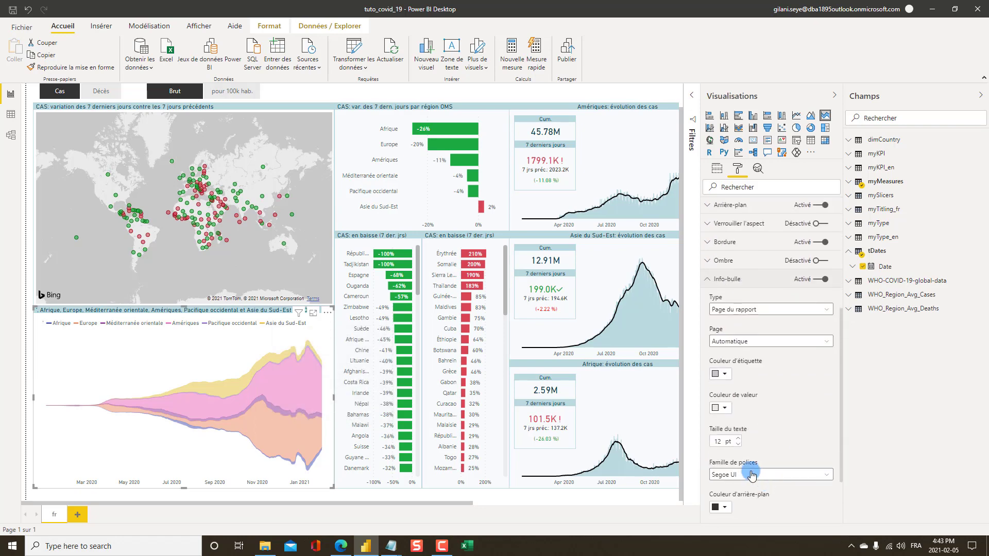
pyautogui.scroll(-2, 773, 428)
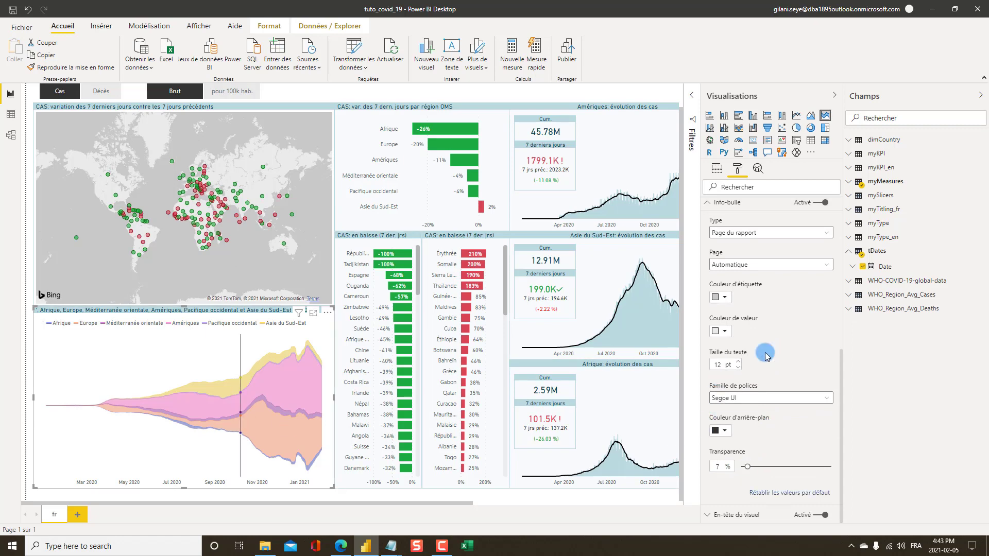
pyautogui.scroll(2, 787, 338)
pyautogui.scroll(2, 786, 338)
pyautogui.click(711, 360)
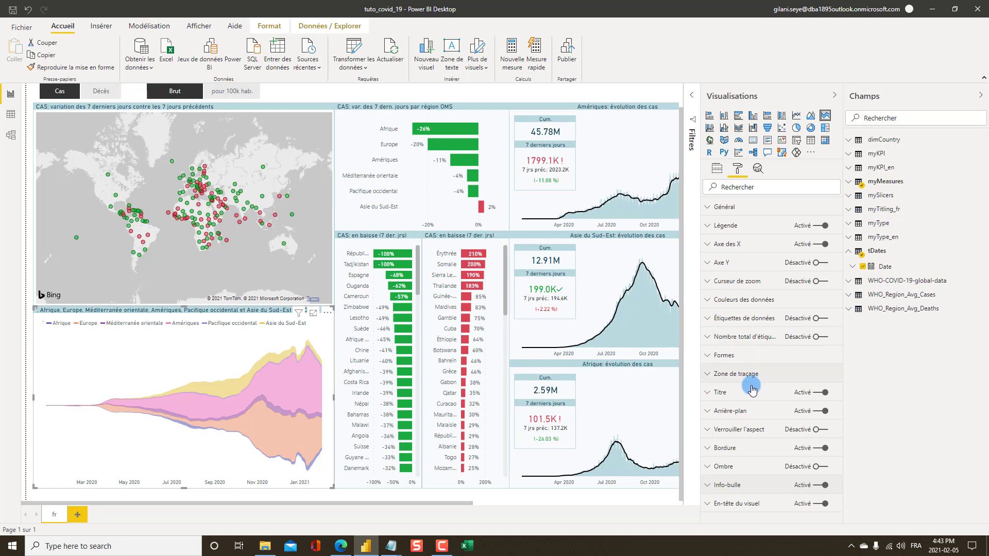
# - Start a new measure in the myTitling_fr table and switch to the 00_DAX_Titling_Formula_fr.txt file in Notepad
pyautogui.rightClick(886, 213)
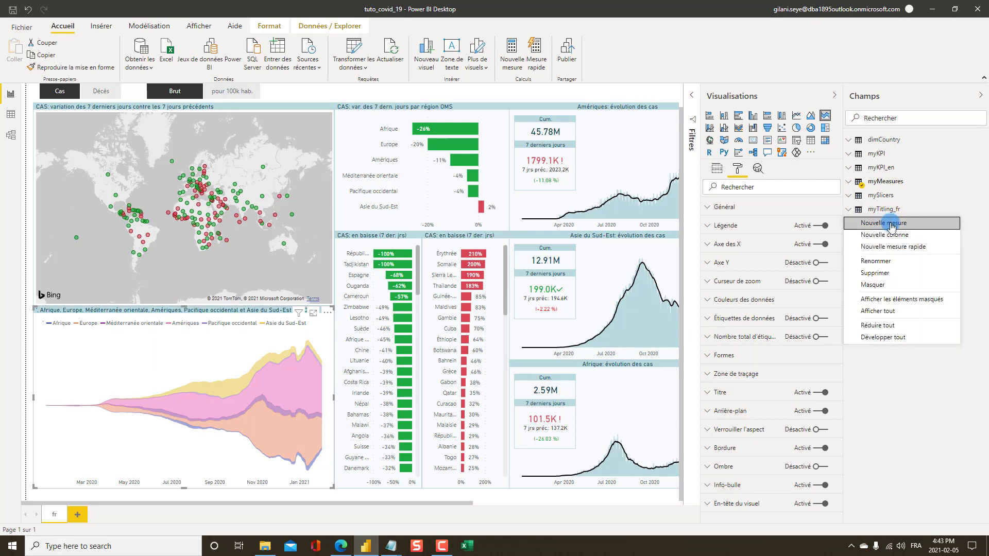
pyautogui.click(882, 268)
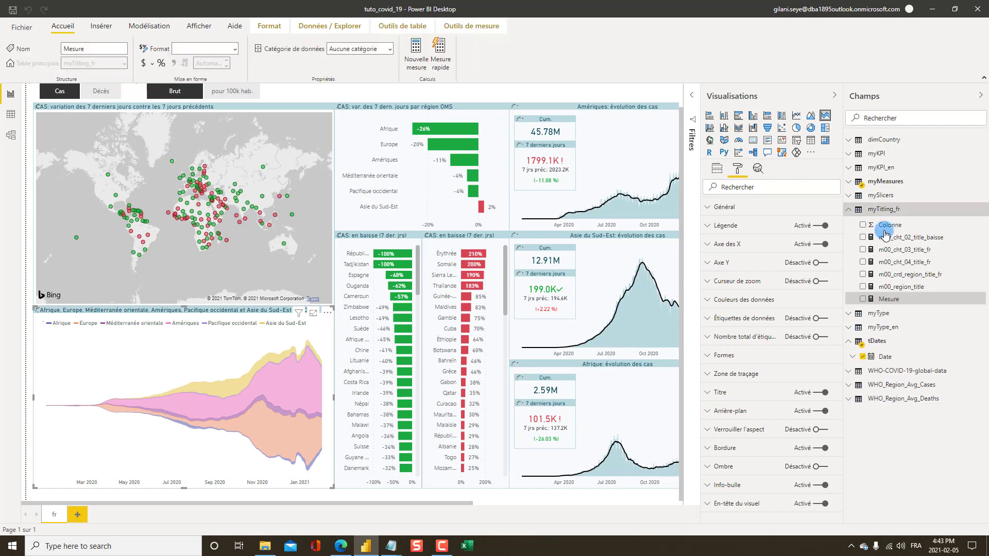
pyautogui.hotkey('alt', 'Tab')
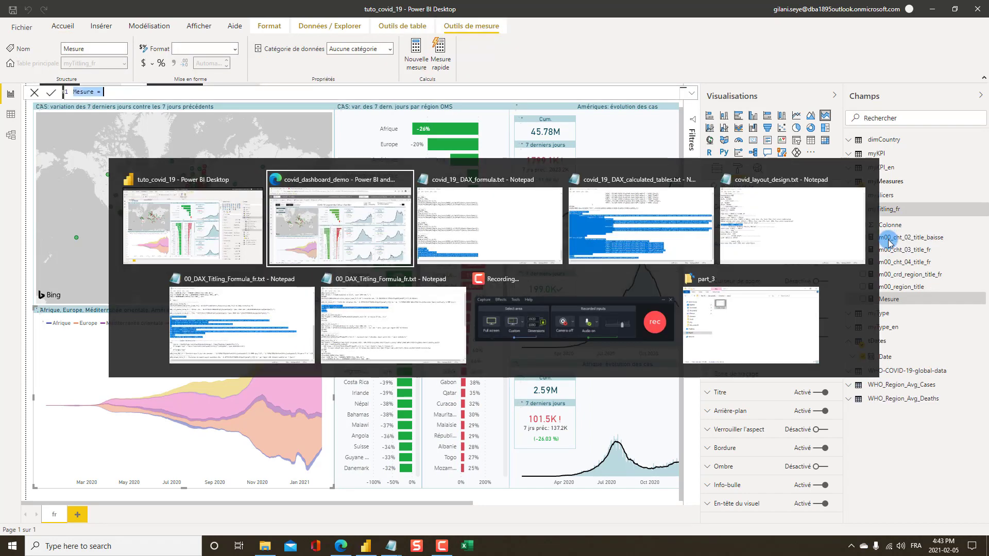
pyautogui.press('Tab')
pyautogui.press('Tab')
pyautogui.press('Tab')
pyautogui.press('Tab')
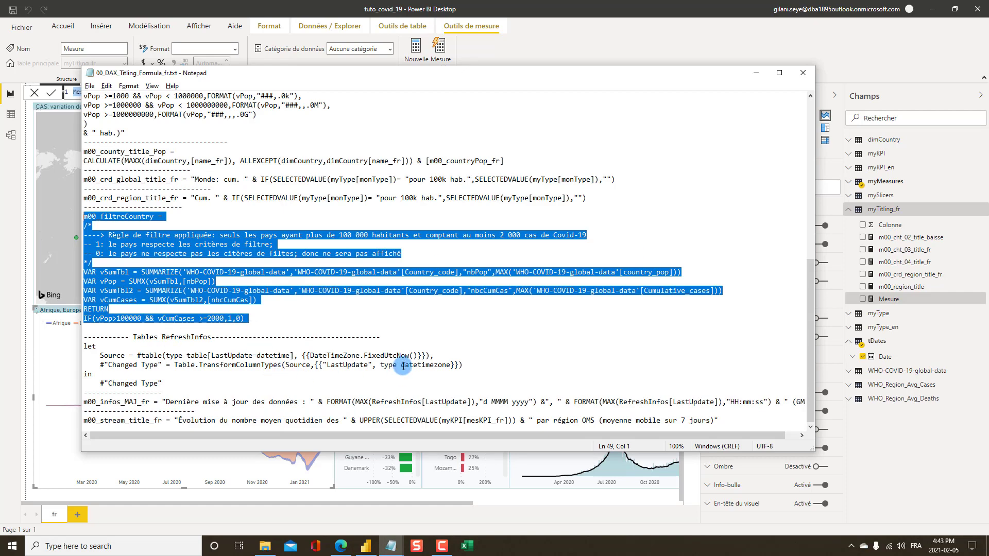
# - Look through the titling formulas in the text file for the stream graph's title measure
pyautogui.click(456, 371)
pyautogui.scroll(5, 433, 357)
pyautogui.scroll(2, 429, 359)
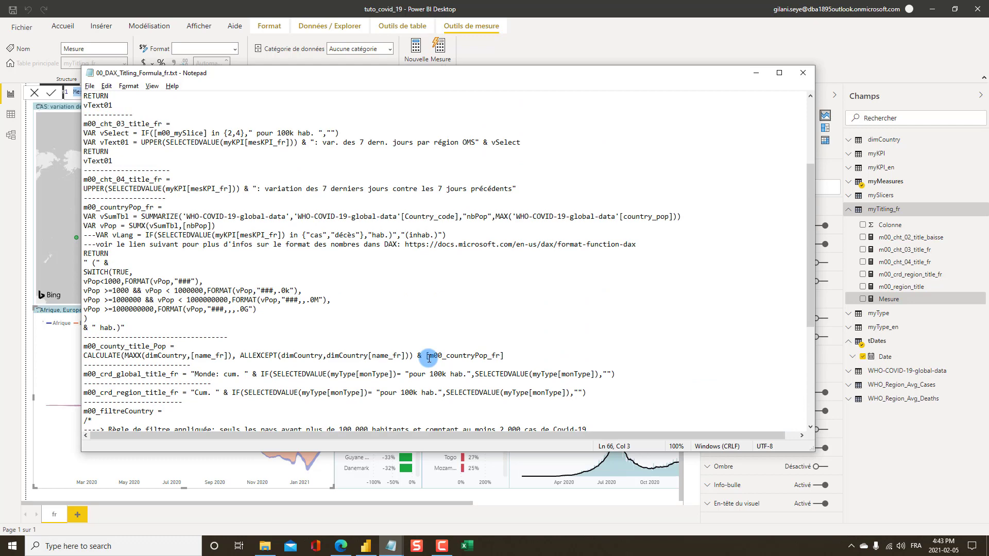
pyautogui.scroll(-2, 429, 358)
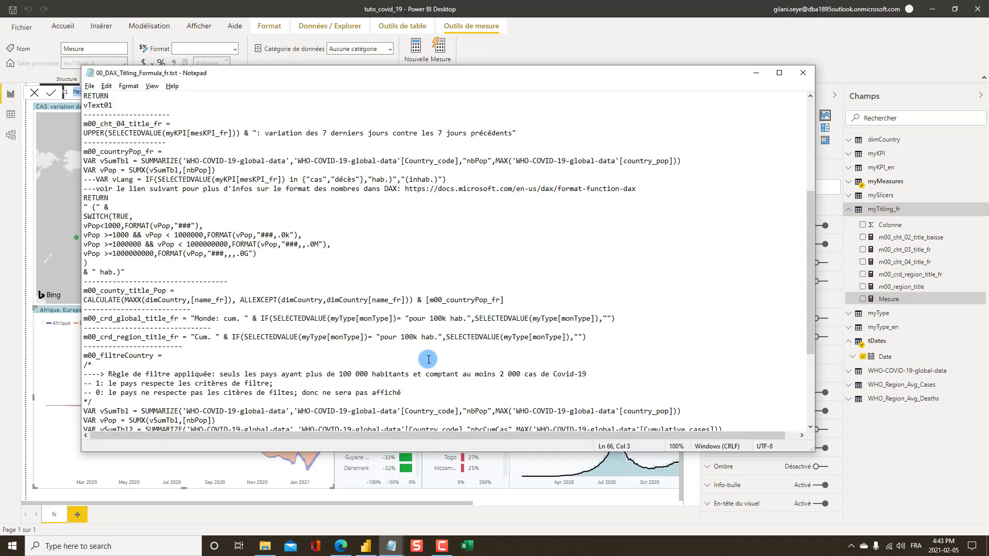
pyautogui.scroll(7, 428, 359)
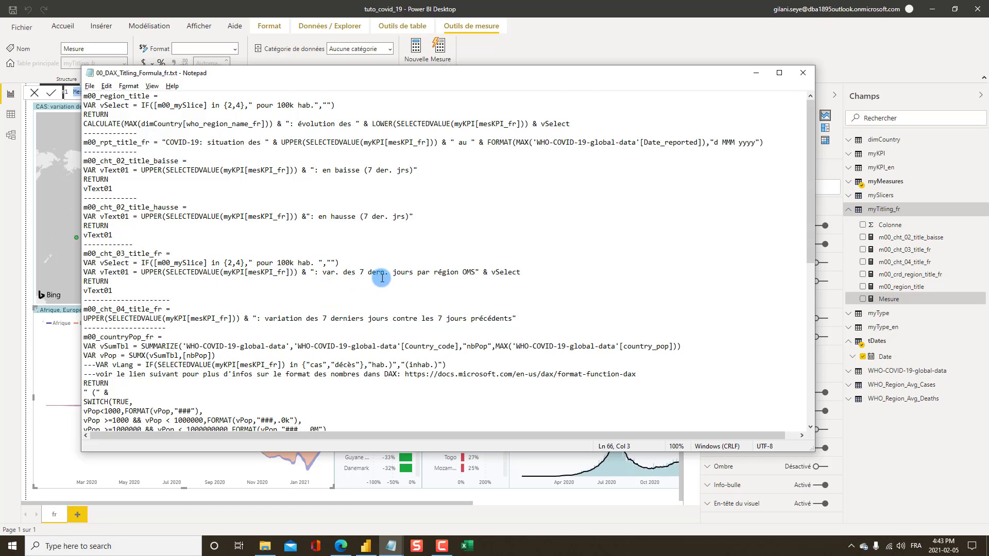
pyautogui.scroll(-1, 407, 309)
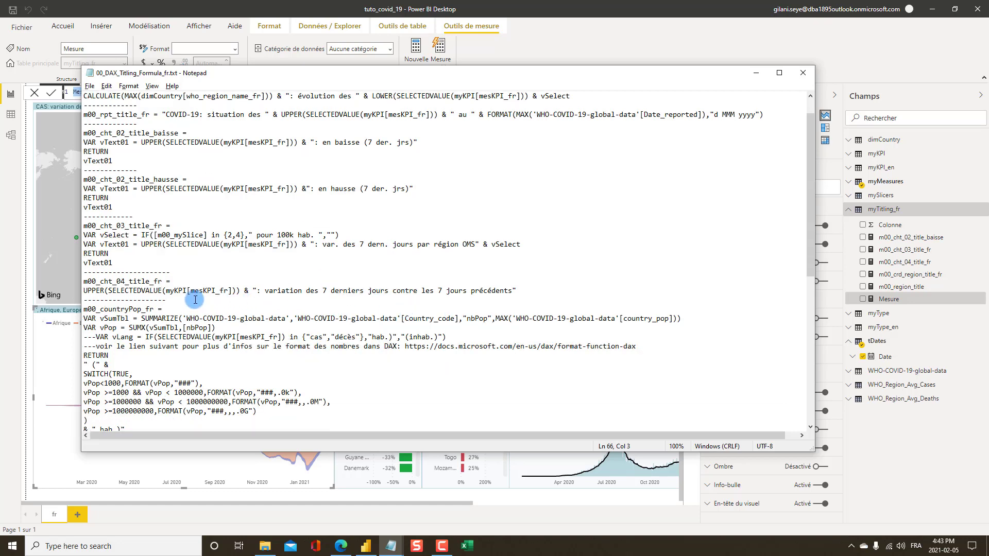
pyautogui.scroll(-2, 196, 300)
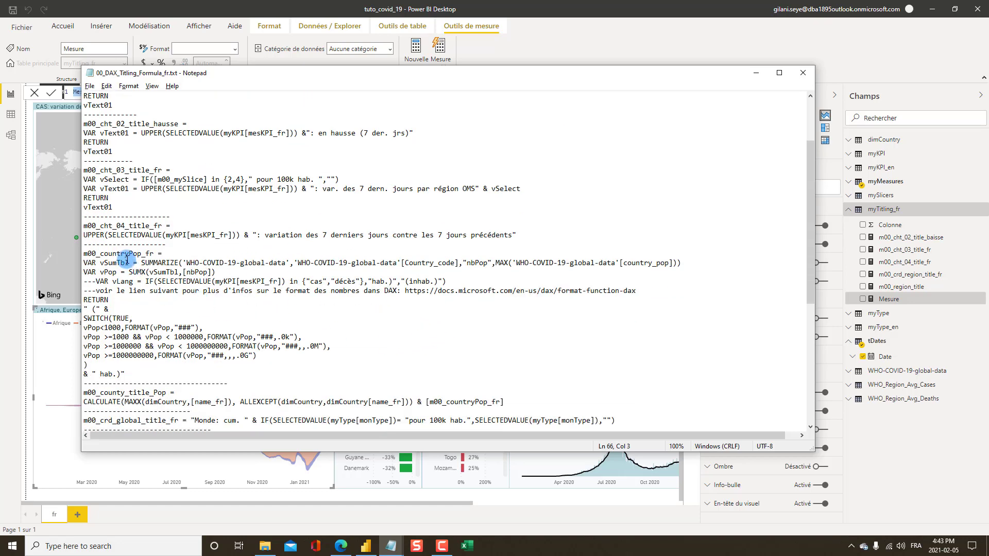
pyautogui.scroll(-3, 166, 329)
pyautogui.scroll(-2, 172, 334)
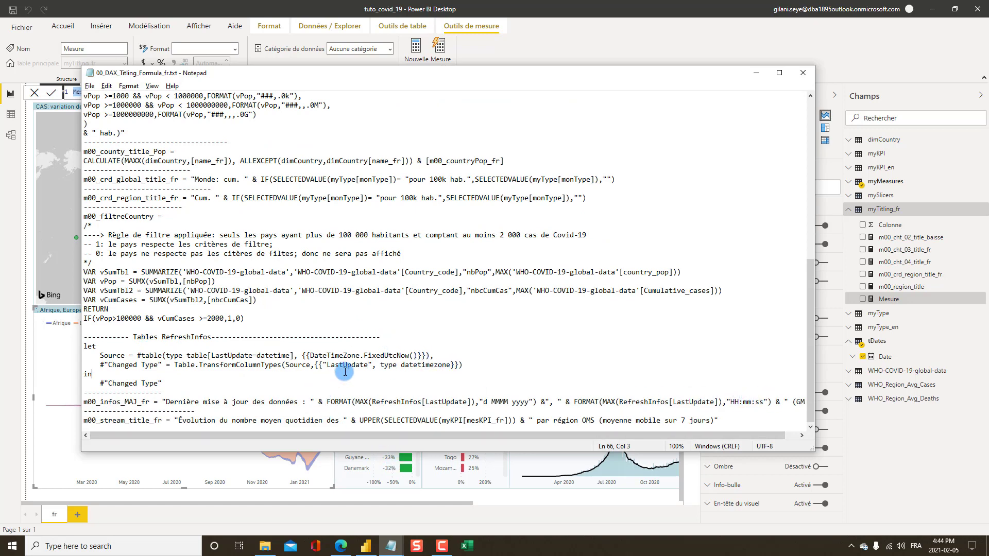
pyautogui.click(441, 546)
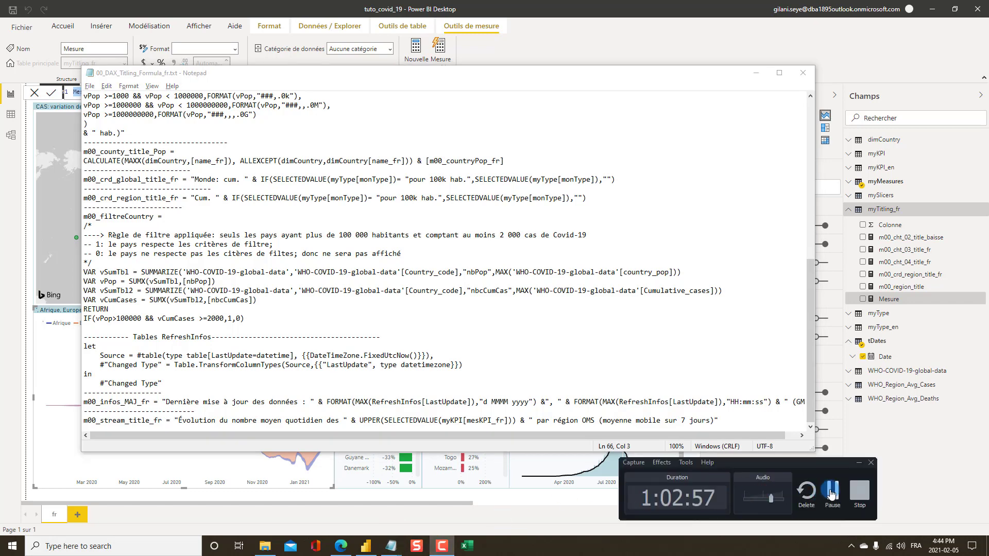
pyautogui.click(830, 493)
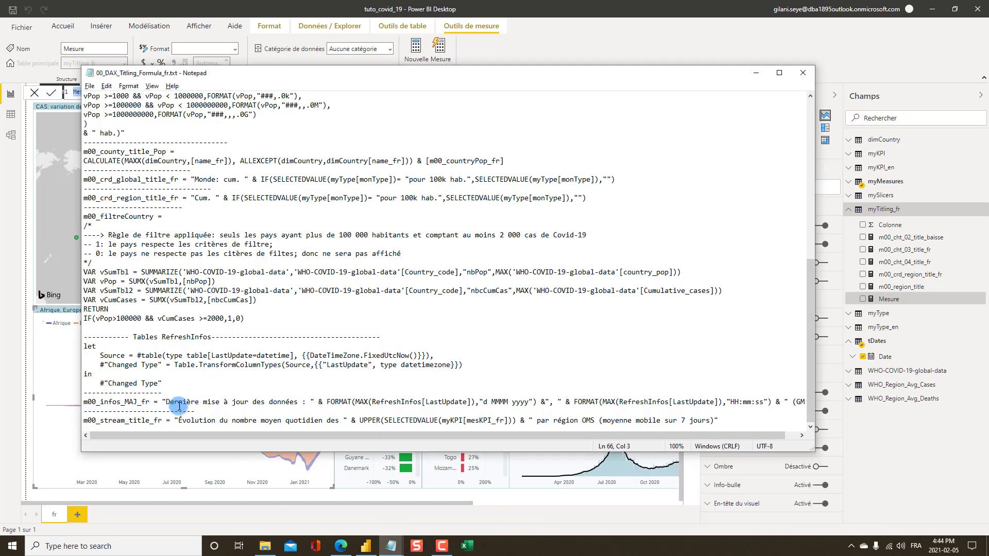
# - Copy the full m00_stream_title_fr formula line from the text file and return to the tuto_covid_19 report in Power BI Desktop
pyautogui.moveTo(720, 421); pyautogui.dragTo(81, 429)
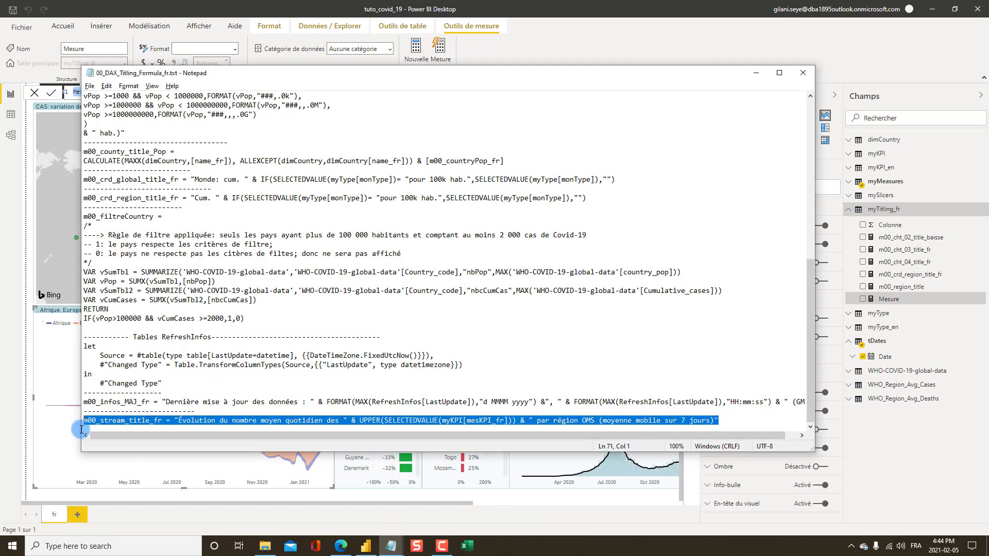
pyautogui.hotkey('alt', 'Tab')
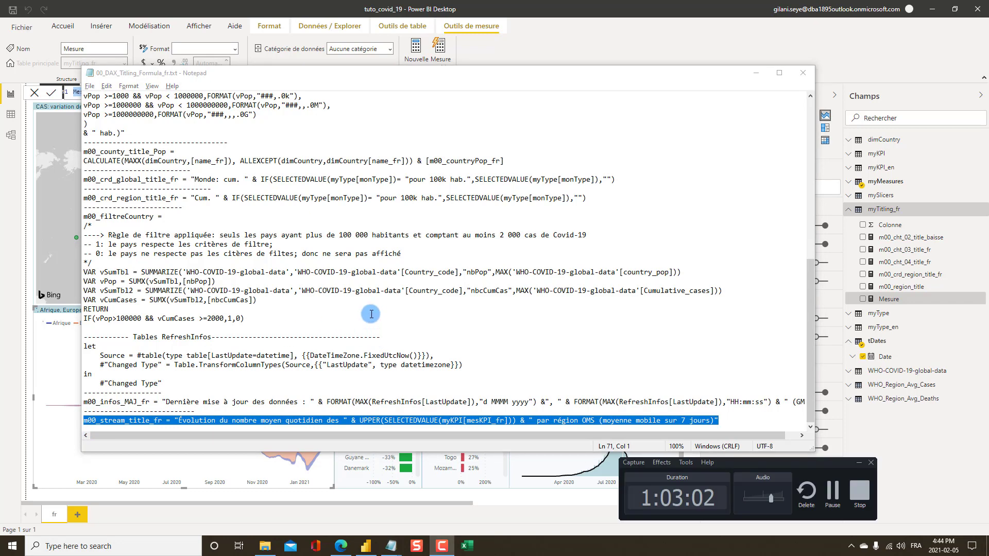
pyautogui.hotkey('alt', 'Tab')
pyautogui.hotkey('alt', 'Tab')
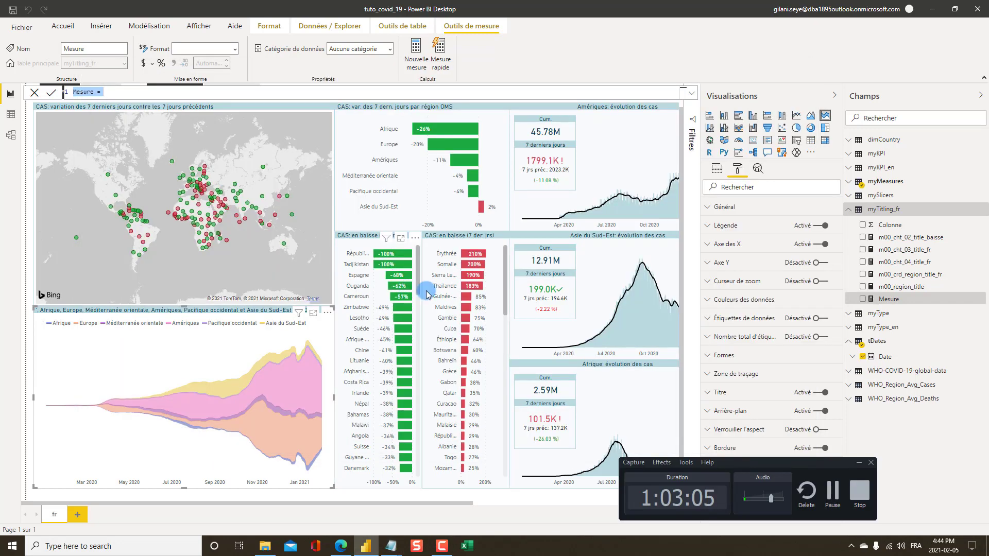
pyautogui.click(859, 466)
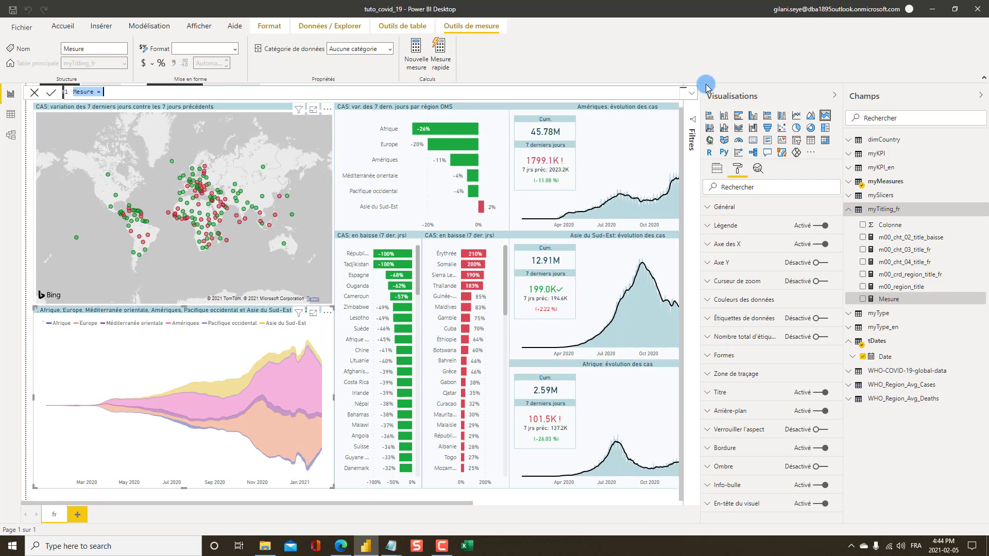
# - Define the measure as m00_stream_title_fr = "Évolution du nombre moyen quotidien des " & UPPER(SELECTEDVALUE(myKPI[mesKPI_fr])) & " par région OMS (moyenne mobile sur 7 jours)"
pyautogui.click(695, 96)
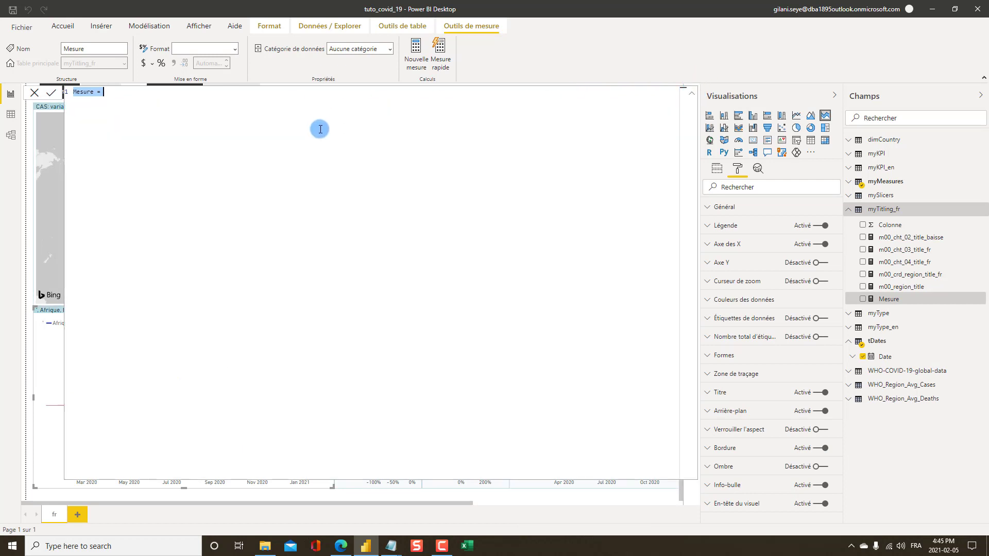
pyautogui.write('m00_stream_title_fr = "Évolution du nombre moyen quotidien des " & UPPER(SELECTEDVALUE(myKPI[mesKPI_fr])) & " par région OMS (moyenne mobile sur 7 jours)"')
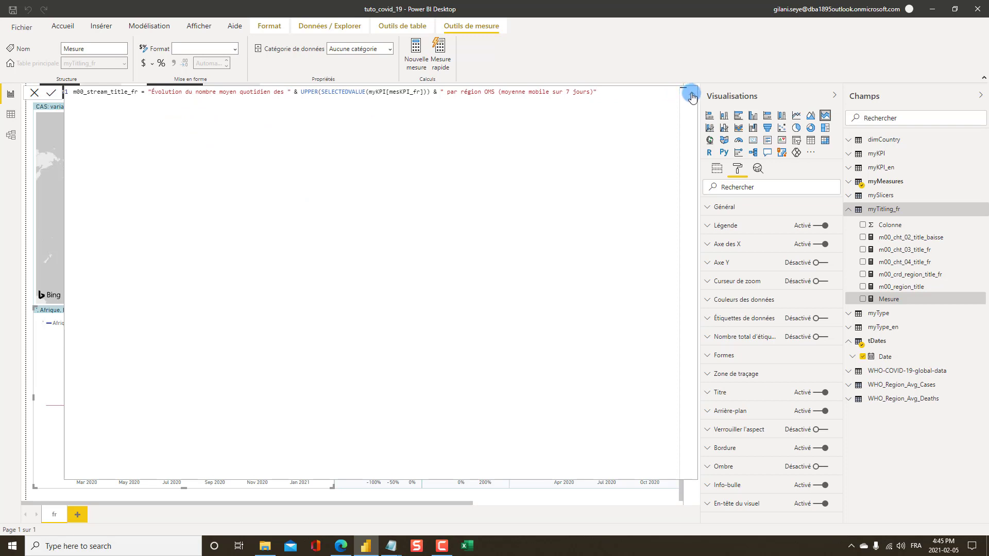
pyautogui.click(35, 94)
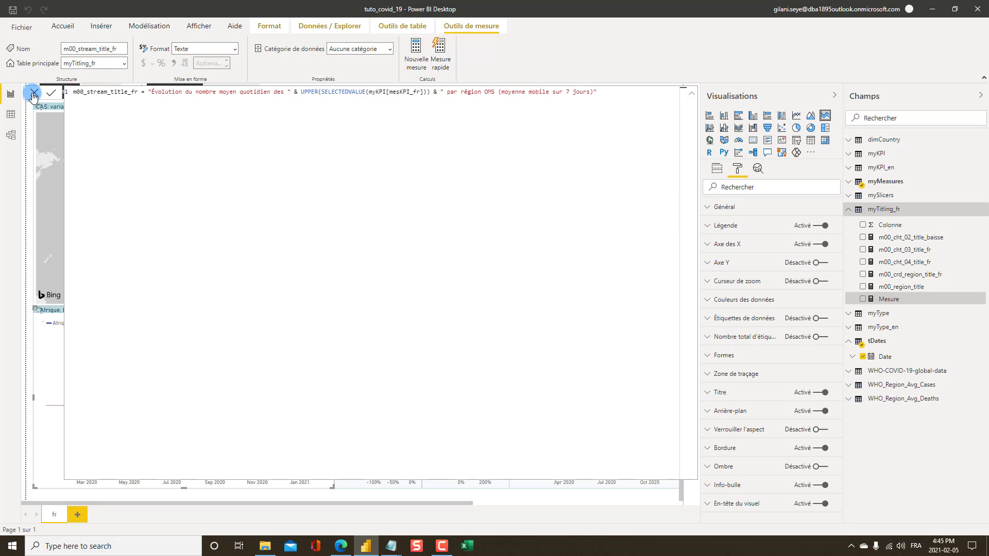
pyautogui.click(33, 95)
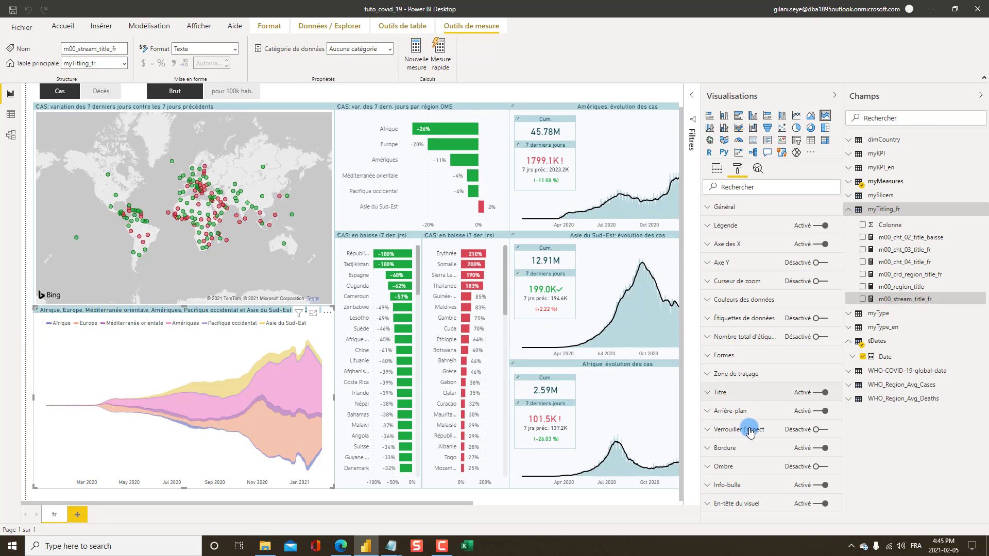
# - Base the stream graph's title text on the field value of the m00_stream_title_fr measure from myTitling_fr
pyautogui.click(755, 394)
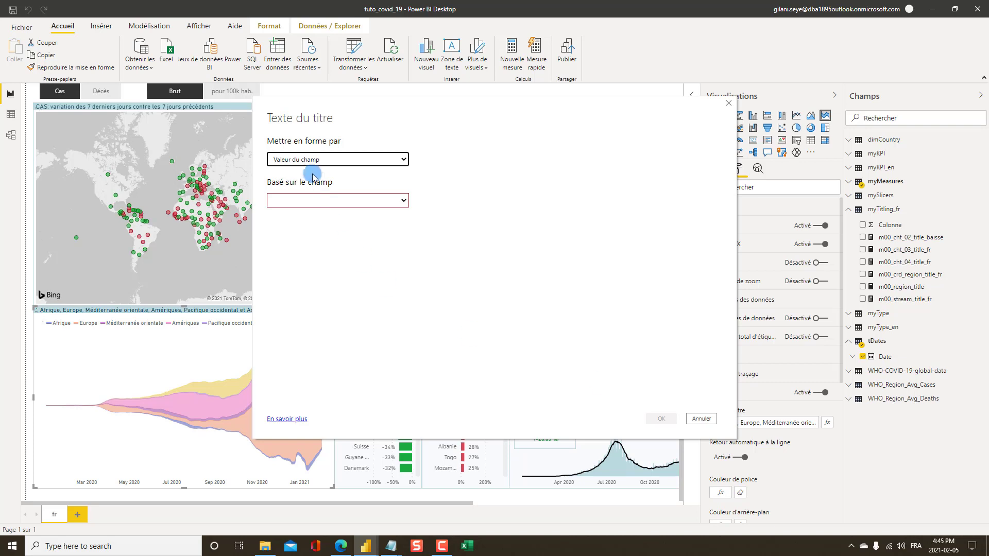
pyautogui.click(306, 199)
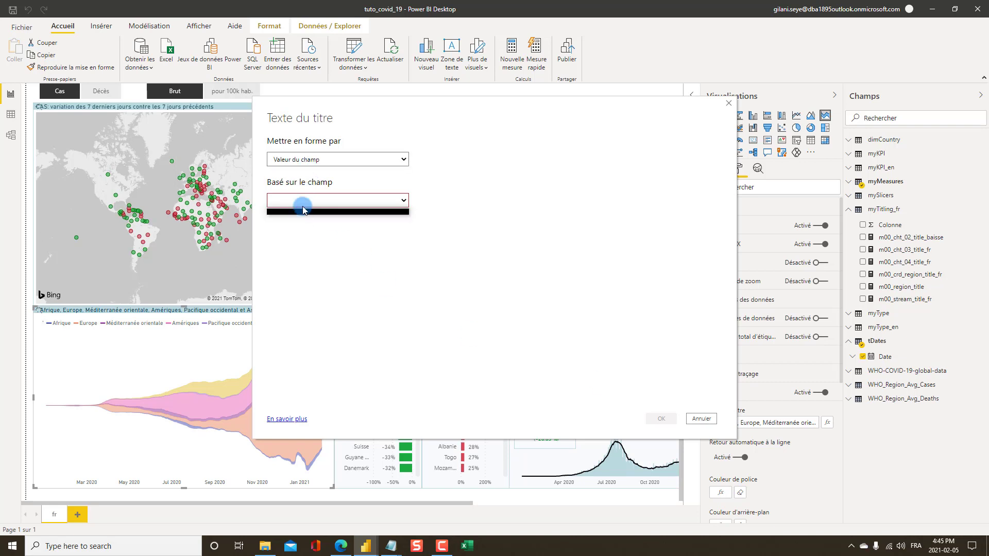
pyautogui.click(301, 159)
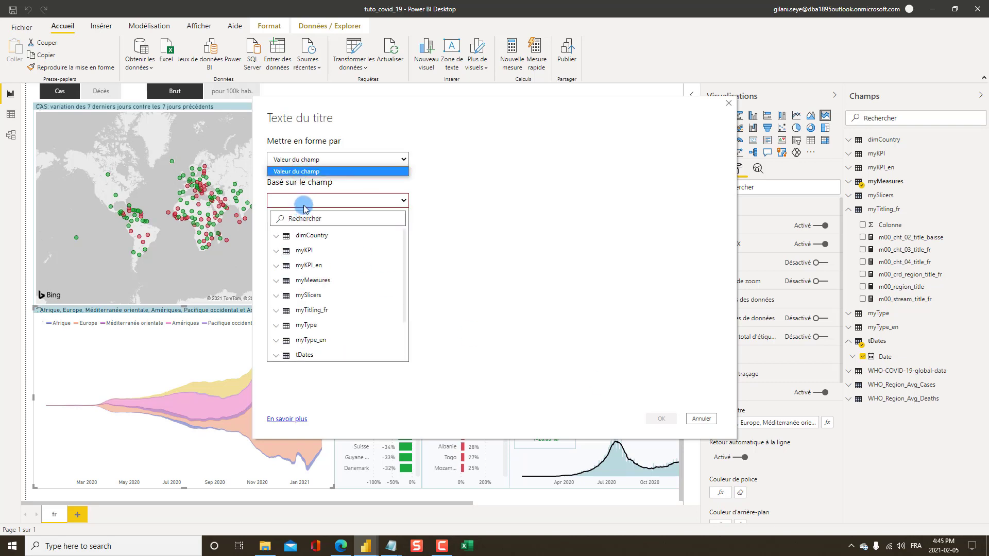
pyautogui.click(309, 311)
pyautogui.click(309, 312)
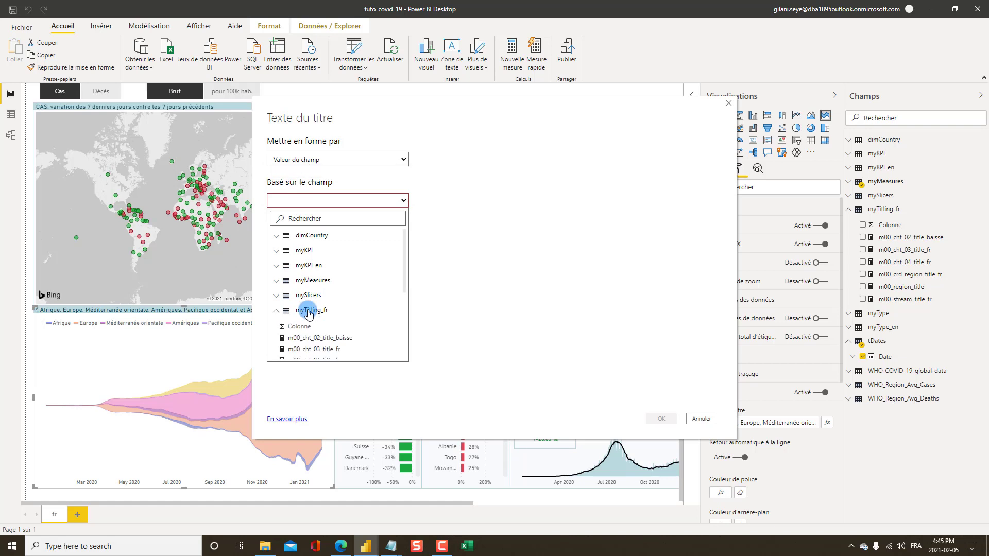
pyautogui.scroll(-3, 314, 309)
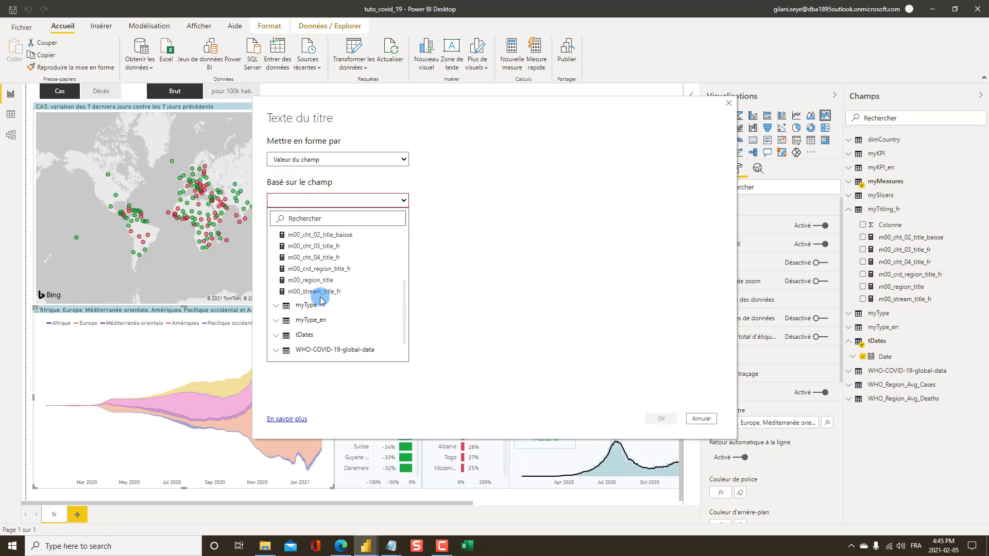
pyautogui.click(315, 291)
pyautogui.click(662, 418)
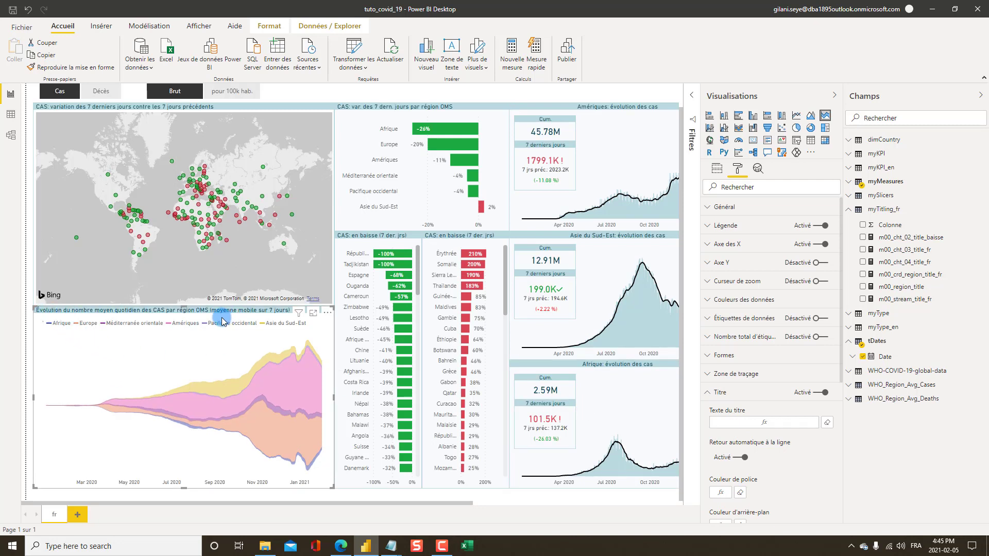
# - Collapse the Visualisations and Champs panes and show the report page from its top edge
pyautogui.click(836, 99)
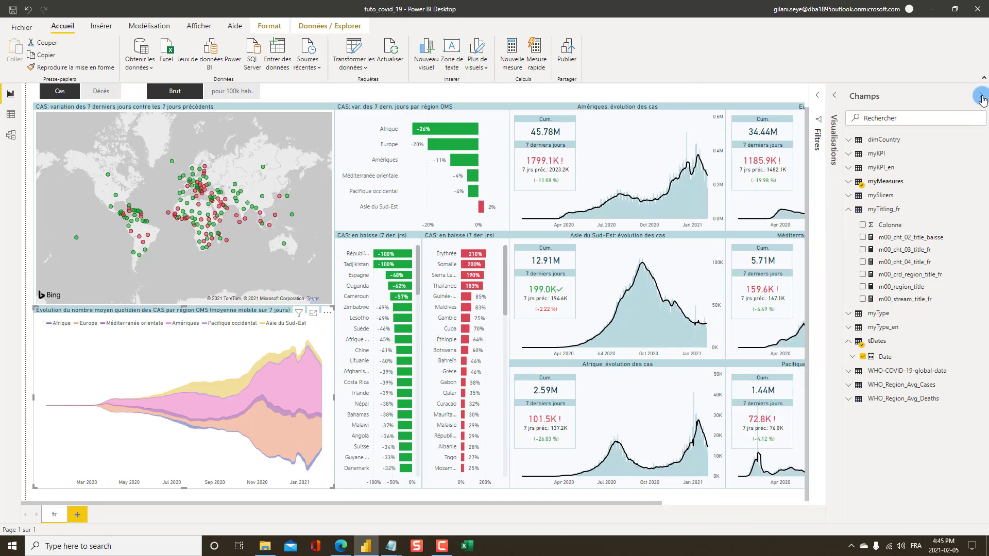
pyautogui.click(980, 100)
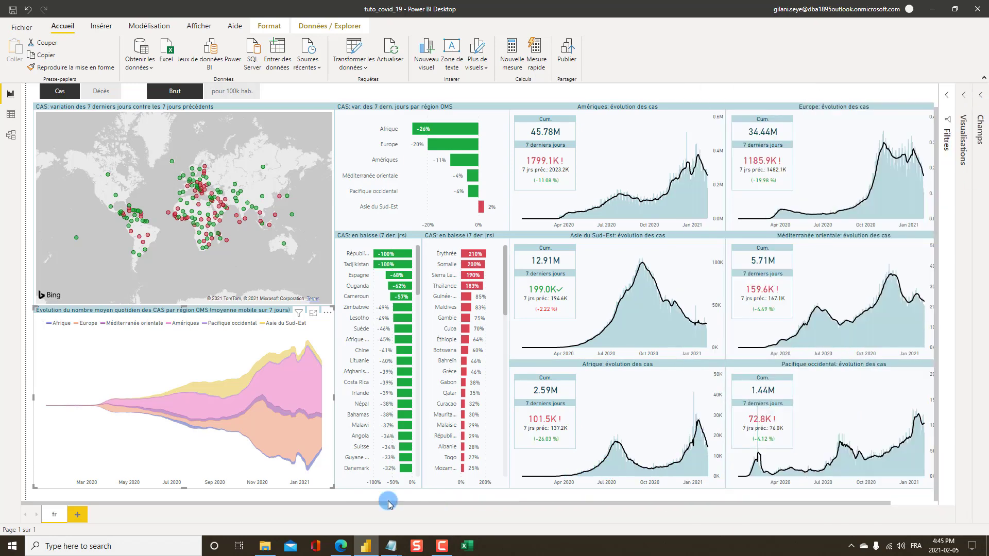
pyautogui.scroll(3, 286, 286)
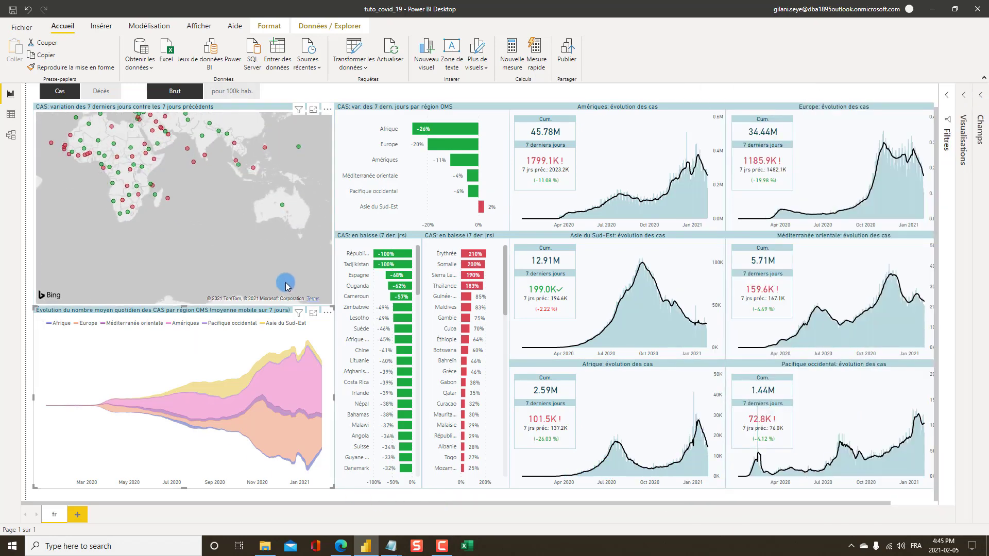
pyautogui.scroll(-3, 284, 282)
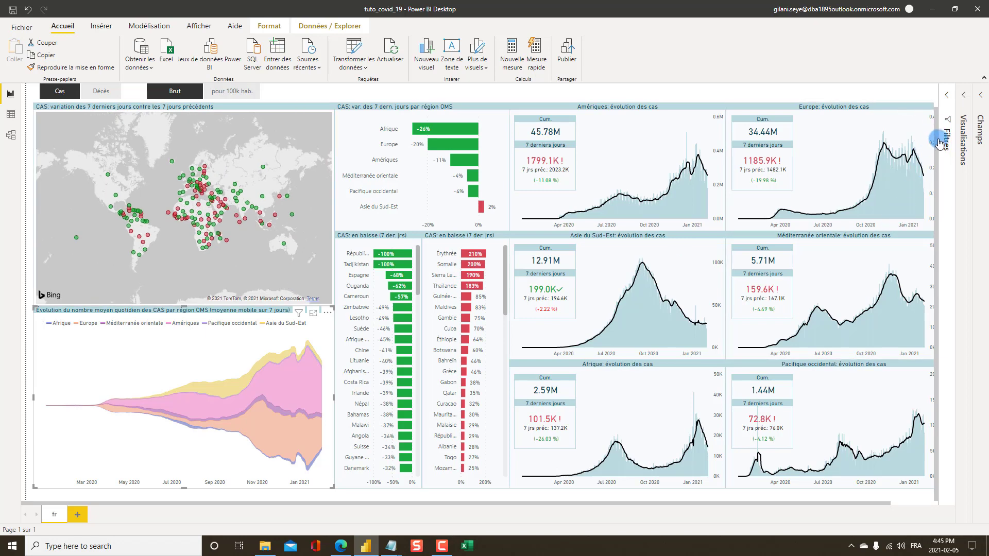
pyautogui.moveTo(936, 145); pyautogui.dragTo(936, 118)
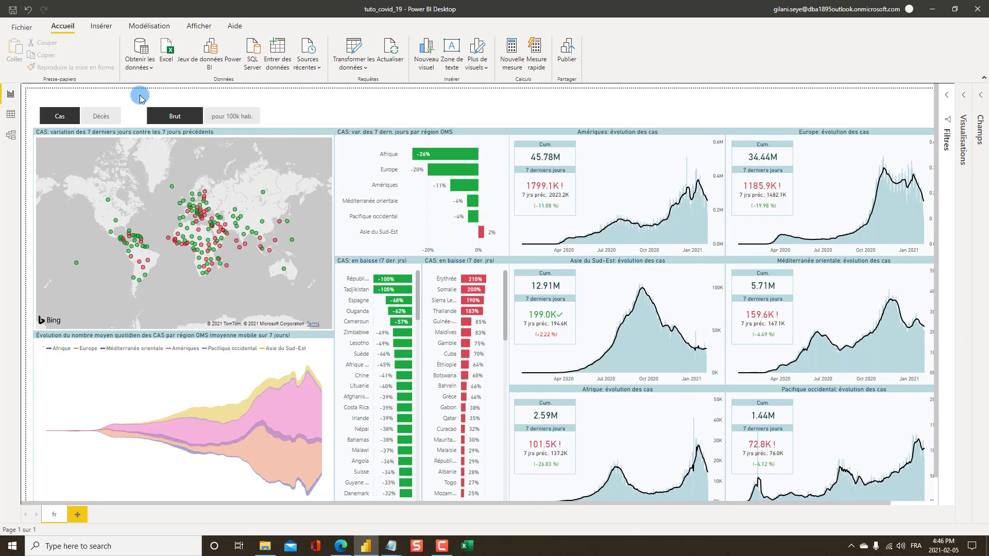
# - Switch the KPI slicer to Décès and review the stream graph and the other visuals on the page
pyautogui.click(105, 113)
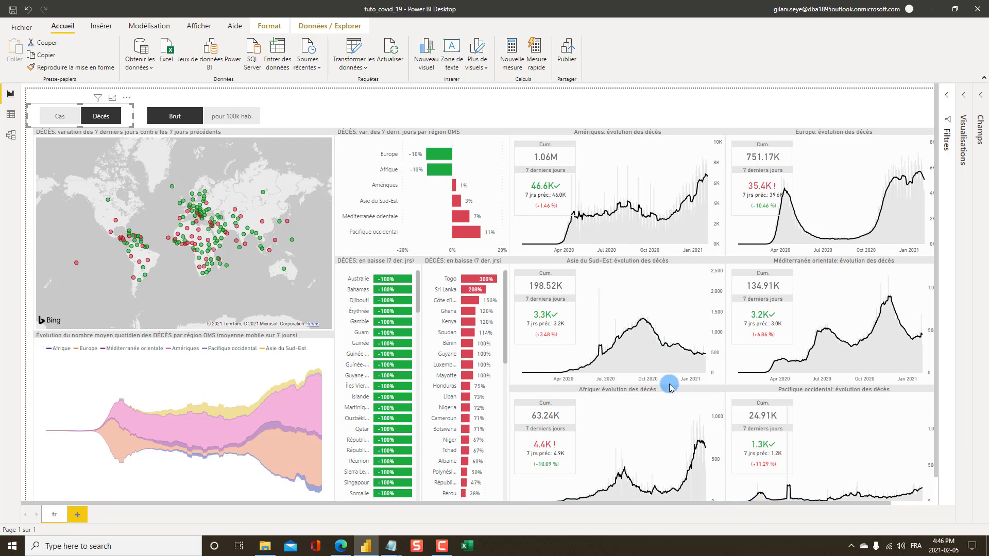
pyautogui.scroll(-1, 669, 387)
pyautogui.scroll(1, 669, 394)
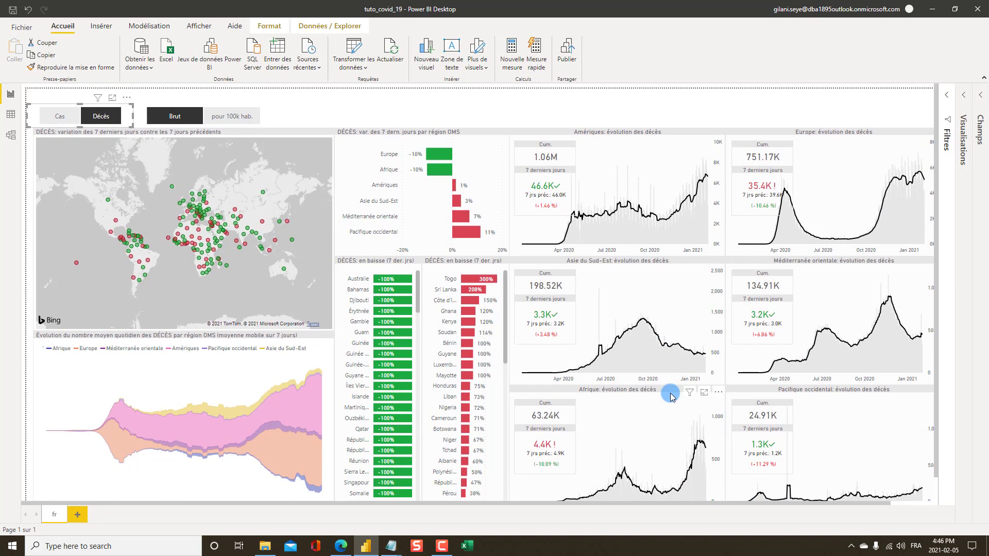
pyautogui.scroll(-1, 670, 394)
pyautogui.moveTo(613, 503); pyautogui.dragTo(300, 510)
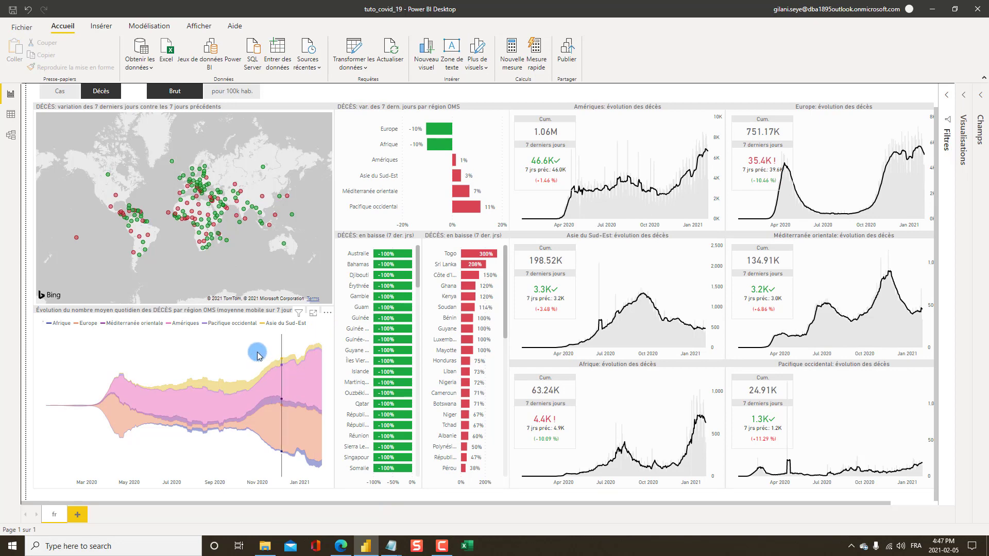
# - Switch to the covid_dashboard_demo report in Edge and examine the country tooltips on the CAS en baisse chart and the map
pyautogui.hotkey('alt', 'Tab')
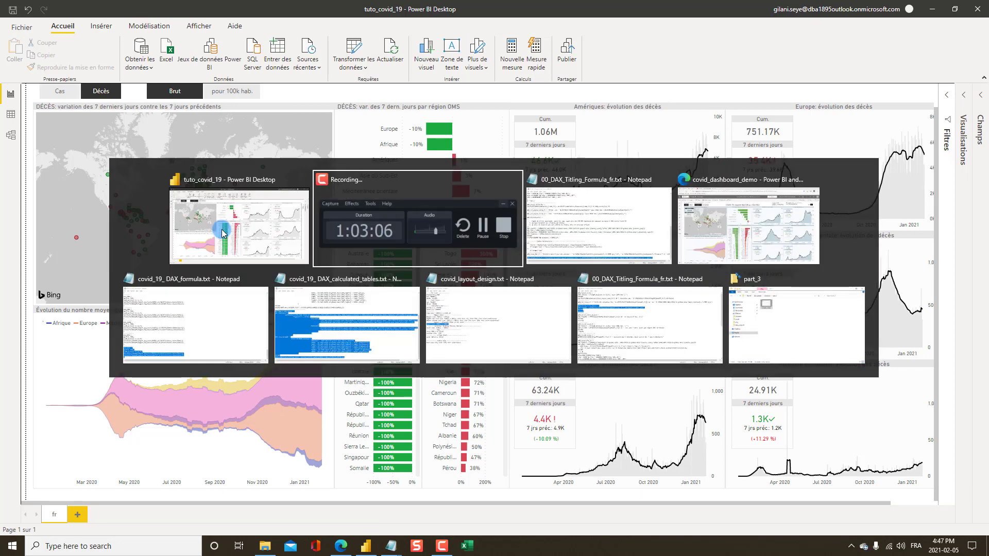
pyautogui.hotkey('alt', 'Tab')
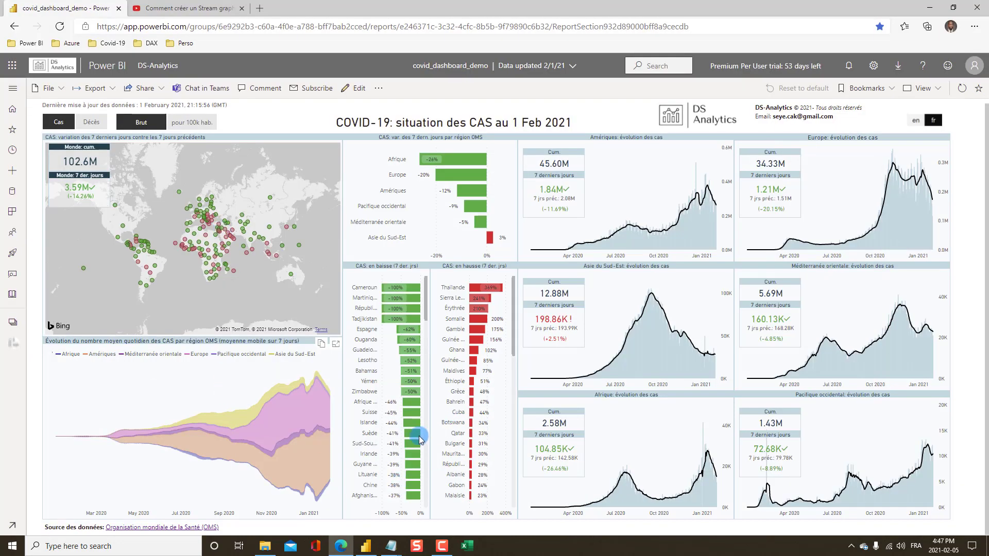
pyautogui.moveTo(417, 437)
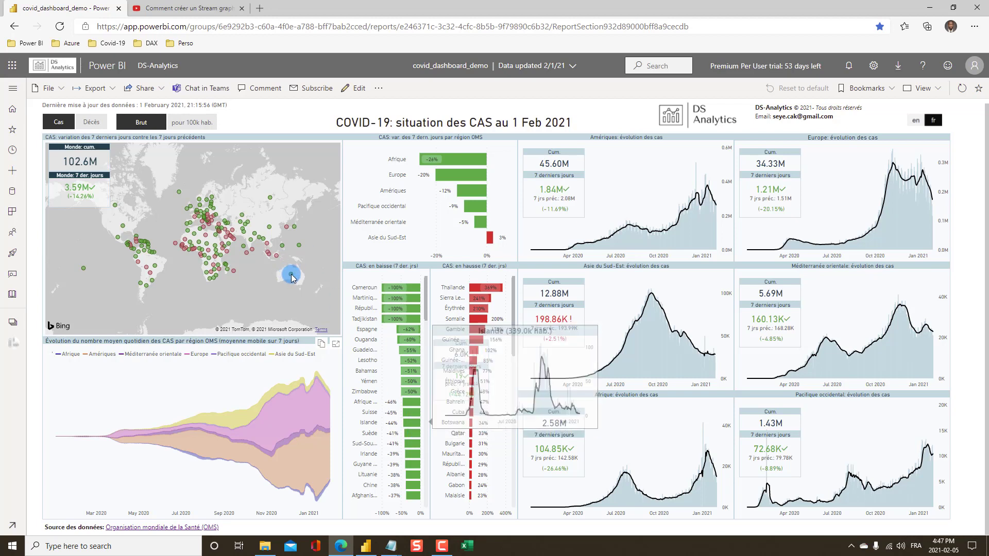
pyautogui.moveTo(292, 277)
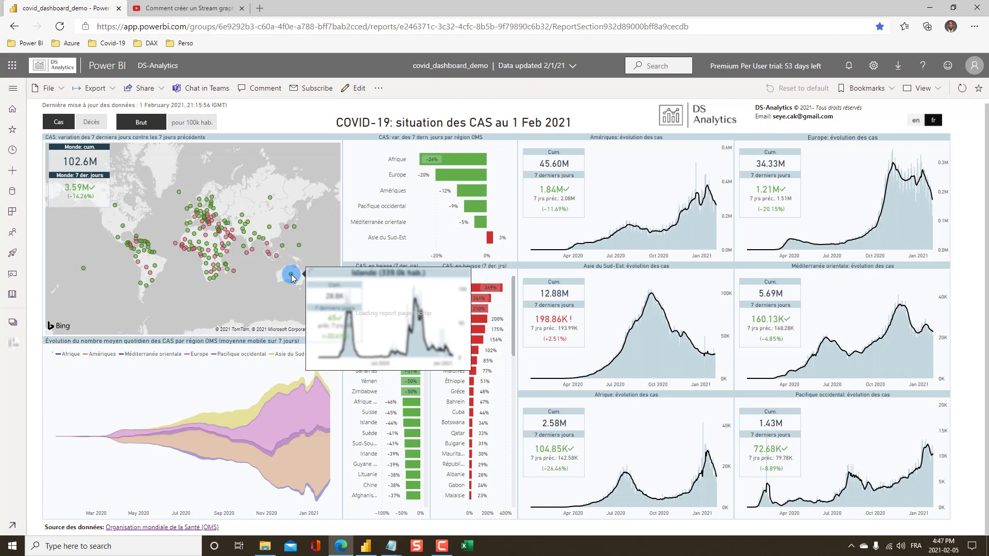